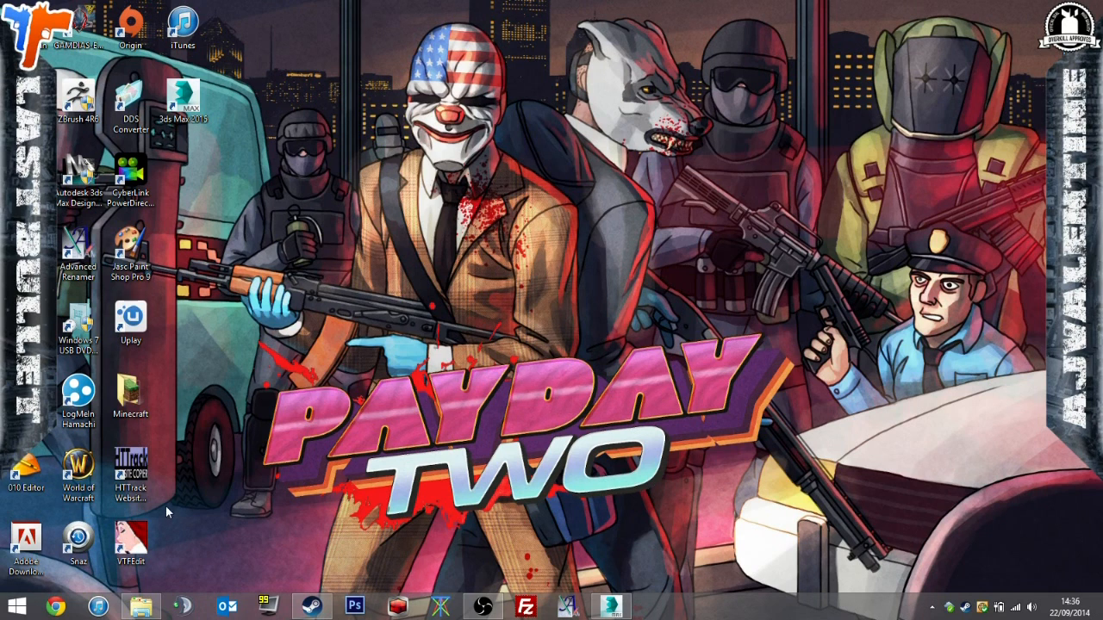
# Create a folder named PokeNades inside PAYDAY Mods, open it, and close the file window.
pyautogui.click(141, 606)
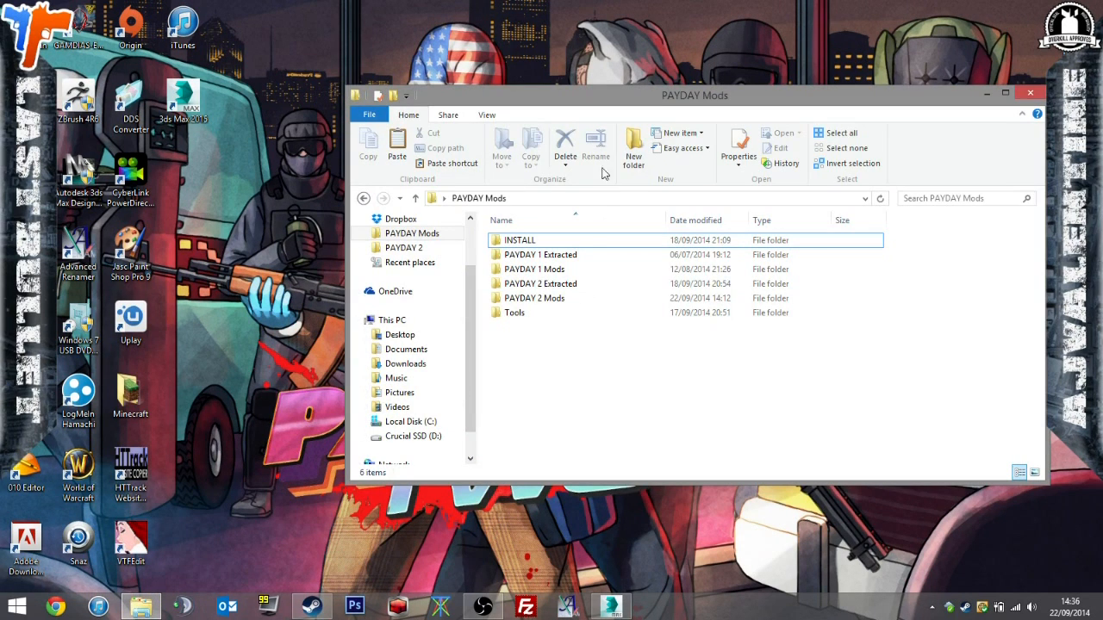
pyautogui.click(634, 151)
pyautogui.write('PokeNades')
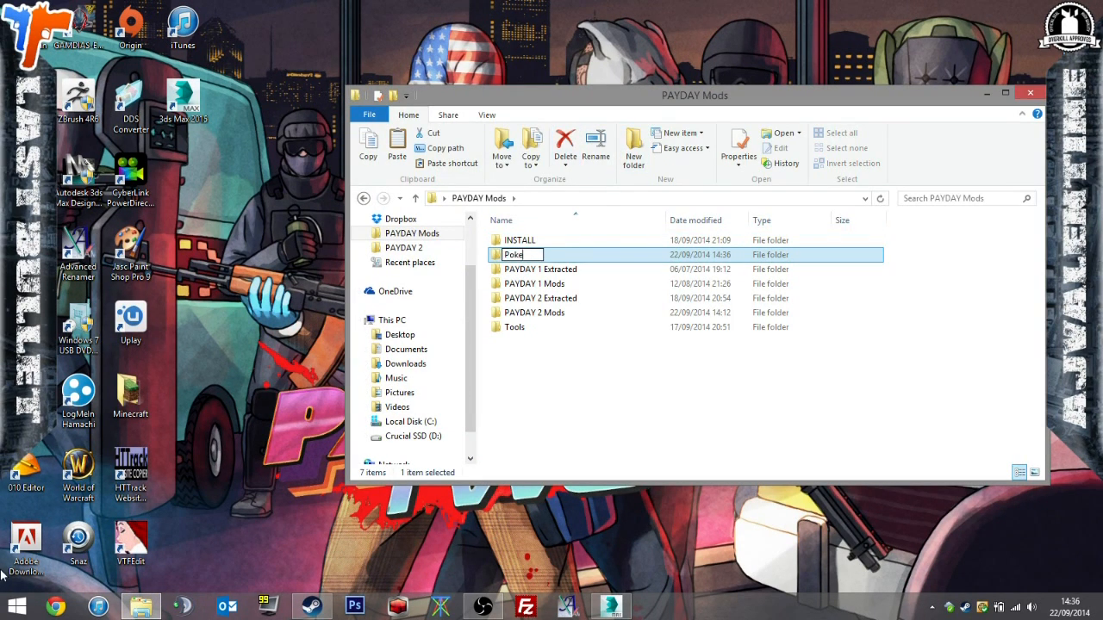
pyautogui.press('Return')
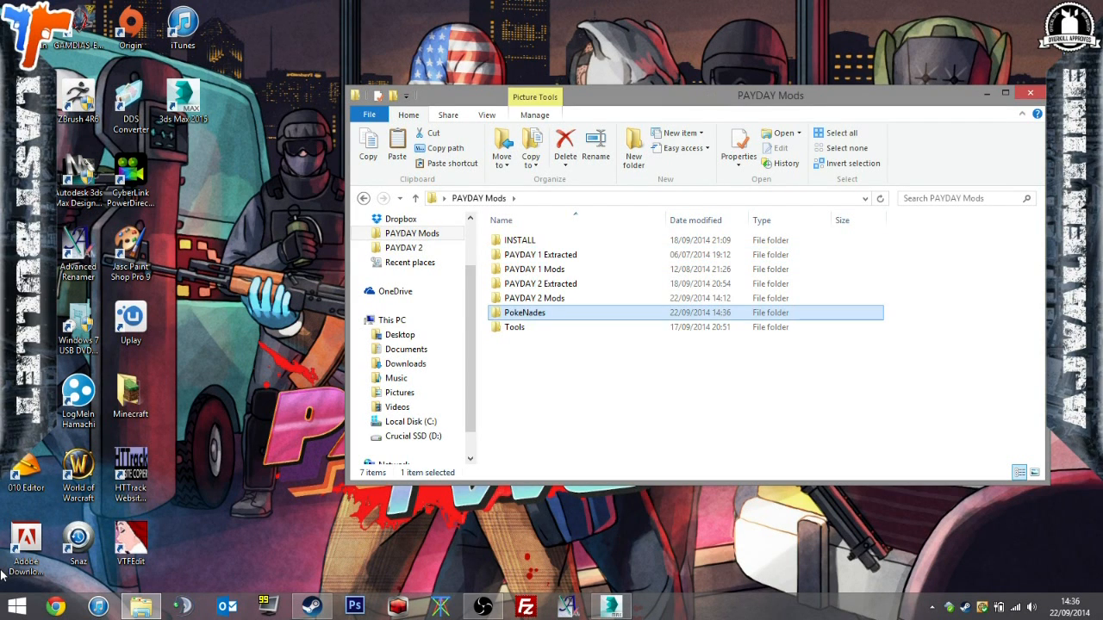
pyautogui.press('Return')
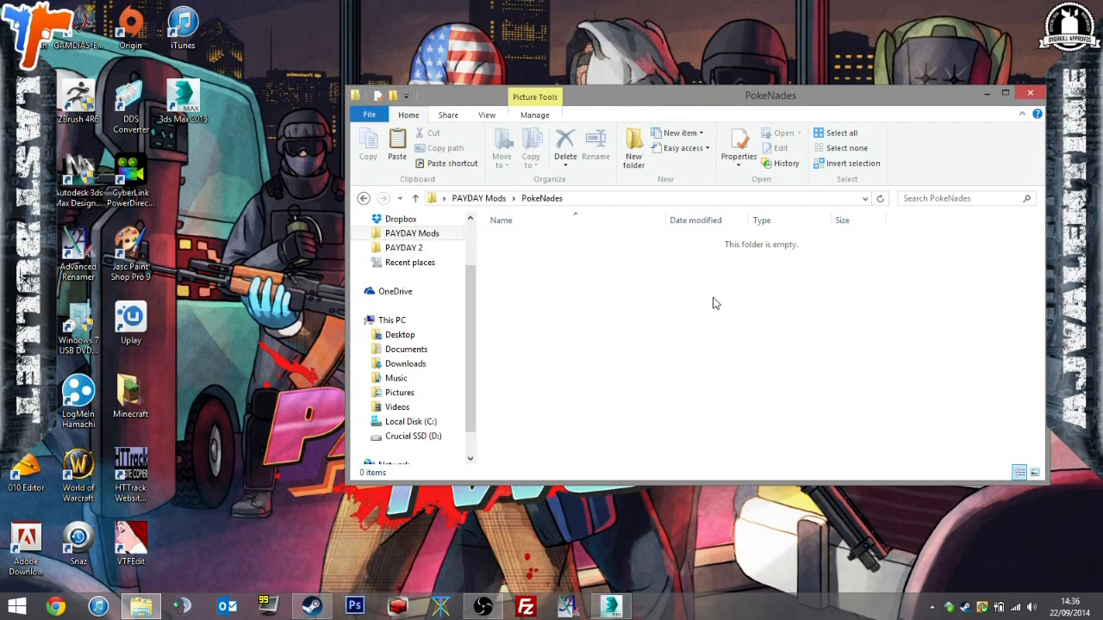
pyautogui.click(1029, 95)
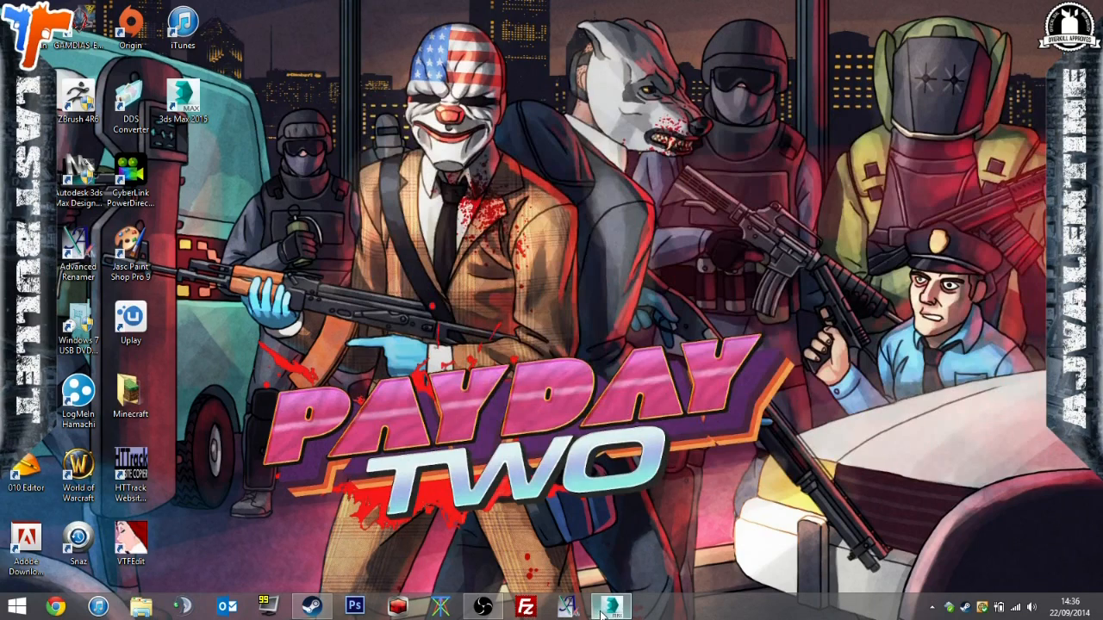
# Switch to 3ds Max and enlarge the Perspective viewport to fill the viewport area.
pyautogui.click(611, 606)
pyautogui.moveTo(763, 382)
pyautogui.keyDown('alt'); pyautogui.mouseDown(button='middle')
pyautogui.moveTo(628, 370)
pyautogui.moveTo(775, 375)
pyautogui.moveTo(721, 357)
pyautogui.moveTo(778, 371)
pyautogui.moveTo(785, 360)
pyautogui.moveTo(779, 371)
pyautogui.mouseUp(button='middle'); pyautogui.keyUp('alt')
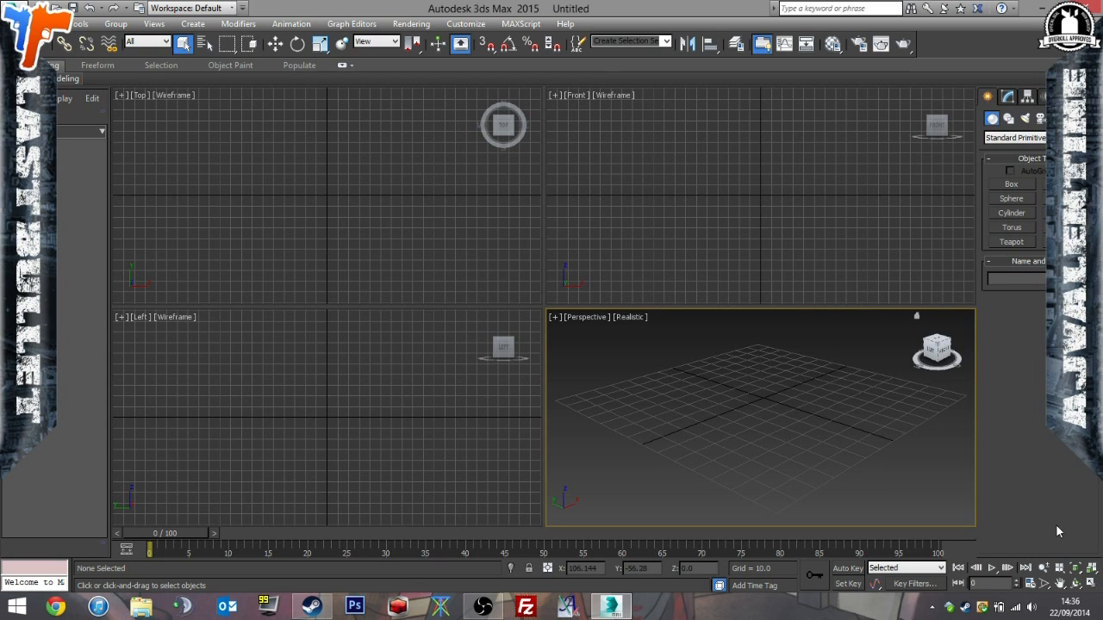
pyautogui.click(1091, 583)
pyautogui.keyDown('alt'); pyautogui.moveTo(827, 375); pyautogui.dragTo(828, 376, button='middle'); pyautogui.keyUp('alt')
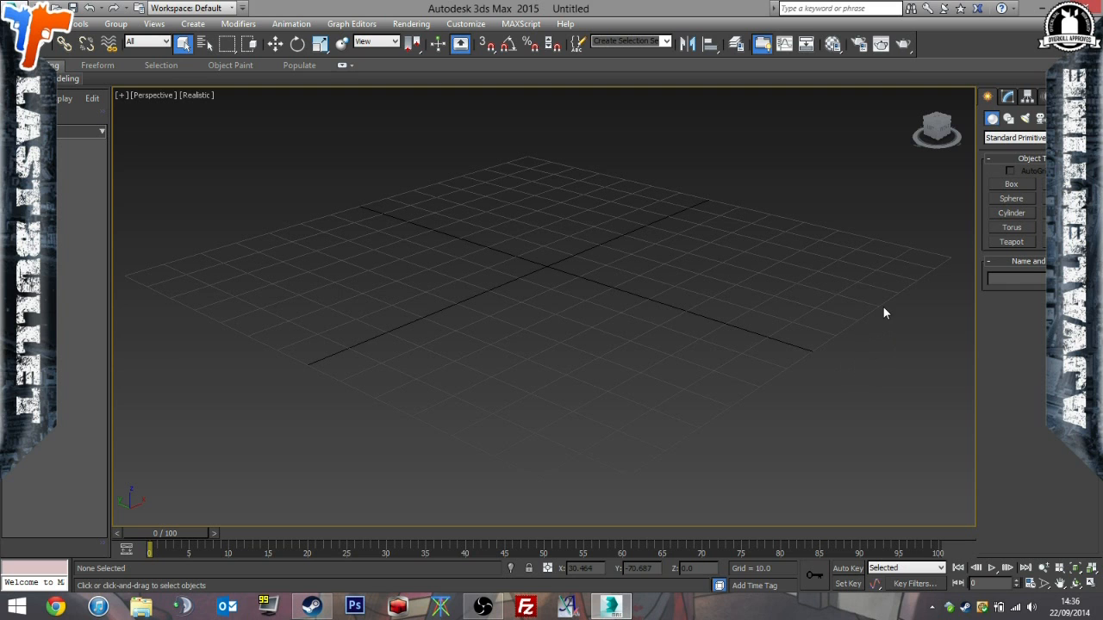
# Create a sphere with a radius of about 51 at the centre of the grid.
pyautogui.click(1012, 198)
pyautogui.moveTo(553, 266); pyautogui.dragTo(729, 216)
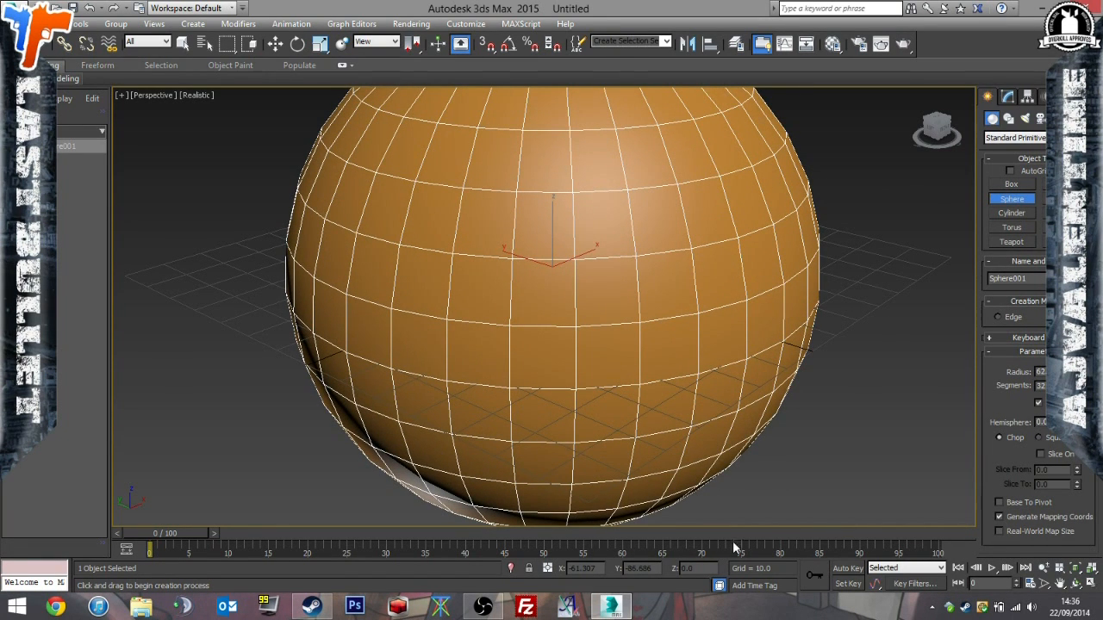
pyautogui.hotkey('ctrl', 'z')
pyautogui.moveTo(550, 264); pyautogui.dragTo(734, 236)
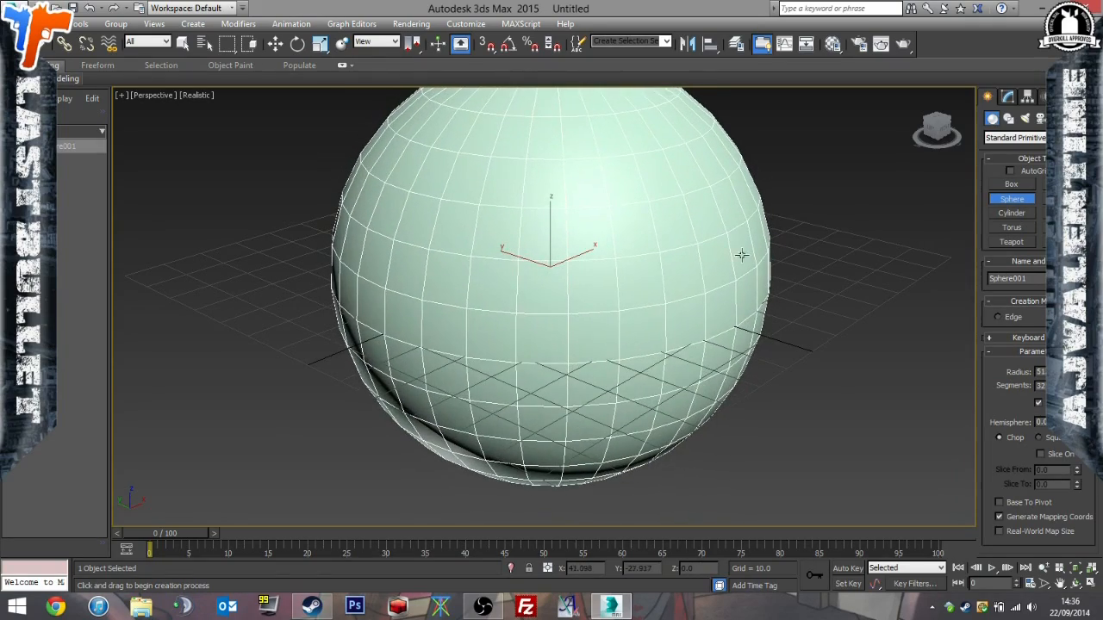
pyautogui.keyDown('alt'); pyautogui.moveTo(690, 301); pyautogui.dragTo(612, 276, button='middle'); pyautogui.keyUp('alt')
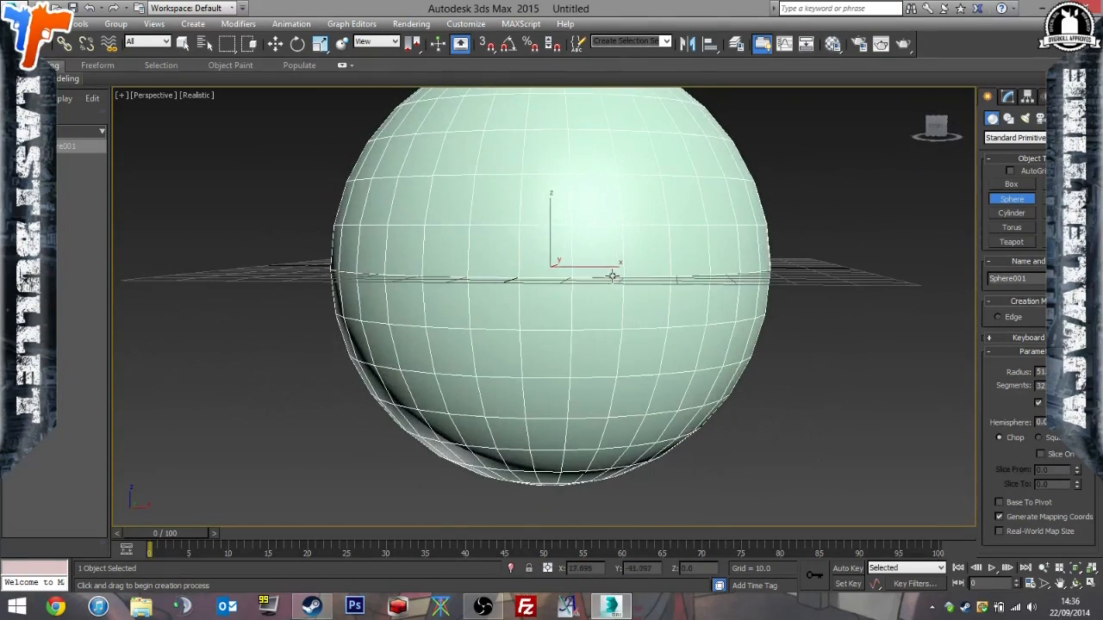
pyautogui.keyDown('alt'); pyautogui.moveTo(955, 344); pyautogui.dragTo(793, 341, button='middle'); pyautogui.keyUp('alt')
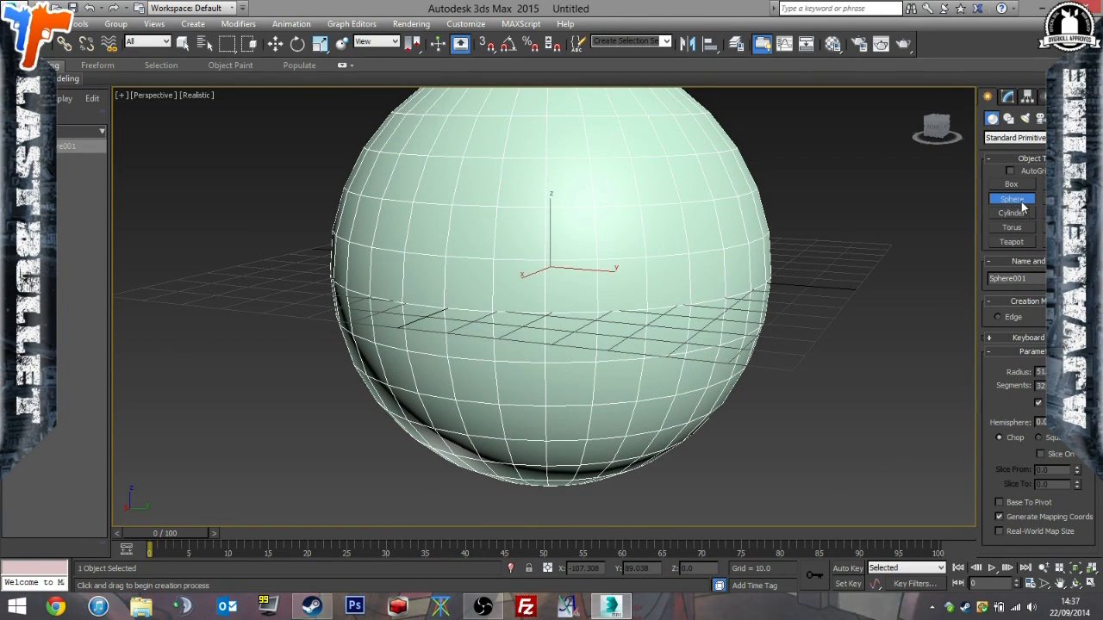
pyautogui.rightClick(892, 307)
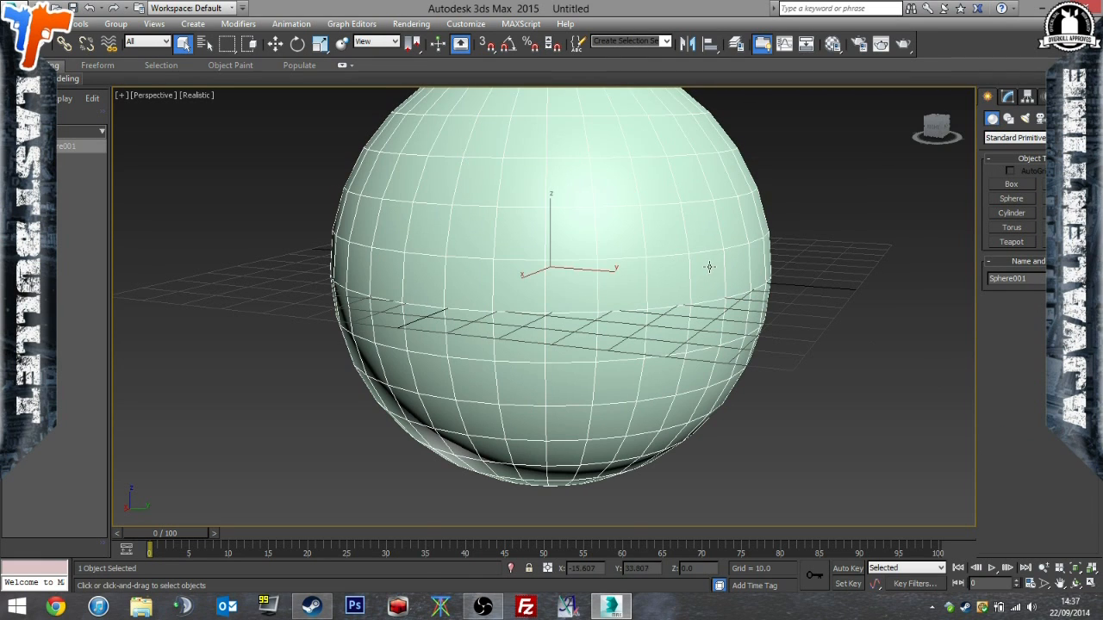
# Set the sphere's segments to 48.
pyautogui.click(1007, 121)
pyautogui.click(992, 120)
pyautogui.click(1009, 98)
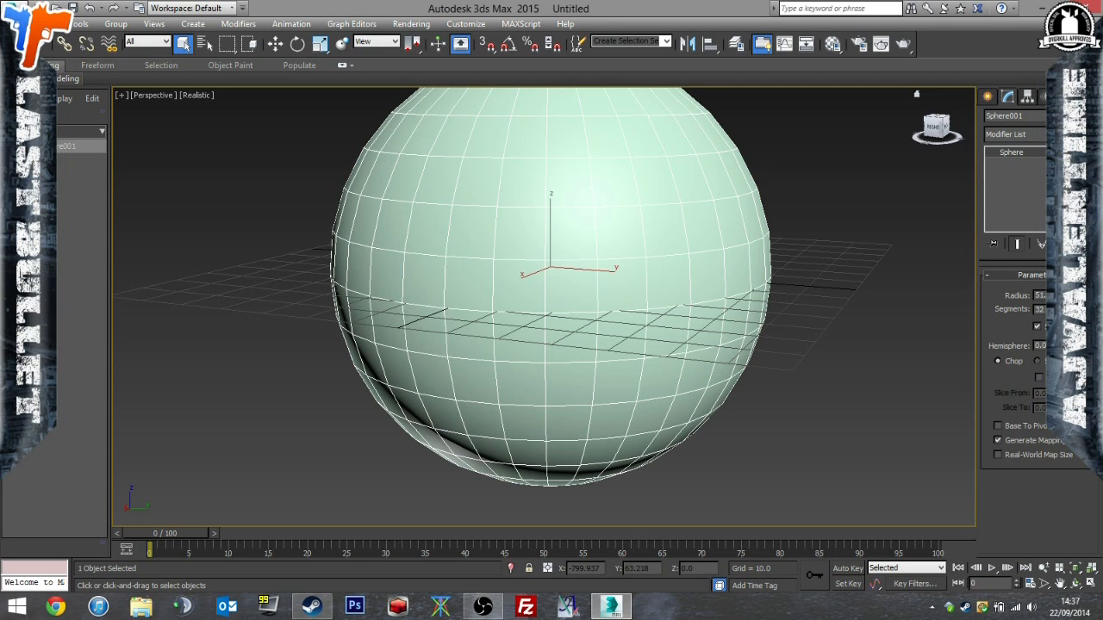
pyautogui.write('48')
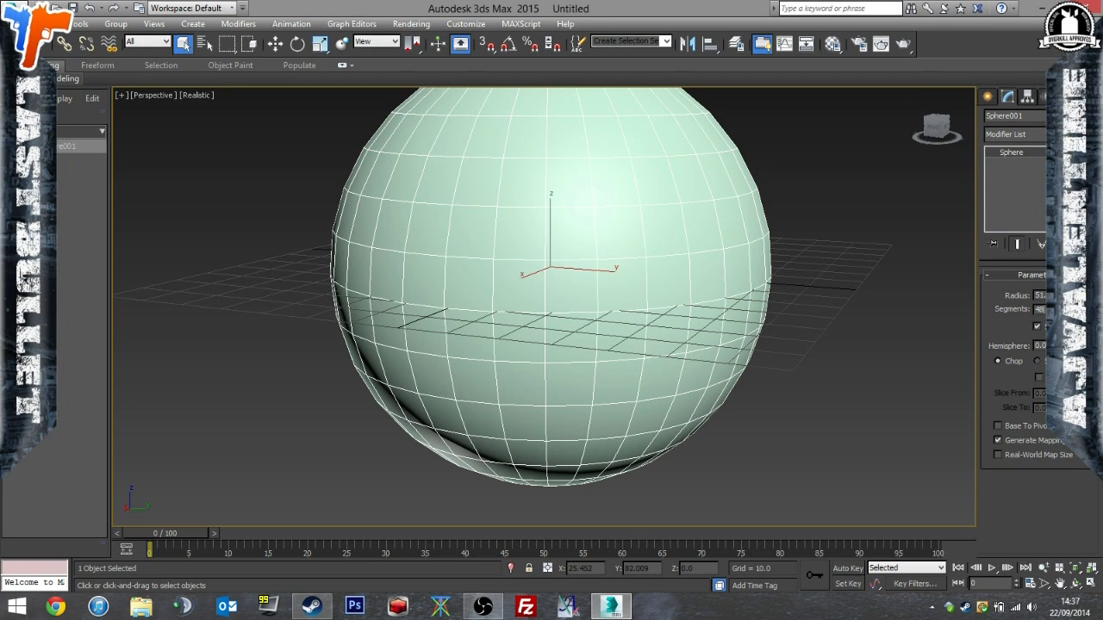
pyautogui.press('Return')
# Convert the sphere to an Editable Poly and deselect it.
pyautogui.keyDown('alt'); pyautogui.moveTo(868, 342); pyautogui.dragTo(892, 320, button='middle'); pyautogui.keyUp('alt')
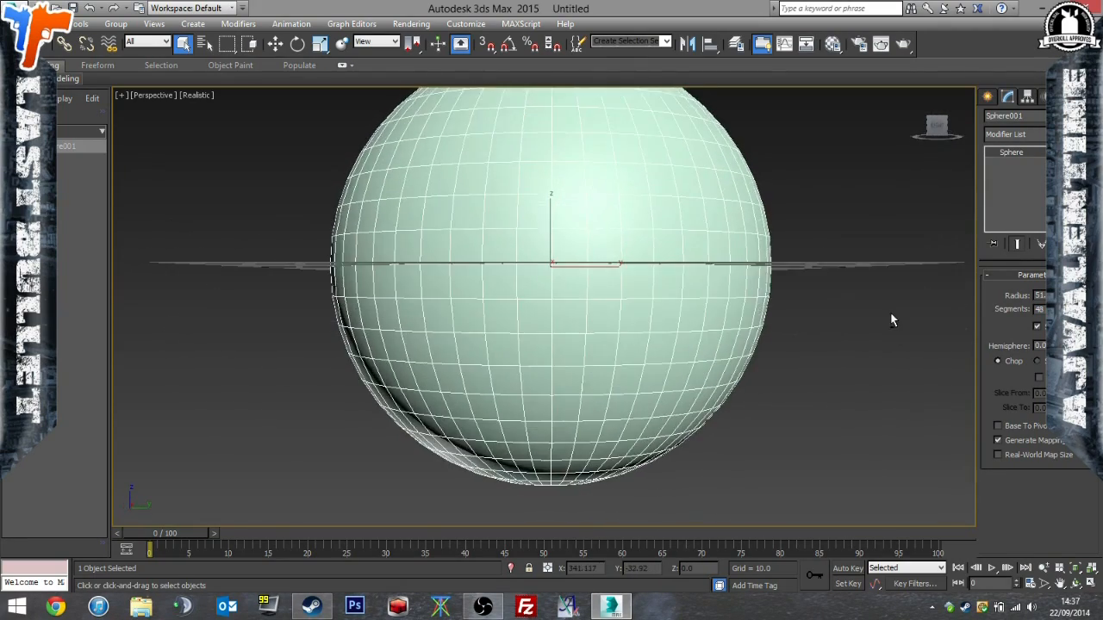
pyautogui.click(884, 371)
pyautogui.scroll(-8, 880, 369)
pyautogui.keyDown('alt'); pyautogui.moveTo(880, 369); pyautogui.dragTo(810, 374, button='middle'); pyautogui.keyUp('alt')
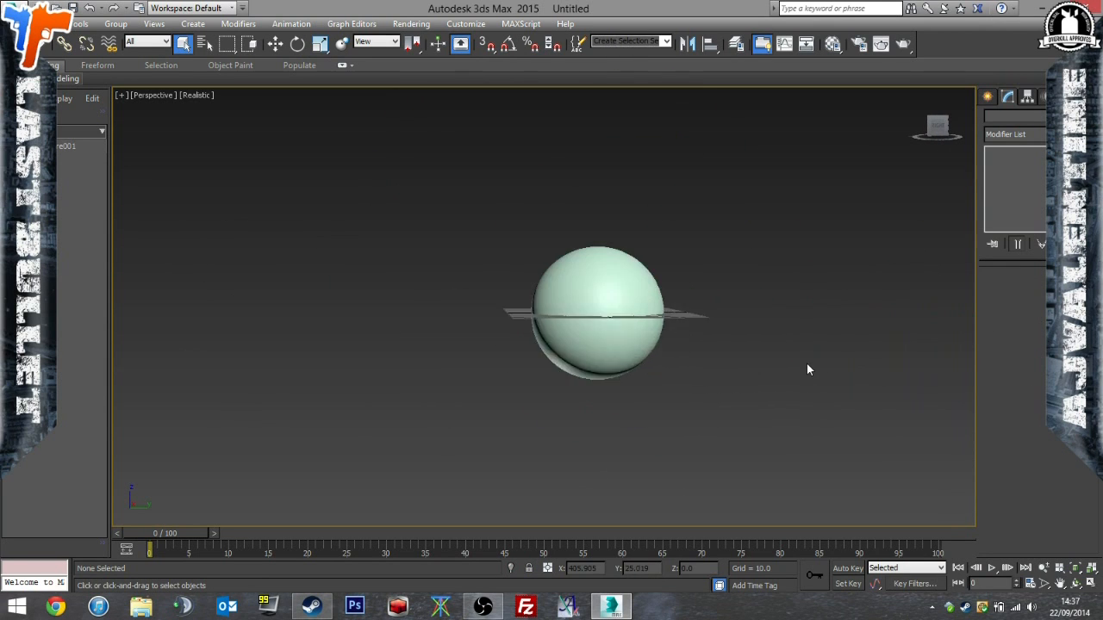
pyautogui.scroll(5, 809, 376)
pyautogui.moveTo(623, 323); pyautogui.dragTo(863, 371, button='middle')
pyautogui.scroll(-4, 863, 370)
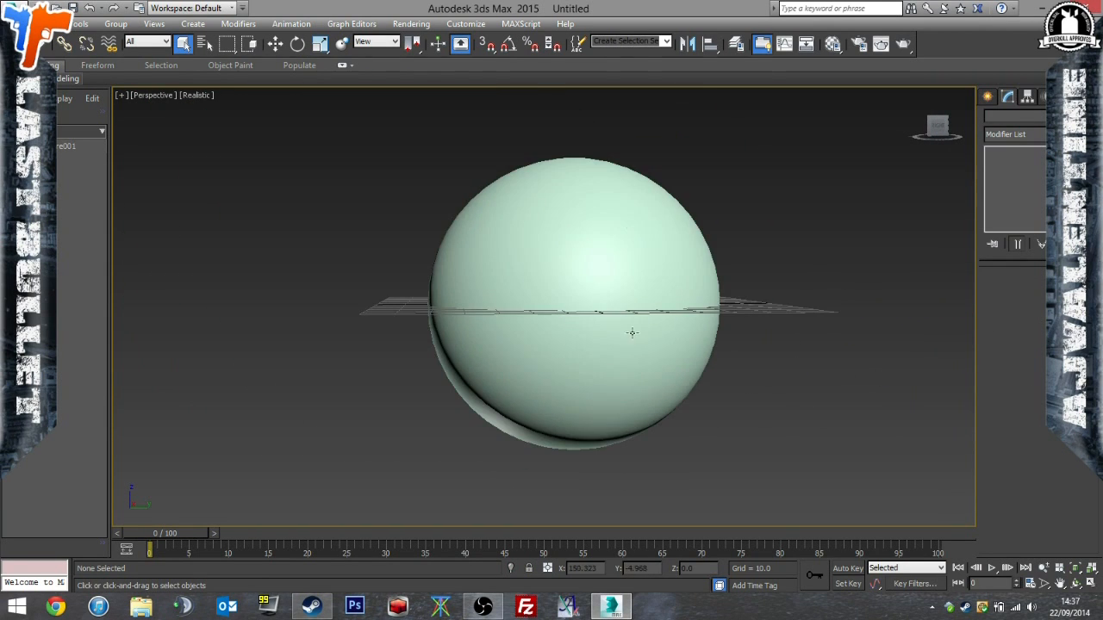
pyautogui.click(668, 332)
pyautogui.rightClick(672, 328)
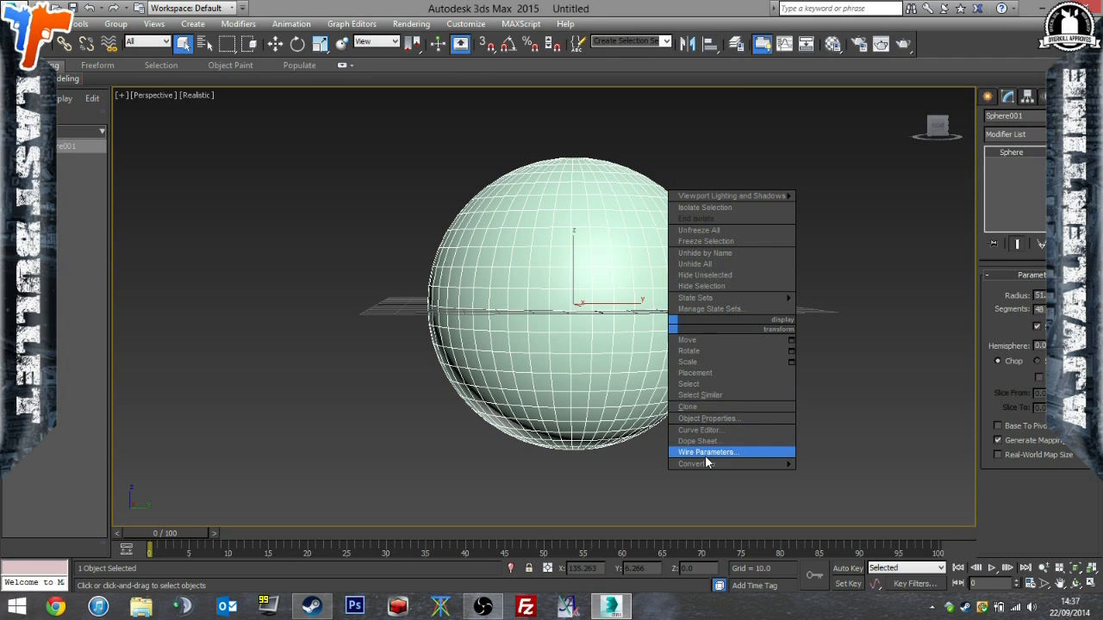
pyautogui.moveTo(706, 463)
pyautogui.click(828, 475)
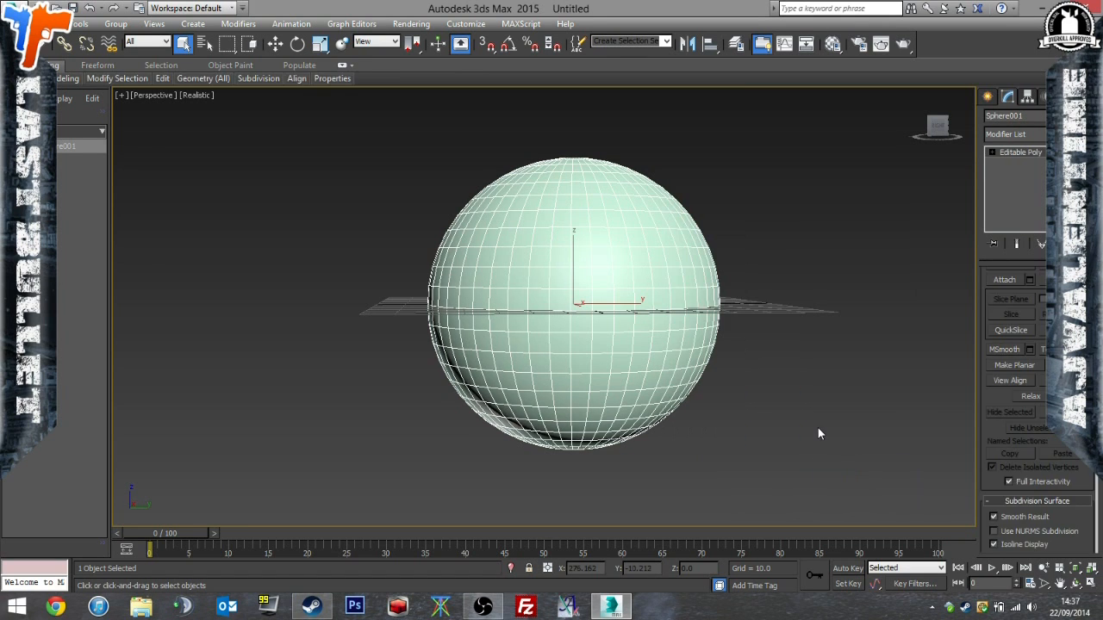
pyautogui.click(817, 428)
# Clone the sphere along the Y axis, placing the copy beside the original at about Y 160.
pyautogui.click(670, 331)
pyautogui.click(732, 323)
pyautogui.rightClick(627, 343)
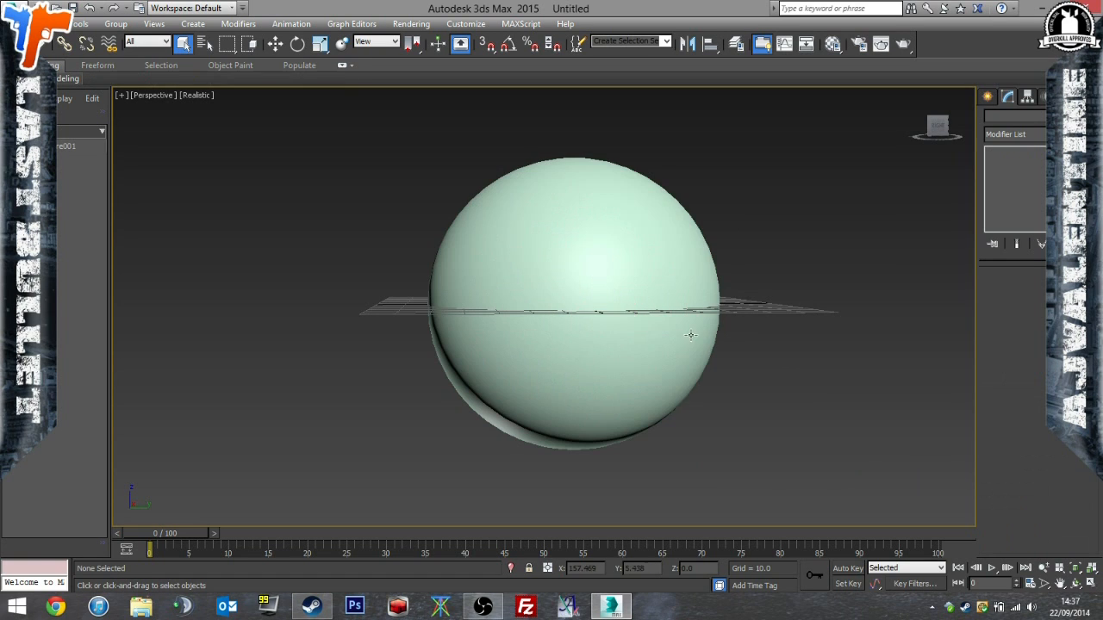
pyautogui.click(570, 301)
pyautogui.moveTo(605, 337); pyautogui.dragTo(683, 332)
pyautogui.click(593, 335)
pyautogui.click(275, 43)
pyautogui.keyDown('shift'); pyautogui.moveTo(482, 283); pyautogui.dragTo(879, 283); pyautogui.keyUp('shift')
pyautogui.click(554, 365)
pyautogui.moveTo(724, 349); pyautogui.dragTo(435, 337, button='middle')
pyautogui.scroll(-4, 732, 345)
pyautogui.scroll(4, 810, 345)
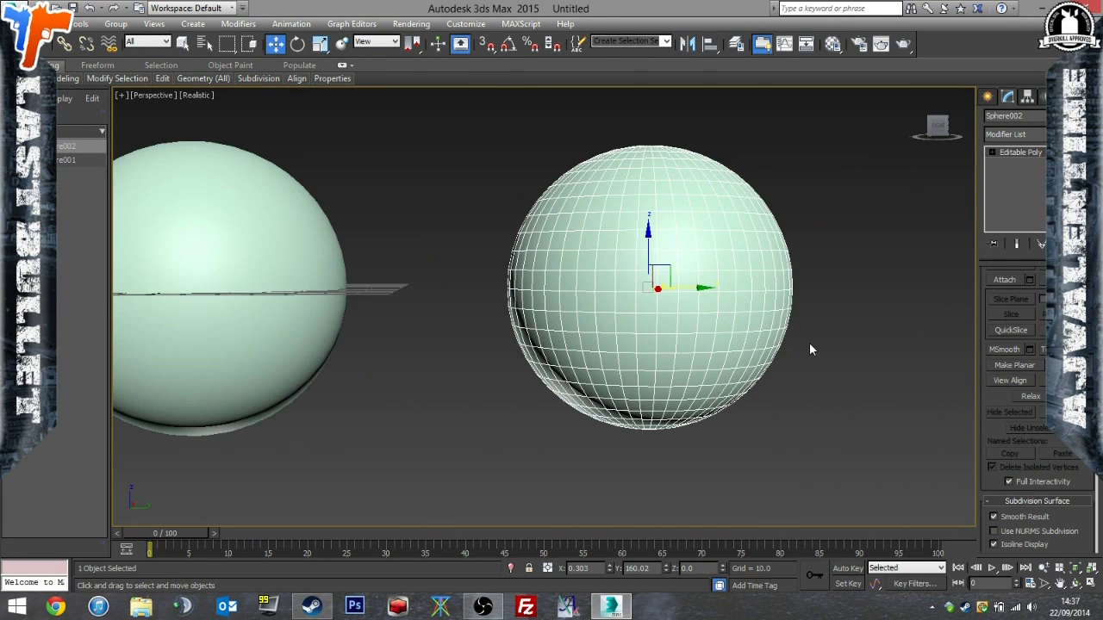
pyautogui.scroll(-2, 815, 341)
pyautogui.click(453, 332)
pyautogui.click(668, 369)
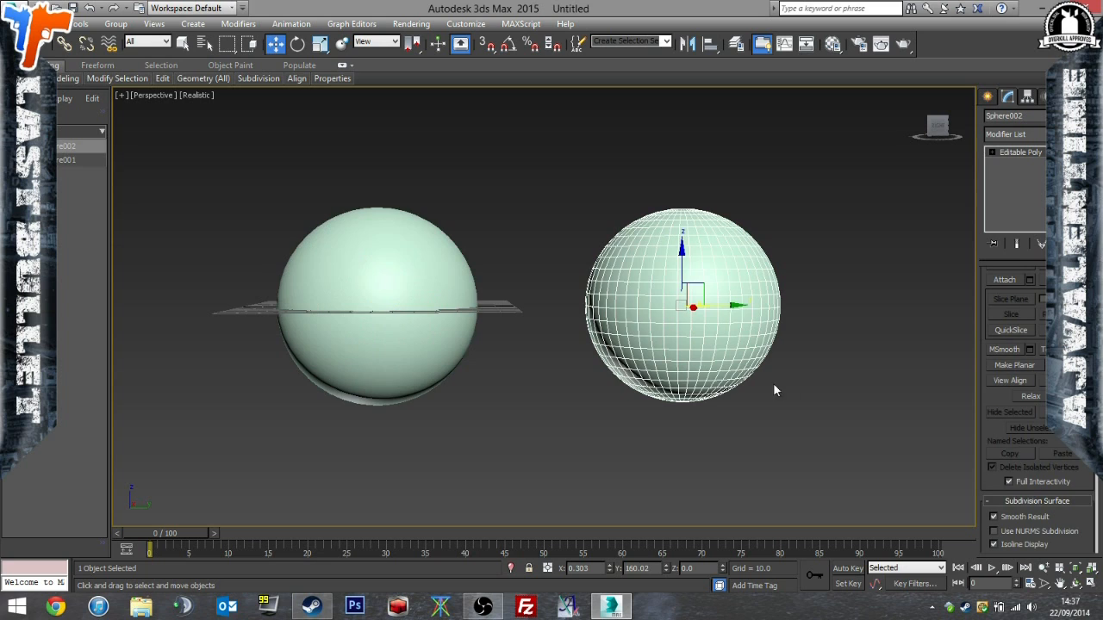
pyautogui.click(876, 374)
pyautogui.click(702, 337)
# Delete the two rows of polygons around the equator of the copied sphere, splitting it into two halves.
pyautogui.click(1091, 584)
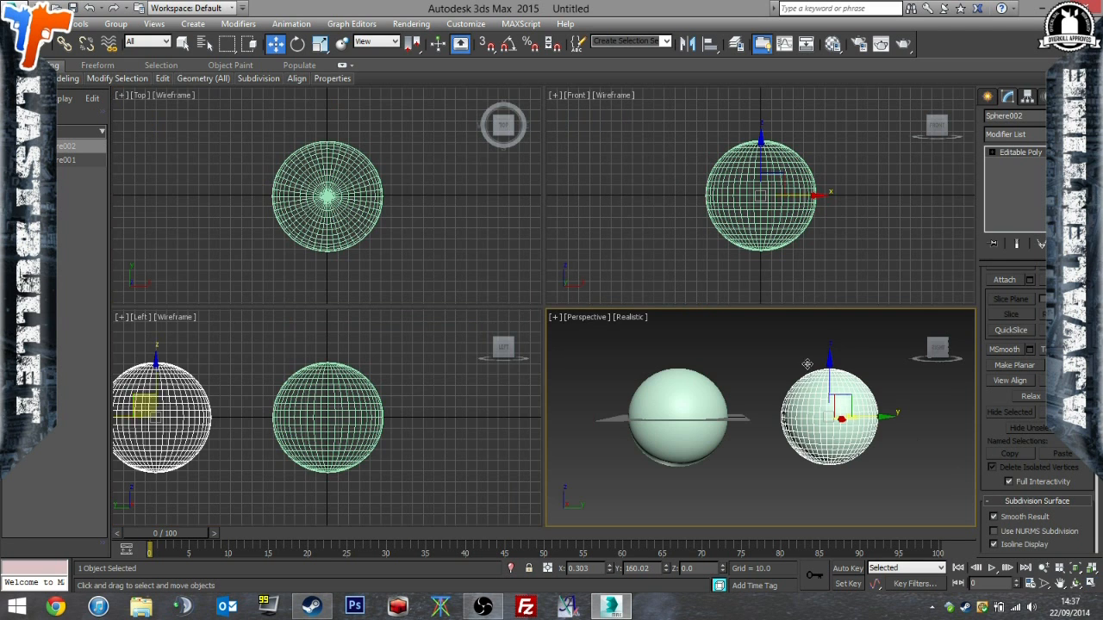
pyautogui.click(841, 189)
pyautogui.scroll(6, 841, 189)
pyautogui.scroll(-3, 828, 198)
pyautogui.moveTo(829, 205); pyautogui.dragTo(931, 202, button='middle')
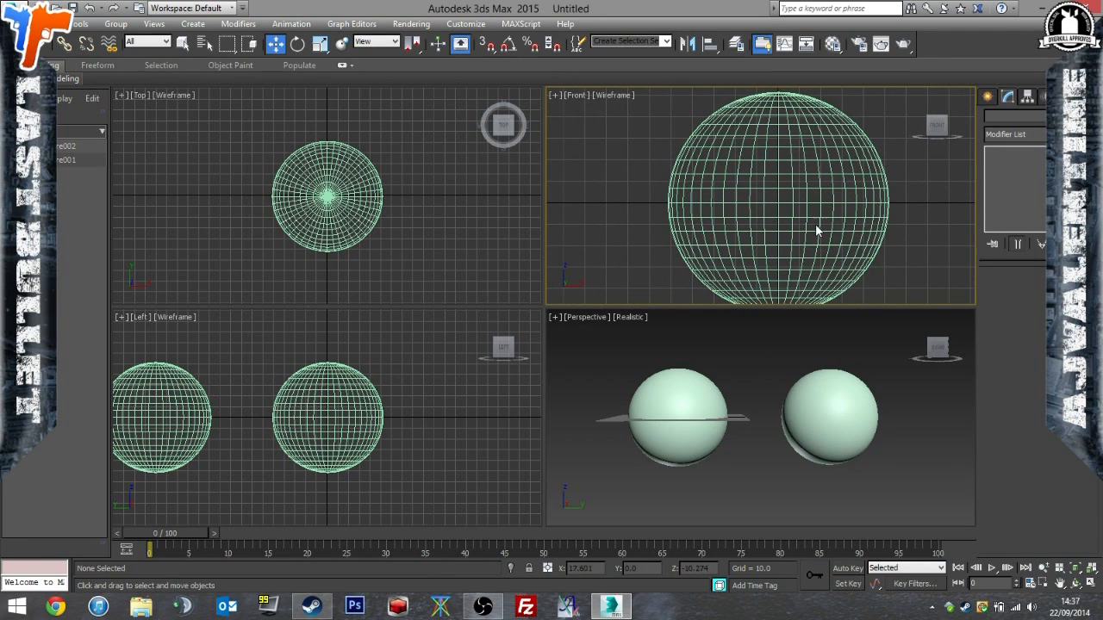
pyautogui.click(850, 449)
pyautogui.press('z')
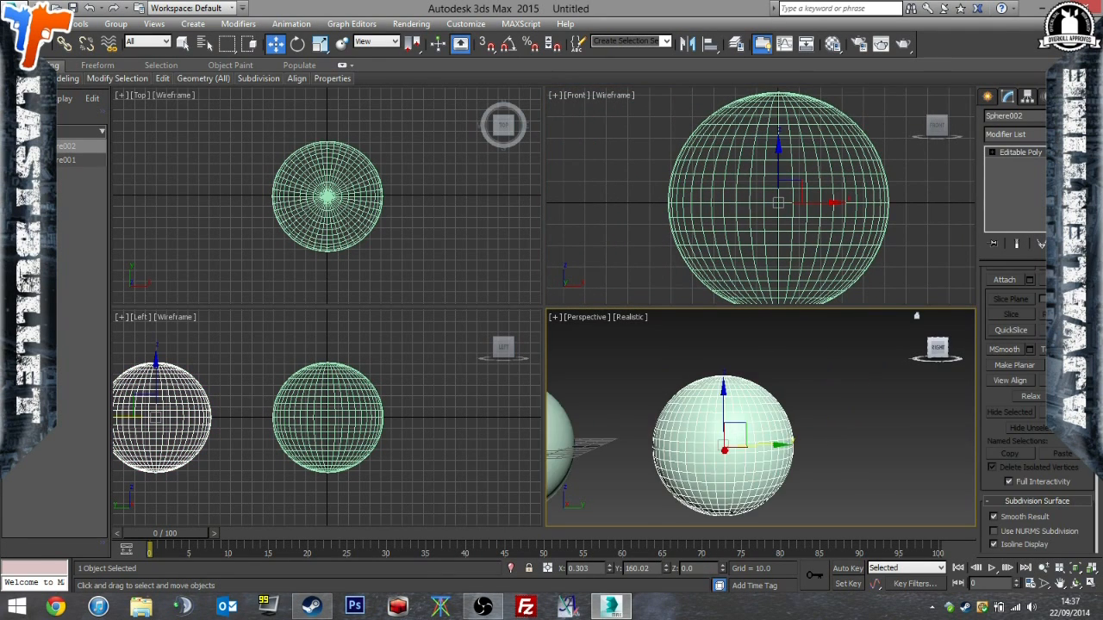
pyautogui.scroll(10, 990, 313)
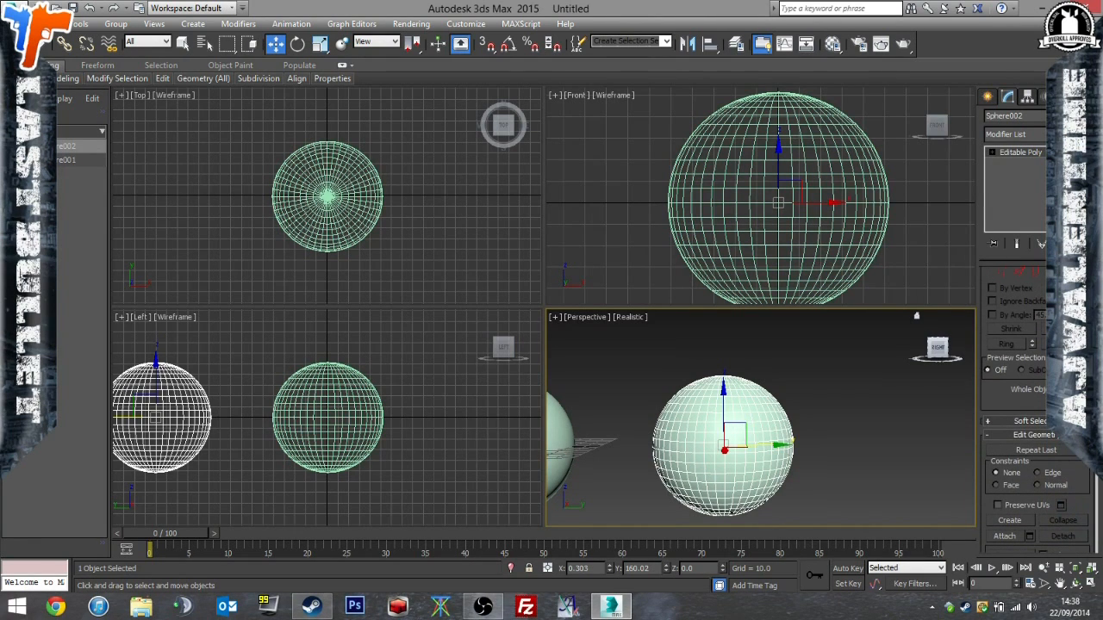
pyautogui.click(1052, 273)
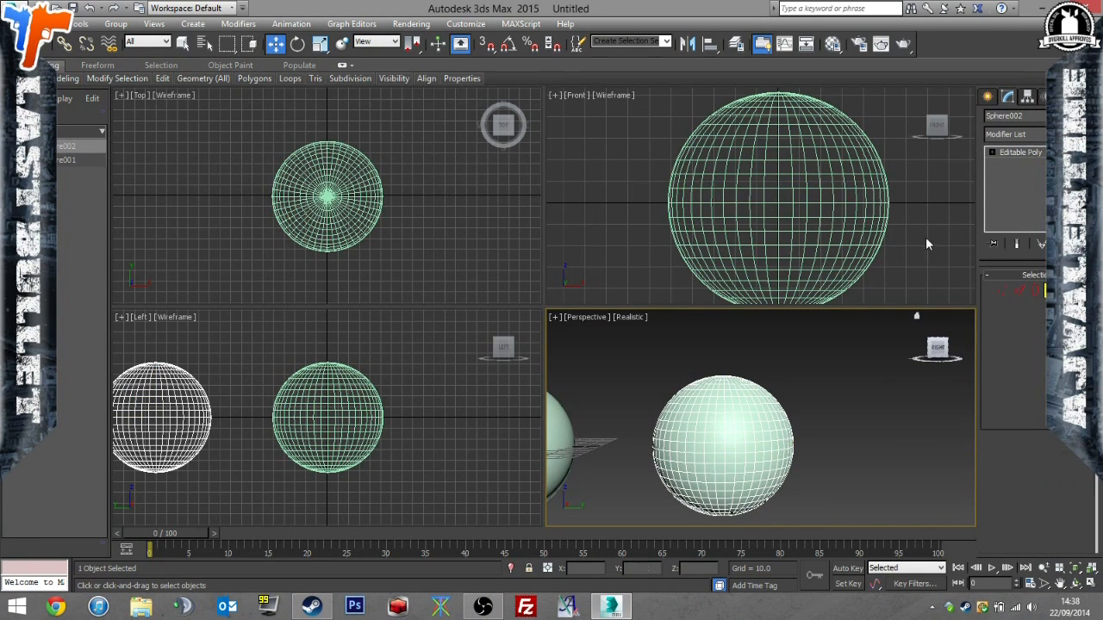
pyautogui.moveTo(901, 191); pyautogui.dragTo(646, 222)
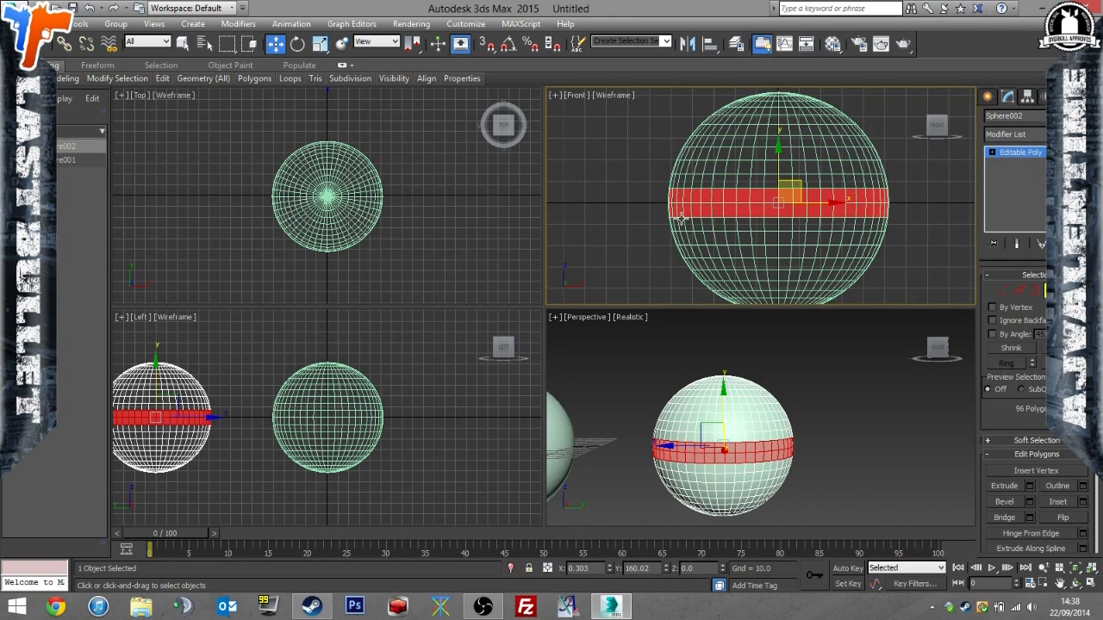
pyautogui.press('Delete')
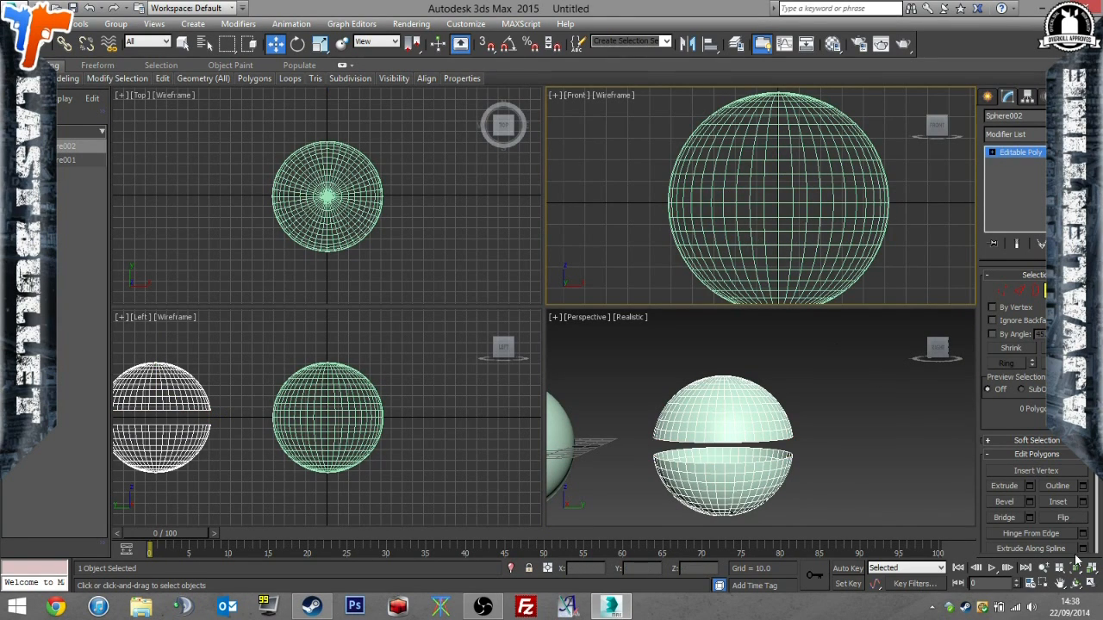
# Show only the Perspective viewport, leave polygon editing, and reselect the split sphere as a whole object.
pyautogui.click(1090, 585)
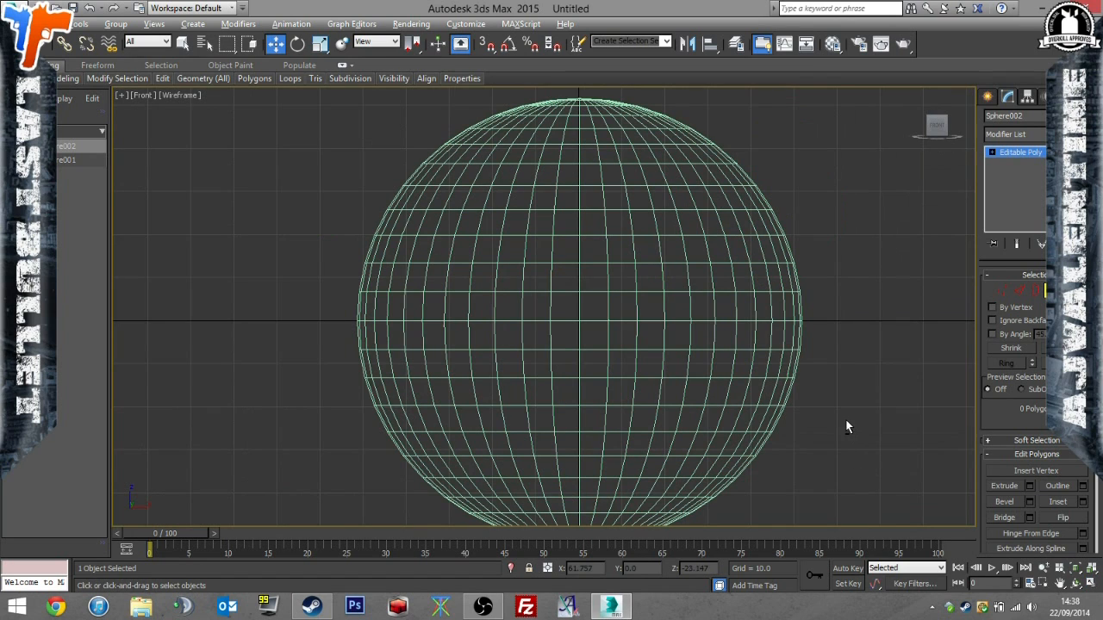
pyautogui.click(1089, 584)
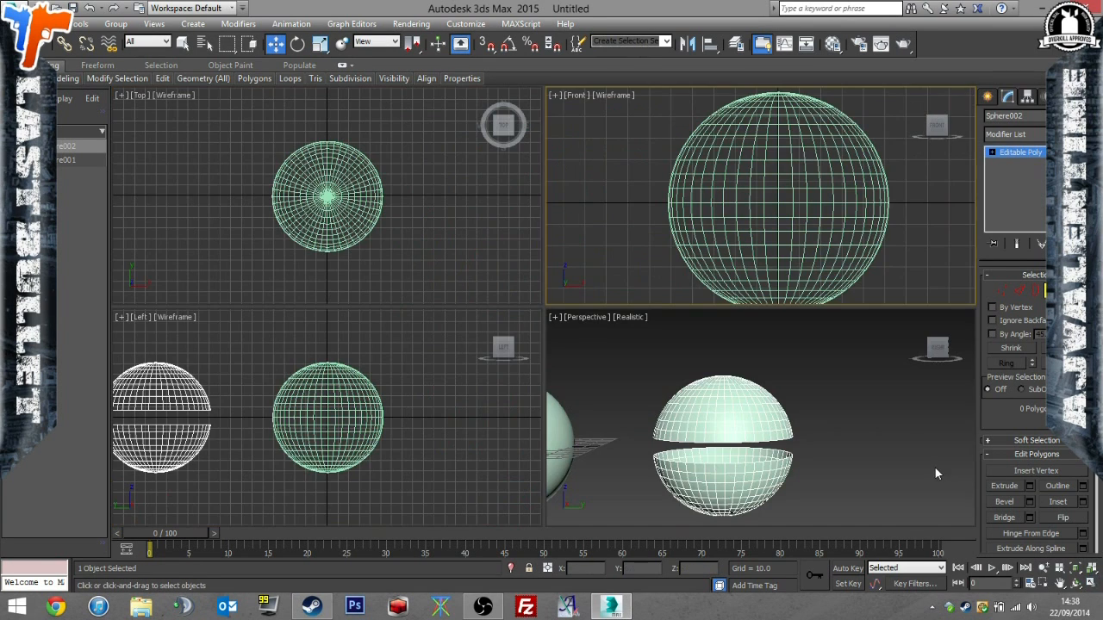
pyautogui.click(1090, 584)
pyautogui.keyDown('alt'); pyautogui.moveTo(777, 419); pyautogui.dragTo(869, 353, button='middle'); pyautogui.keyUp('alt')
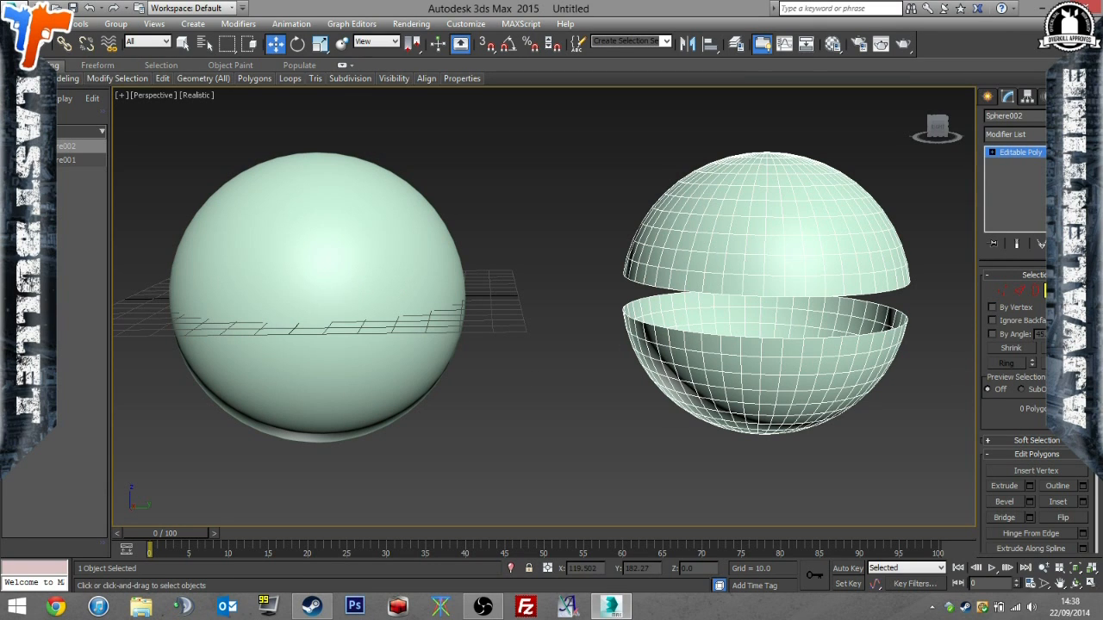
pyautogui.press('4')
pyautogui.click(607, 439)
pyautogui.click(327, 350)
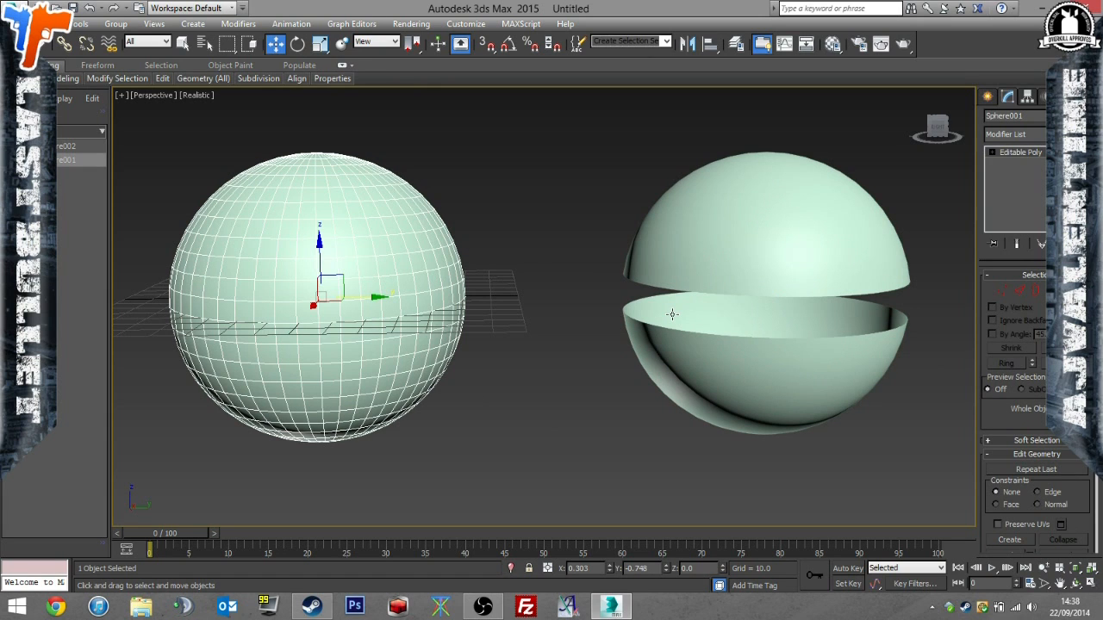
pyautogui.click(731, 285)
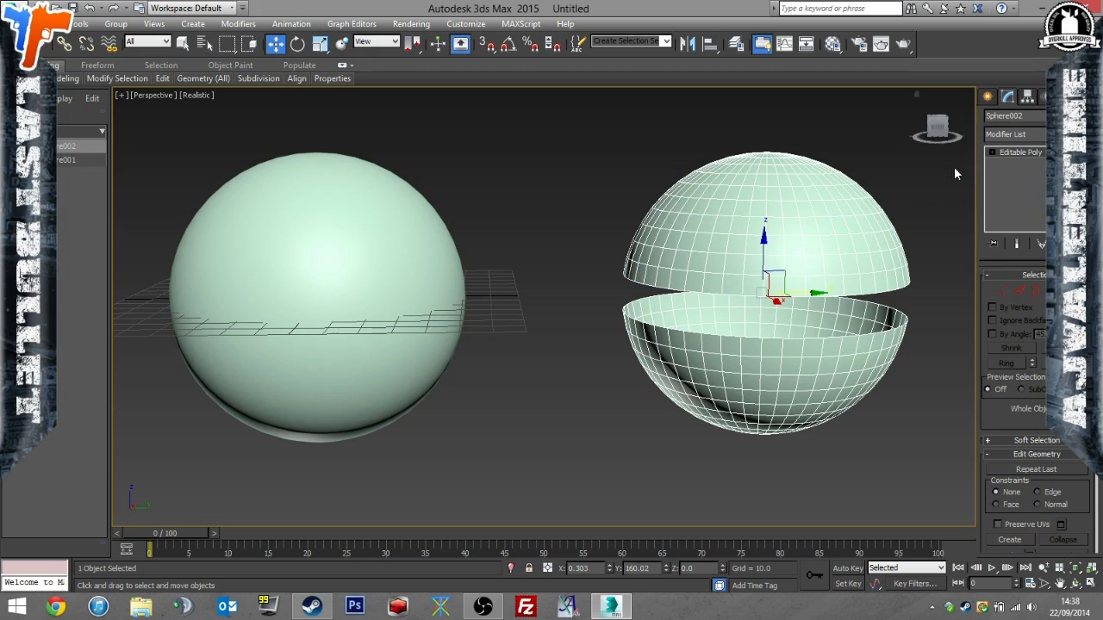
pyautogui.keyDown('alt'); pyautogui.moveTo(886, 266); pyautogui.dragTo(833, 278, button='middle'); pyautogui.keyUp('alt')
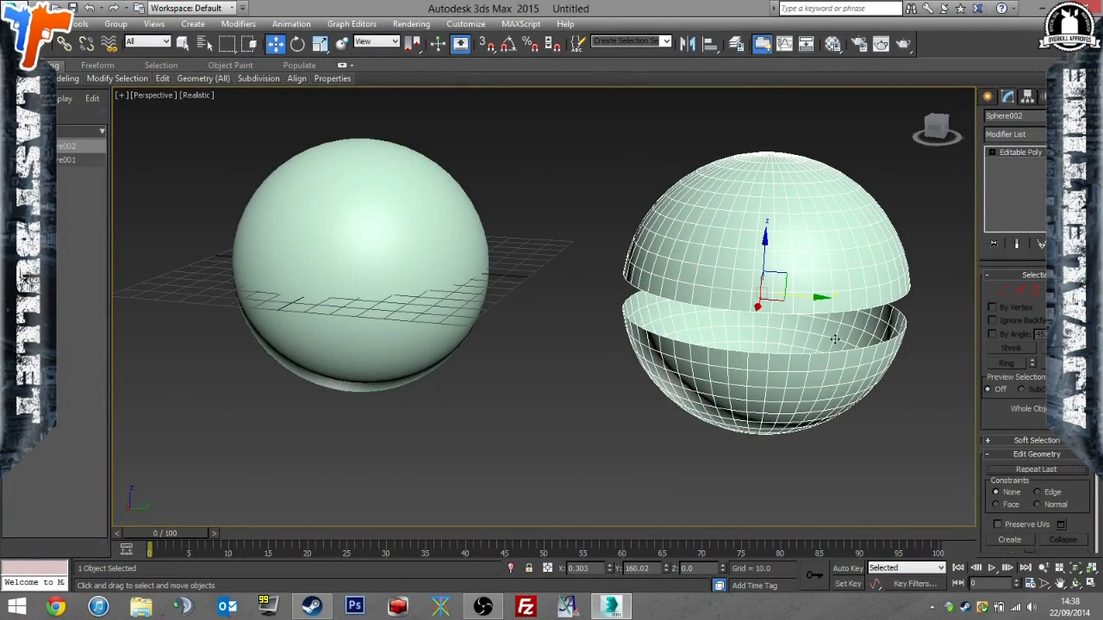
# Apply a Shell modifier to the split sphere and increase the thickness of its walls.
pyautogui.click(1034, 134)
pyautogui.scroll(-19, 1041, 405)
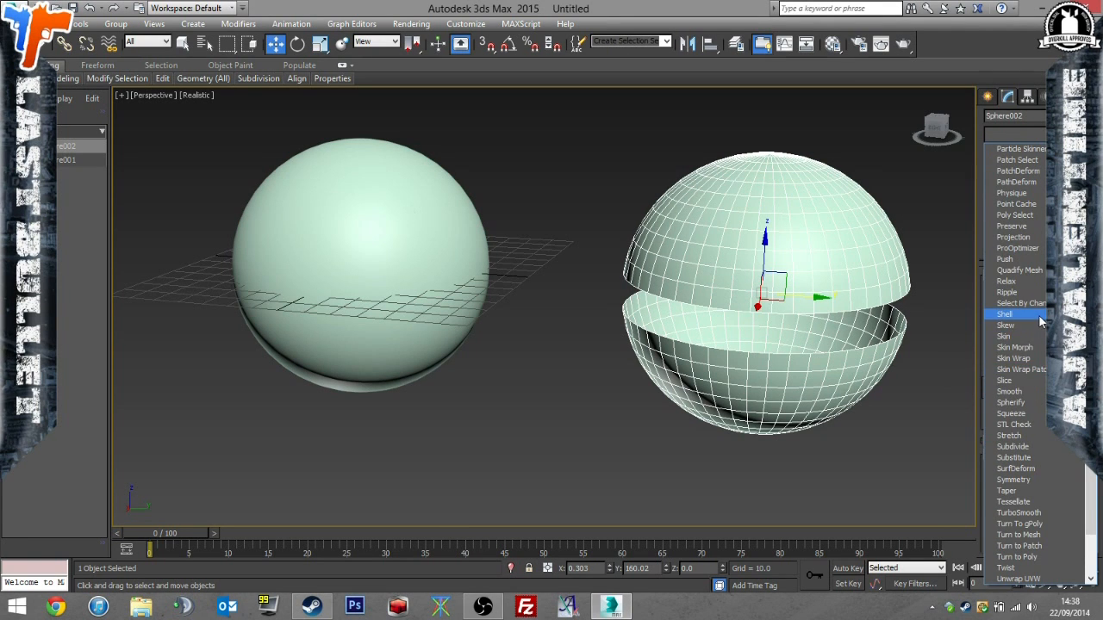
pyautogui.click(1041, 317)
pyautogui.scroll(6, 803, 370)
pyautogui.keyDown('alt'); pyautogui.moveTo(801, 368); pyautogui.dragTo(732, 370, button='middle'); pyautogui.keyUp('alt')
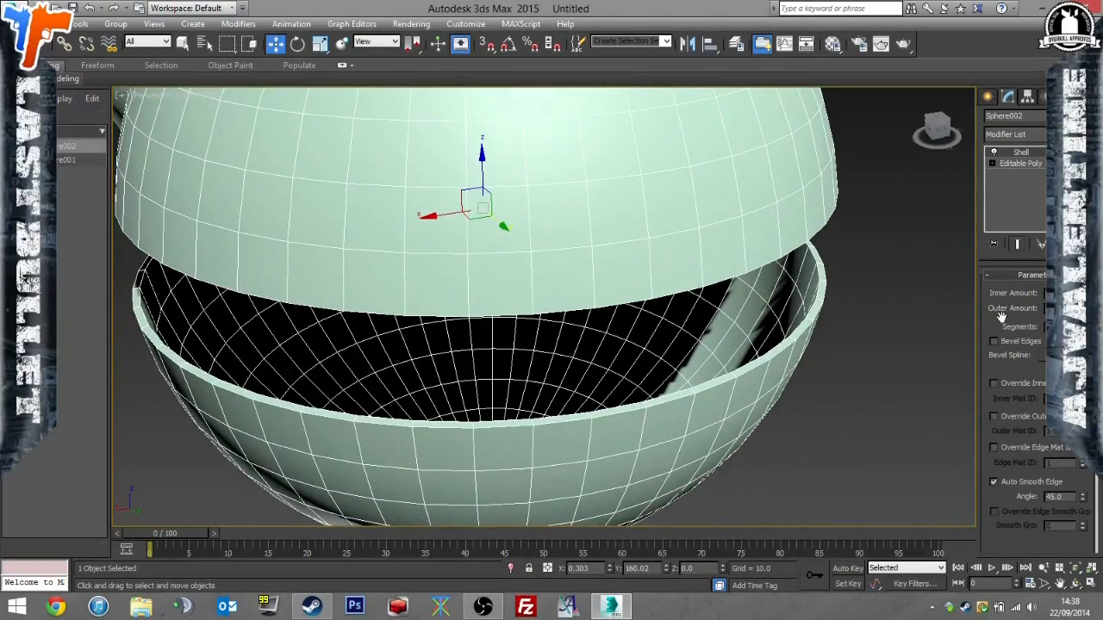
pyautogui.keyDown('alt'); pyautogui.moveTo(978, 307); pyautogui.dragTo(849, 334, button='middle'); pyautogui.keyUp('alt')
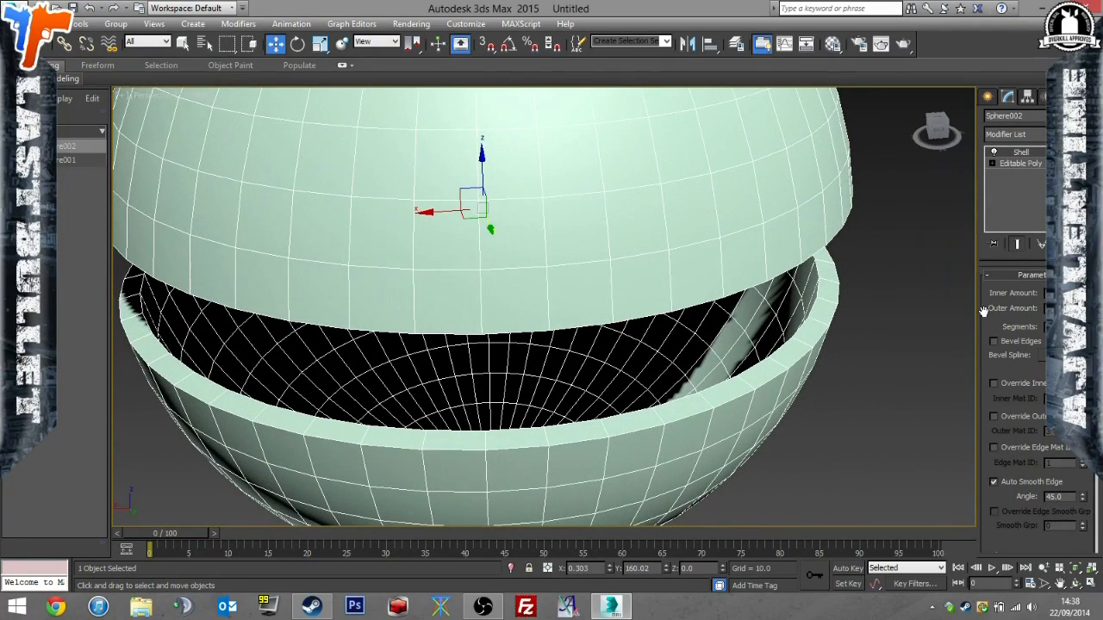
pyautogui.click(903, 330)
pyautogui.scroll(-6, 876, 297)
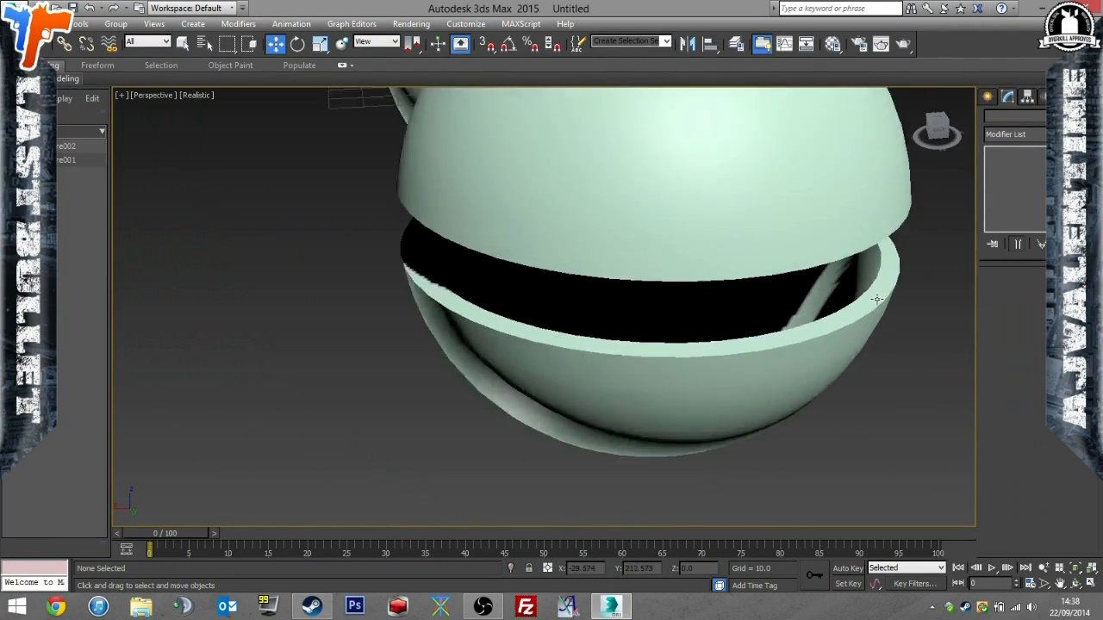
pyautogui.scroll(7, 877, 297)
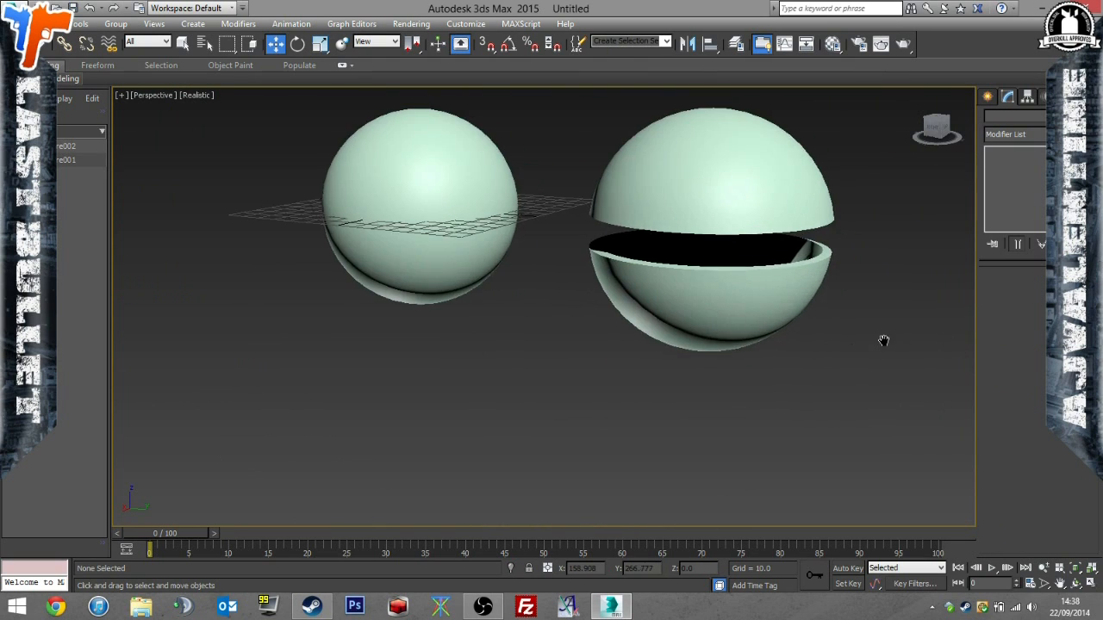
# Set the split sphere's X and Y positions to 0 so it encloses the original sphere.
pyautogui.click(662, 307)
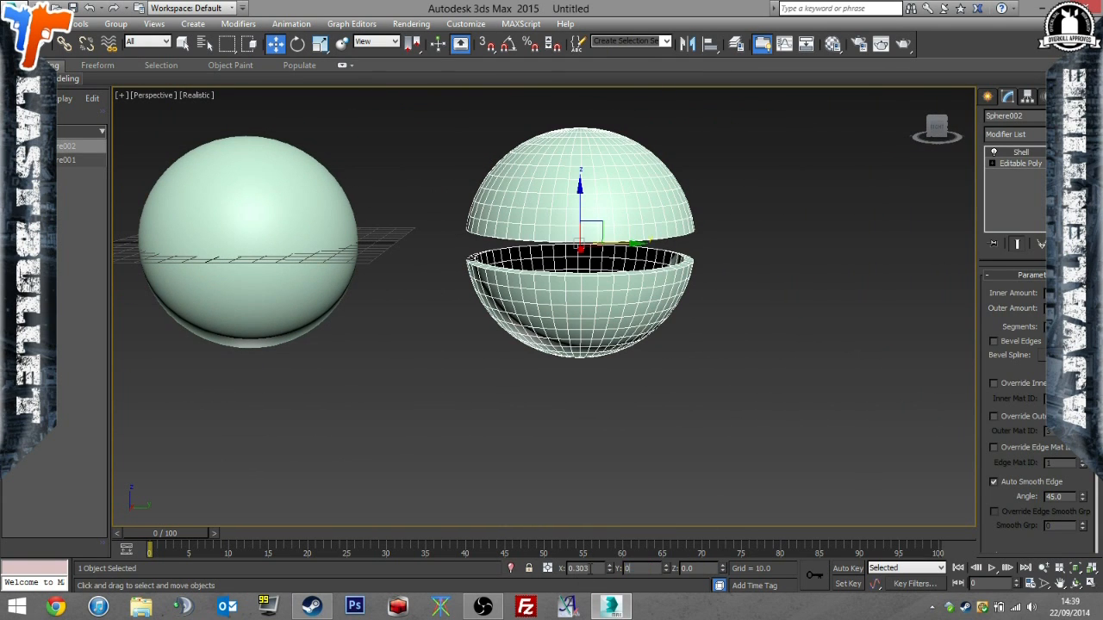
pyautogui.moveTo(592, 569); pyautogui.dragTo(529, 570)
pyautogui.write('0')
pyautogui.click(499, 454)
pyautogui.moveTo(628, 447); pyautogui.dragTo(857, 445, button='middle')
pyautogui.moveTo(713, 349); pyautogui.dragTo(765, 369, button='middle')
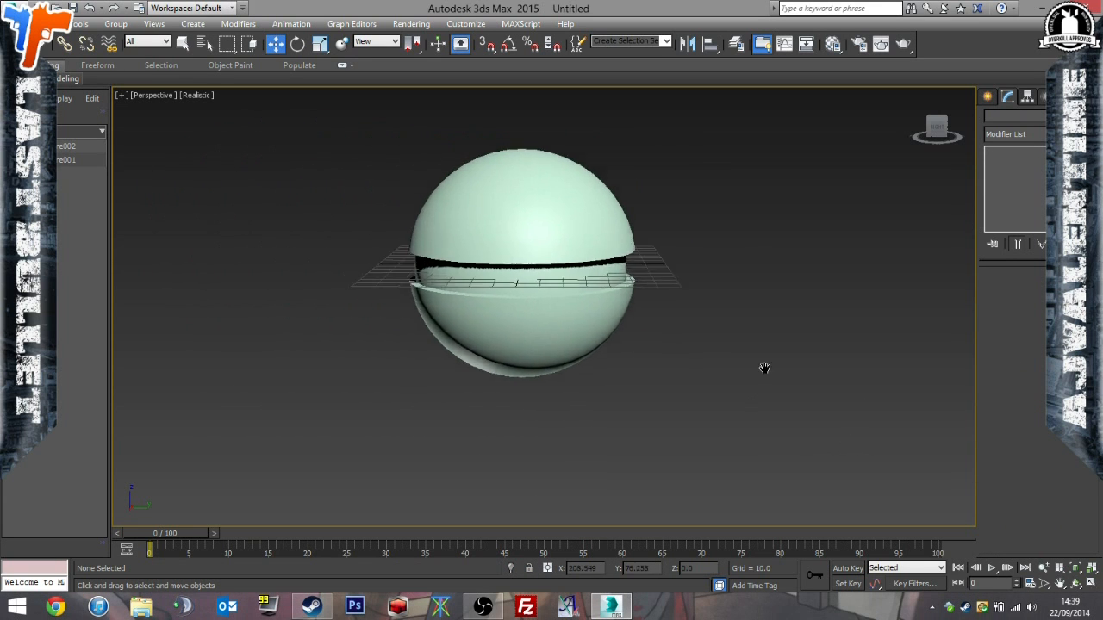
pyautogui.scroll(5, 765, 375)
pyautogui.click(622, 313)
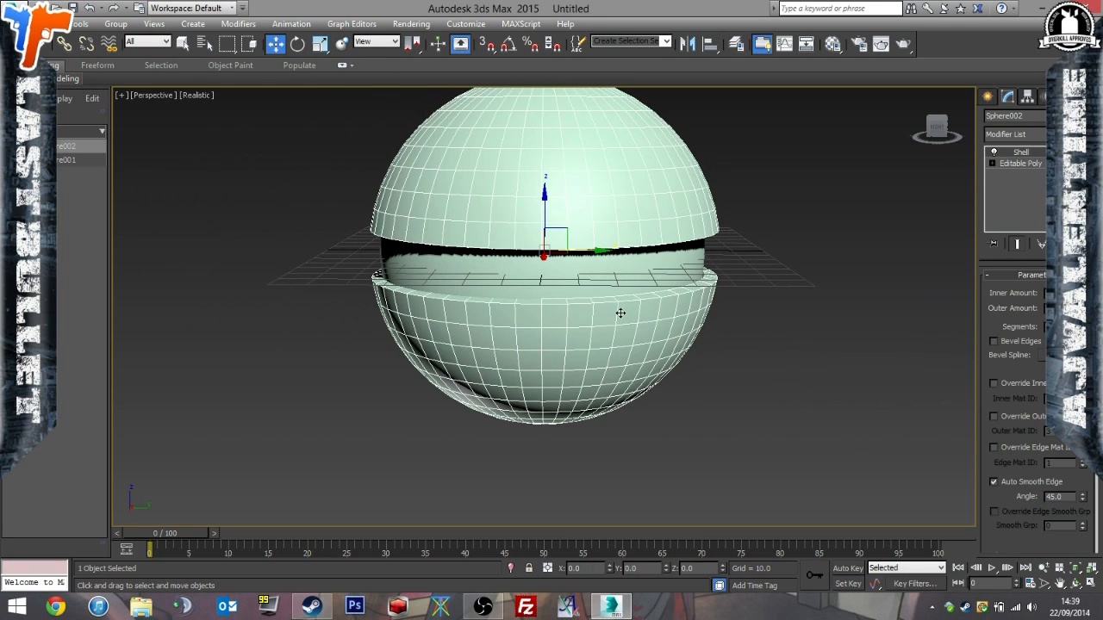
pyautogui.click(620, 281)
pyautogui.click(652, 320)
pyautogui.click(840, 263)
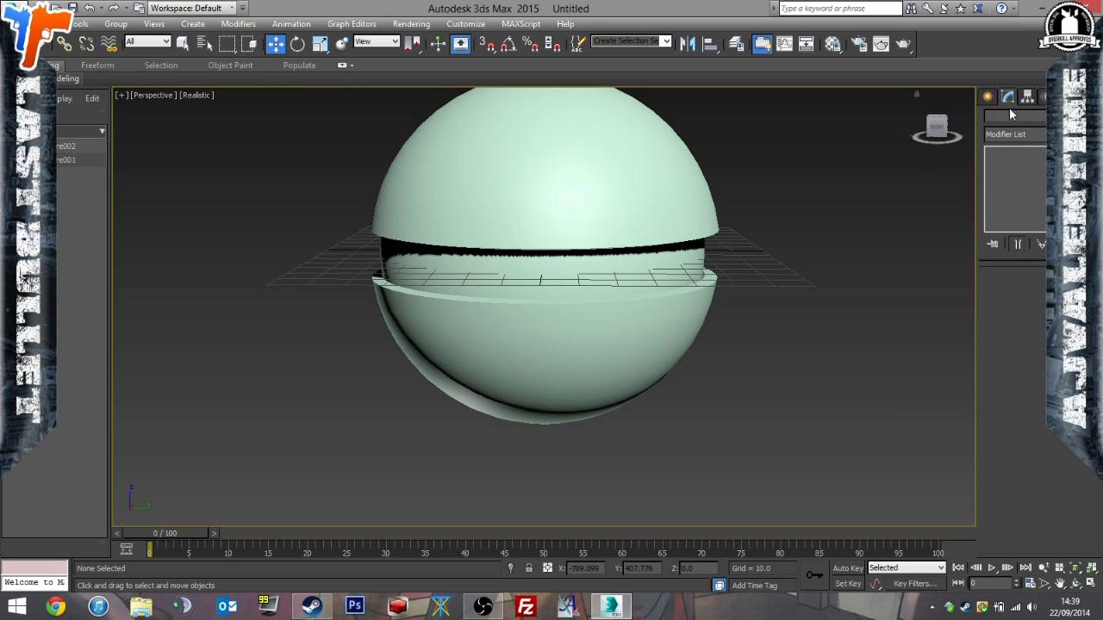
pyautogui.keyDown('alt'); pyautogui.moveTo(788, 268); pyautogui.dragTo(793, 272, button='middle'); pyautogui.keyUp('alt')
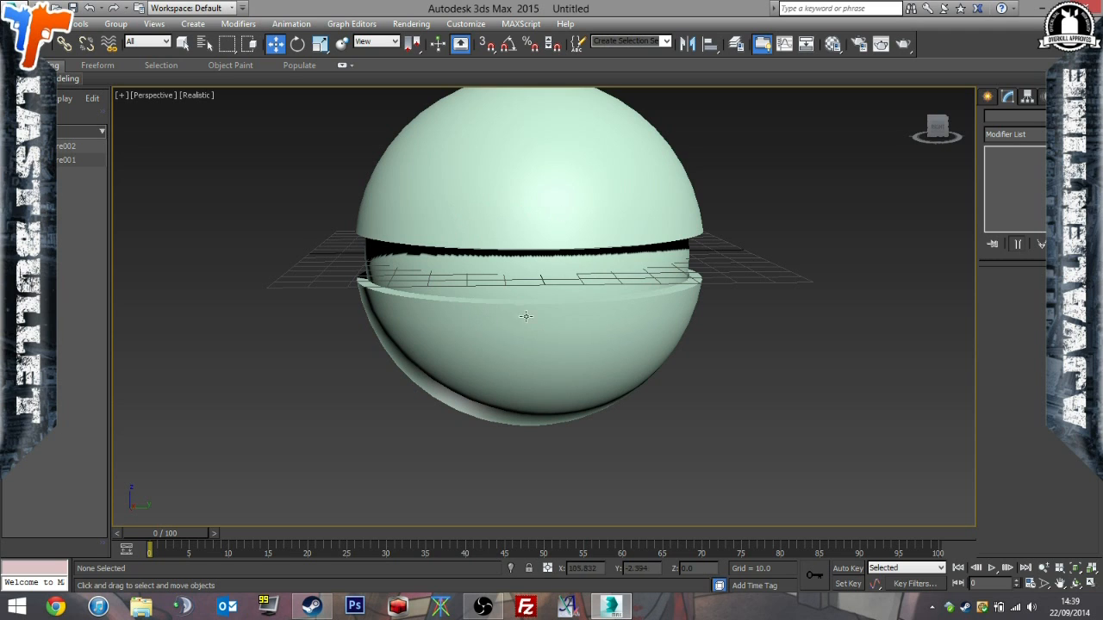
# Create a cylinder in the Left view, centred on the spheres and reaching across both halves of the split shell.
pyautogui.click(988, 95)
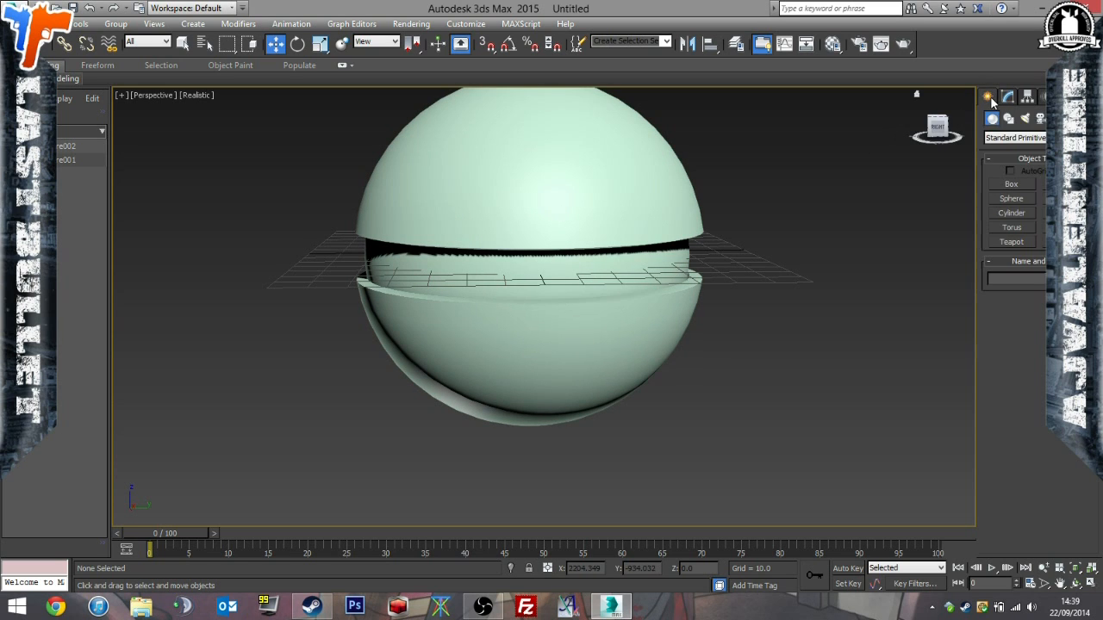
pyautogui.click(1014, 213)
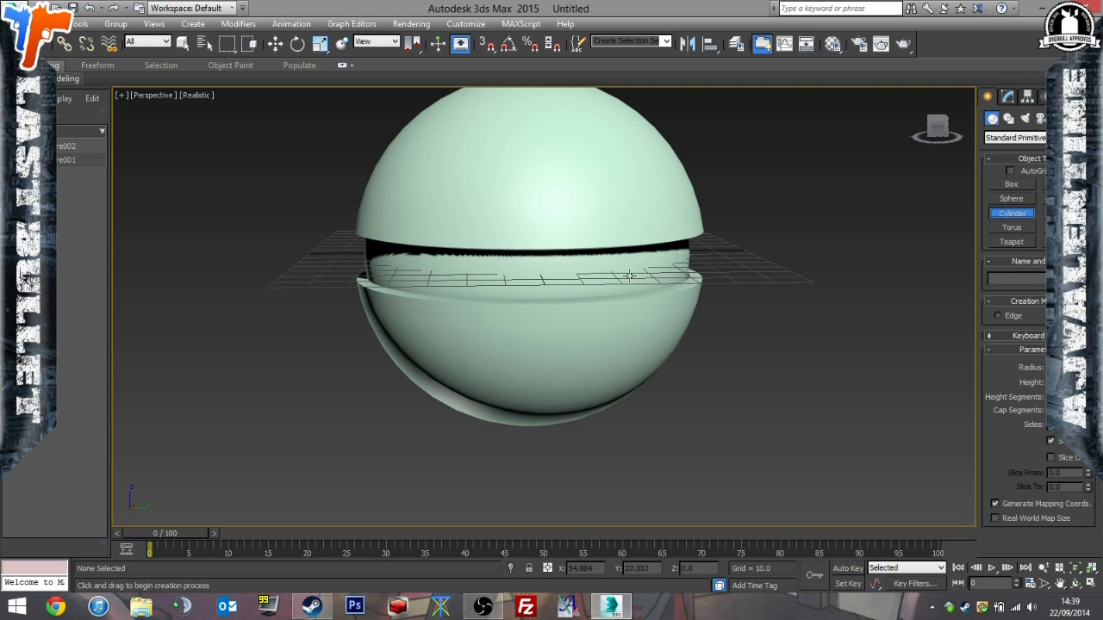
pyautogui.click(1092, 583)
pyautogui.scroll(5, 328, 425)
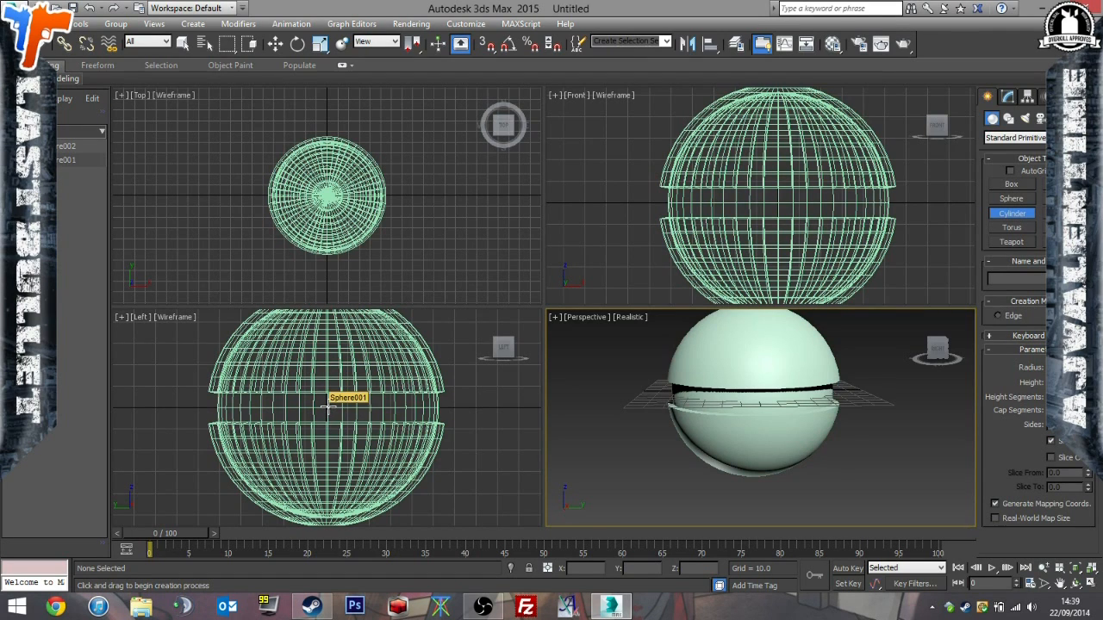
pyautogui.click(327, 405)
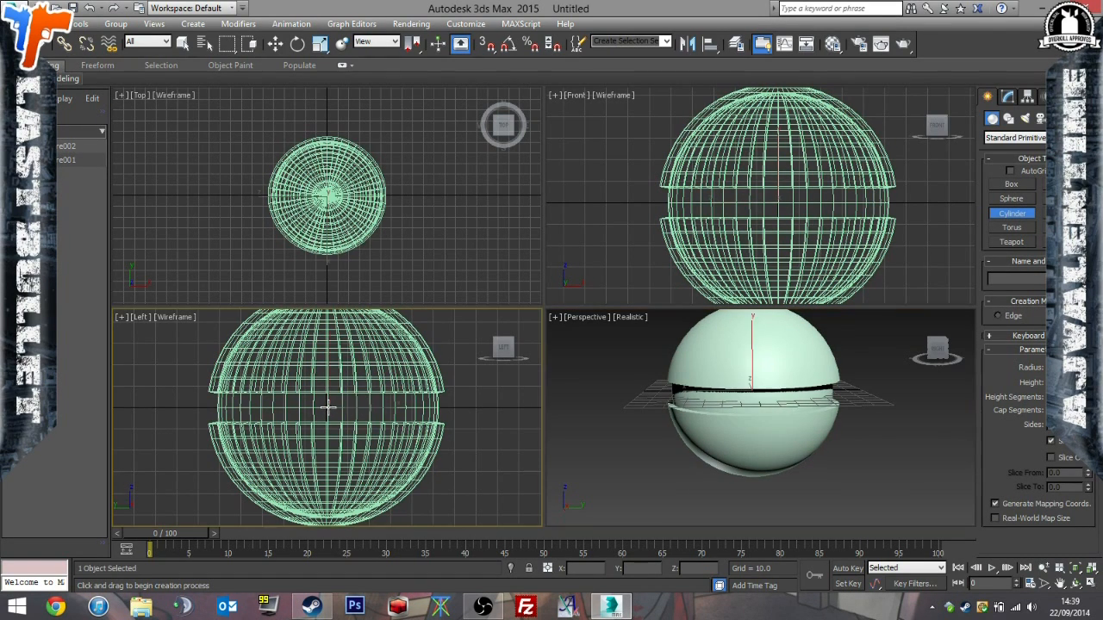
pyautogui.moveTo(355, 388); pyautogui.dragTo(365, 384)
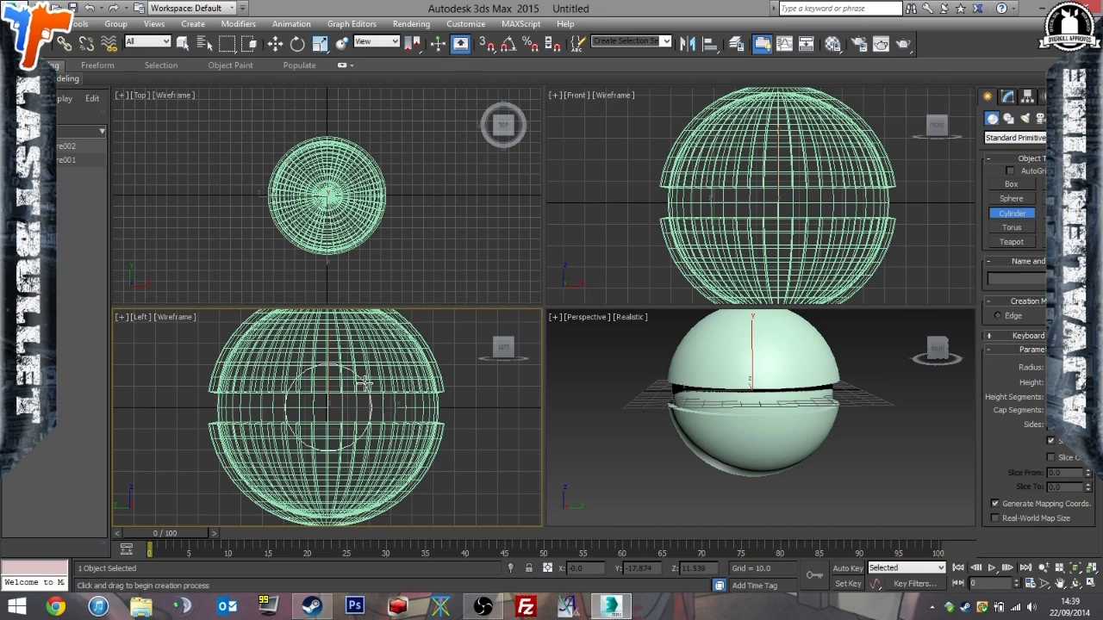
pyautogui.moveTo(365, 382); pyautogui.dragTo(365, 383)
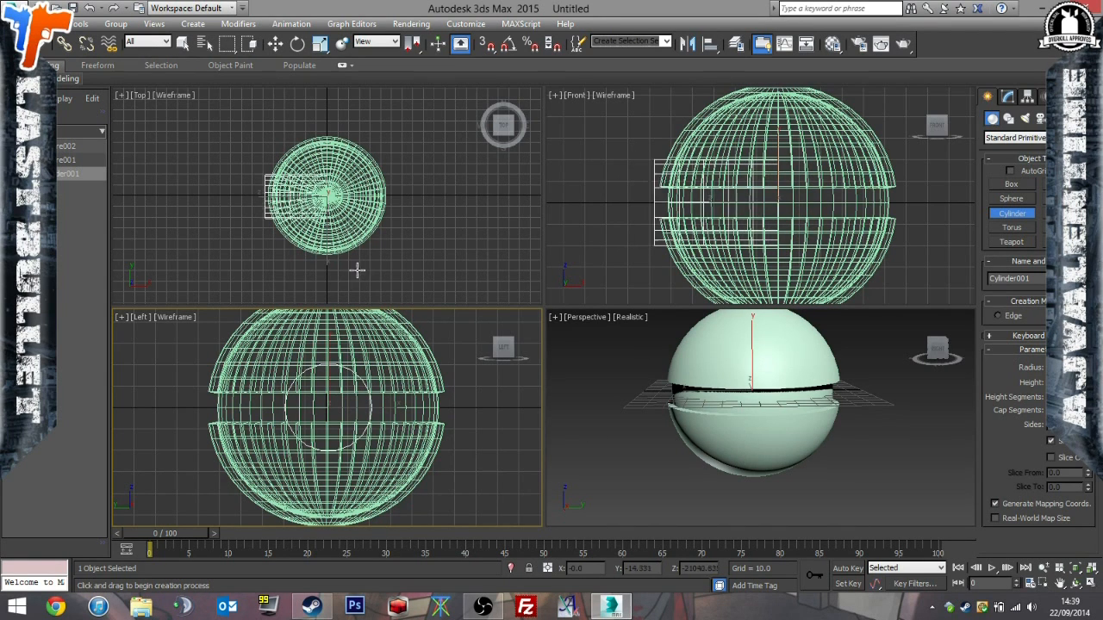
pyautogui.click(342, 349)
# Move the cylinder along the X axis to about 57.36 so it protrudes from the ball's surface.
pyautogui.click(275, 45)
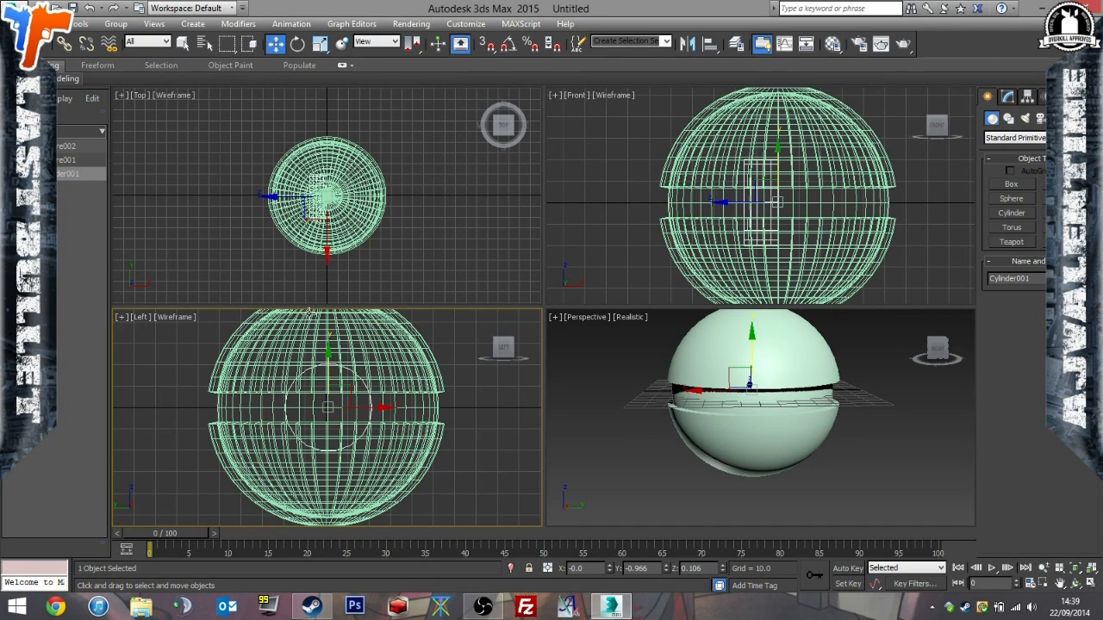
pyautogui.moveTo(380, 407)
pyautogui.mouseDown()
pyautogui.moveTo(427, 406)
pyautogui.moveTo(379, 406)
pyautogui.mouseUp()
pyautogui.moveTo(328, 363); pyautogui.dragTo(331, 317)
pyautogui.hotkey('ctrl', 'z')
pyautogui.keyDown('alt'); pyautogui.moveTo(344, 370); pyautogui.dragTo(315, 404, button='middle'); pyautogui.keyUp('alt')
pyautogui.moveTo(315, 410); pyautogui.dragTo(268, 412)
pyautogui.hotkey('ctrl', 'z')
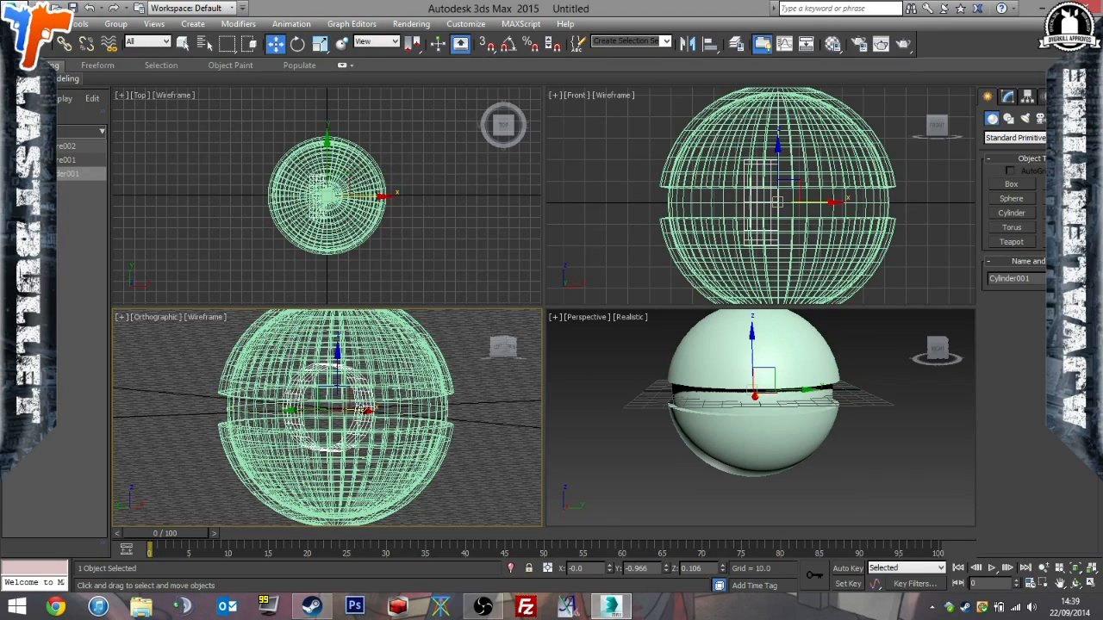
pyautogui.moveTo(366, 410); pyautogui.dragTo(428, 426)
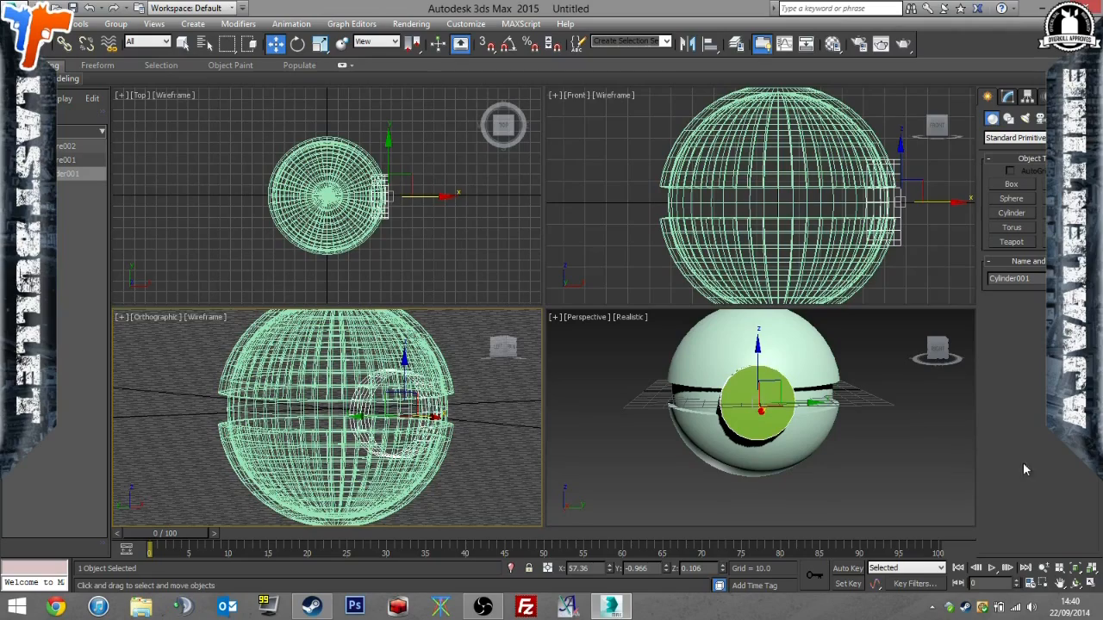
# Show only the Perspective viewport and select the cylinder protruding from the ball.
pyautogui.click(1091, 584)
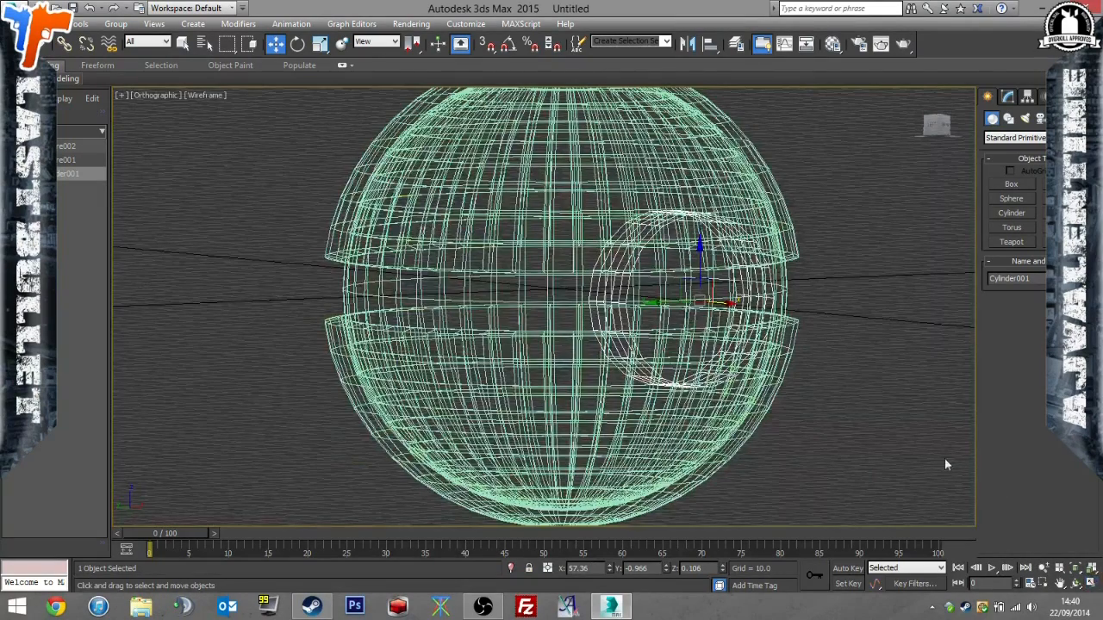
pyautogui.click(1092, 584)
pyautogui.click(937, 488)
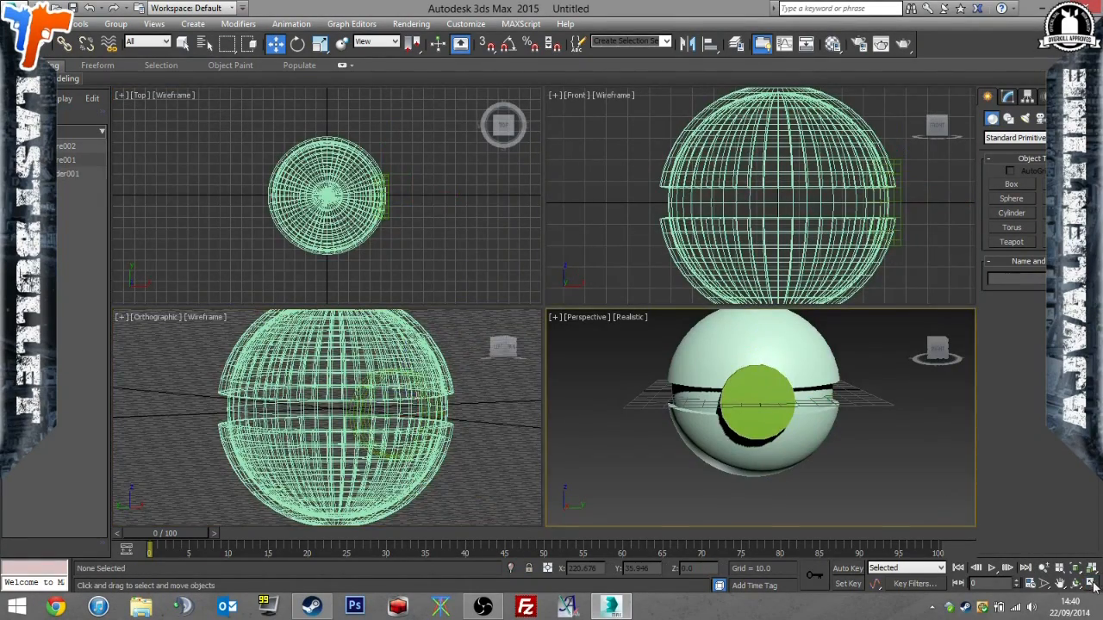
pyautogui.click(1092, 583)
pyautogui.moveTo(867, 468)
pyautogui.keyDown('alt'); pyautogui.mouseDown(button='middle')
pyautogui.moveTo(1004, 471)
pyautogui.moveTo(888, 471)
pyautogui.moveTo(893, 505)
pyautogui.moveTo(887, 460)
pyautogui.moveTo(962, 468)
pyautogui.moveTo(877, 463)
pyautogui.mouseUp(button='middle'); pyautogui.keyUp('alt')
pyautogui.click(572, 304)
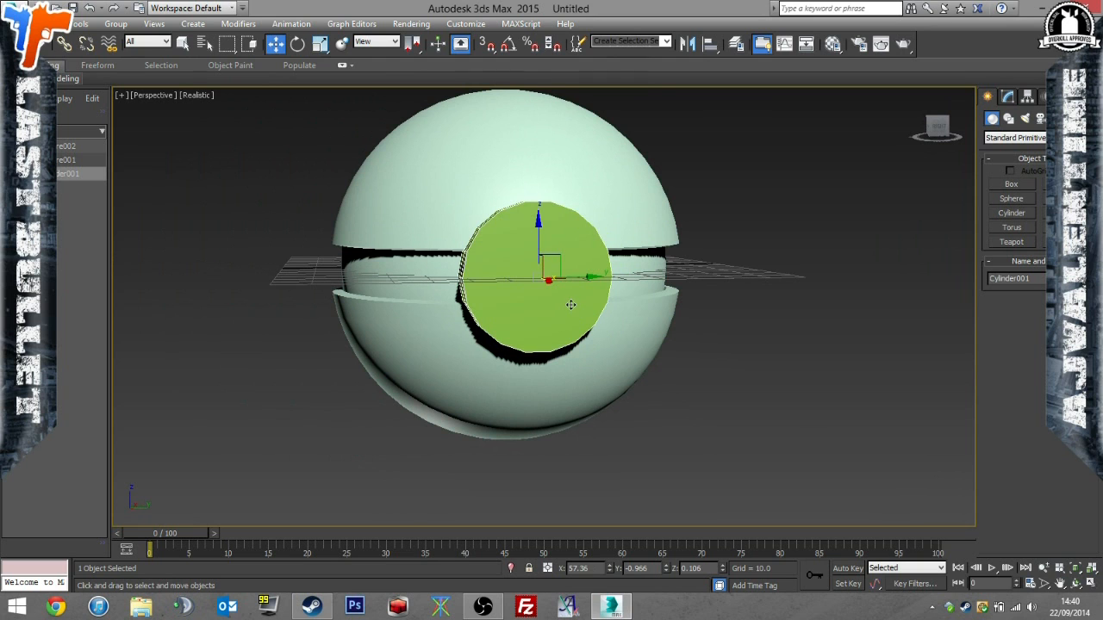
pyautogui.keyDown('alt'); pyautogui.moveTo(739, 321); pyautogui.dragTo(593, 298, button='middle'); pyautogui.keyUp('alt')
# Subtract the cylinder from the split outer sphere with a Boolean and inspect the cutout around the inner sphere.
pyautogui.click(679, 186)
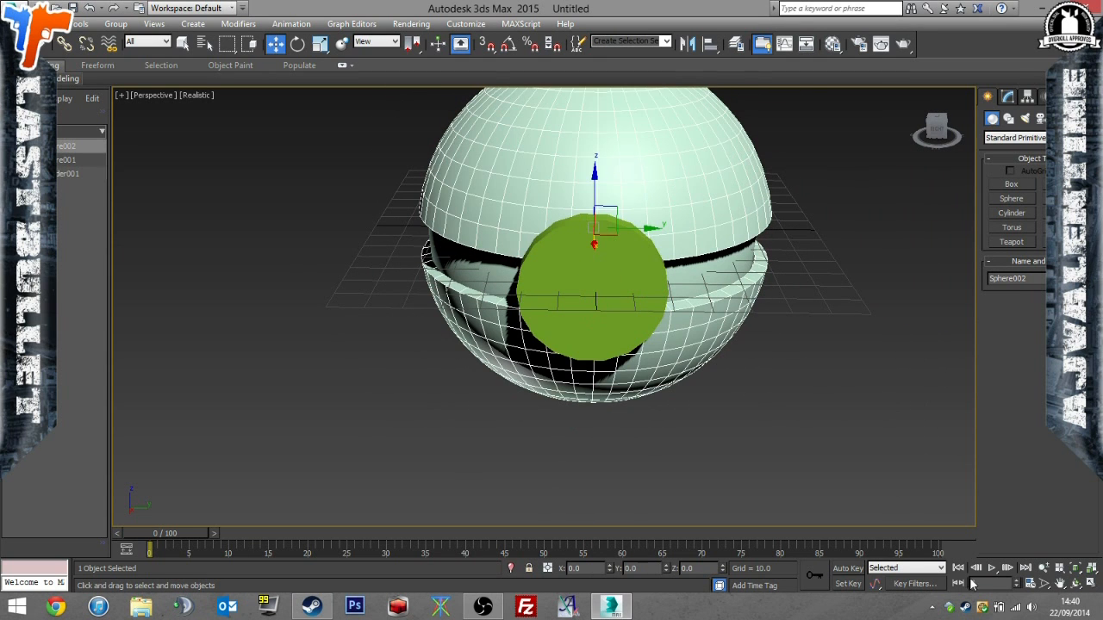
pyautogui.click(1017, 138)
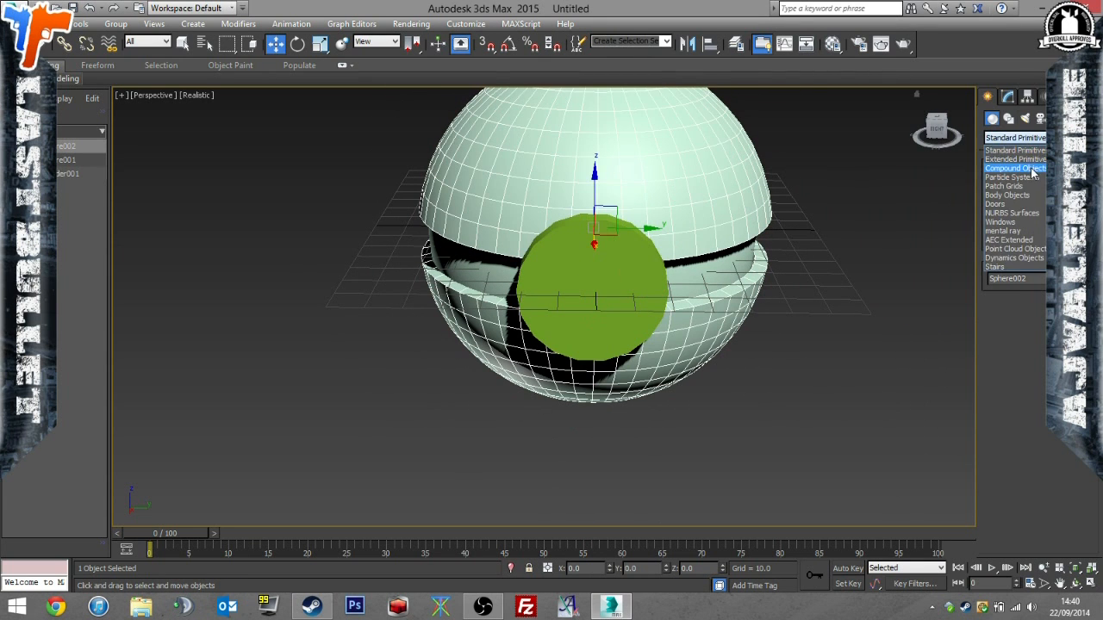
pyautogui.click(1026, 173)
pyautogui.click(1013, 227)
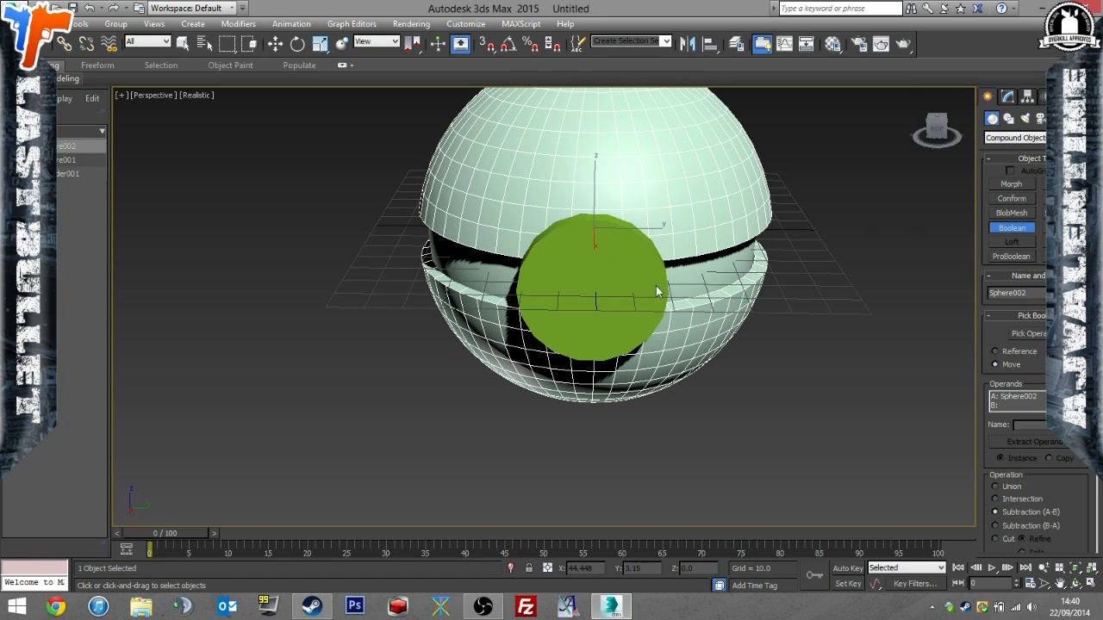
pyautogui.click(1037, 335)
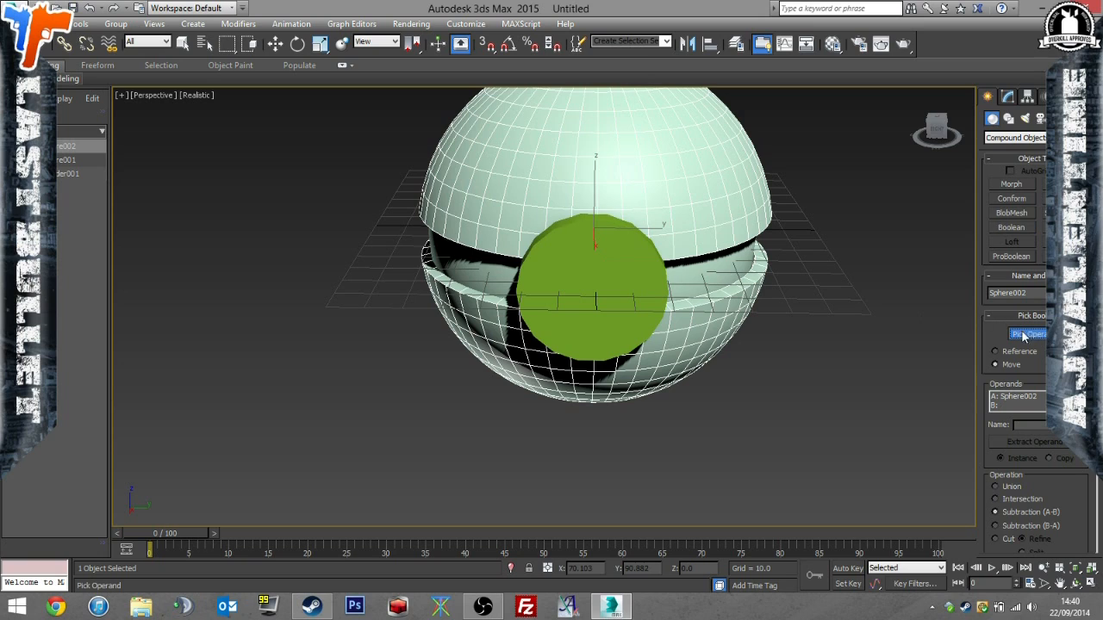
pyautogui.click(620, 293)
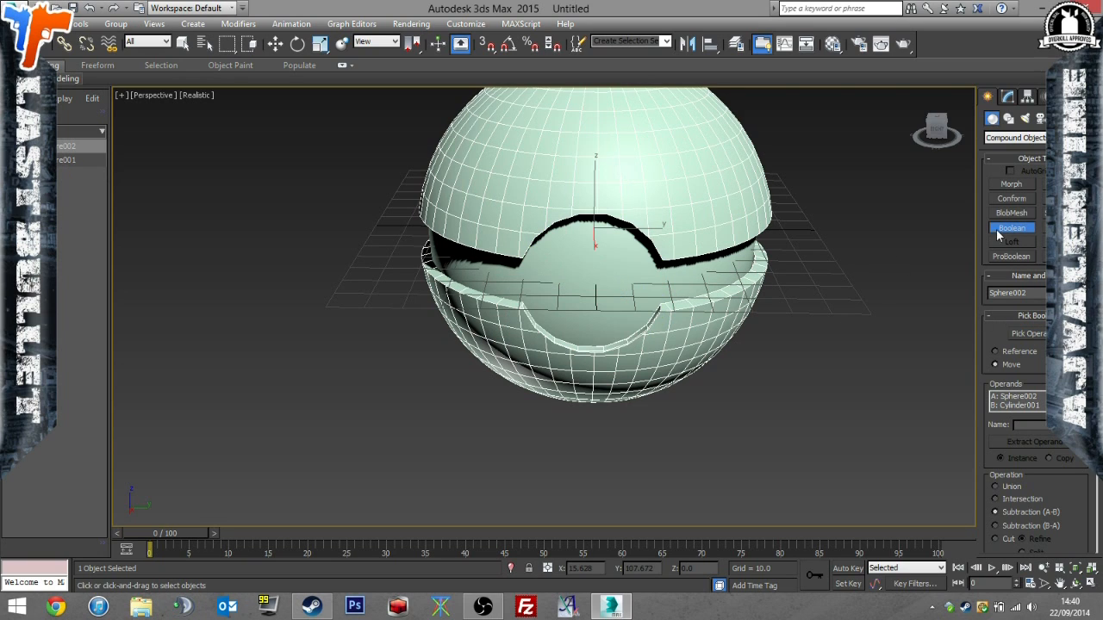
pyautogui.press('w')
pyautogui.keyDown('alt'); pyautogui.moveTo(875, 286); pyautogui.dragTo(433, 309, button='middle'); pyautogui.keyUp('alt')
pyautogui.keyDown('alt'); pyautogui.moveTo(776, 281); pyautogui.dragTo(698, 271, button='middle'); pyautogui.keyUp('alt')
pyautogui.click(682, 268)
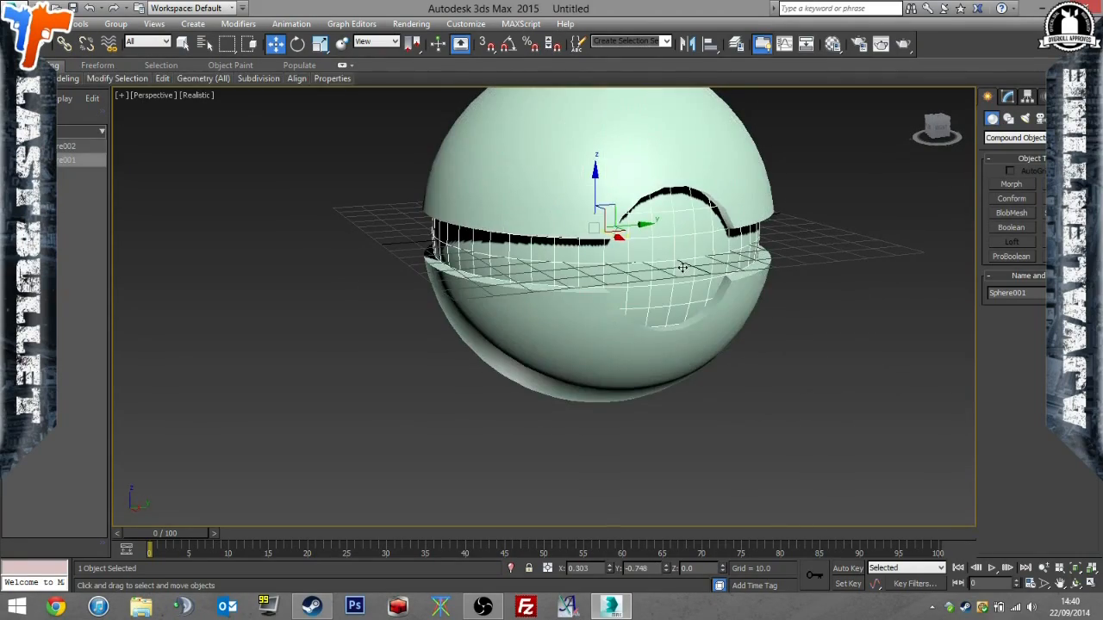
pyautogui.click(841, 318)
pyautogui.click(1008, 138)
pyautogui.click(1005, 149)
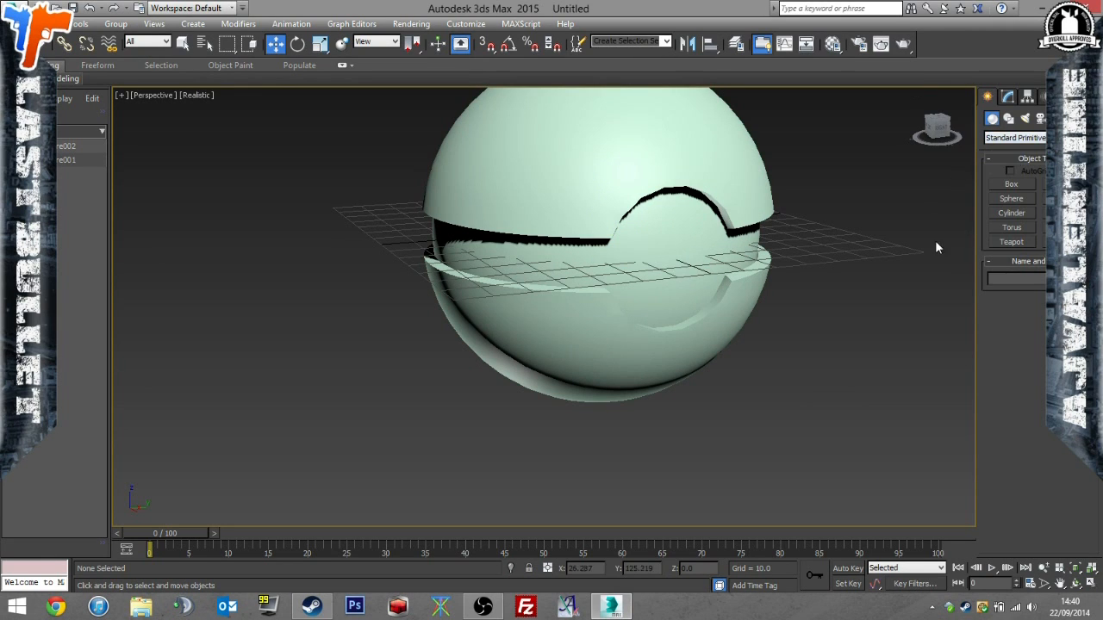
pyautogui.click(1012, 213)
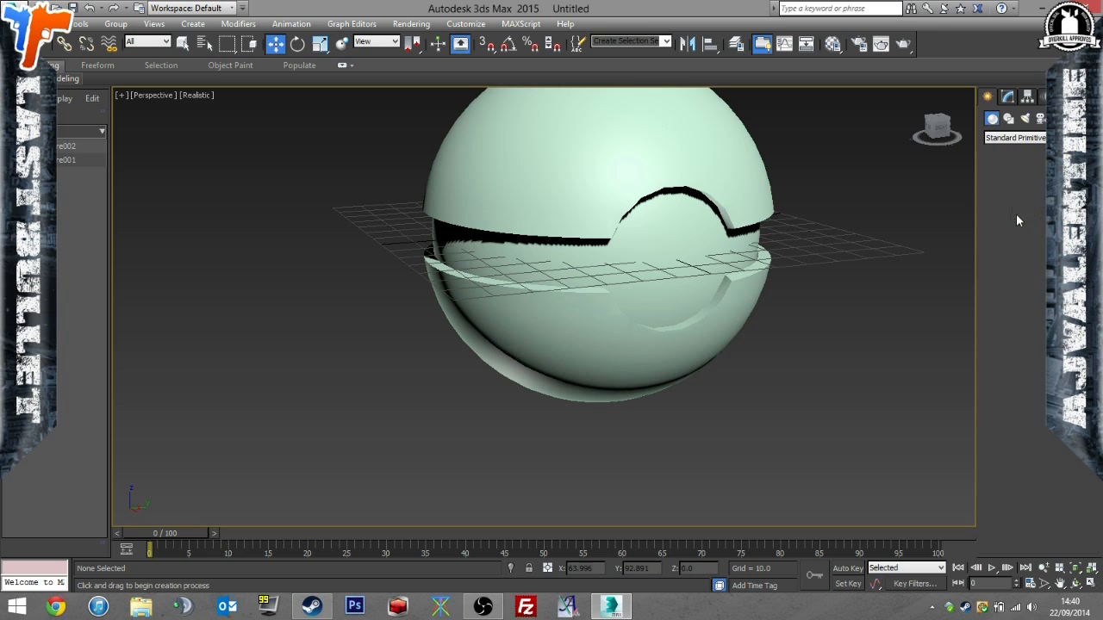
pyautogui.keyDown('alt'); pyautogui.moveTo(681, 258); pyautogui.dragTo(655, 246, button='middle'); pyautogui.keyUp('alt')
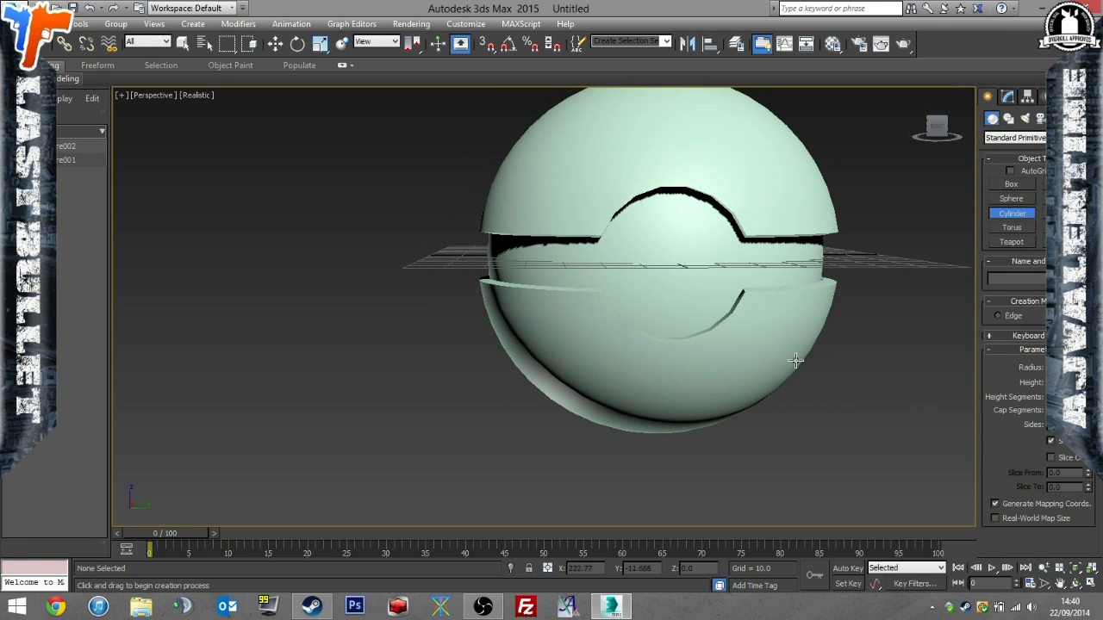
pyautogui.moveTo(822, 388); pyautogui.dragTo(829, 386)
pyautogui.click(876, 392)
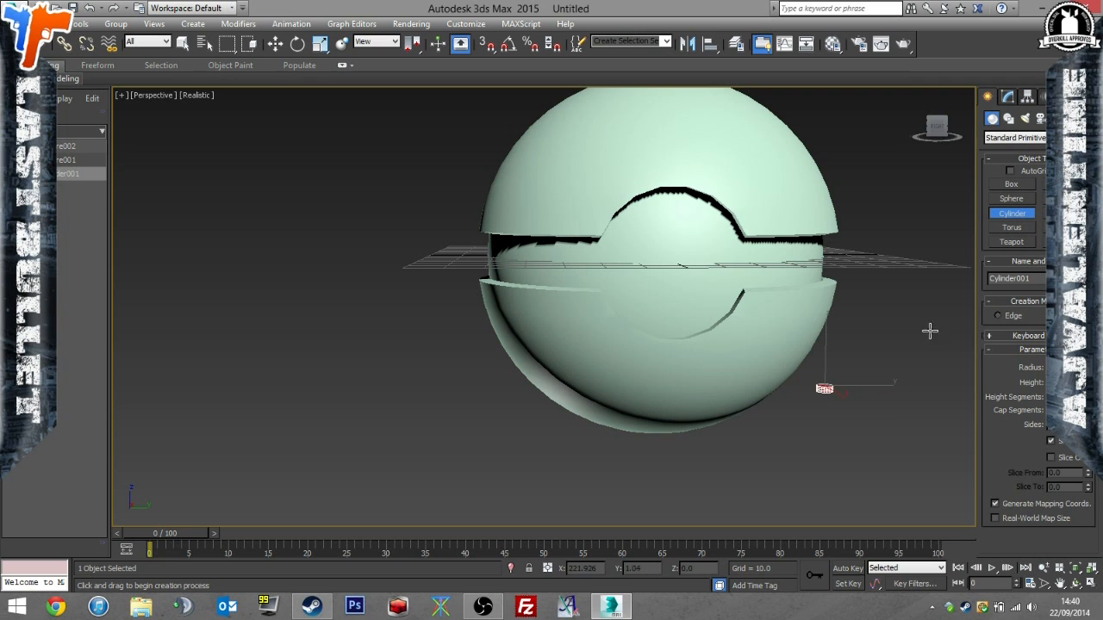
pyautogui.click(1005, 216)
# Undo the small new cylinder and the Boolean subtraction to restore the original cylinder.
pyautogui.hotkey('ctrl', 'z')
pyautogui.hotkey('ctrl', 'z')
pyautogui.hotkey('ctrl', 'z')
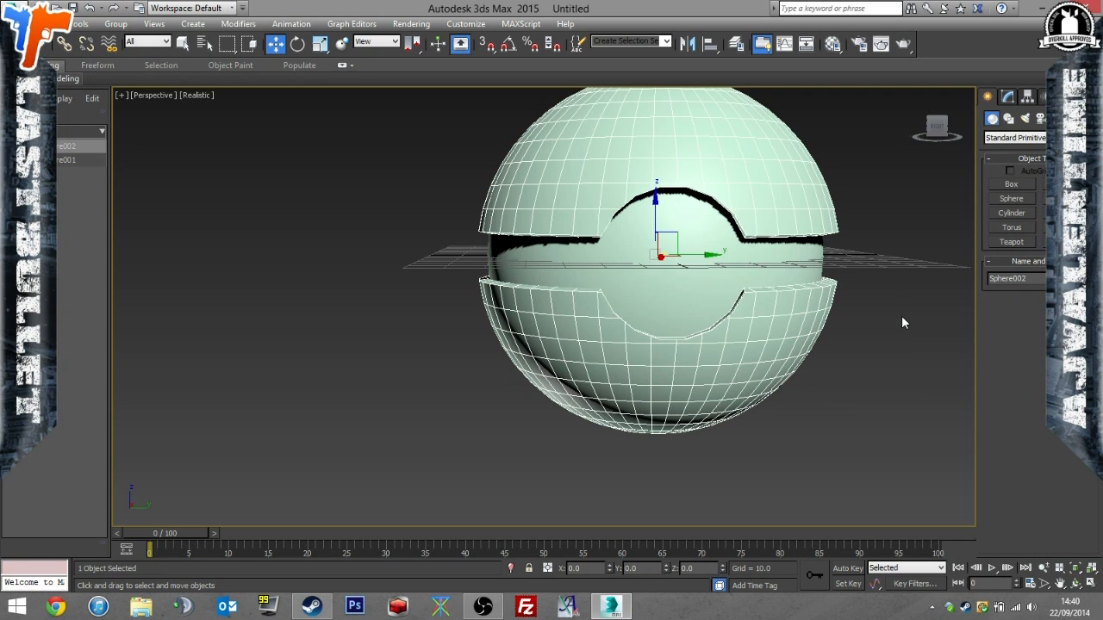
pyautogui.hotkey('ctrl', 'z')
# Set the cylinder's Y and Z positions to 0 and keep it selected.
pyautogui.click(719, 279)
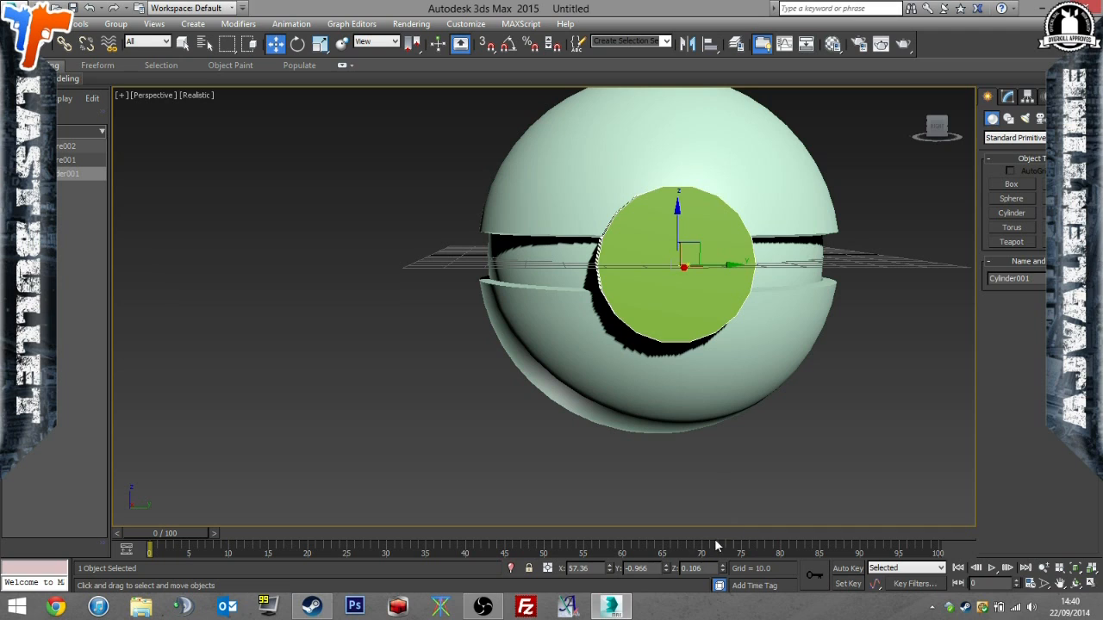
pyautogui.moveTo(711, 568); pyautogui.dragTo(602, 571)
pyautogui.write('0')
pyautogui.press('Return')
pyautogui.write('0')
pyautogui.press('Return')
pyautogui.click(746, 436)
pyautogui.click(694, 298)
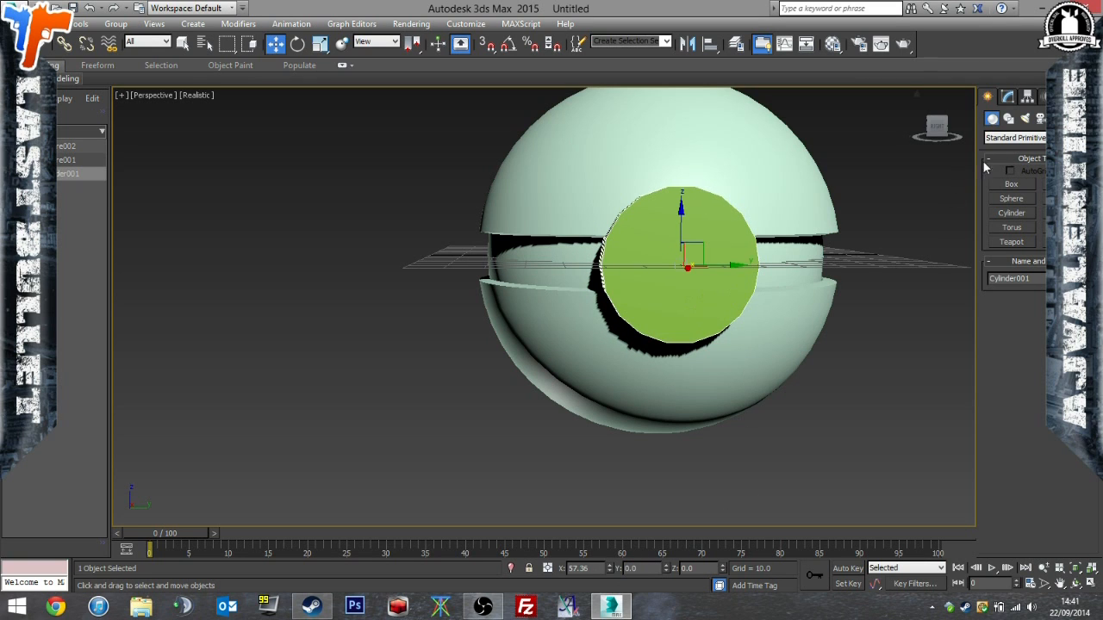
# Subtract the cylinder from the split outer sphere with a Boolean compound object using Subtraction (A-B).
pyautogui.click(1023, 138)
pyautogui.click(1024, 173)
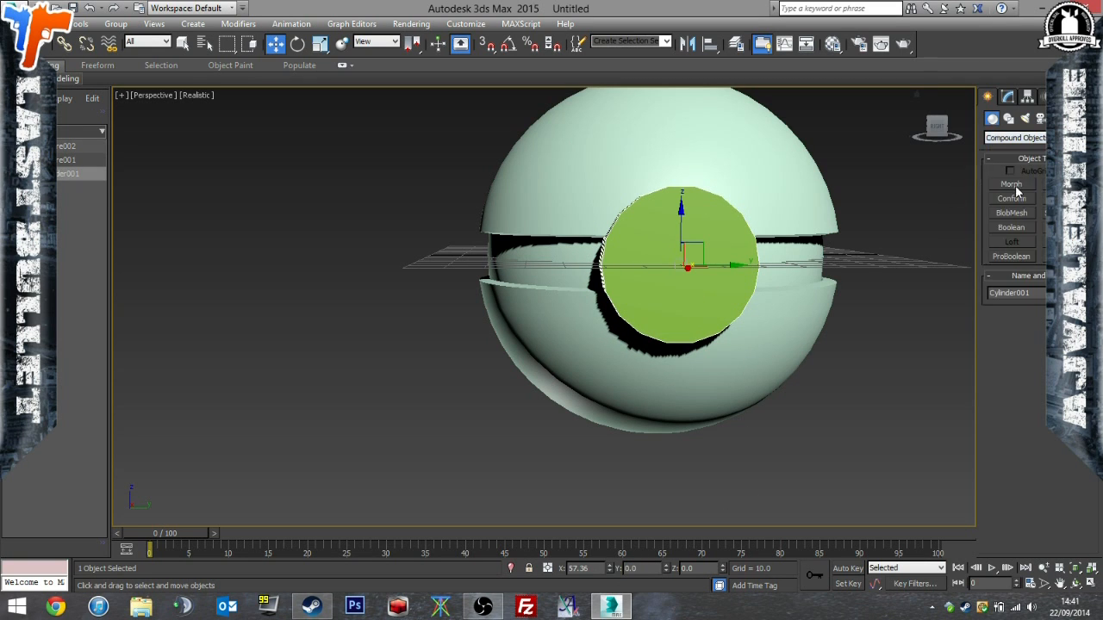
pyautogui.click(738, 198)
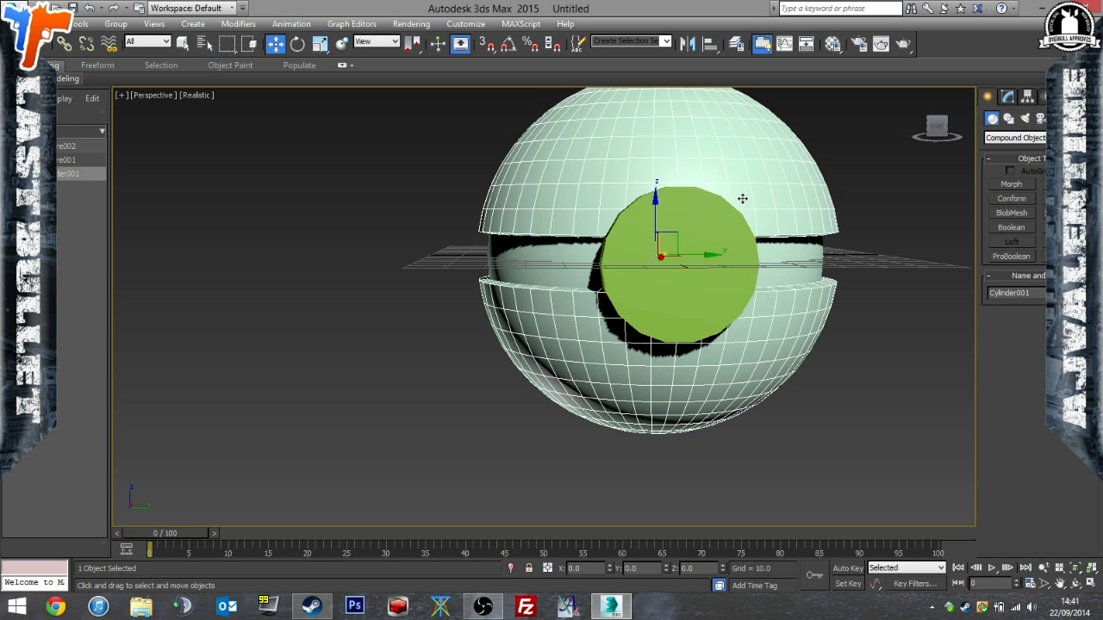
pyautogui.click(1012, 228)
pyautogui.click(1006, 339)
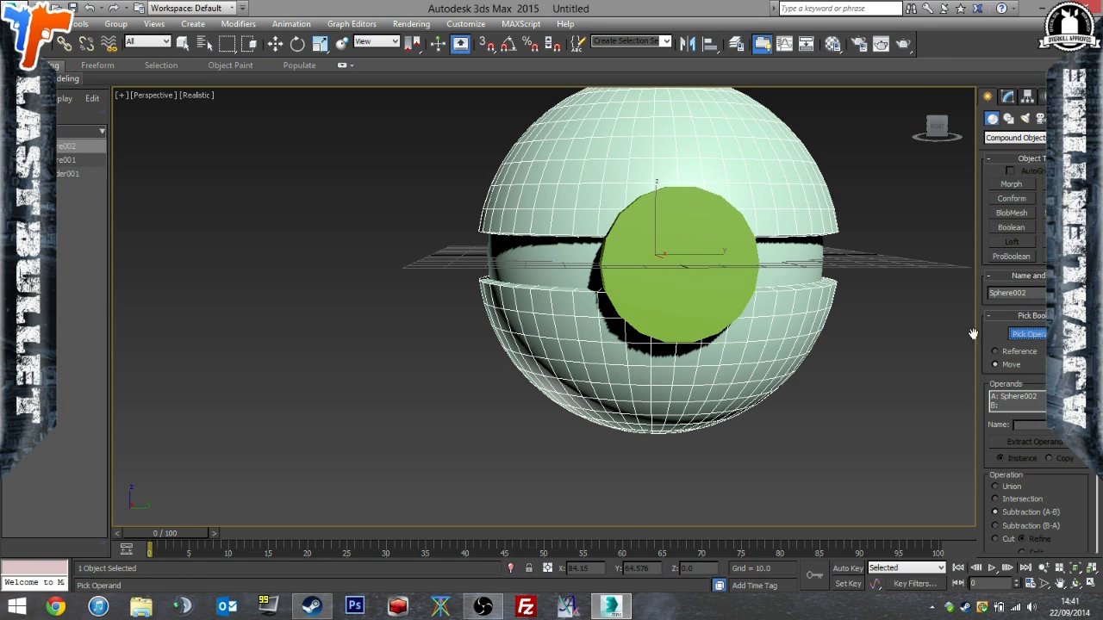
pyautogui.click(715, 301)
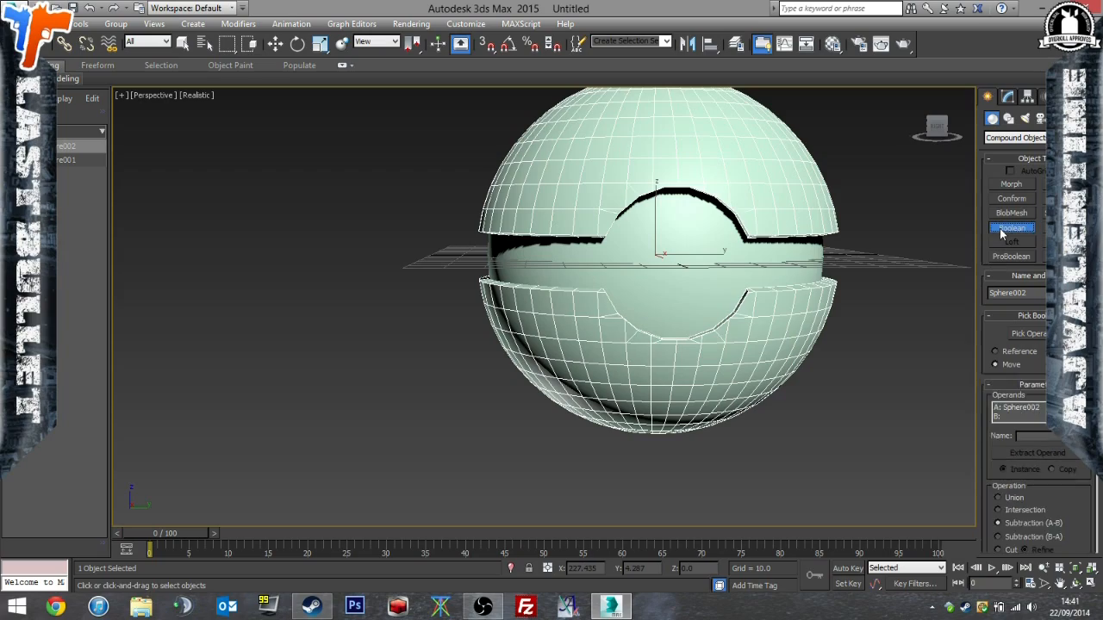
pyautogui.press('w')
# Examine the circular button cutout and the inner sphere from several angles and distances.
pyautogui.keyDown('alt'); pyautogui.moveTo(916, 339); pyautogui.dragTo(876, 364, button='middle'); pyautogui.keyUp('alt')
pyautogui.click(876, 364)
pyautogui.click(766, 330)
pyautogui.scroll(3, 767, 330)
pyautogui.keyDown('alt'); pyautogui.moveTo(767, 330); pyautogui.dragTo(856, 329, button='middle'); pyautogui.keyUp('alt')
pyautogui.moveTo(898, 360)
pyautogui.keyDown('alt'); pyautogui.mouseDown(button='middle')
pyautogui.moveTo(889, 373)
pyautogui.moveTo(881, 361)
pyautogui.mouseUp(button='middle'); pyautogui.keyUp('alt')
pyautogui.scroll(-3, 890, 373)
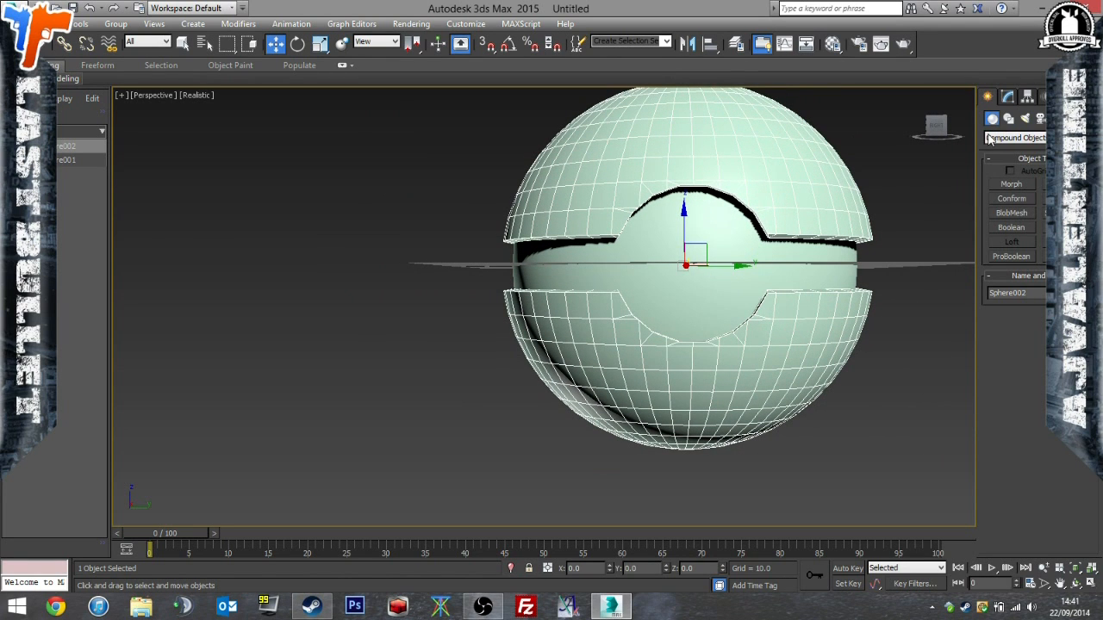
# Start the Cylinder standard primitive and try to draw a cylinder at the ball's centre in the Perspective view.
pyautogui.click(1017, 139)
pyautogui.click(1015, 149)
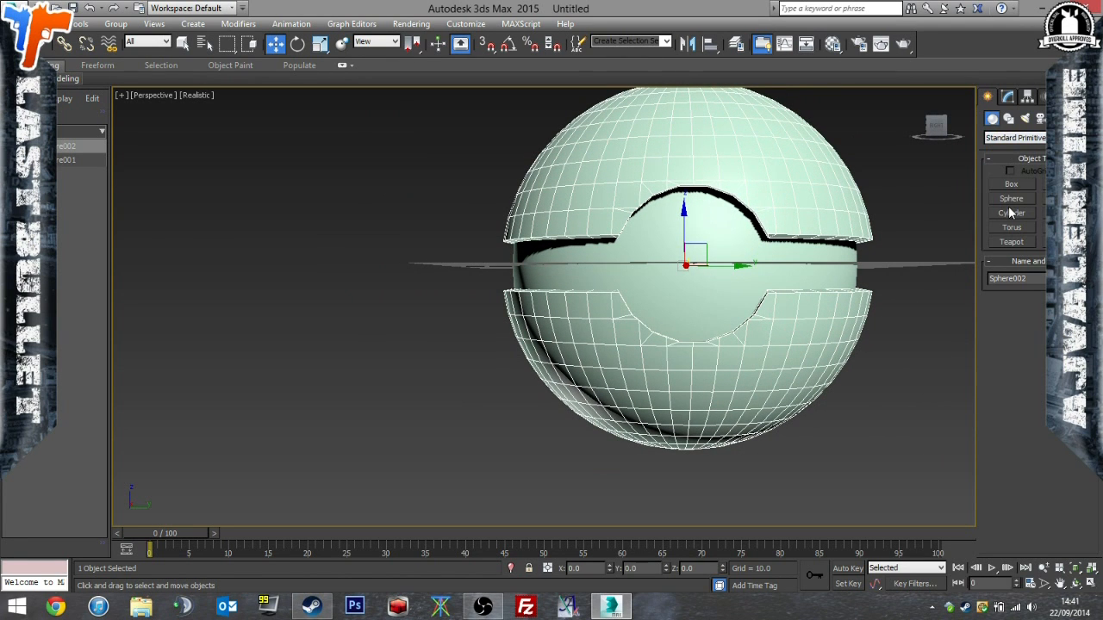
pyautogui.click(1011, 213)
pyautogui.moveTo(695, 266); pyautogui.dragTo(741, 261)
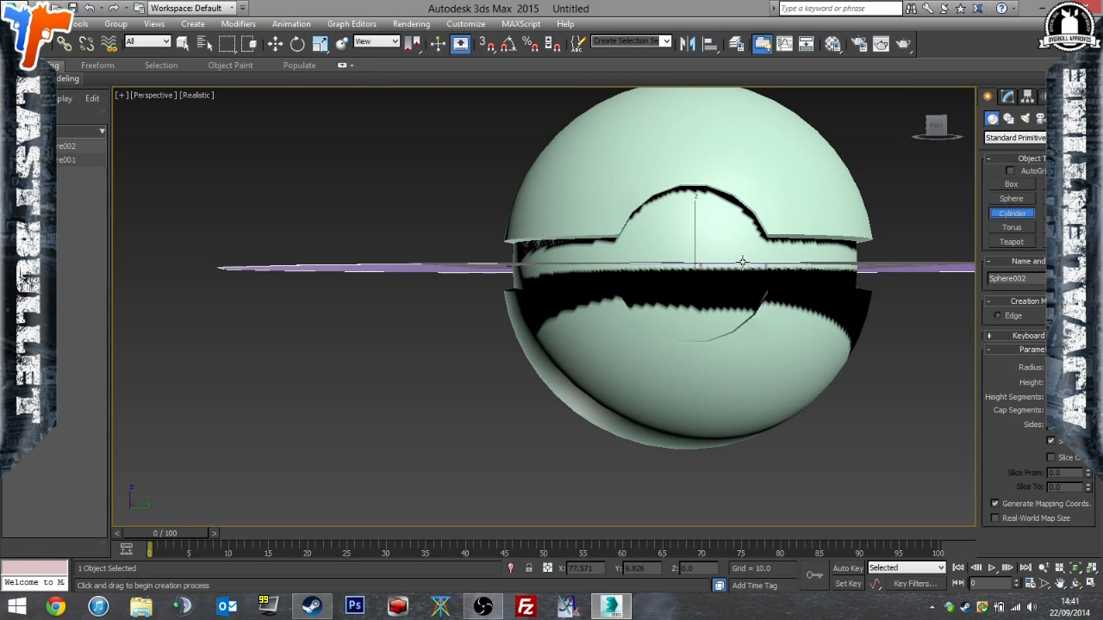
pyautogui.rightClick(920, 435)
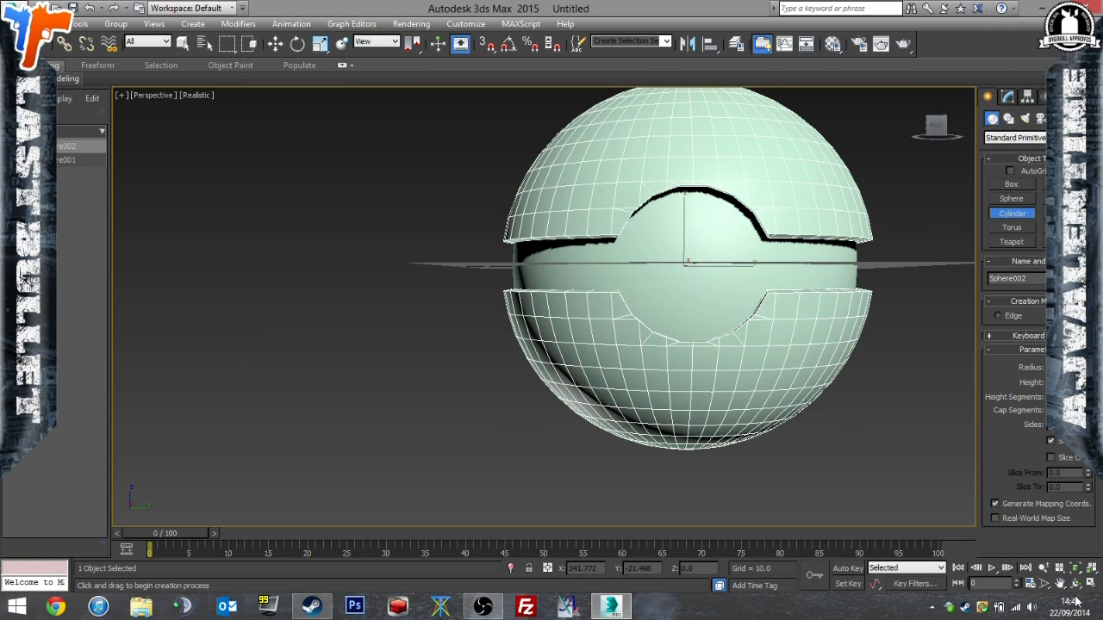
# Restore the four-viewport layout and rotate the Orthographic view around the ball.
pyautogui.click(1091, 584)
pyautogui.keyDown('alt'); pyautogui.moveTo(382, 403); pyautogui.dragTo(450, 408, button='middle'); pyautogui.keyUp('alt')
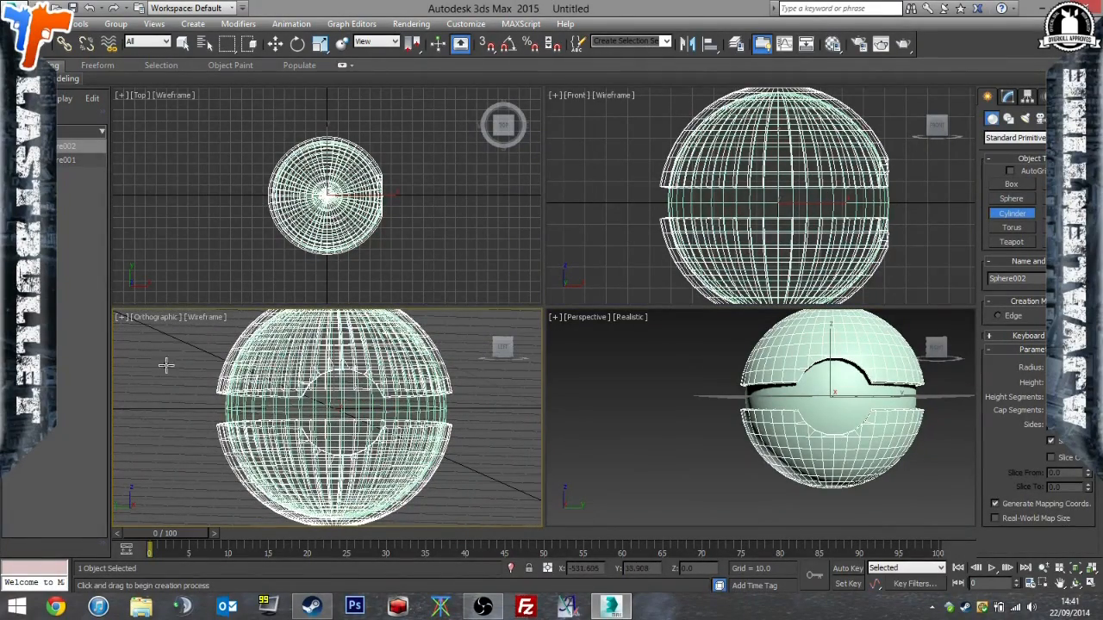
pyautogui.click(199, 323)
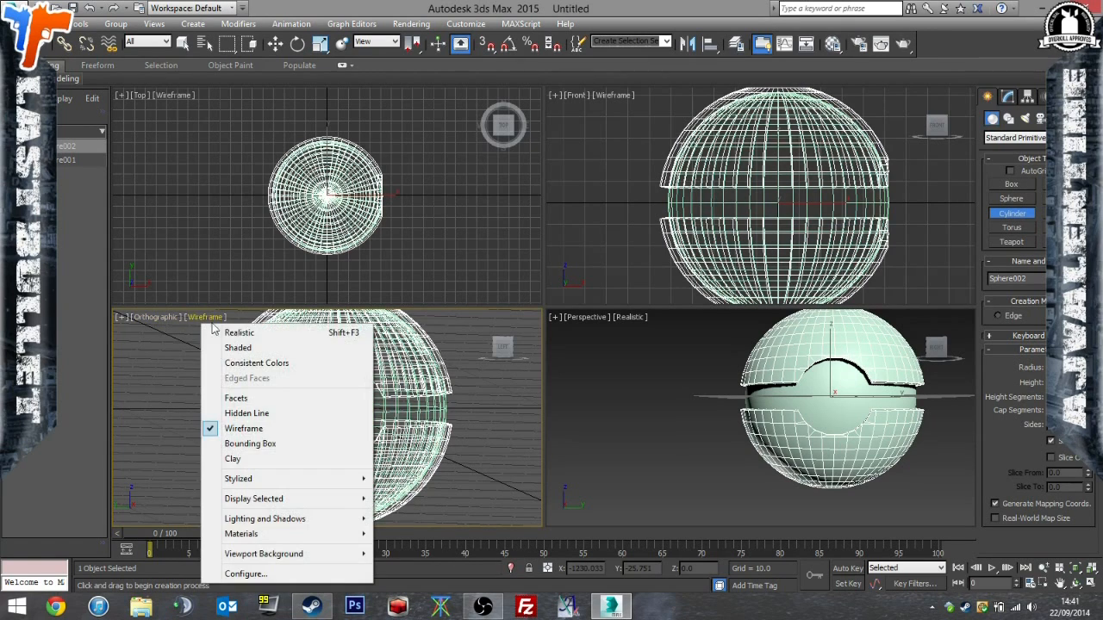
pyautogui.click(226, 426)
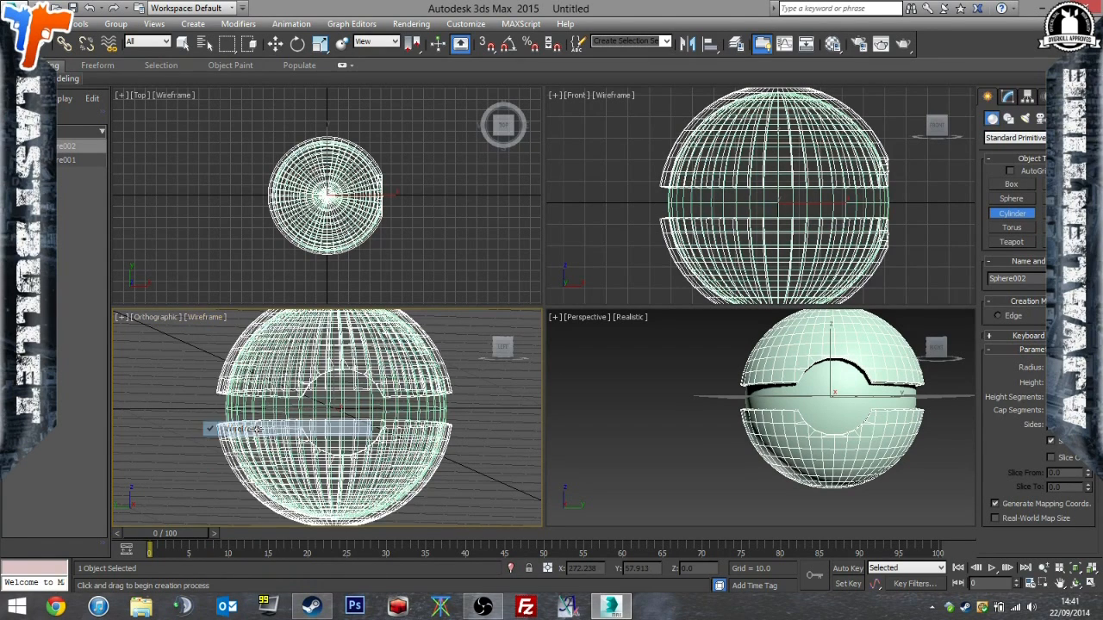
pyautogui.click(211, 321)
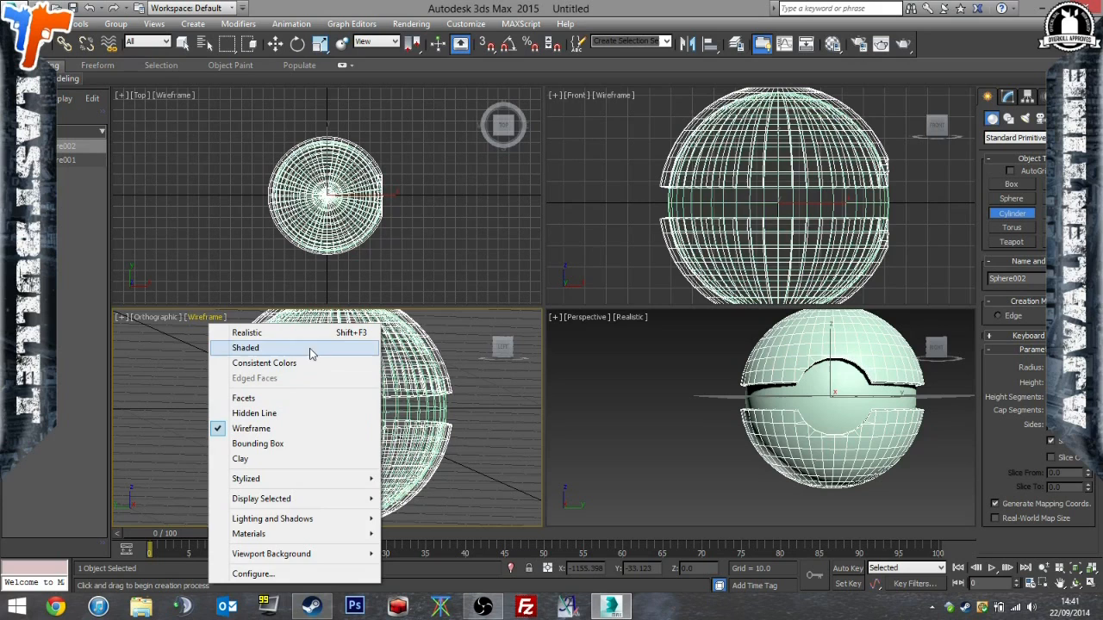
pyautogui.click(617, 95)
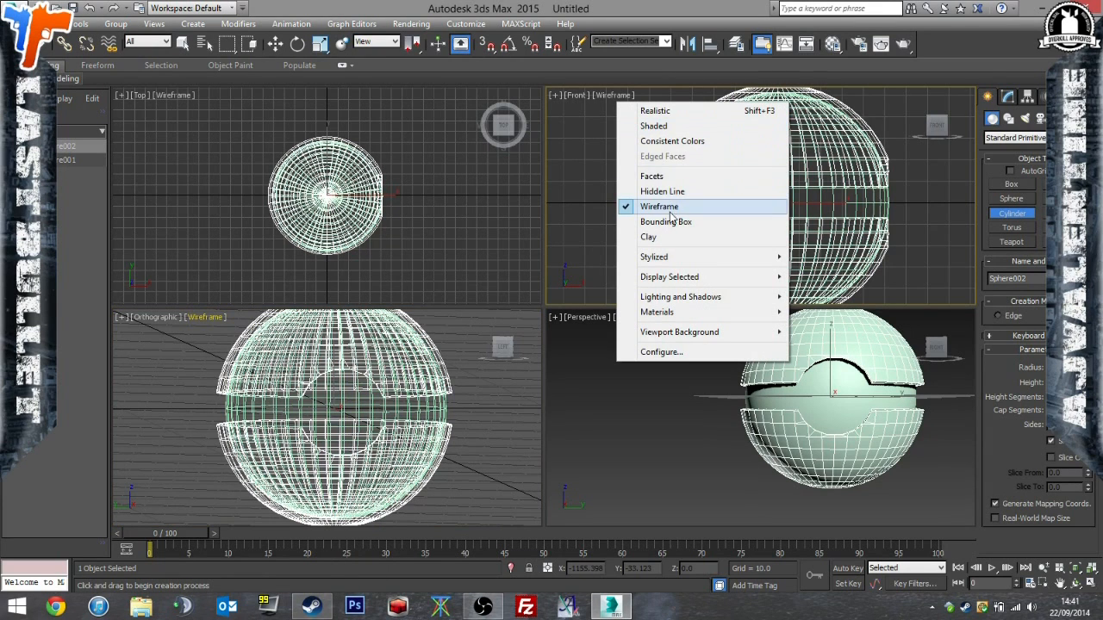
pyautogui.moveTo(681, 259)
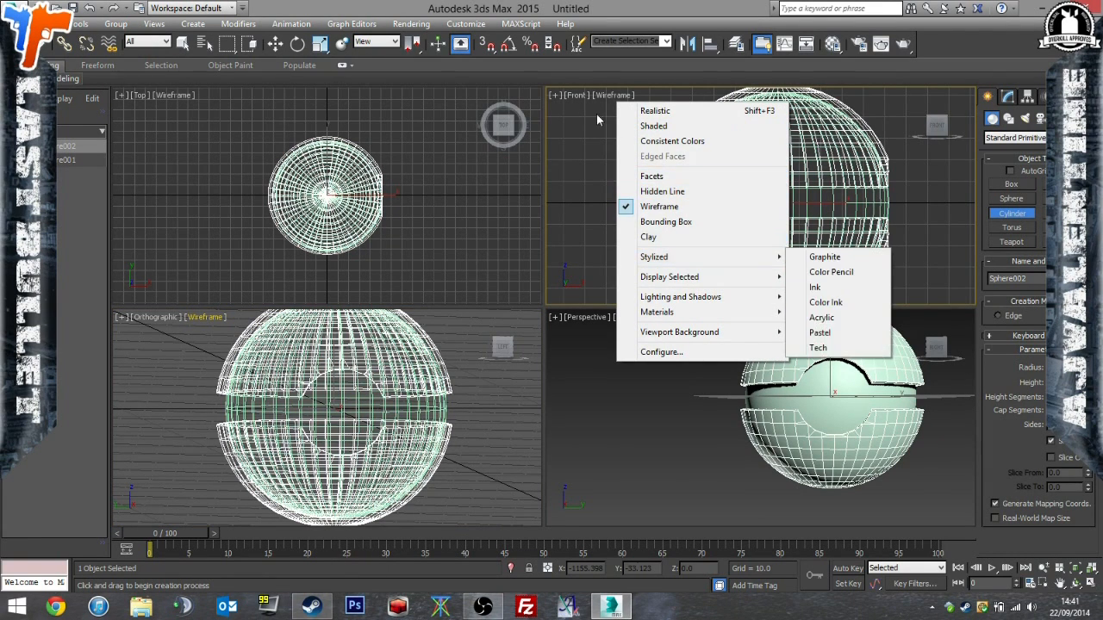
pyautogui.click(575, 94)
pyautogui.click(150, 318)
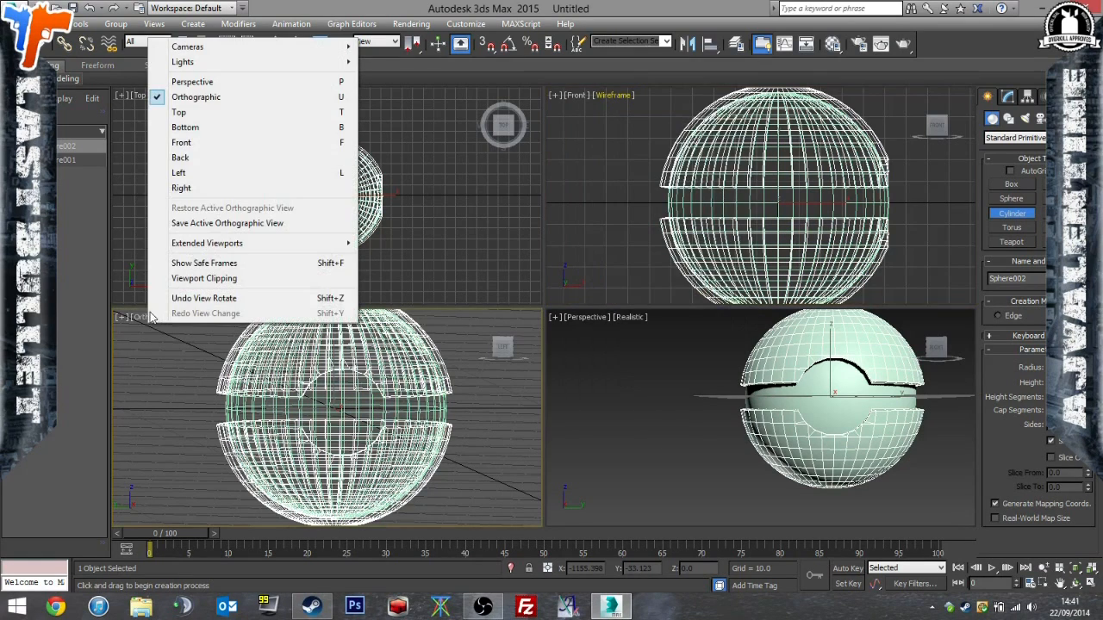
pyautogui.click(156, 319)
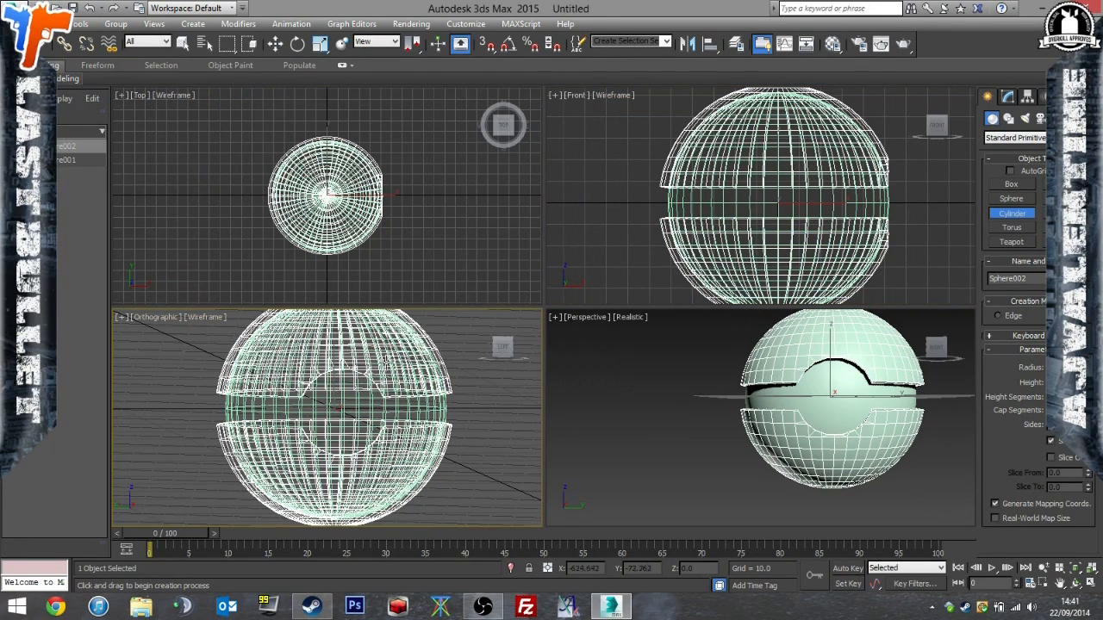
pyautogui.click(576, 94)
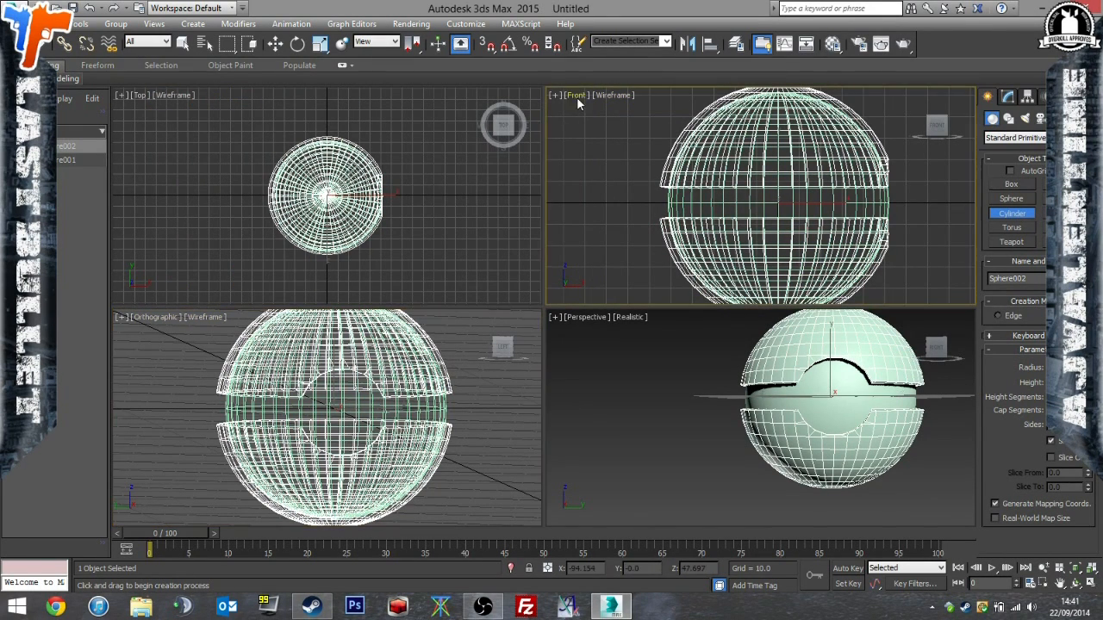
pyautogui.click(577, 100)
pyautogui.click(642, 205)
pyautogui.keyDown('alt'); pyautogui.moveTo(793, 209); pyautogui.dragTo(668, 211, button='middle'); pyautogui.keyUp('alt')
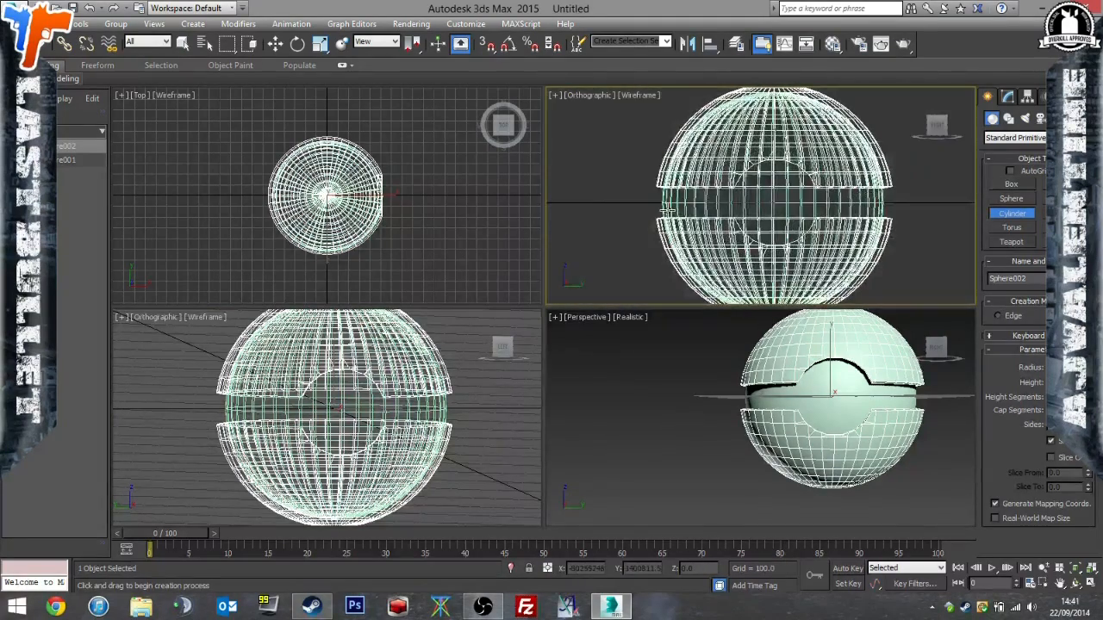
pyautogui.keyDown('alt'); pyautogui.moveTo(303, 409); pyautogui.dragTo(338, 423, button='middle'); pyautogui.keyUp('alt')
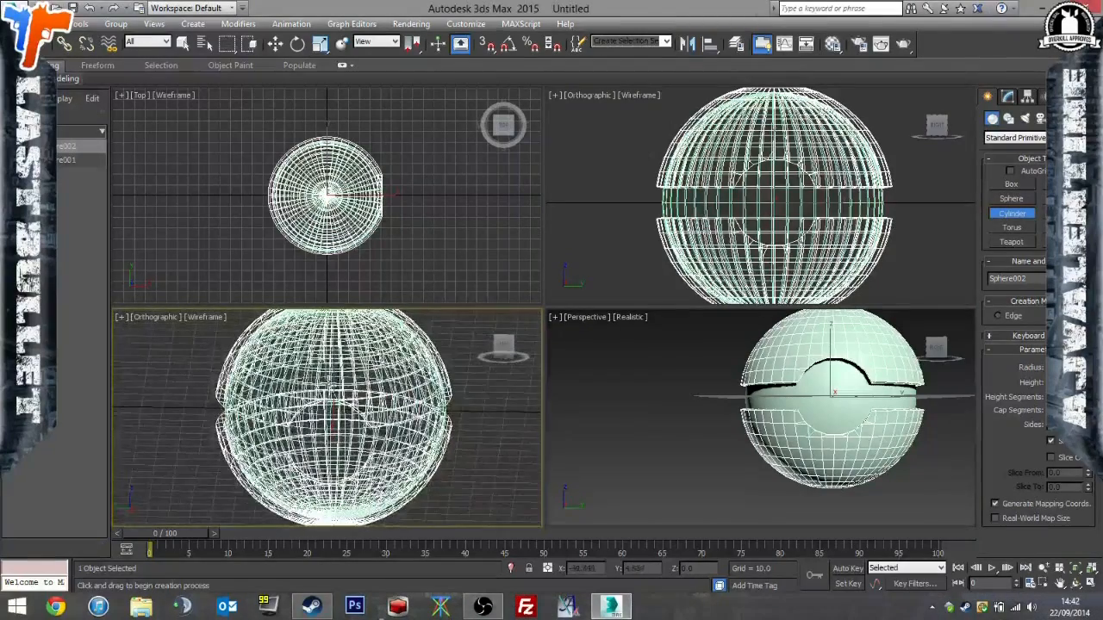
# Switch the Orthographic wireframe viewport to the Left view, trying Top, Bottom and Back first.
pyautogui.click(140, 318)
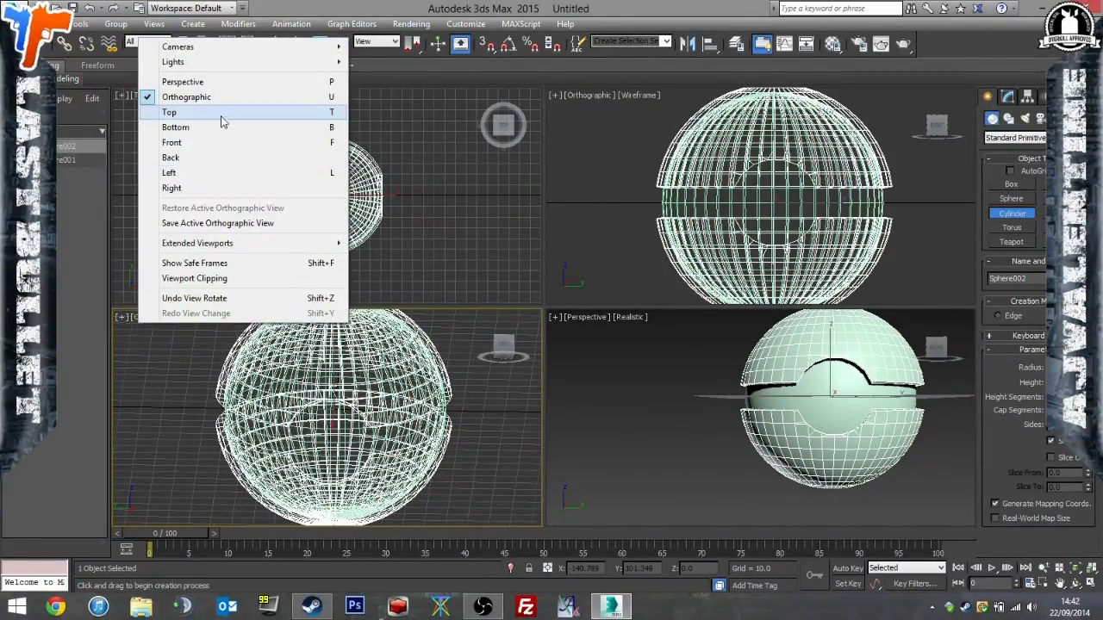
pyautogui.click(221, 121)
pyautogui.click(142, 319)
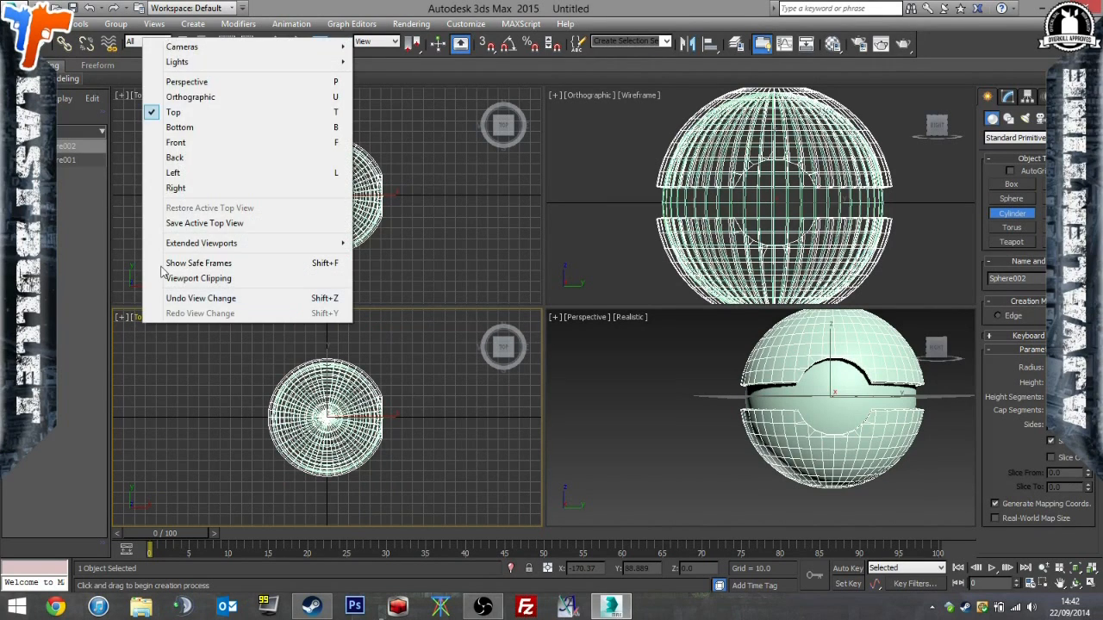
pyautogui.click(202, 128)
pyautogui.click(148, 318)
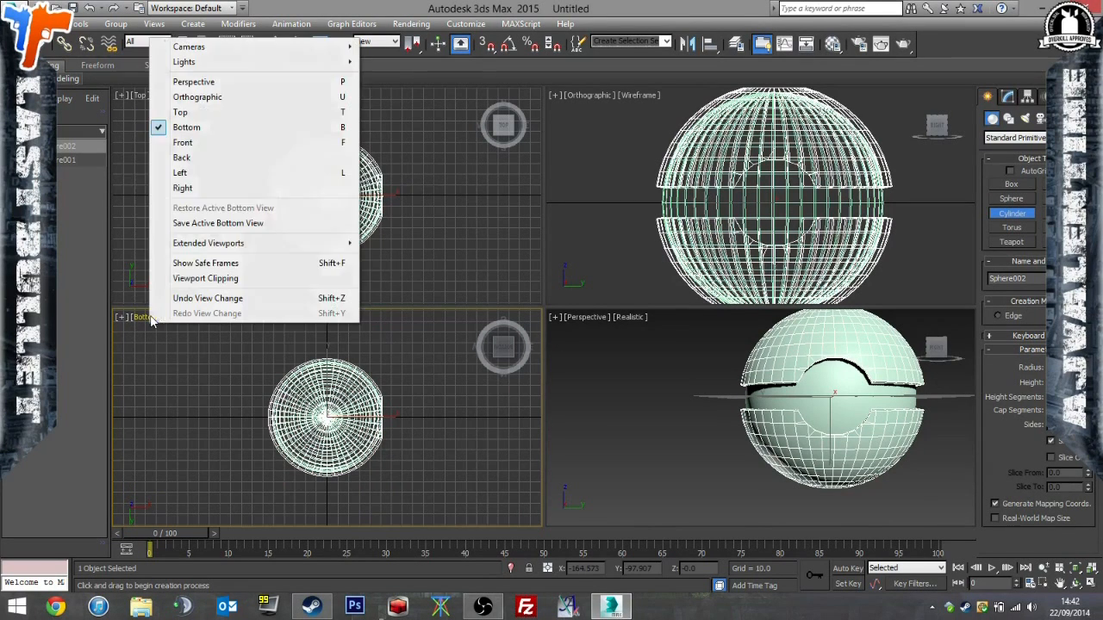
pyautogui.click(218, 158)
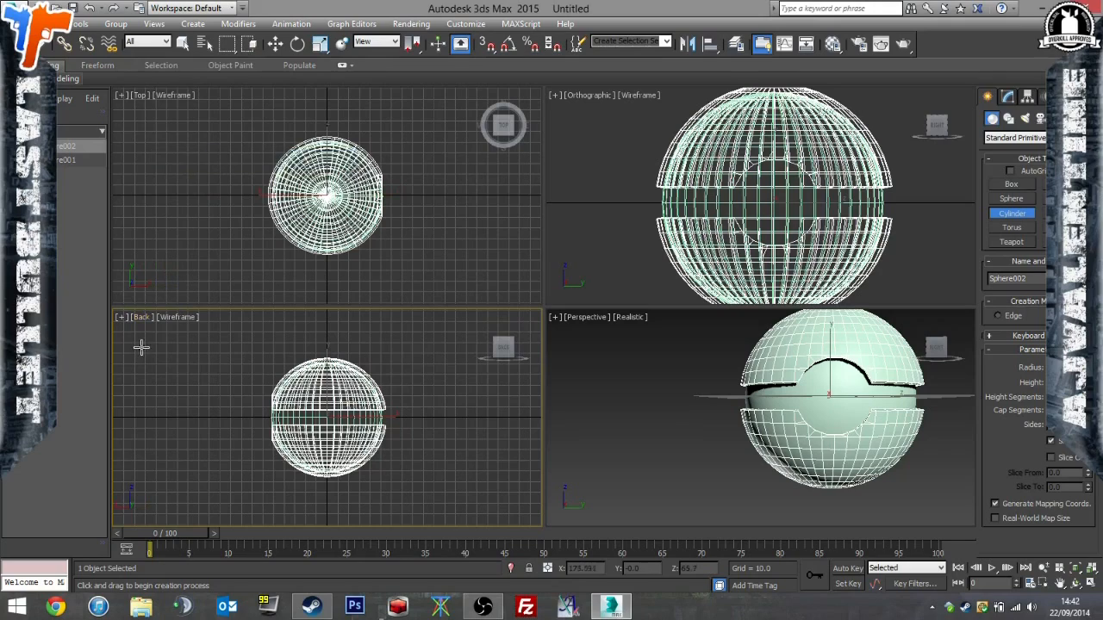
pyautogui.click(144, 320)
pyautogui.click(221, 173)
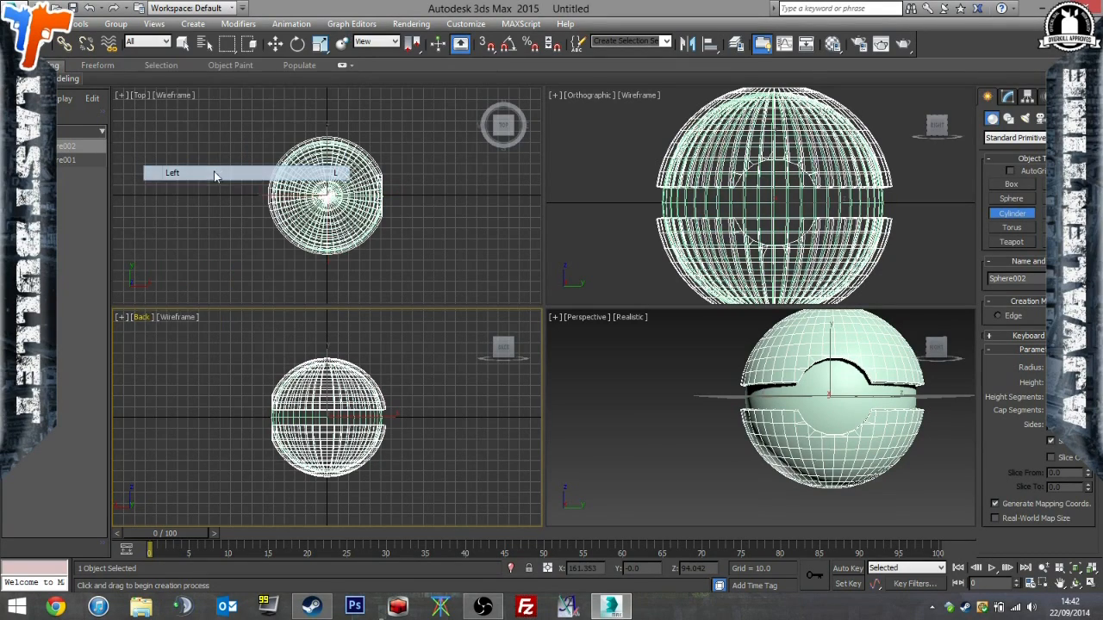
# Draw a cylinder slightly smaller than the cutout from the ball's centre in the Left view and move it along X to about 58.
pyautogui.scroll(8, 295, 379)
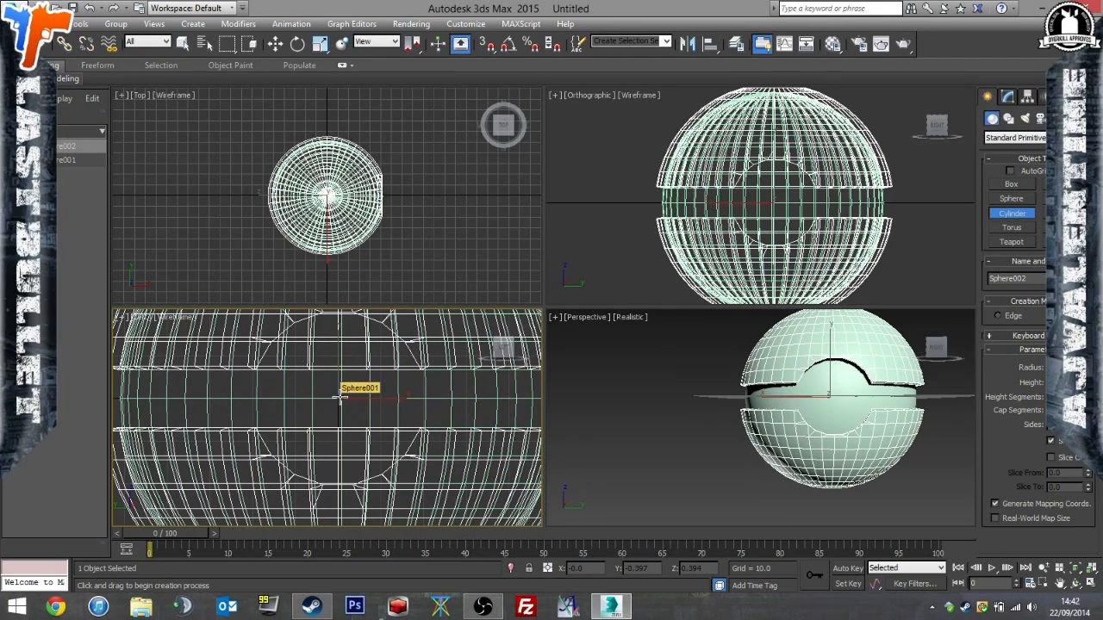
pyautogui.moveTo(338, 397); pyautogui.dragTo(311, 334)
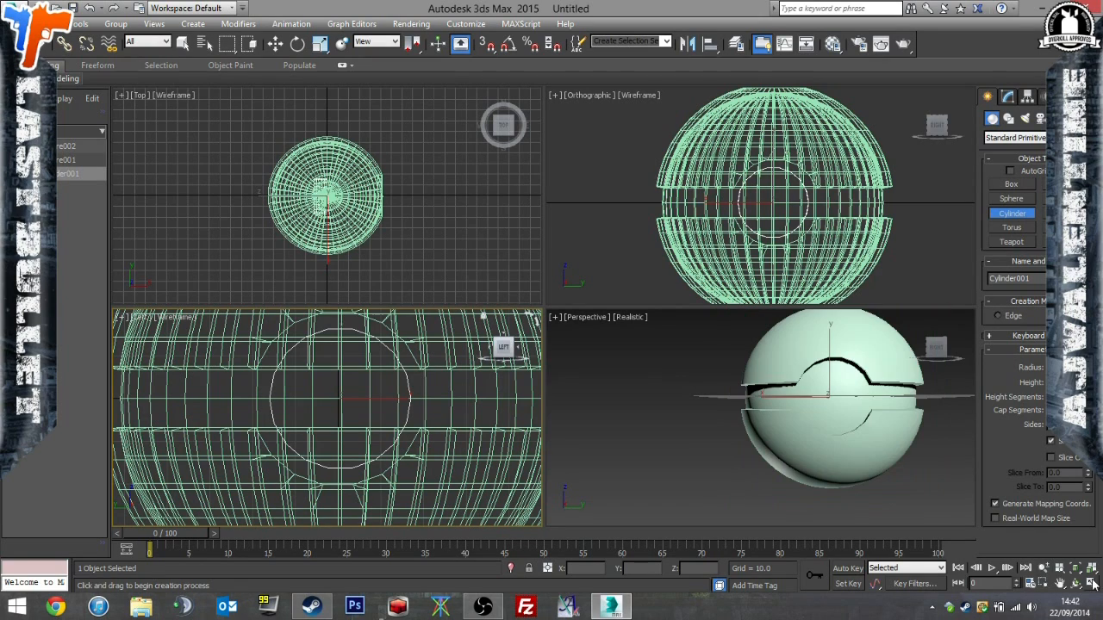
pyautogui.click(275, 44)
pyautogui.keyDown('alt'); pyautogui.moveTo(363, 364); pyautogui.dragTo(402, 411, button='middle'); pyautogui.keyUp('alt')
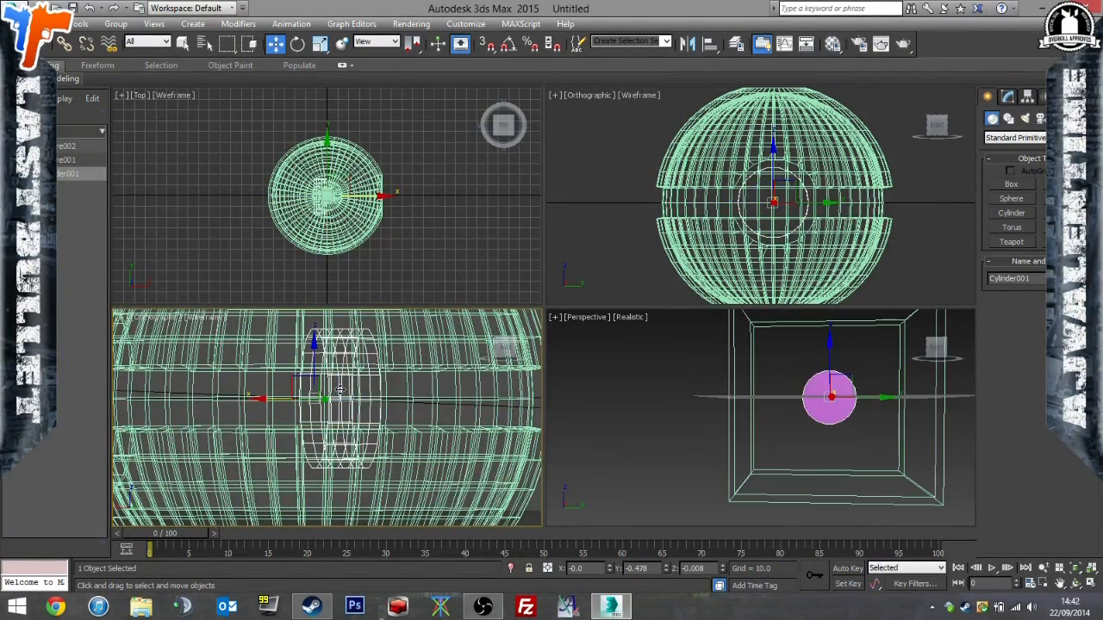
pyautogui.moveTo(281, 398); pyautogui.dragTo(211, 392)
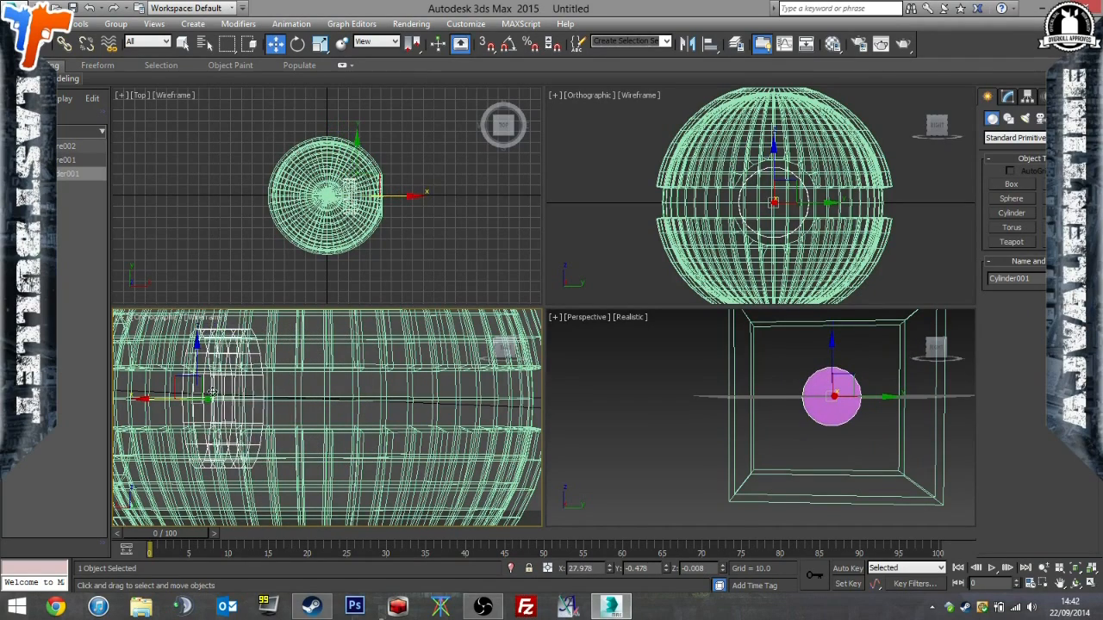
pyautogui.moveTo(247, 393); pyautogui.dragTo(413, 391, button='middle')
pyautogui.moveTo(315, 395); pyautogui.dragTo(216, 395)
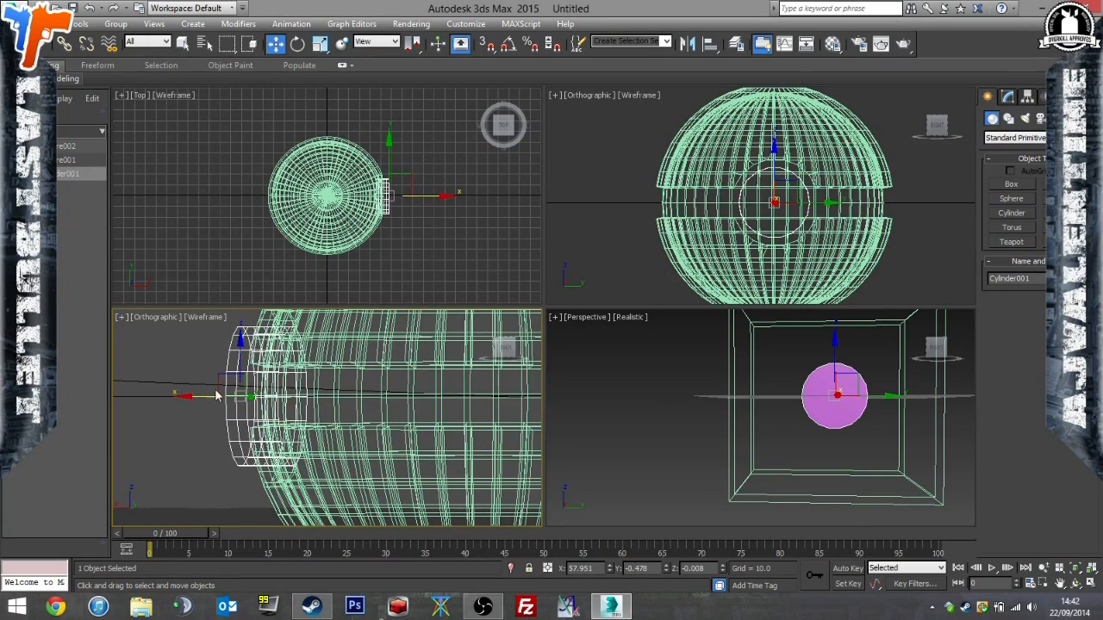
# Deselect the cylinder, show only the Perspective viewport and view the ball from the side.
pyautogui.click(1081, 583)
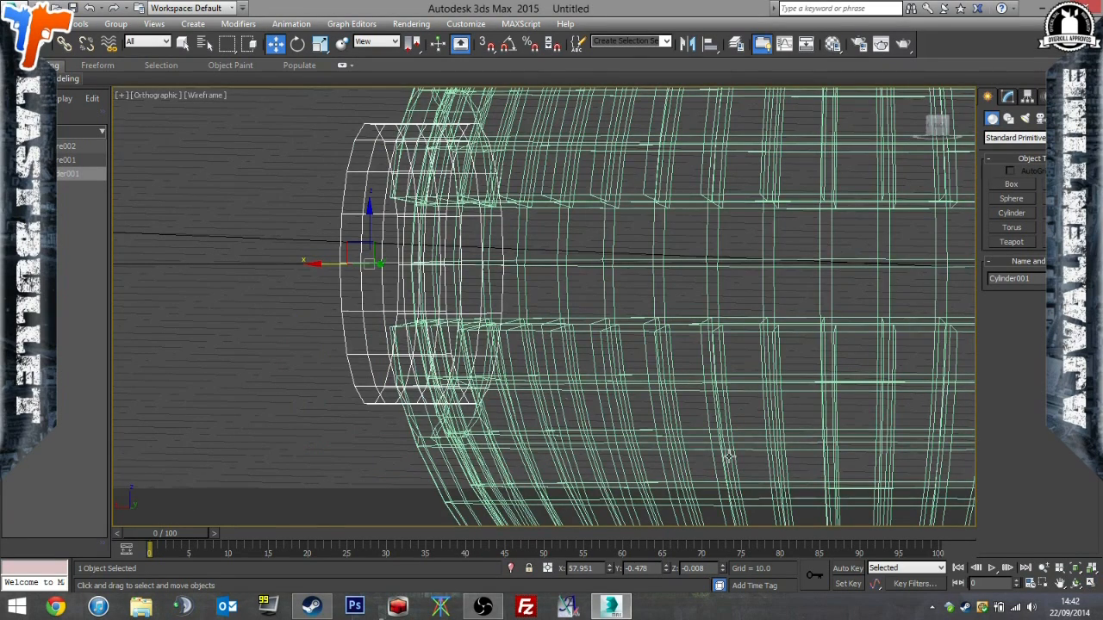
pyautogui.click(1092, 585)
pyautogui.hotkey('ctrl', 'd')
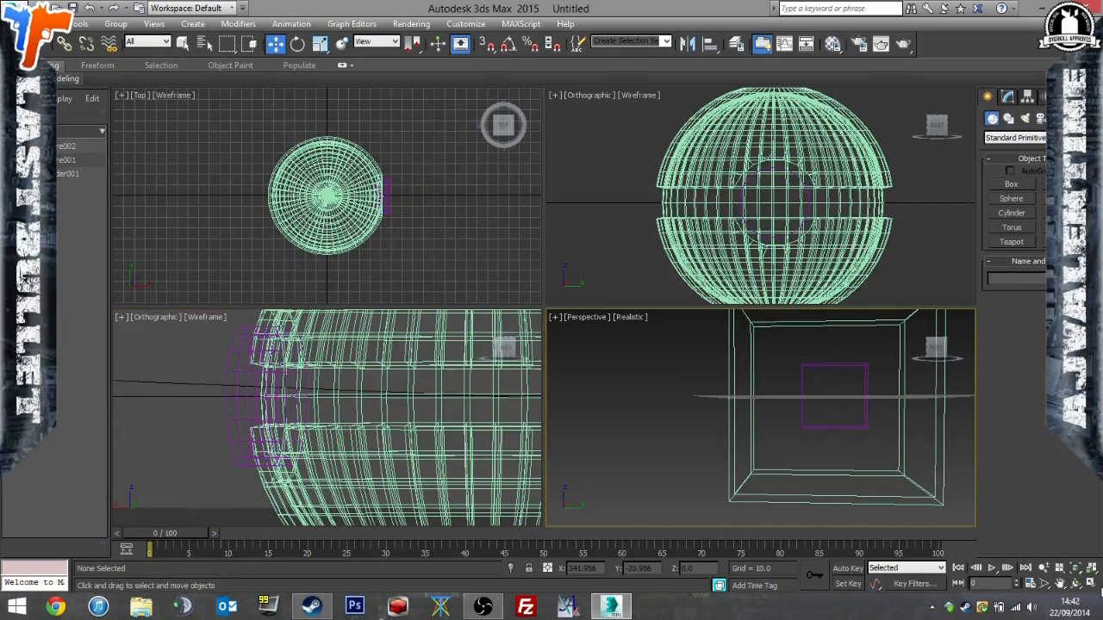
pyautogui.click(1092, 585)
pyautogui.keyDown('alt'); pyautogui.moveTo(913, 510); pyautogui.dragTo(964, 523, button='middle'); pyautogui.keyUp('alt')
# Select the purple cylinder and push it inward along X so it sits deeper in the button cutout.
pyautogui.click(661, 256)
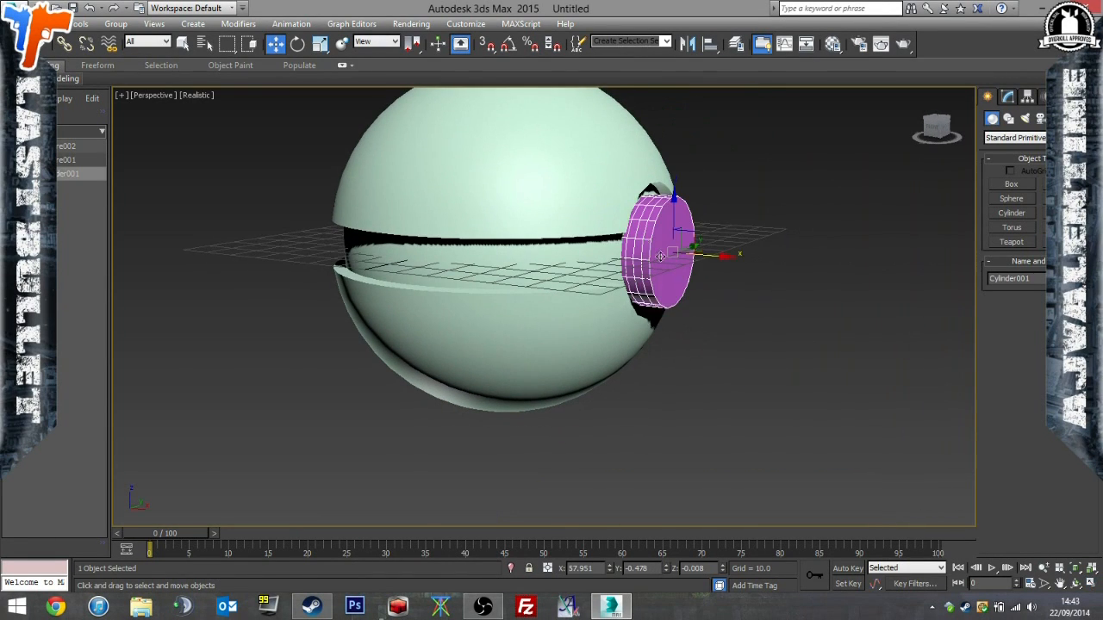
pyautogui.moveTo(779, 395); pyautogui.dragTo(772, 402, button='middle')
pyautogui.scroll(3, 773, 415)
pyautogui.scroll(6, 659, 264)
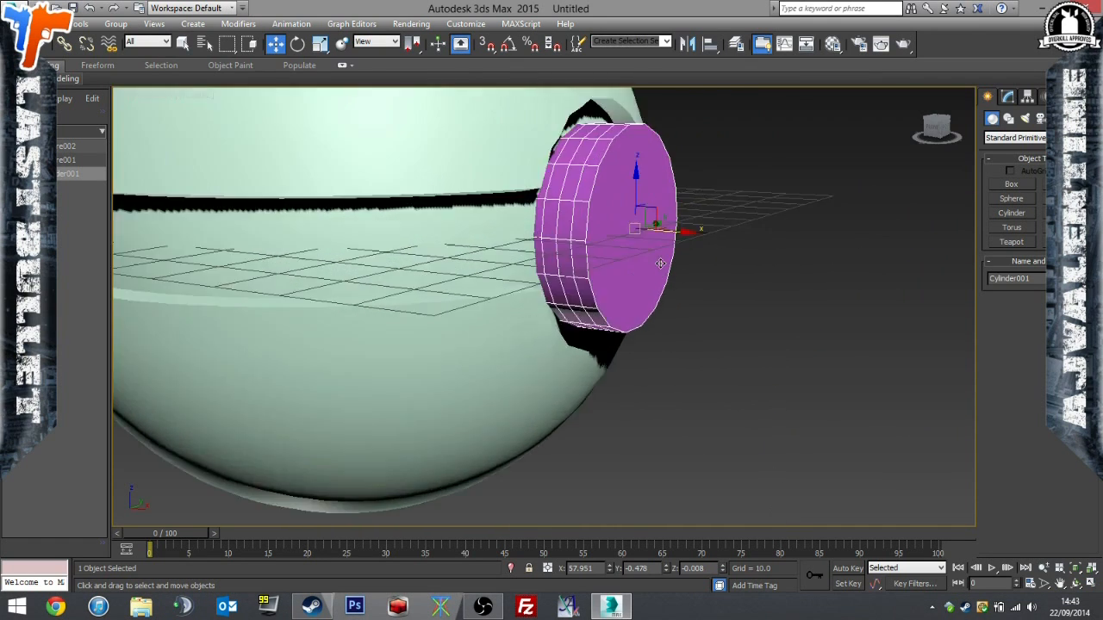
pyautogui.scroll(-5, 668, 270)
pyautogui.moveTo(677, 226); pyautogui.dragTo(626, 230)
# Inspect the seated button from several angles, selecting all three objects and clearing the selection.
pyautogui.keyDown('alt'); pyautogui.moveTo(629, 233); pyautogui.dragTo(837, 367, button='middle'); pyautogui.keyUp('alt')
pyautogui.click(813, 401)
pyautogui.hotkey('ctrl', 'a')
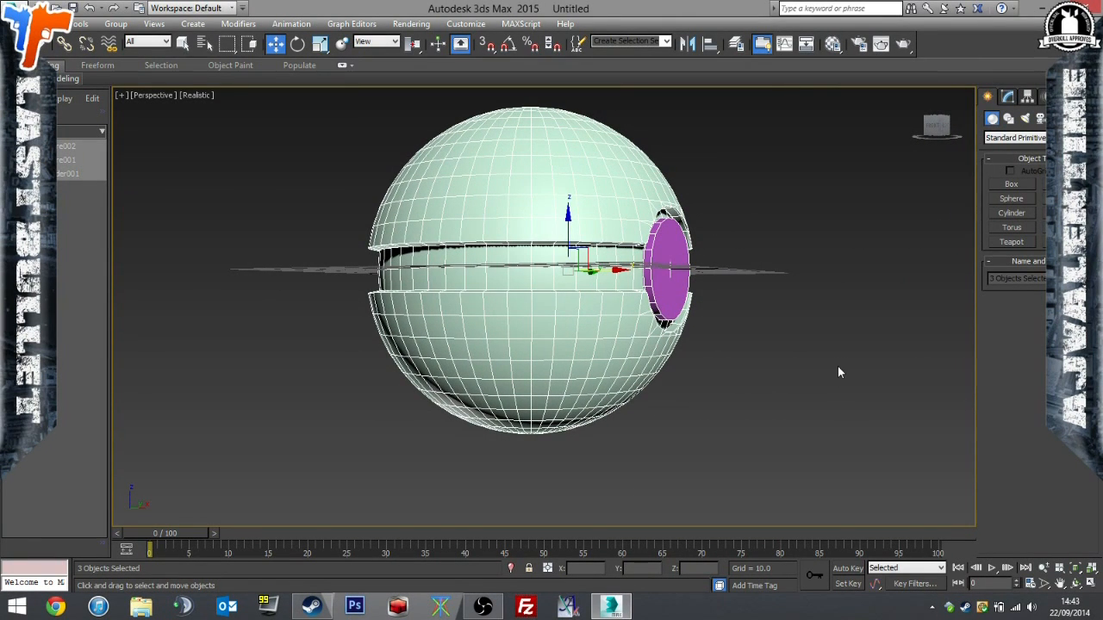
pyautogui.keyDown('alt'); pyautogui.moveTo(819, 372); pyautogui.dragTo(723, 407, button='middle'); pyautogui.keyUp('alt')
pyautogui.click(796, 381)
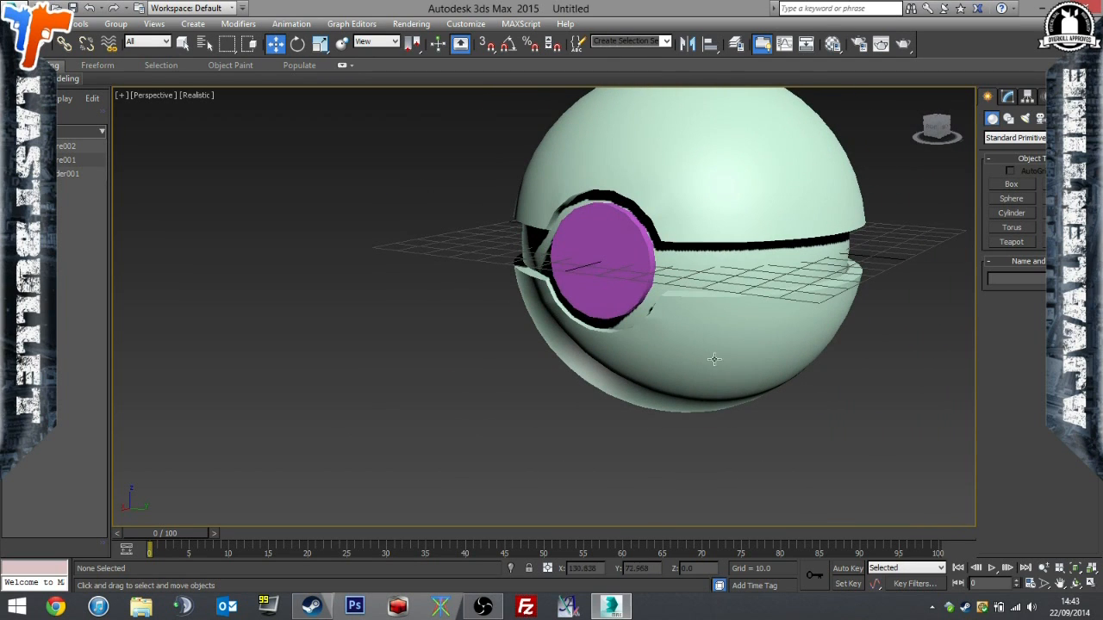
# Clone the purple button cylinder as a copy scaled down uniformly to about 84%.
pyautogui.click(588, 246)
pyautogui.click(320, 44)
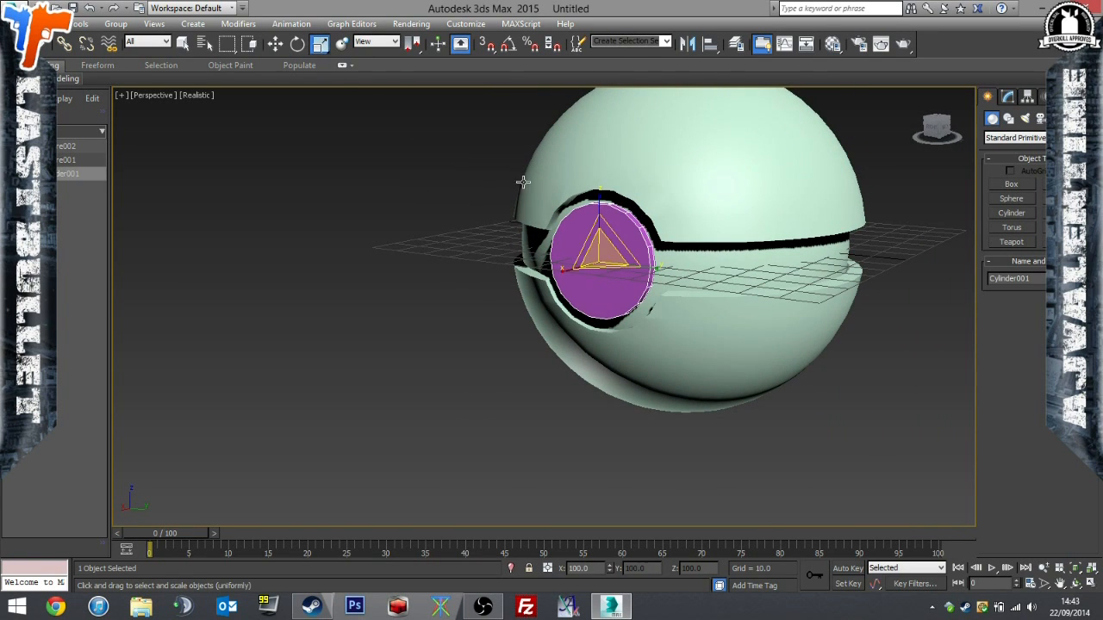
pyautogui.moveTo(599, 255); pyautogui.dragTo(599, 265)
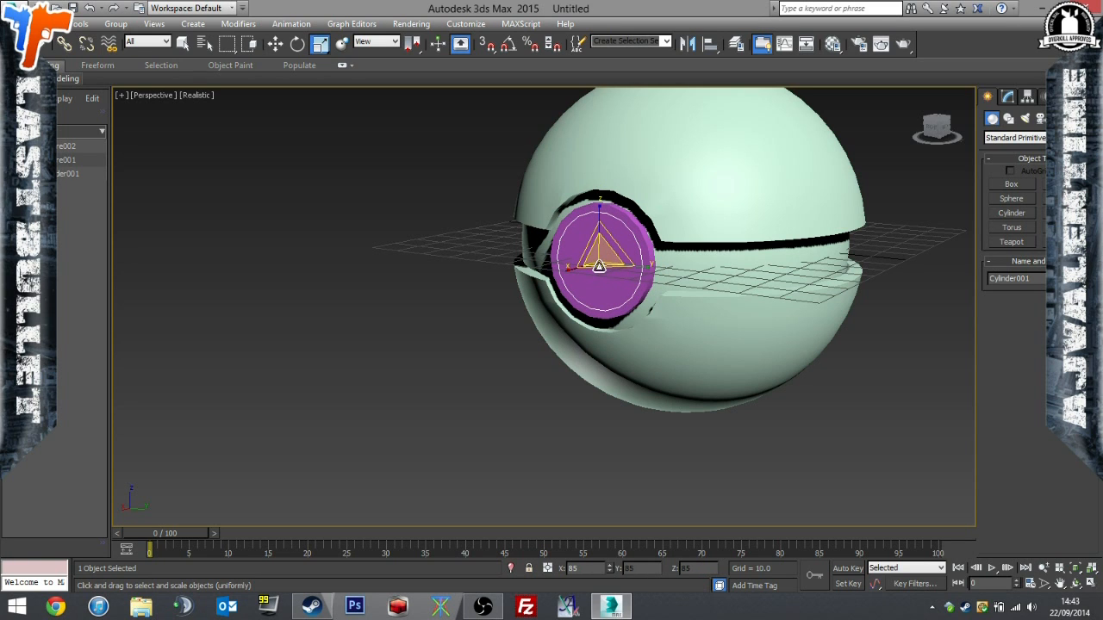
pyautogui.keyDown('shift'); pyautogui.moveTo(599, 266); pyautogui.dragTo(599, 267); pyautogui.keyUp('shift')
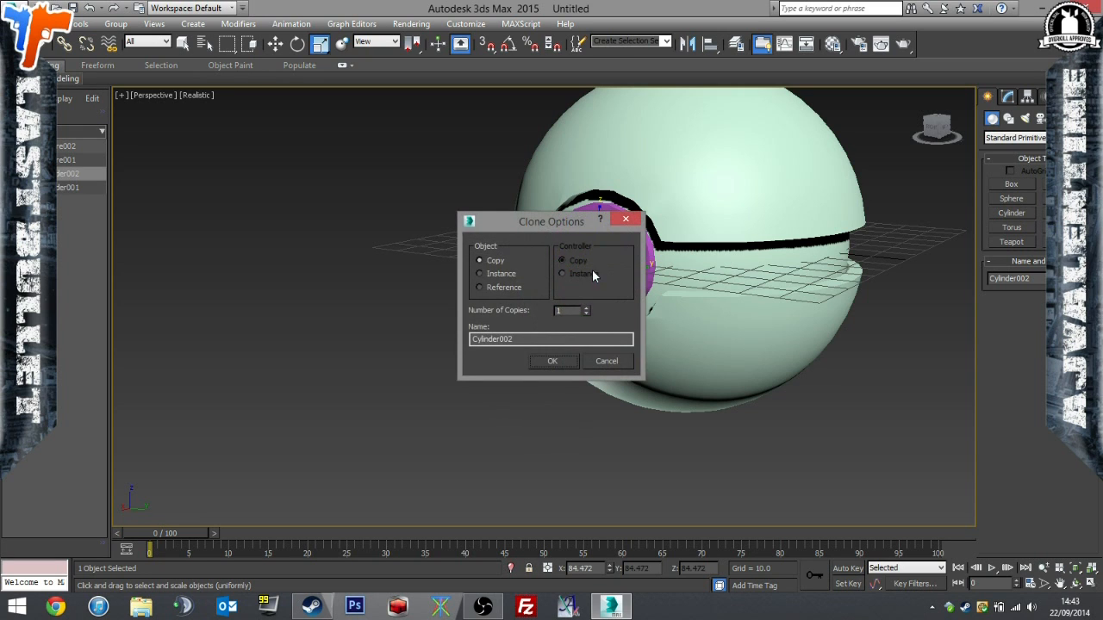
pyautogui.click(553, 361)
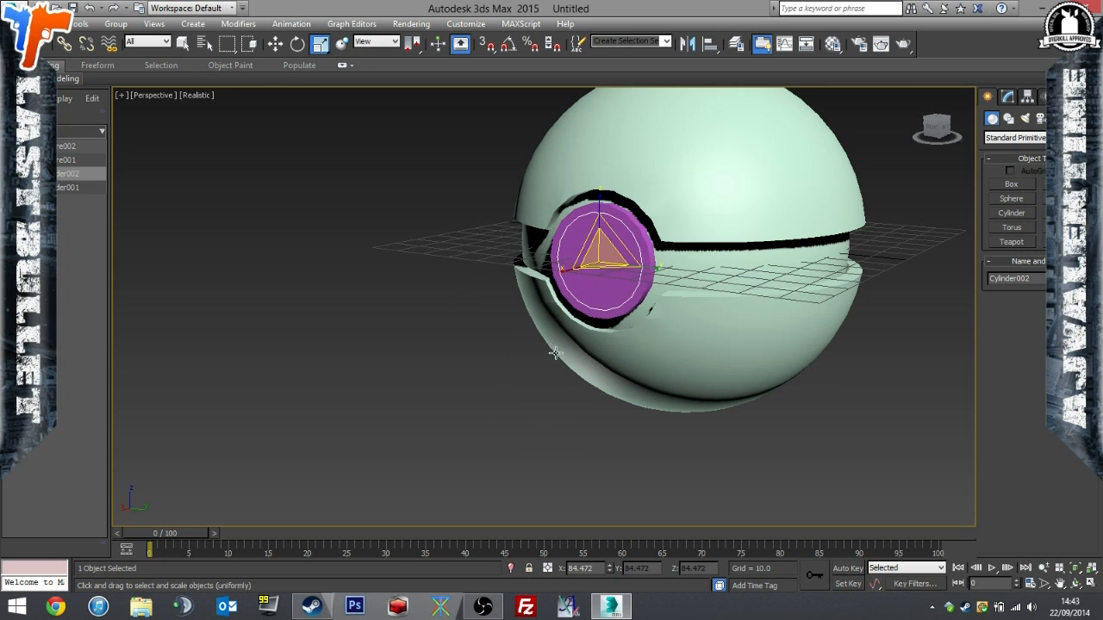
# Move the smaller cylinder along X so it protrudes slightly from the larger button's face, and clear the selection.
pyautogui.click(276, 44)
pyautogui.moveTo(567, 269); pyautogui.dragTo(562, 272)
pyautogui.keyDown('alt'); pyautogui.moveTo(563, 272); pyautogui.dragTo(717, 276, button='middle'); pyautogui.keyUp('alt')
pyautogui.scroll(8, 694, 266)
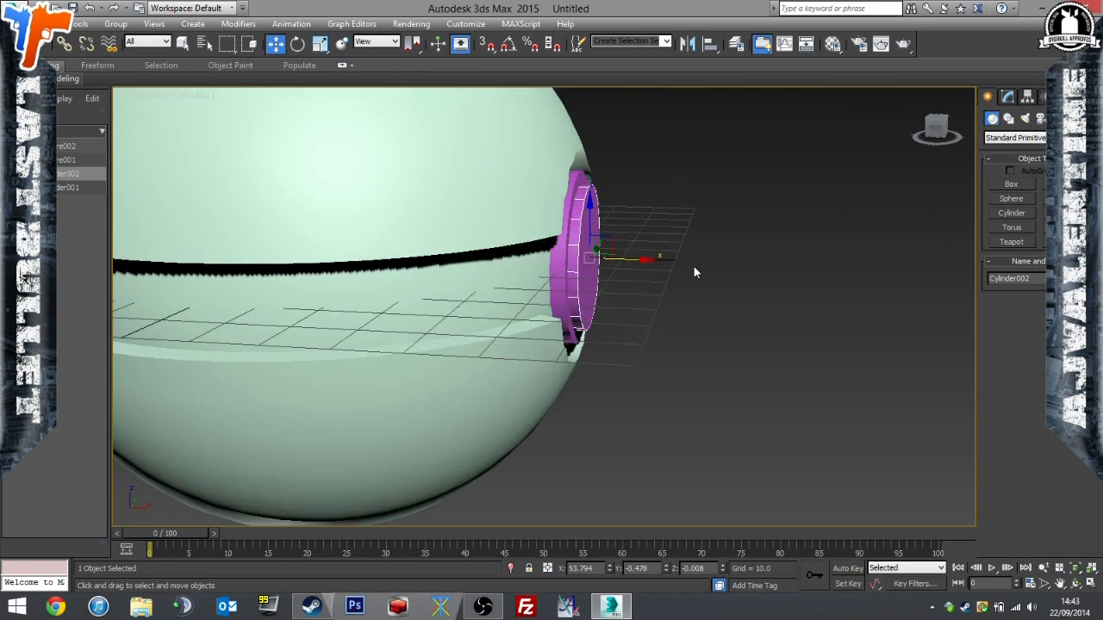
pyautogui.moveTo(545, 250); pyautogui.dragTo(532, 250)
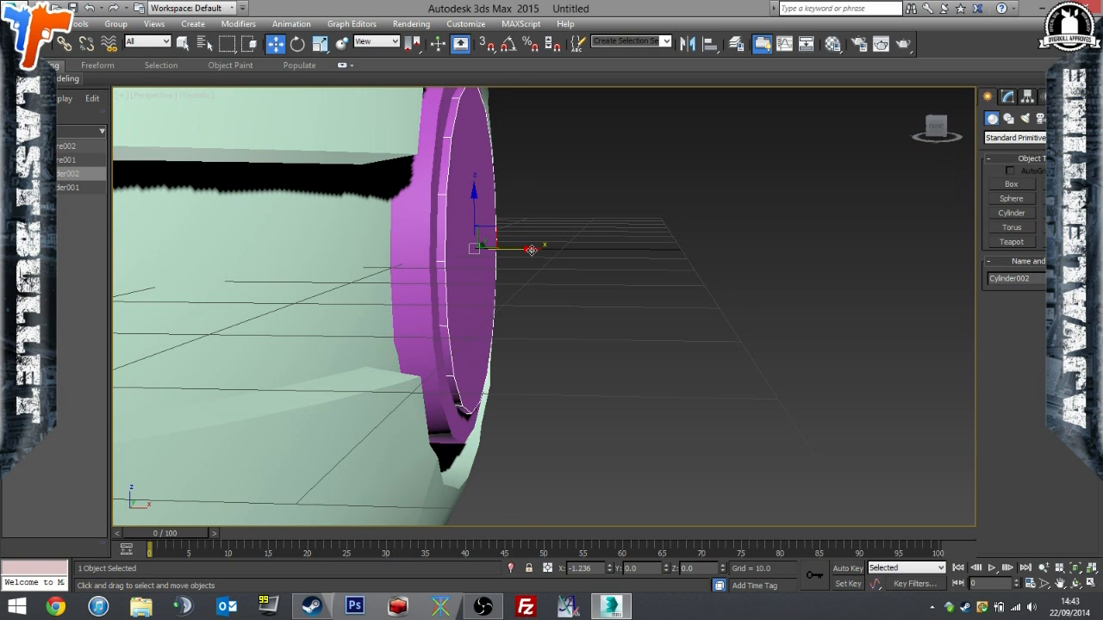
pyautogui.click(669, 328)
pyautogui.scroll(-10, 616, 336)
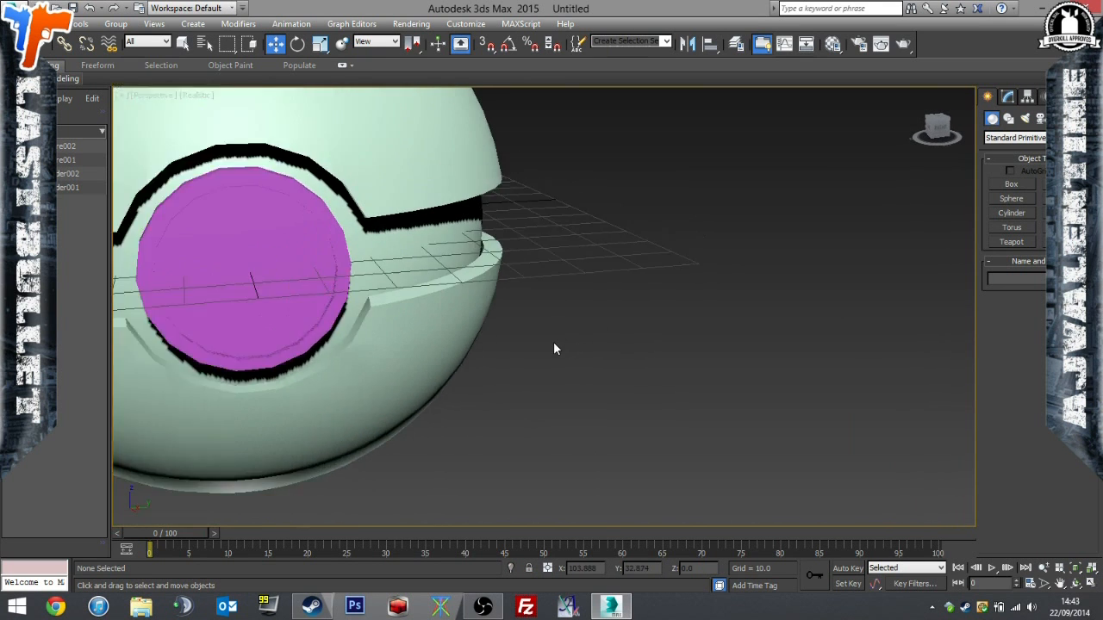
# Inspect the ball from several angles and check the modifier stacks of the outer shell and inner sphere.
pyautogui.keyDown('alt'); pyautogui.moveTo(535, 346); pyautogui.dragTo(627, 366, button='middle'); pyautogui.keyUp('alt')
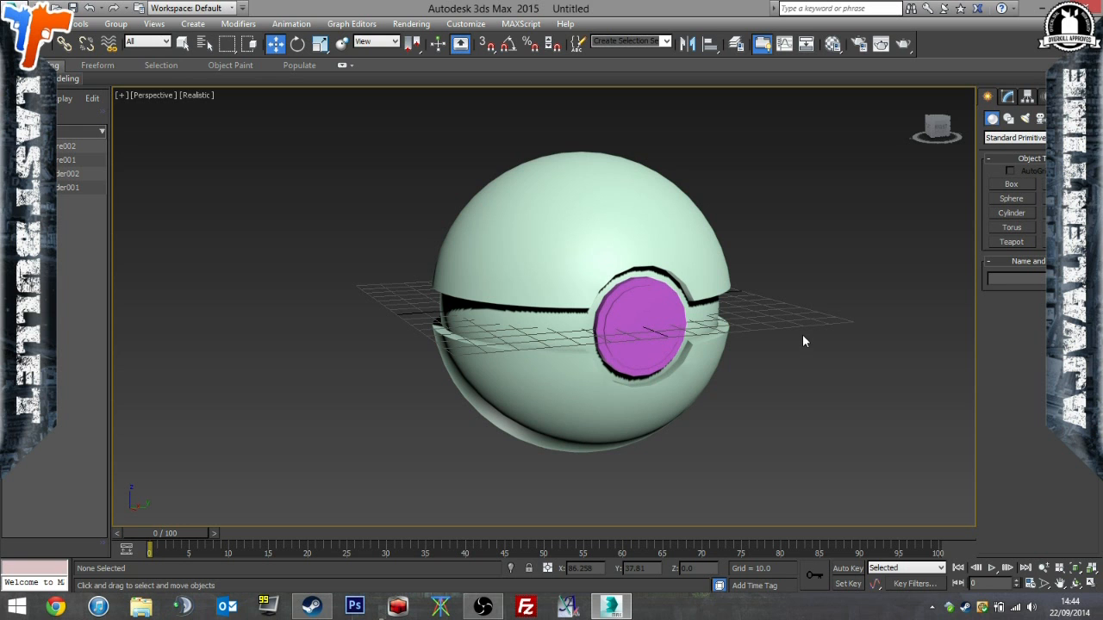
pyautogui.keyDown('alt'); pyautogui.moveTo(750, 363); pyautogui.dragTo(659, 360, button='middle'); pyautogui.keyUp('alt')
pyautogui.click(718, 369)
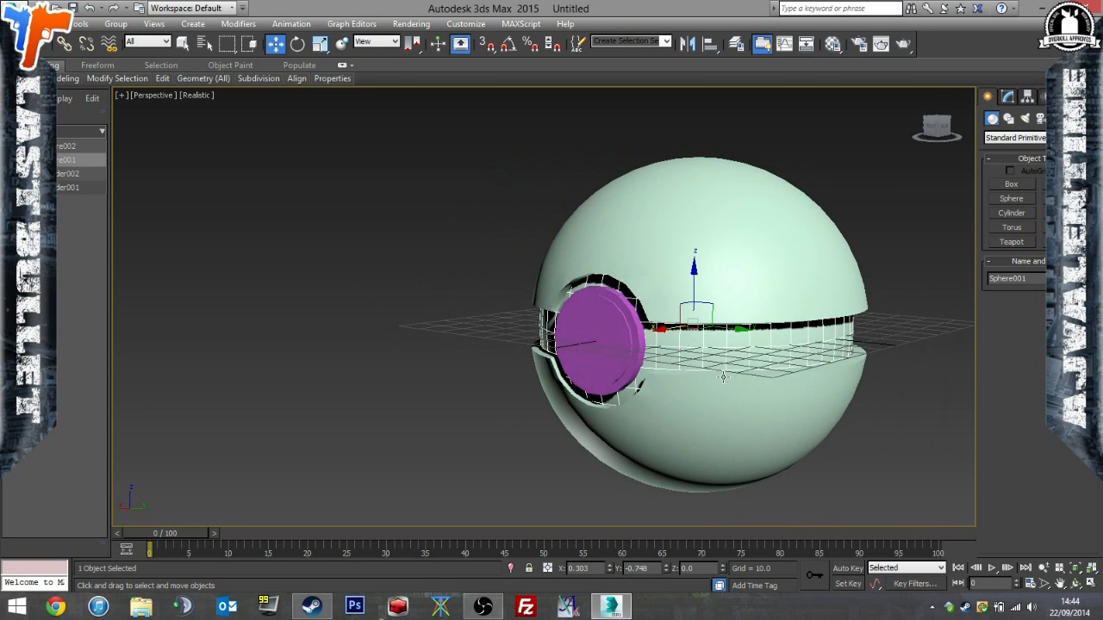
pyautogui.click(1008, 96)
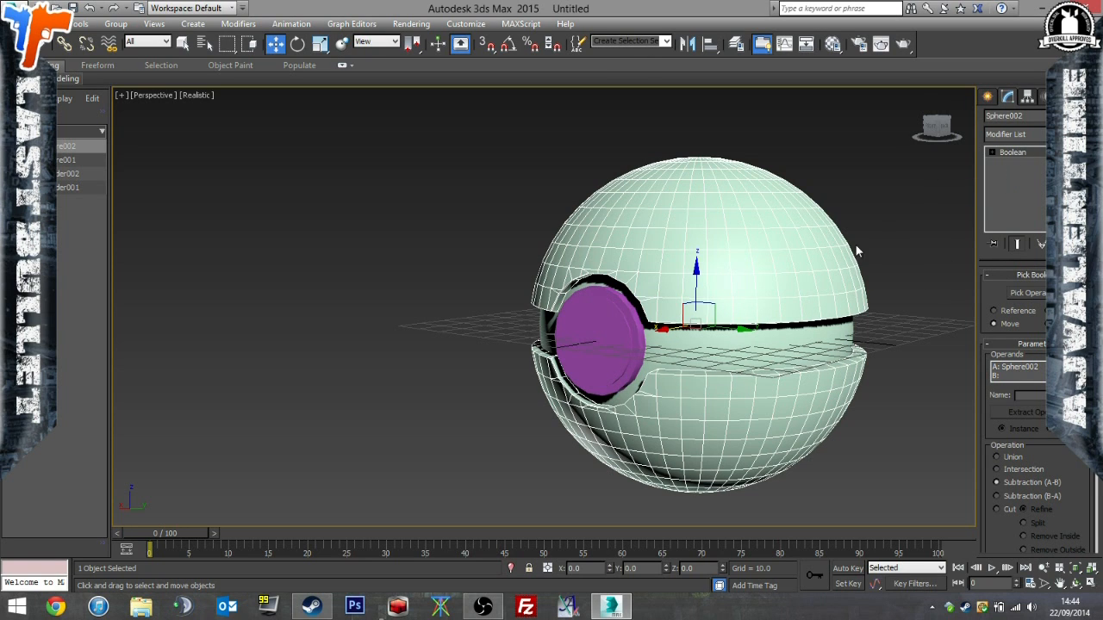
pyautogui.click(904, 265)
pyautogui.keyDown('alt'); pyautogui.moveTo(800, 305); pyautogui.dragTo(736, 342, button='middle'); pyautogui.keyUp('alt')
pyautogui.click(731, 312)
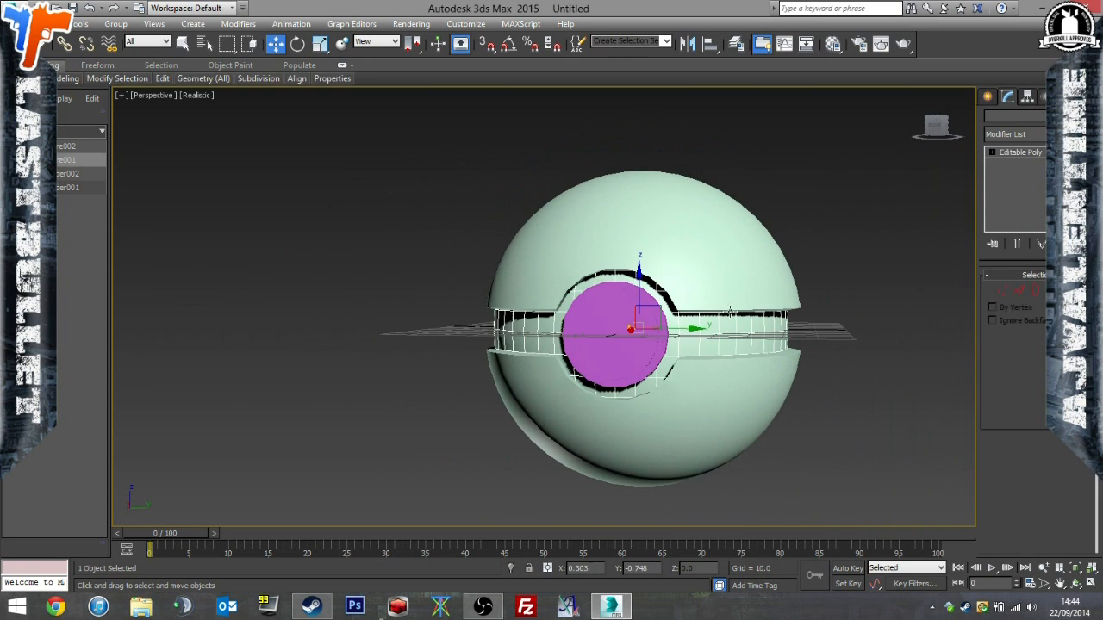
pyautogui.click(729, 302)
pyautogui.click(666, 325)
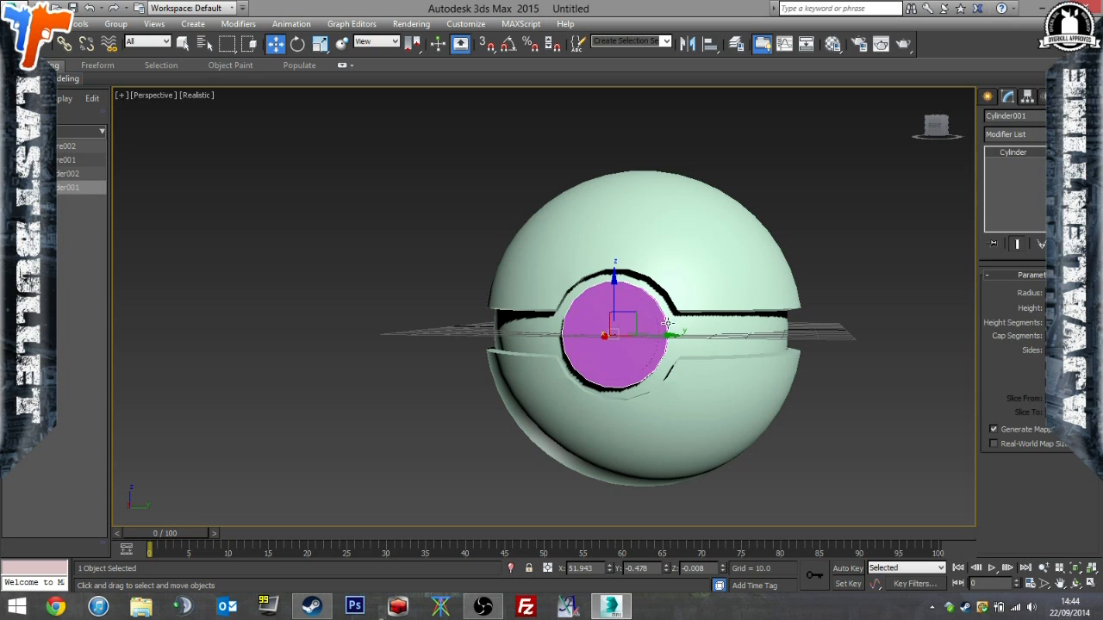
pyautogui.click(1038, 140)
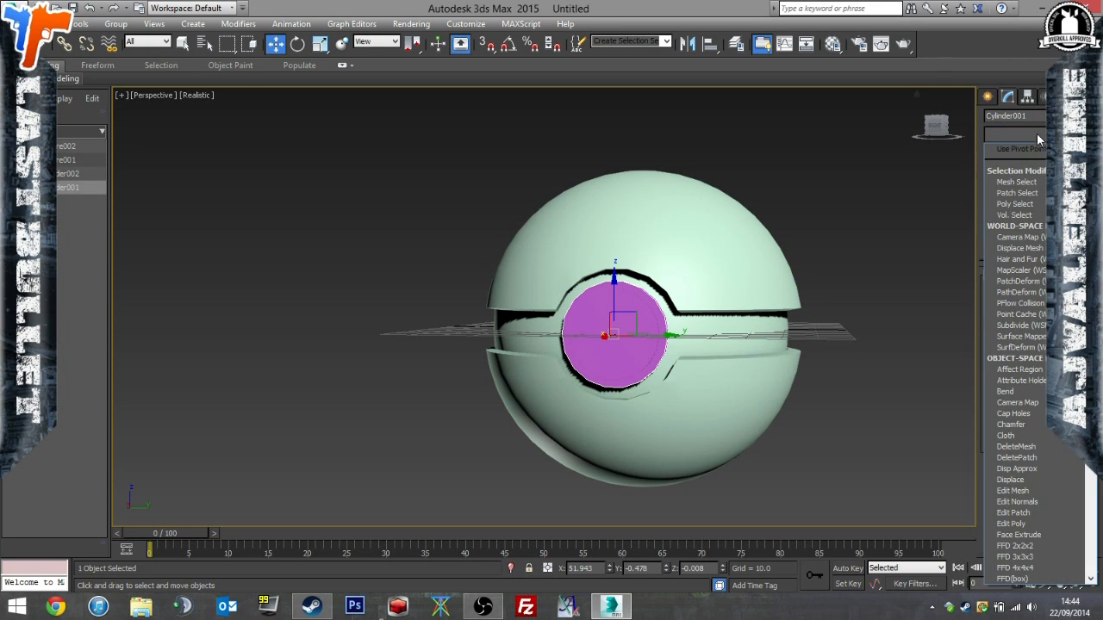
pyautogui.scroll(-10, 1022, 320)
pyautogui.scroll(-2, 1022, 320)
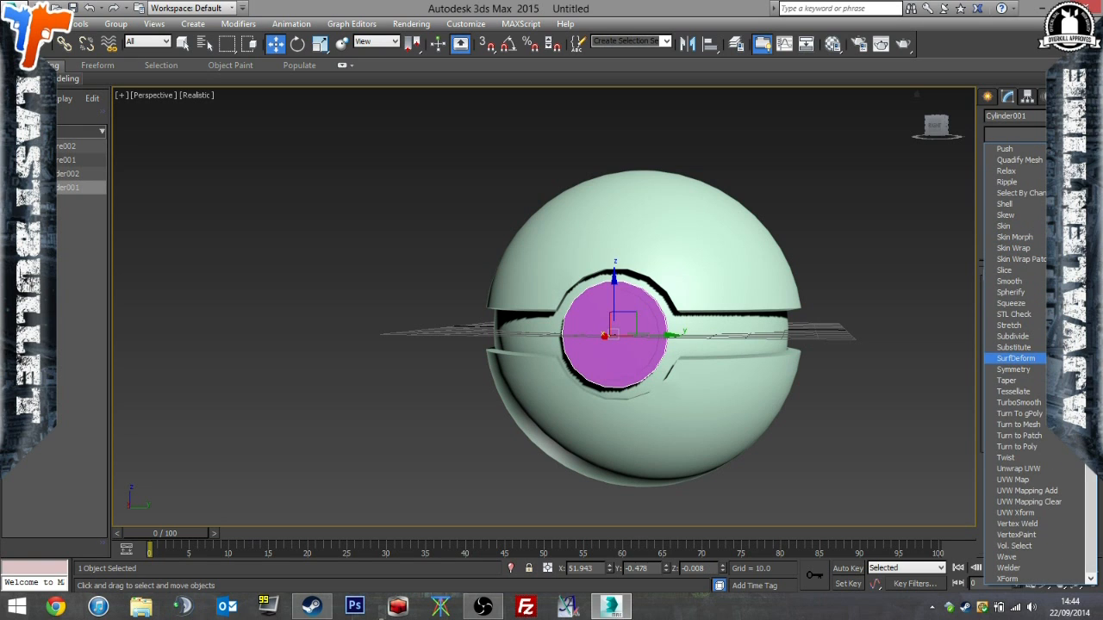
pyautogui.click(1018, 468)
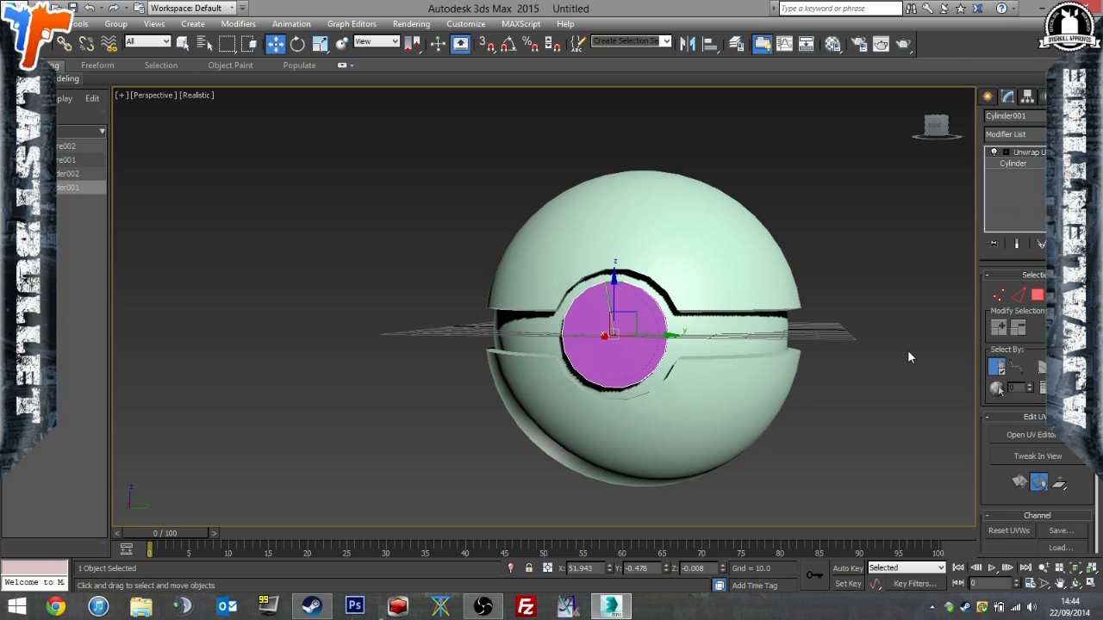
pyautogui.rightClick(1038, 164)
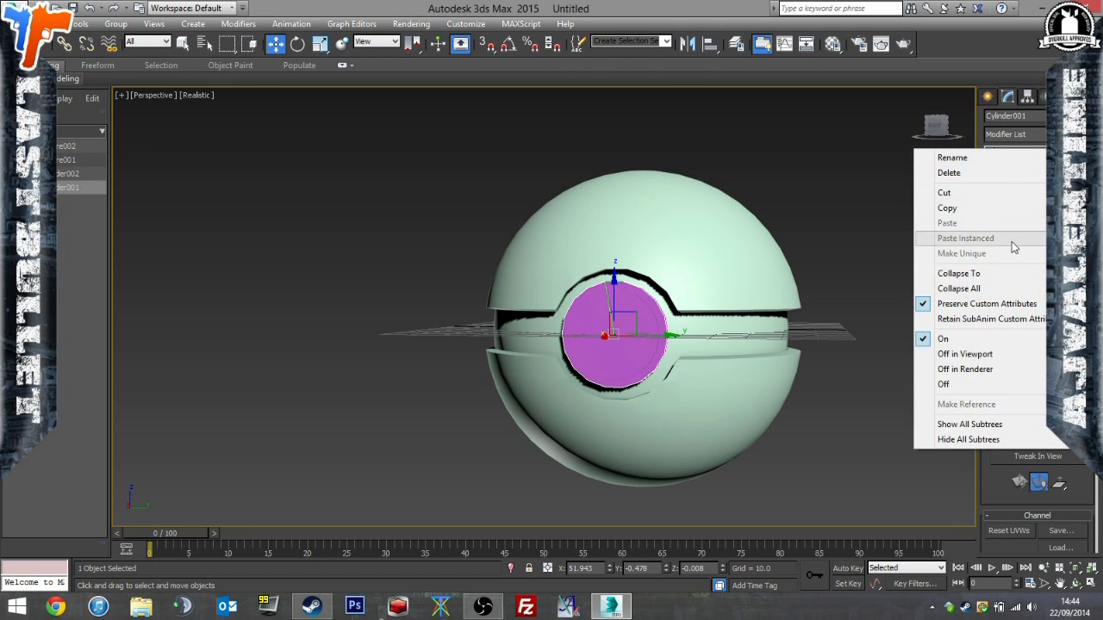
pyautogui.click(1000, 173)
# Apply an Unwrap UVW modifier to the inner sphere and open its UVs for editing.
pyautogui.click(728, 254)
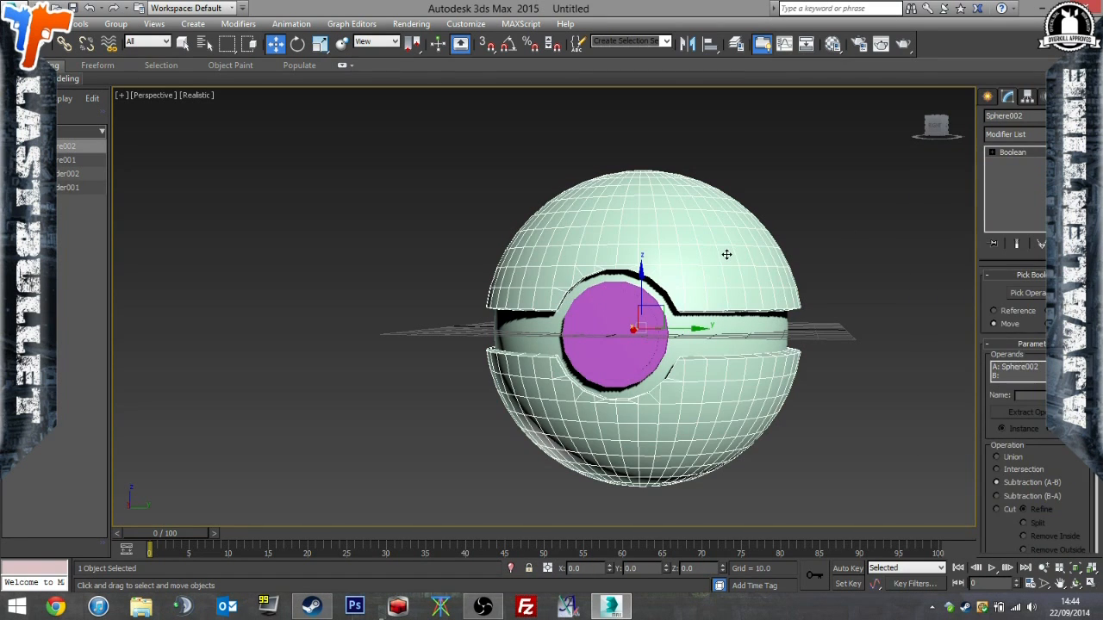
pyautogui.click(791, 325)
pyautogui.click(1015, 134)
pyautogui.scroll(-10, 988, 371)
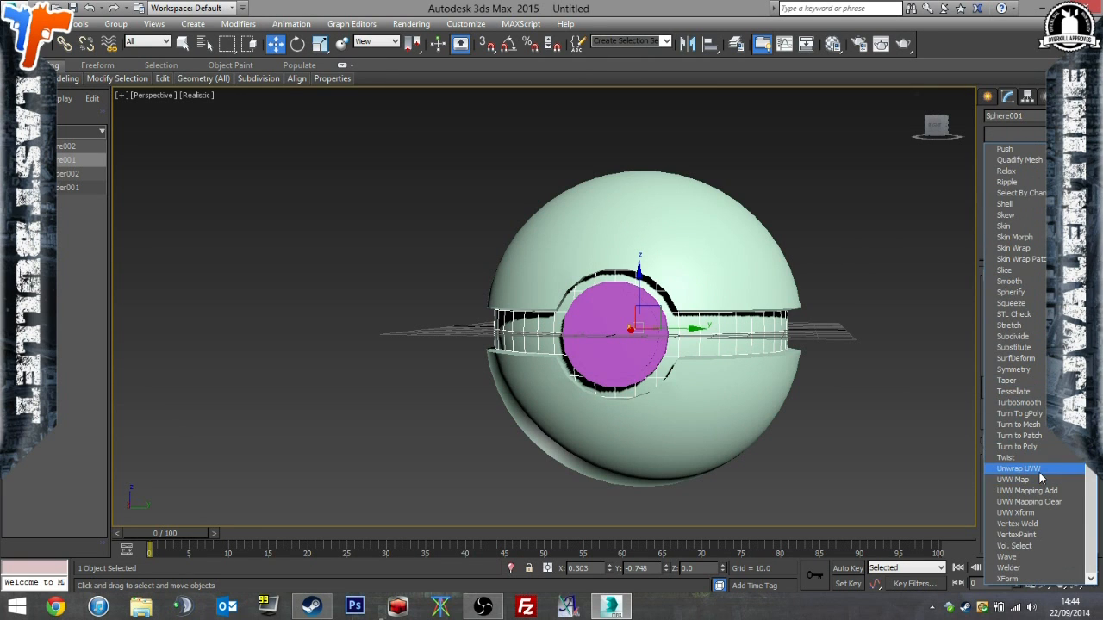
pyautogui.click(1039, 472)
pyautogui.click(1034, 436)
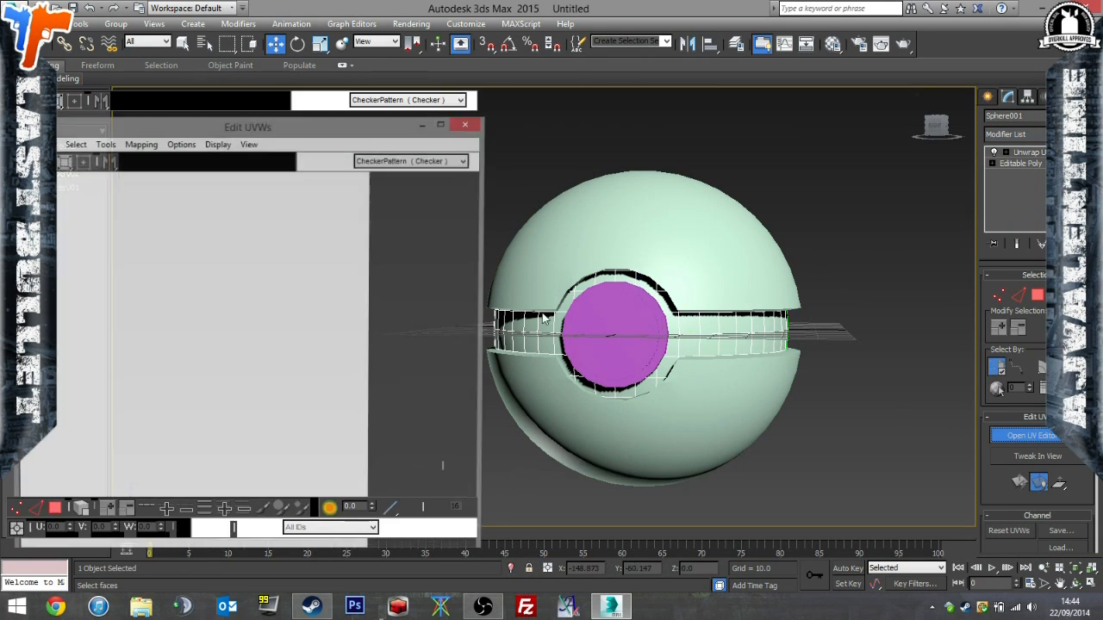
pyautogui.moveTo(230, 69); pyautogui.dragTo(452, 49)
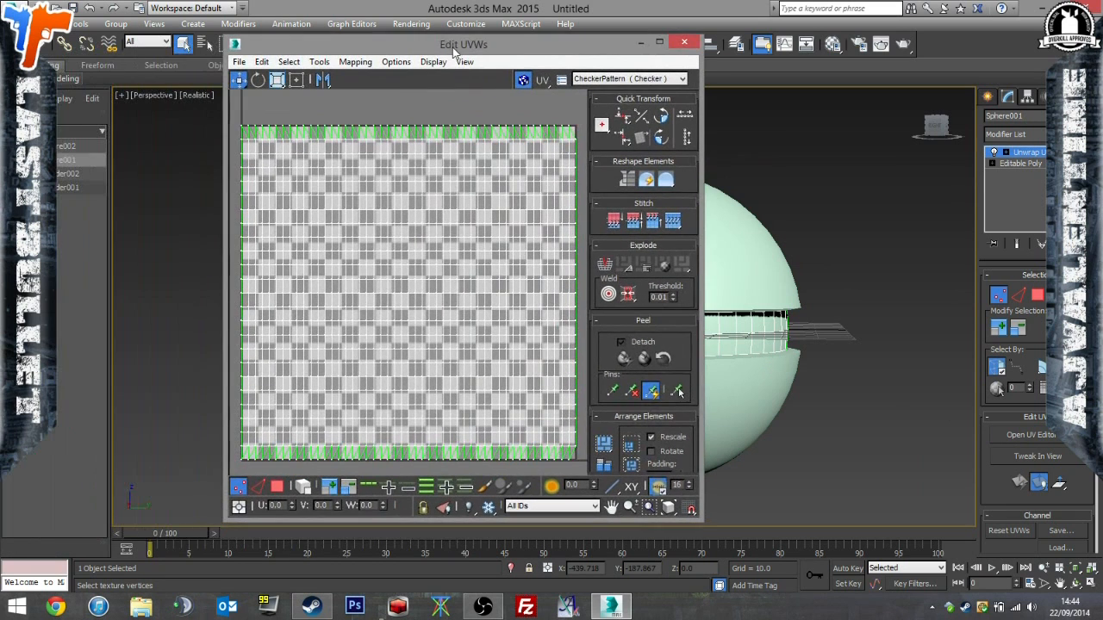
# Scale all the inner sphere's UVs to about a third, place them in the UV tile's lower-left corner and update the map.
pyautogui.hotkey('ctrl', 'a')
pyautogui.click(277, 83)
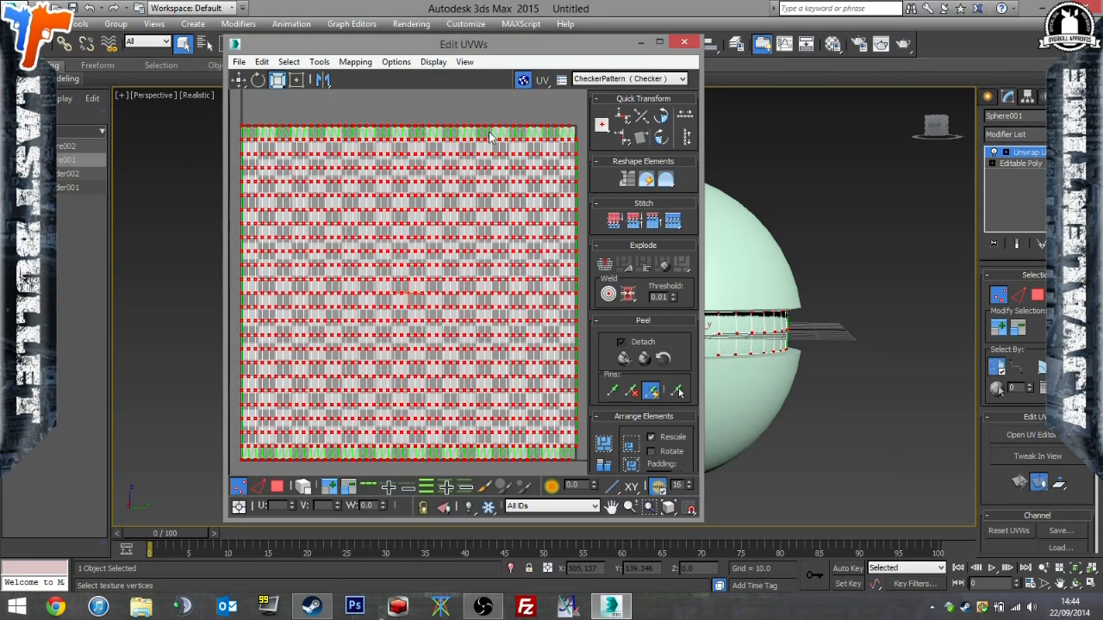
pyautogui.moveTo(474, 136); pyautogui.dragTo(489, 565)
pyautogui.click(238, 81)
pyautogui.moveTo(423, 280); pyautogui.dragTo(318, 387)
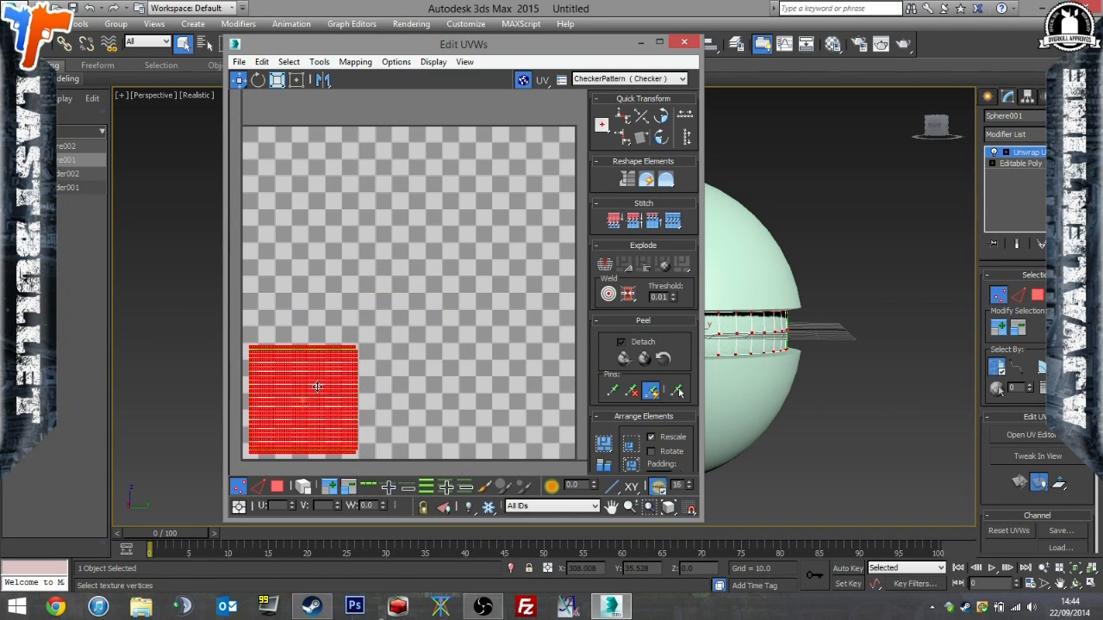
pyautogui.click(468, 61)
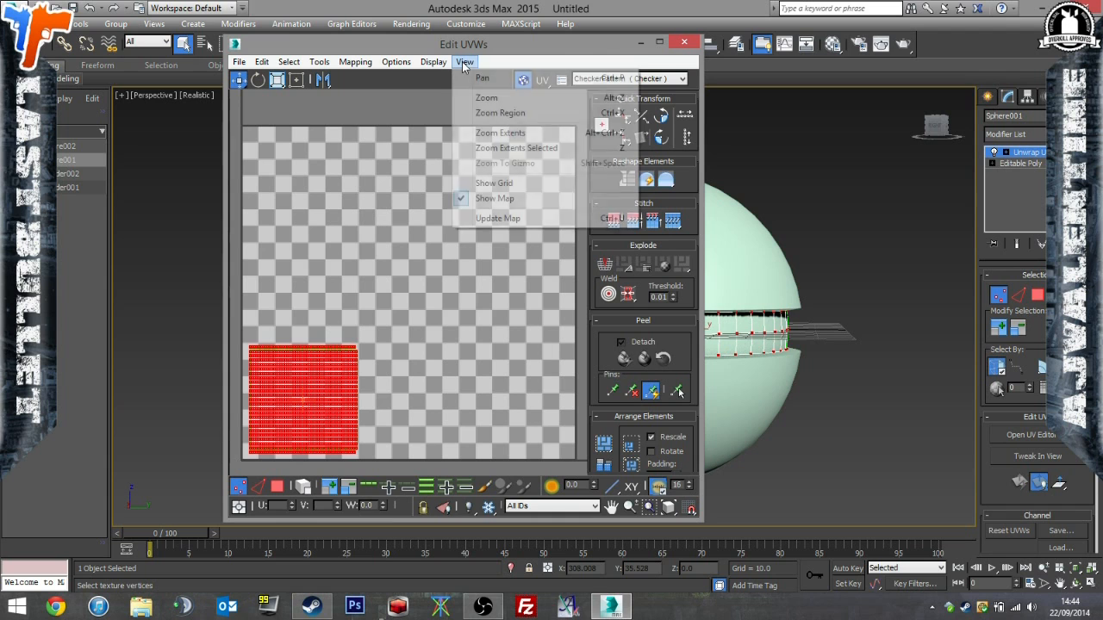
pyautogui.click(499, 218)
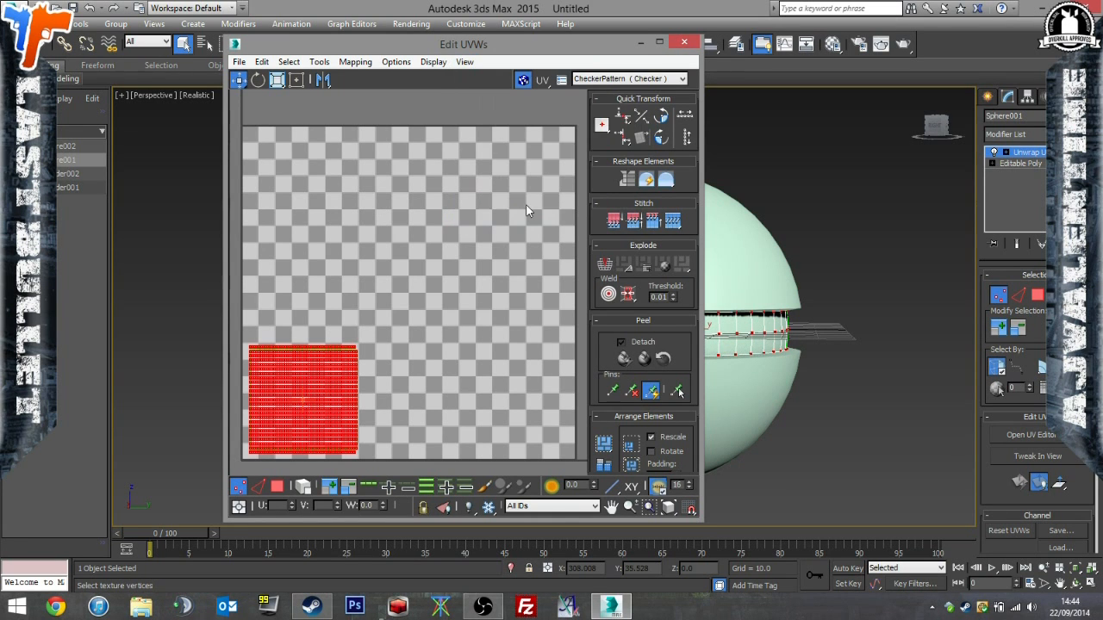
pyautogui.click(681, 43)
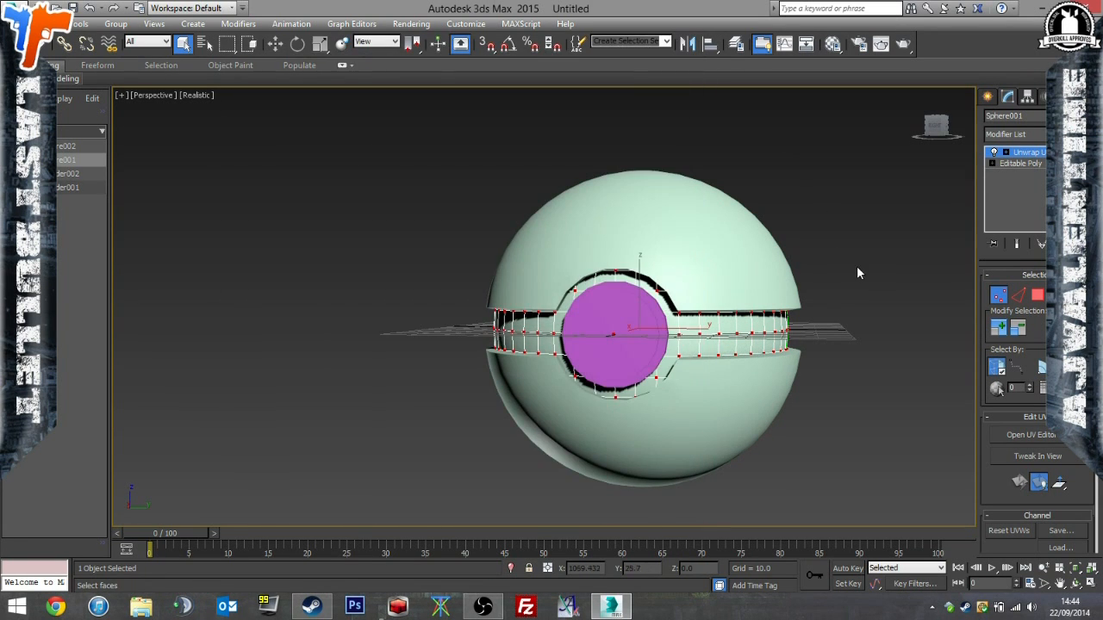
# Apply an Unwrap UVW modifier to the outer shell and open its UVs for editing.
pyautogui.click(710, 256)
pyautogui.click(1029, 135)
pyautogui.scroll(-20, 925, 344)
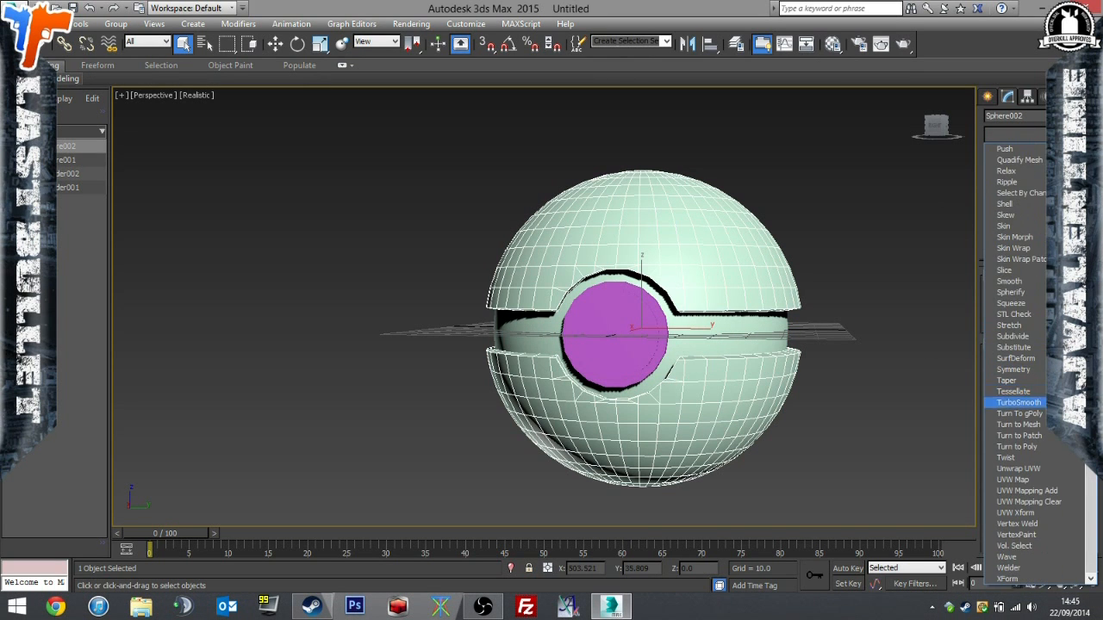
pyautogui.click(1019, 468)
pyautogui.click(1032, 436)
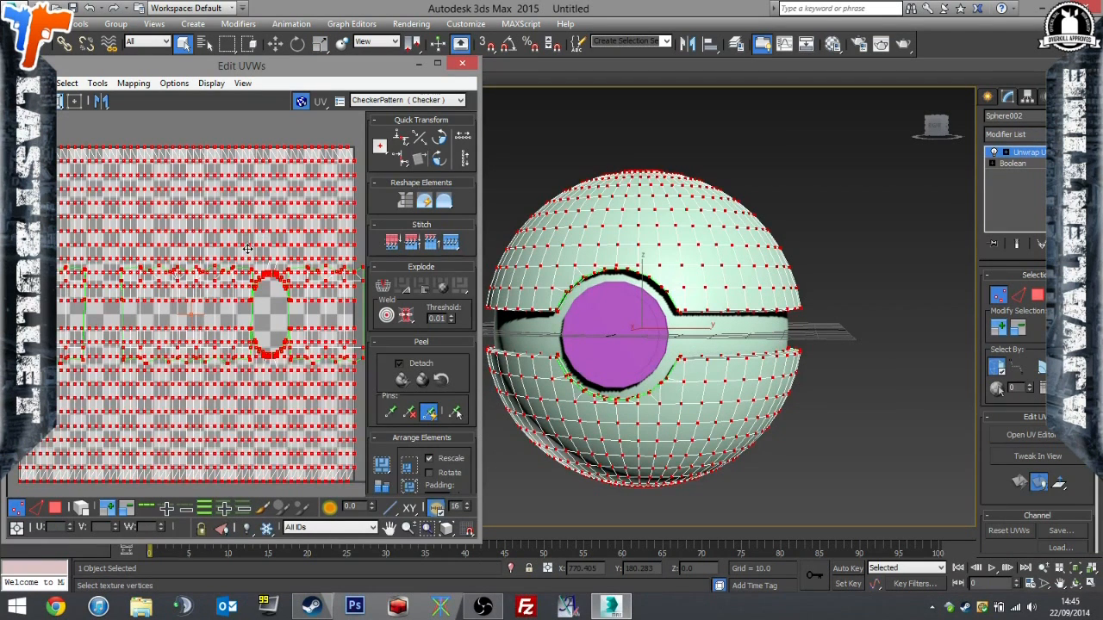
pyautogui.moveTo(281, 69); pyautogui.dragTo(476, 59)
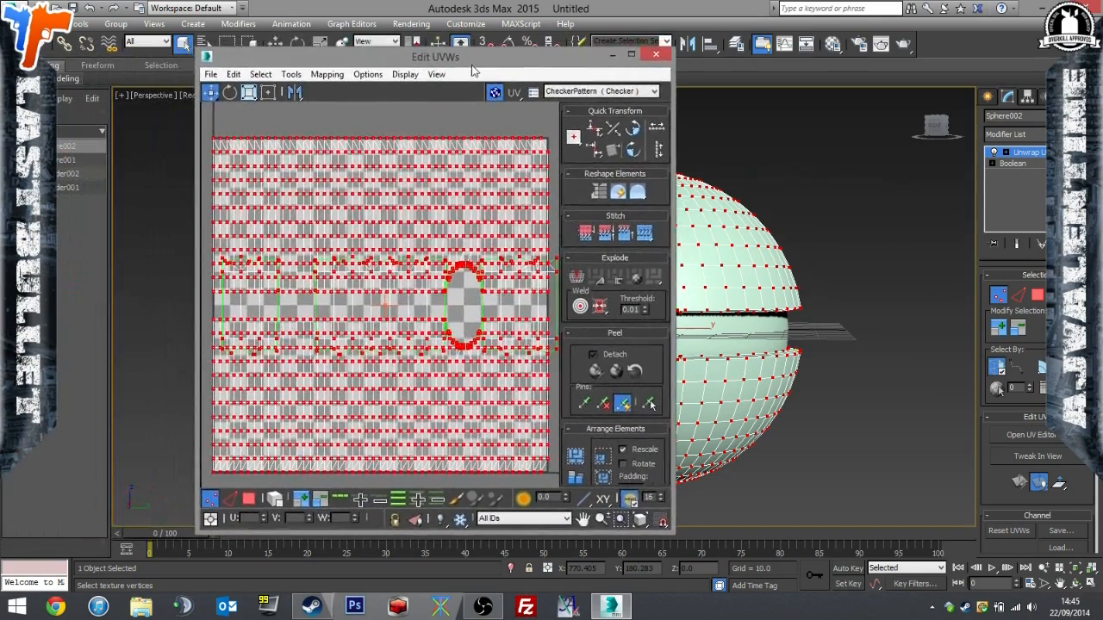
# Pack the outer shell's UVs with Recursive Packing, 0.02 padding, and normalized and rescaled clusters.
pyautogui.moveTo(420, 214)
pyautogui.mouseDown(button='middle')
pyautogui.moveTo(381, 202)
pyautogui.moveTo(441, 198)
pyautogui.moveTo(409, 194)
pyautogui.moveTo(404, 202)
pyautogui.moveTo(457, 211)
pyautogui.moveTo(407, 202)
pyautogui.mouseUp(button='middle')
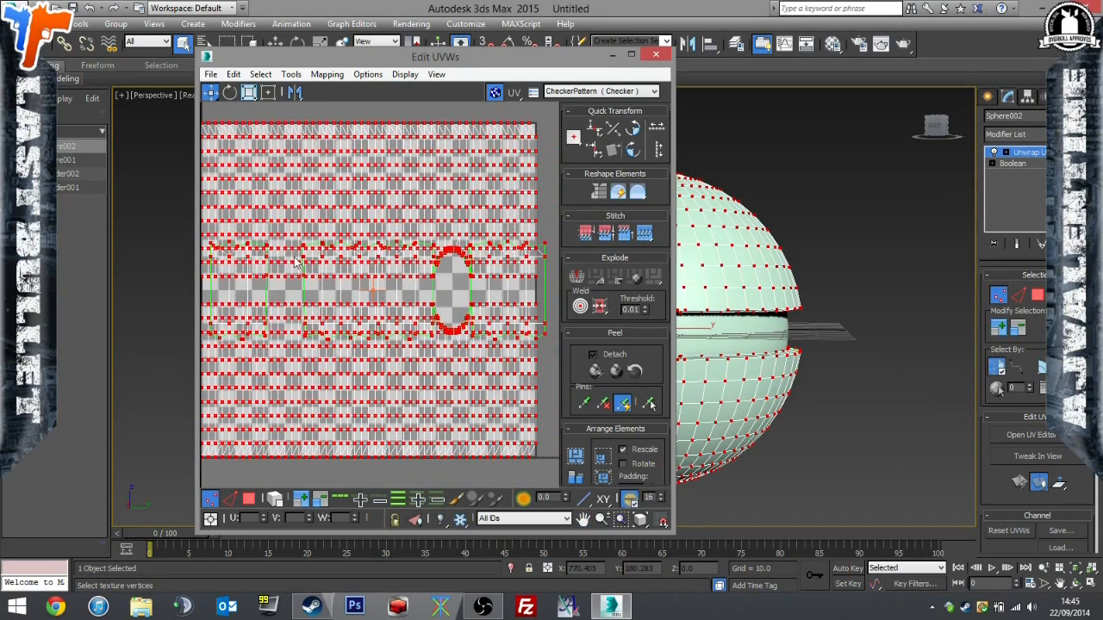
pyautogui.click(291, 75)
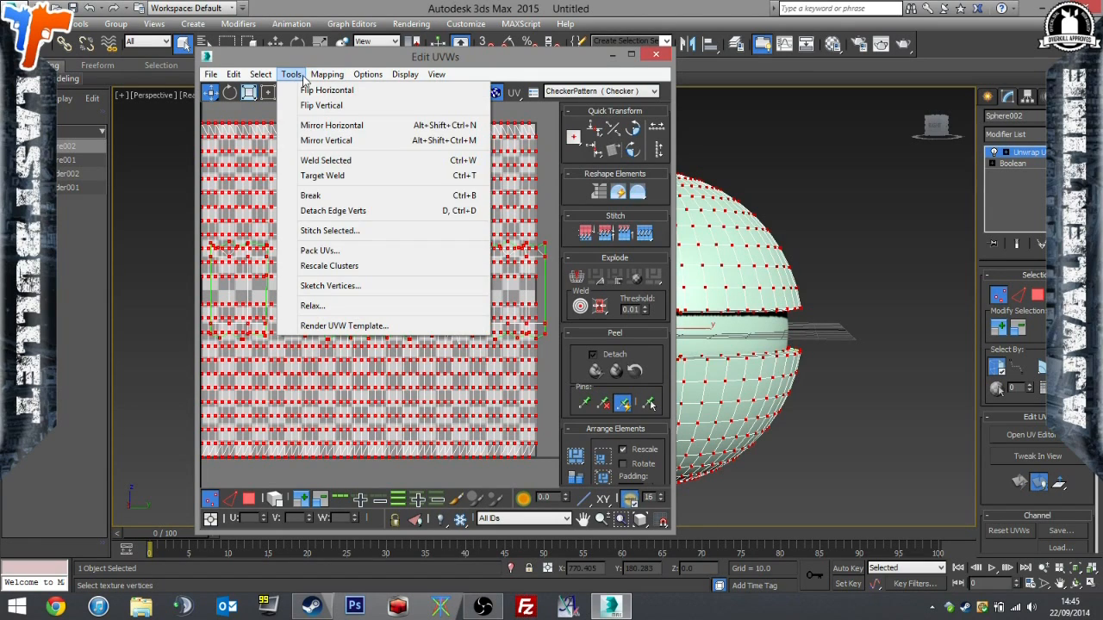
pyautogui.click(326, 250)
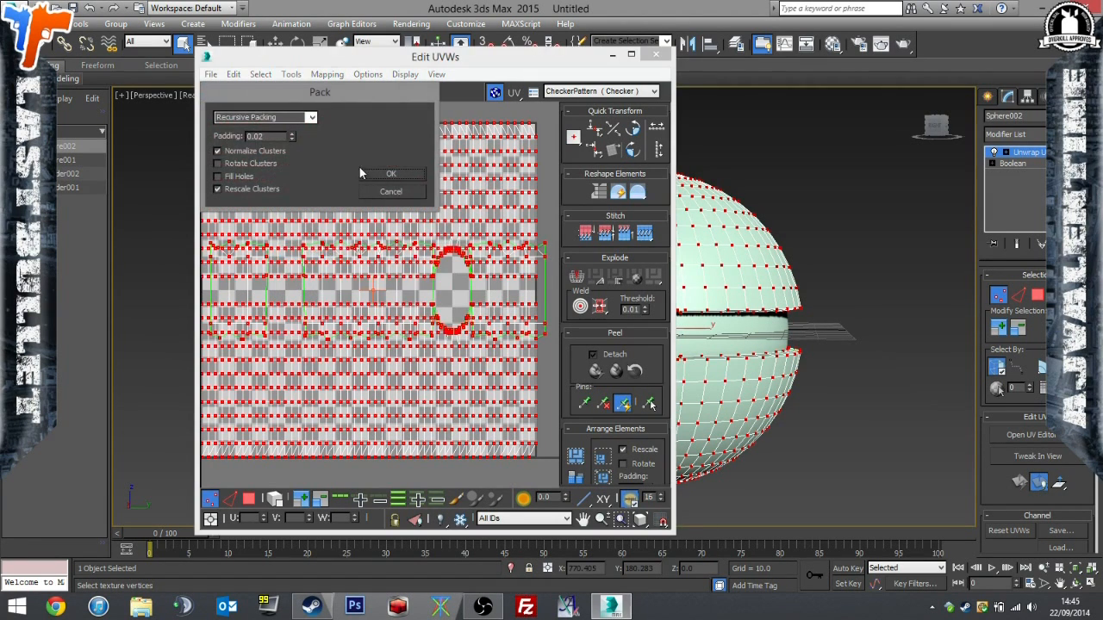
pyautogui.click(392, 175)
pyautogui.scroll(-2, 392, 185)
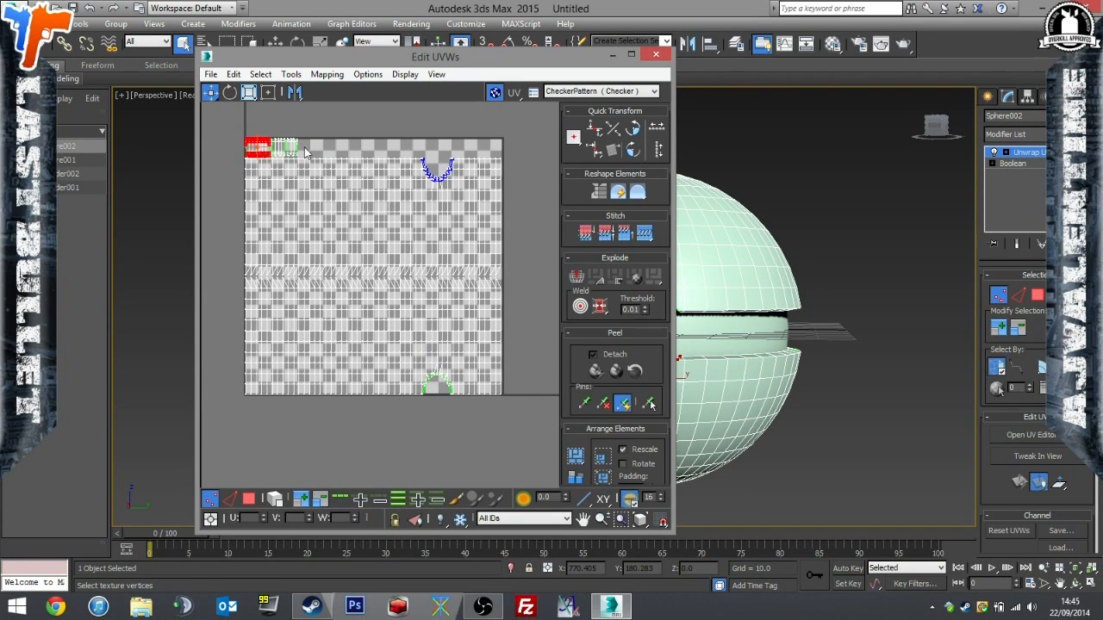
# Scale all the outer shell's UVs to slightly under half size, place them in the tile's lower-right corner and update the map.
pyautogui.hotkey('ctrl', 'a')
pyautogui.click(250, 94)
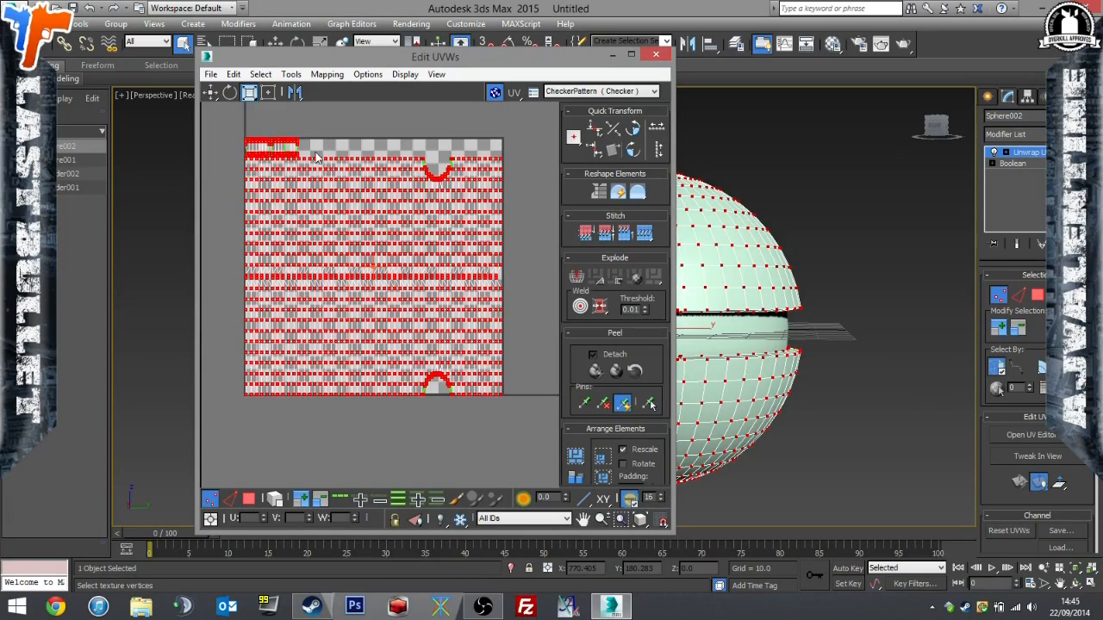
pyautogui.moveTo(285, 153); pyautogui.dragTo(325, 407)
pyautogui.click(216, 98)
pyautogui.moveTo(343, 242); pyautogui.dragTo(405, 298)
pyautogui.click(436, 75)
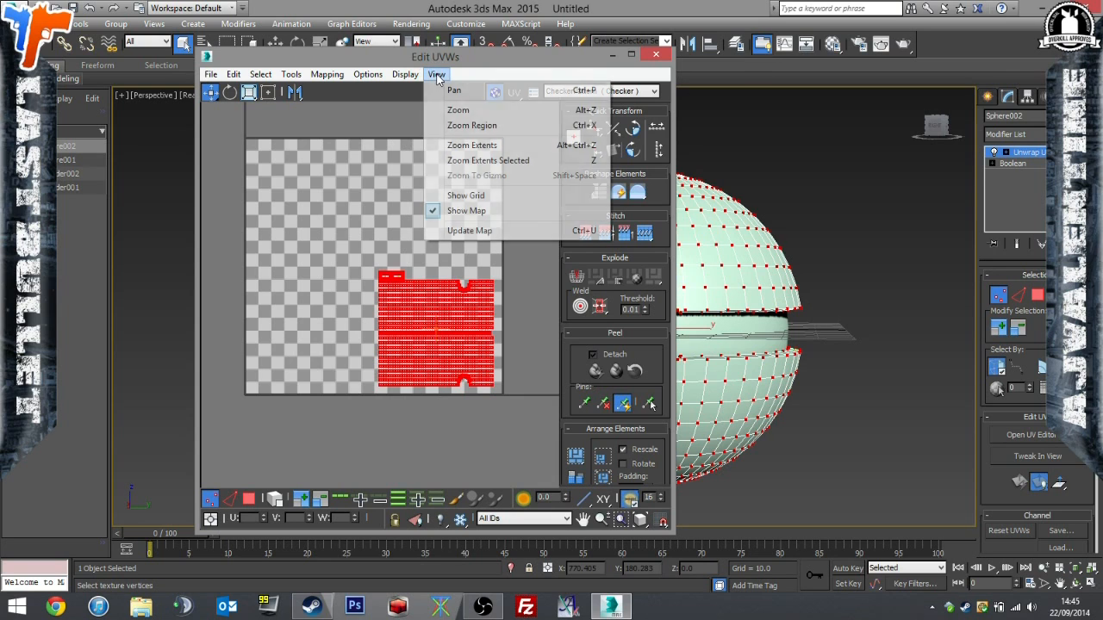
pyautogui.click(469, 231)
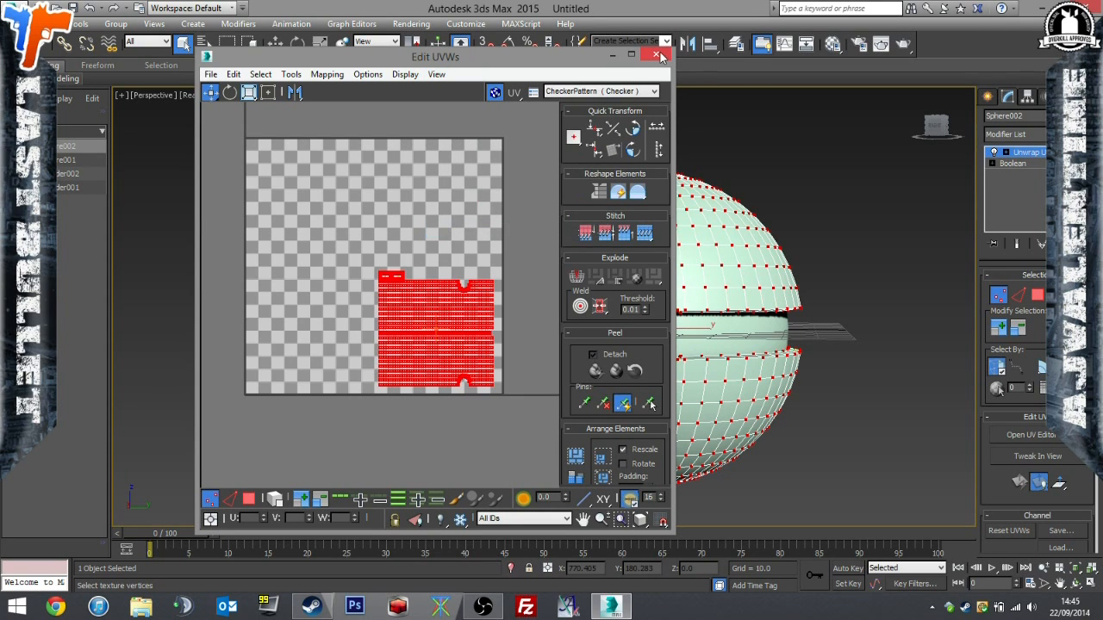
# Apply an Unwrap UVW modifier to the larger button cylinder and open its UVs for editing.
pyautogui.click(660, 55)
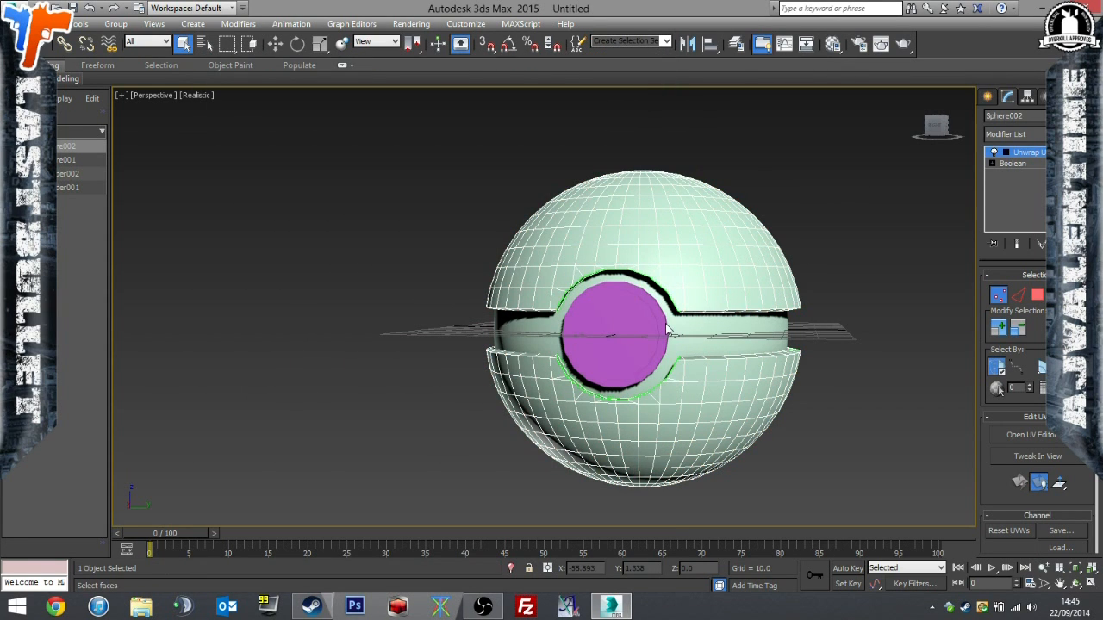
pyautogui.click(1017, 164)
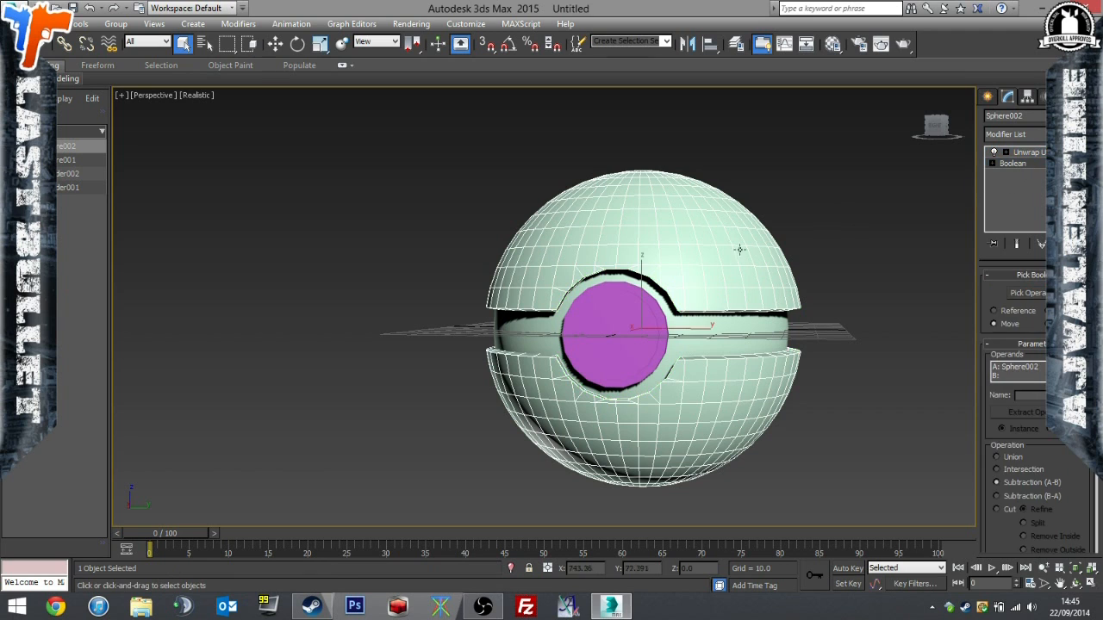
pyautogui.click(666, 325)
pyautogui.click(664, 325)
pyautogui.keyDown('alt'); pyautogui.moveTo(702, 312); pyautogui.dragTo(733, 243, button='middle'); pyautogui.keyUp('alt')
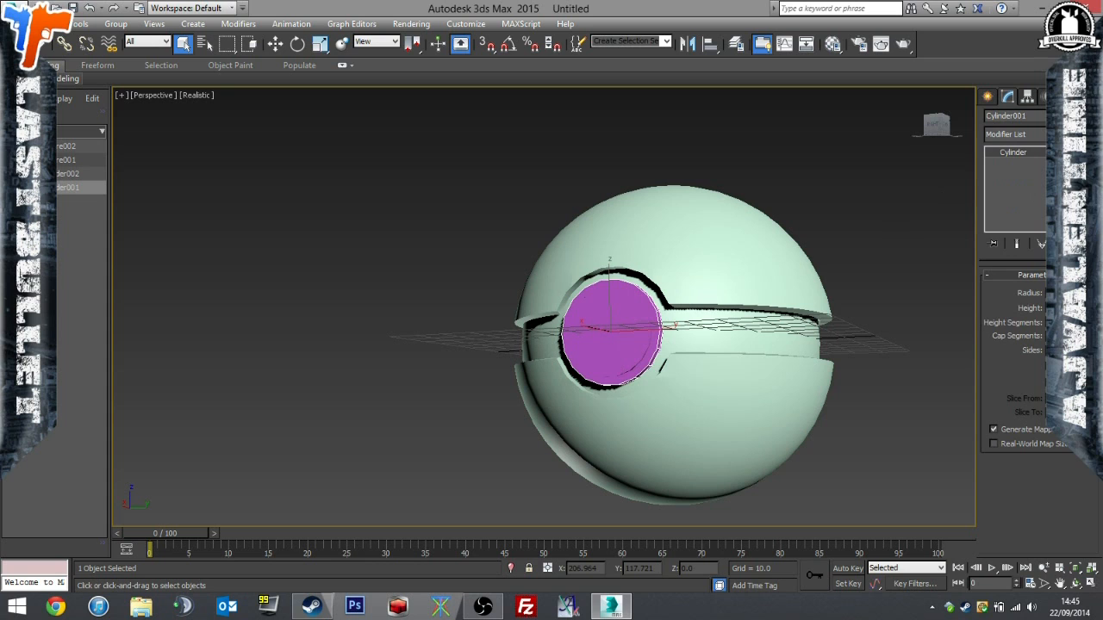
pyautogui.click(1015, 133)
pyautogui.scroll(-10, 1017, 358)
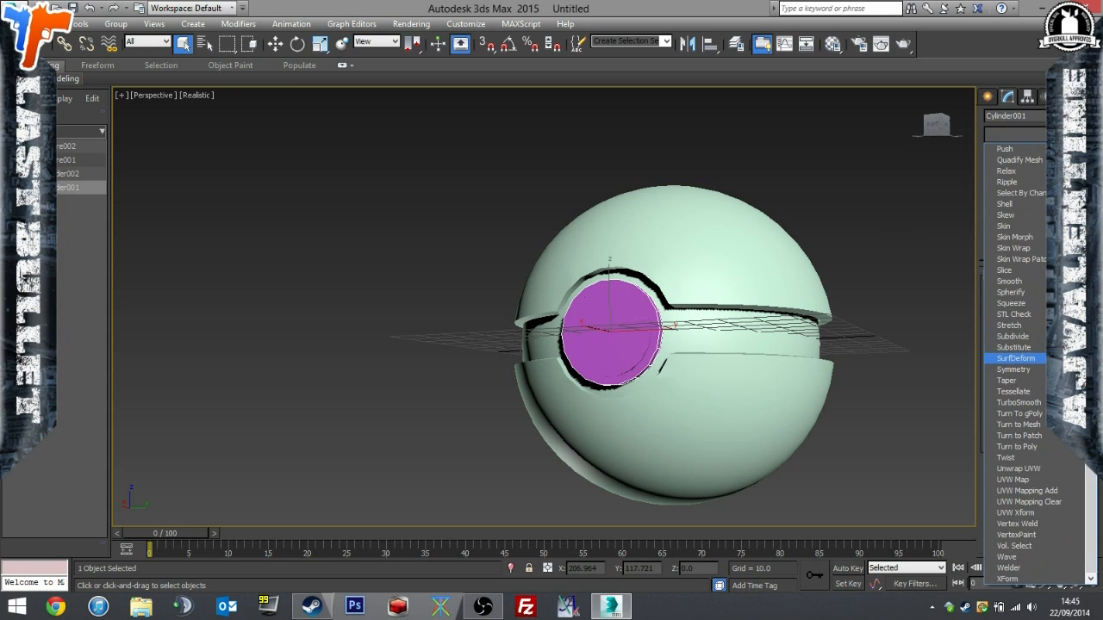
pyautogui.click(1046, 468)
pyautogui.click(1048, 437)
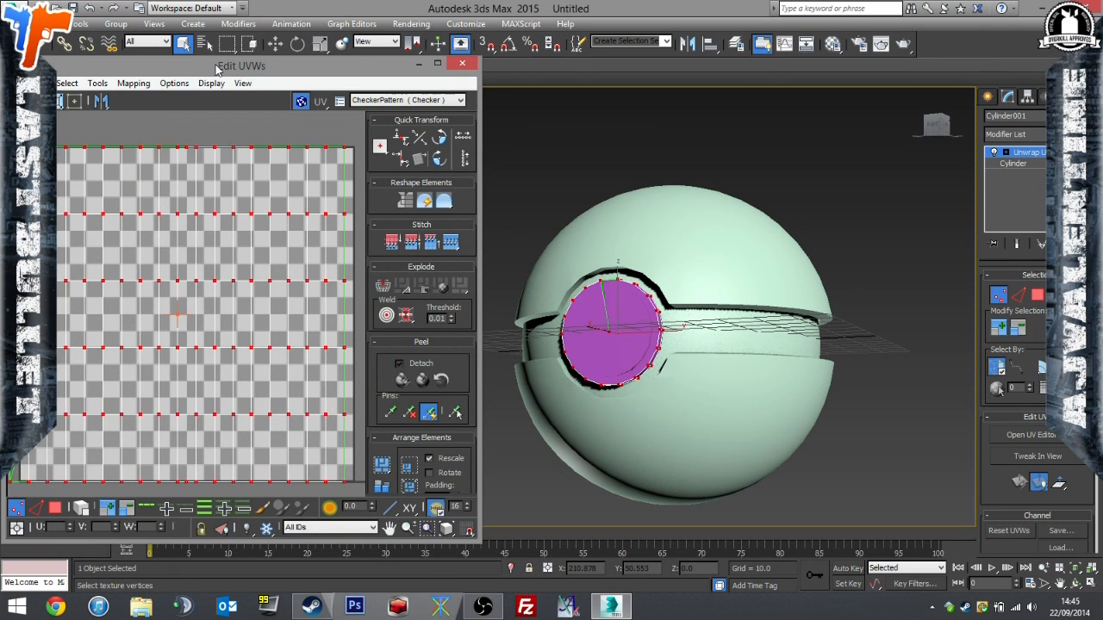
# Scale the larger button cylinder's UVs to about 40%, place them in the UV tile's upper-left corner and update the map.
pyautogui.moveTo(216, 64); pyautogui.dragTo(301, 58)
pyautogui.click(140, 95)
pyautogui.moveTo(252, 145); pyautogui.dragTo(240, 452)
pyautogui.click(101, 96)
pyautogui.moveTo(289, 231); pyautogui.dragTo(222, 160)
pyautogui.click(327, 77)
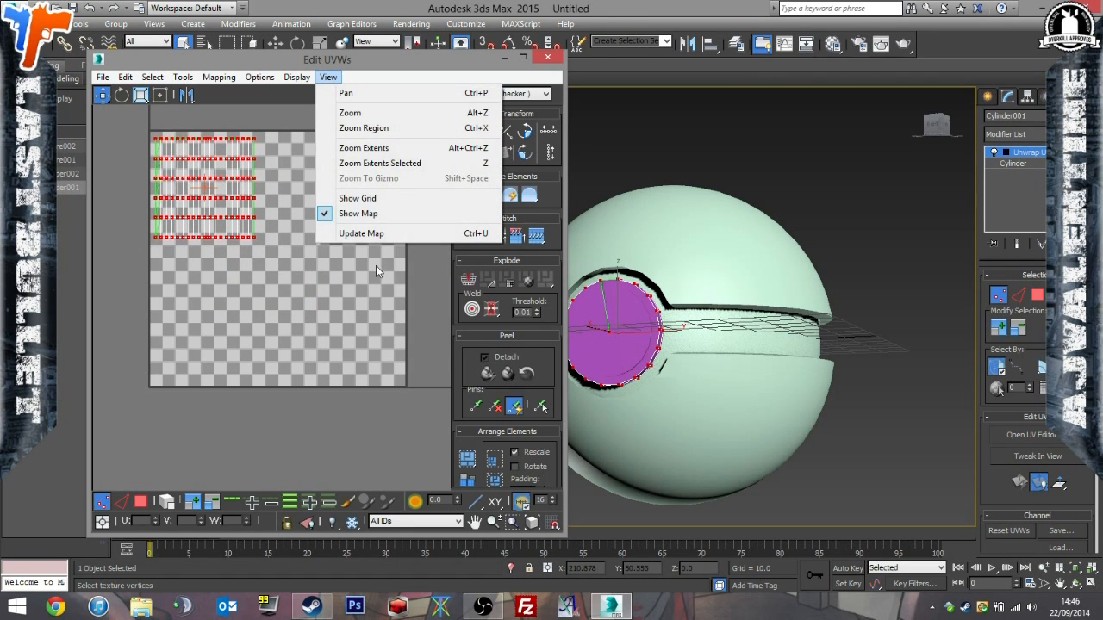
pyautogui.click(381, 233)
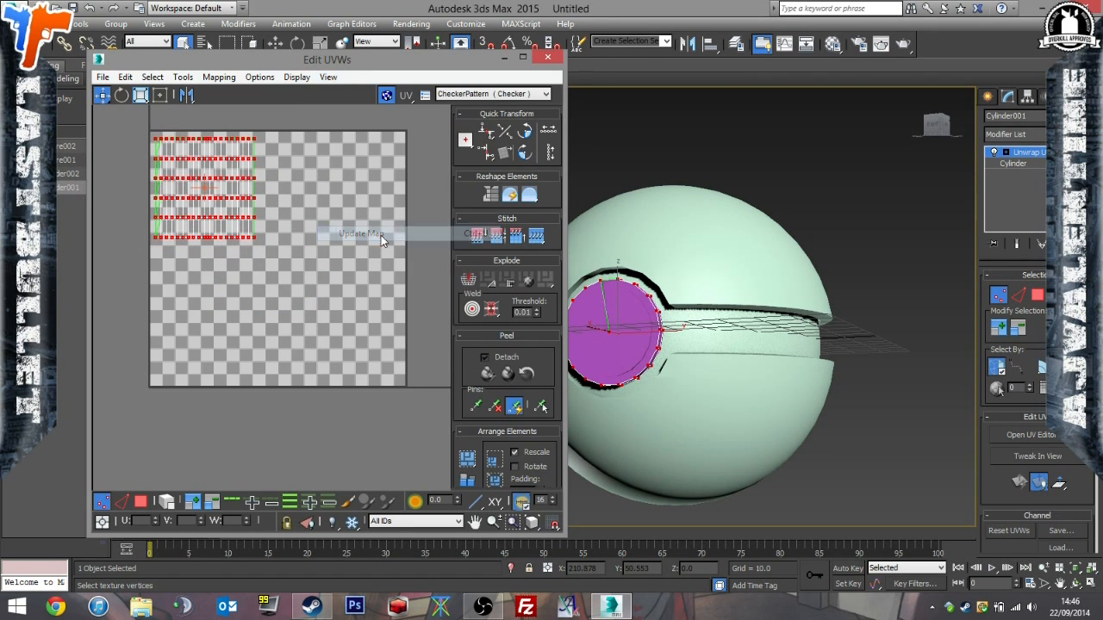
pyautogui.click(547, 57)
# Apply an Unwrap UVW modifier to the smaller inner button cylinder and open its UVs for editing.
pyautogui.click(641, 313)
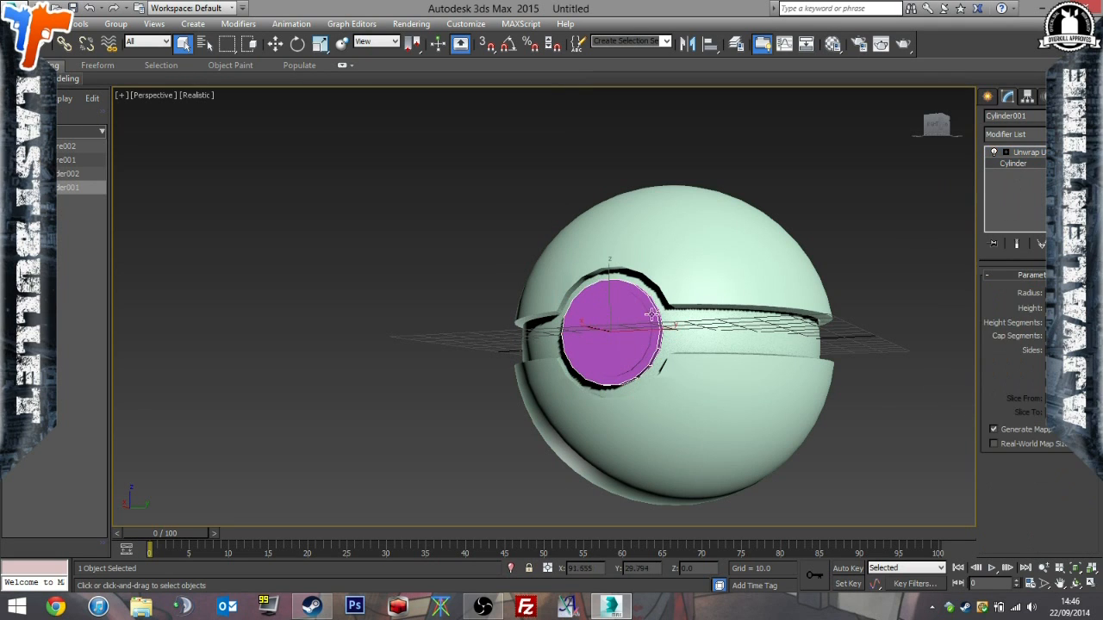
pyautogui.click(1008, 134)
pyautogui.scroll(-10, 1026, 285)
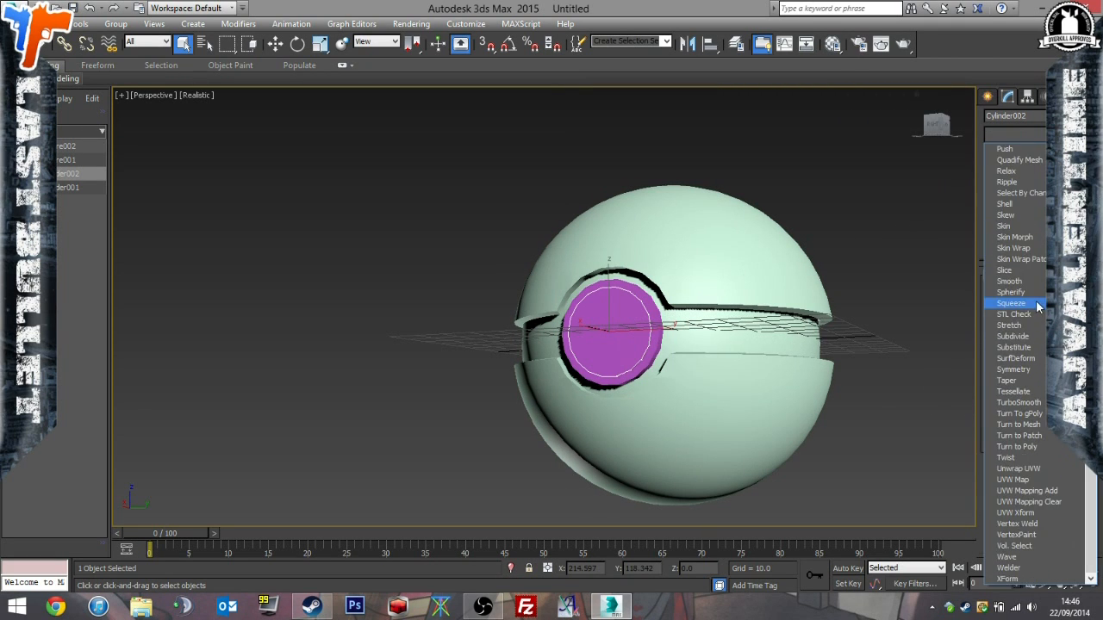
pyautogui.click(1030, 467)
pyautogui.click(1034, 435)
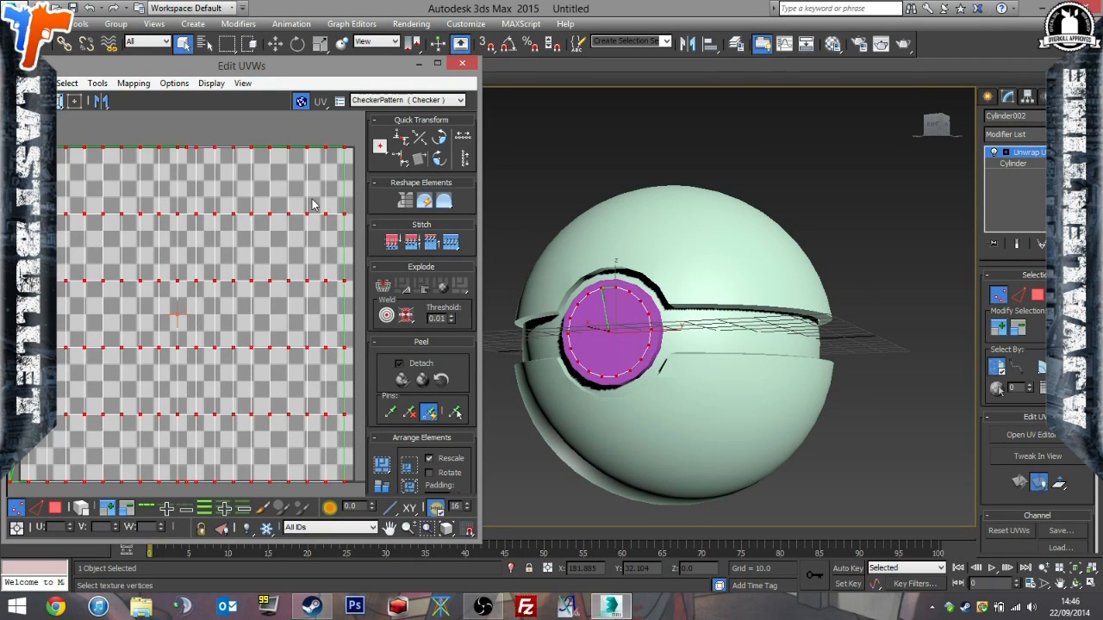
# Scale the smaller button cylinder's UVs to about 40%, place them in the UV tile's upper-right corner and update the map.
pyautogui.moveTo(187, 146); pyautogui.dragTo(206, 497)
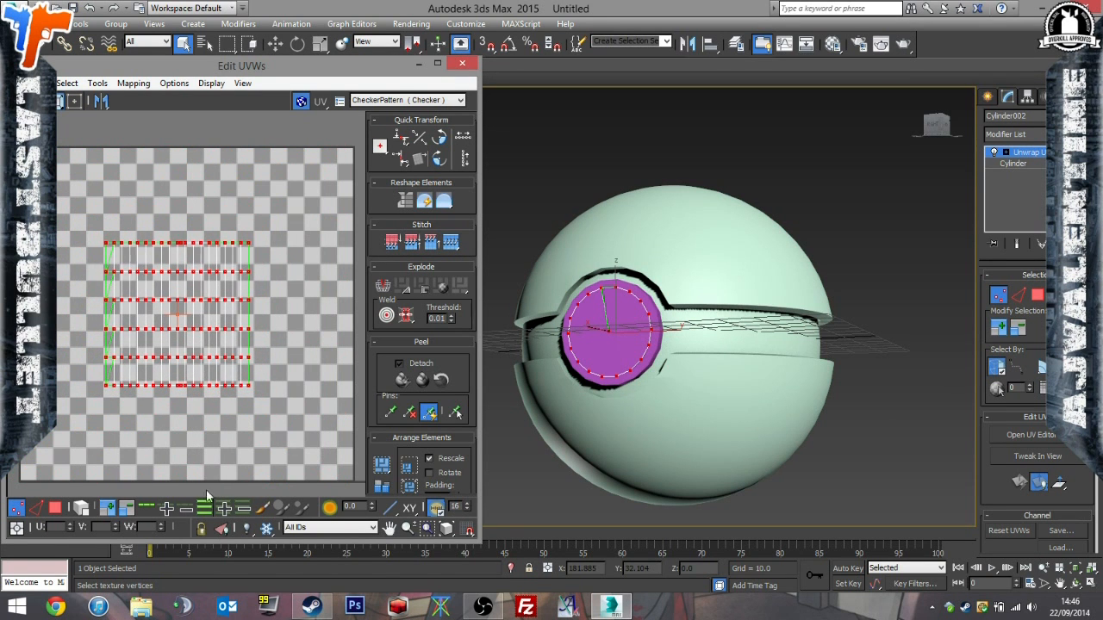
pyautogui.moveTo(164, 240); pyautogui.dragTo(264, 156)
pyautogui.click(17, 101)
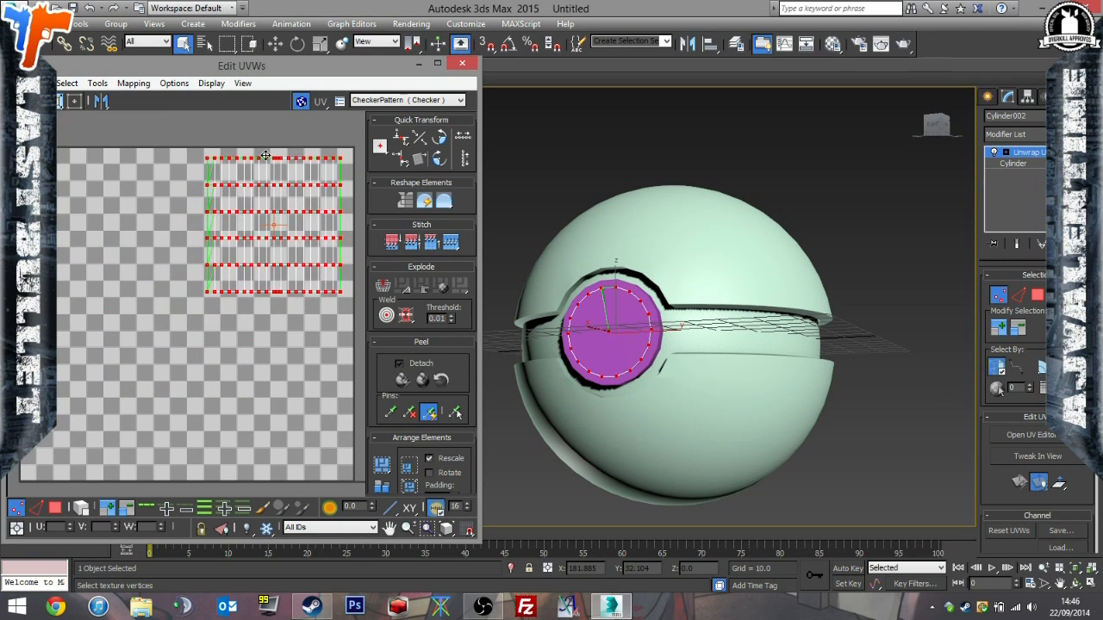
pyautogui.click(242, 83)
pyautogui.click(293, 241)
pyautogui.click(461, 64)
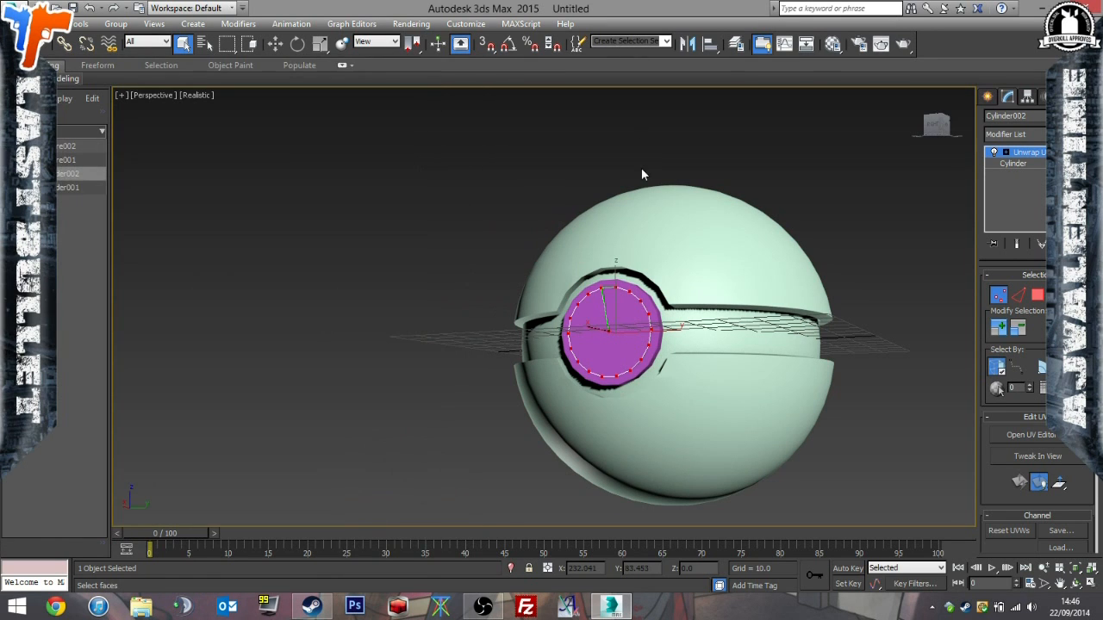
pyautogui.click(1001, 166)
pyautogui.click(881, 201)
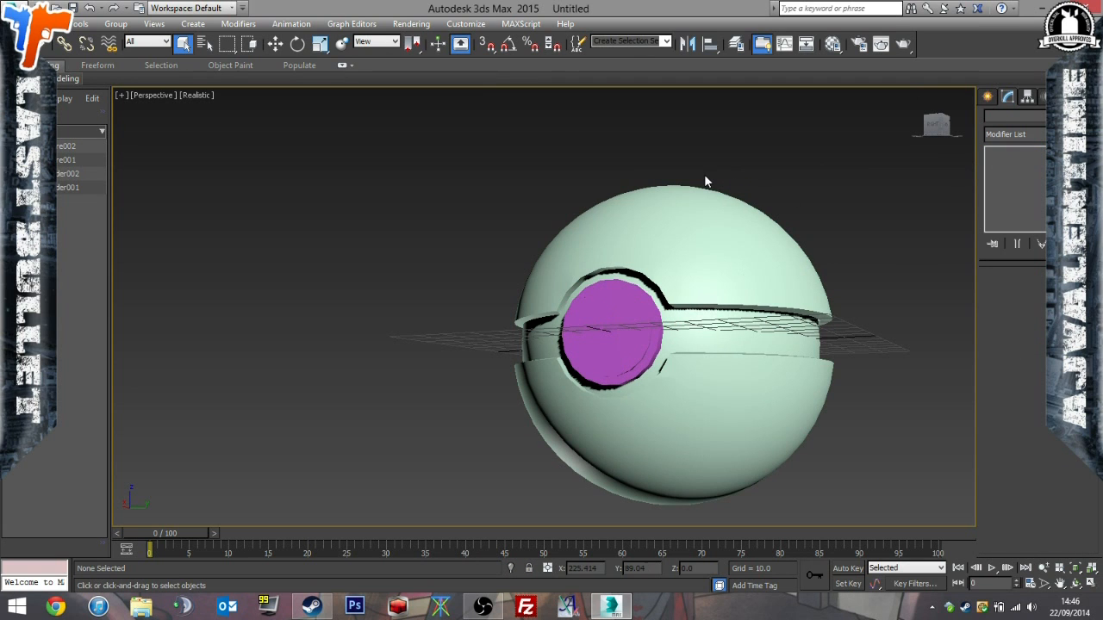
# Apply one shared Unwrap UVW modifier to all four objects and update the map of their combined UVs.
pyautogui.hotkey('ctrl', 'a')
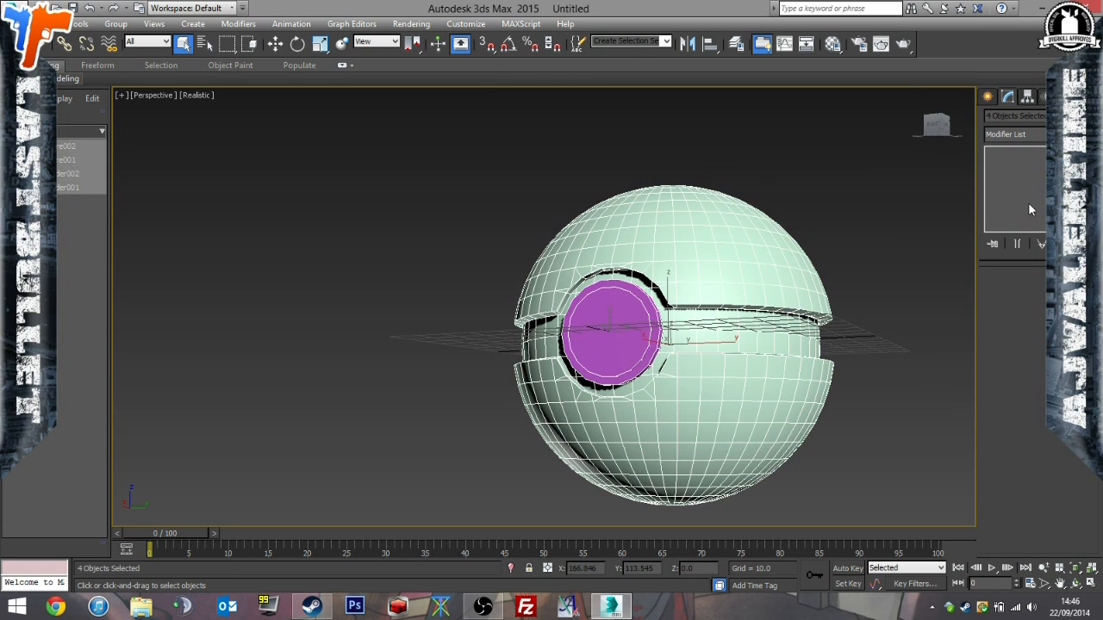
pyautogui.click(1015, 133)
pyautogui.scroll(-10, 1034, 413)
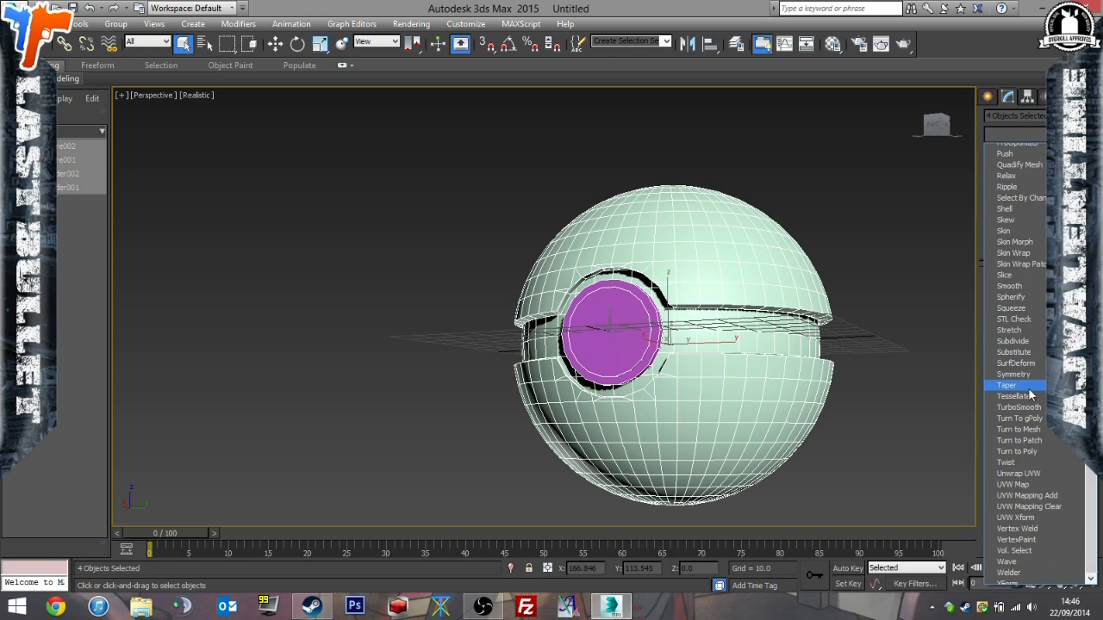
pyautogui.click(1042, 469)
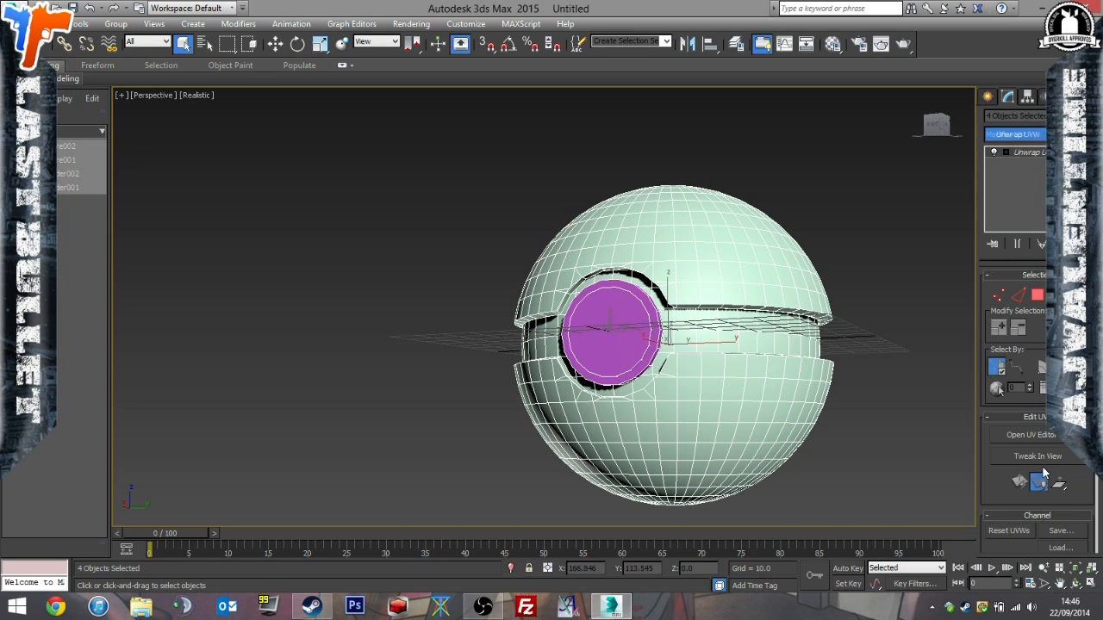
pyautogui.click(1027, 435)
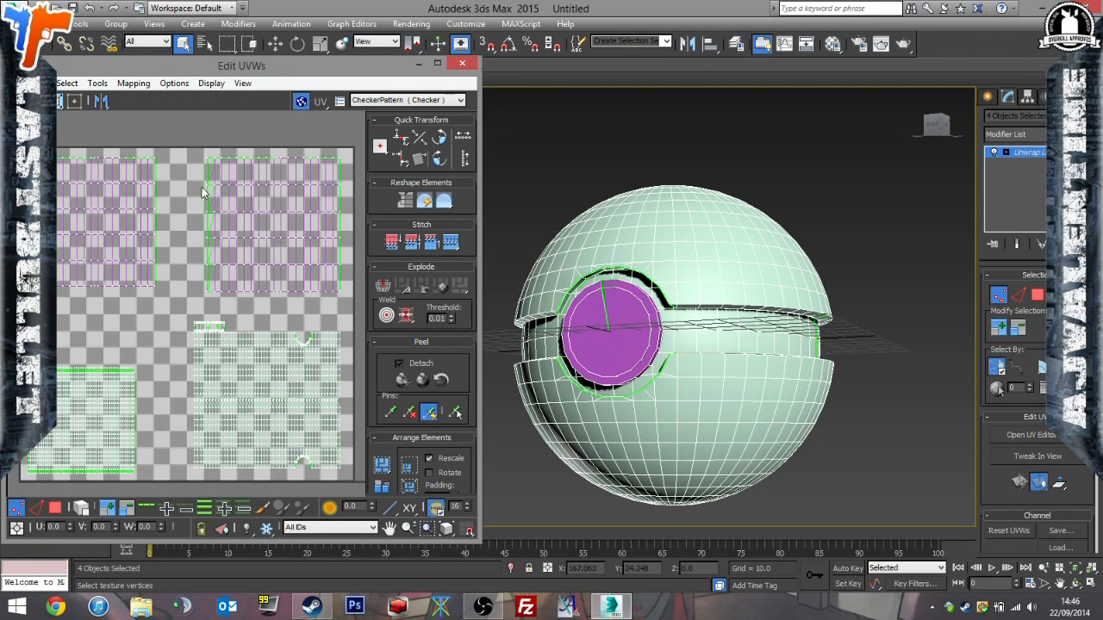
pyautogui.click(243, 82)
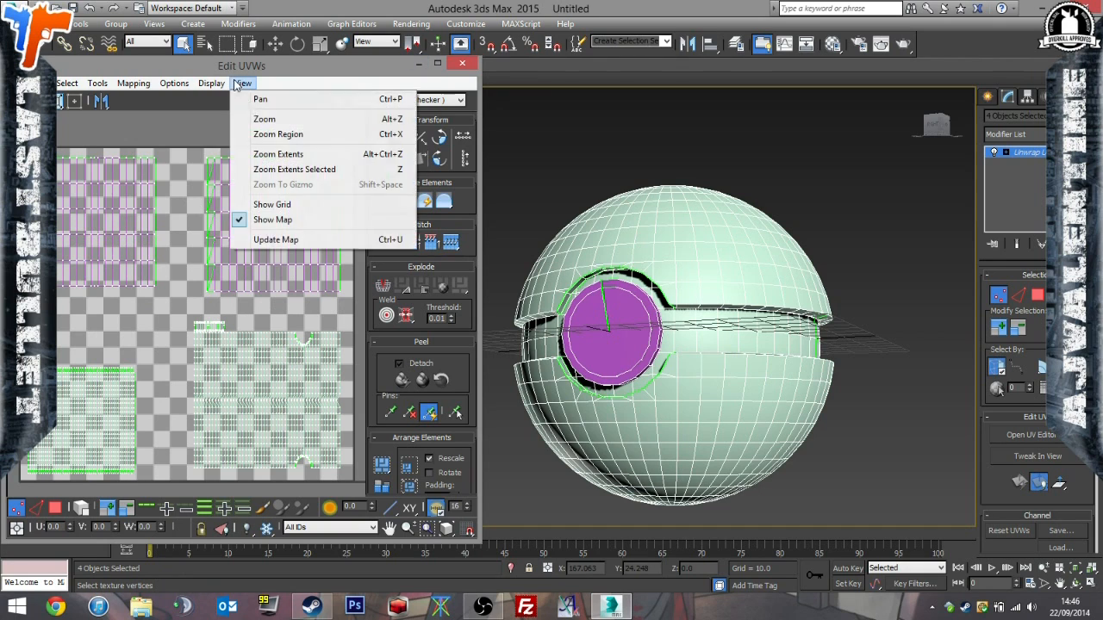
pyautogui.click(276, 240)
pyautogui.click(463, 64)
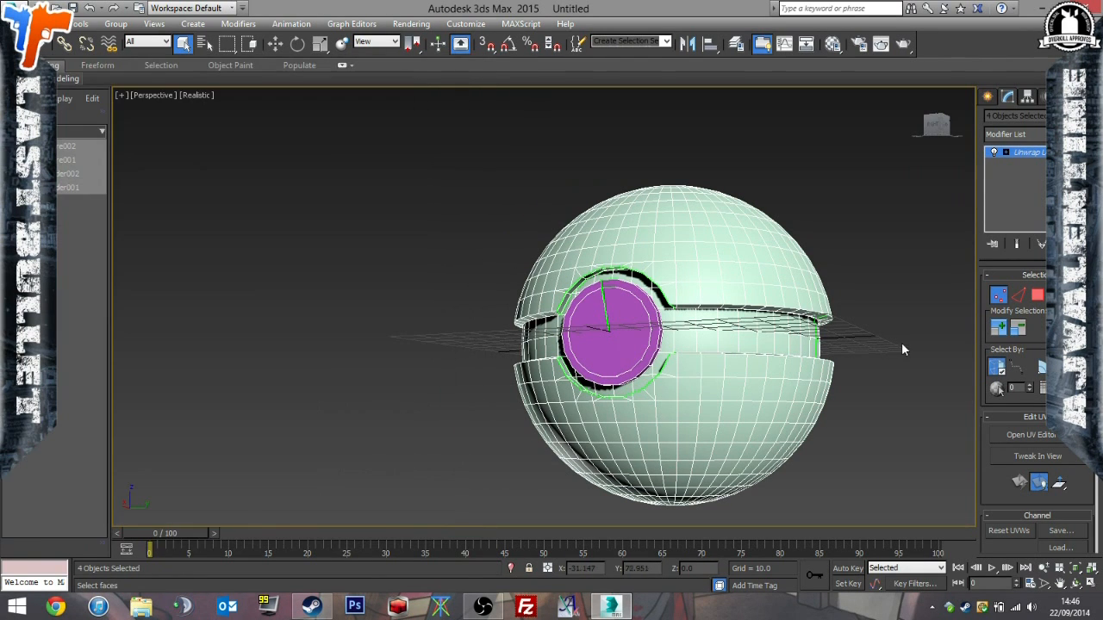
# Delete the shared Unwrap UVW modifier from the four objects and select only the inner sphere.
pyautogui.click(937, 125)
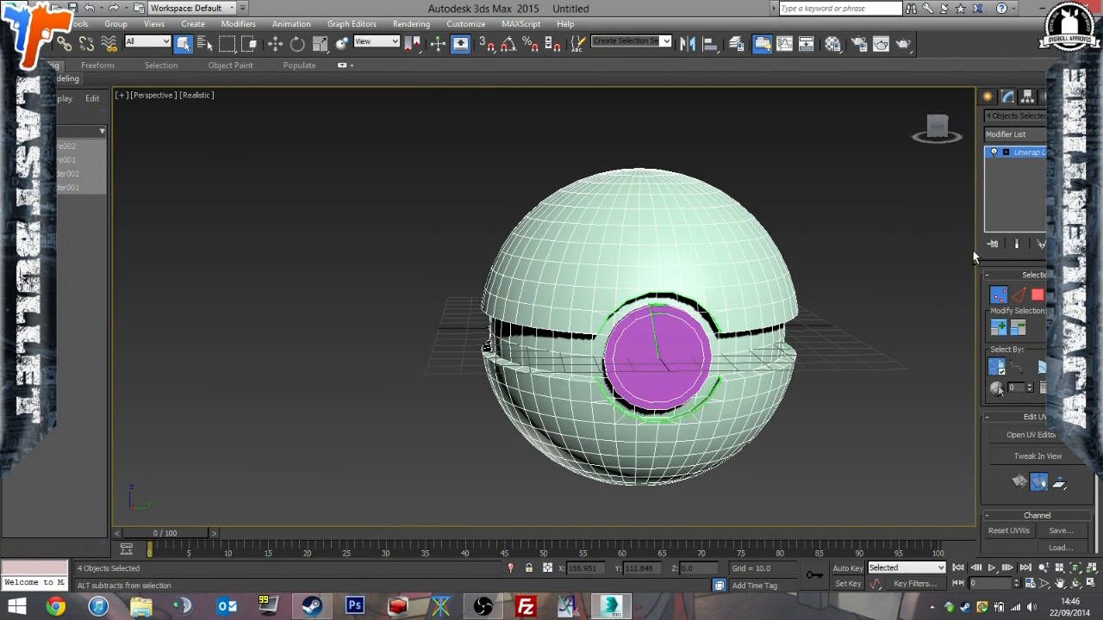
pyautogui.rightClick(1016, 152)
pyautogui.click(949, 176)
pyautogui.click(873, 269)
pyautogui.keyDown('alt'); pyautogui.moveTo(873, 268); pyautogui.dragTo(756, 372, button='middle'); pyautogui.keyUp('alt')
pyautogui.click(852, 352)
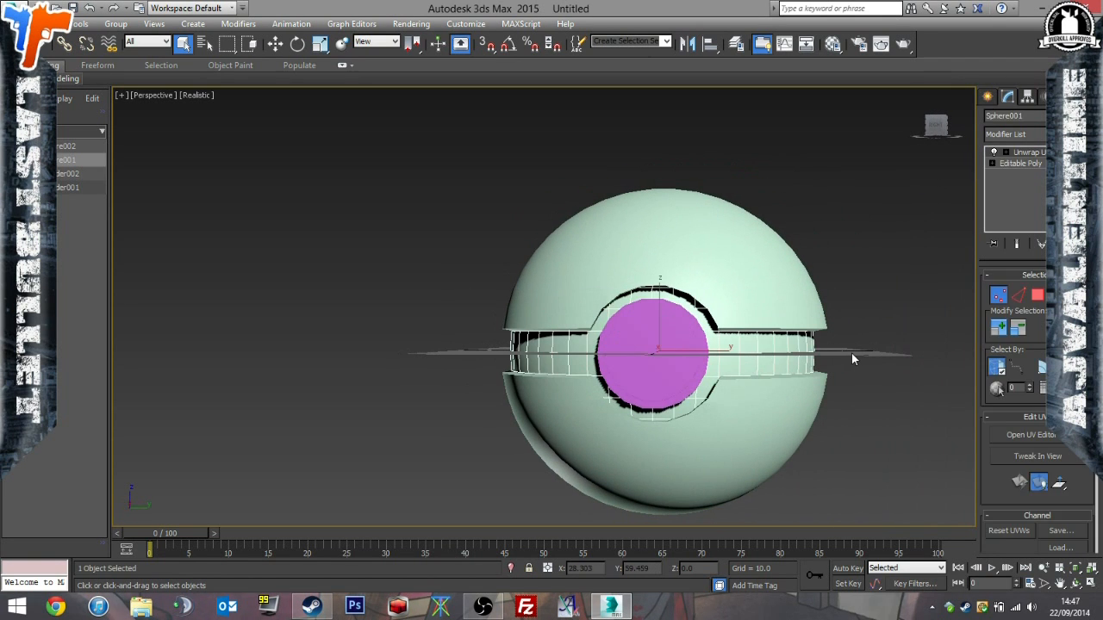
pyautogui.hotkey('ctrl', 'a')
pyautogui.click(718, 359)
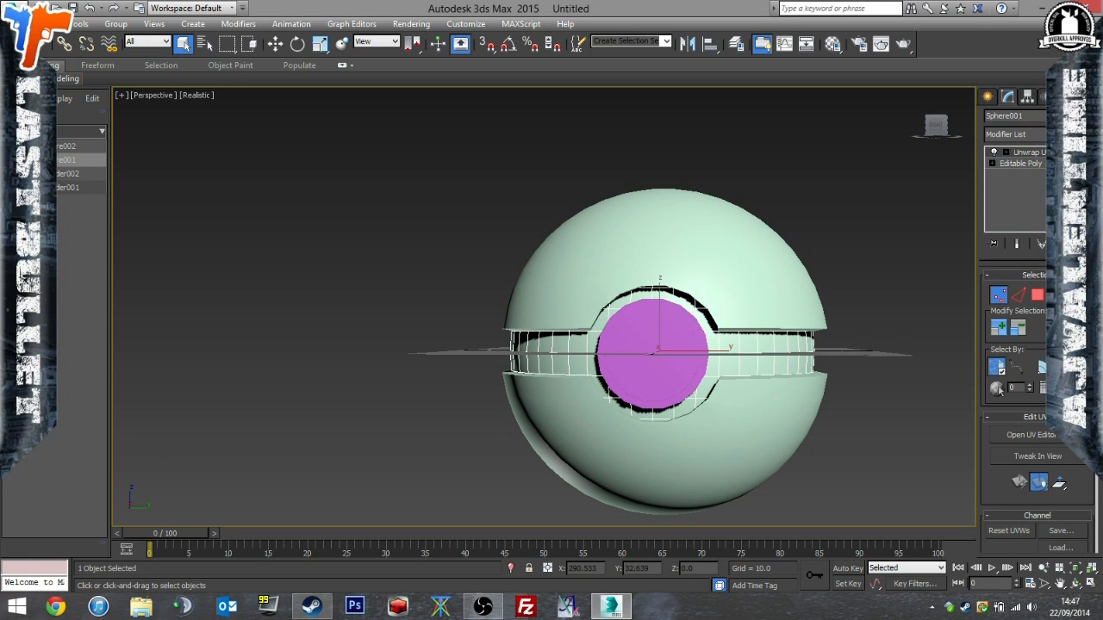
pyautogui.click(987, 97)
pyautogui.click(1007, 97)
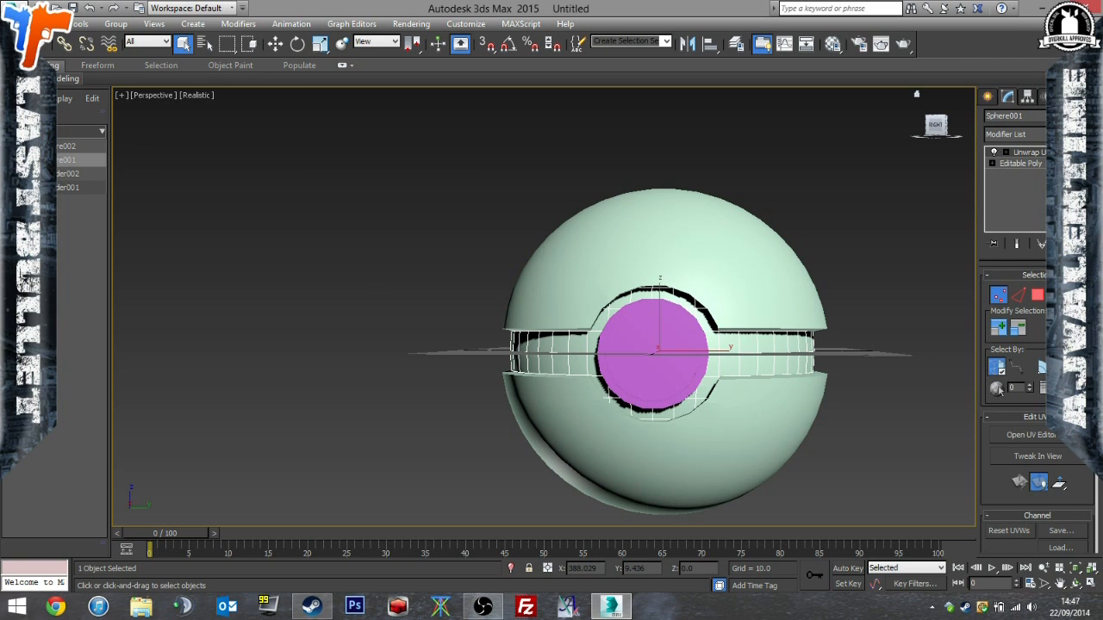
pyautogui.scroll(-5, 1010, 452)
pyautogui.scroll(5, 1013, 424)
pyautogui.click(988, 98)
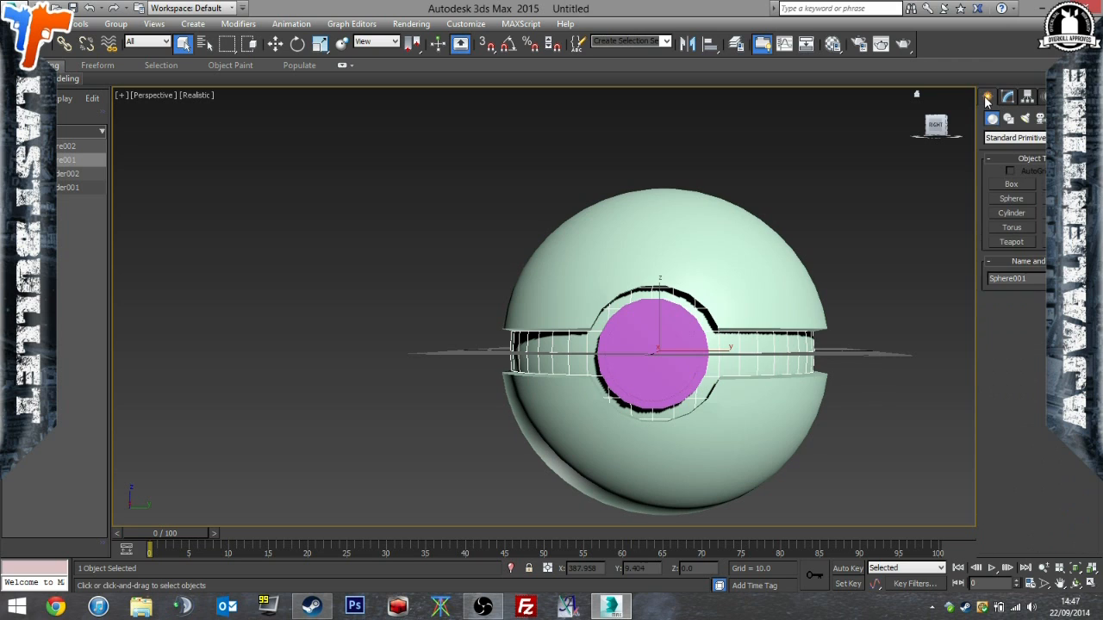
pyautogui.click(1007, 97)
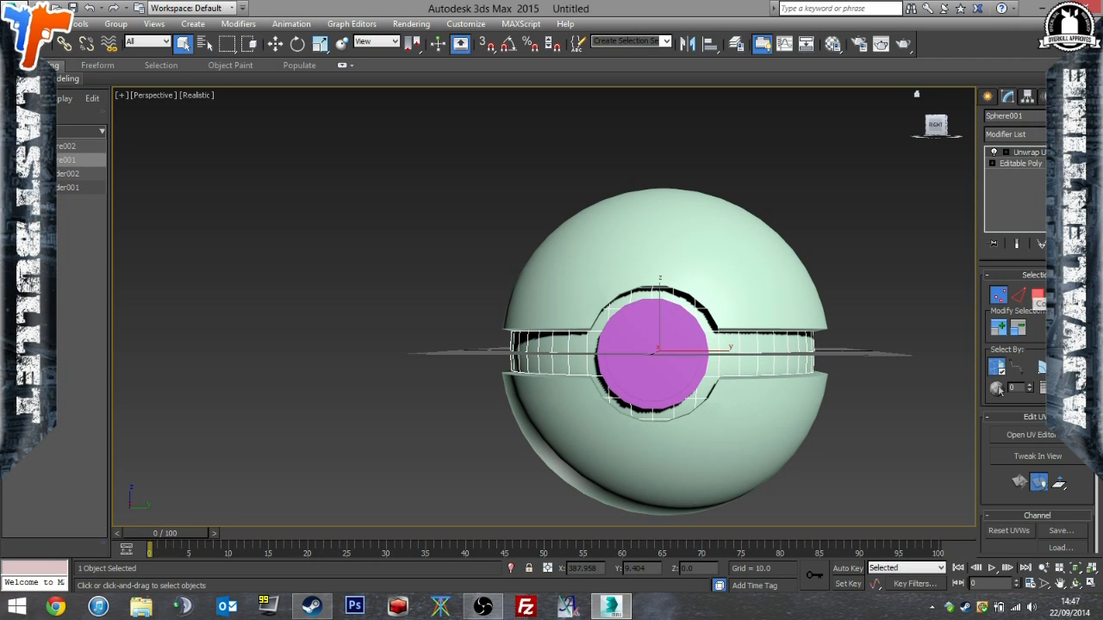
# Attach both button cylinders and the outer shell to the inner sphere at its Editable Poly level.
pyautogui.scroll(-3, 1013, 414)
pyautogui.click(1020, 164)
pyautogui.scroll(-5, 1034, 409)
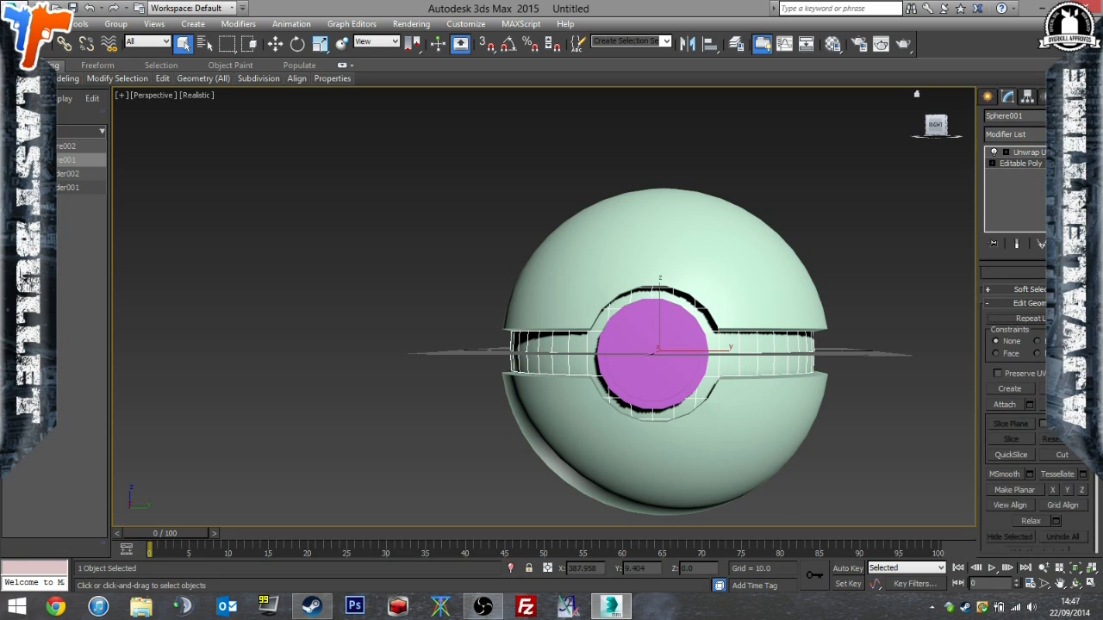
pyautogui.click(1030, 393)
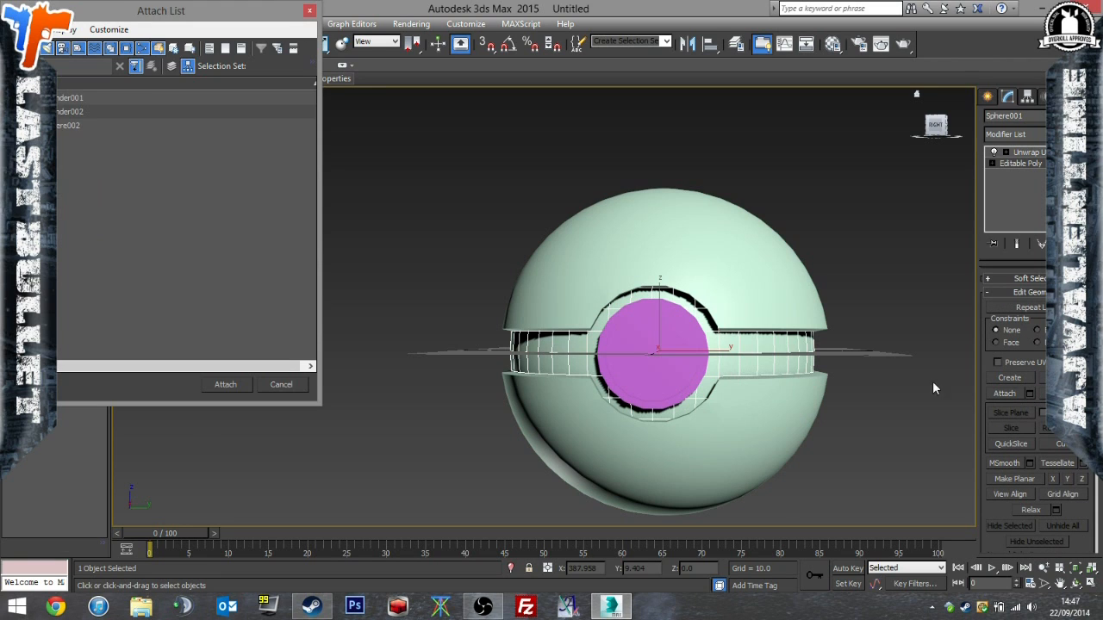
pyautogui.moveTo(73, 102); pyautogui.dragTo(118, 181)
pyautogui.click(227, 382)
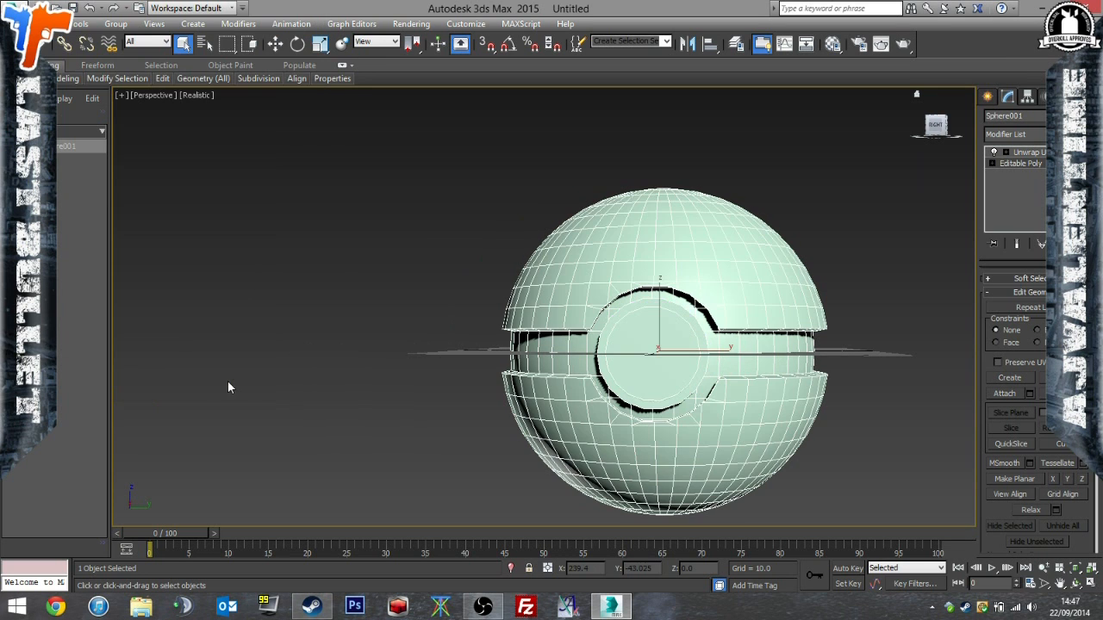
# Open the attached model's Unwrap UVW layout and examine how the parts' UVs are arranged.
pyautogui.click(174, 310)
pyautogui.click(580, 312)
pyautogui.keyDown('alt'); pyautogui.moveTo(580, 312); pyautogui.dragTo(601, 322, button='middle'); pyautogui.keyUp('alt')
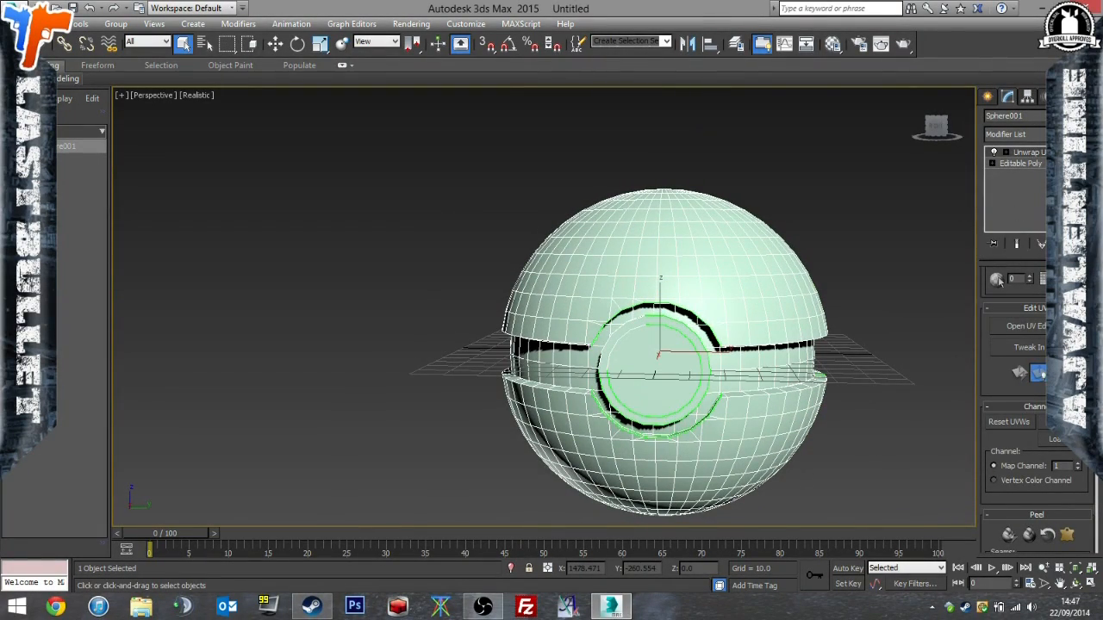
pyautogui.click(1025, 326)
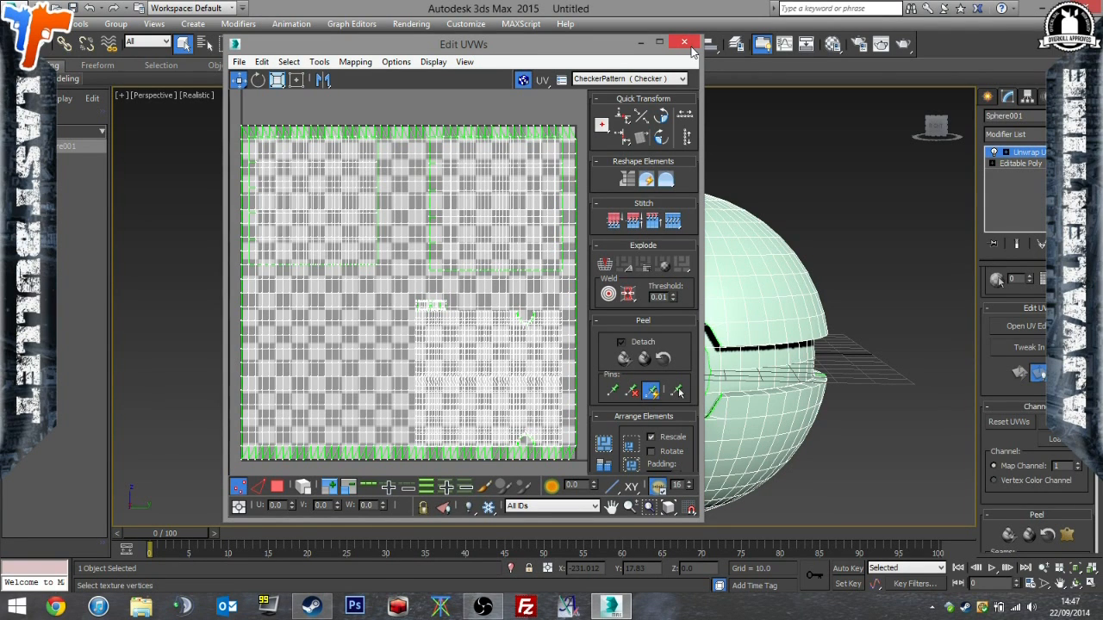
pyautogui.click(685, 43)
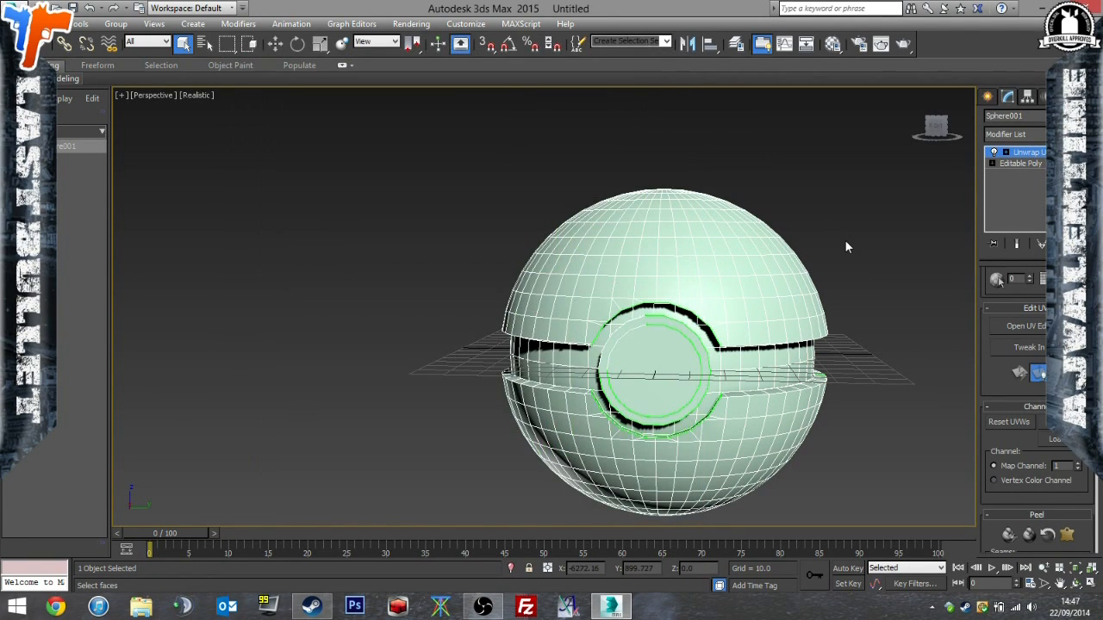
pyautogui.click(896, 290)
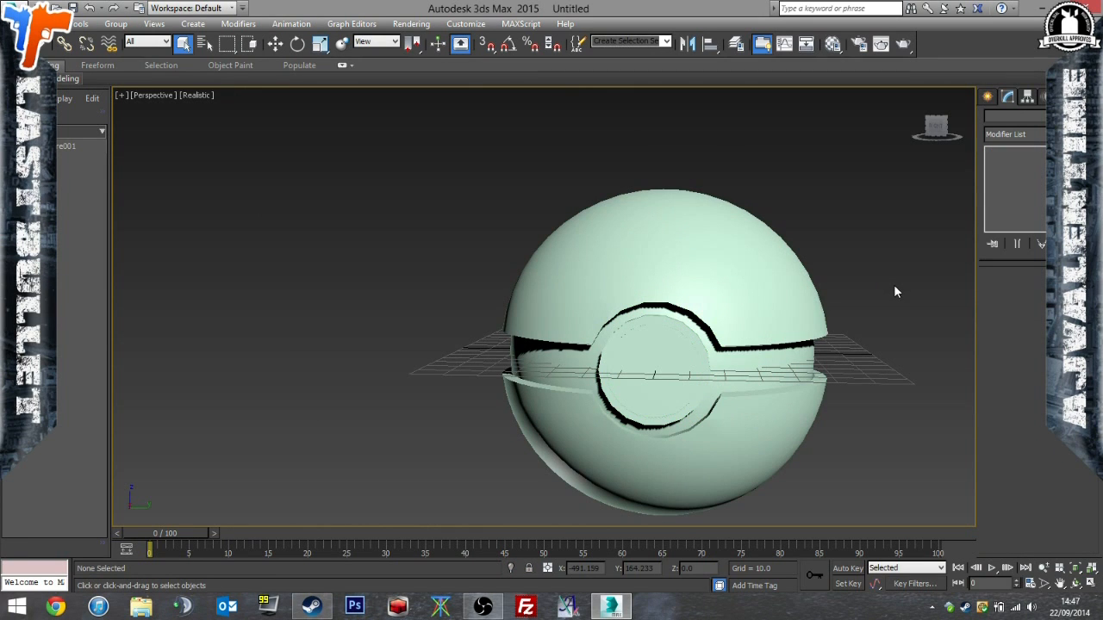
# Undo attaching the button cylinders and the outer shell to the inner sphere.
pyautogui.click(716, 286)
pyautogui.hotkey('ctrl', 'z')
pyautogui.hotkey('ctrl', 'z')
pyautogui.hotkey('ctrl', 'z')
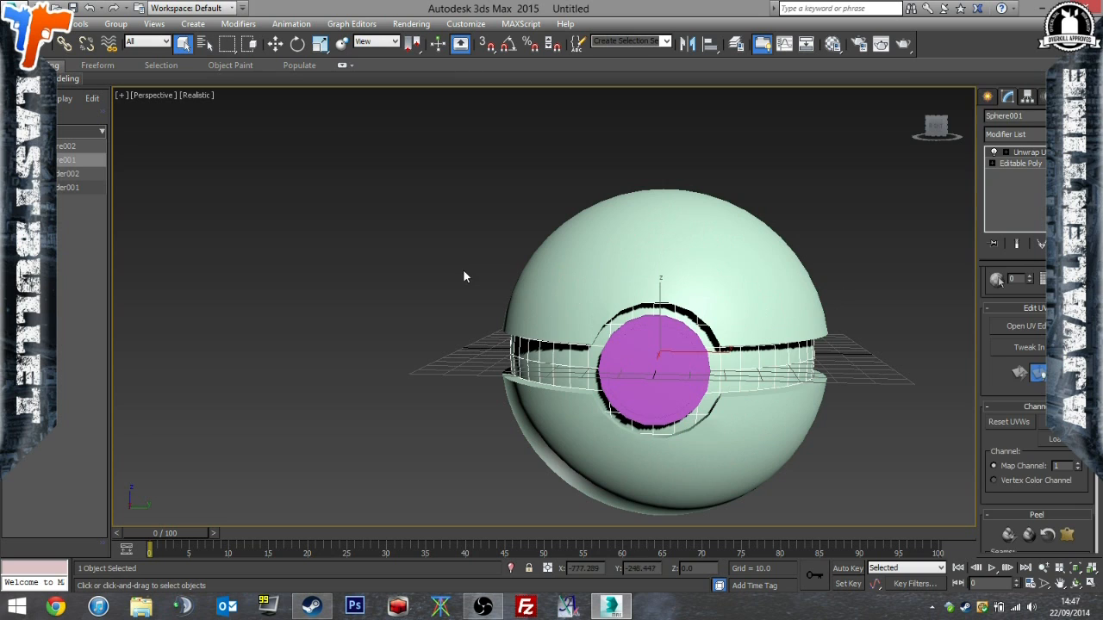
# Scale the inner sphere's UVs down to under half the tile, move them into its lower-left corner and update the map.
pyautogui.click(464, 272)
pyautogui.hotkey('ctrl', 'a')
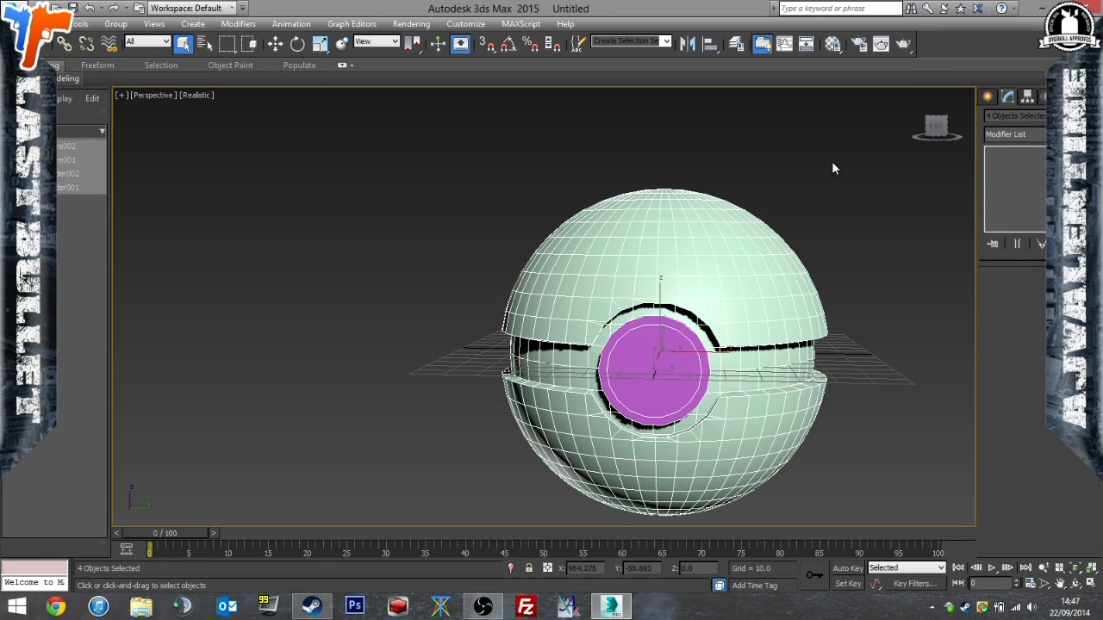
pyautogui.click(738, 362)
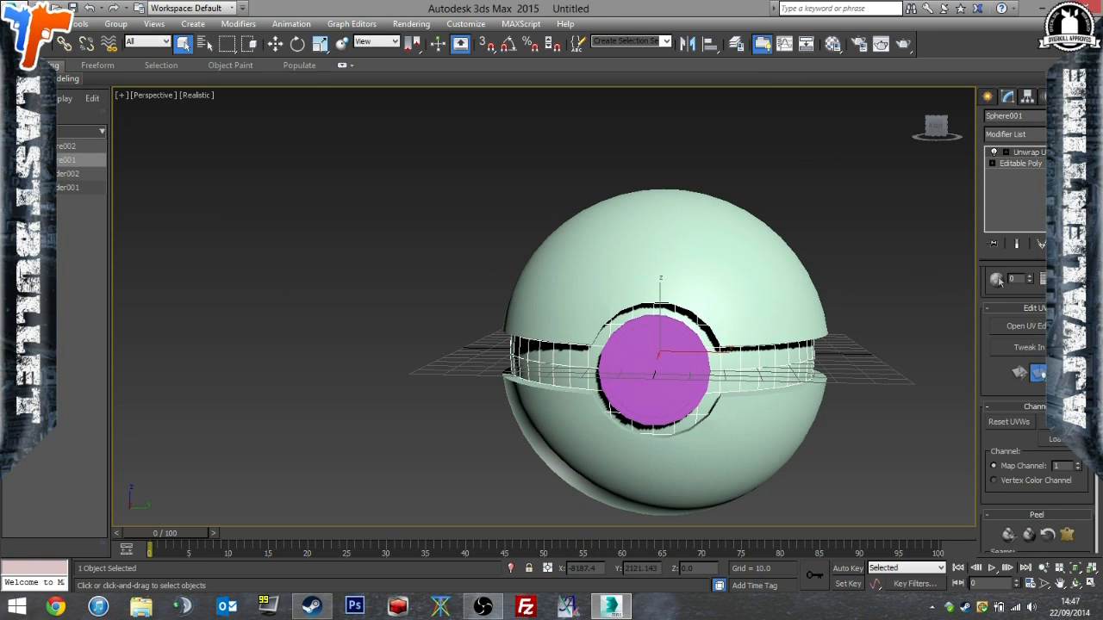
pyautogui.click(1025, 326)
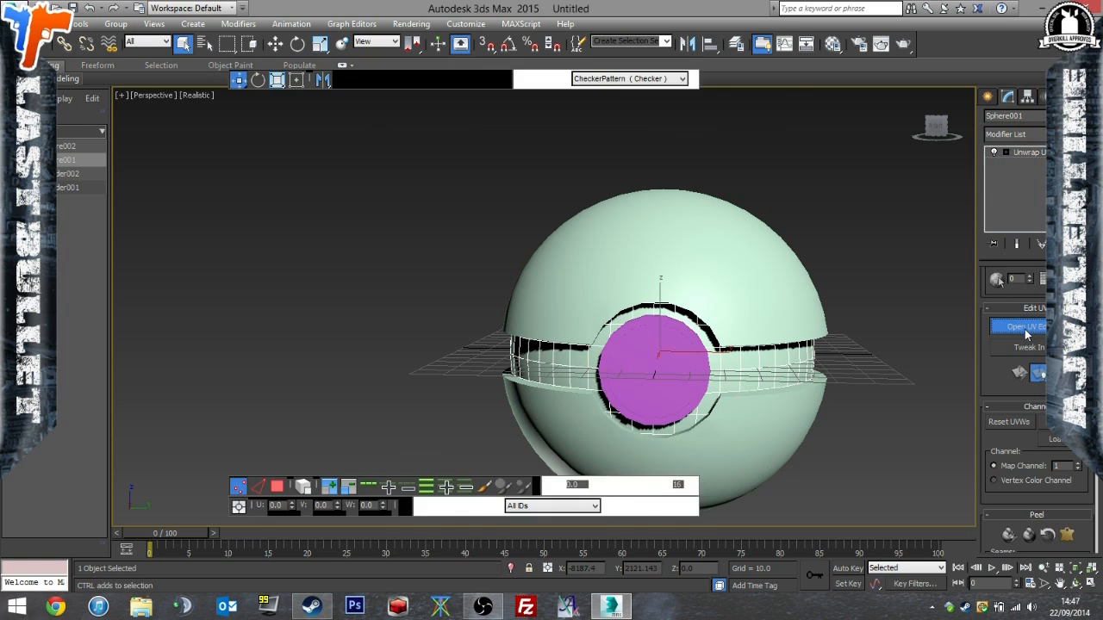
pyautogui.click(280, 80)
pyautogui.moveTo(358, 155); pyautogui.dragTo(409, 449)
pyautogui.click(238, 79)
pyautogui.moveTo(392, 273); pyautogui.dragTo(305, 360)
pyautogui.click(465, 62)
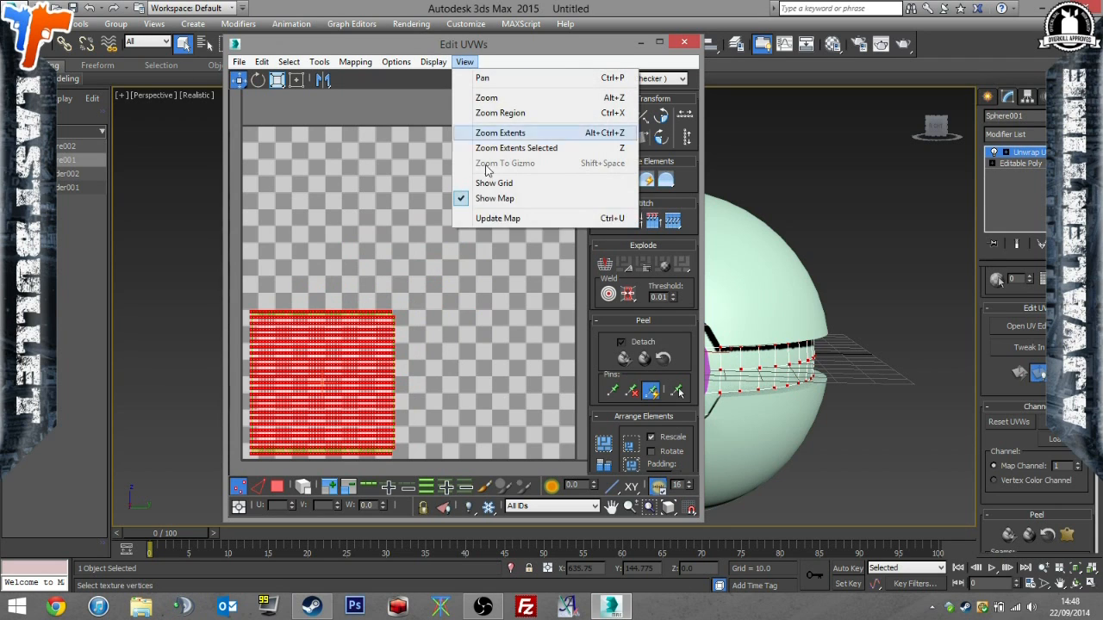
pyautogui.click(497, 218)
pyautogui.click(683, 43)
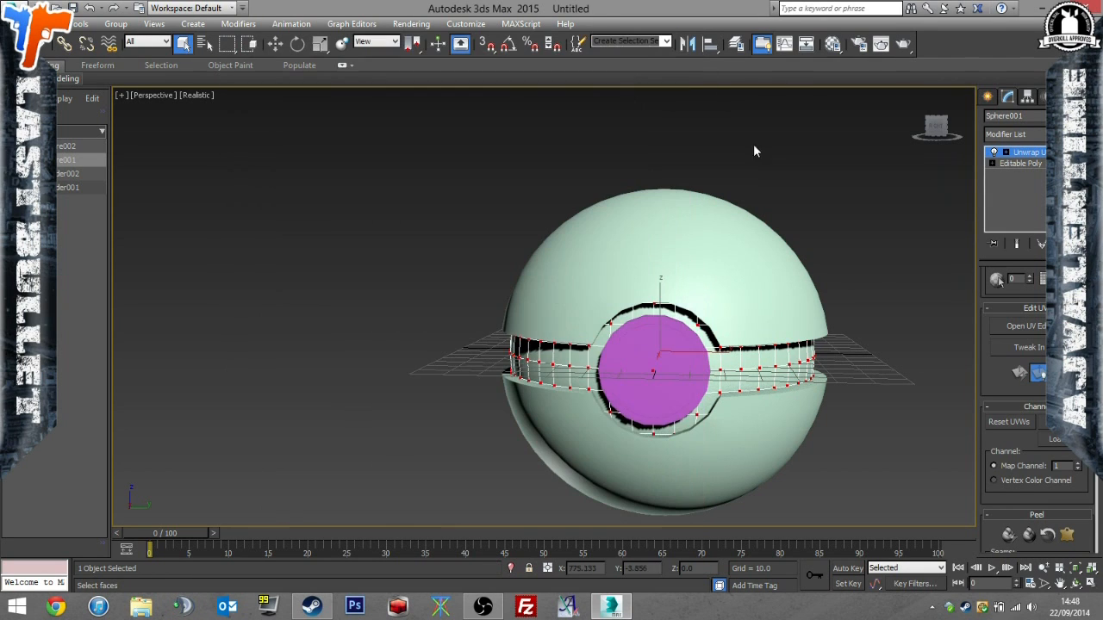
# Open the outer shell's Unwrap UVW layout and examine where its UVs sit in the tile.
pyautogui.click(1034, 164)
pyautogui.click(794, 254)
pyautogui.click(1033, 134)
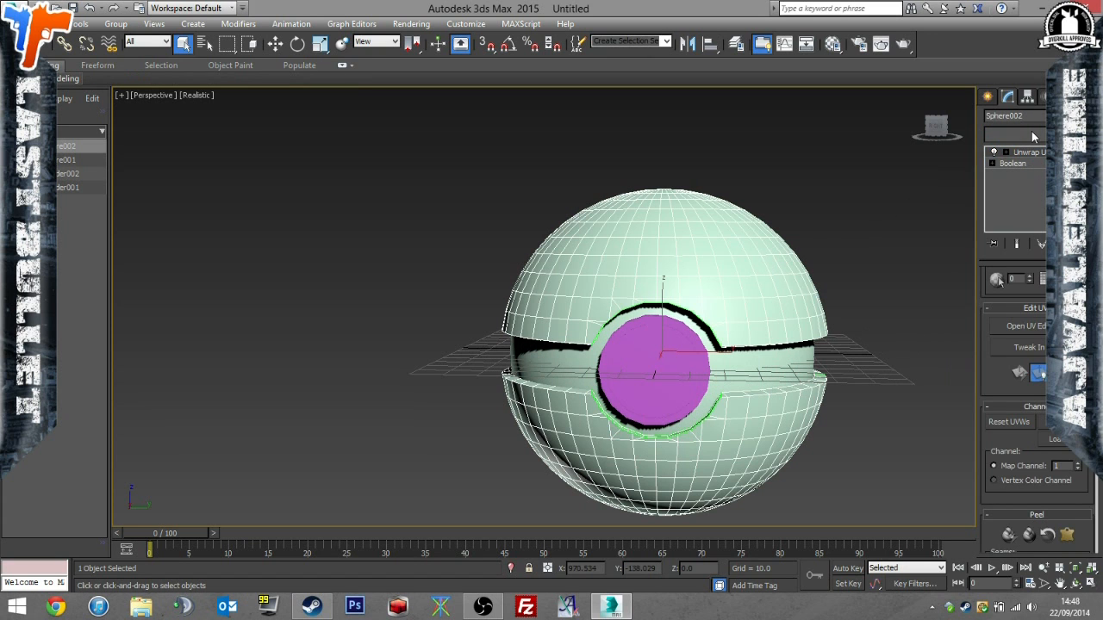
pyautogui.press('u')
pyautogui.press('Return')
pyautogui.click(1025, 326)
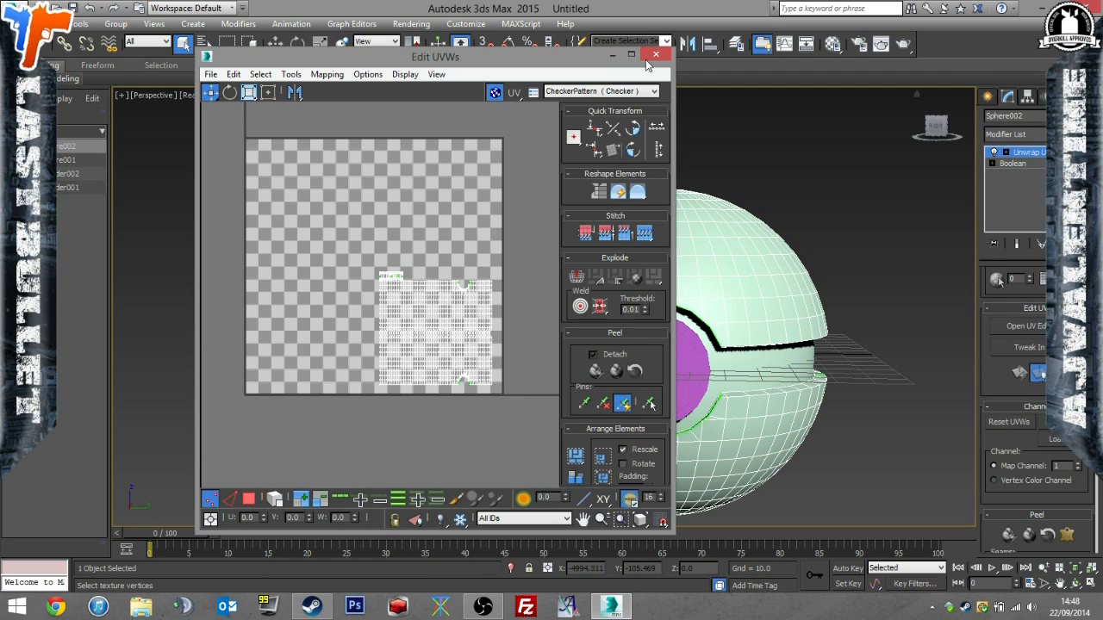
pyautogui.click(654, 55)
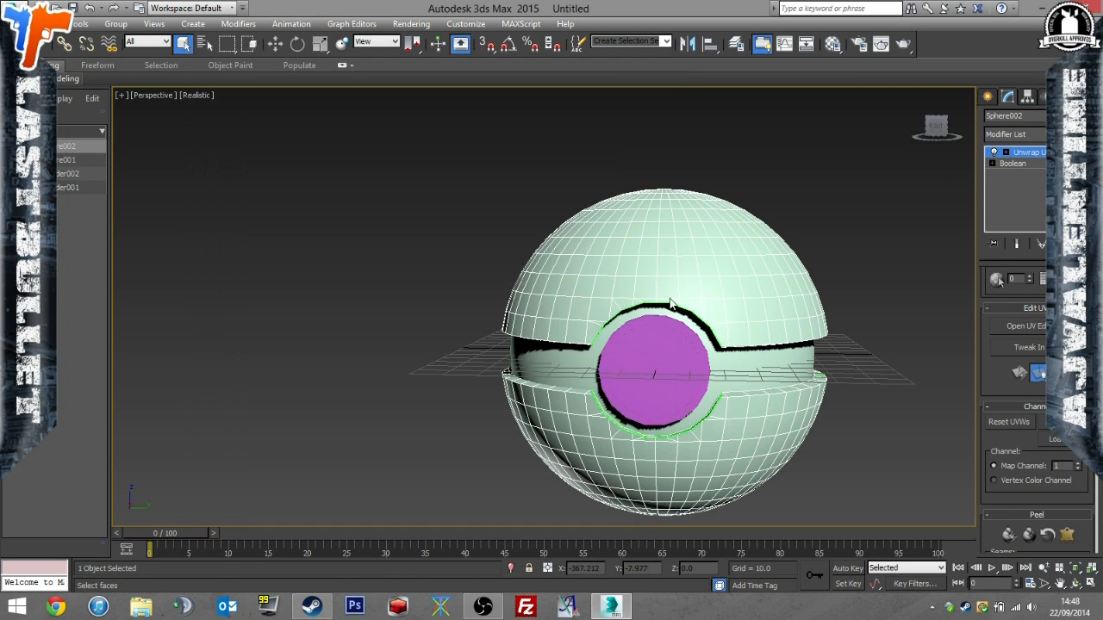
# Examine the UV layouts of both button cylinders and the inner sphere to compare their places in the tile.
pyautogui.click(1015, 185)
pyautogui.click(703, 343)
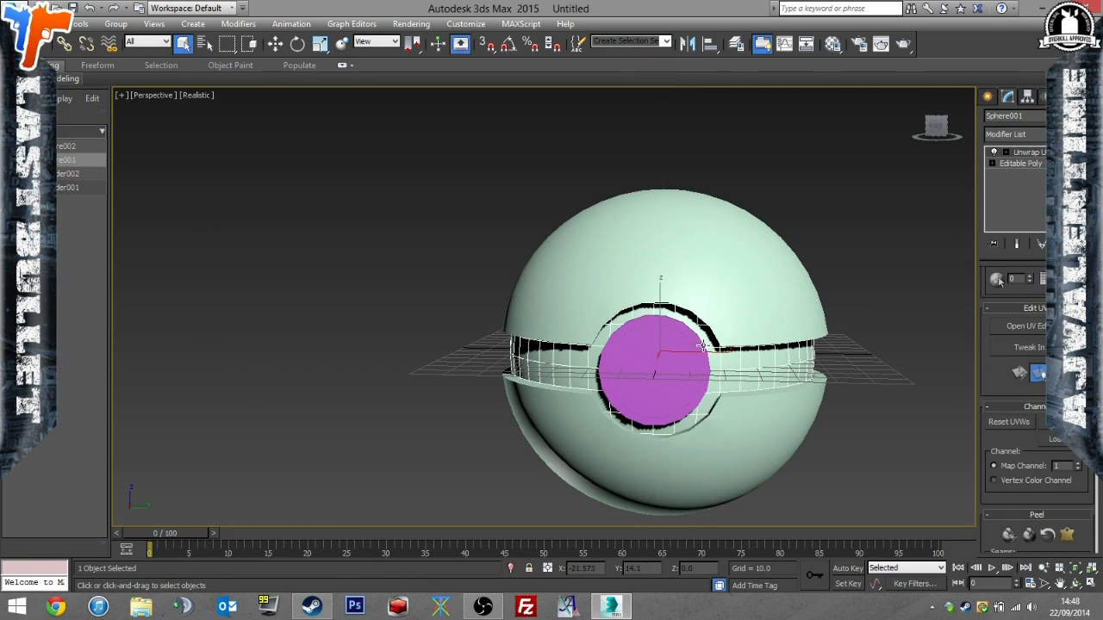
pyautogui.click(700, 346)
pyautogui.click(1040, 331)
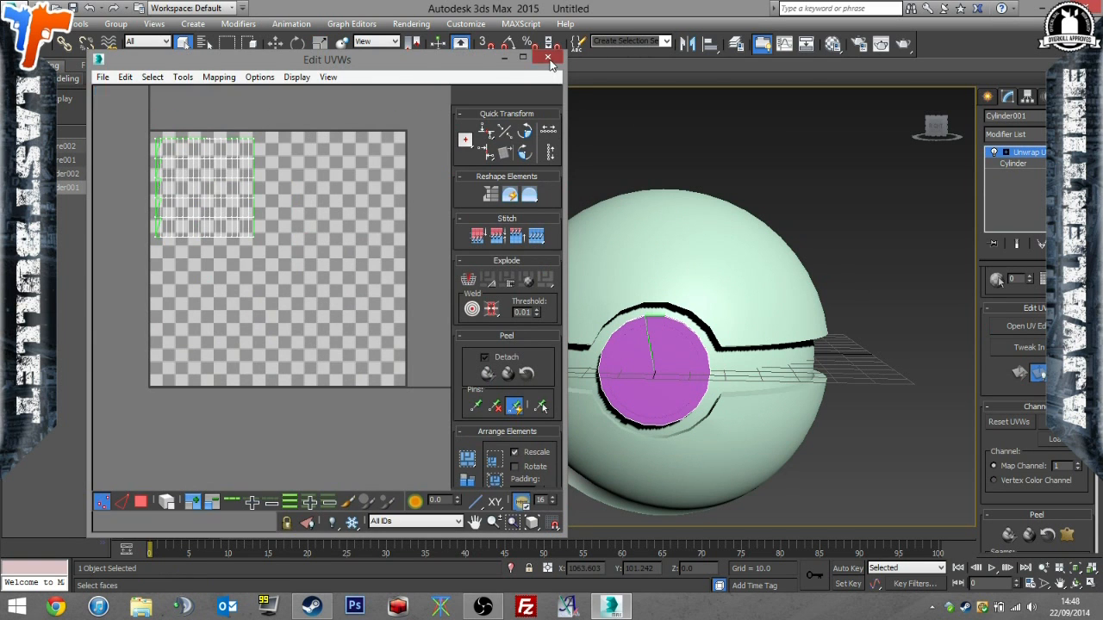
pyautogui.click(547, 58)
pyautogui.click(831, 270)
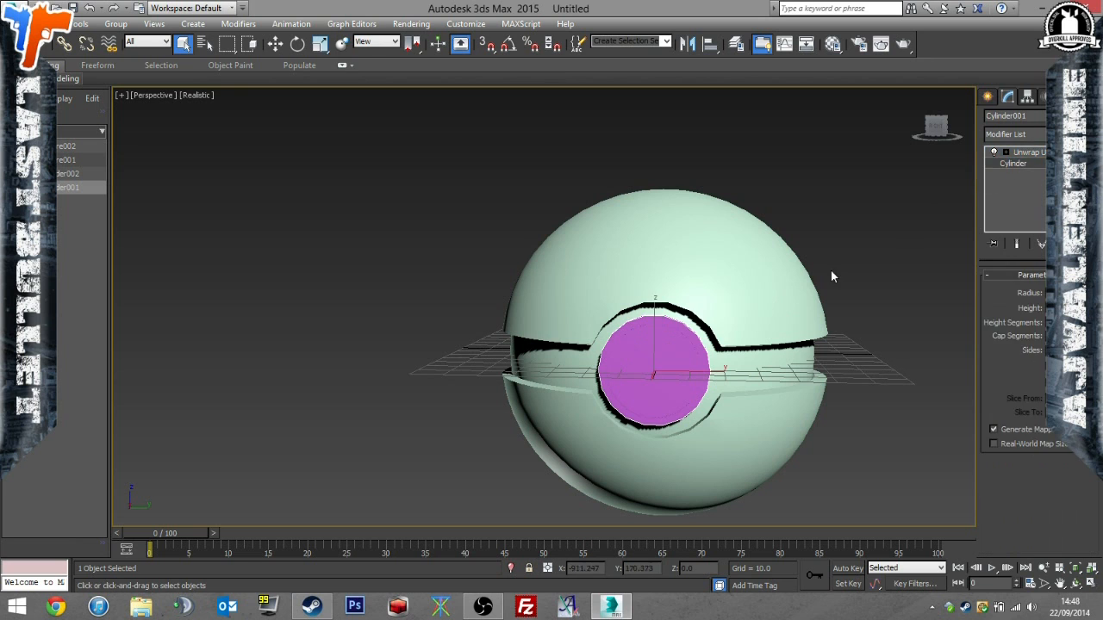
pyautogui.click(676, 358)
pyautogui.click(1025, 326)
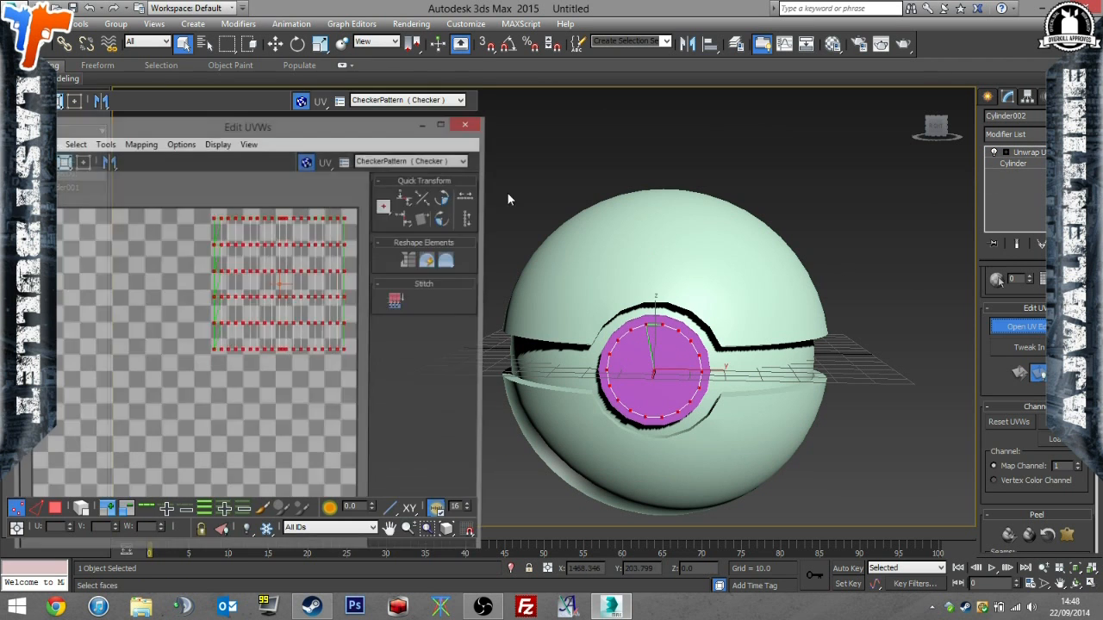
pyautogui.click(461, 65)
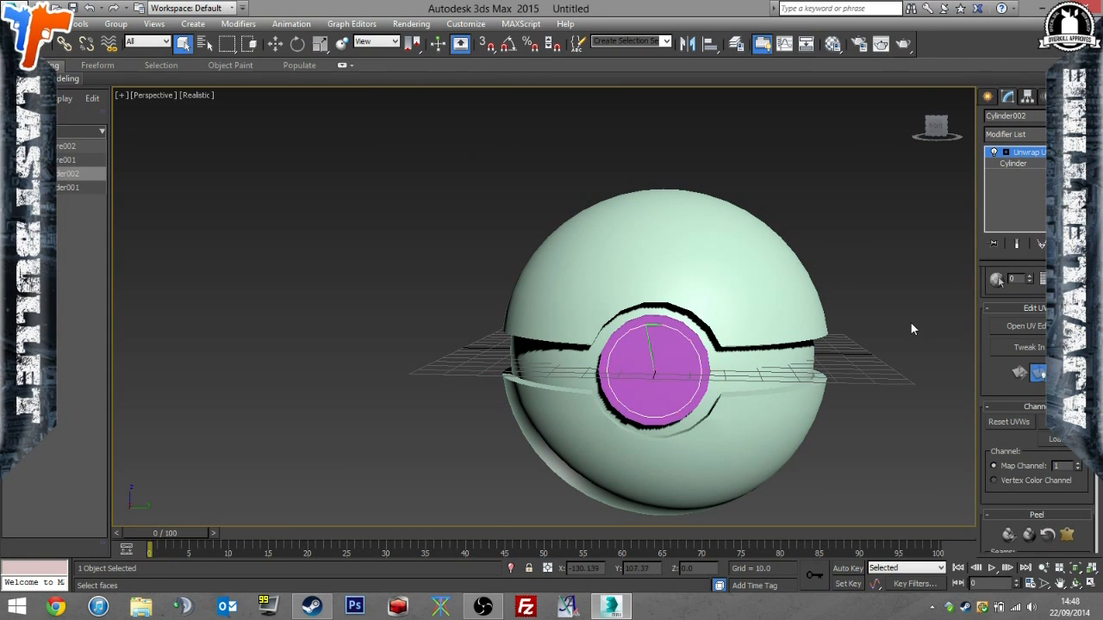
pyautogui.hotkey('ctrl', 'a')
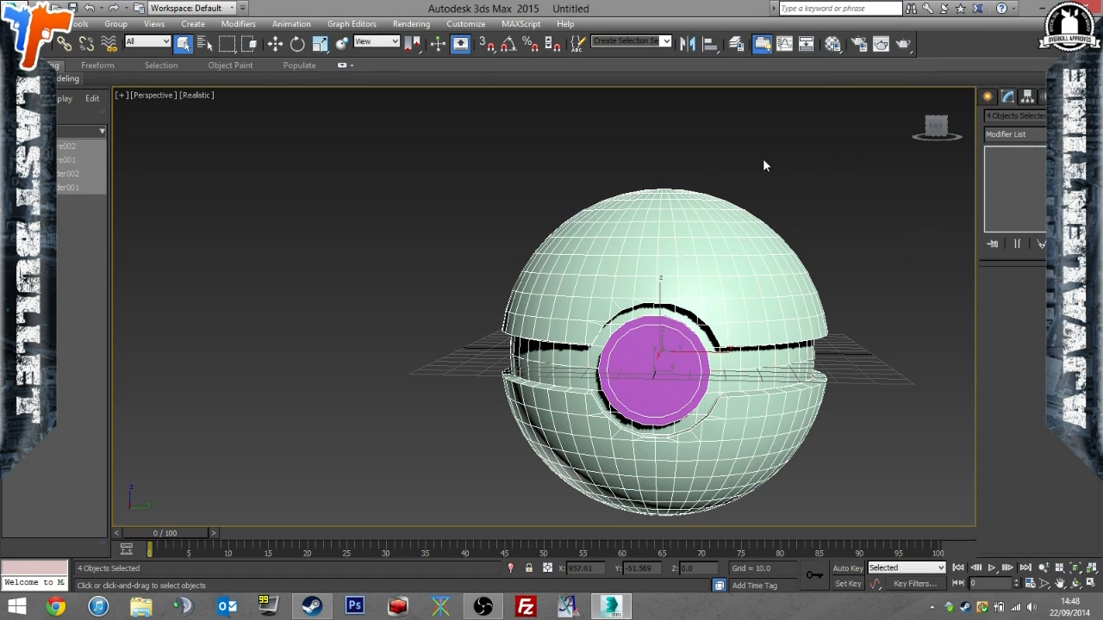
pyautogui.click(757, 369)
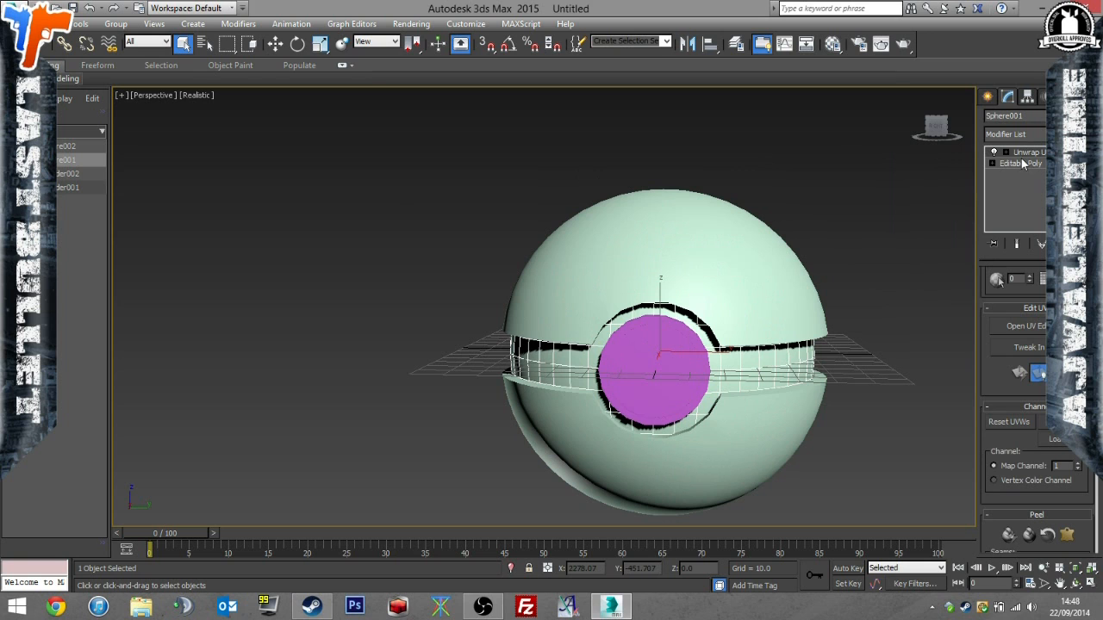
pyautogui.click(1026, 326)
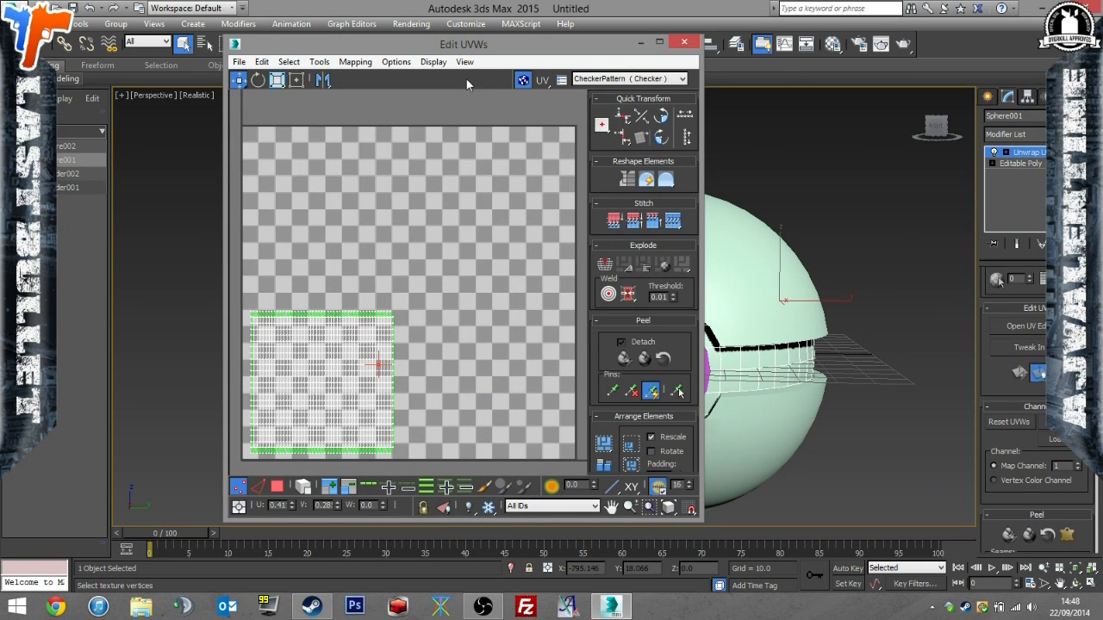
pyautogui.click(684, 41)
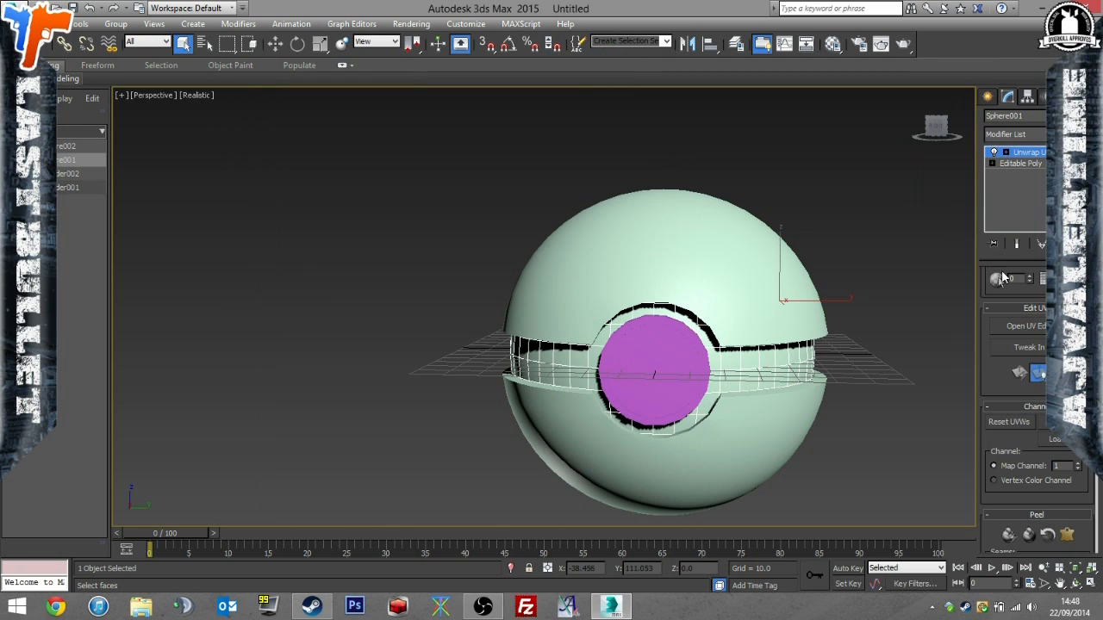
# Attach Cylinder001, the remaining button cylinder and the outer shell to the inner sphere at its Editable Poly level.
pyautogui.click(1034, 163)
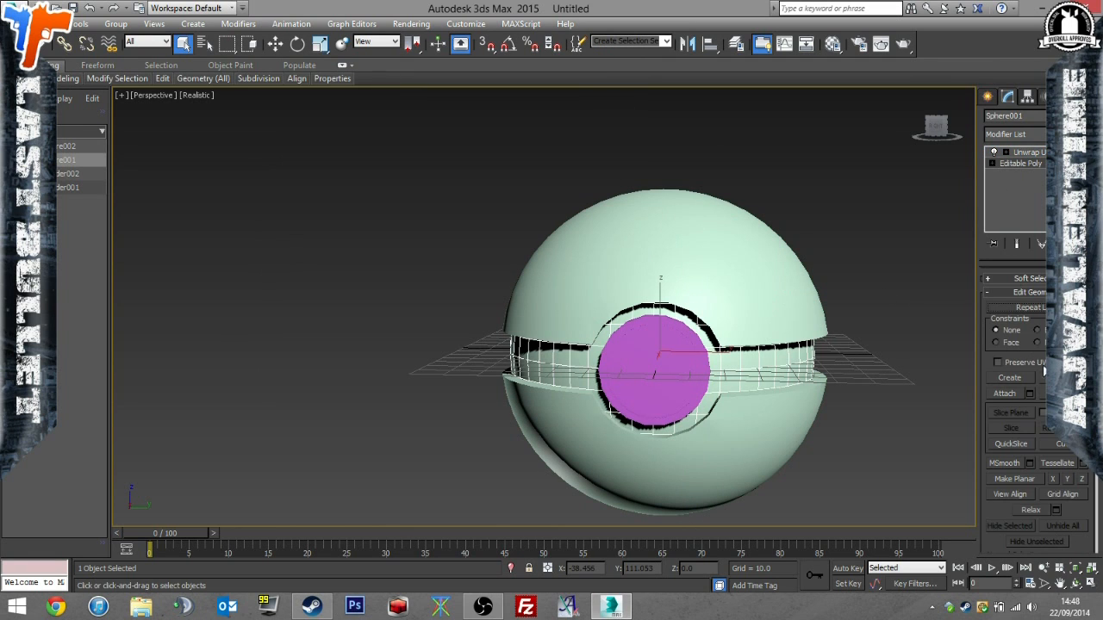
pyautogui.click(1029, 393)
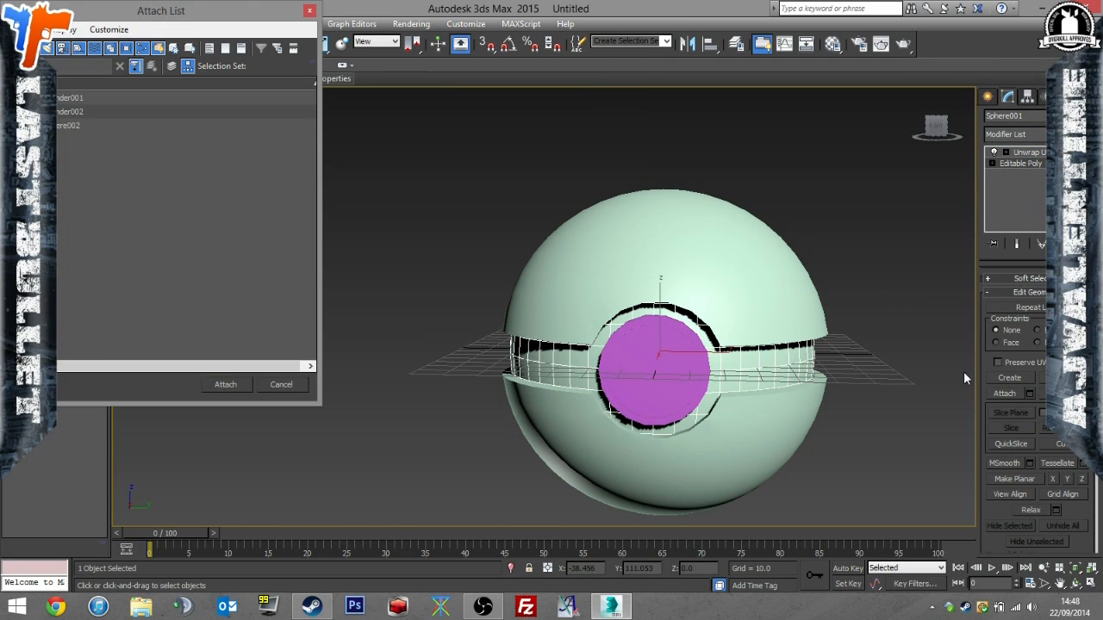
pyautogui.doubleClick(135, 101)
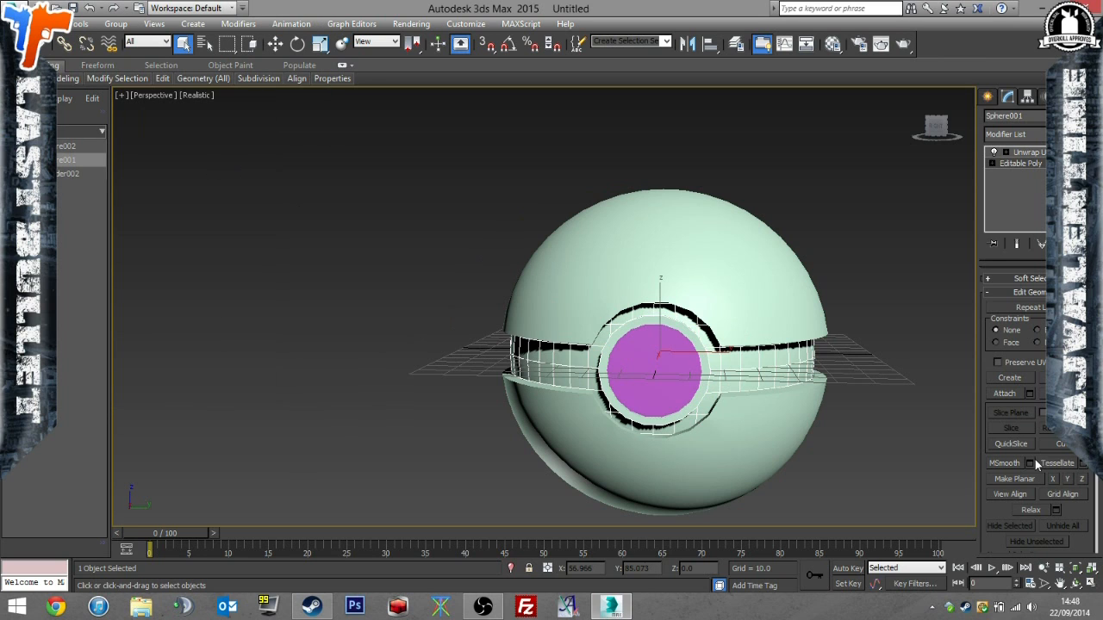
pyautogui.click(1005, 394)
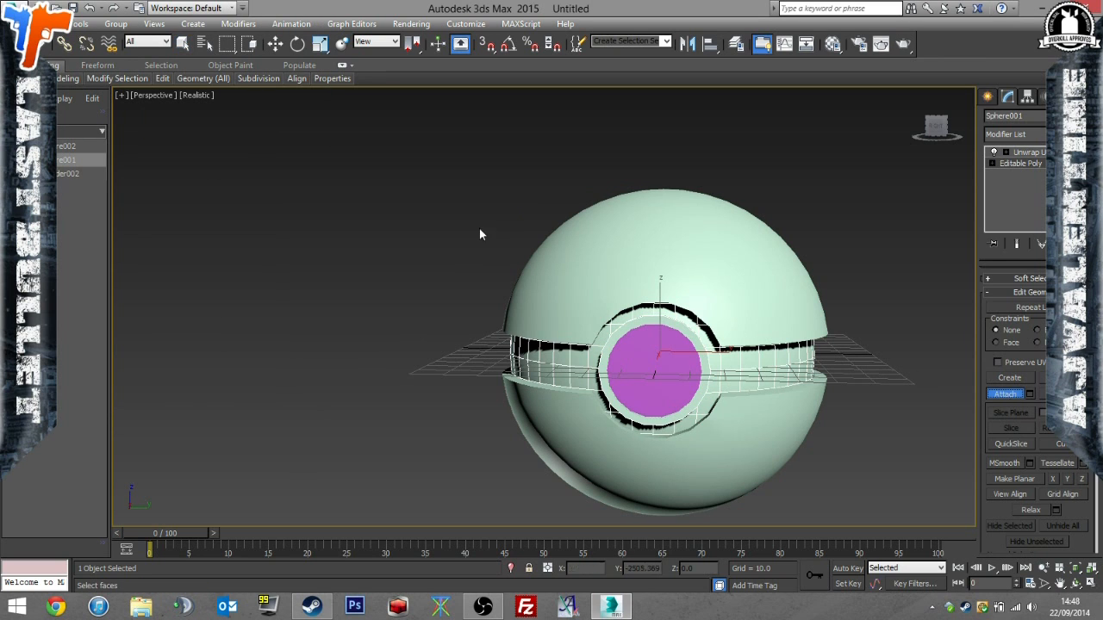
pyautogui.click(662, 366)
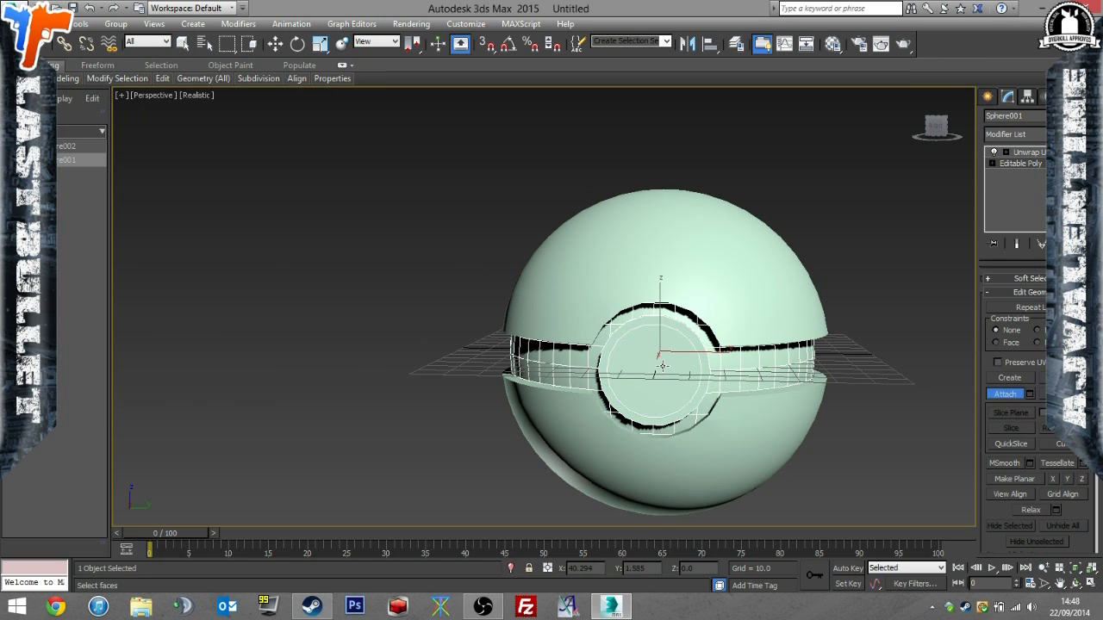
pyautogui.click(721, 313)
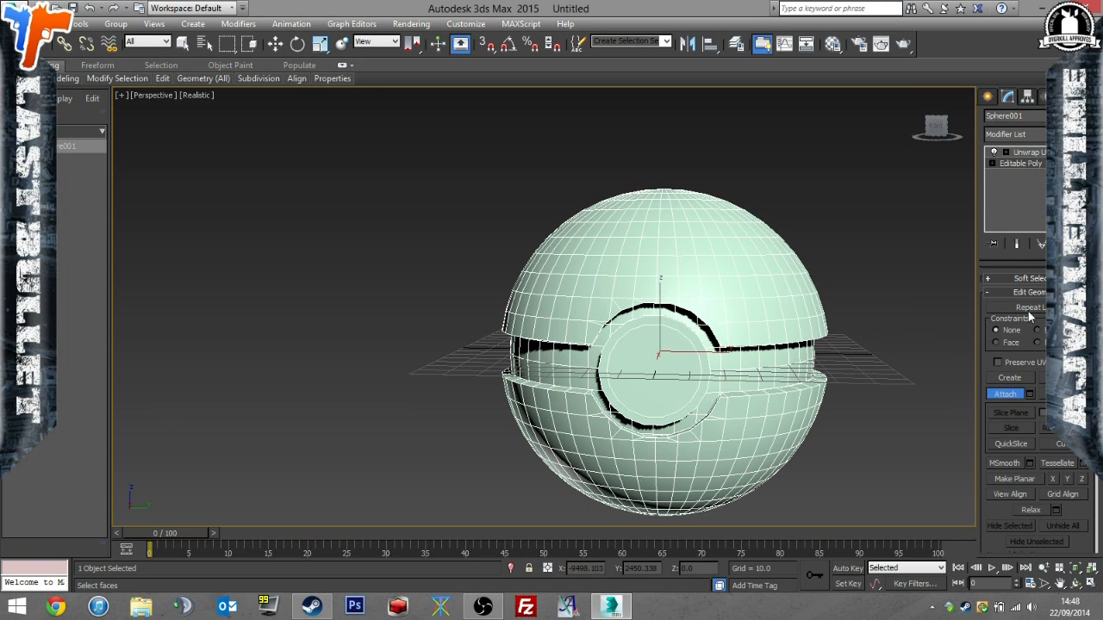
pyautogui.press('w')
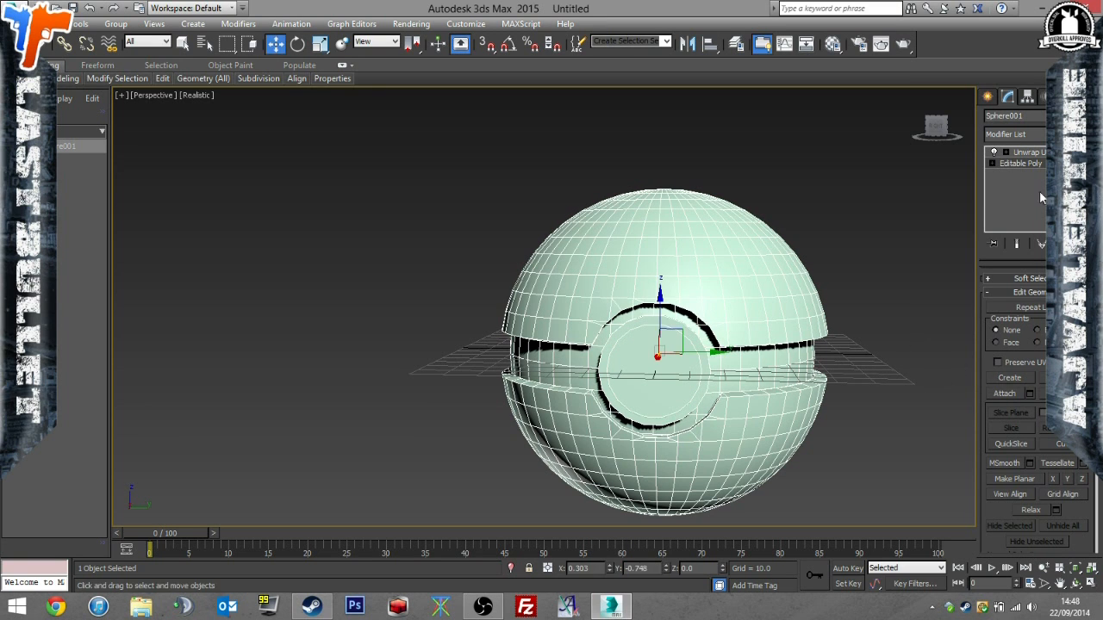
# Open the combined model's Unwrap UVW layout and check whether the parts' UVs overlap.
pyautogui.click(1039, 154)
pyautogui.click(1025, 326)
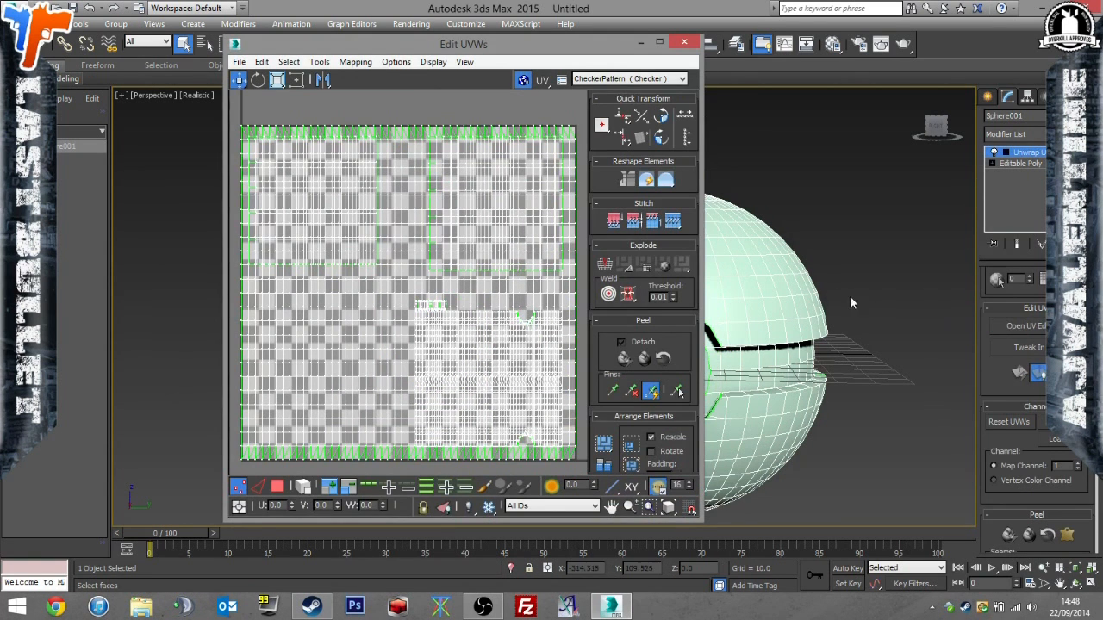
pyautogui.click(684, 42)
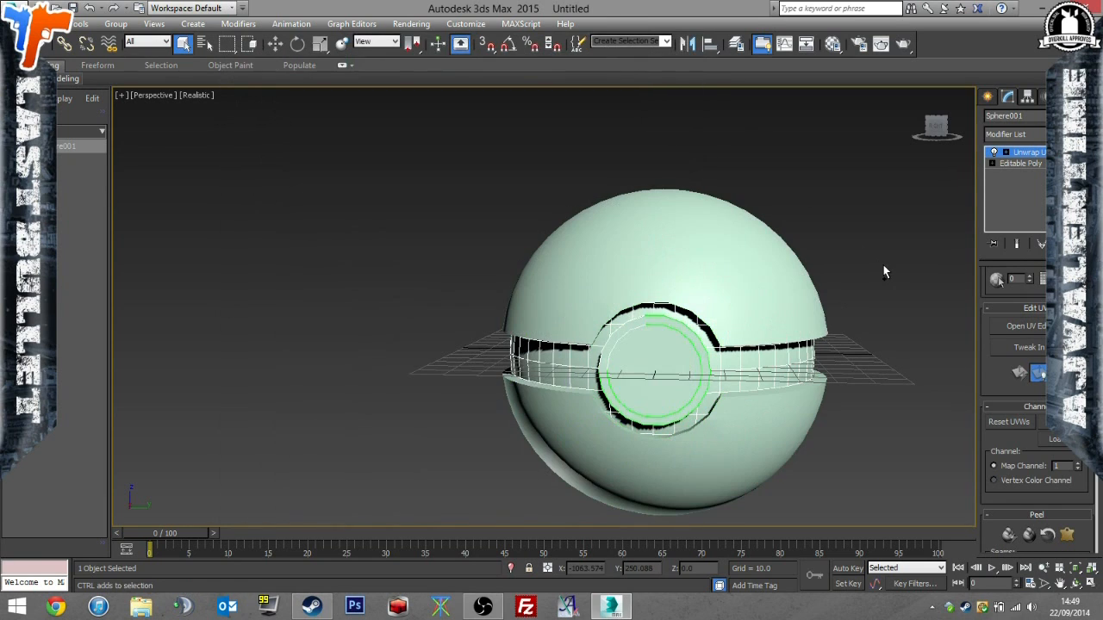
# Undo attaching the three parts to the inner sphere and select all four separate objects.
pyautogui.hotkey('ctrl', 'a')
pyautogui.press('F4')
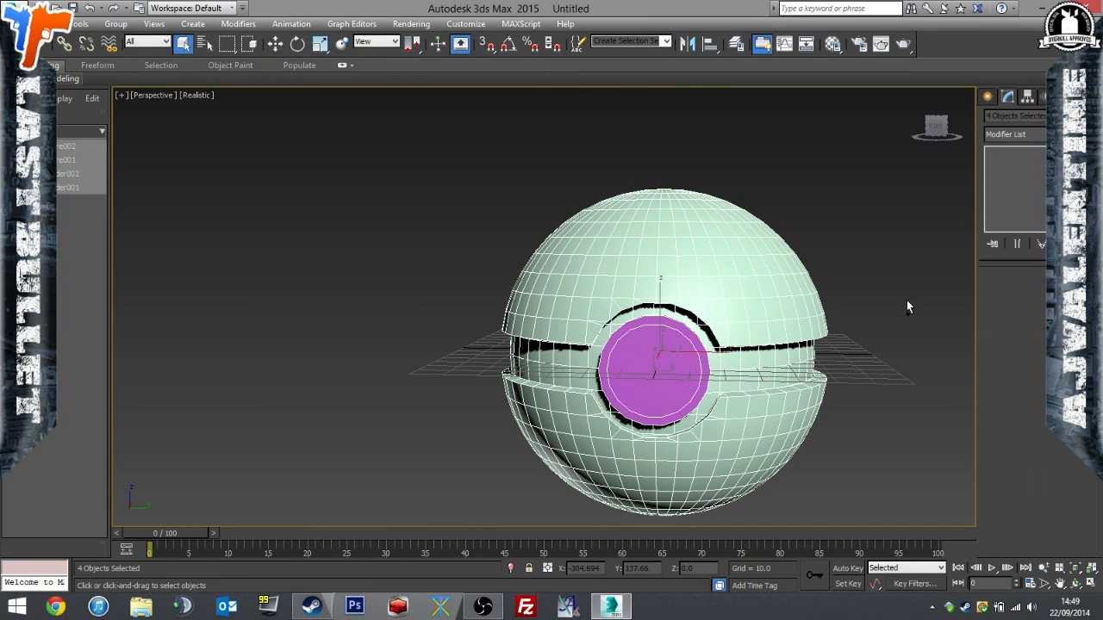
pyautogui.keyDown('alt'); pyautogui.moveTo(907, 306); pyautogui.dragTo(715, 264, button='middle'); pyautogui.keyUp('alt')
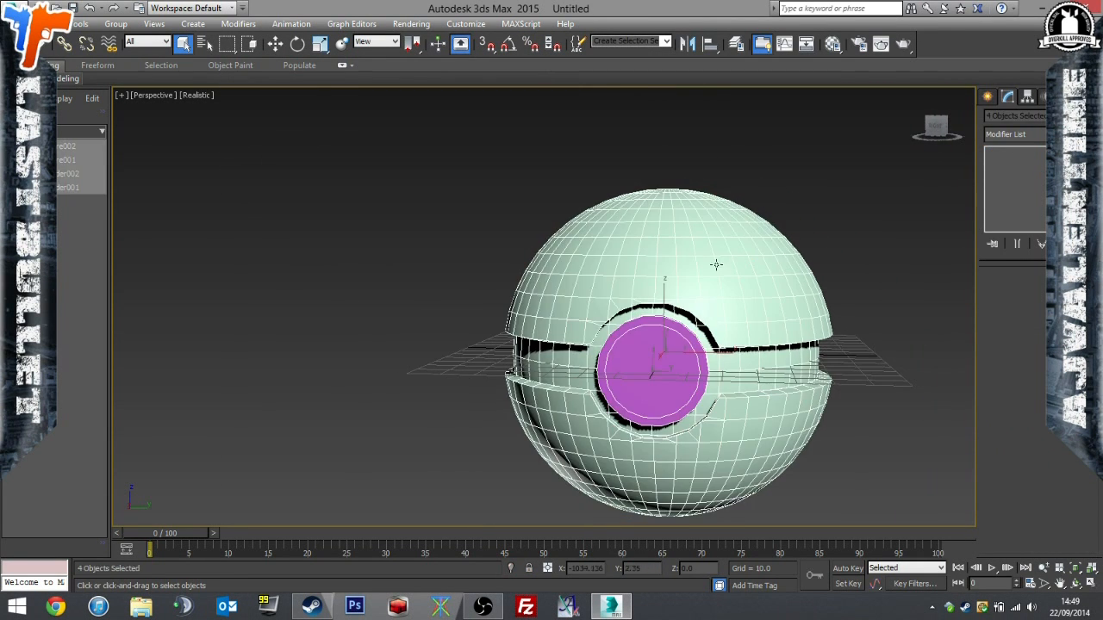
pyautogui.click(19, 12)
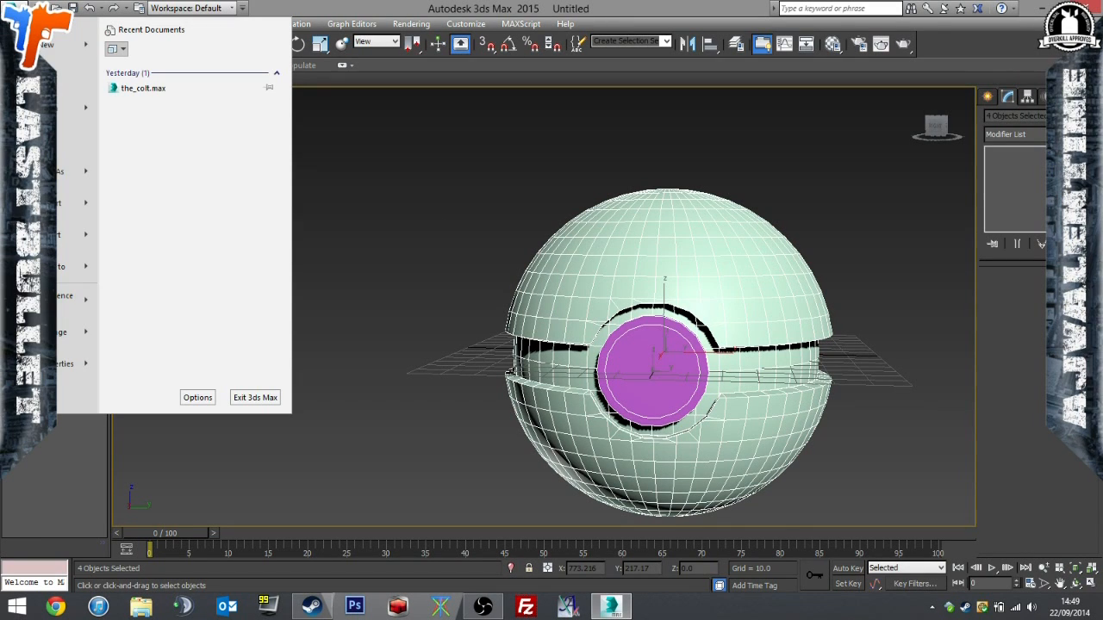
pyautogui.click(743, 161)
pyautogui.click(774, 262)
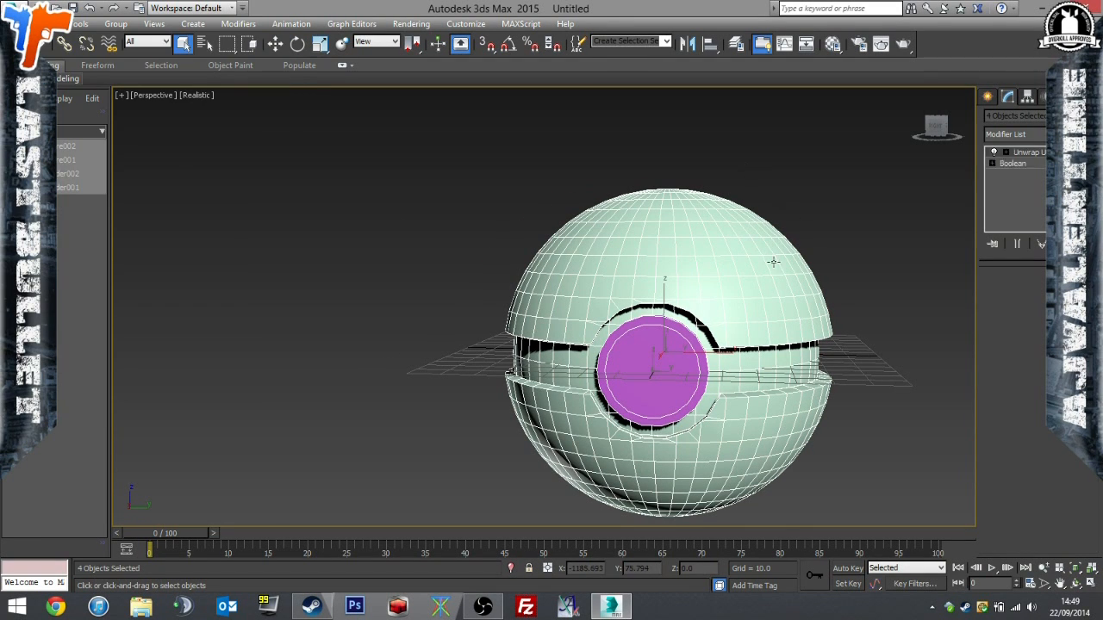
# Shrink the inner sphere's UVs again to just under half the tile, place them in its lower-left corner and update the map.
pyautogui.click(804, 368)
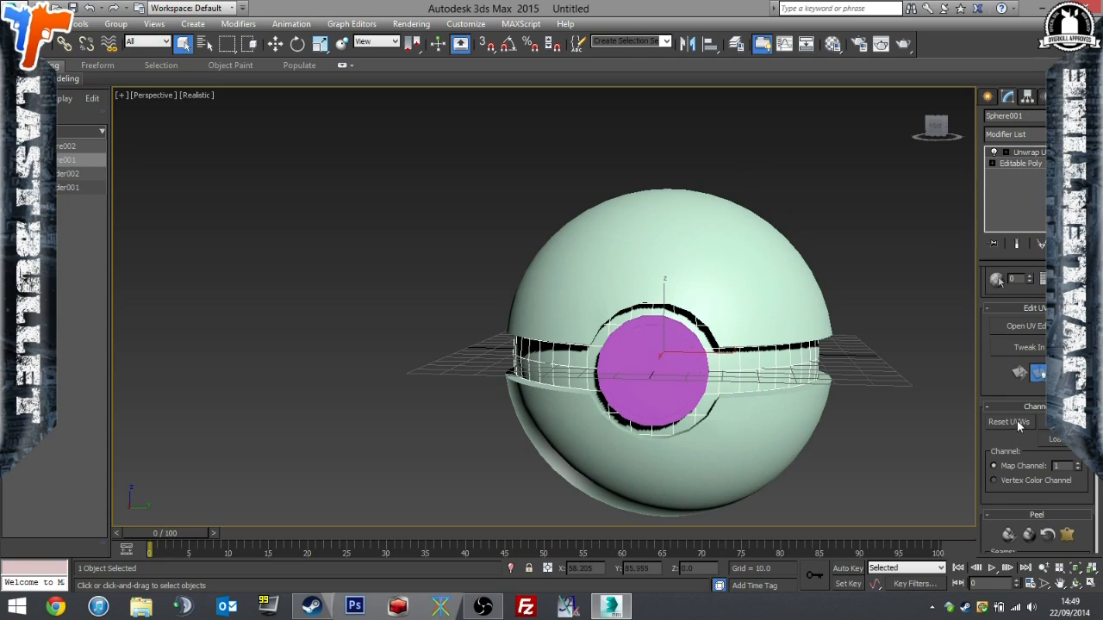
pyautogui.click(1029, 327)
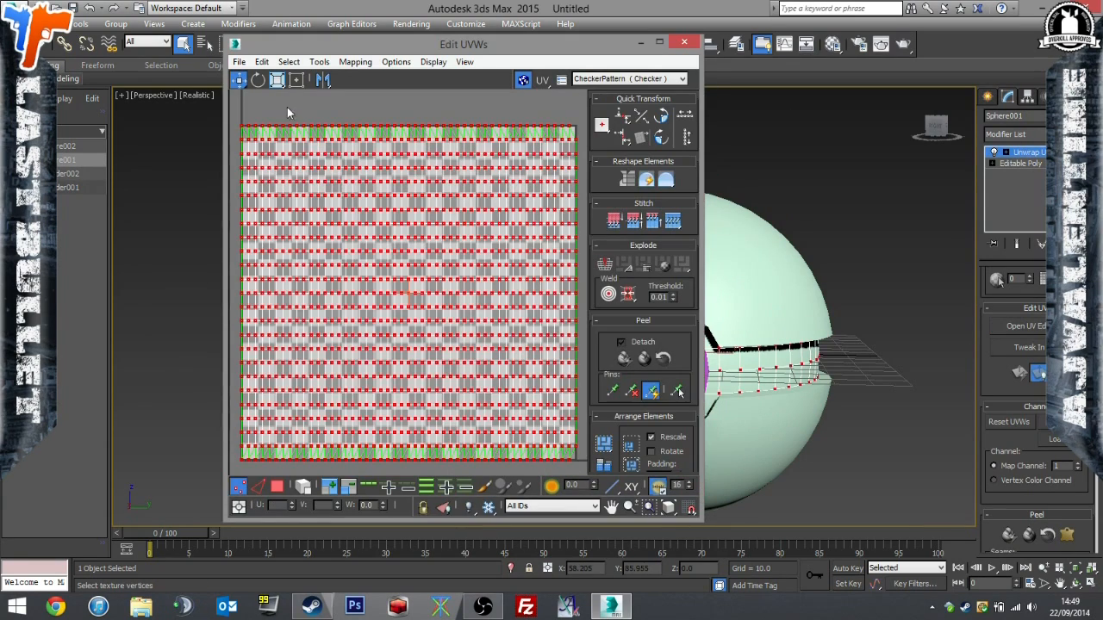
pyautogui.moveTo(343, 143); pyautogui.dragTo(383, 420)
pyautogui.click(239, 61)
pyautogui.click(238, 79)
pyautogui.moveTo(363, 254); pyautogui.dragTo(295, 328)
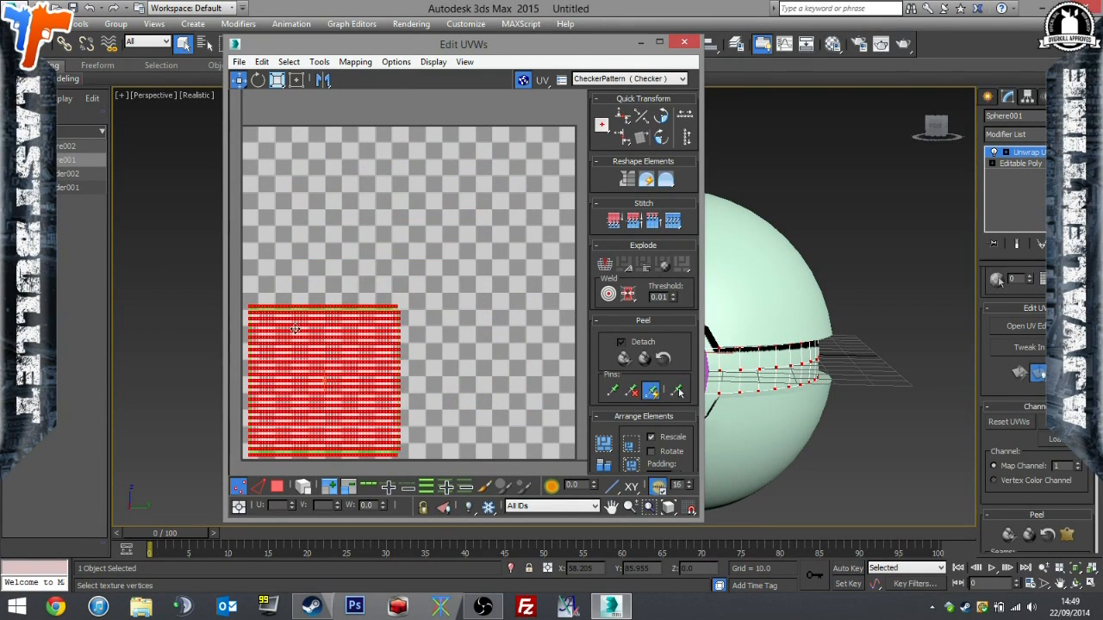
pyautogui.click(465, 62)
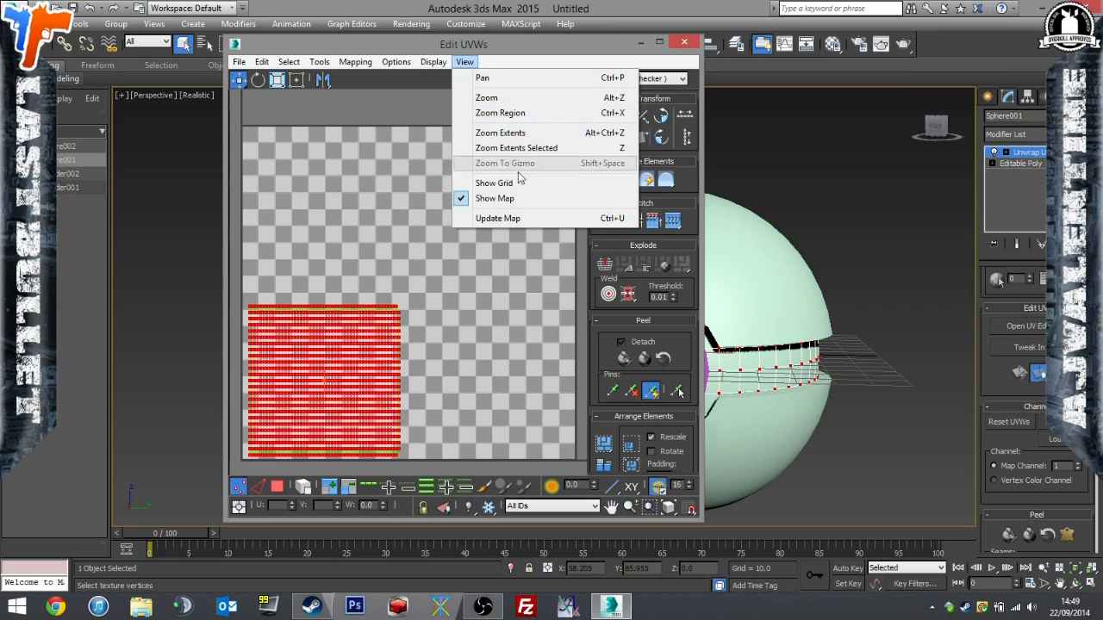
pyautogui.click(514, 221)
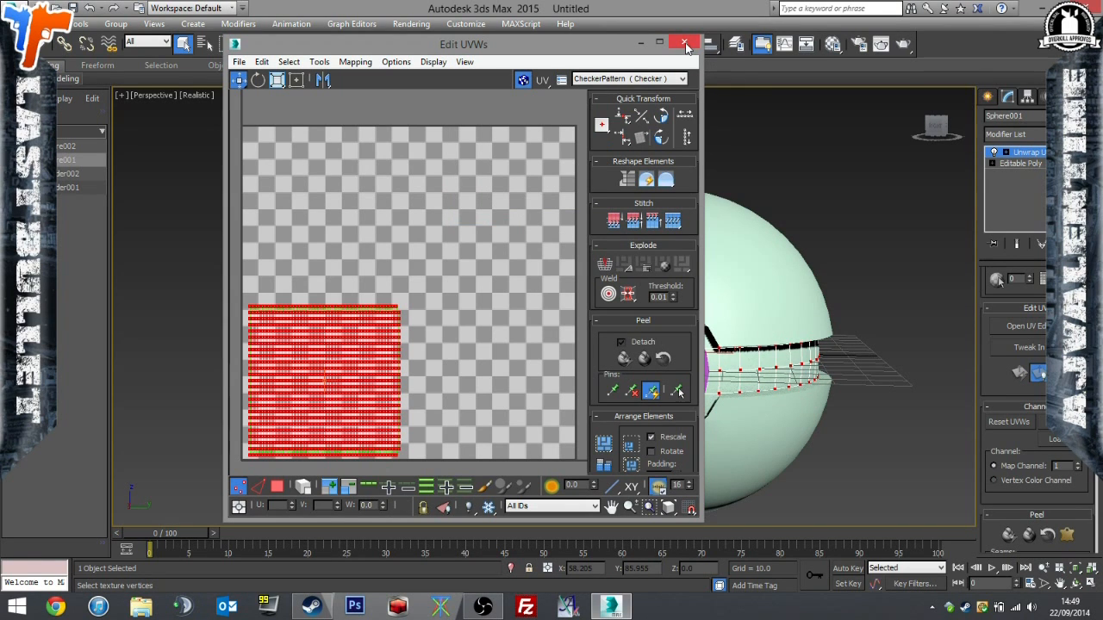
# Close the UV editor, return the inner sphere to its Editable Poly level and select all four parts.
pyautogui.click(685, 43)
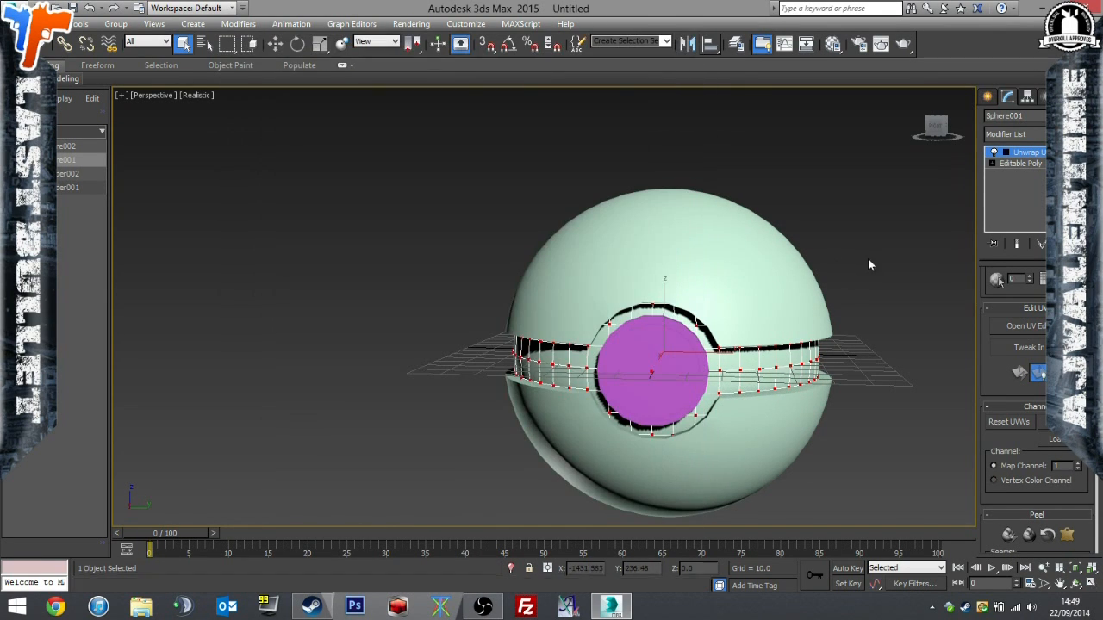
pyautogui.click(1023, 163)
pyautogui.hotkey('ctrl', 'a')
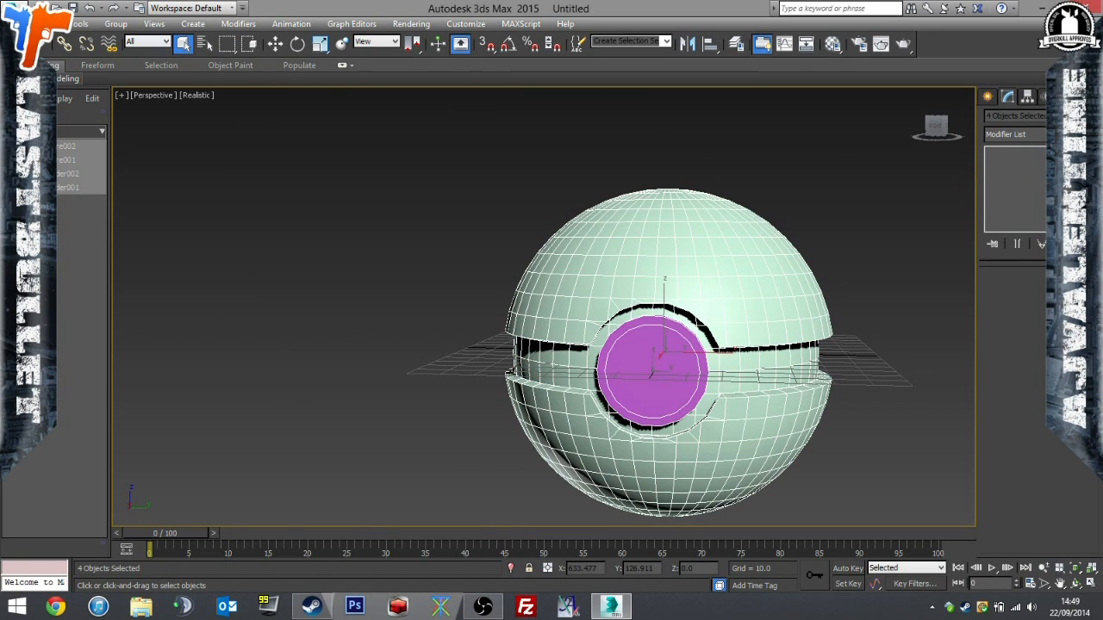
# Export the selected parts in 3D Studio format as poke.3ds to PAYDAY Mods\PokeNades, preserving MAX's texture coordinates.
pyautogui.click(17, 11)
pyautogui.click(64, 234)
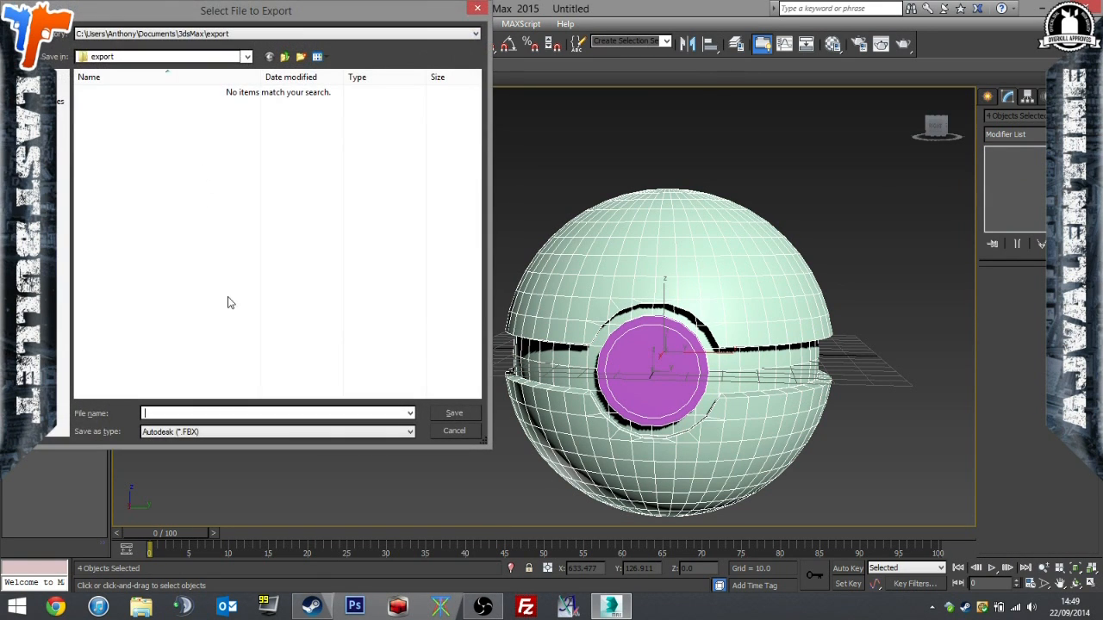
pyautogui.click(240, 430)
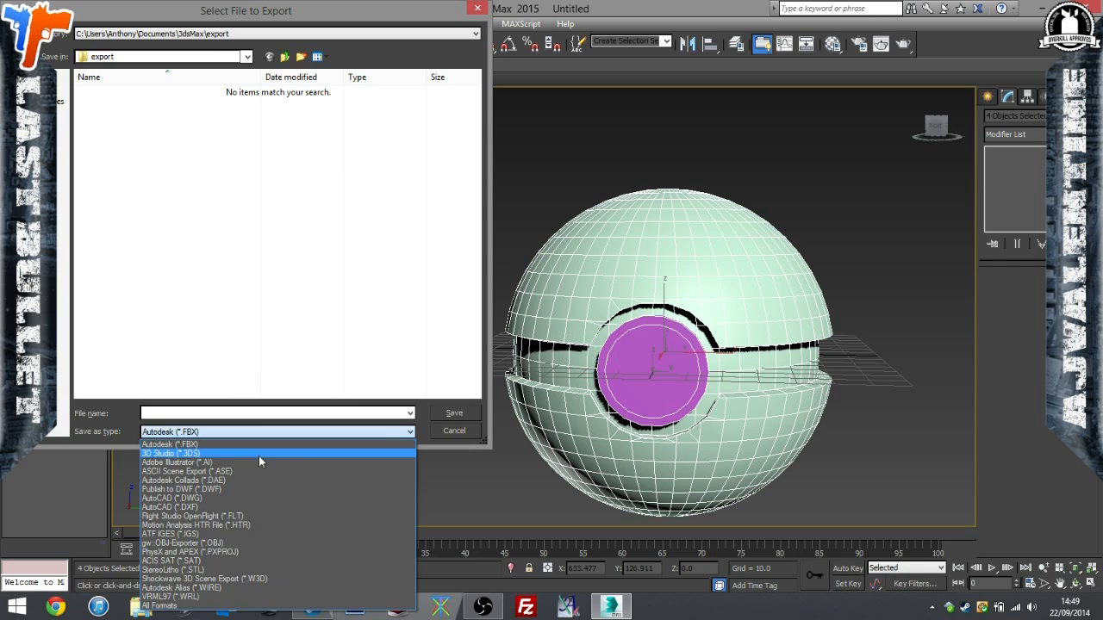
pyautogui.click(259, 455)
pyautogui.click(235, 414)
pyautogui.write('poke')
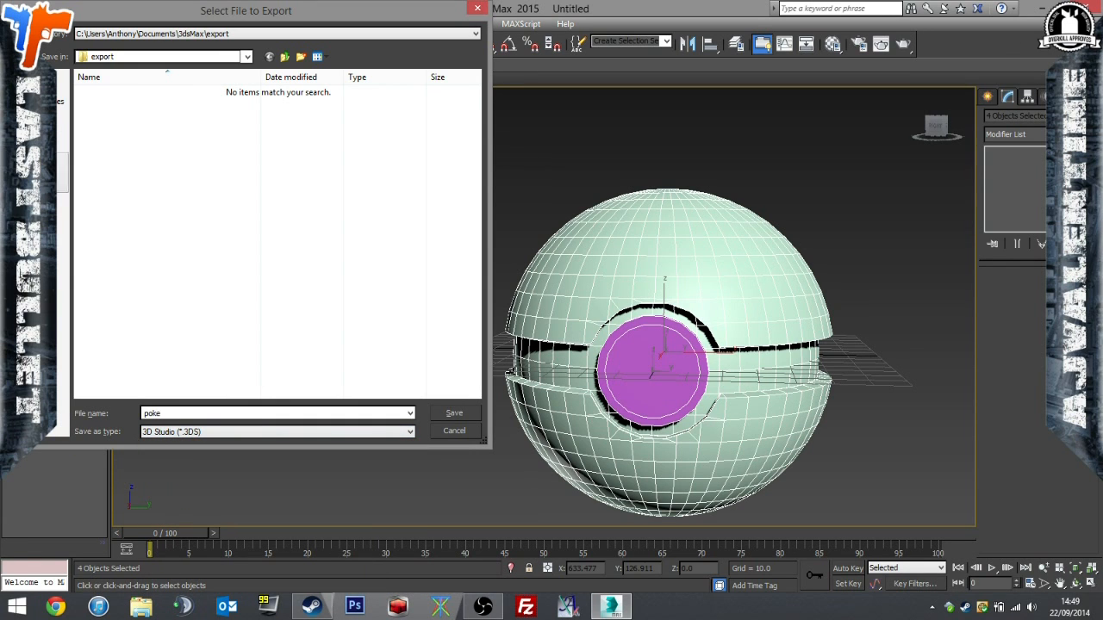
pyautogui.click(45, 133)
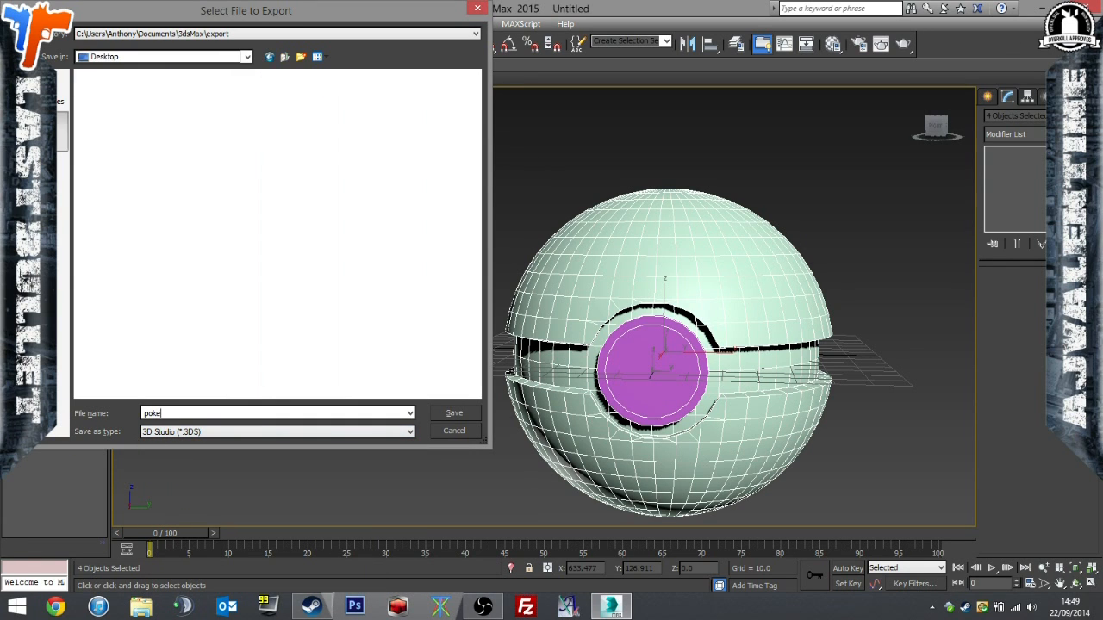
pyautogui.doubleClick(190, 203)
pyautogui.doubleClick(162, 159)
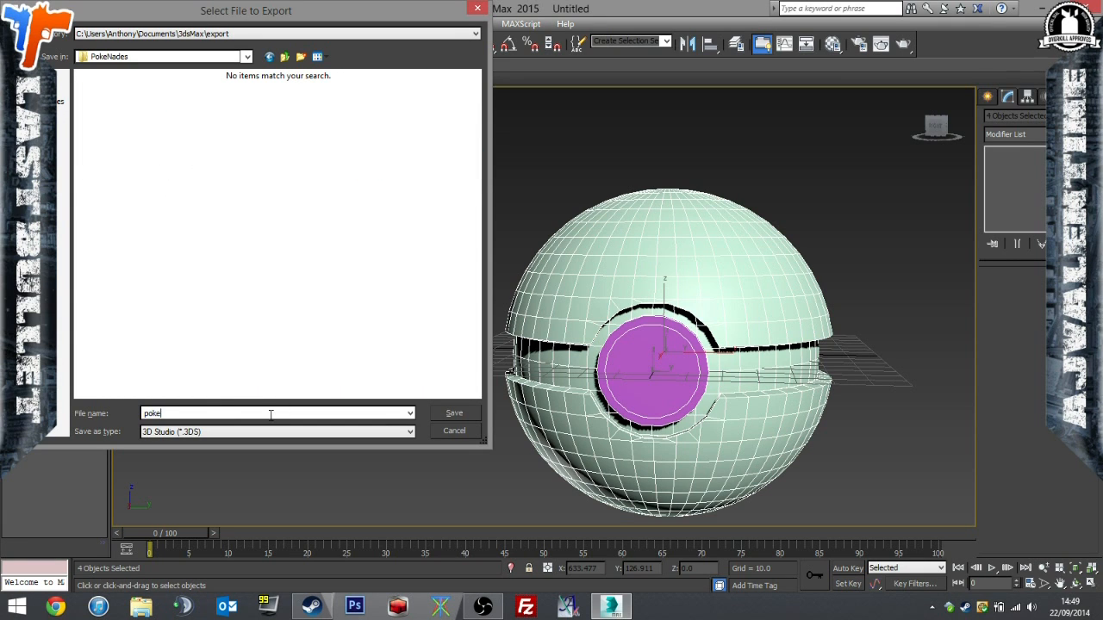
pyautogui.write('oke.3ds')
pyautogui.press('Return')
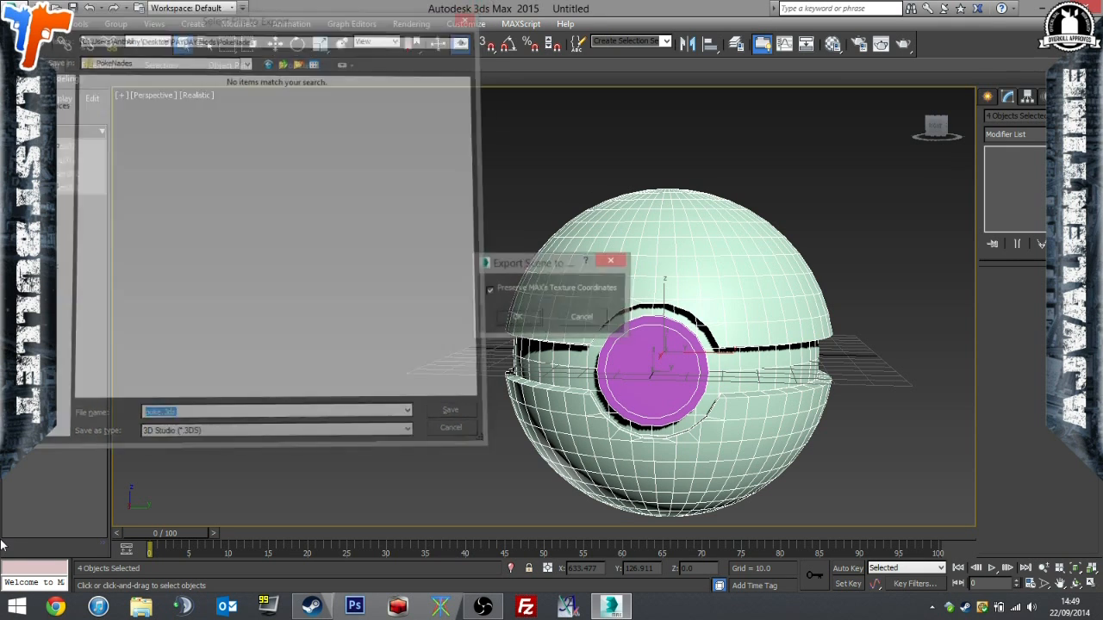
pyautogui.press('Return')
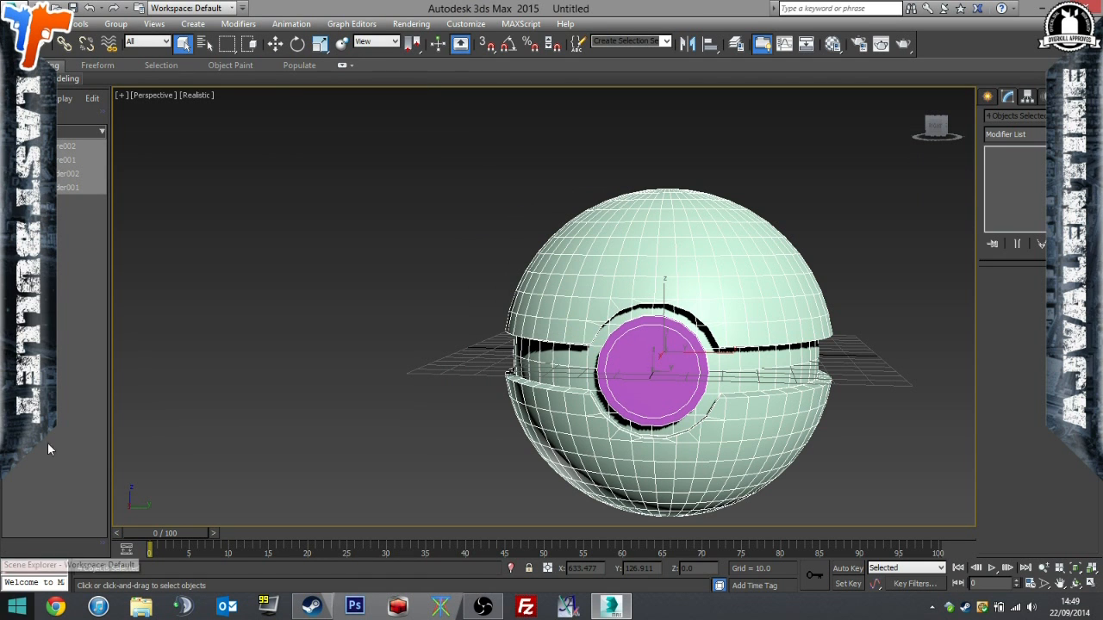
# Switch to Blender and import poke.3ds from the PAYDAY Mods\PokeNades folder on the desktop.
pyautogui.click(1073, 8)
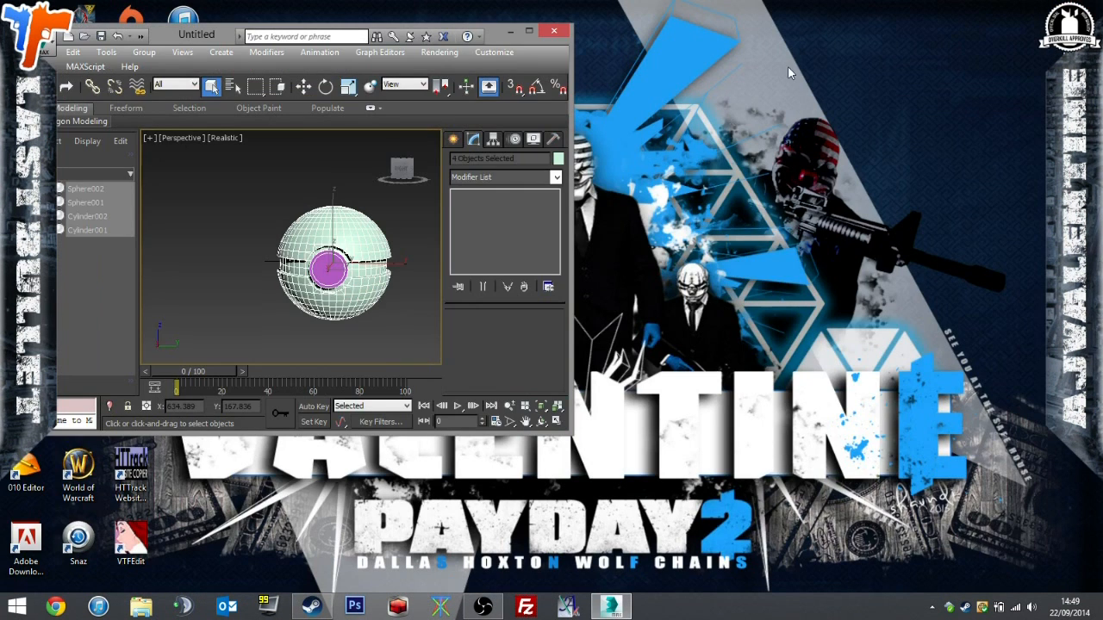
pyautogui.click(511, 32)
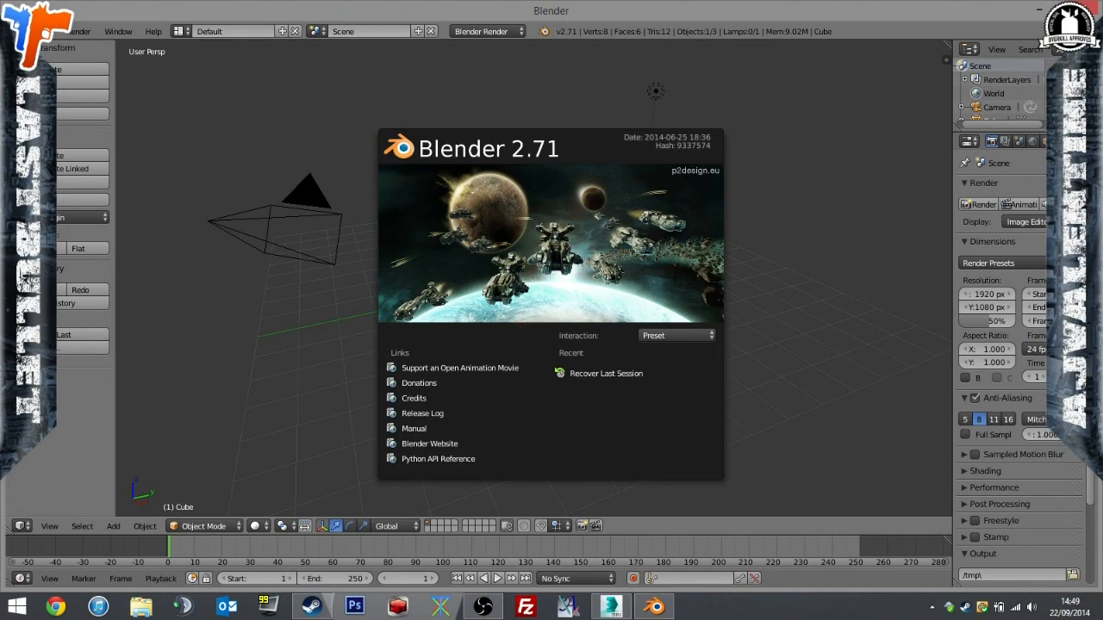
pyautogui.click(26, 31)
pyautogui.moveTo(109, 268)
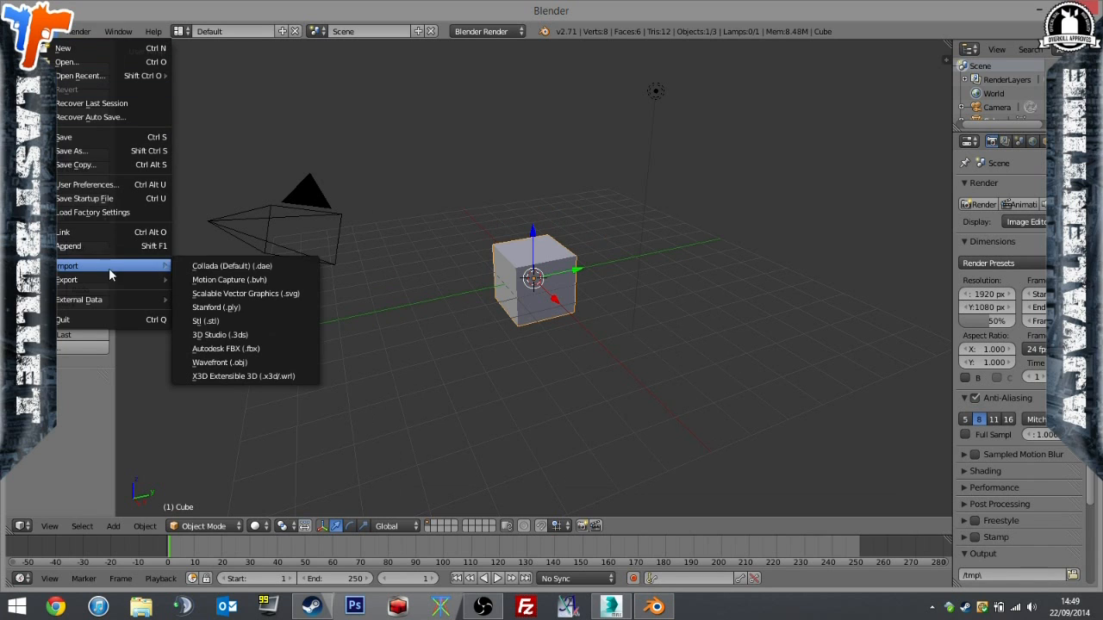
pyautogui.click(253, 335)
pyautogui.click(57, 170)
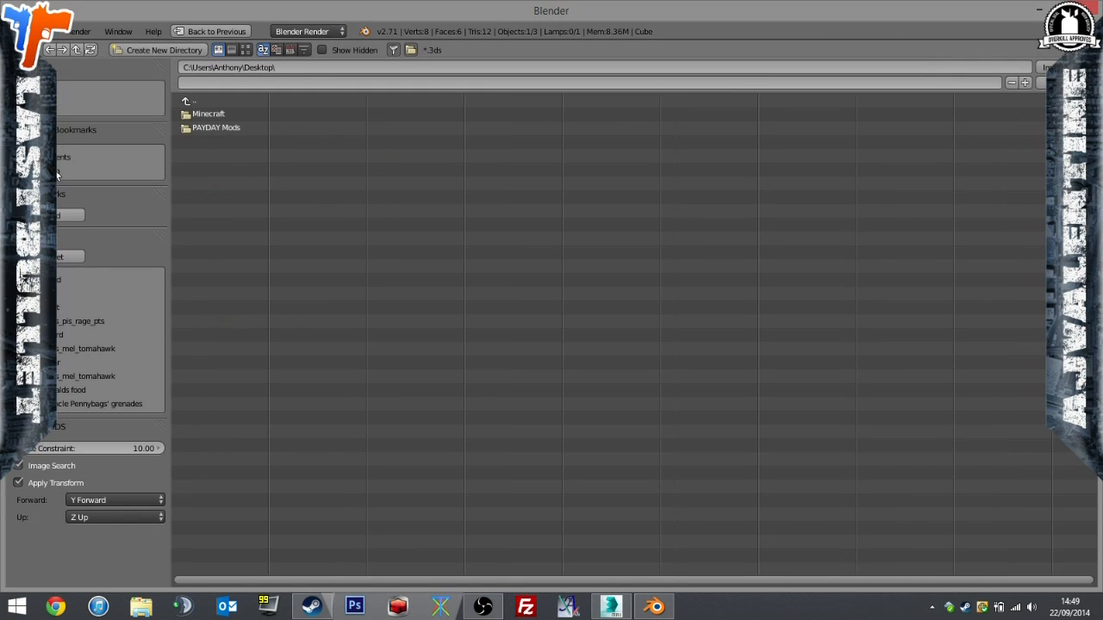
pyautogui.click(205, 128)
pyautogui.click(237, 185)
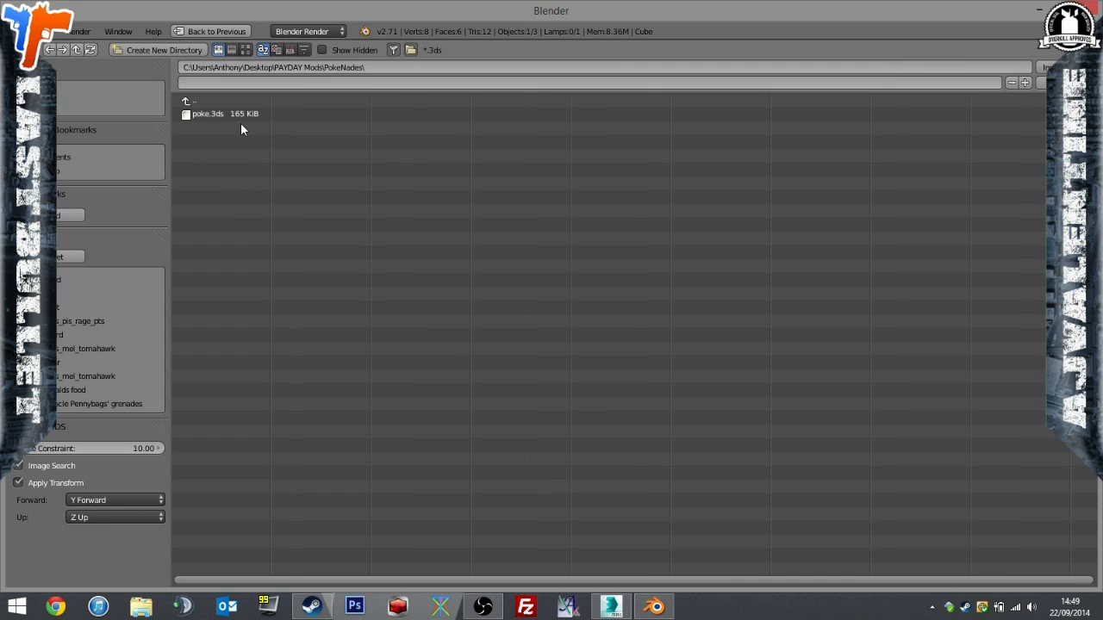
pyautogui.doubleClick(240, 116)
# Delete the default cube in the middle of the imported ball.
pyautogui.rightClick(527, 274)
pyautogui.press('x')
pyautogui.click(517, 273)
pyautogui.scroll(6, 534, 265)
pyautogui.scroll(1, 534, 267)
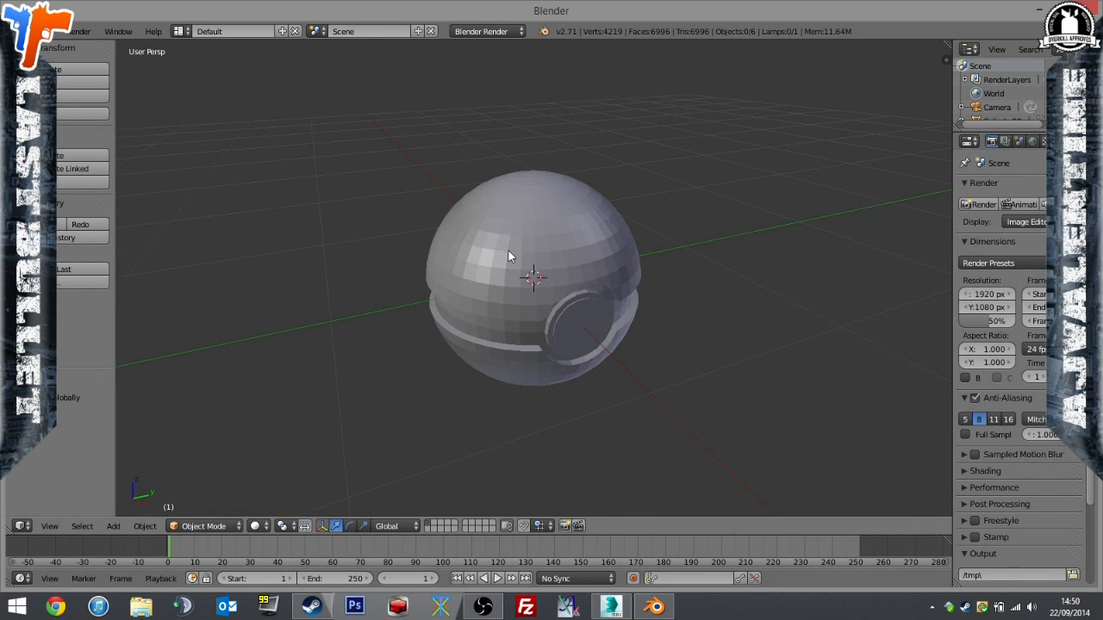
# Select the inner sphere, outer shell and both button cylinders and join them into one object.
pyautogui.press('KP_3')
pyautogui.moveTo(579, 243); pyautogui.dragTo(573, 256, button='middle')
pyautogui.scroll(3, 601, 270)
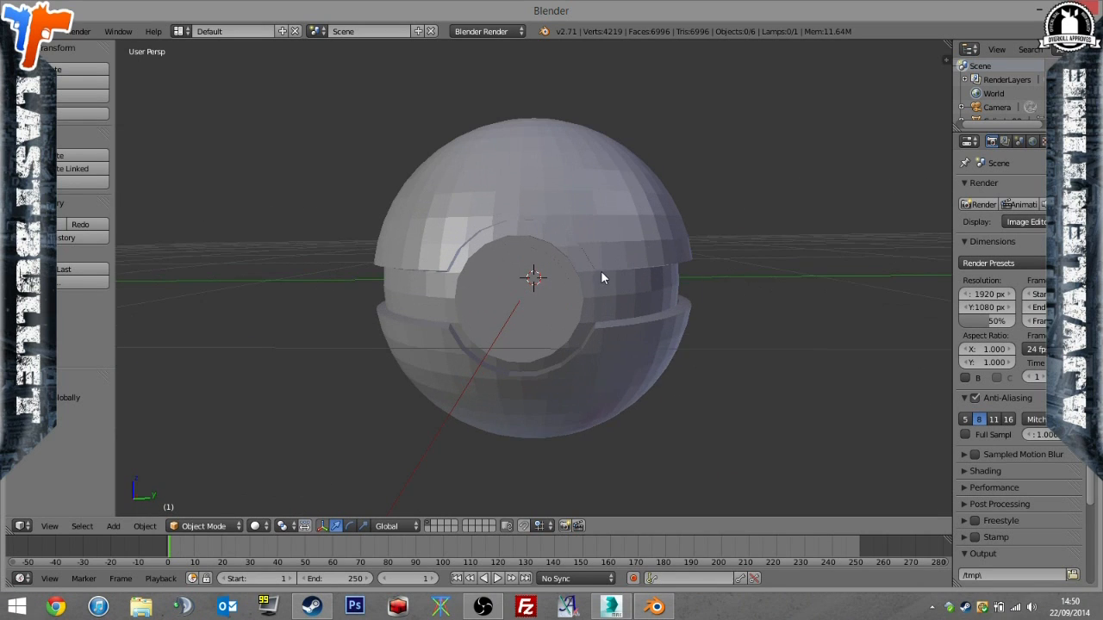
pyautogui.rightClick(636, 292)
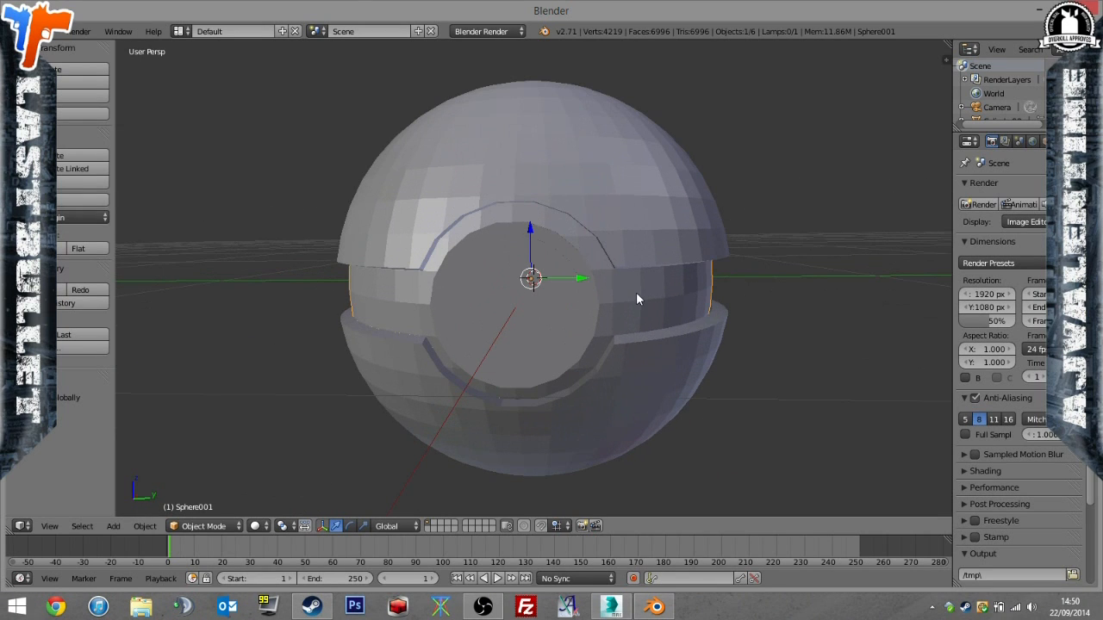
pyautogui.keyDown('shift'); pyautogui.rightClick(647, 235); pyautogui.keyUp('shift')
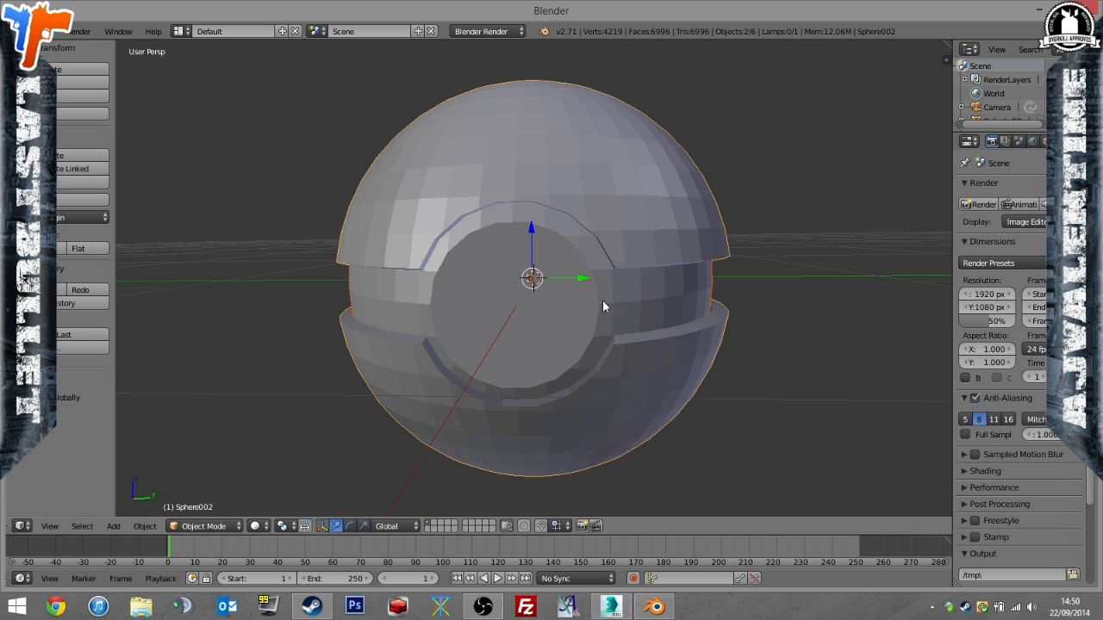
pyautogui.keyDown('shift'); pyautogui.rightClick(591, 280); pyautogui.keyUp('shift')
pyautogui.keyDown('shift'); pyautogui.rightClick(564, 288); pyautogui.keyUp('shift')
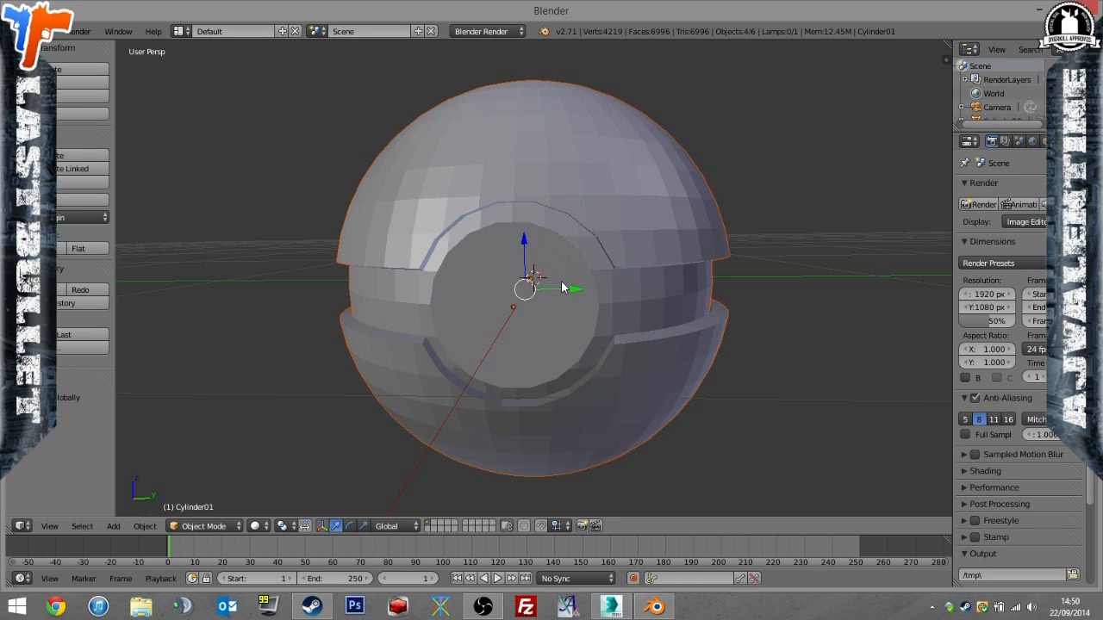
pyautogui.moveTo(537, 283); pyautogui.dragTo(467, 276, button='middle')
pyautogui.rightClick(531, 294)
pyautogui.keyDown('shift'); pyautogui.rightClick(503, 238); pyautogui.keyUp('shift')
pyautogui.keyDown('shift'); pyautogui.rightClick(391, 267); pyautogui.keyUp('shift')
pyautogui.keyDown('shift'); pyautogui.rightClick(377, 275); pyautogui.keyUp('shift')
pyautogui.hotkey('ctrl', 'j')
# Expand the joined object in the outliner and inspect its whole mesh in Edit Mode.
pyautogui.scroll(-1, 979, 107)
pyautogui.click(961, 98)
pyautogui.click(990, 112)
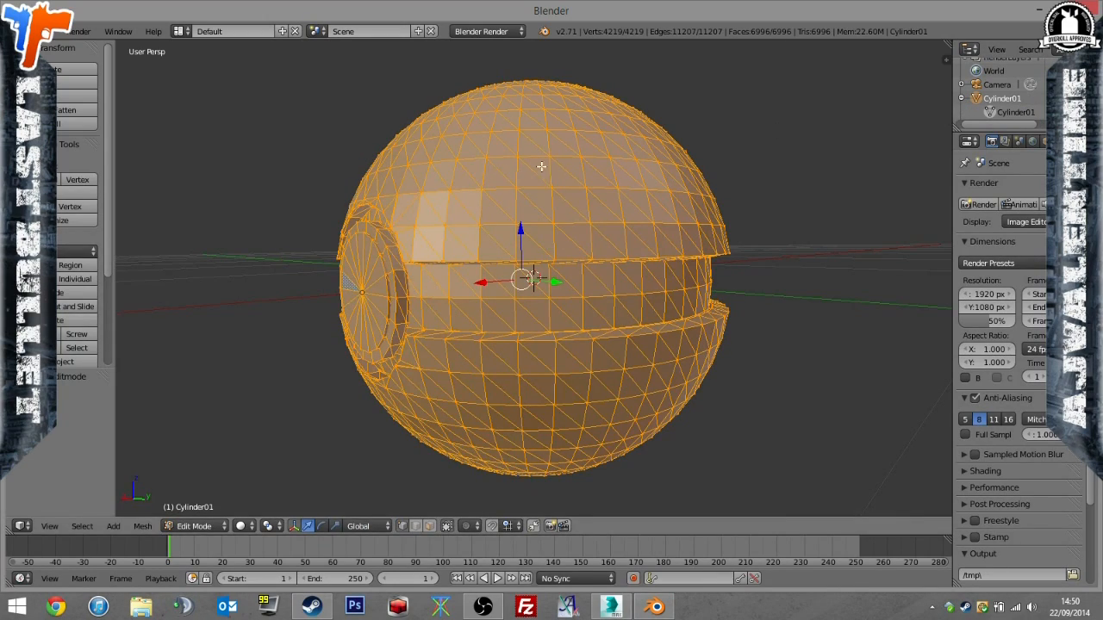
pyautogui.moveTo(502, 213); pyautogui.dragTo(431, 268, button='middle')
pyautogui.scroll(3, 582, 249)
pyautogui.scroll(-4, 560, 244)
# Export the joined ball in Wavefront format as poke.obj to the PAYDAY Mods\PokeNades folder.
pyautogui.click(45, 31)
pyautogui.moveTo(72, 269)
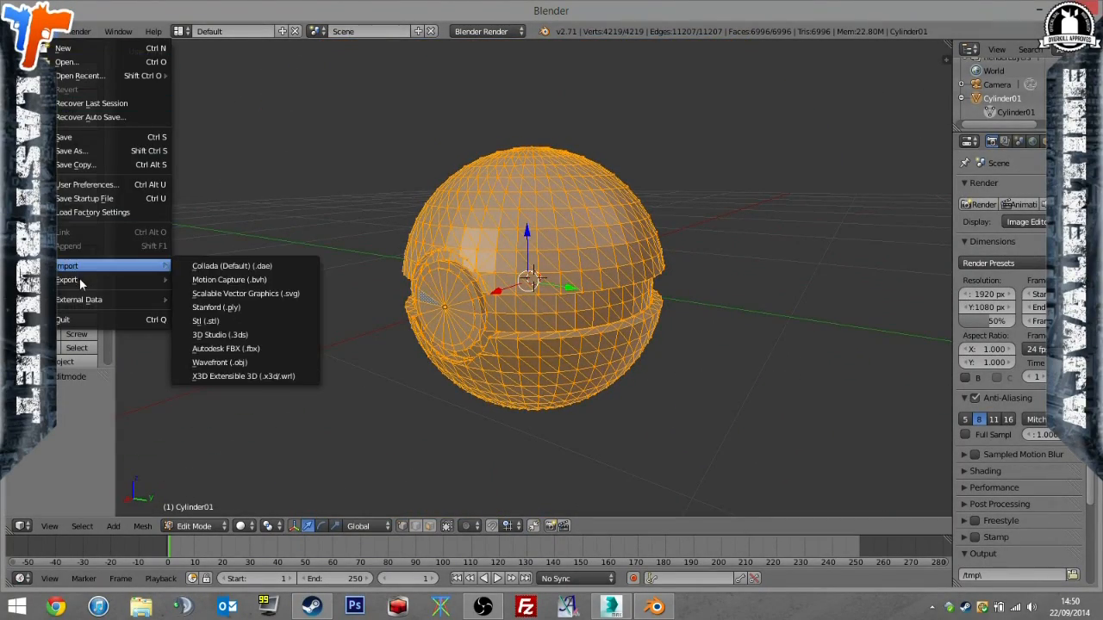
pyautogui.click(248, 362)
pyautogui.scroll(-7, 67, 304)
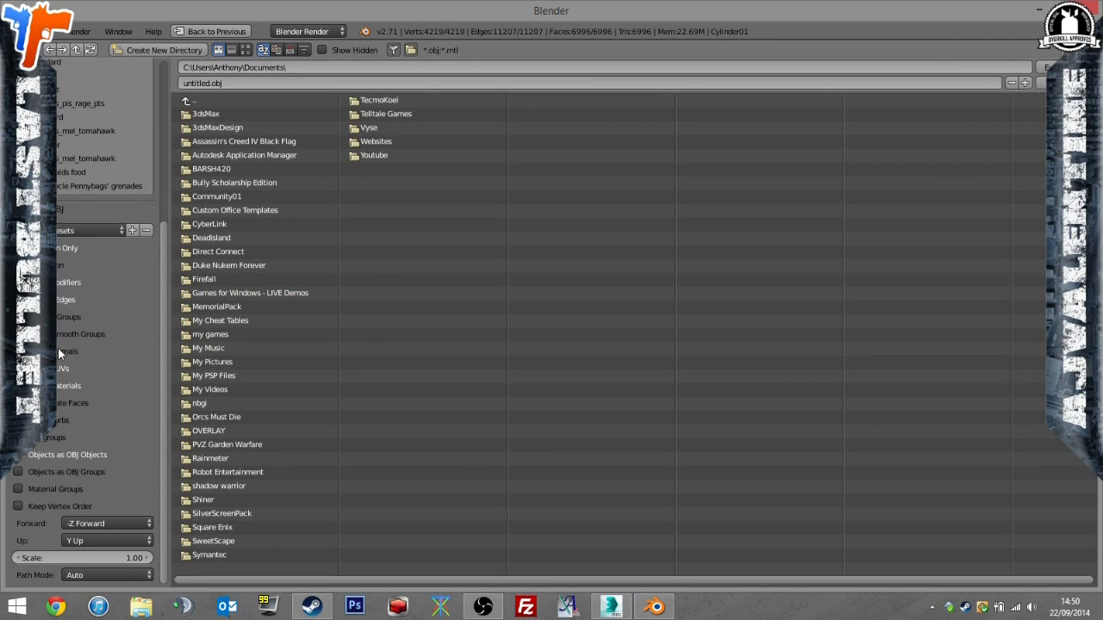
pyautogui.scroll(7, 62, 359)
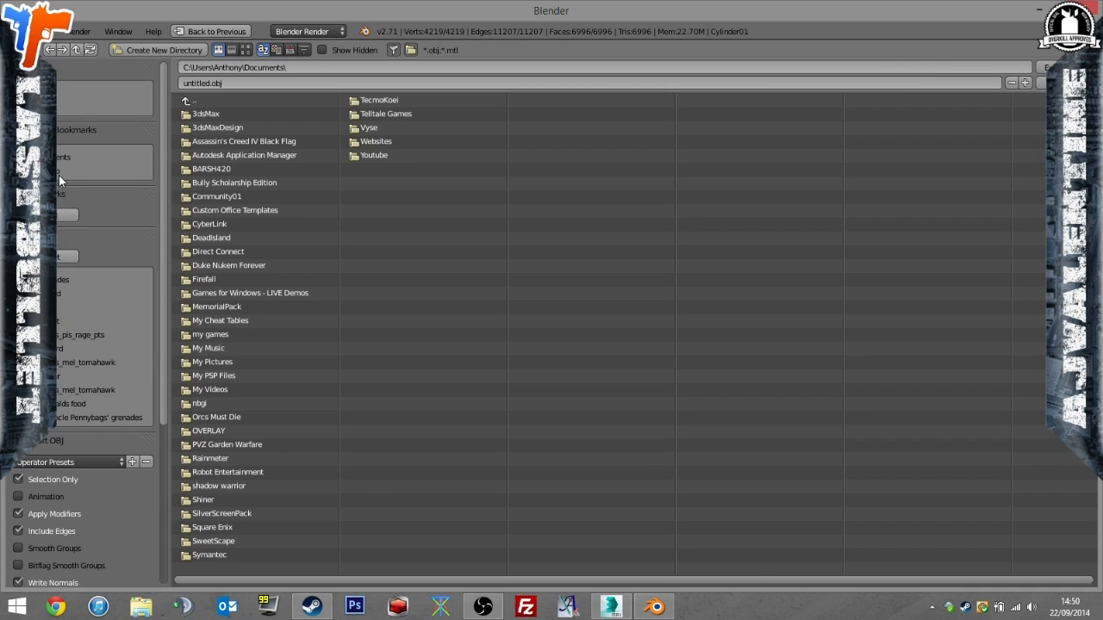
pyautogui.click(59, 173)
pyautogui.click(197, 129)
pyautogui.click(225, 181)
pyautogui.click(245, 84)
pyautogui.write('poke')
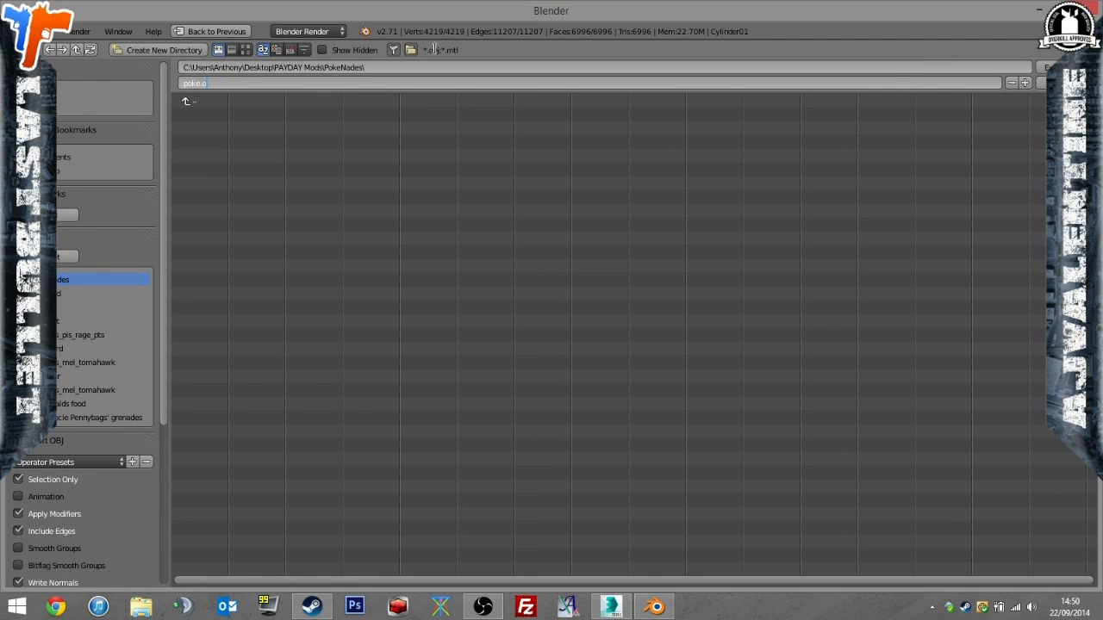
pyautogui.press('Return')
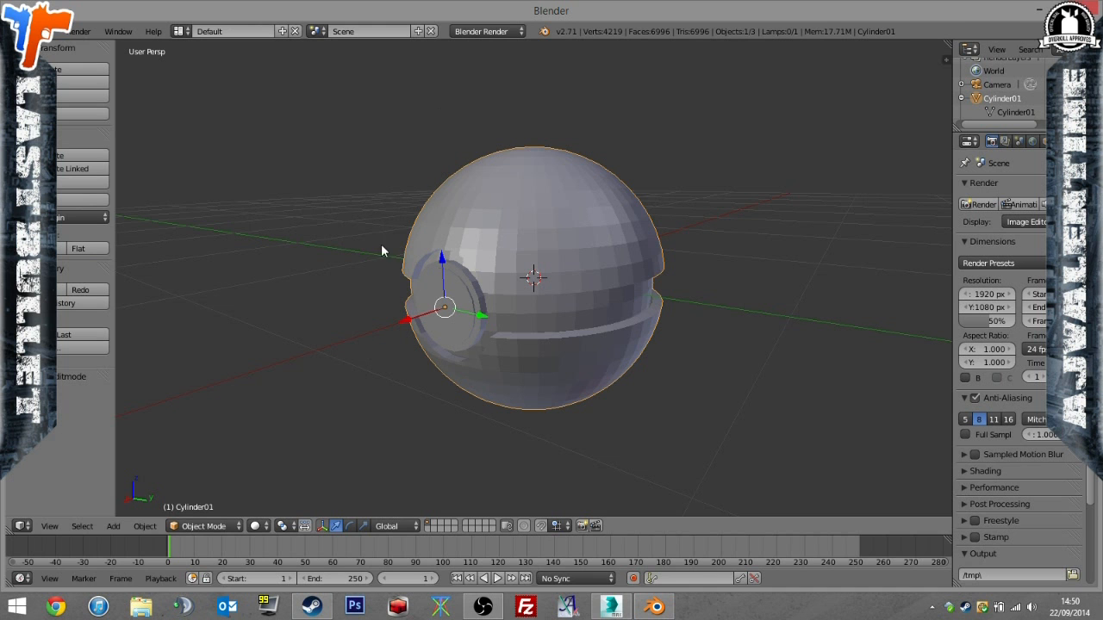
# Switch back to 3ds Max and delete the four separate original parts.
pyautogui.click(610, 607)
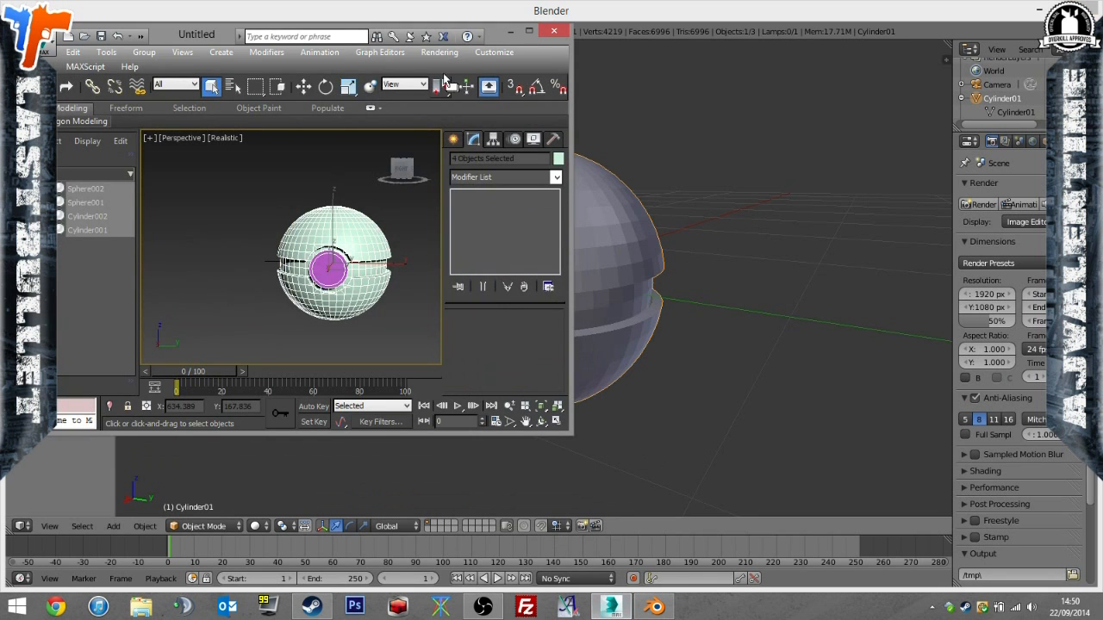
pyautogui.moveTo(237, 43); pyautogui.dragTo(274, 0)
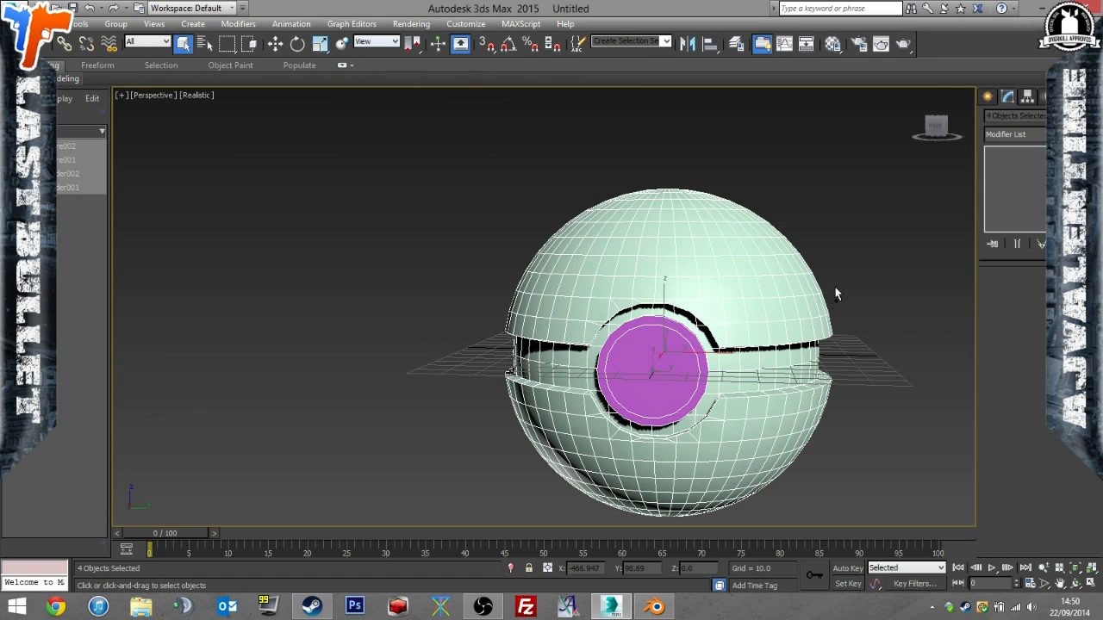
pyautogui.press('Delete')
# Import poke.obj from the PAYDAY Mods\PokeNades folder into the empty scene.
pyautogui.click(17, 12)
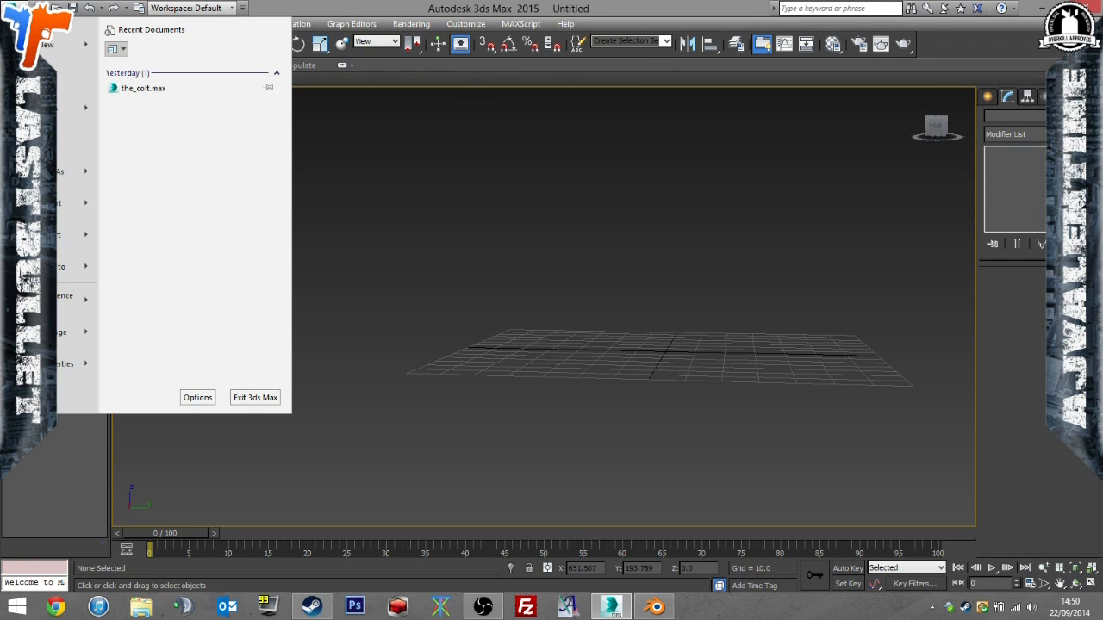
pyautogui.click(57, 212)
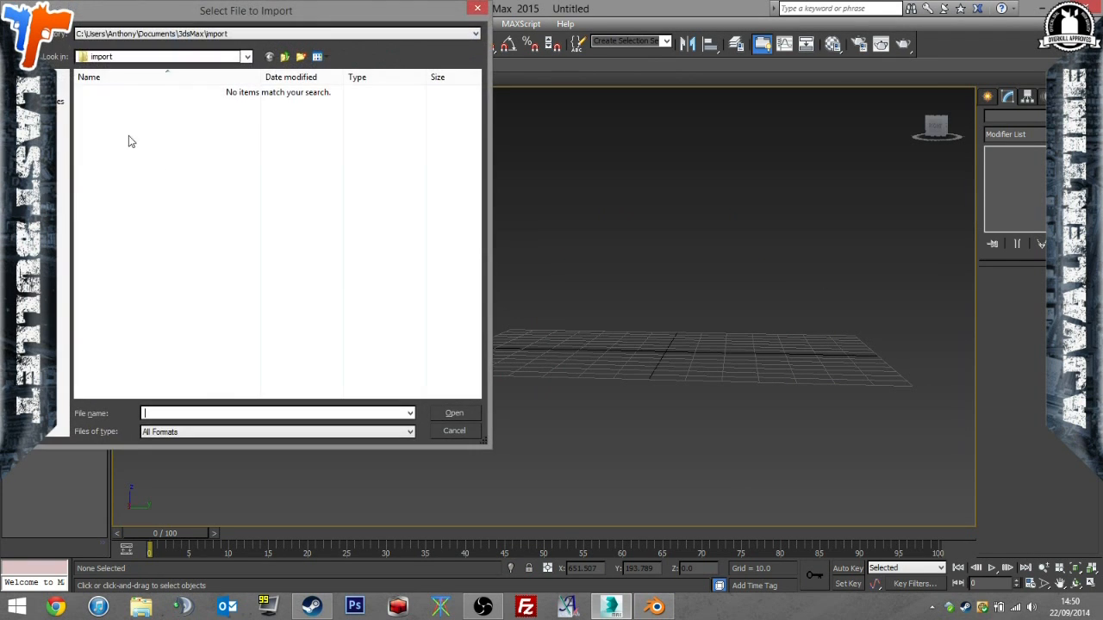
pyautogui.click(52, 138)
pyautogui.doubleClick(132, 193)
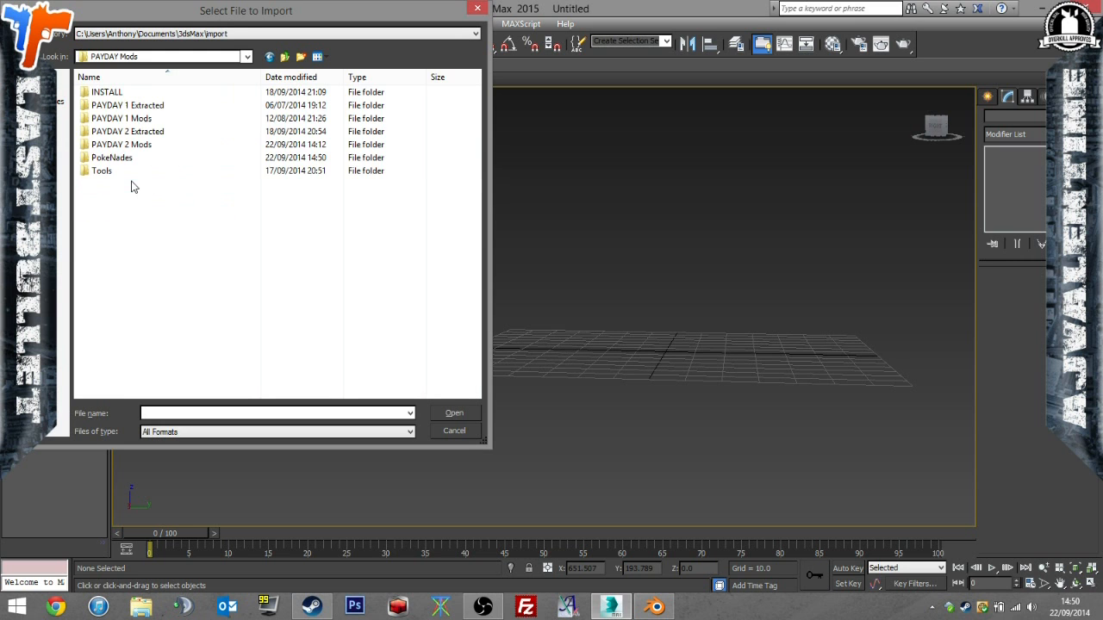
pyautogui.doubleClick(132, 158)
pyautogui.doubleClick(184, 111)
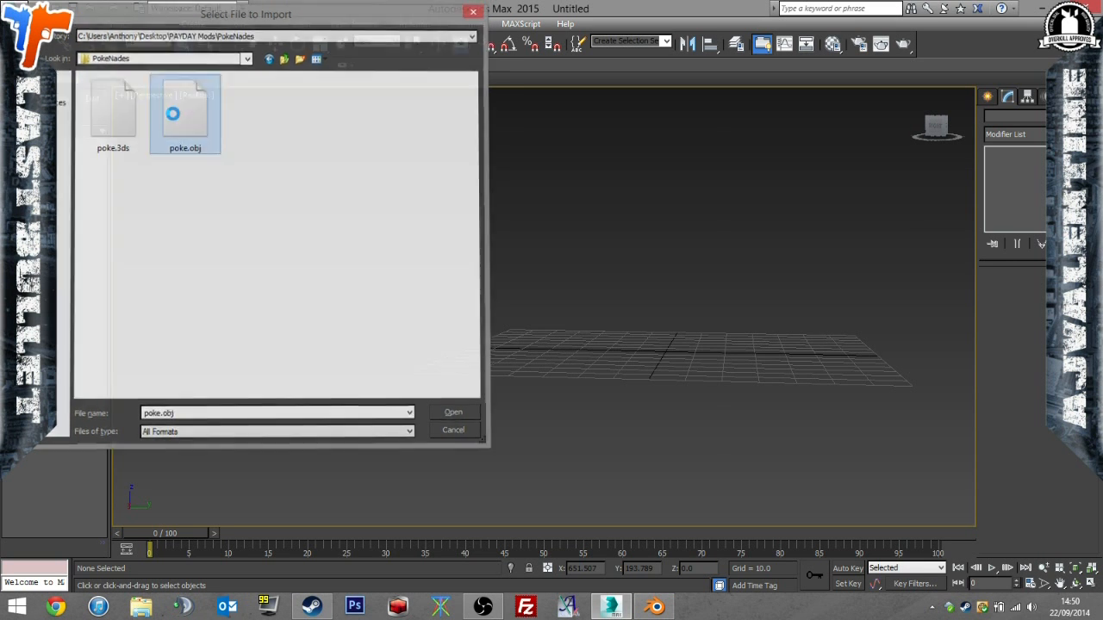
pyautogui.click(454, 530)
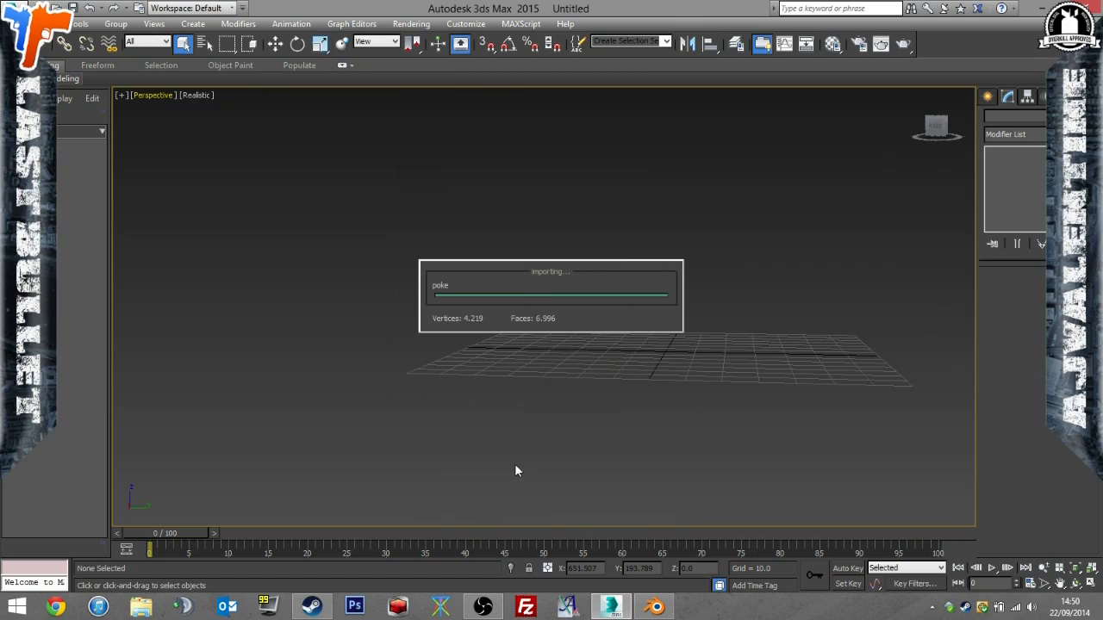
# Select the imported ball and apply an Unwrap UVW modifier to it.
pyautogui.moveTo(545, 386); pyautogui.dragTo(439, 382, button='middle')
pyautogui.click(735, 387)
pyautogui.keyDown('alt'); pyautogui.moveTo(735, 387); pyautogui.dragTo(729, 363, button='middle'); pyautogui.keyUp('alt')
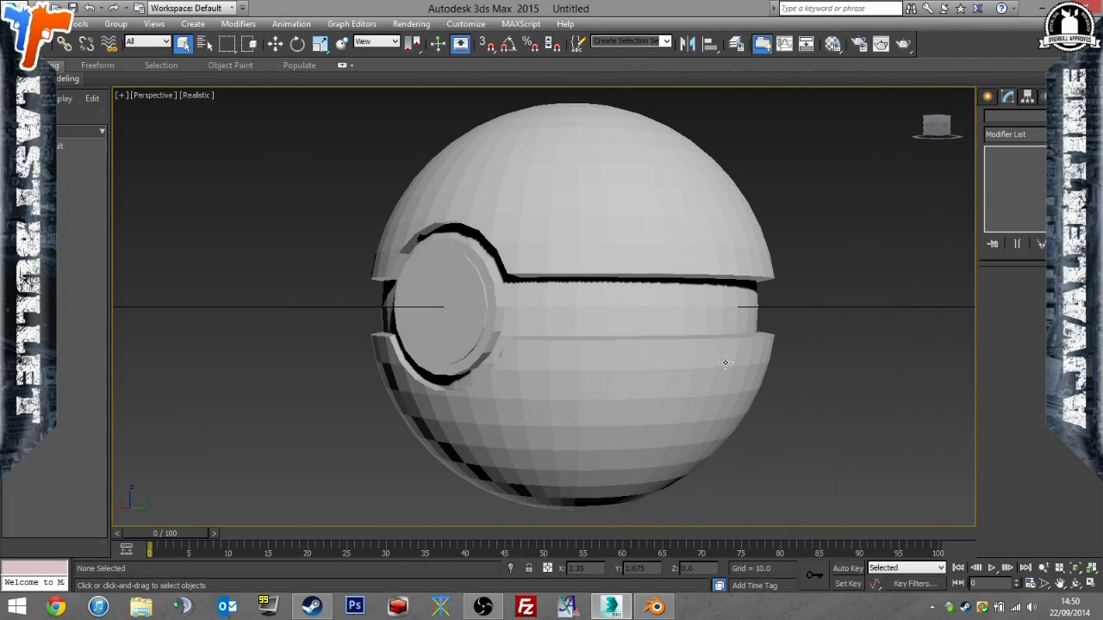
pyautogui.click(727, 363)
pyautogui.click(1033, 135)
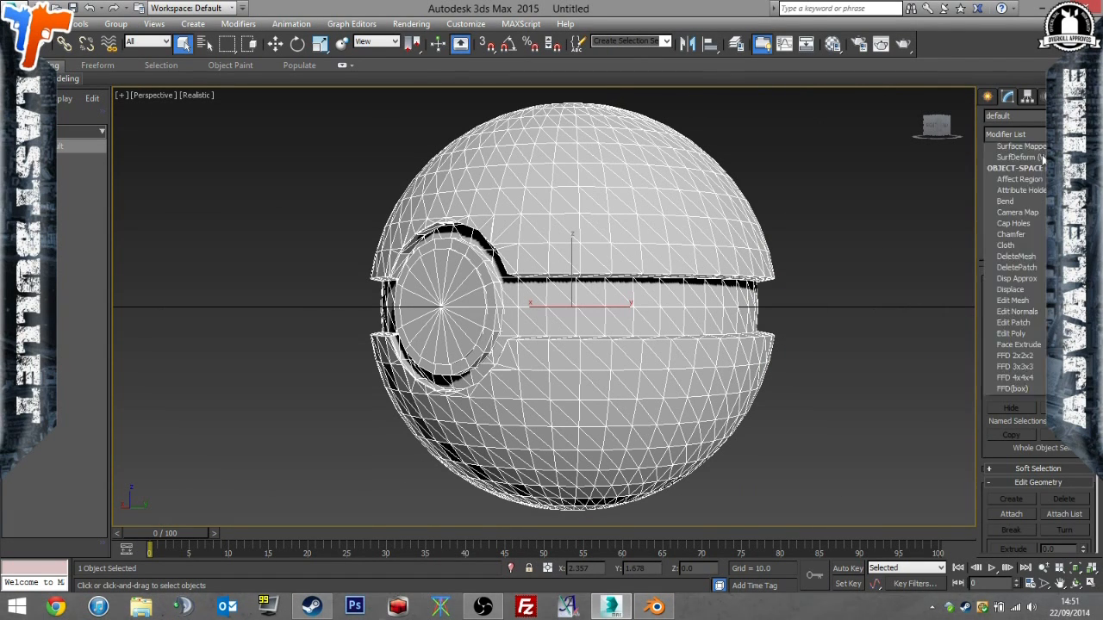
pyautogui.scroll(-15, 1034, 387)
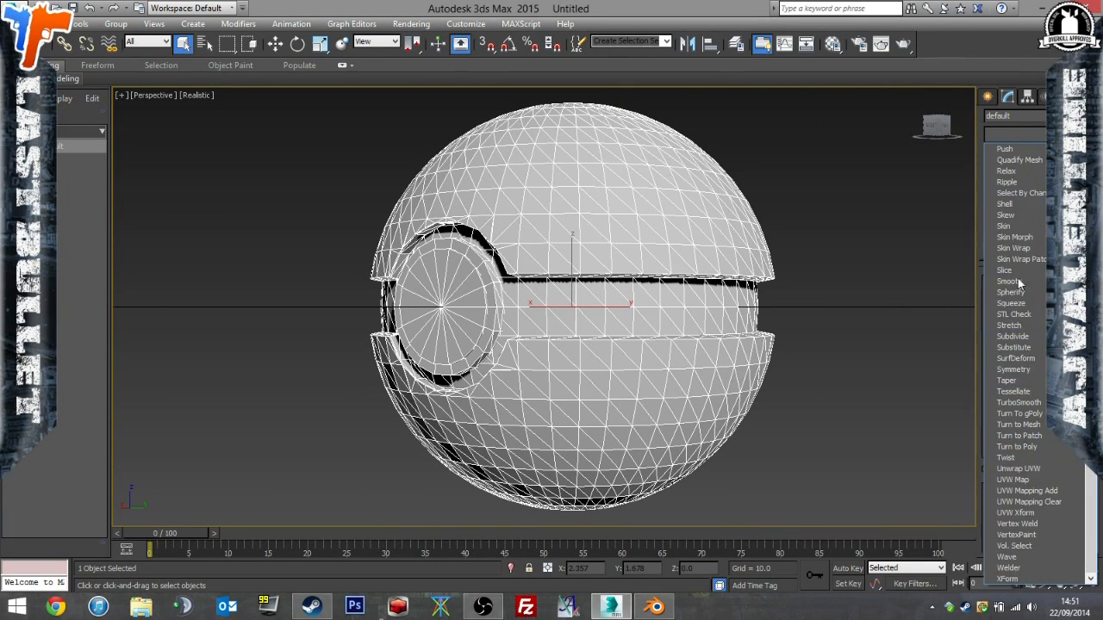
pyautogui.click(1039, 469)
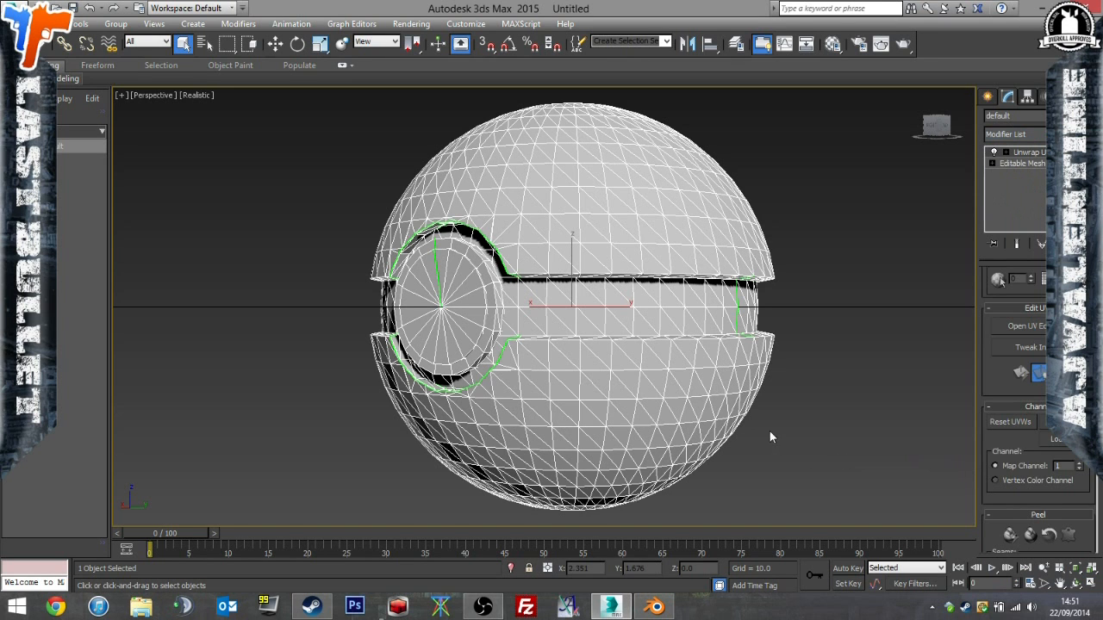
# Check the combined UV layout of the ball's parts in the UV editor and close it.
pyautogui.click(1025, 326)
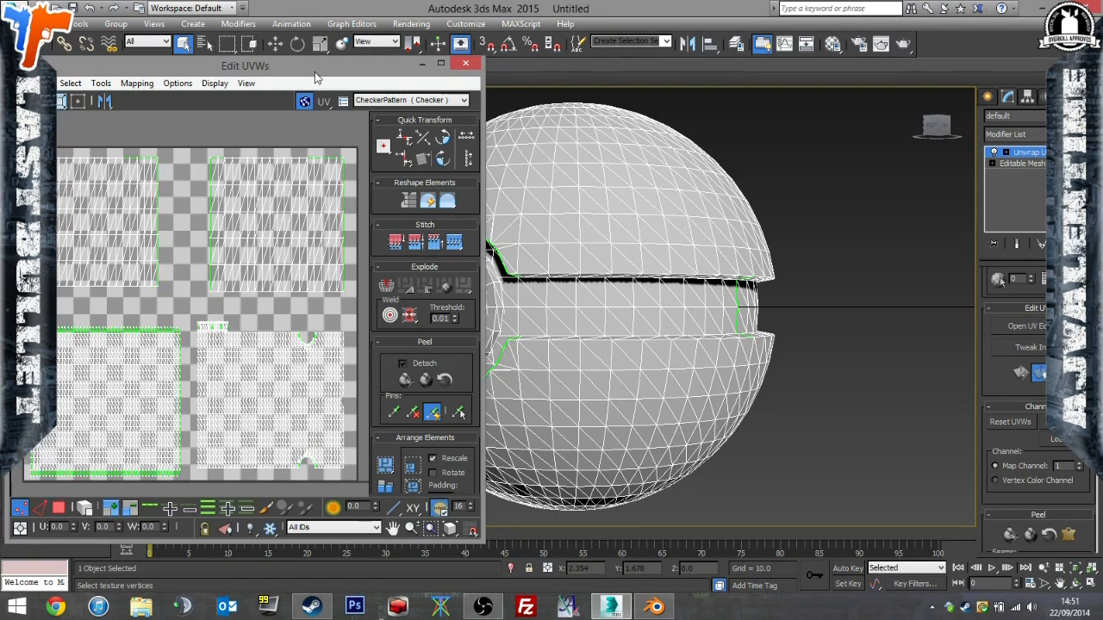
pyautogui.moveTo(428, 66); pyautogui.dragTo(558, 62)
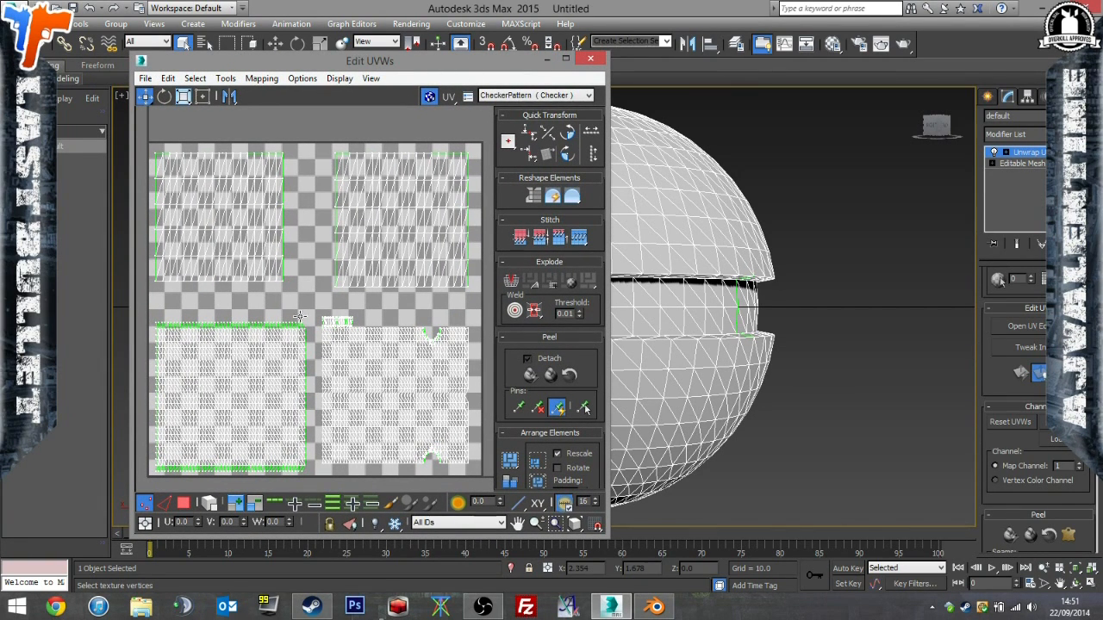
pyautogui.click(590, 59)
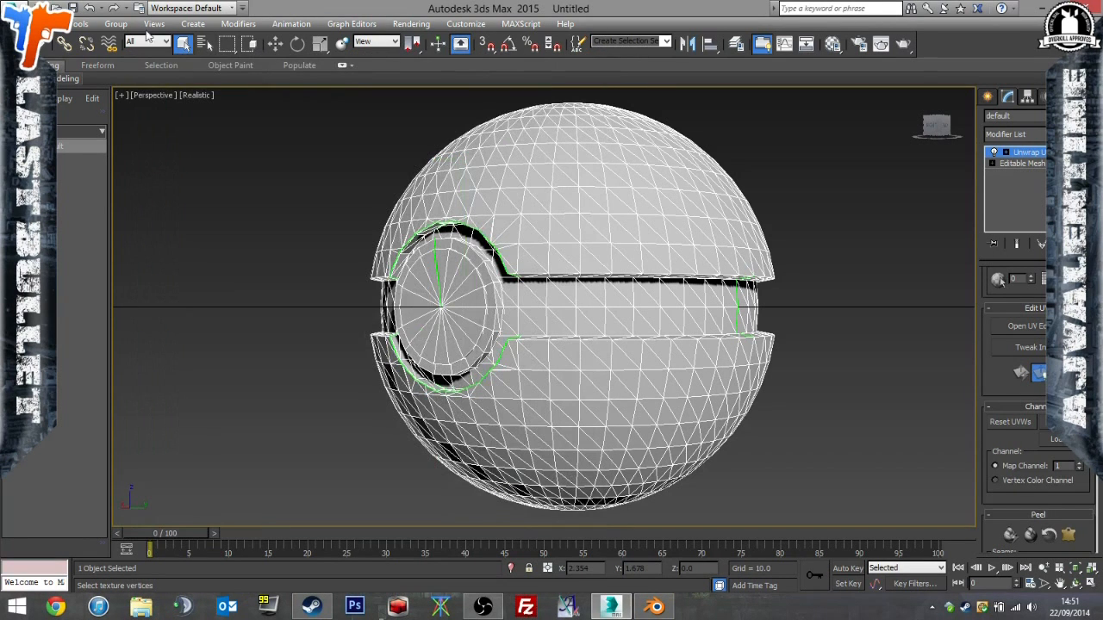
# Open Viewport Canvas and start the paint brush on a new Diffuse Color texture for the ball.
pyautogui.click(85, 25)
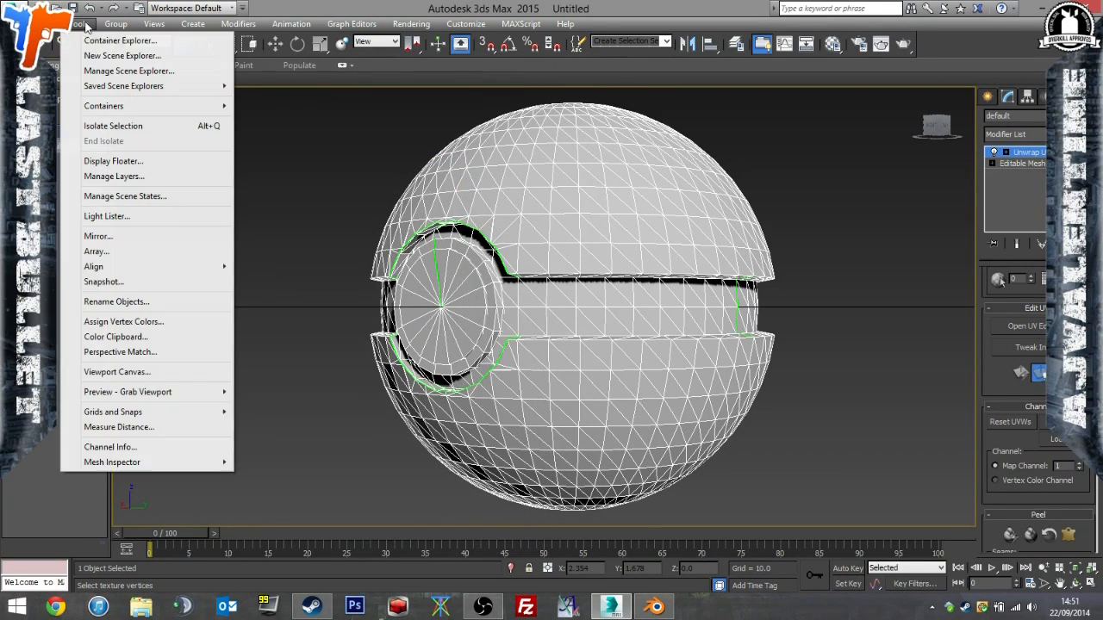
pyautogui.click(157, 371)
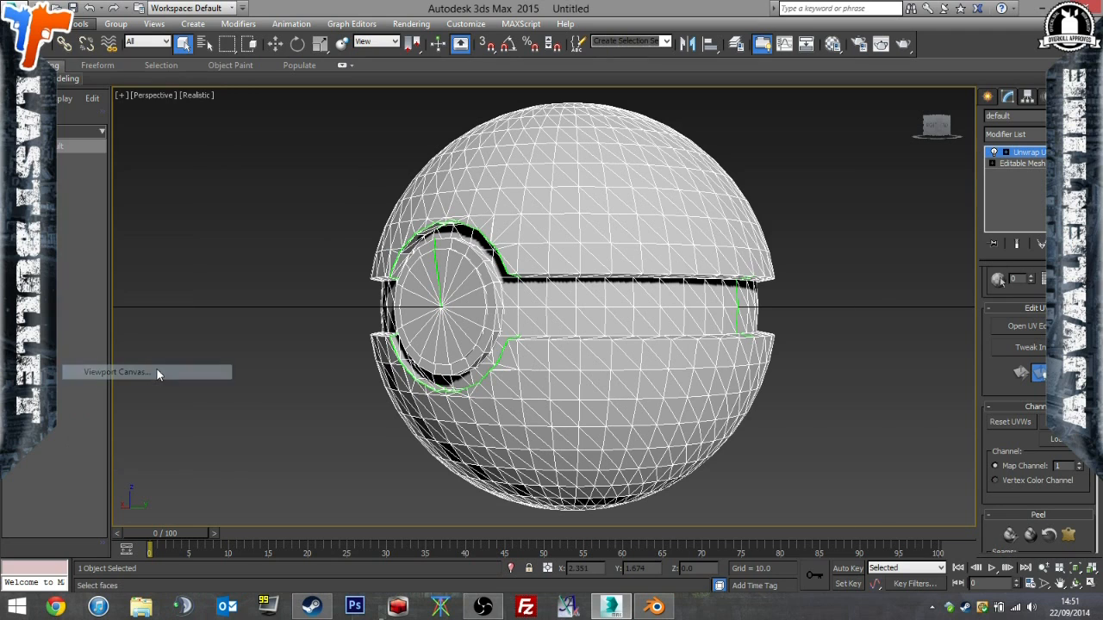
pyautogui.moveTo(770, 177); pyautogui.dragTo(842, 137)
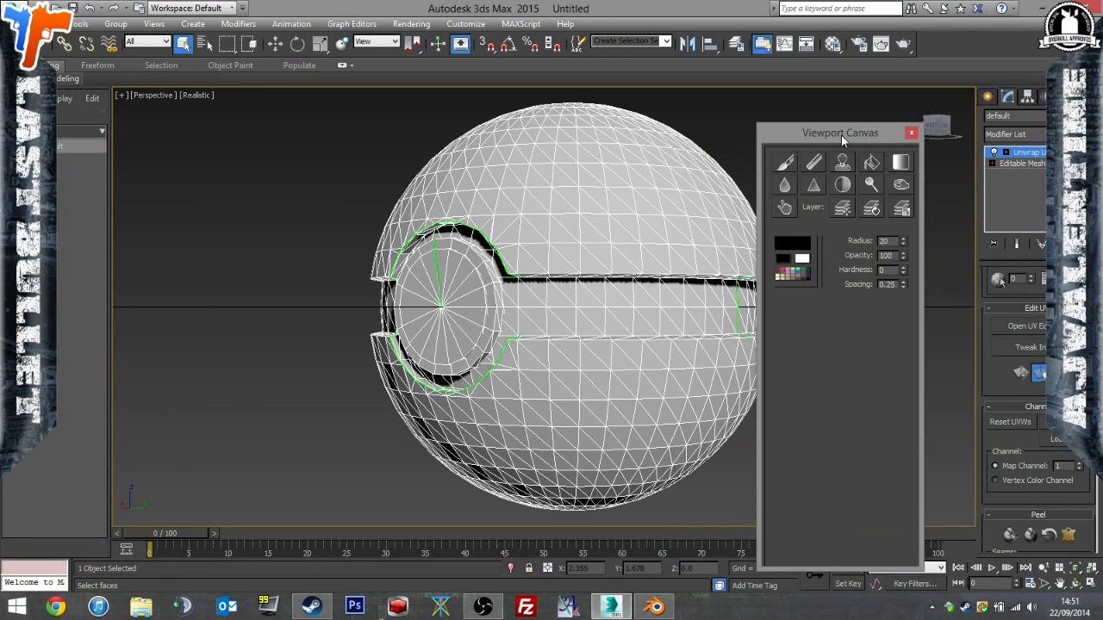
pyautogui.click(785, 162)
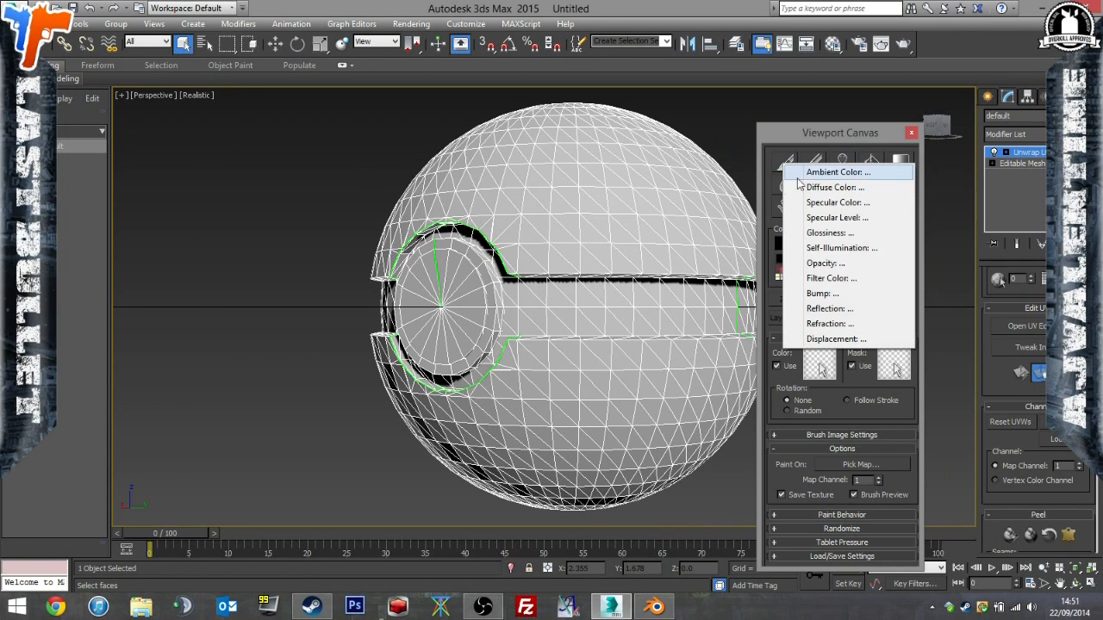
pyautogui.click(865, 188)
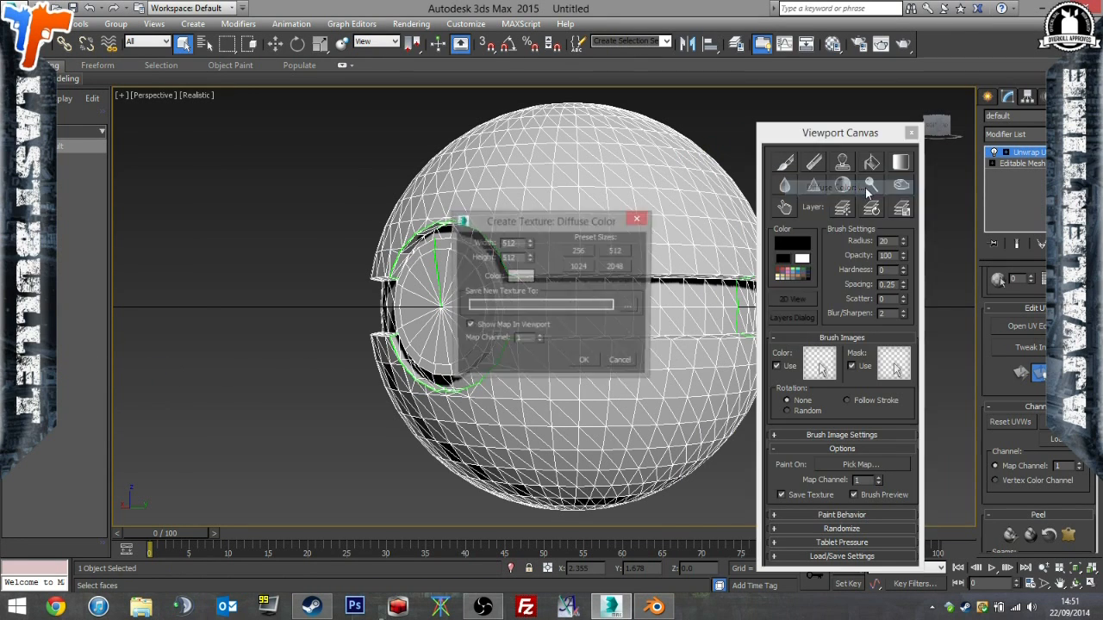
# Create the diffuse texture at the 2048 preset size, saved as df.dds in the PAYDAY Mods\PokeNades folder.
pyautogui.click(616, 267)
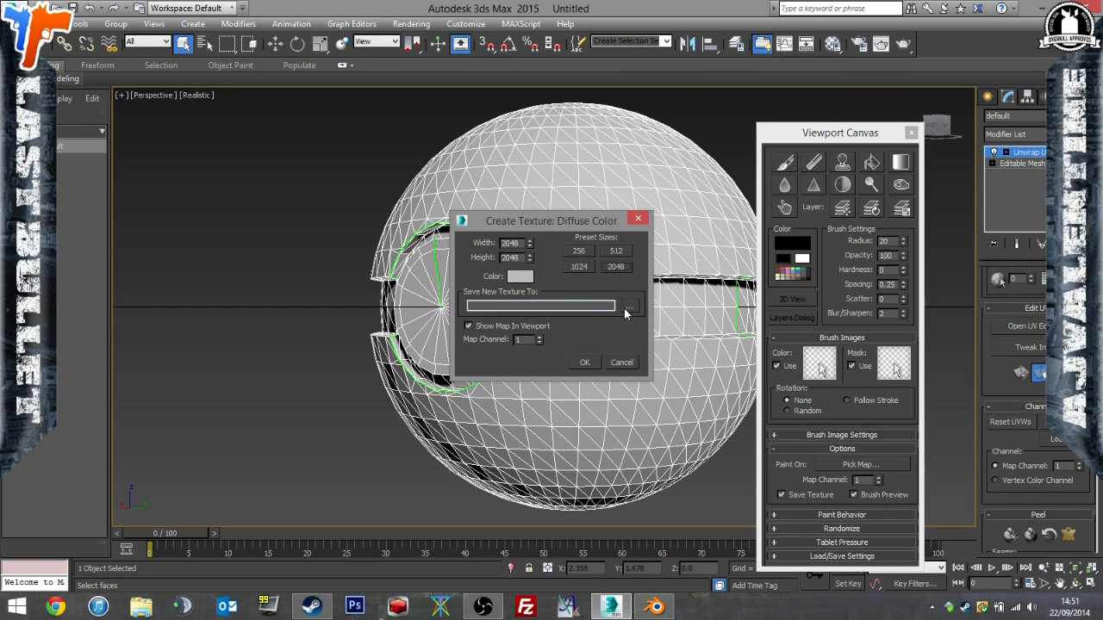
pyautogui.click(629, 306)
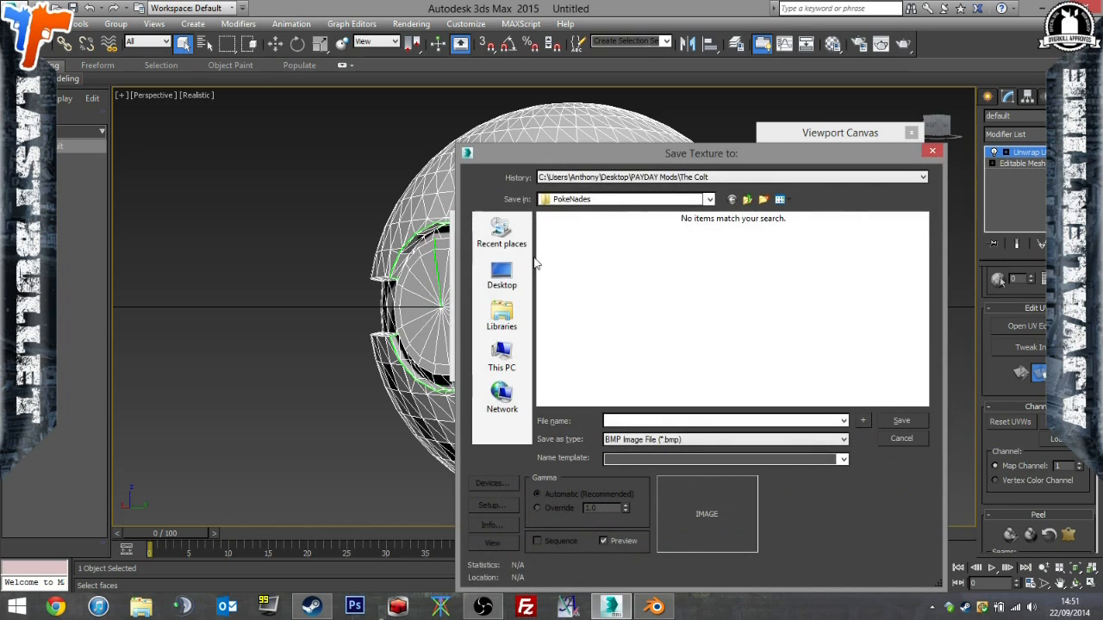
pyautogui.click(499, 276)
pyautogui.doubleClick(625, 342)
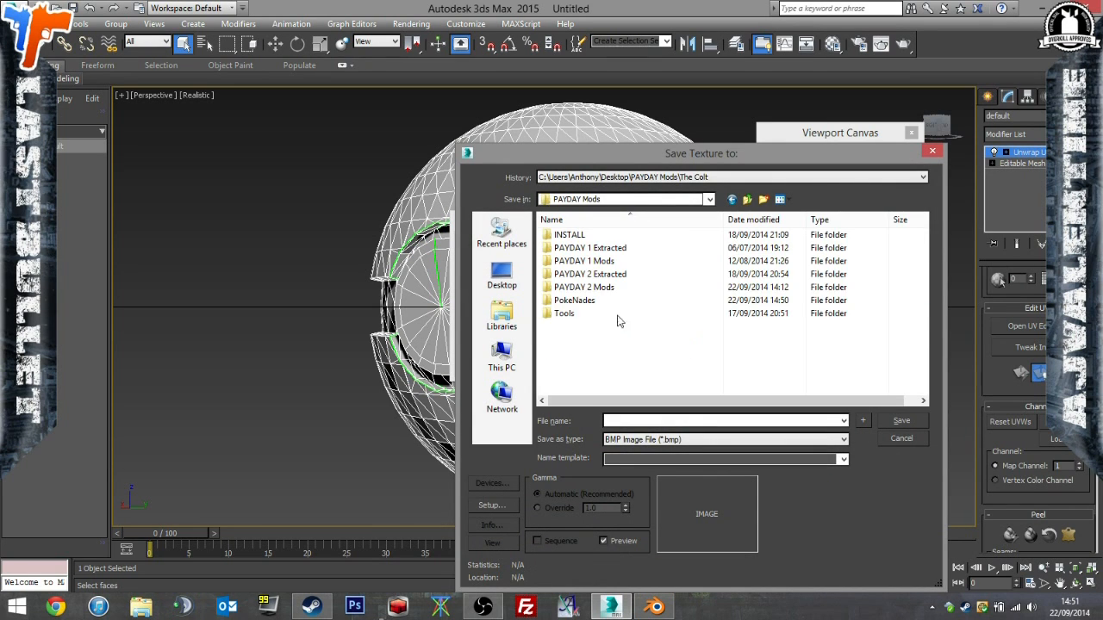
pyautogui.doubleClick(613, 302)
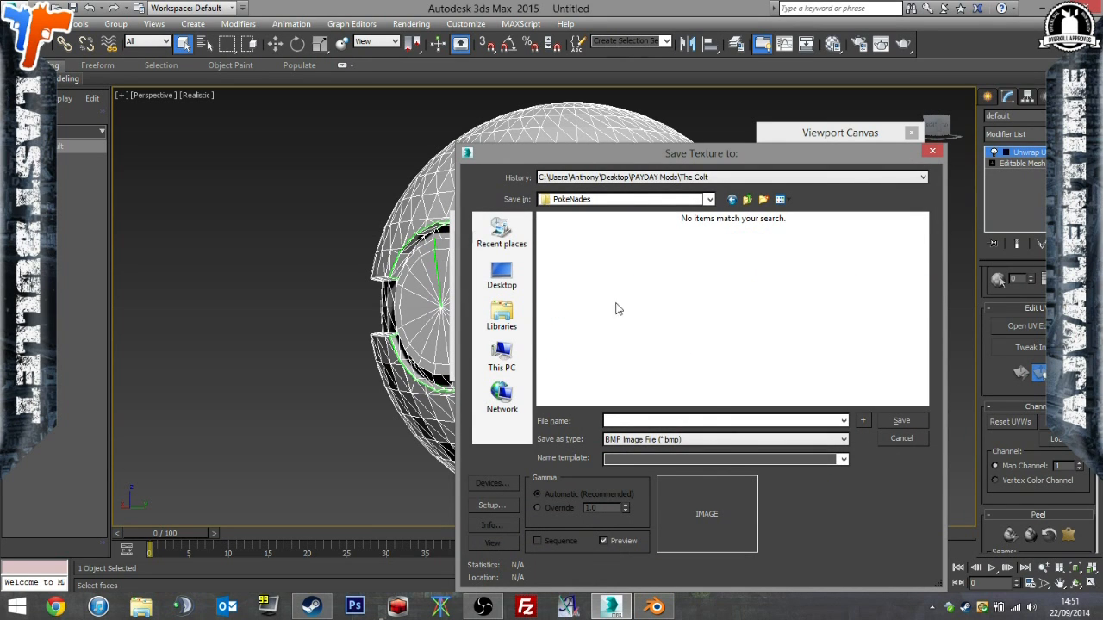
pyautogui.click(725, 442)
pyautogui.click(753, 586)
pyautogui.click(767, 423)
pyautogui.write('df.dds')
pyautogui.press('Return')
pyautogui.press('Return')
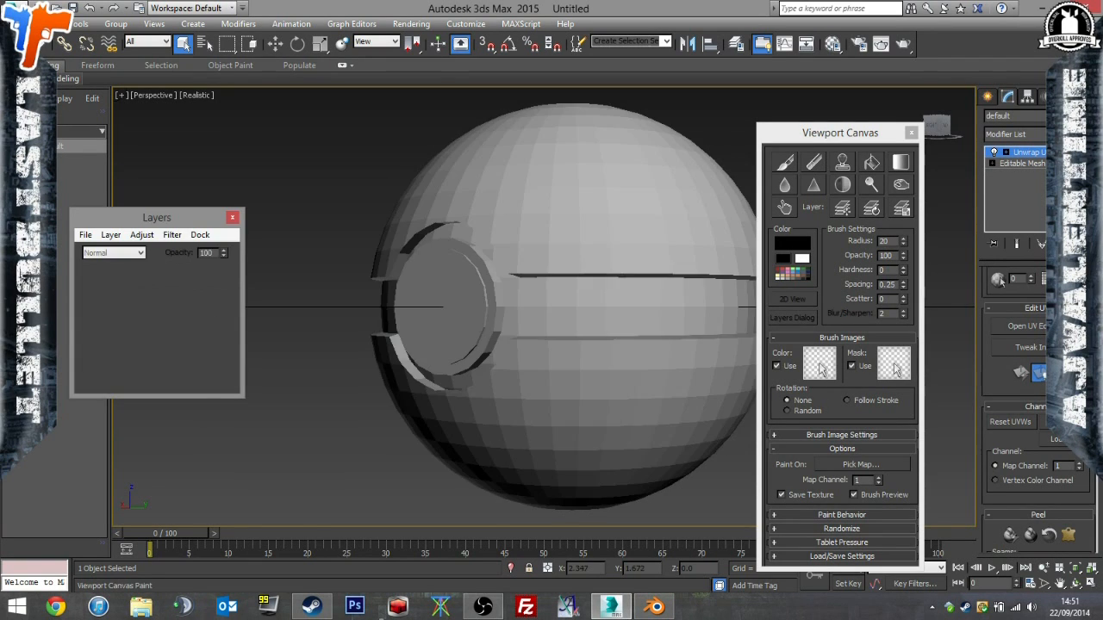
# Paint over the ball from several sides with the black brush at radius 20 and finish painting.
pyautogui.keyDown('alt'); pyautogui.moveTo(402, 322); pyautogui.dragTo(474, 334, button='middle'); pyautogui.keyUp('alt')
pyautogui.scroll(-3, 461, 323)
pyautogui.scroll(-10, 469, 323)
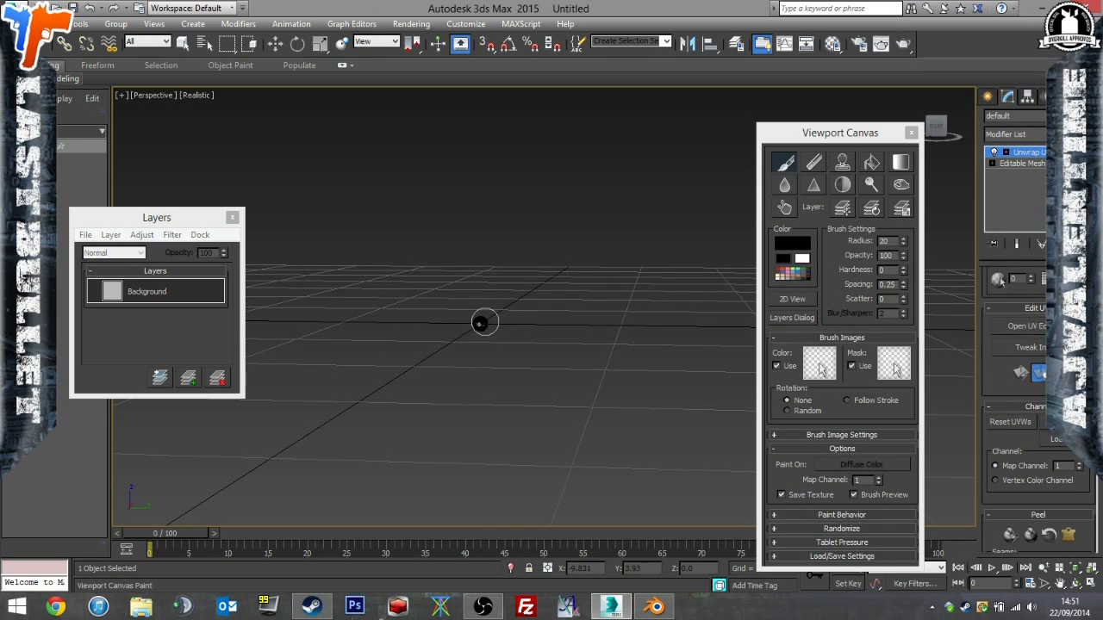
pyautogui.keyDown('alt'); pyautogui.moveTo(529, 360); pyautogui.dragTo(705, 363, button='middle'); pyautogui.keyUp('alt')
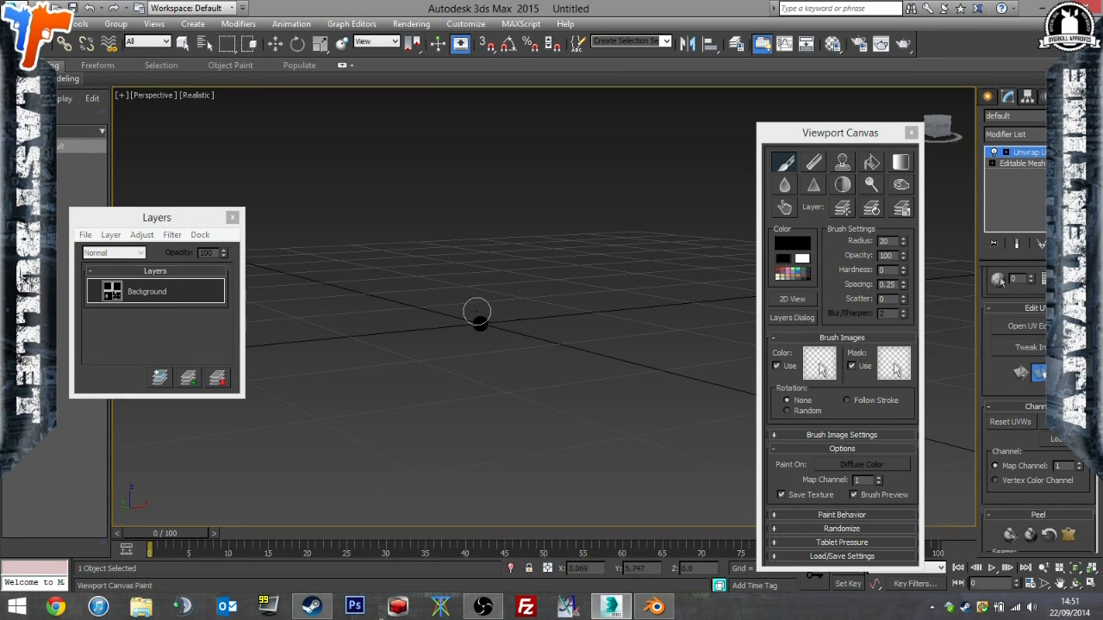
pyautogui.moveTo(488, 340)
pyautogui.keyDown('alt'); pyautogui.mouseDown(button='middle')
pyautogui.moveTo(497, 350)
pyautogui.moveTo(685, 316)
pyautogui.mouseUp(button='middle'); pyautogui.keyUp('alt')
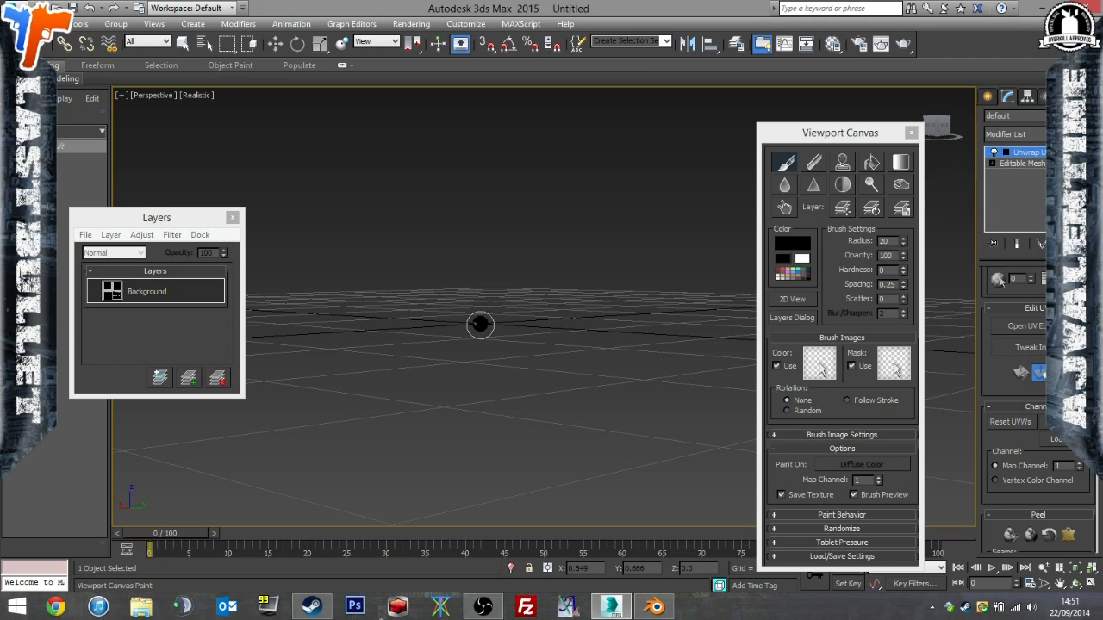
pyautogui.click(784, 166)
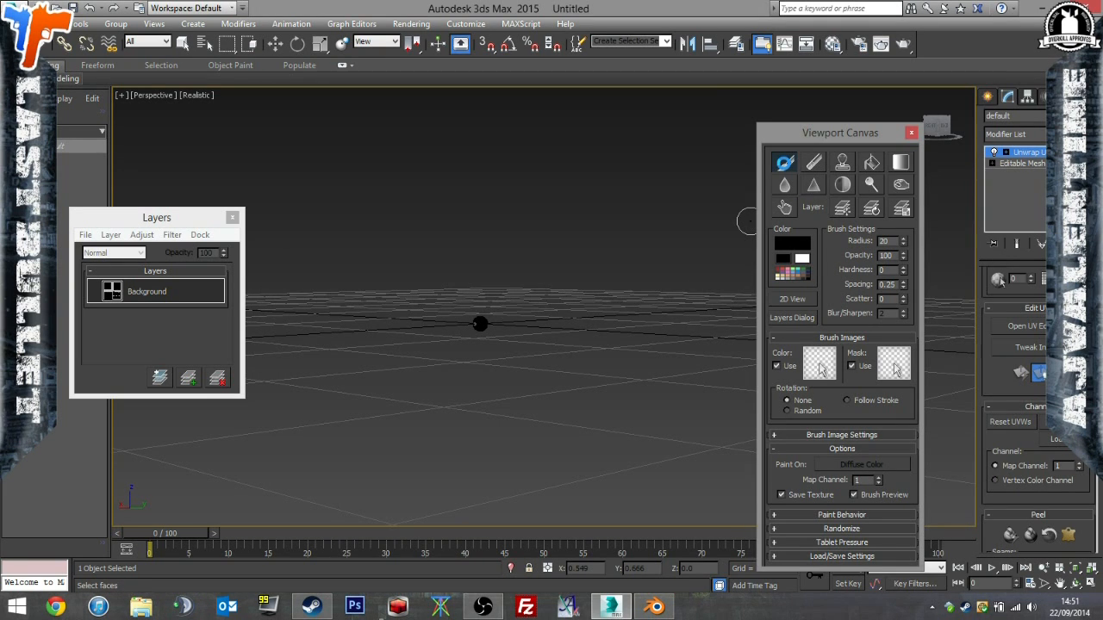
pyautogui.click(771, 163)
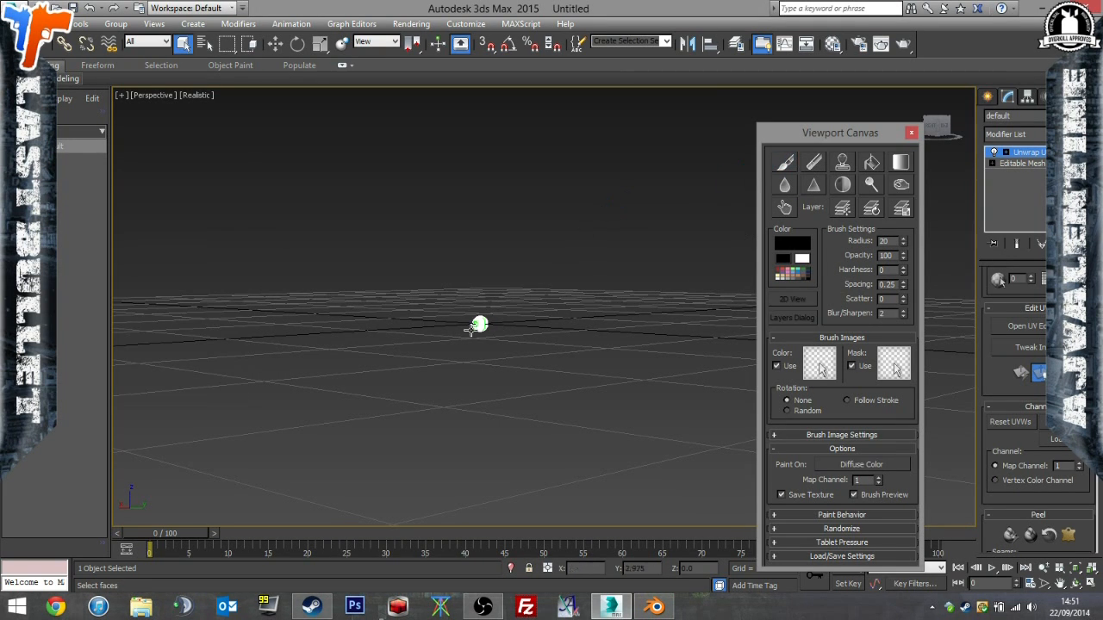
# Inspect the painted ball up close from the front and deselect it.
pyautogui.moveTo(538, 357); pyautogui.dragTo(609, 392, button='middle')
pyautogui.scroll(9, 569, 364)
pyautogui.keyDown('alt'); pyautogui.moveTo(557, 319); pyautogui.dragTo(555, 412, button='middle'); pyautogui.keyUp('alt')
pyautogui.click(1023, 164)
pyautogui.click(588, 291)
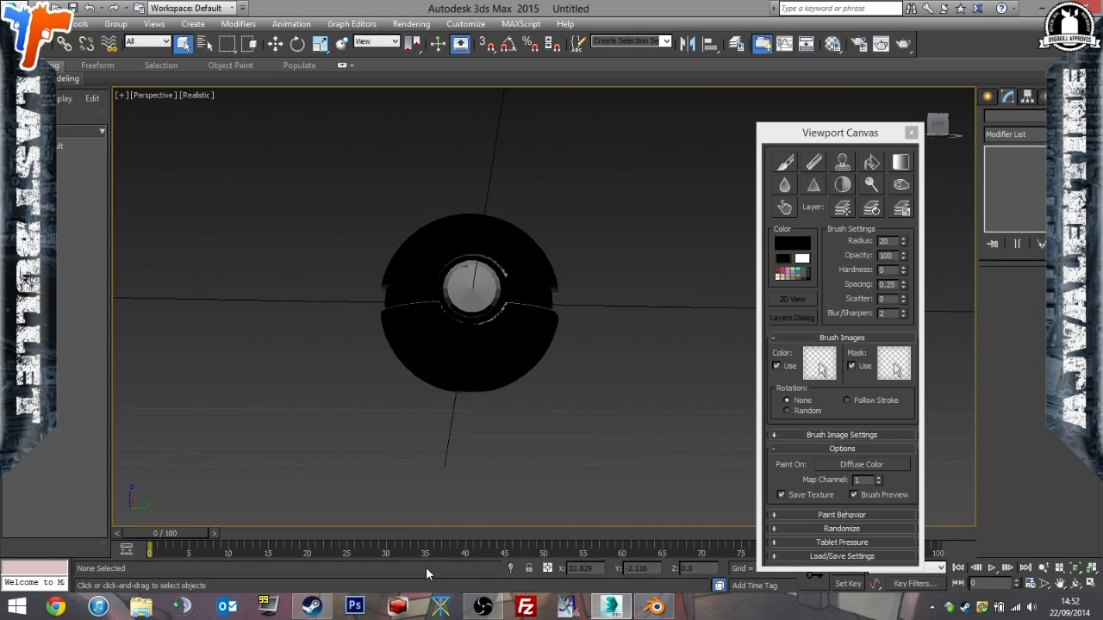
# Switch to File Explorer and open df.dds from the PAYDAY Mods\PokeNades folder in Photoshop.
pyautogui.click(138, 608)
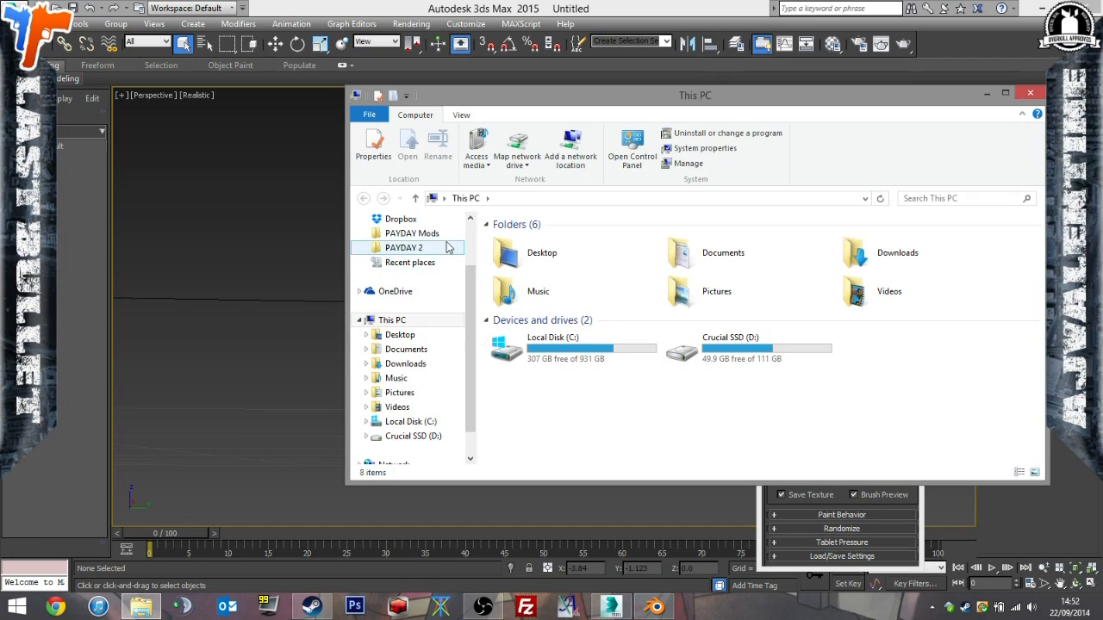
pyautogui.click(418, 233)
pyautogui.doubleClick(521, 313)
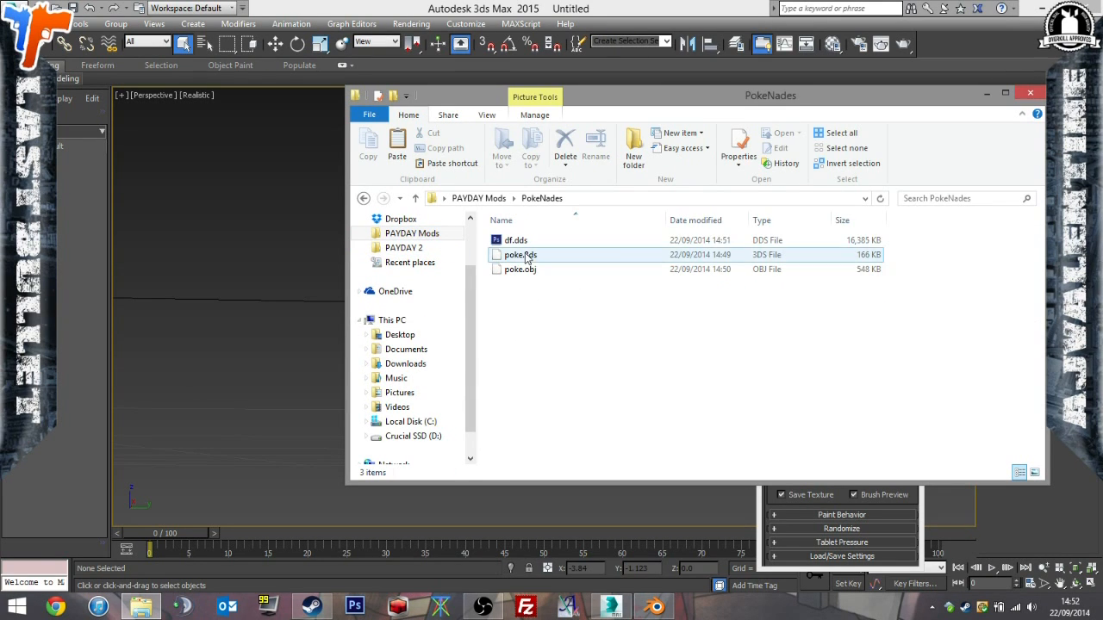
pyautogui.click(517, 241)
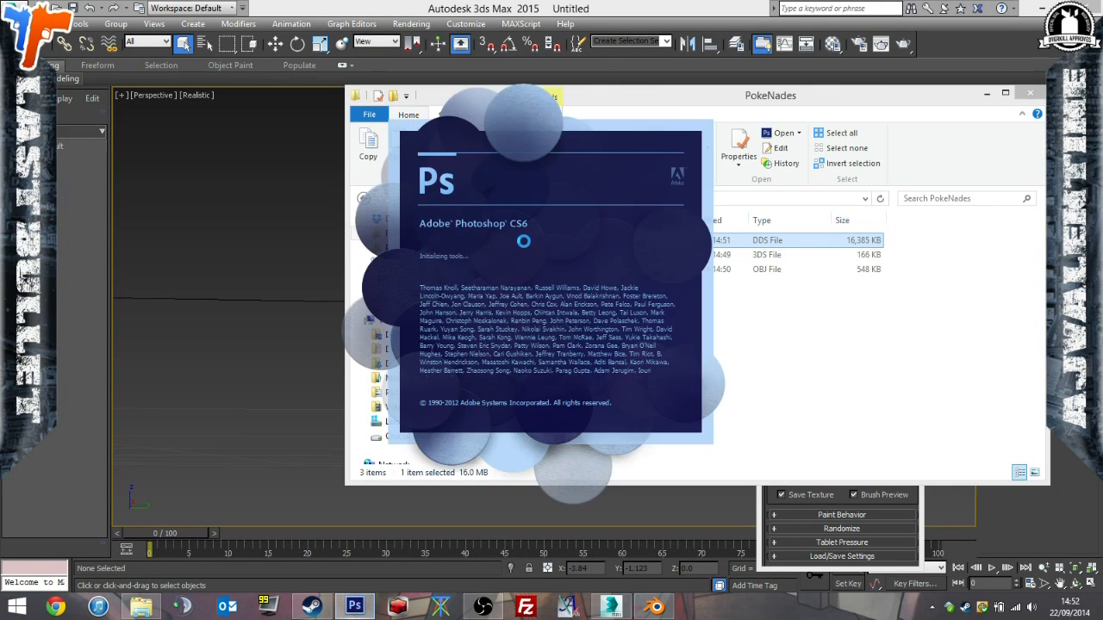
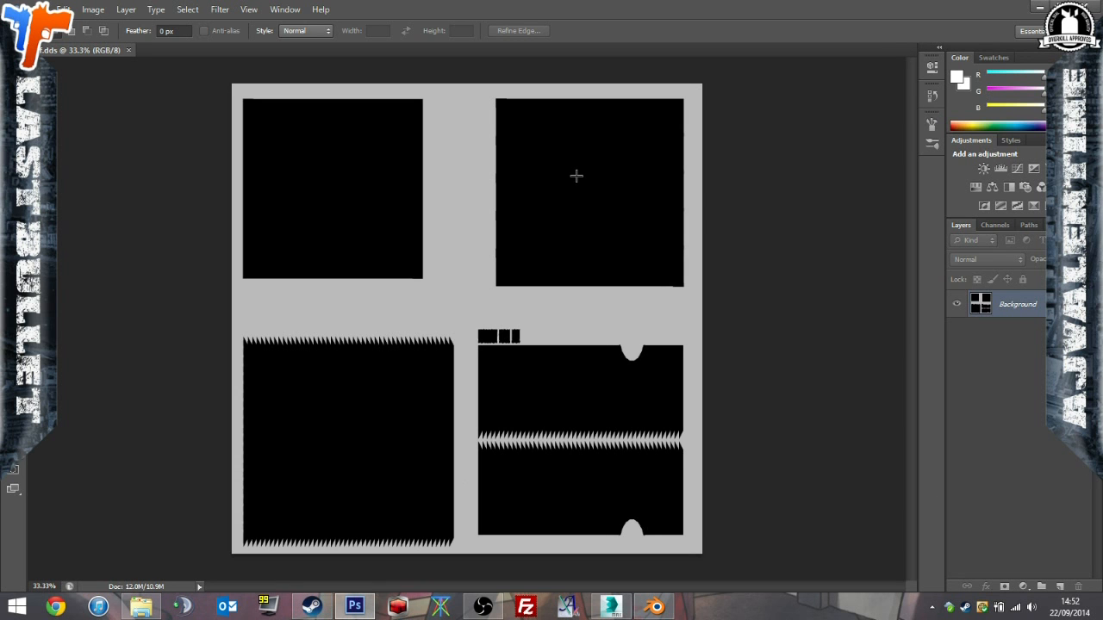
# Switch to 3ds Max, select the ball and open its Unwrap UVW modifier's UV editor.
pyautogui.click(655, 607)
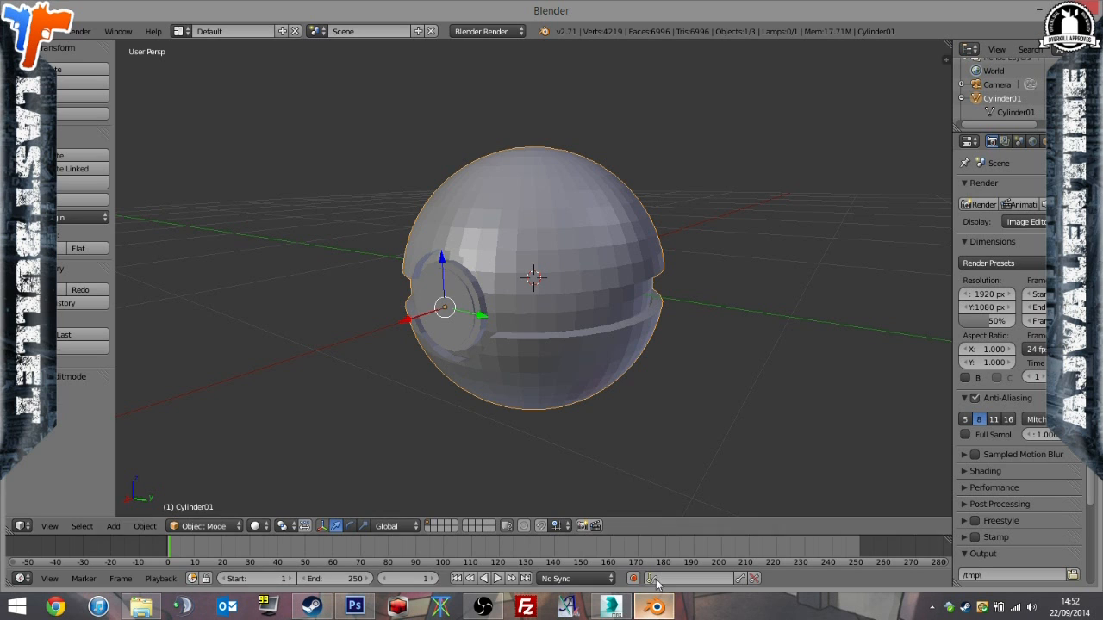
pyautogui.click(569, 603)
pyautogui.click(911, 134)
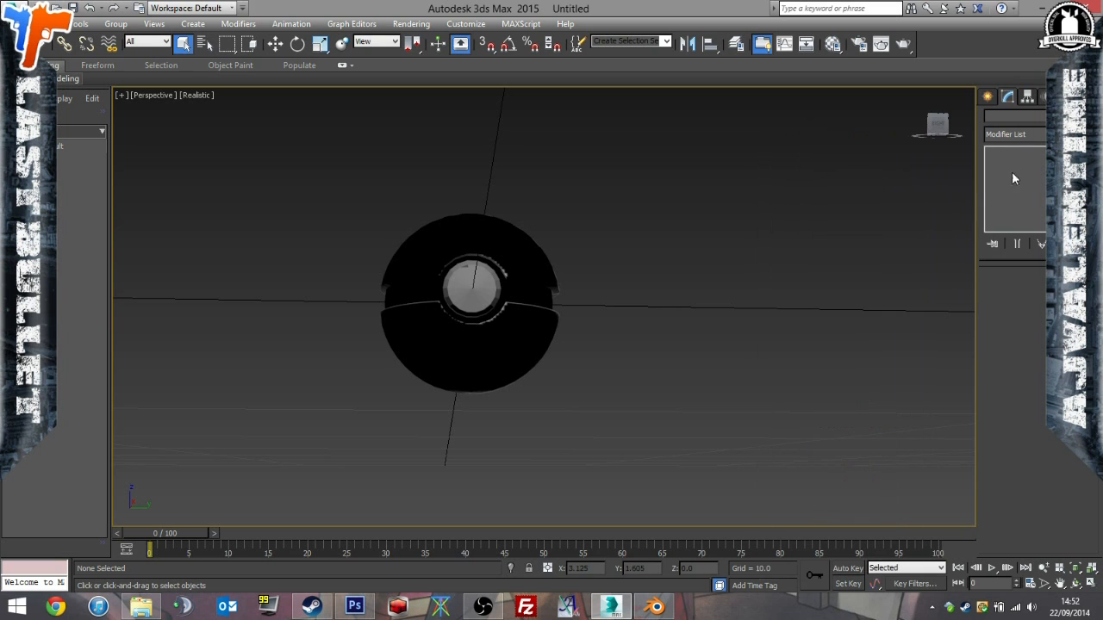
pyautogui.click(492, 306)
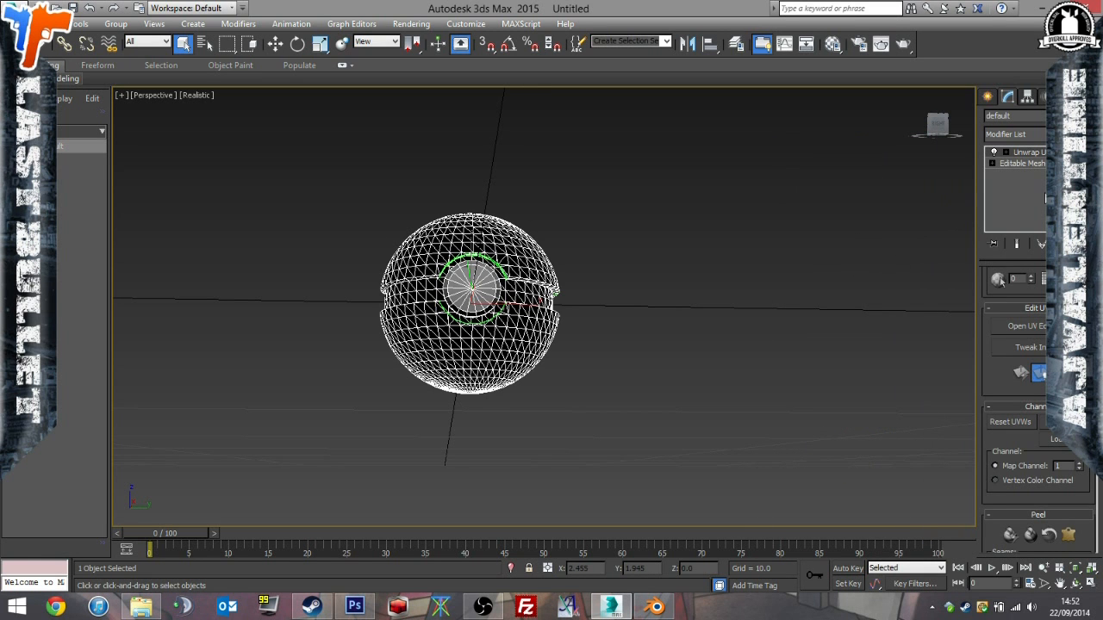
pyautogui.click(1027, 326)
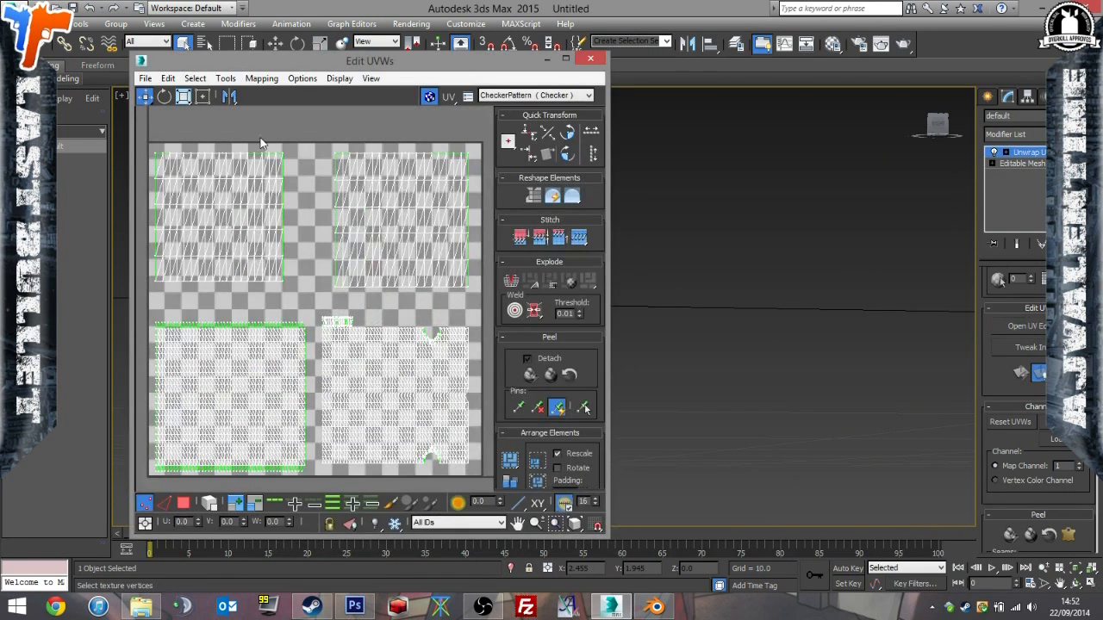
# Render the ball's UVW template at 2048 × 2048 with visible and seam edges.
pyautogui.click(370, 79)
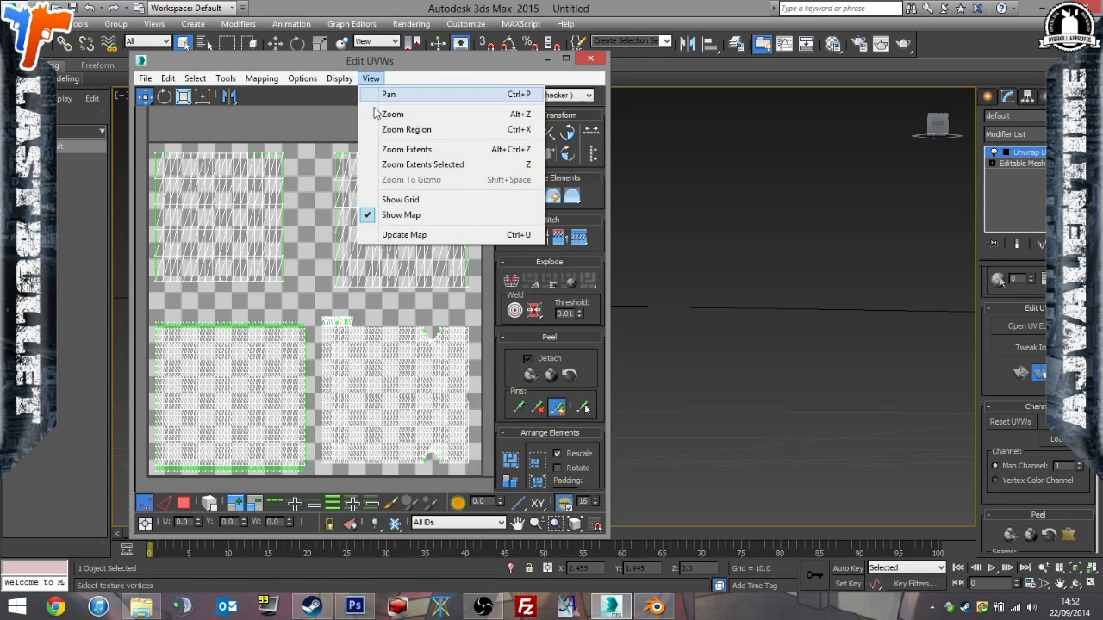
pyautogui.click(405, 235)
pyautogui.click(225, 79)
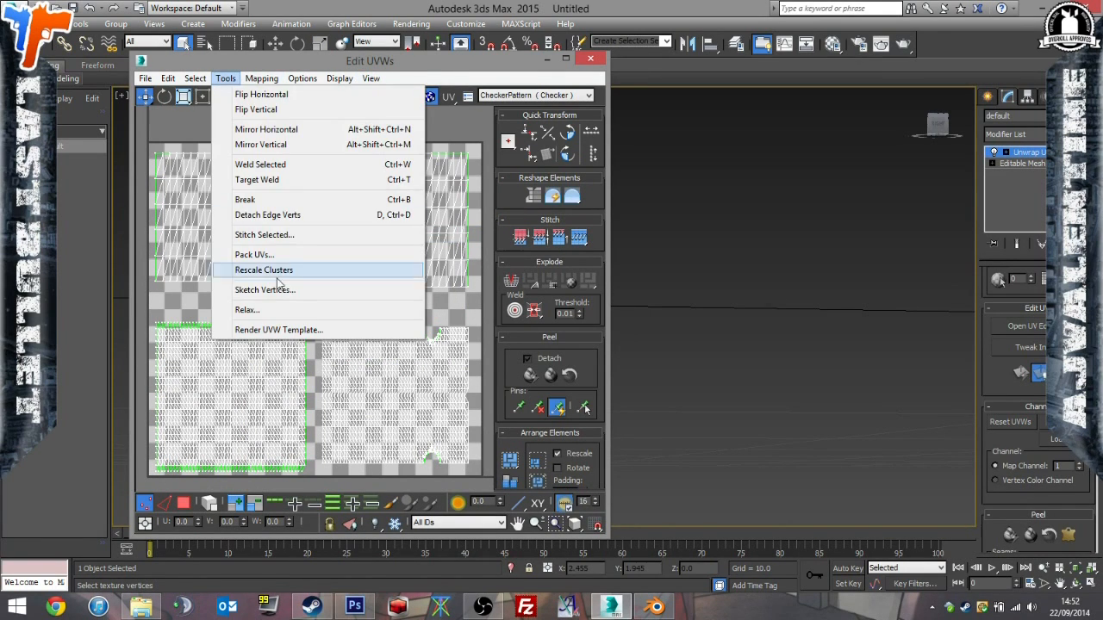
pyautogui.click(284, 334)
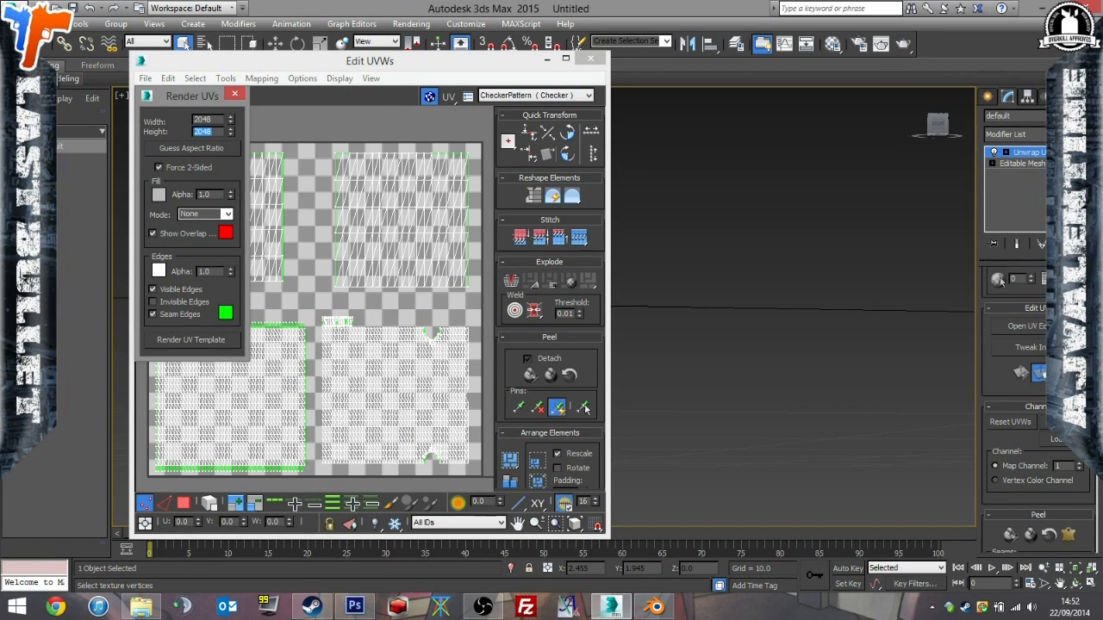
pyautogui.click(168, 339)
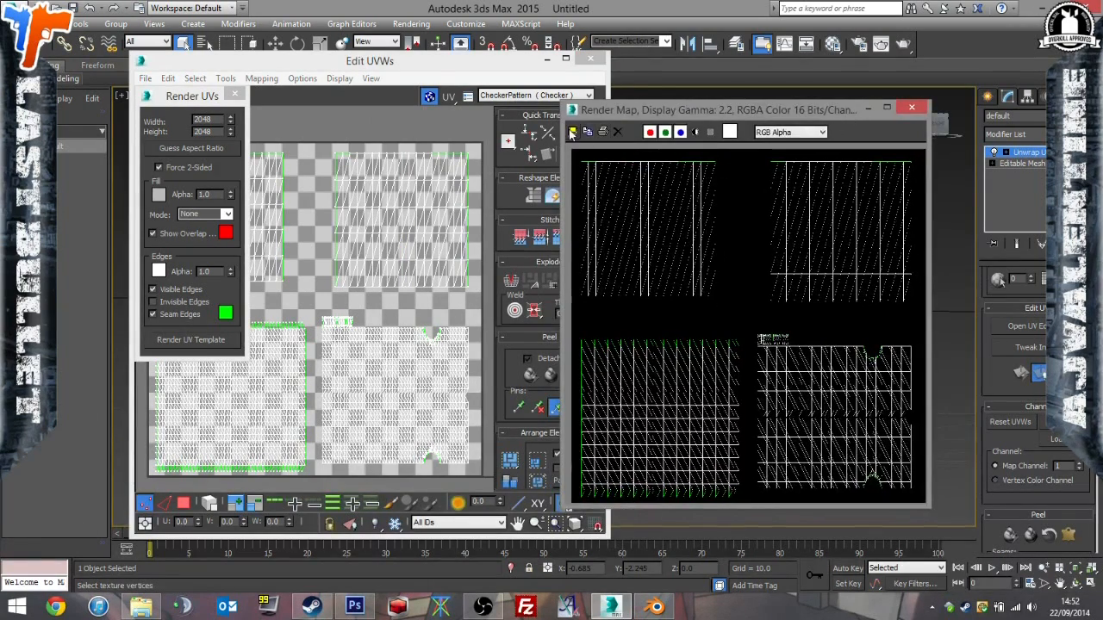
# Save the rendered template as uv.png in the PokeNades folder, as RGB 48 bit with alpha channel.
pyautogui.click(572, 132)
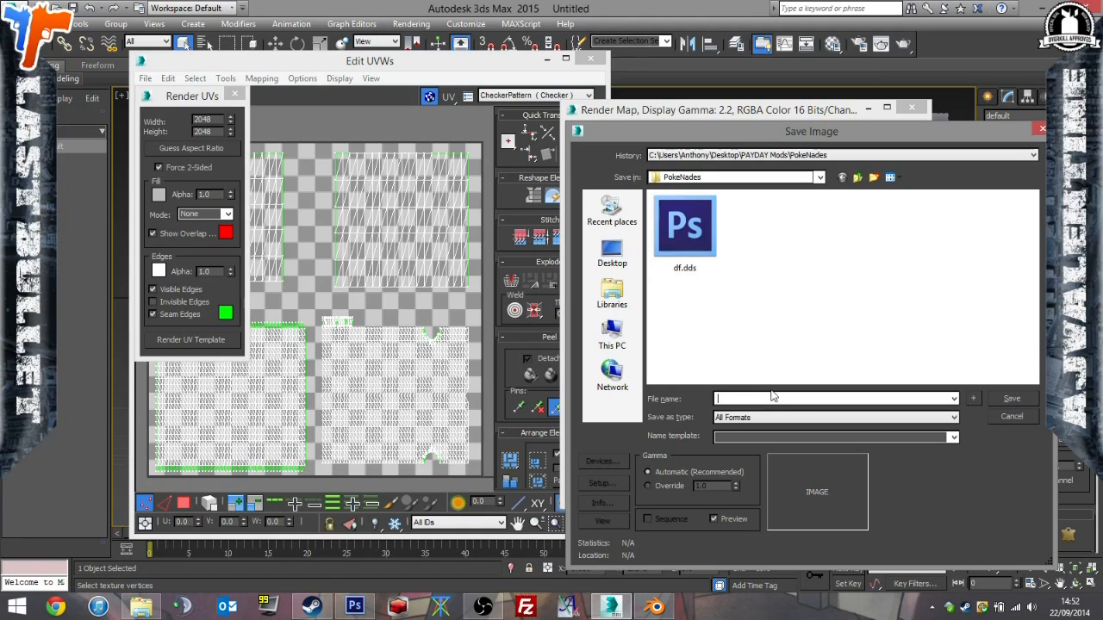
pyautogui.click(293, 549)
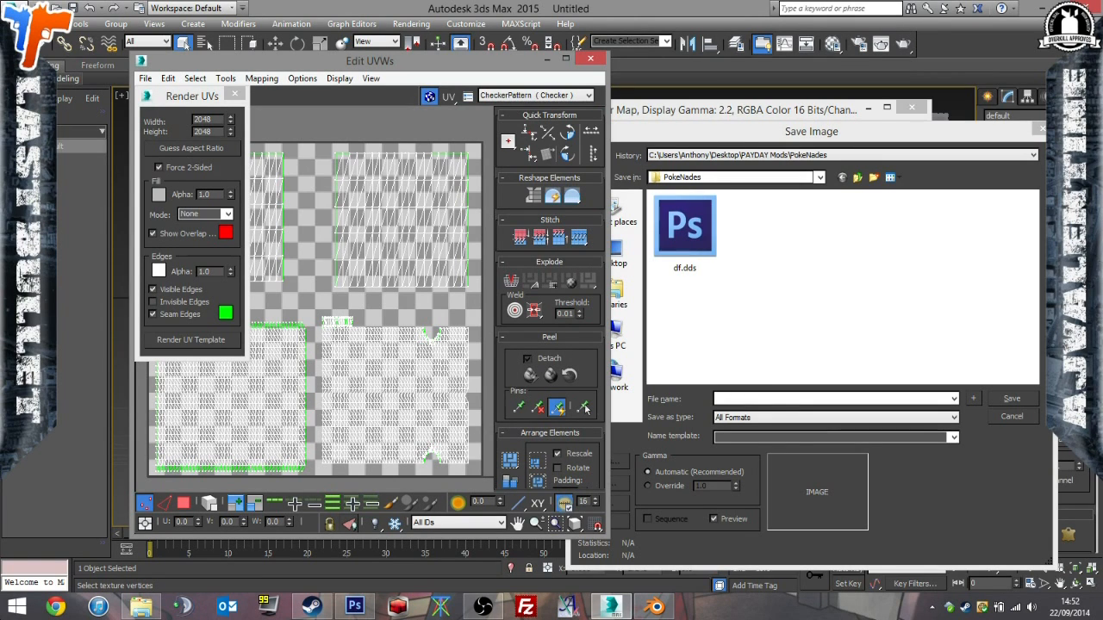
pyautogui.click(833, 397)
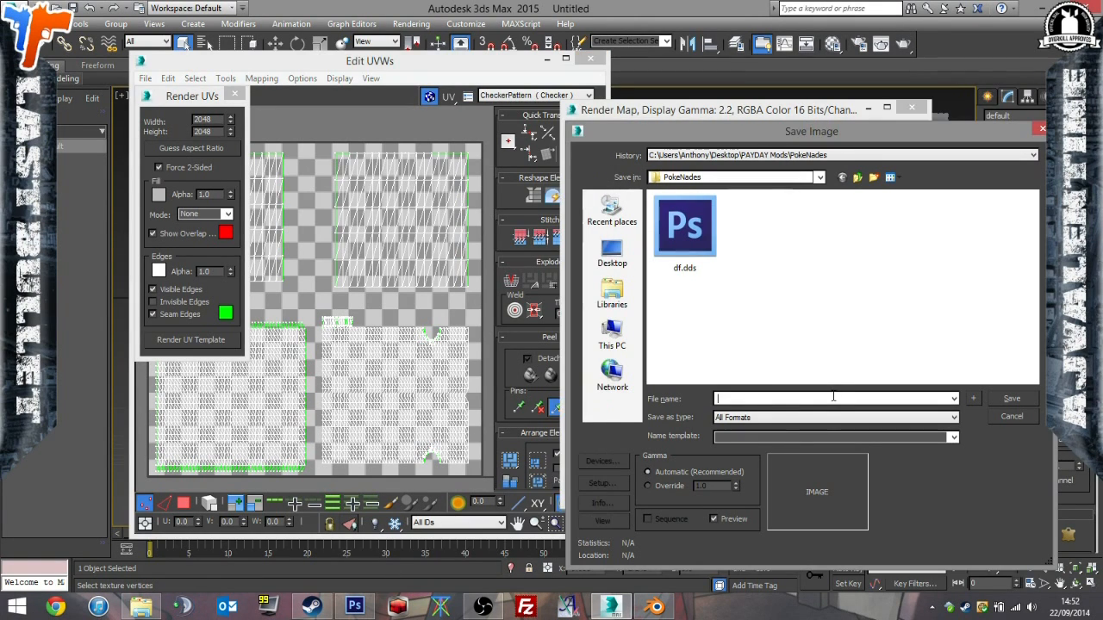
pyautogui.press('Return')
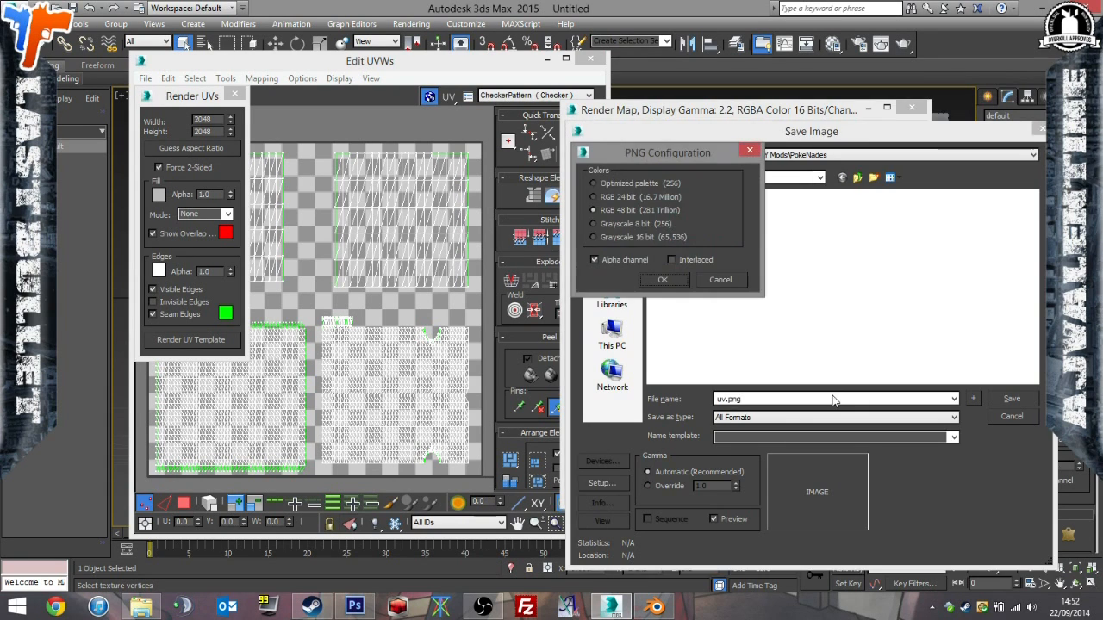
pyautogui.press('Return')
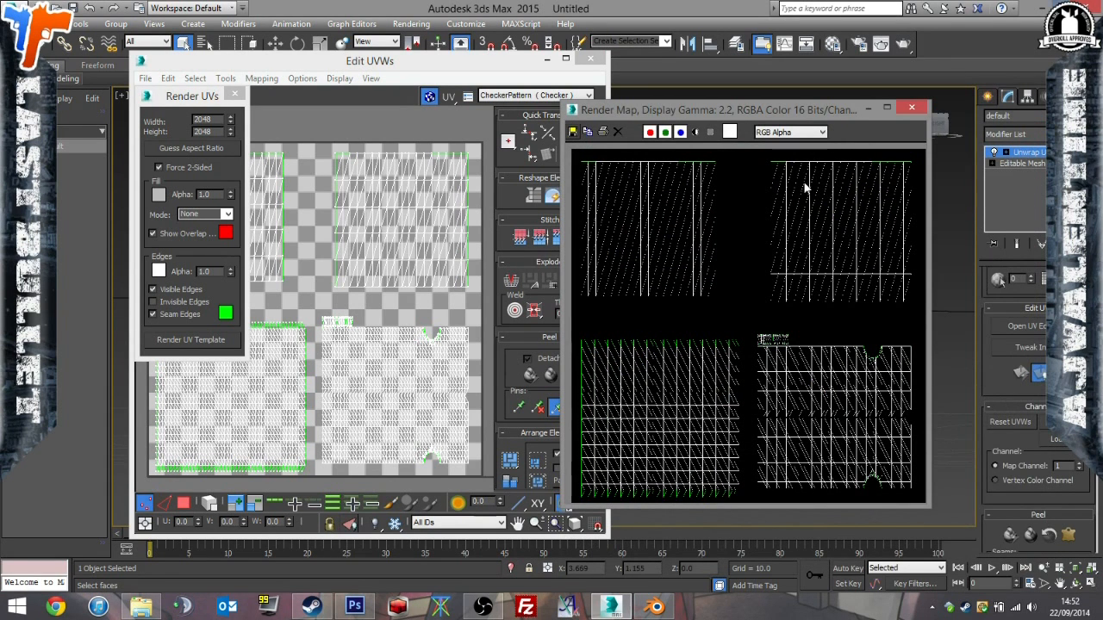
# Open uv.png from the PokeNades folder in Photoshop and copy its whole image into df.dds as a new layer.
pyautogui.click(141, 608)
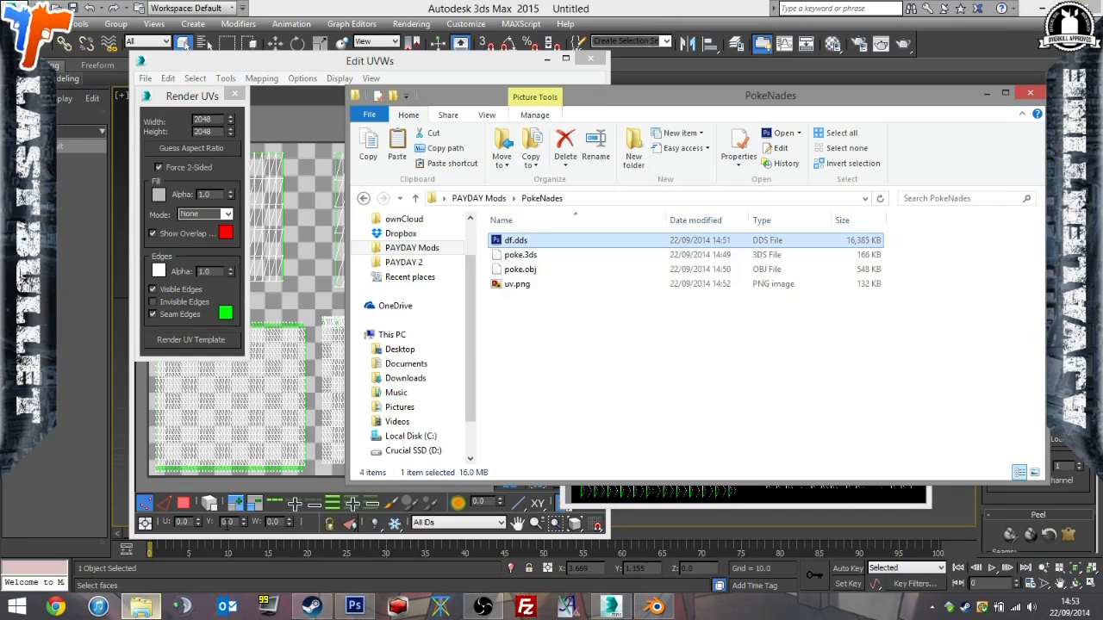
pyautogui.click(521, 291)
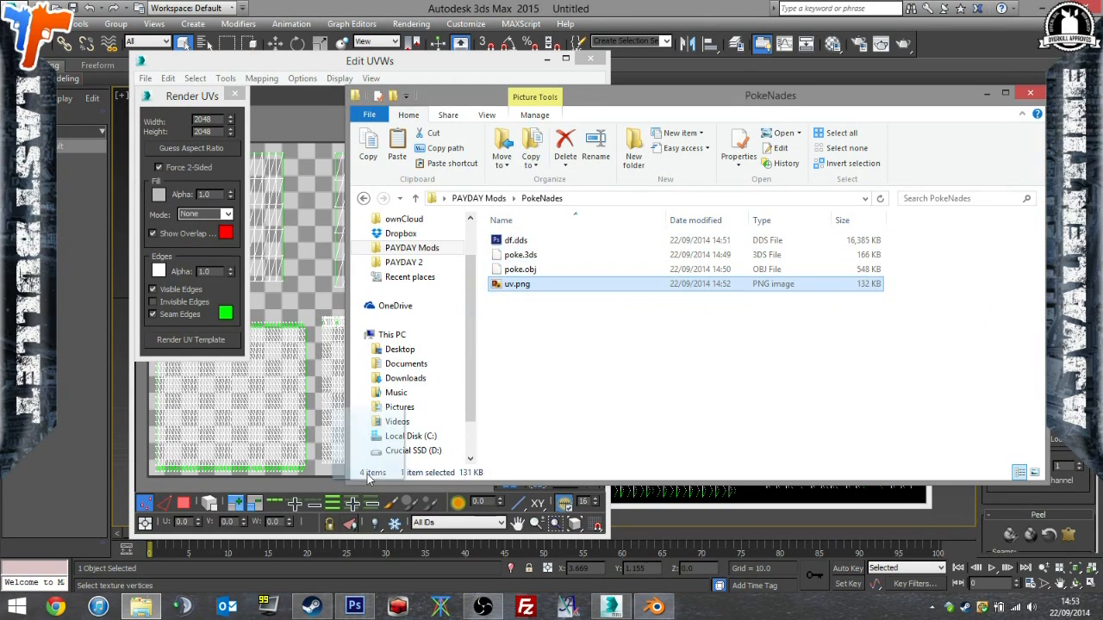
pyautogui.click(354, 606)
pyautogui.hotkey('ctrl', 'a')
pyautogui.hotkey('ctrl', 'c')
pyautogui.click(90, 50)
pyautogui.hotkey('ctrl', 'v')
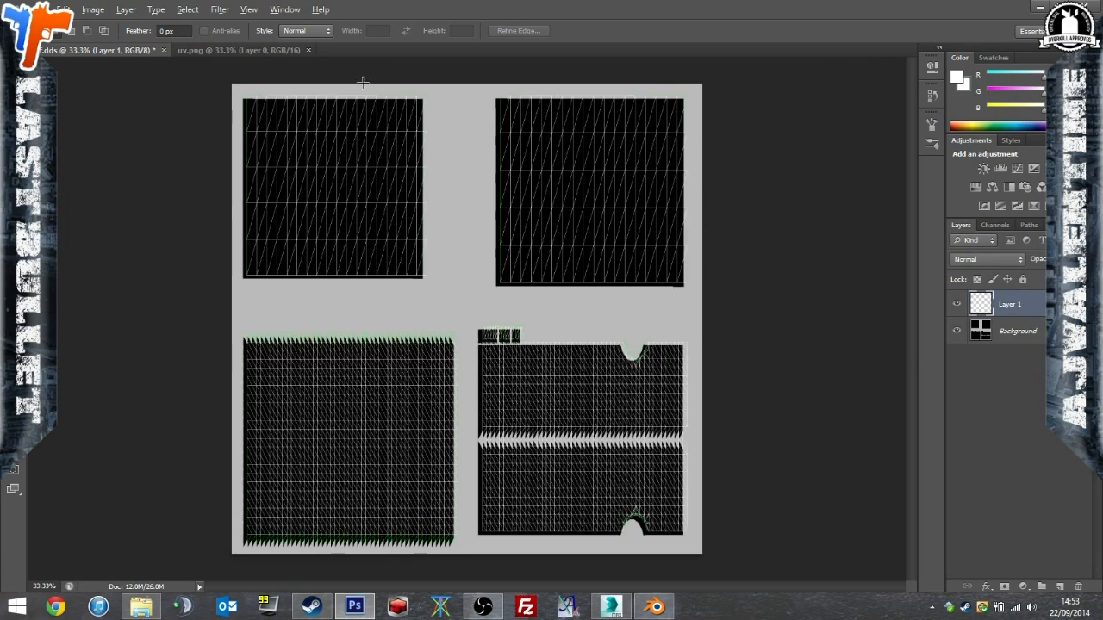
# Move the UV wireframe layer so its edges line up with the black painted areas, checking opposite corners up close.
pyautogui.keyDown('alt'); pyautogui.scroll(5, 362, 82); pyautogui.keyUp('alt')
pyautogui.press('v')
pyautogui.keyDown('alt'); pyautogui.scroll(2, 333, 75); pyautogui.keyUp('alt')
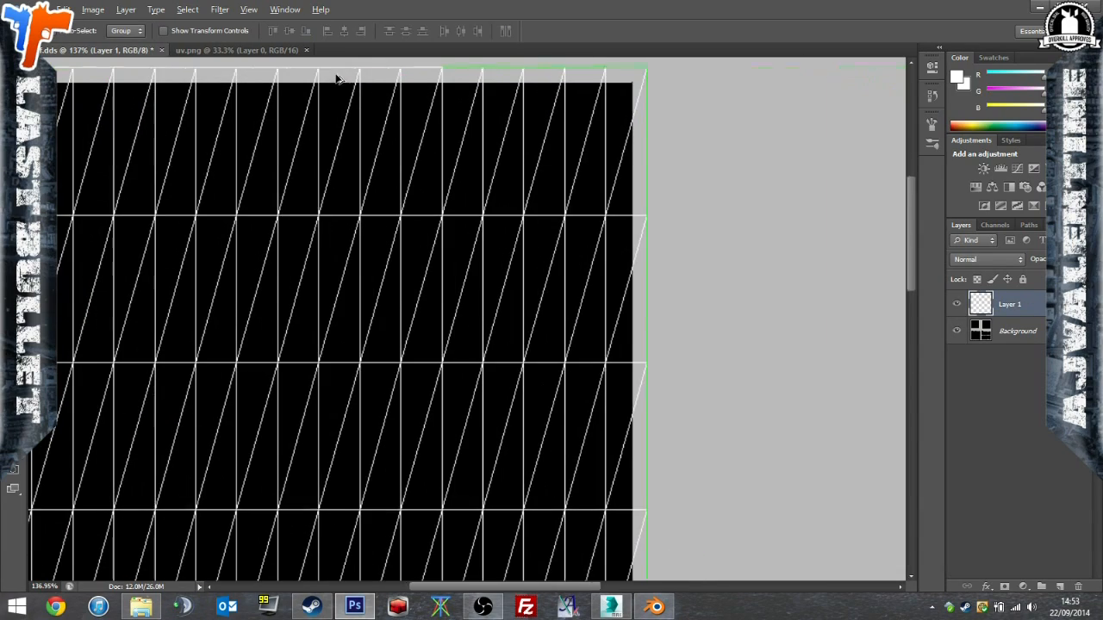
pyautogui.moveTo(395, 92); pyautogui.dragTo(384, 109)
pyautogui.keyDown('alt'); pyautogui.scroll(7, 598, 89); pyautogui.keyUp('alt')
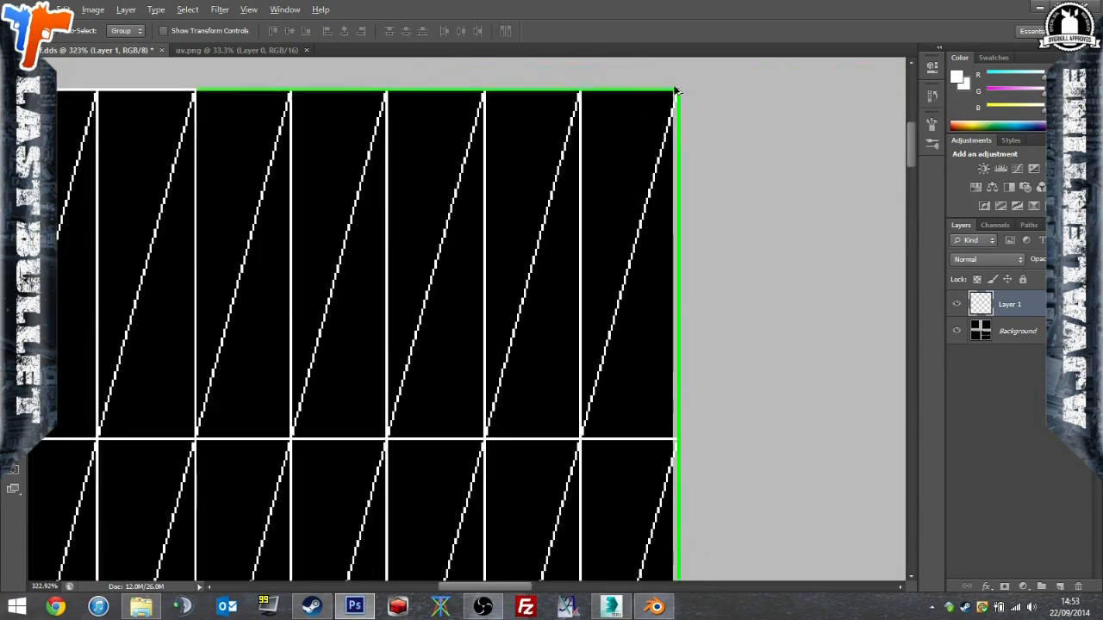
pyautogui.moveTo(660, 100)
pyautogui.mouseDown()
pyautogui.moveTo(646, 112)
pyautogui.moveTo(654, 102)
pyautogui.mouseUp()
pyautogui.keyDown('alt'); pyautogui.scroll(-7, 463, 216); pyautogui.keyUp('alt')
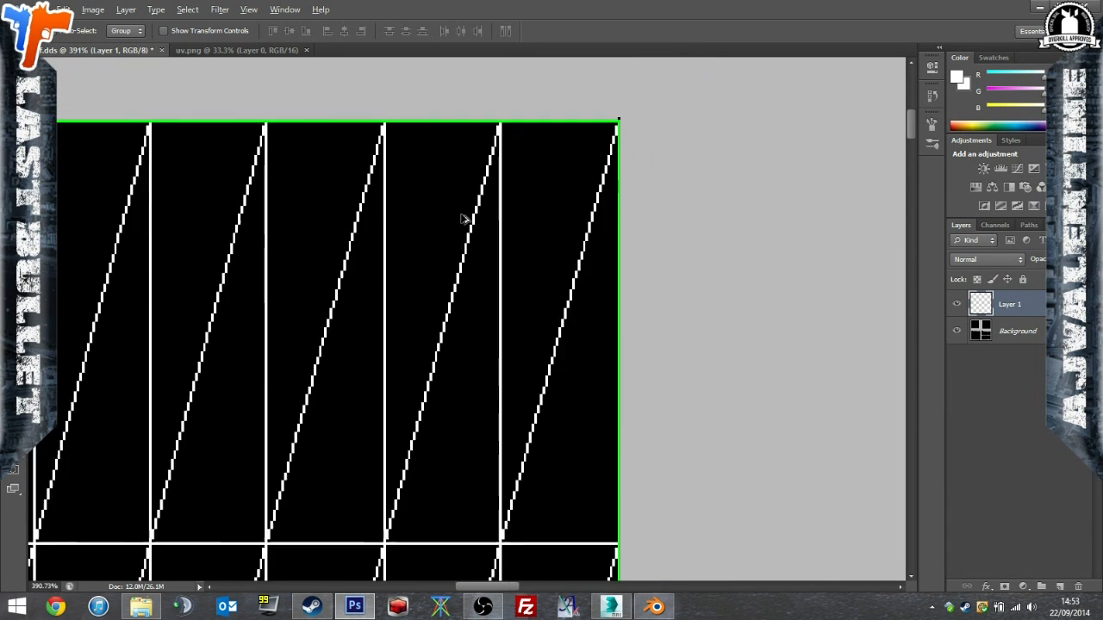
pyautogui.keyDown('alt'); pyautogui.scroll(-5, 187, 322); pyautogui.keyUp('alt')
pyautogui.keyDown('alt'); pyautogui.scroll(11, 290, 258); pyautogui.keyUp('alt')
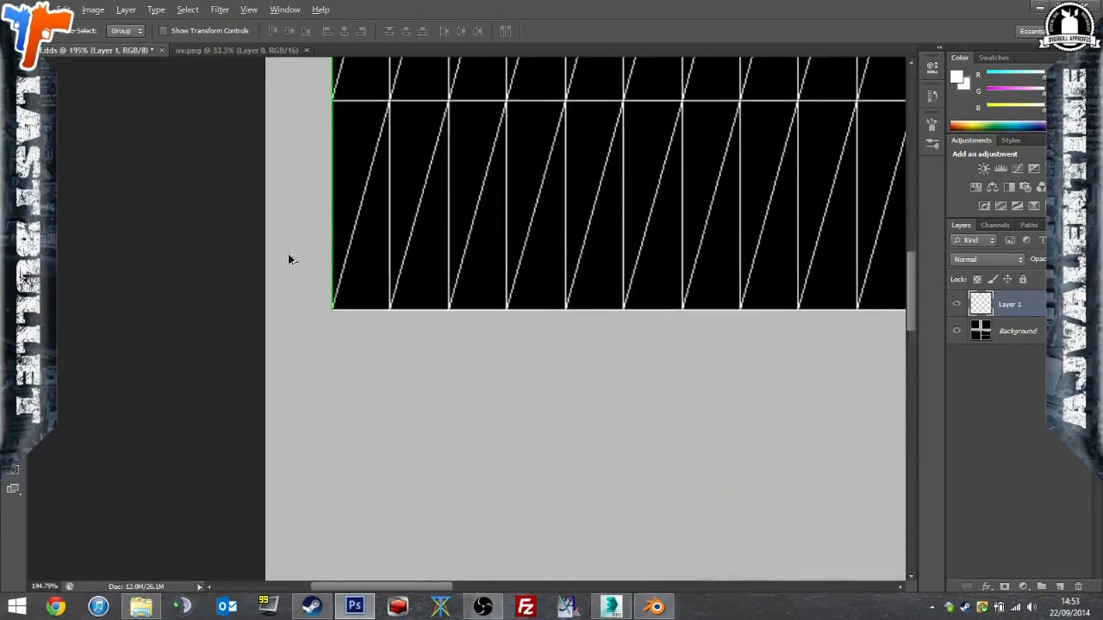
pyautogui.keyDown('alt'); pyautogui.scroll(4, 349, 286); pyautogui.keyUp('alt')
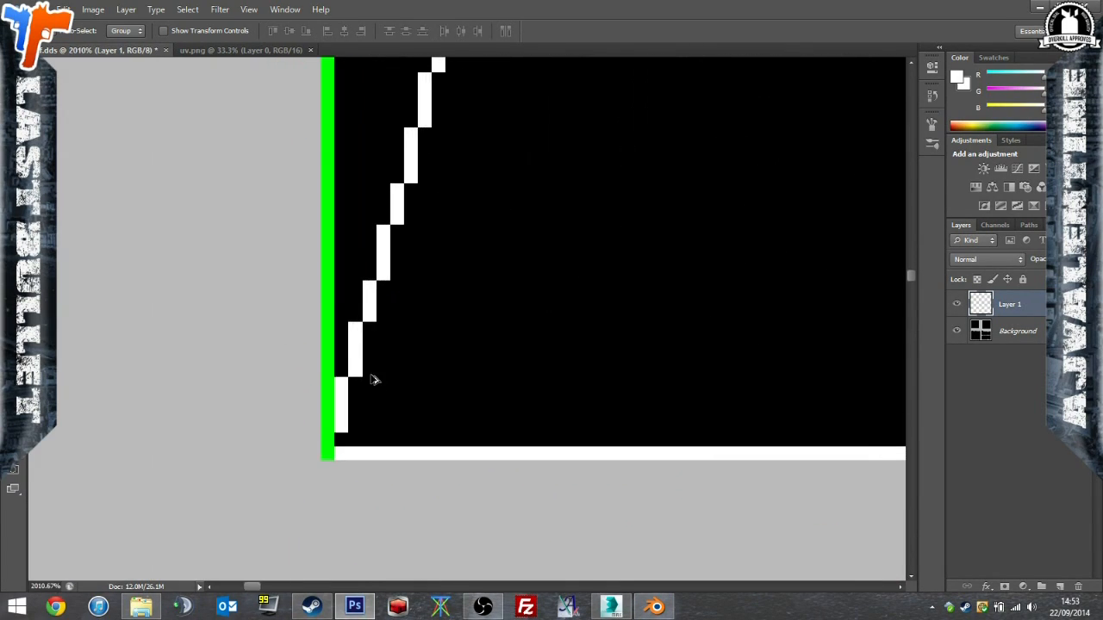
pyautogui.keyDown('alt'); pyautogui.scroll(-5, 407, 304); pyautogui.keyUp('alt')
pyautogui.keyDown('alt'); pyautogui.scroll(-10, 408, 304); pyautogui.keyUp('alt')
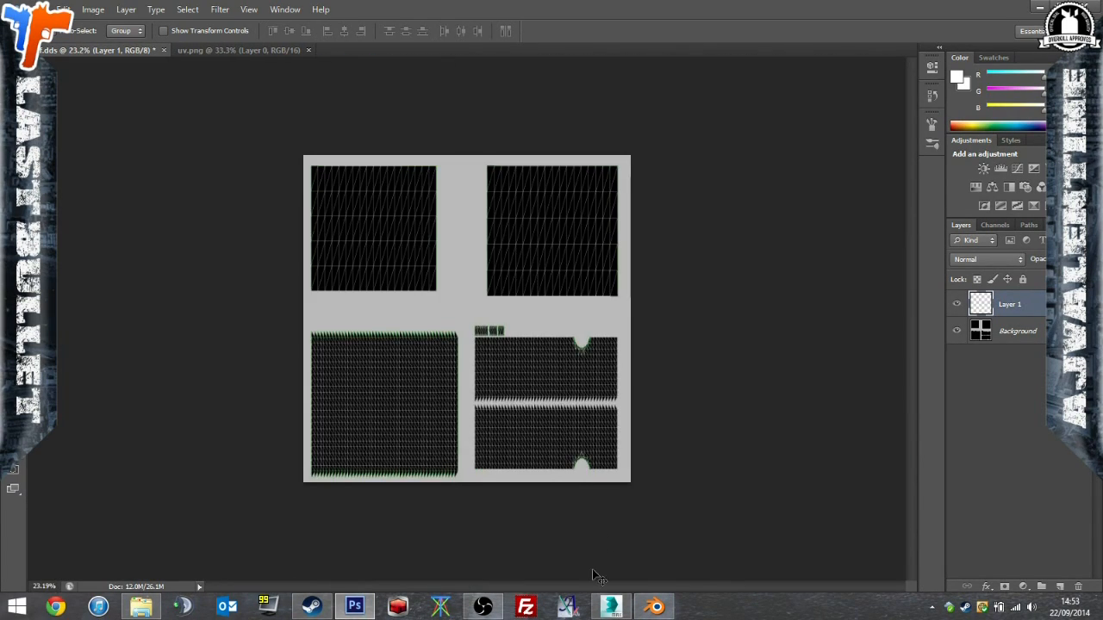
# Switch to 3ds Max and close the UV editor and the rendered template window.
pyautogui.click(311, 607)
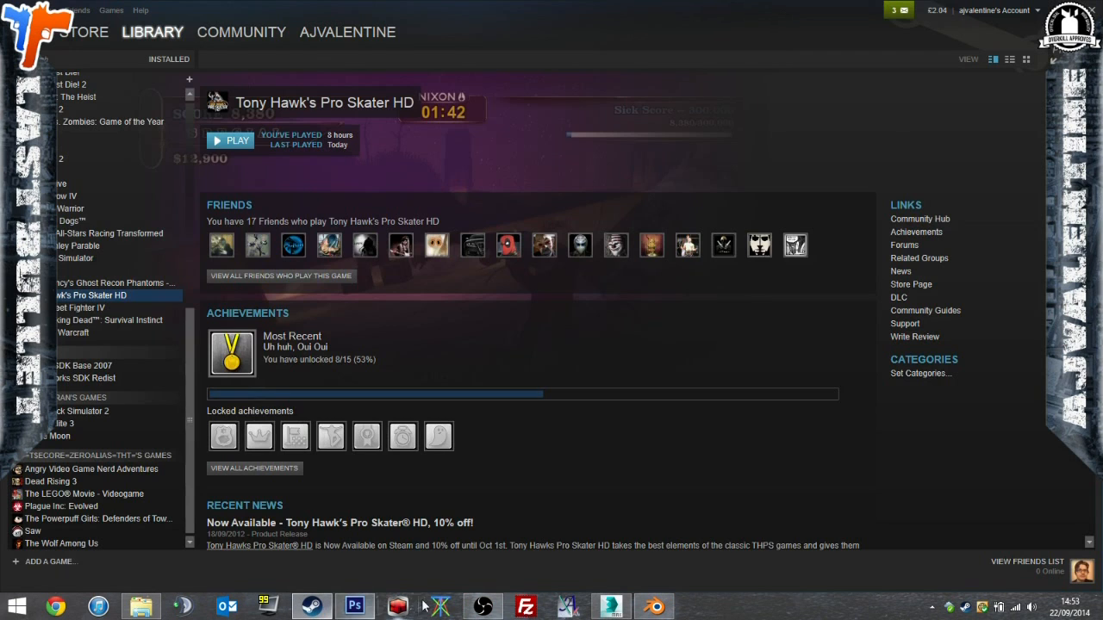
pyautogui.click(610, 612)
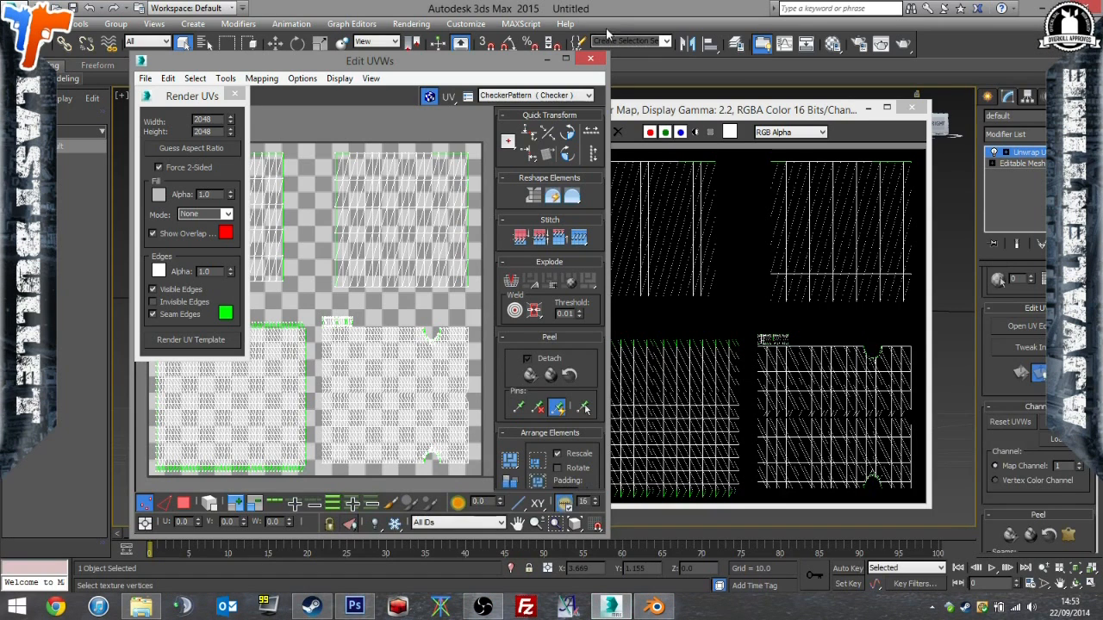
pyautogui.click(591, 60)
pyautogui.click(911, 107)
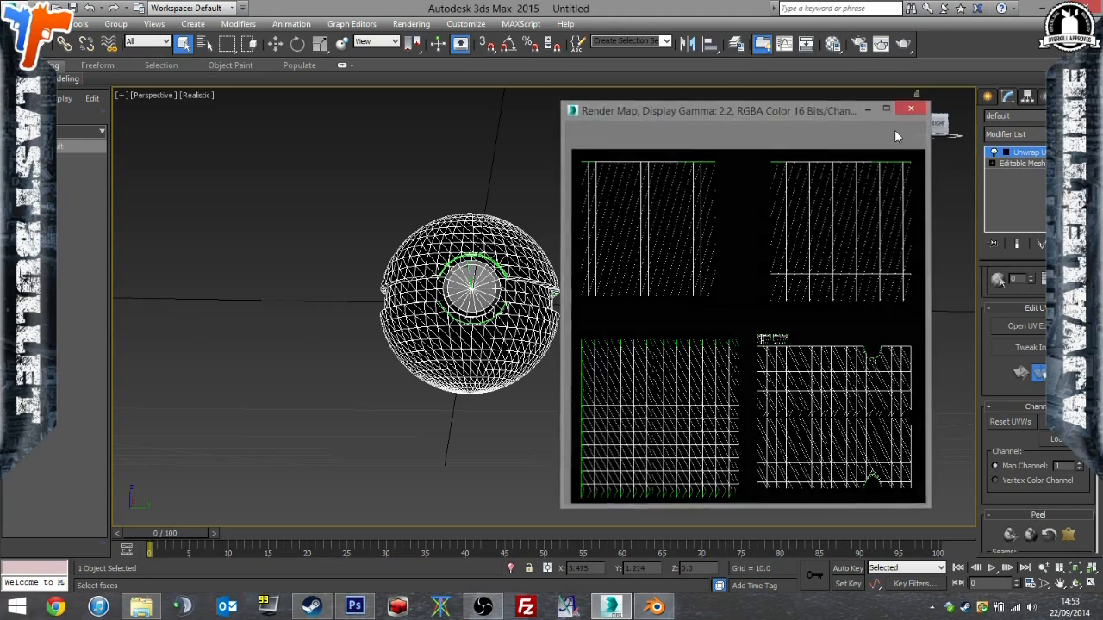
# Deselect the ball and inspect its front button and middle groove up close.
pyautogui.keyDown('alt'); pyautogui.moveTo(645, 282); pyautogui.dragTo(635, 301, button='middle'); pyautogui.keyUp('alt')
pyautogui.click(1027, 163)
pyautogui.click(539, 281)
pyautogui.scroll(4, 540, 273)
pyautogui.keyDown('alt'); pyautogui.moveTo(540, 274); pyautogui.dragTo(605, 254, button='middle'); pyautogui.keyUp('alt')
pyautogui.keyDown('alt'); pyautogui.moveTo(414, 332); pyautogui.dragTo(388, 349, button='middle'); pyautogui.keyUp('alt')
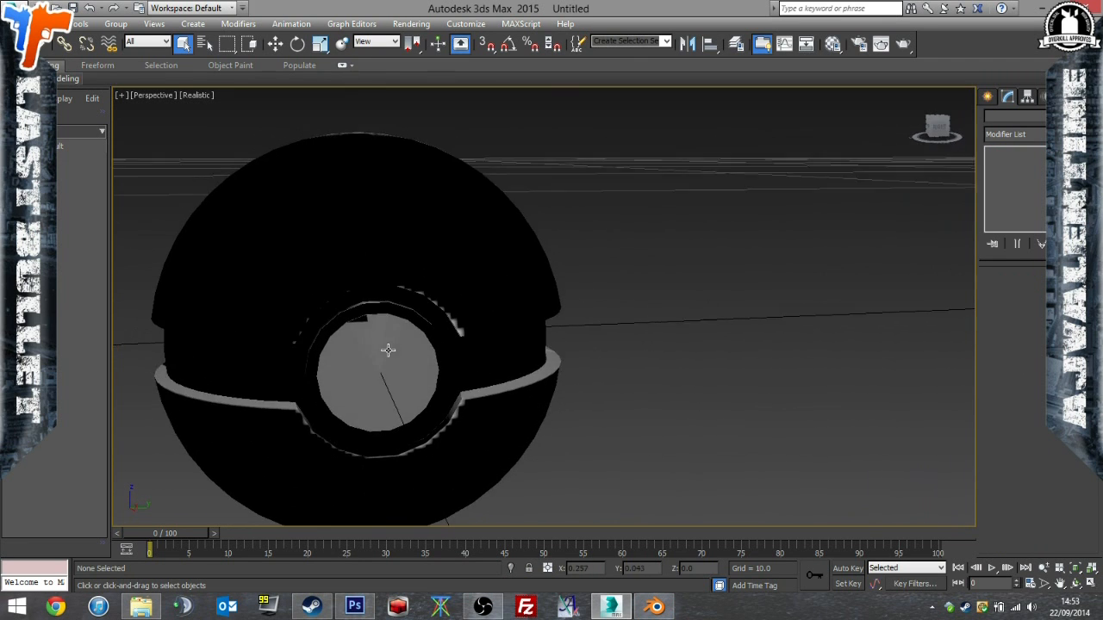
# Switch to Photoshop and add a new layer between the UV wireframe layer and the background.
pyautogui.click(617, 606)
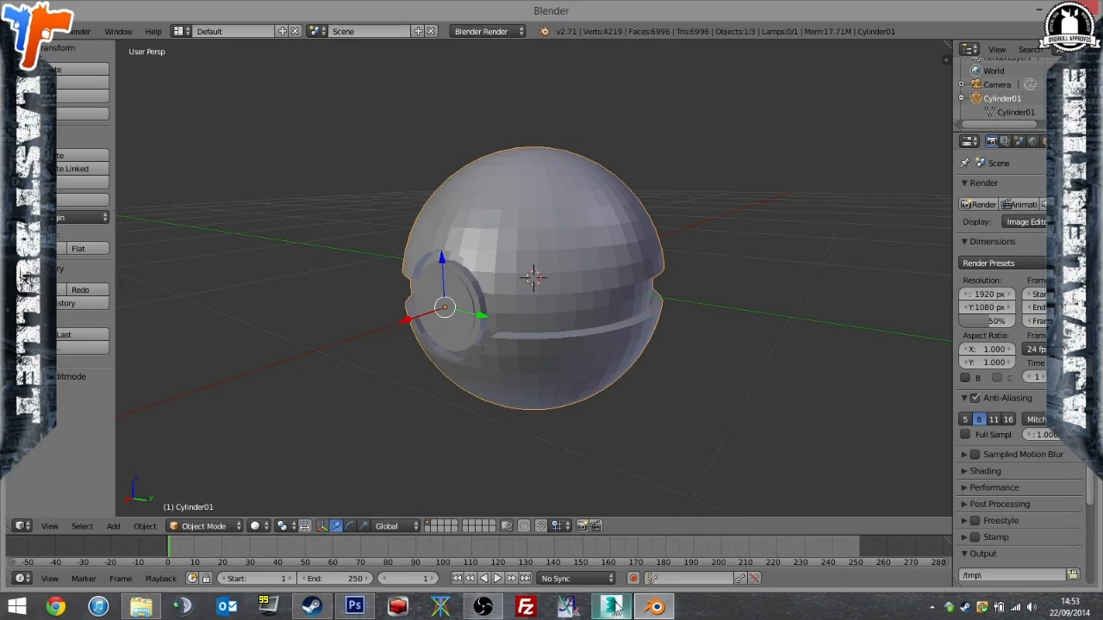
pyautogui.click(617, 607)
pyautogui.click(354, 606)
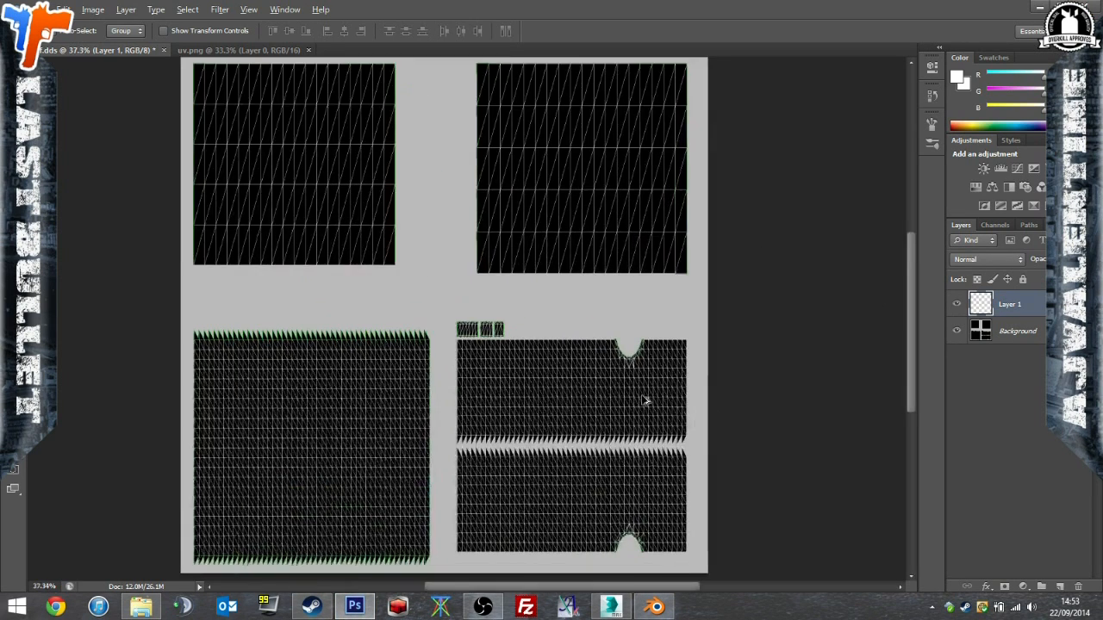
pyautogui.keyDown('alt'); pyautogui.scroll(5, 638, 392); pyautogui.keyUp('alt')
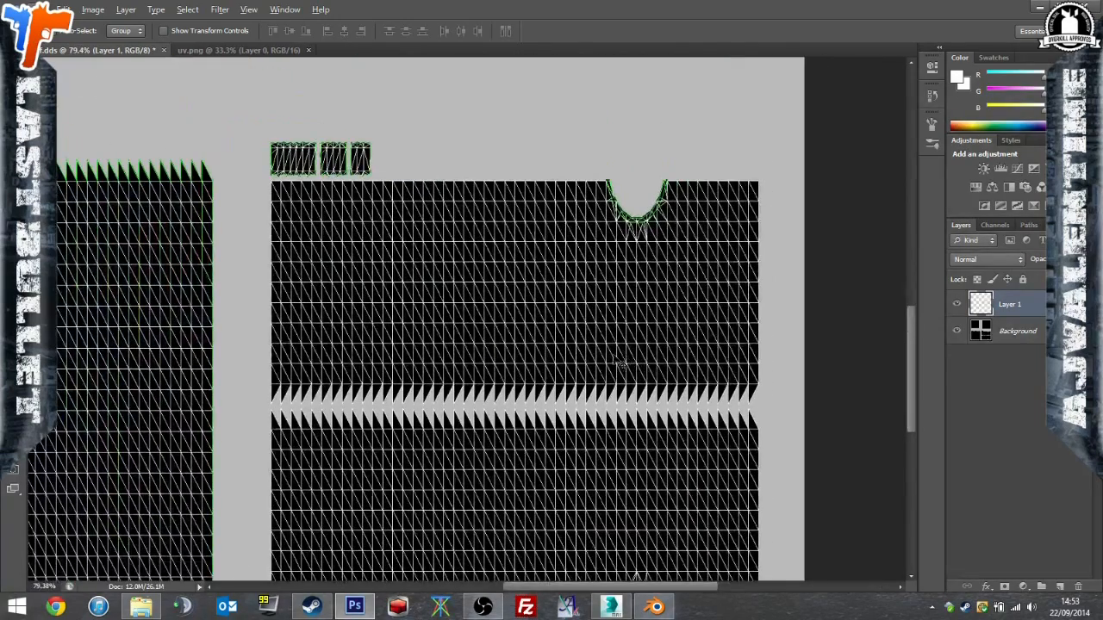
pyautogui.press('b')
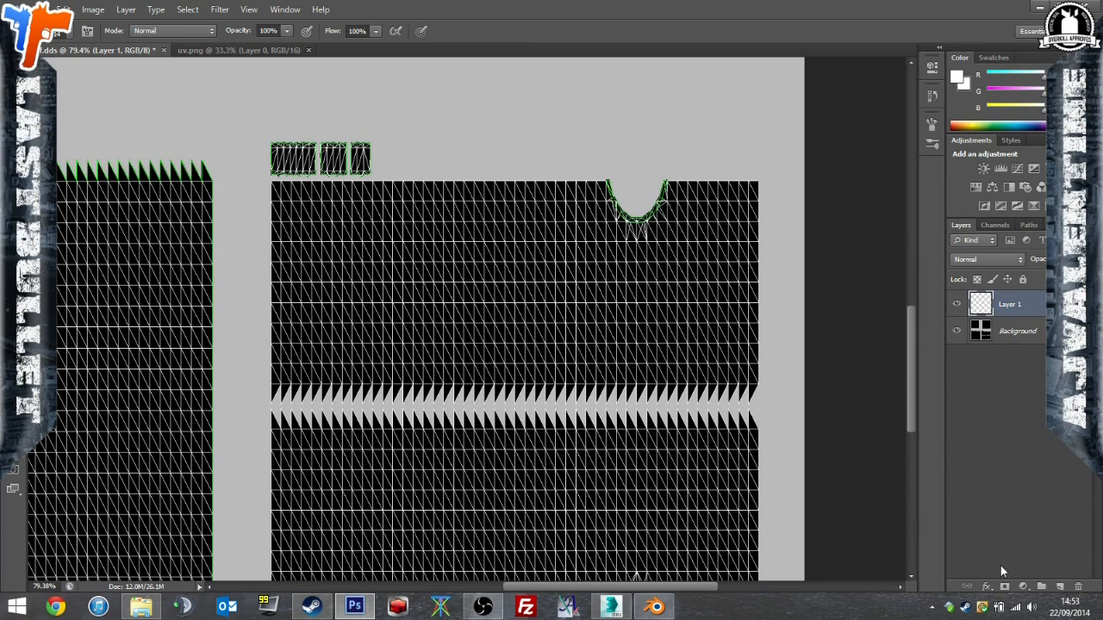
pyautogui.click(1060, 586)
pyautogui.moveTo(1007, 306); pyautogui.dragTo(1006, 346)
# Paint the upper of the two notched UV islands solid white with the Brush tool on Layer 2.
pyautogui.keyDown('alt'); pyautogui.moveTo(280, 164); pyautogui.dragTo(269, 197, button='right'); pyautogui.keyUp('alt')
pyautogui.moveTo(267, 199)
pyautogui.mouseDown()
pyautogui.moveTo(756, 195)
pyautogui.moveTo(746, 382)
pyautogui.moveTo(269, 394)
pyautogui.moveTo(263, 237)
pyautogui.moveTo(345, 217)
pyautogui.moveTo(721, 221)
pyautogui.moveTo(315, 249)
pyautogui.moveTo(288, 351)
pyautogui.moveTo(297, 366)
pyautogui.mouseUp()
pyautogui.keyDown('alt'); pyautogui.moveTo(308, 359); pyautogui.dragTo(366, 358, button='right'); pyautogui.keyUp('alt')
pyautogui.moveTo(317, 321); pyautogui.dragTo(678, 287)
pyautogui.rightClick(682, 300)
pyautogui.keyDown('alt'); pyautogui.moveTo(636, 292); pyautogui.dragTo(549, 299, button='right'); pyautogui.keyUp('alt')
pyautogui.moveTo(729, 336); pyautogui.dragTo(726, 337)
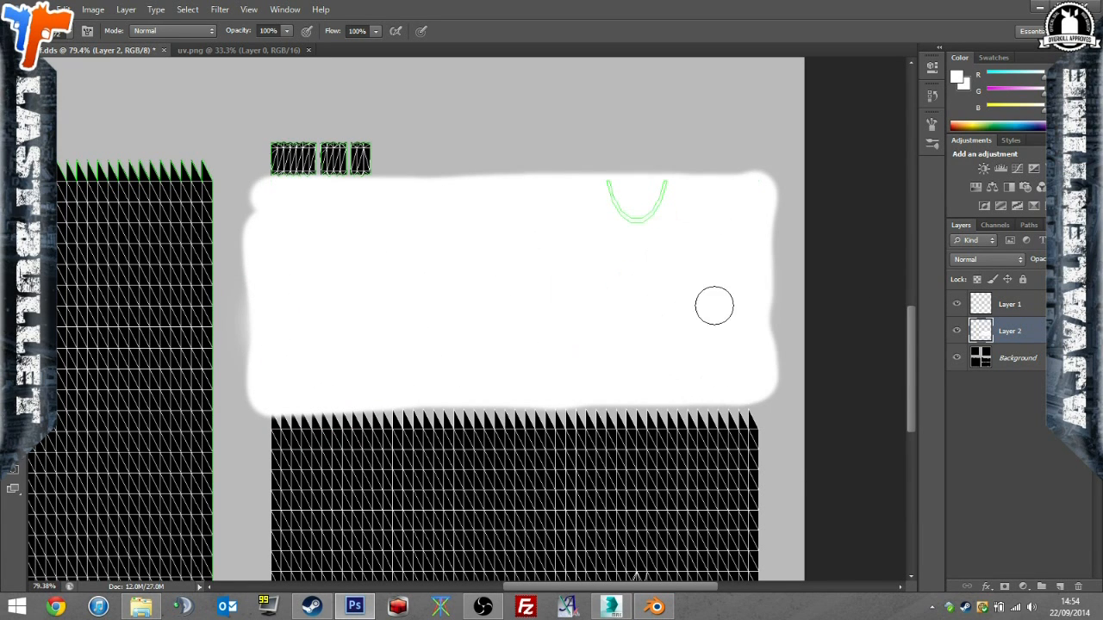
# Set the foreground colour to red and paint a strip along the serrated upper edge of the lower notched island.
pyautogui.keyDown('alt'); pyautogui.scroll(-2, 394, 302); pyautogui.keyUp('alt')
pyautogui.scroll(-1, 385, 304)
pyautogui.keyDown('alt'); pyautogui.scroll(3, 240, 286); pyautogui.keyUp('alt')
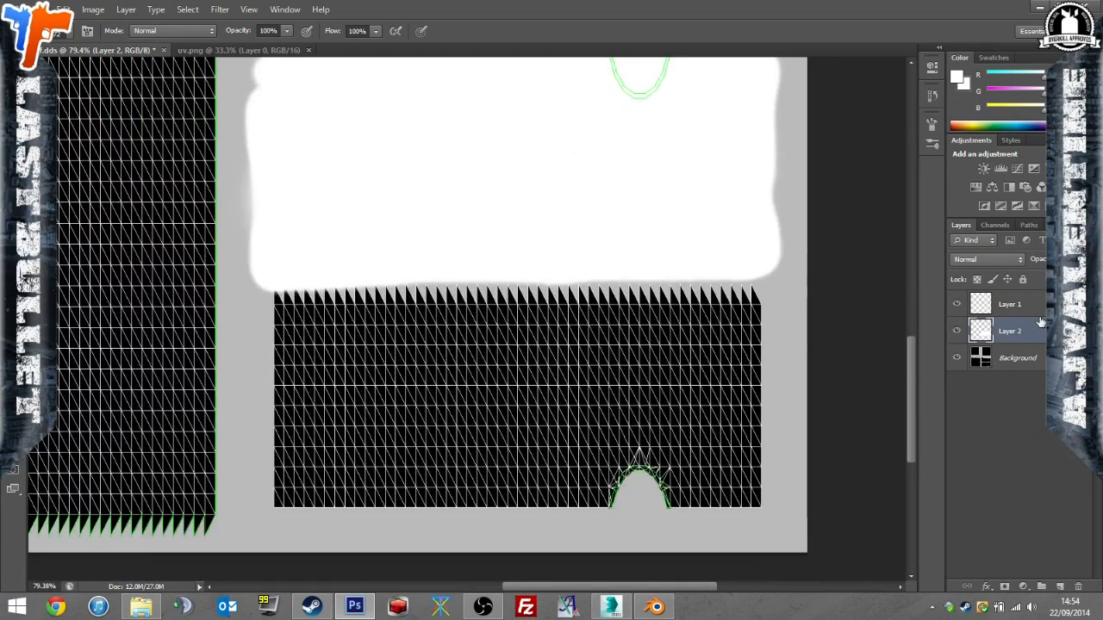
pyautogui.keyDown('alt'); pyautogui.scroll(1, 240, 286); pyautogui.keyUp('alt')
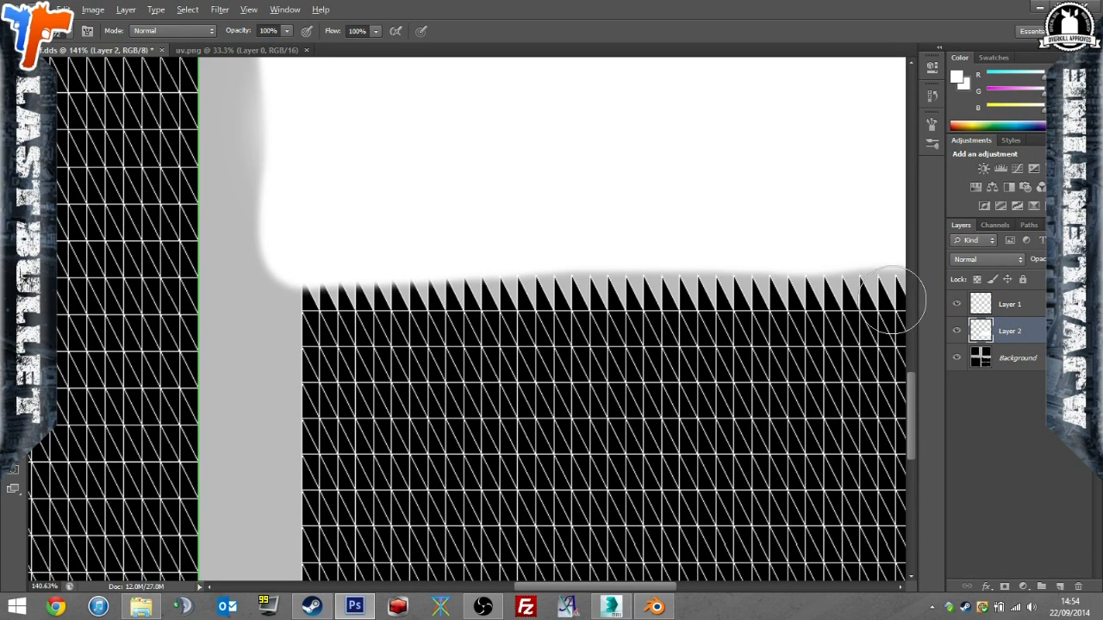
pyautogui.click(12, 444)
pyautogui.moveTo(480, 411); pyautogui.dragTo(582, 324)
pyautogui.click(660, 331)
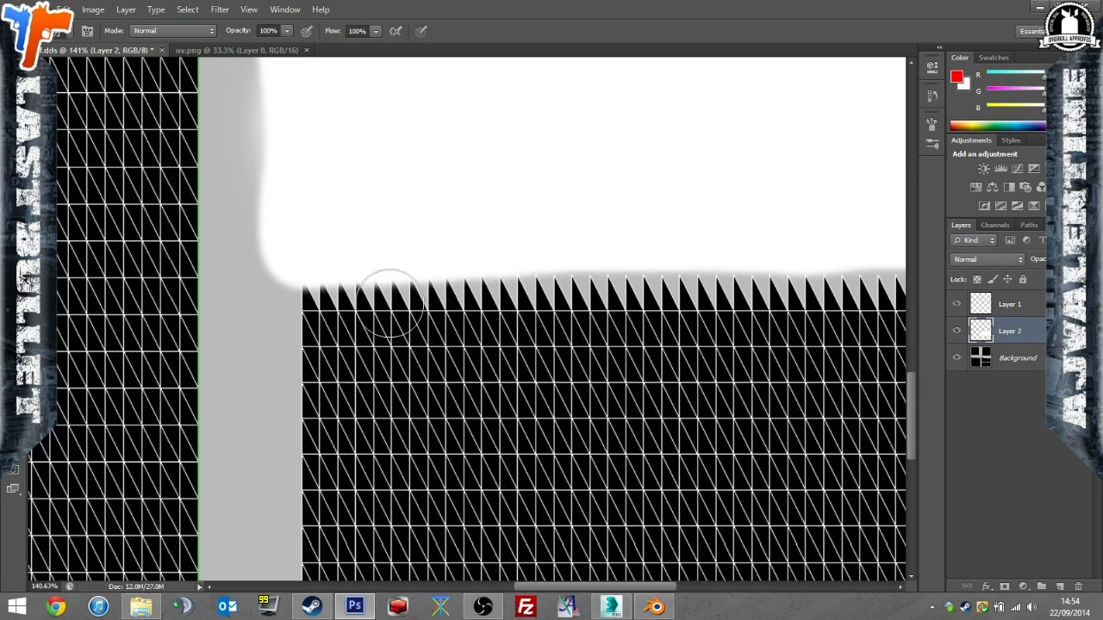
pyautogui.moveTo(297, 313)
pyautogui.mouseDown()
pyautogui.moveTo(478, 313)
pyautogui.moveTo(405, 278)
pyautogui.moveTo(883, 313)
pyautogui.mouseUp()
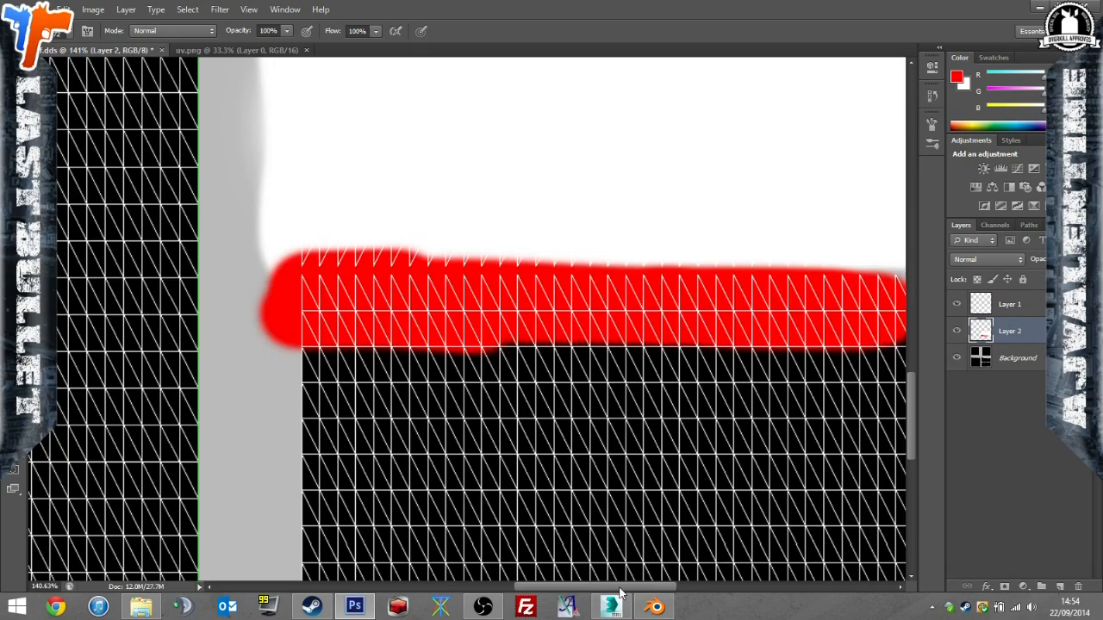
# Extend the red strip to the far end of the lower notched UV island and paint the rest of the island solid red.
pyautogui.moveTo(620, 587); pyautogui.dragTo(694, 587)
pyautogui.moveTo(482, 298); pyautogui.dragTo(883, 307)
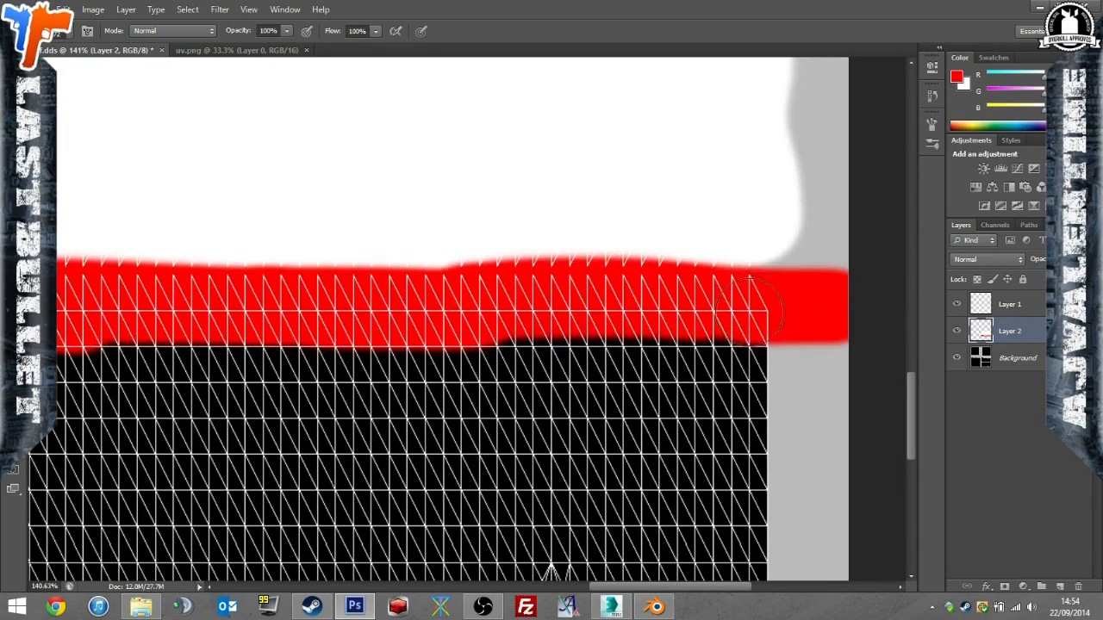
pyautogui.keyDown('alt'); pyautogui.scroll(-6, 661, 338); pyautogui.keyUp('alt')
pyautogui.keyDown('alt'); pyautogui.scroll(-2, 521, 325); pyautogui.keyUp('alt')
pyautogui.keyDown('alt'); pyautogui.scroll(4, 532, 443); pyautogui.keyUp('alt')
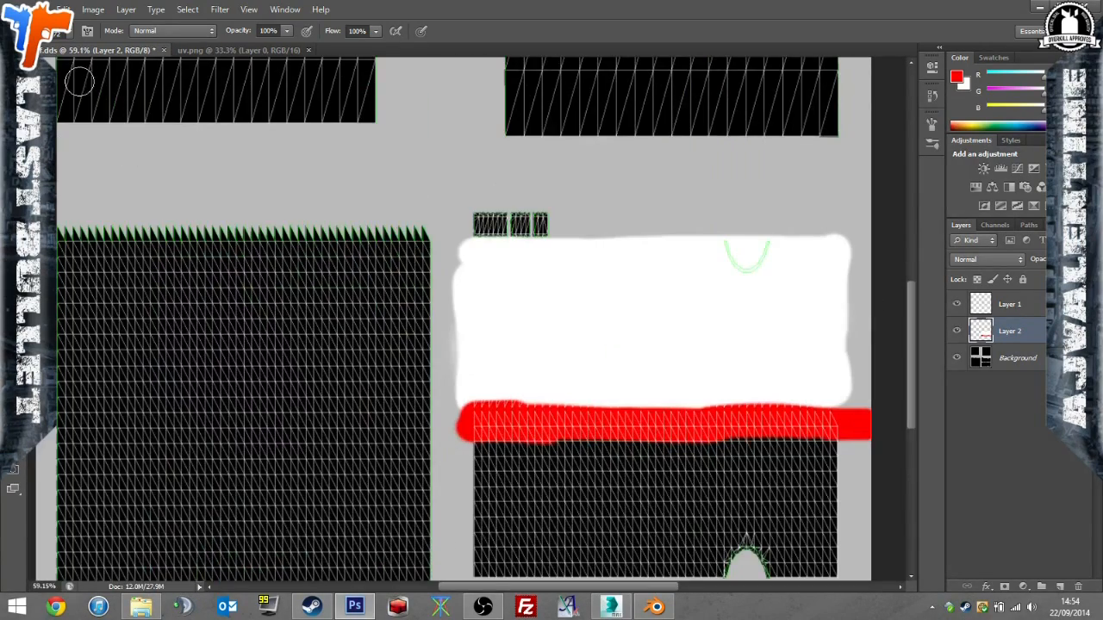
pyautogui.scroll(-2, 469, 346)
pyautogui.moveTo(466, 380)
pyautogui.mouseDown()
pyautogui.moveTo(480, 502)
pyautogui.moveTo(849, 497)
pyautogui.moveTo(818, 371)
pyautogui.moveTo(848, 453)
pyautogui.moveTo(780, 476)
pyautogui.moveTo(510, 482)
pyautogui.moveTo(499, 383)
pyautogui.moveTo(789, 371)
pyautogui.moveTo(814, 488)
pyautogui.moveTo(560, 443)
pyautogui.moveTo(581, 459)
pyautogui.mouseUp()
pyautogui.moveTo(523, 376)
pyautogui.mouseDown()
pyautogui.moveTo(534, 419)
pyautogui.moveTo(758, 398)
pyautogui.moveTo(561, 389)
pyautogui.mouseUp()
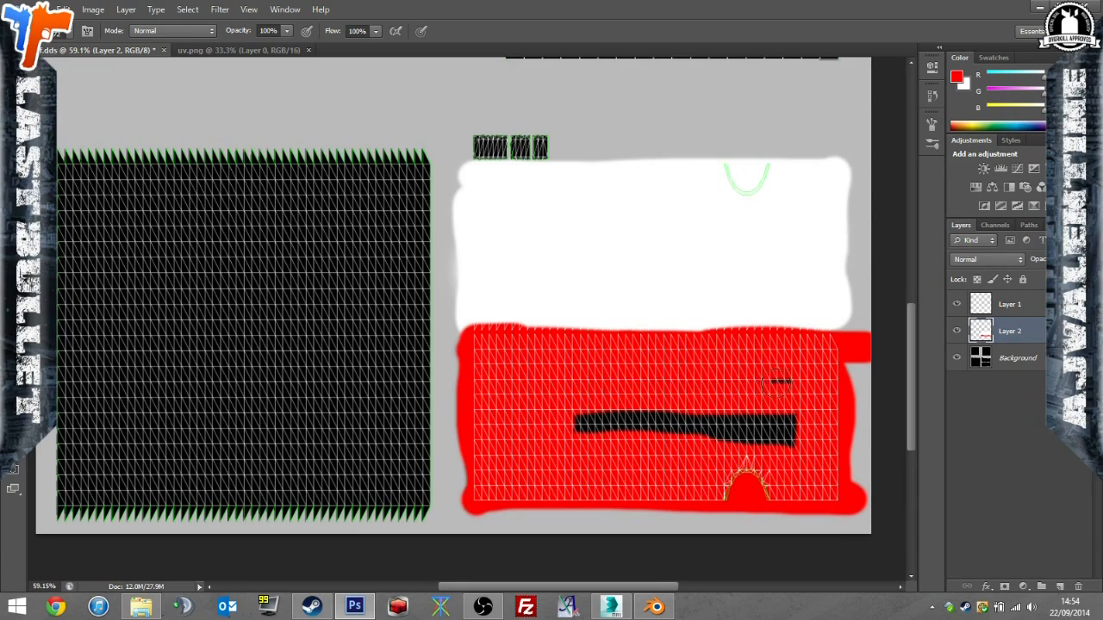
pyautogui.moveTo(790, 437); pyautogui.dragTo(542, 415)
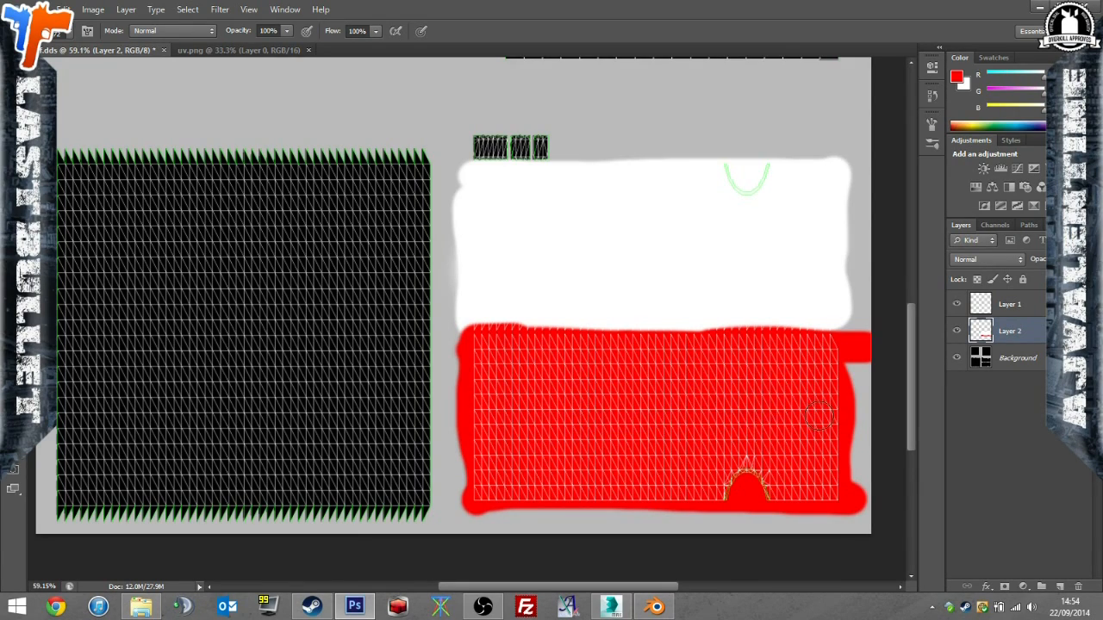
# Marquee-select a strip along the boundary between the white and red islands and paint it white to straighten the edge.
pyautogui.keyDown('alt'); pyautogui.scroll(3, 363, 242); pyautogui.keyUp('alt')
pyautogui.press('m')
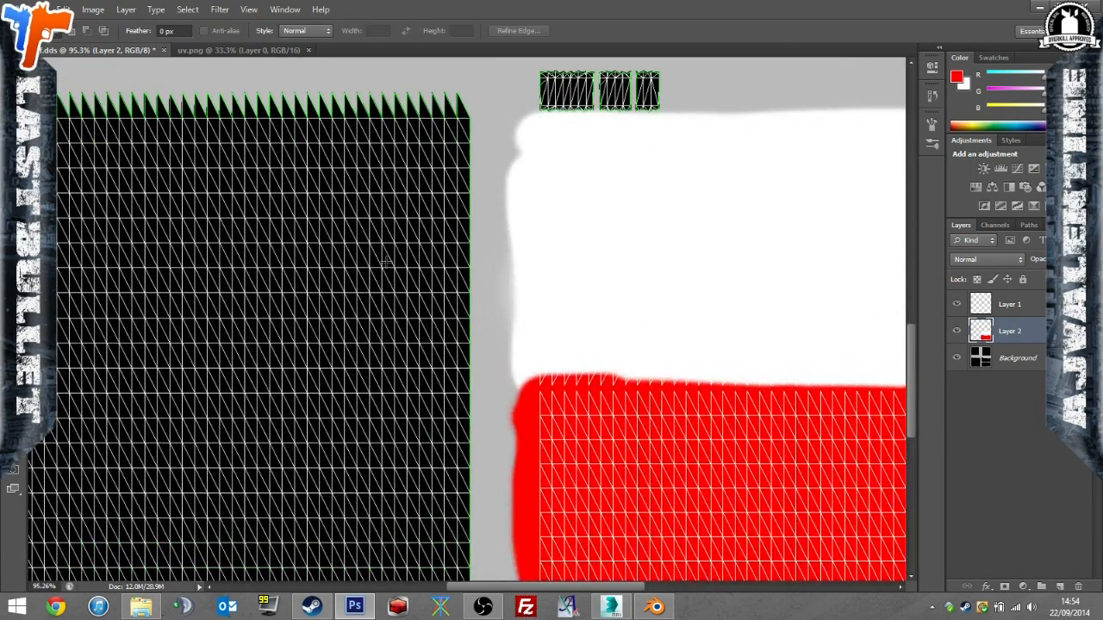
pyautogui.keyDown('alt'); pyautogui.scroll(6, 534, 388); pyautogui.keyUp('alt')
pyautogui.moveTo(518, 408); pyautogui.dragTo(914, 313)
pyautogui.keyDown('alt'); pyautogui.scroll(-13, 357, 382); pyautogui.keyUp('alt')
pyautogui.press('x')
pyautogui.press('b')
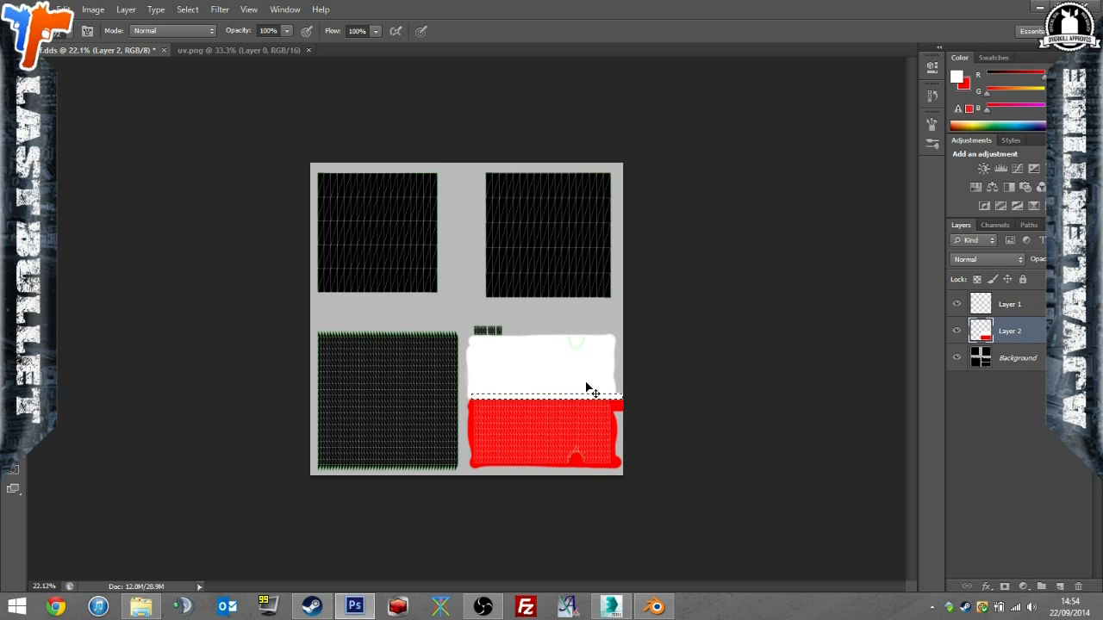
# Hide the UV wireframe layer and save the texture over df.dds in D3D/DDS format, using 8.8.8.8 ARGB 32 bpp with generated MIP maps.
pyautogui.keyDown('alt'); pyautogui.scroll(12, 480, 317); pyautogui.keyUp('alt')
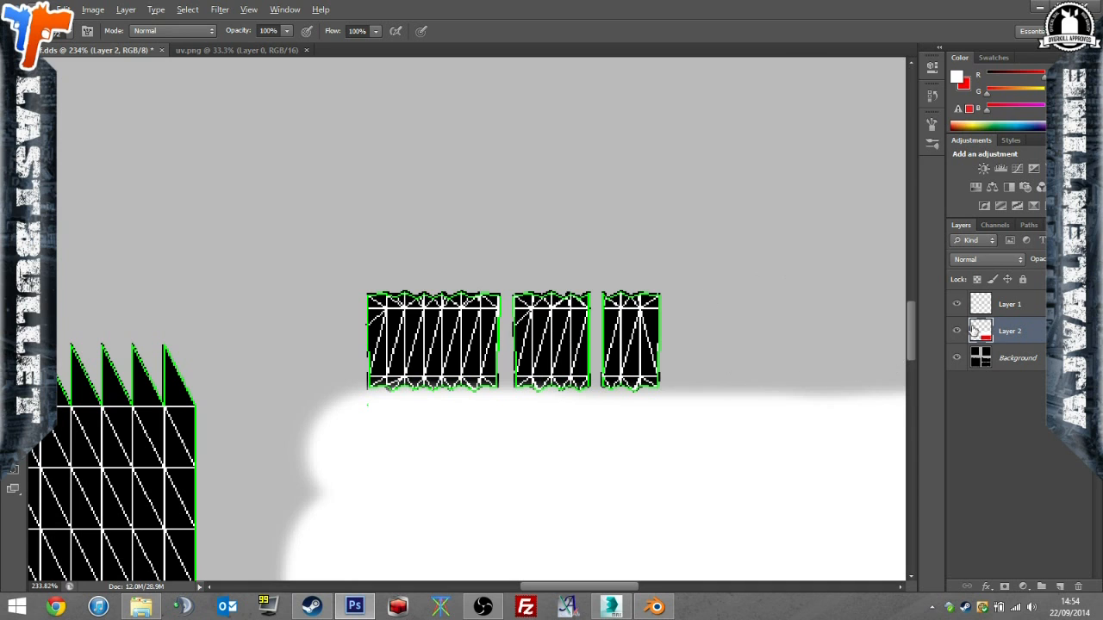
pyautogui.click(61, 10)
pyautogui.click(87, 175)
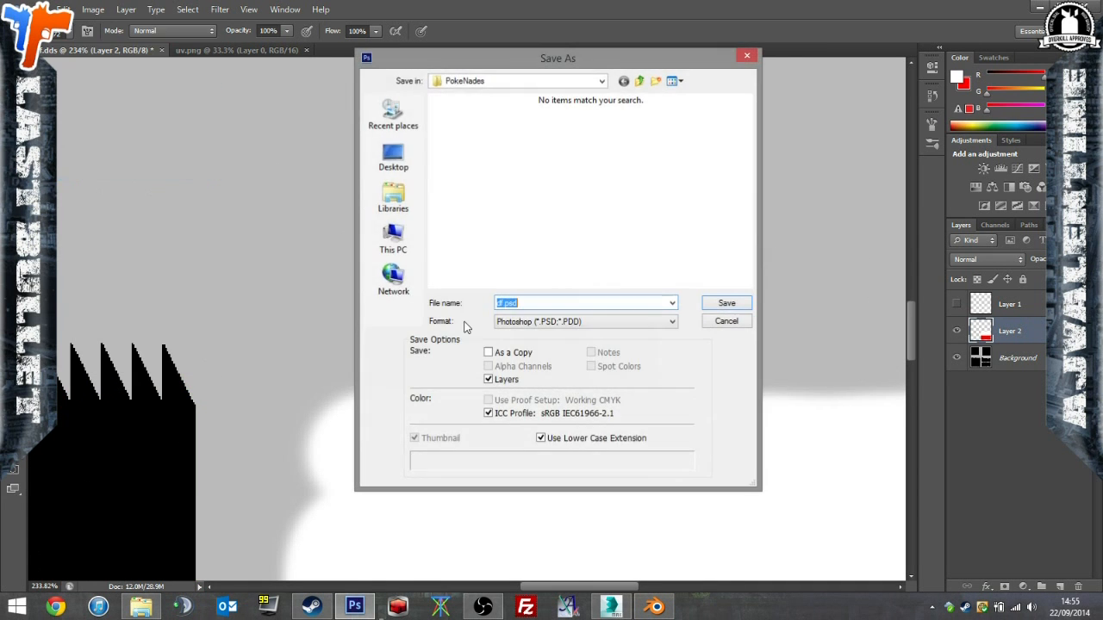
pyautogui.click(586, 321)
pyautogui.click(630, 387)
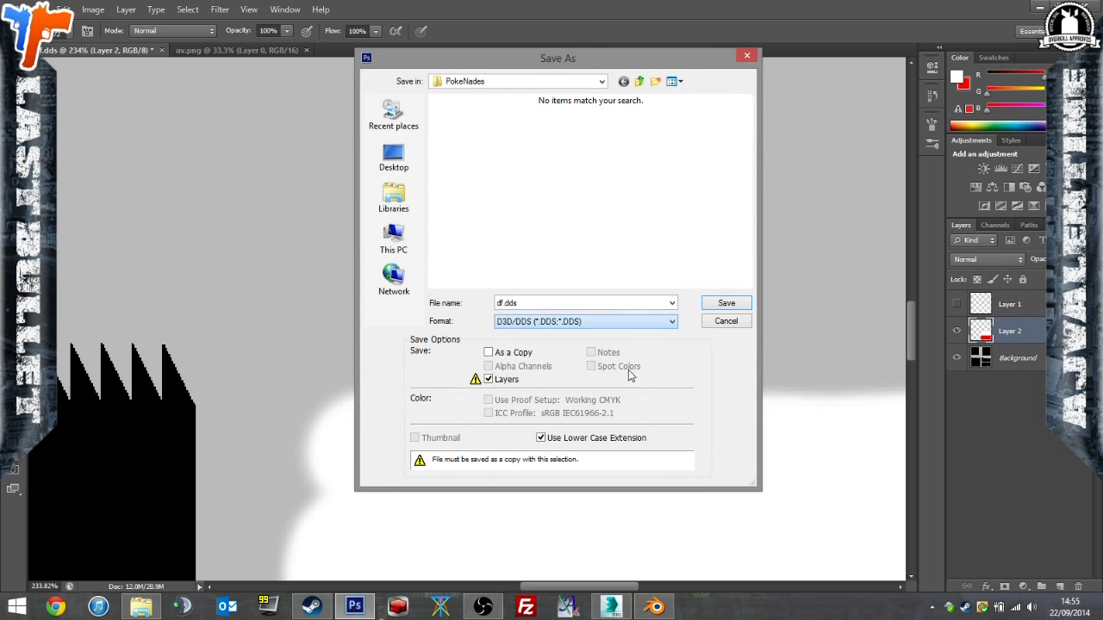
pyautogui.click(722, 306)
pyautogui.click(521, 236)
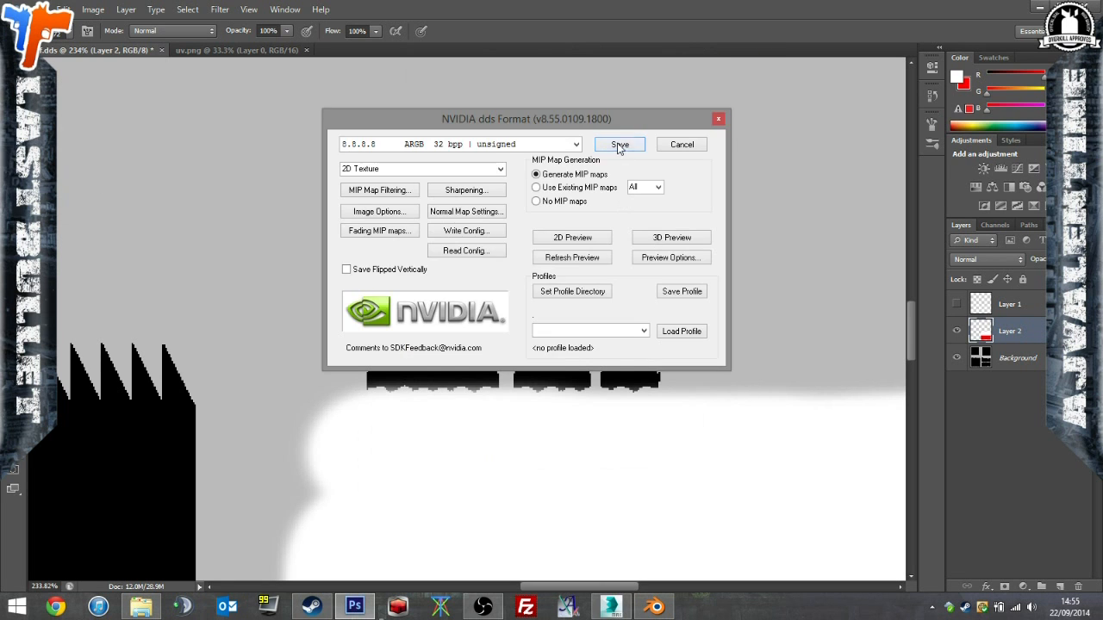
pyautogui.click(619, 145)
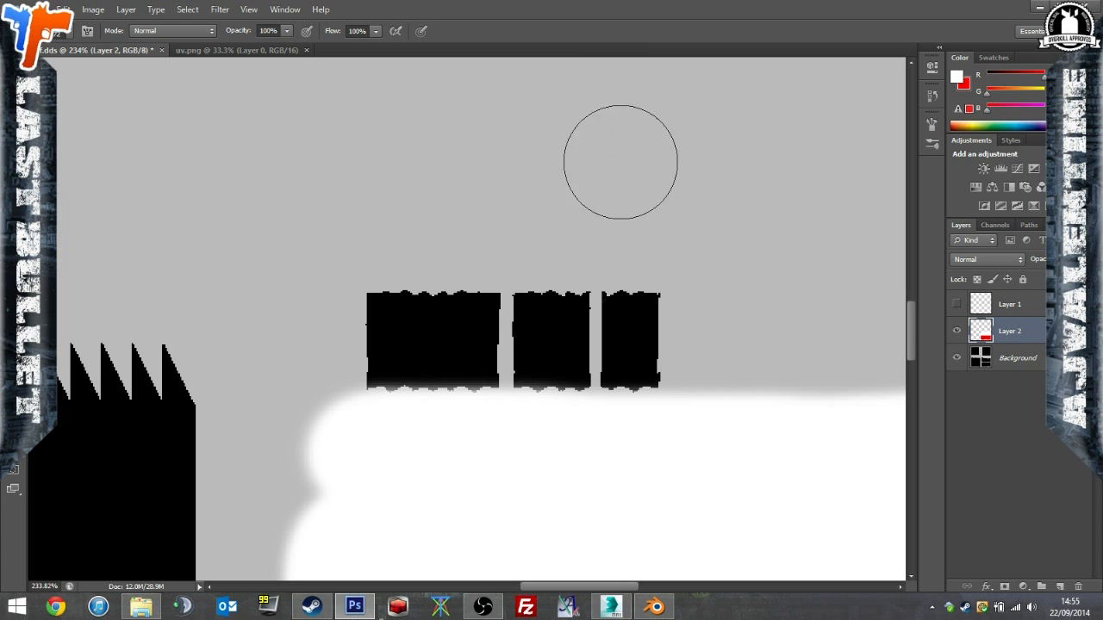
# Switch to 3ds Max and inspect the textured ball from the front, around the button and middle groove.
pyautogui.click(613, 606)
pyautogui.keyDown('alt'); pyautogui.moveTo(597, 442); pyautogui.dragTo(873, 411, button='middle'); pyautogui.keyUp('alt')
pyautogui.scroll(3, 634, 384)
pyautogui.keyDown('alt'); pyautogui.moveTo(634, 385); pyautogui.dragTo(792, 346, button='middle'); pyautogui.keyUp('alt')
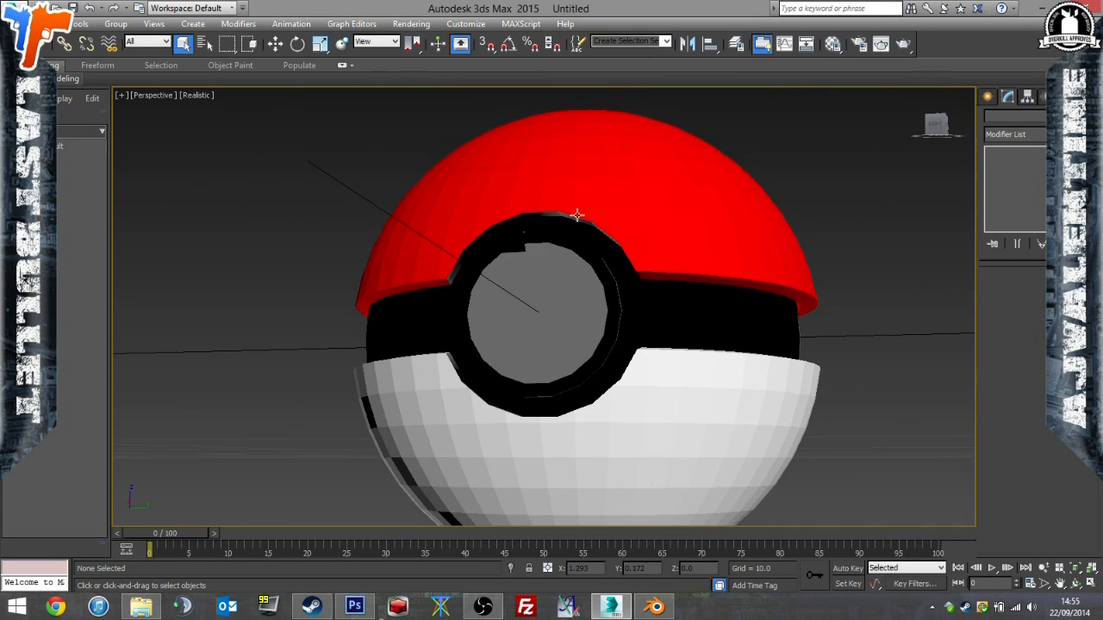
pyautogui.click(655, 608)
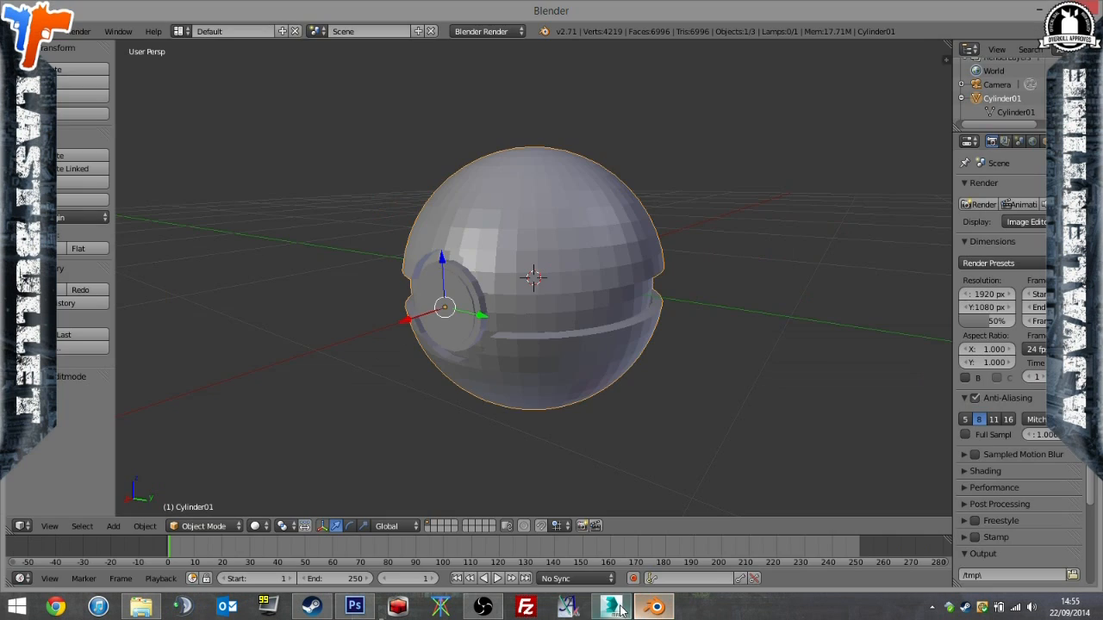
pyautogui.click(611, 608)
# Switch to Photoshop, show the UV wireframe layer and examine the three small islands with Layer 2 hidden and shown.
pyautogui.click(354, 607)
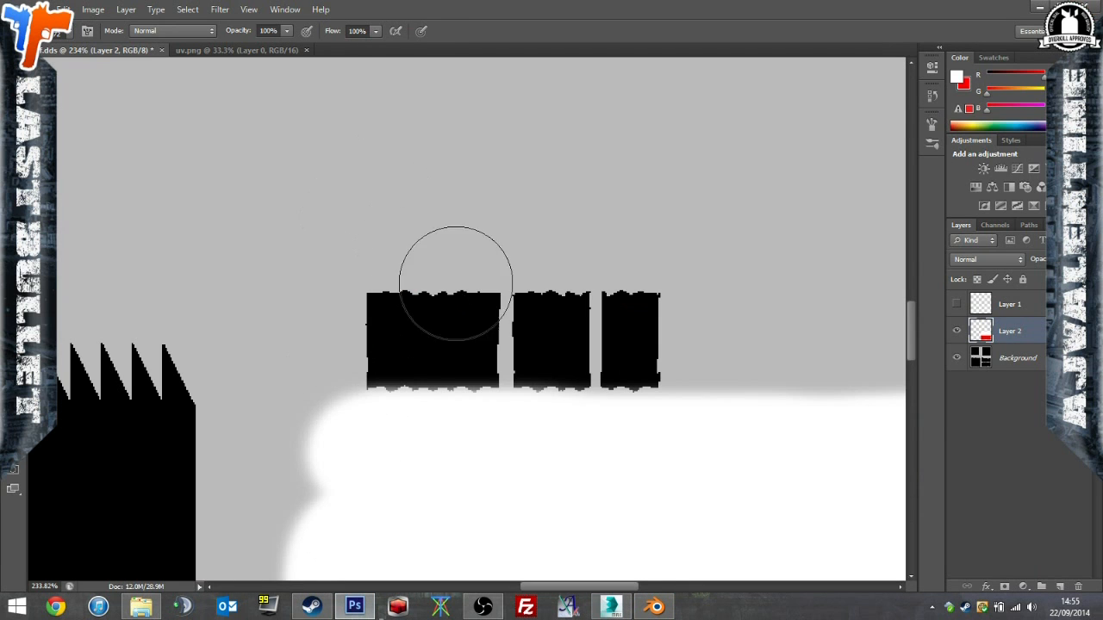
pyautogui.click(957, 304)
pyautogui.keyDown('alt'); pyautogui.scroll(3, 379, 414); pyautogui.keyUp('alt')
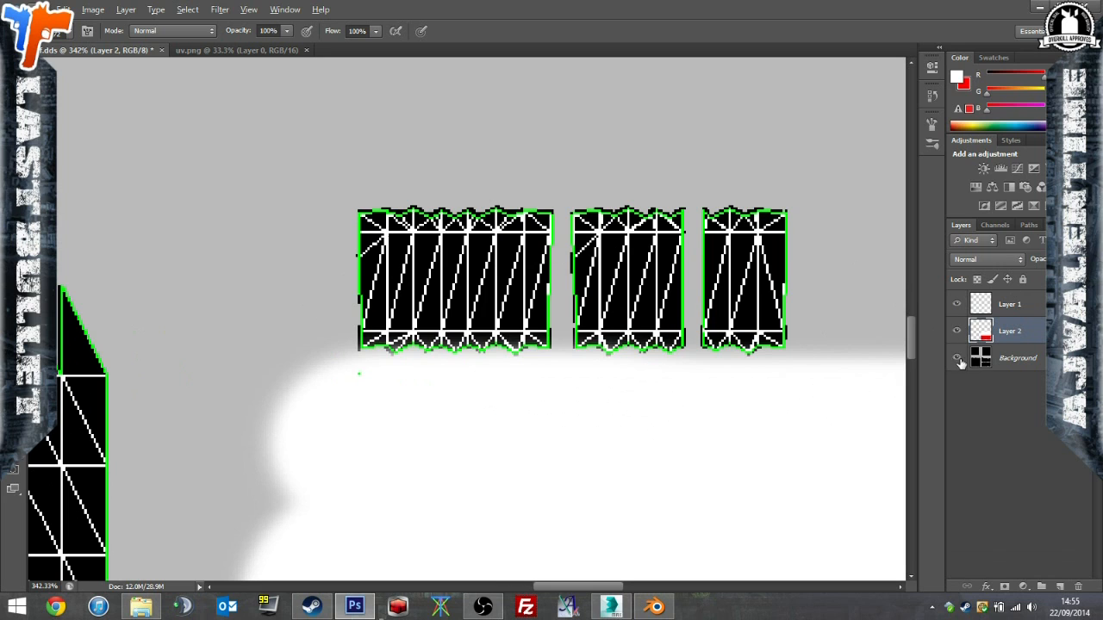
pyautogui.click(956, 332)
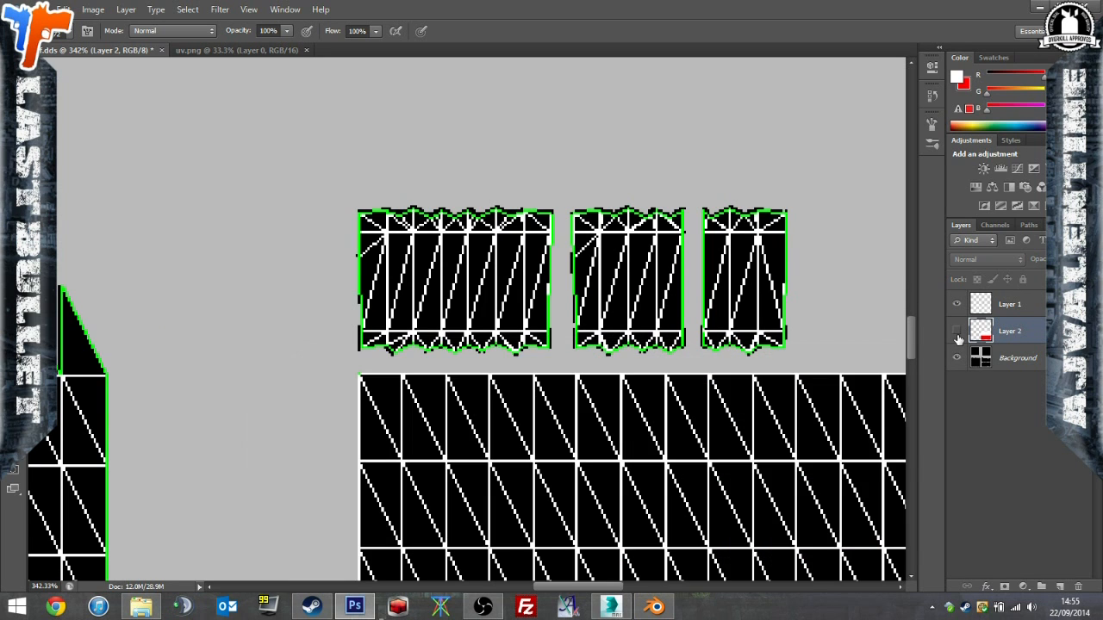
pyautogui.click(956, 333)
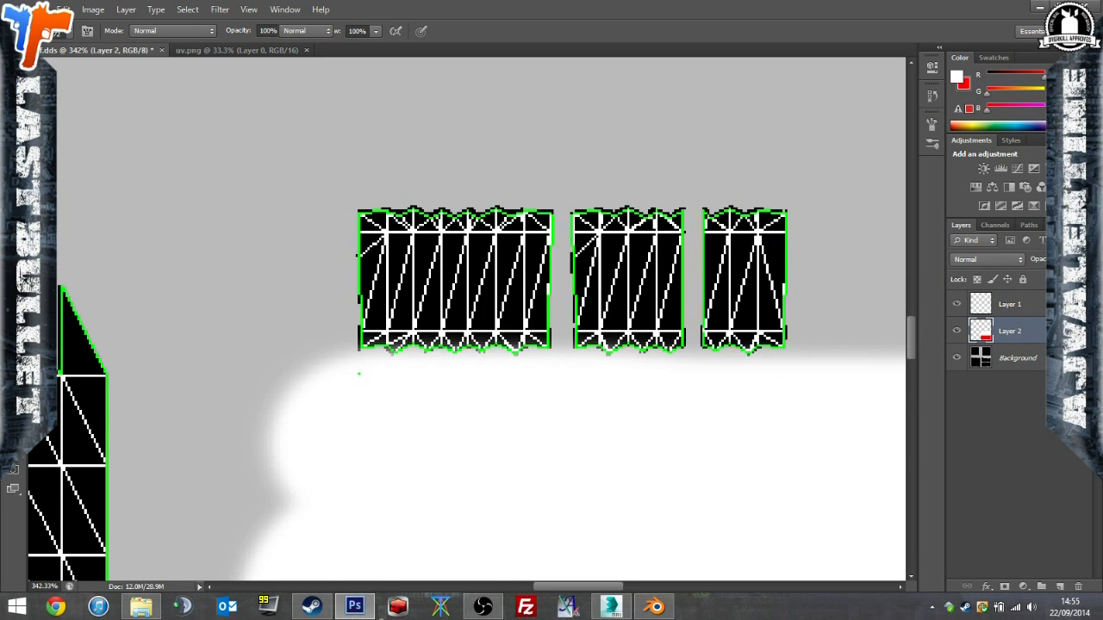
# Marquee-select the leftmost of the three small UV islands and paint it solid red on Layer 2.
pyautogui.press('m')
pyautogui.moveTo(448, 305); pyautogui.dragTo(560, 197)
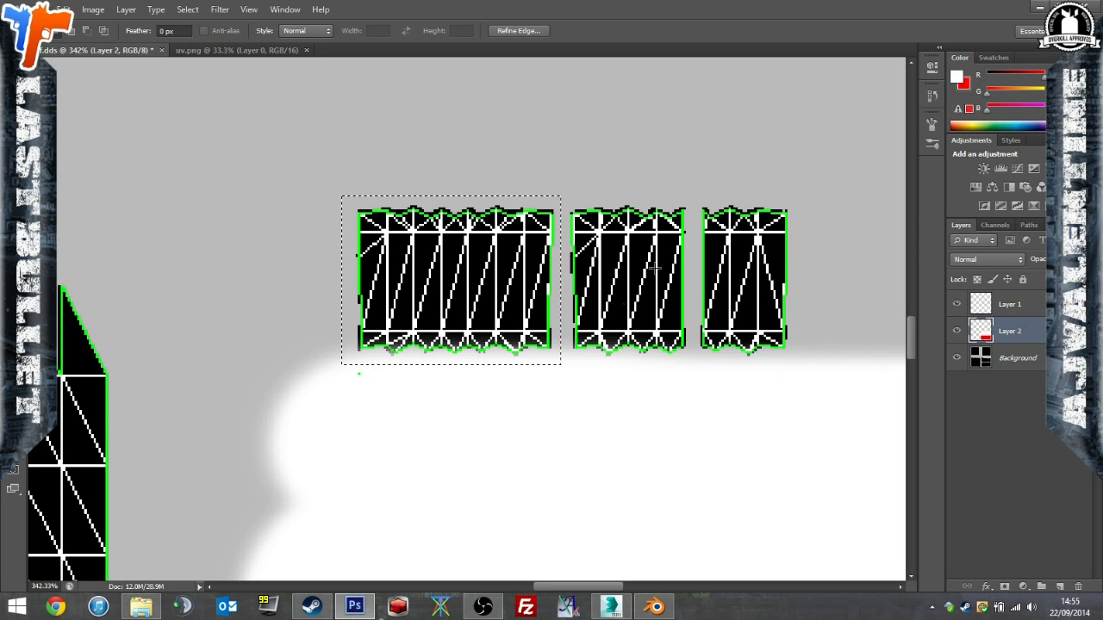
pyautogui.press('b')
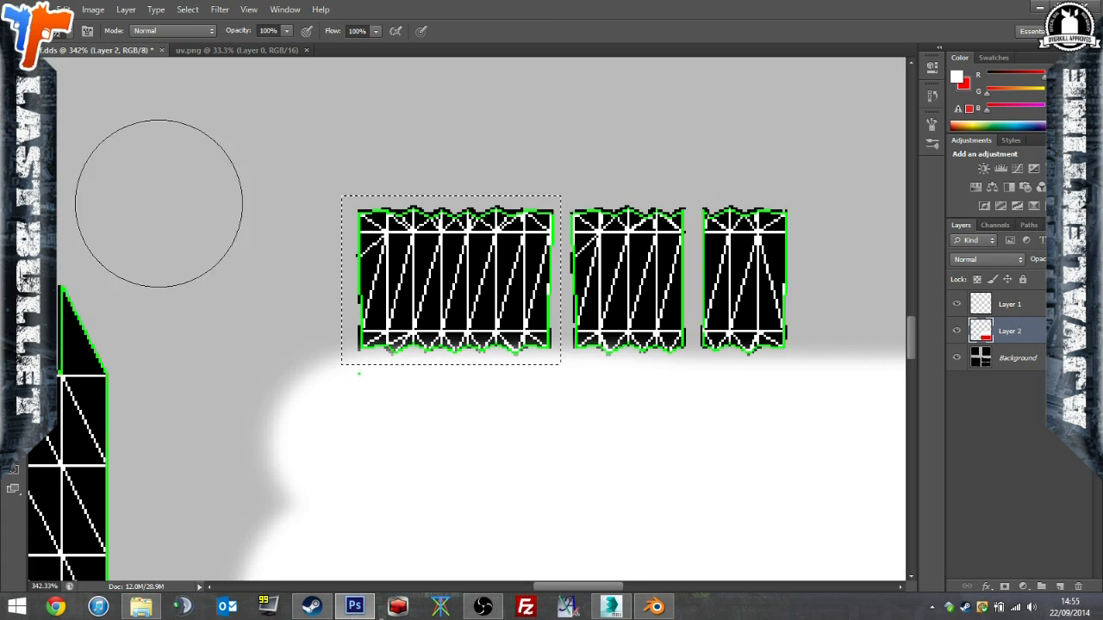
pyautogui.moveTo(314, 286); pyautogui.dragTo(314, 240)
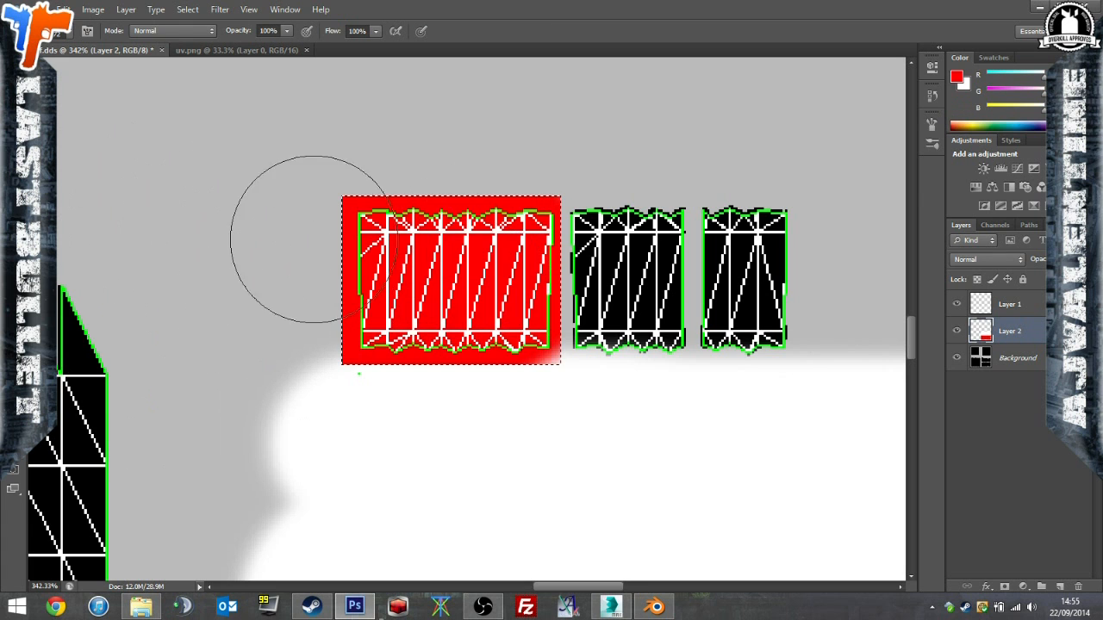
# Hide the wireframe layer and overwrite df.dds as an 8.8.8.8 ARGB DDS texture with the red small island included.
pyautogui.click(956, 305)
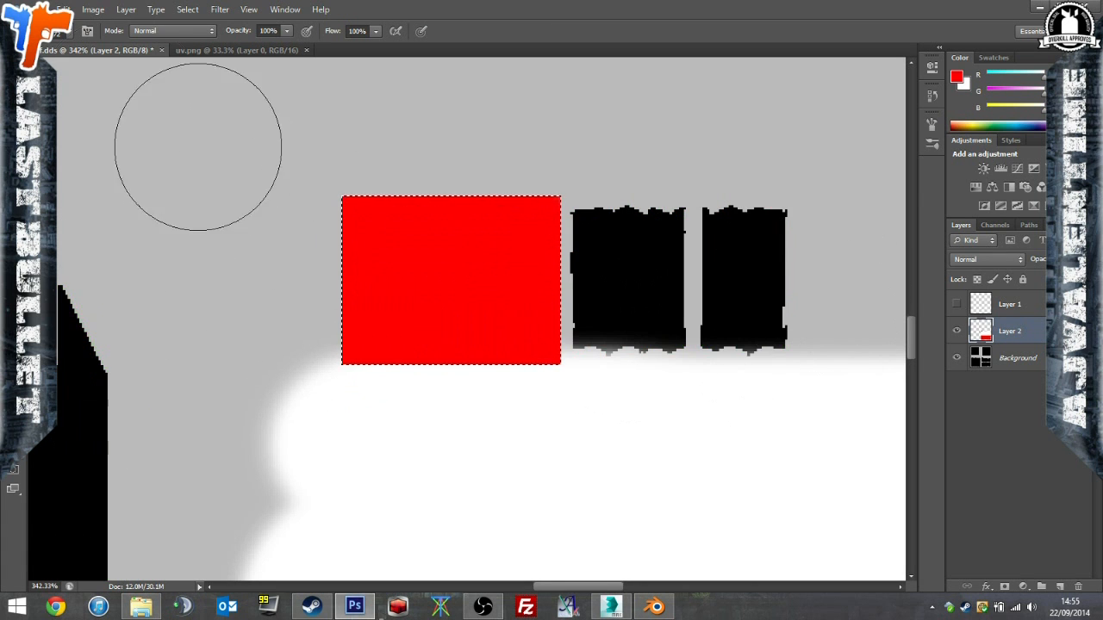
pyautogui.click(62, 10)
pyautogui.click(99, 177)
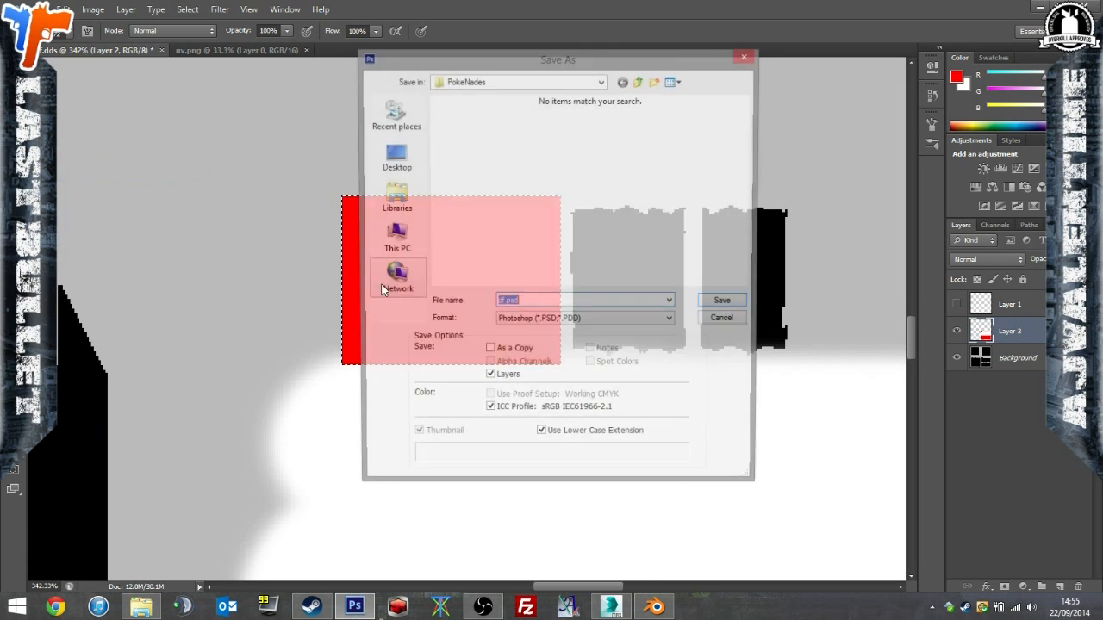
pyautogui.click(586, 321)
pyautogui.click(574, 371)
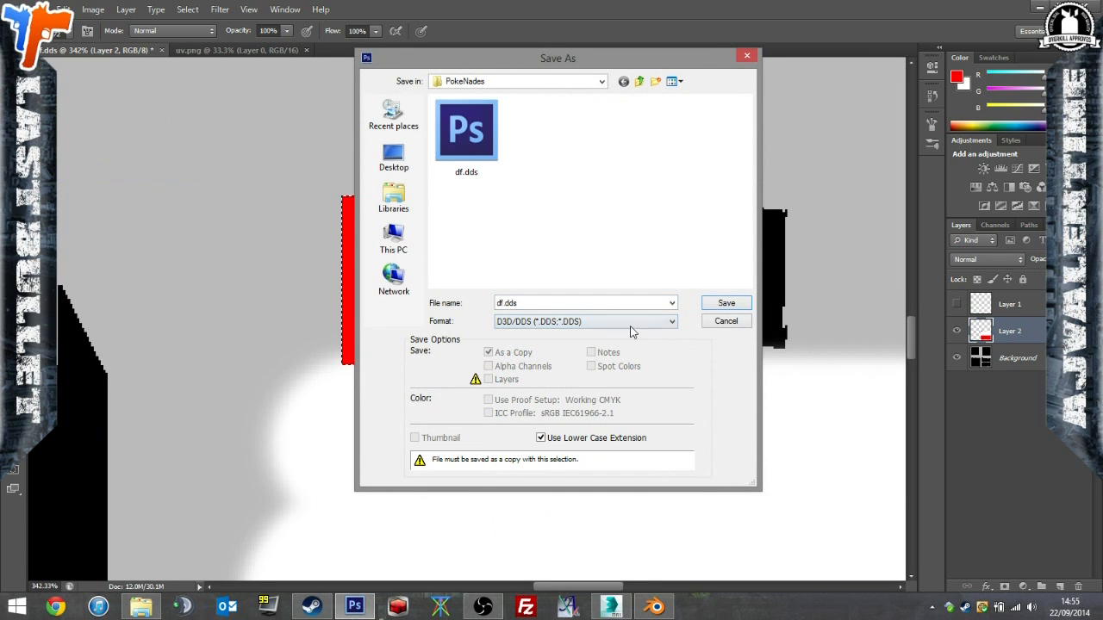
pyautogui.click(726, 303)
pyautogui.click(509, 234)
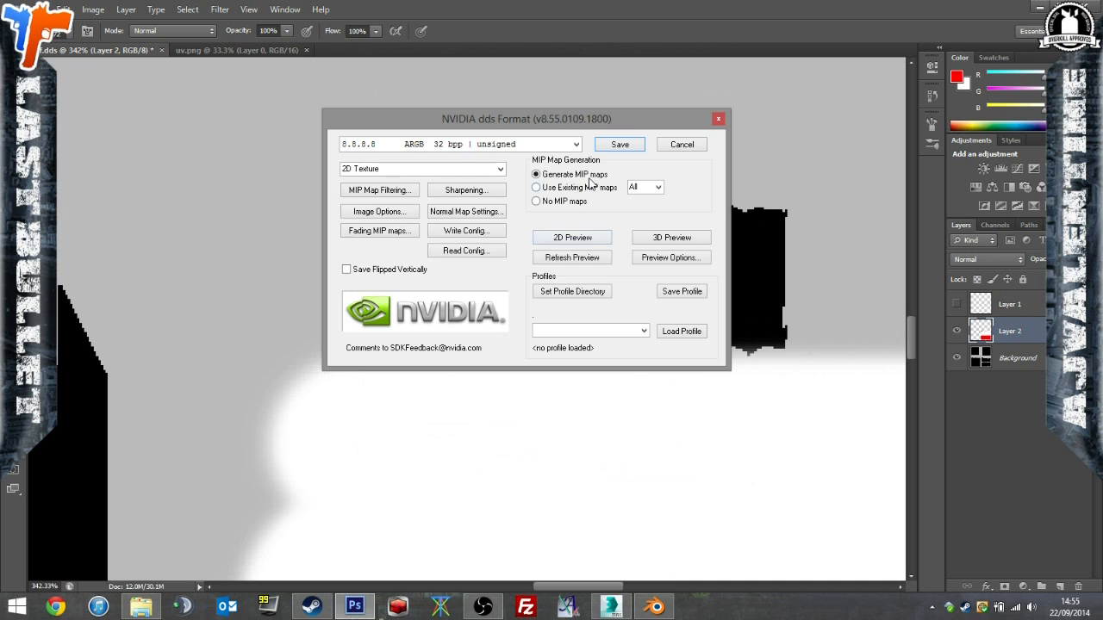
pyautogui.click(620, 139)
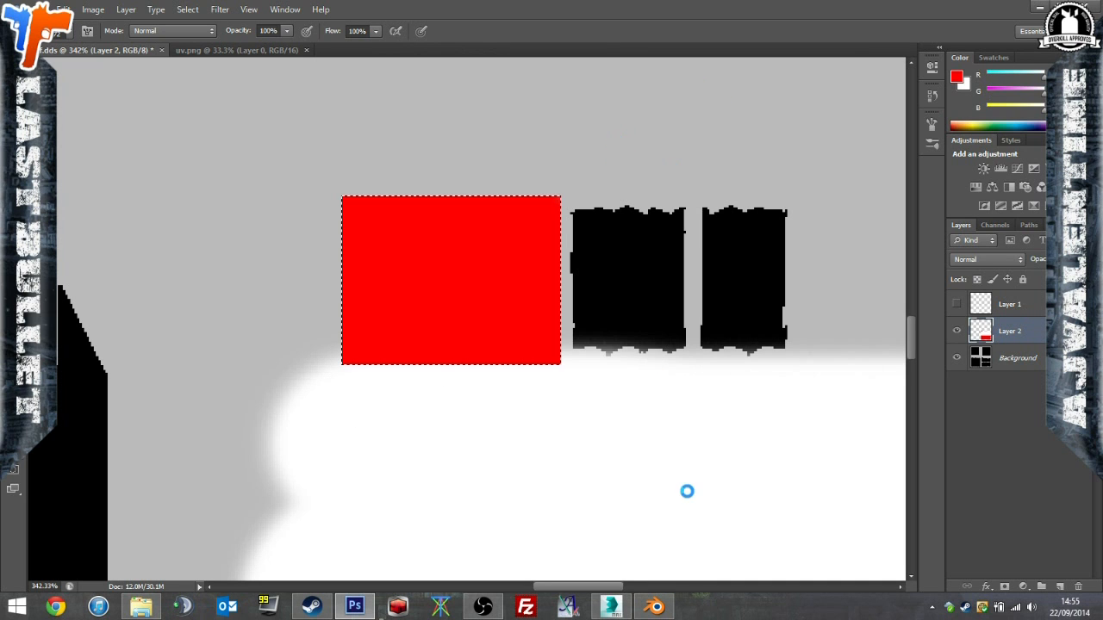
# Switch to 3ds Max and check the notched rims around the ball's front button.
pyautogui.click(611, 607)
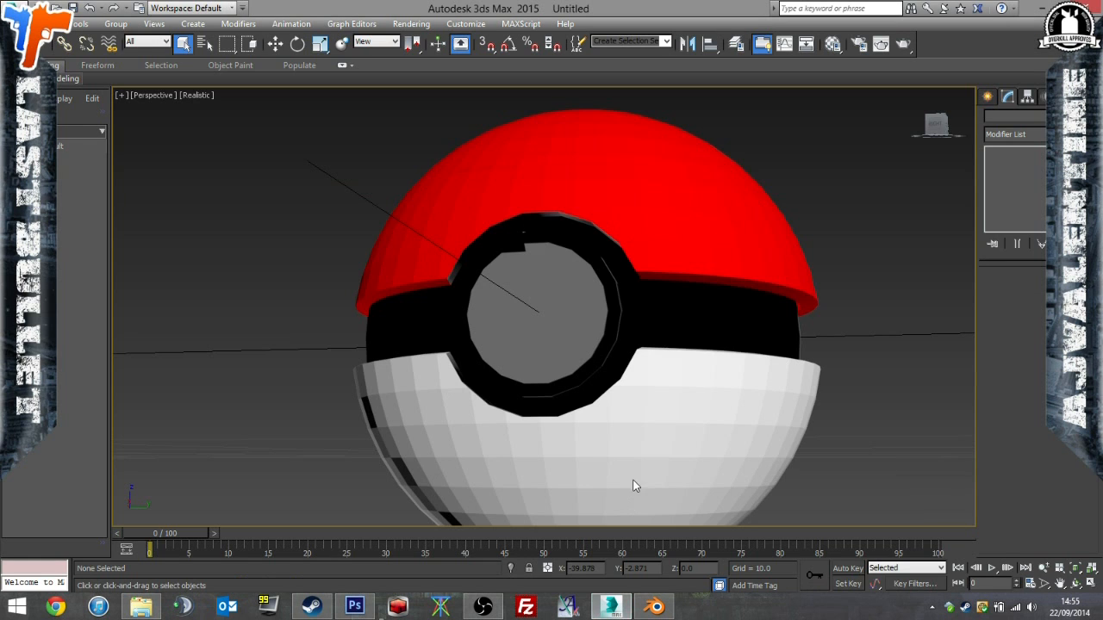
pyautogui.keyDown('alt'); pyautogui.moveTo(665, 398); pyautogui.dragTo(687, 439, button='middle'); pyautogui.keyUp('alt')
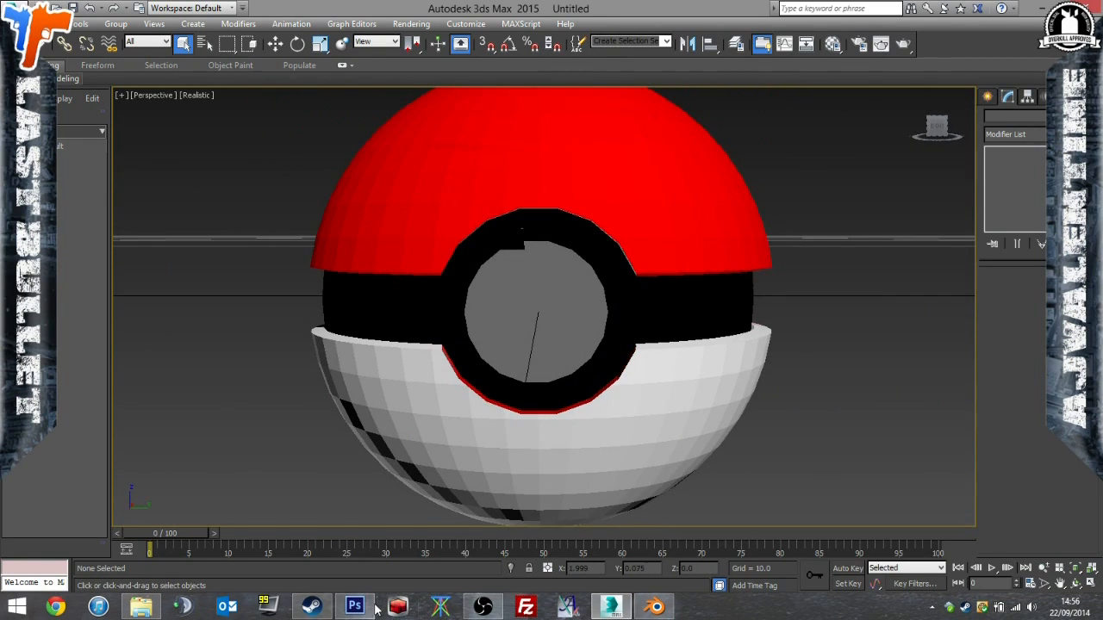
# Switch to Photoshop and repaint the selected leftmost small island white.
pyautogui.click(375, 609)
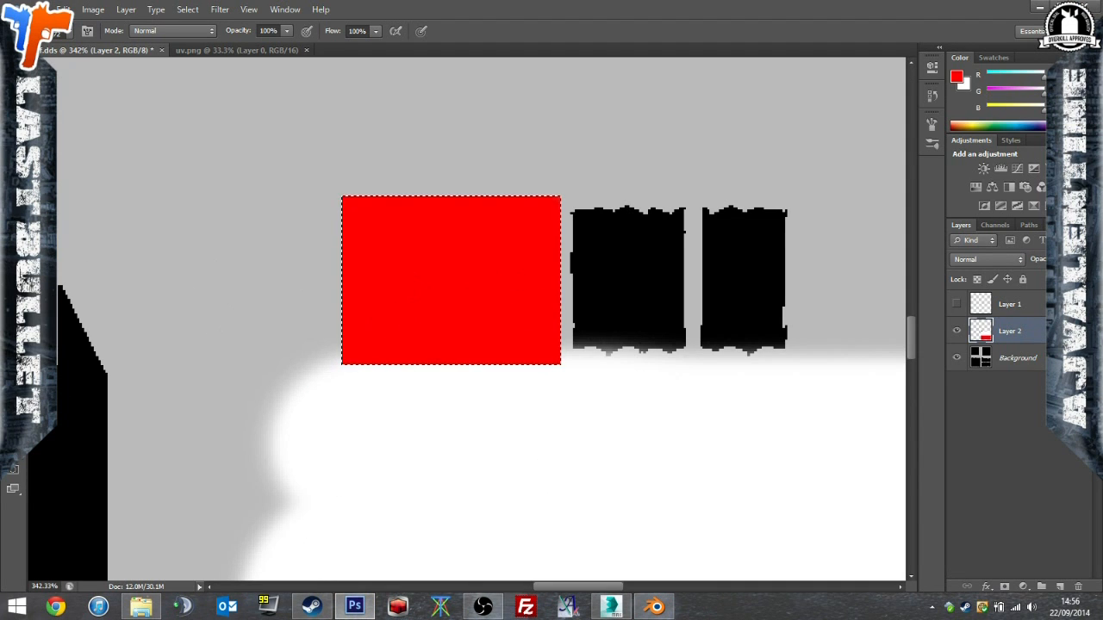
pyautogui.press('x')
pyautogui.moveTo(187, 295)
pyautogui.mouseDown()
pyautogui.moveTo(578, 242)
pyautogui.moveTo(285, 261)
pyautogui.mouseUp()
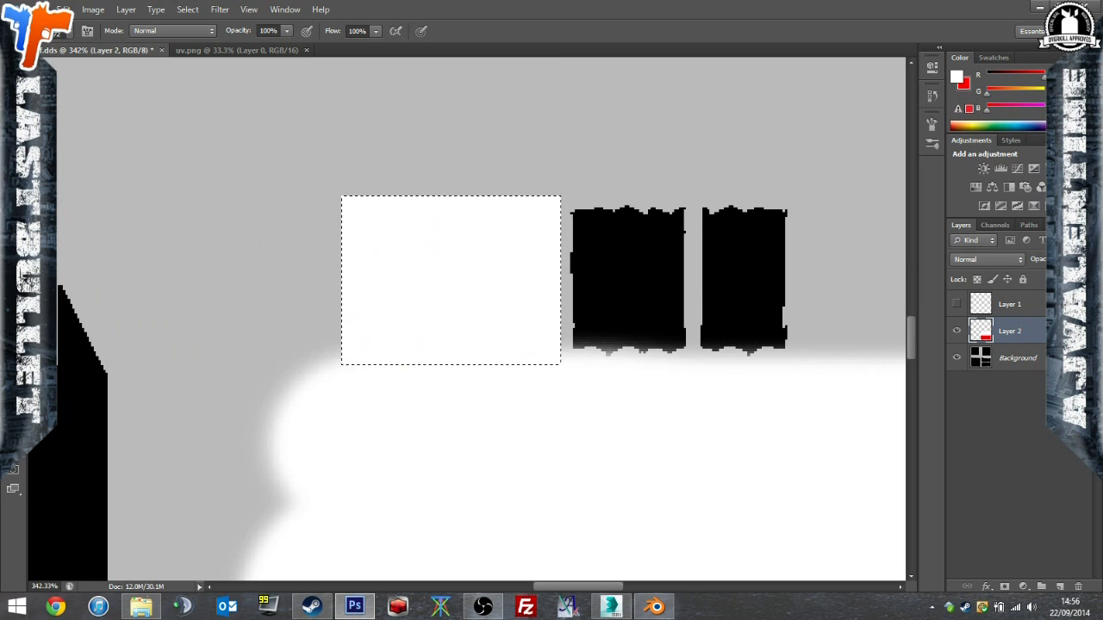
# Marquee-select the two remaining small islands together, fill them with red on Layer 2 and clear the selection.
pyautogui.press('m')
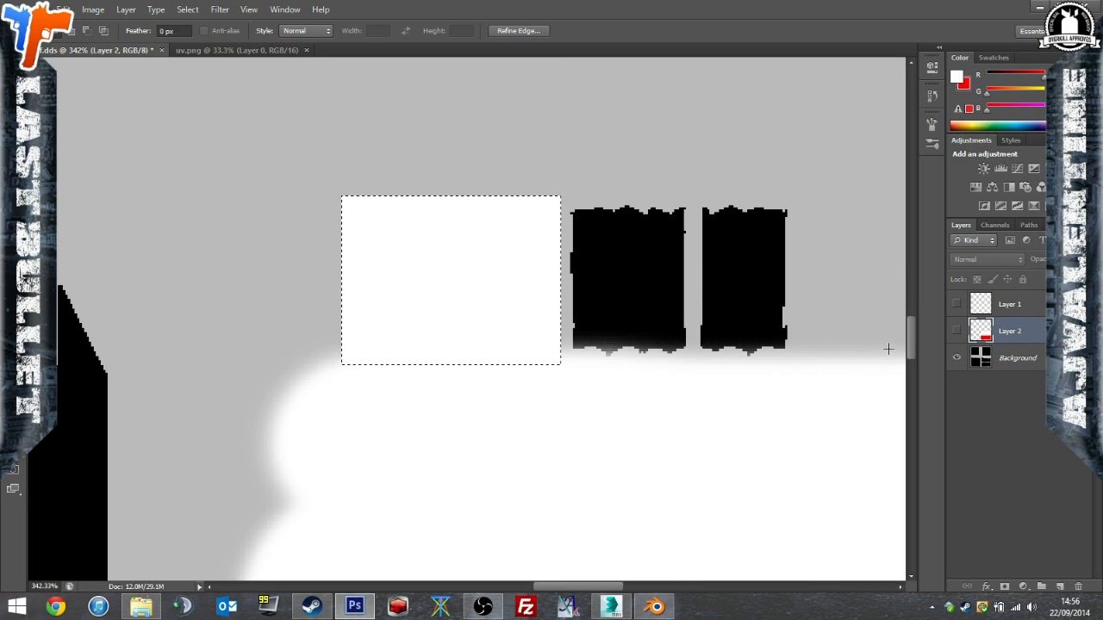
pyautogui.moveTo(566, 361); pyautogui.dragTo(808, 196)
pyautogui.click(956, 331)
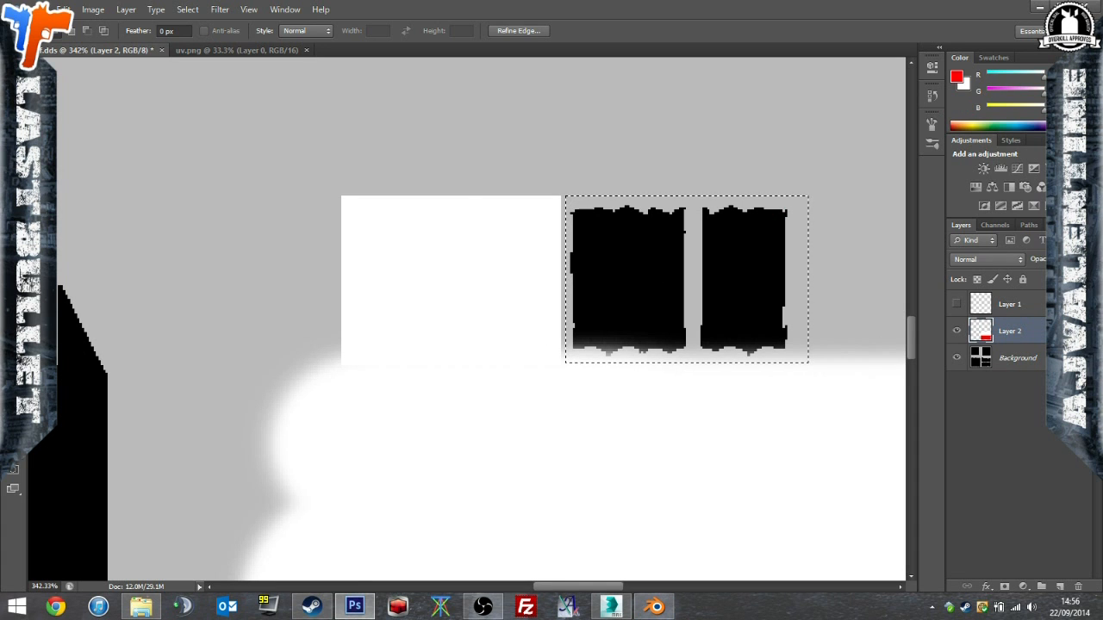
pyautogui.press('b')
pyautogui.hotkey('alt', 'BackSpace')
pyautogui.hotkey('ctrl', 'd')
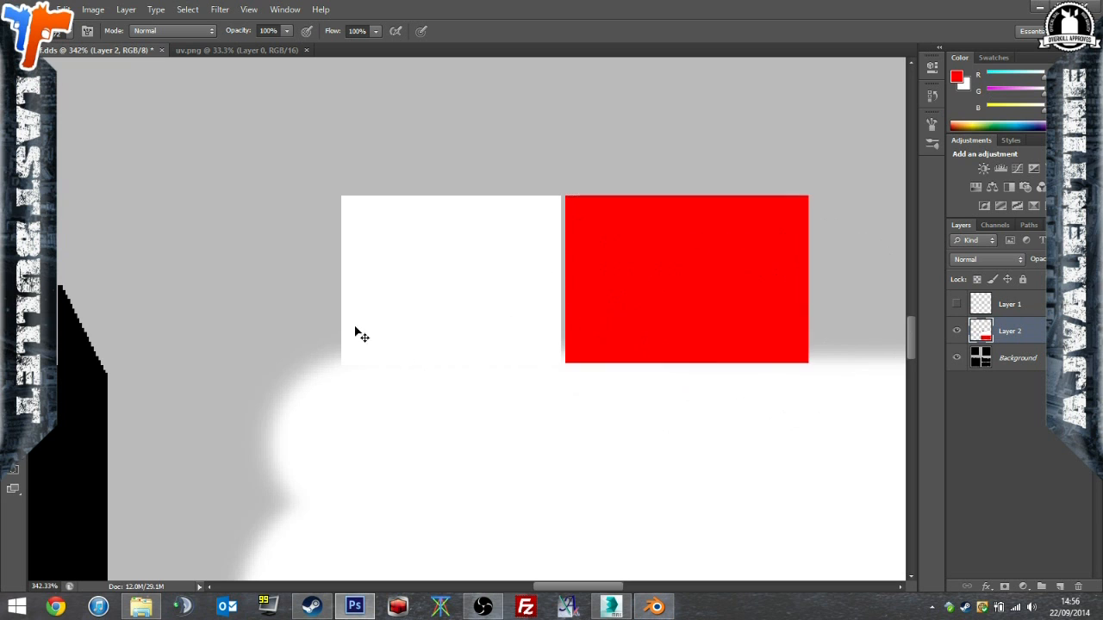
# Overwrite df.dds in the PokeNades folder as an 8.8.8.8 ARGB DDS texture with the repainted white and red small islands.
pyautogui.keyDown('alt'); pyautogui.scroll(-5, 167, 419); pyautogui.keyUp('alt')
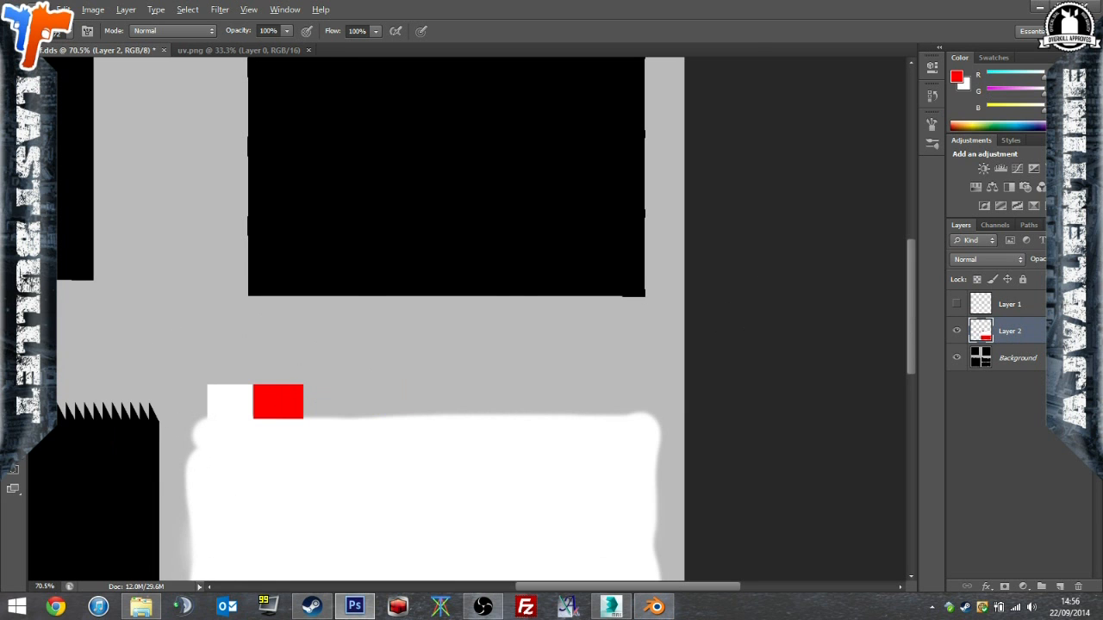
pyautogui.click(30, 10)
pyautogui.click(78, 175)
pyautogui.click(614, 323)
pyautogui.scroll(3, 620, 361)
pyautogui.click(635, 375)
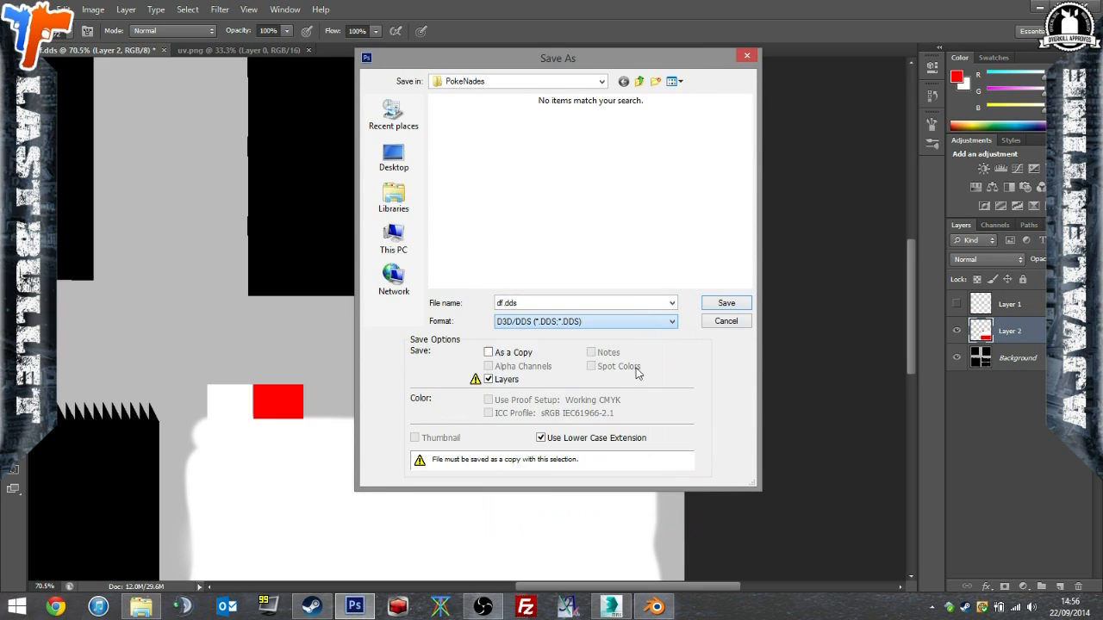
pyautogui.click(726, 303)
pyautogui.click(524, 234)
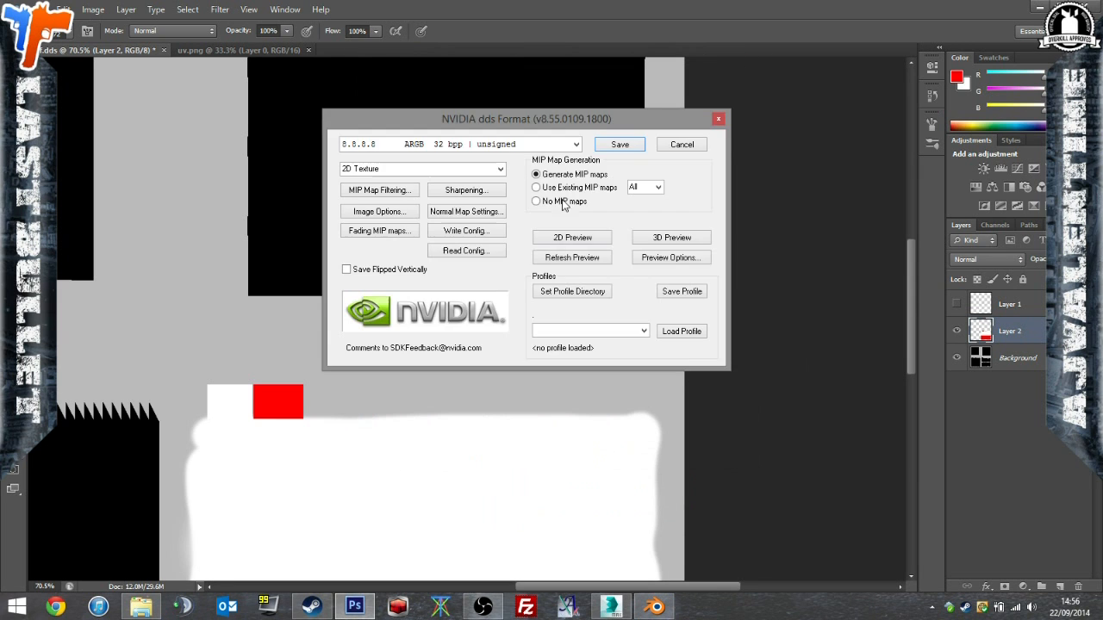
pyautogui.click(631, 146)
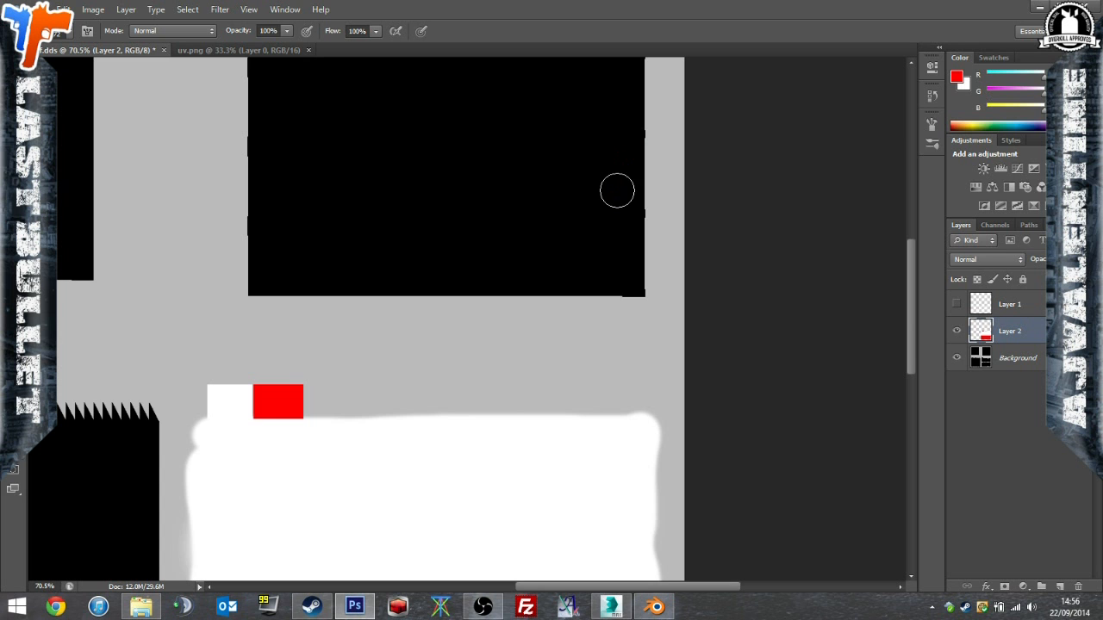
# Switch to 3ds Max and check the red and white rims around the ball's front button.
pyautogui.click(396, 607)
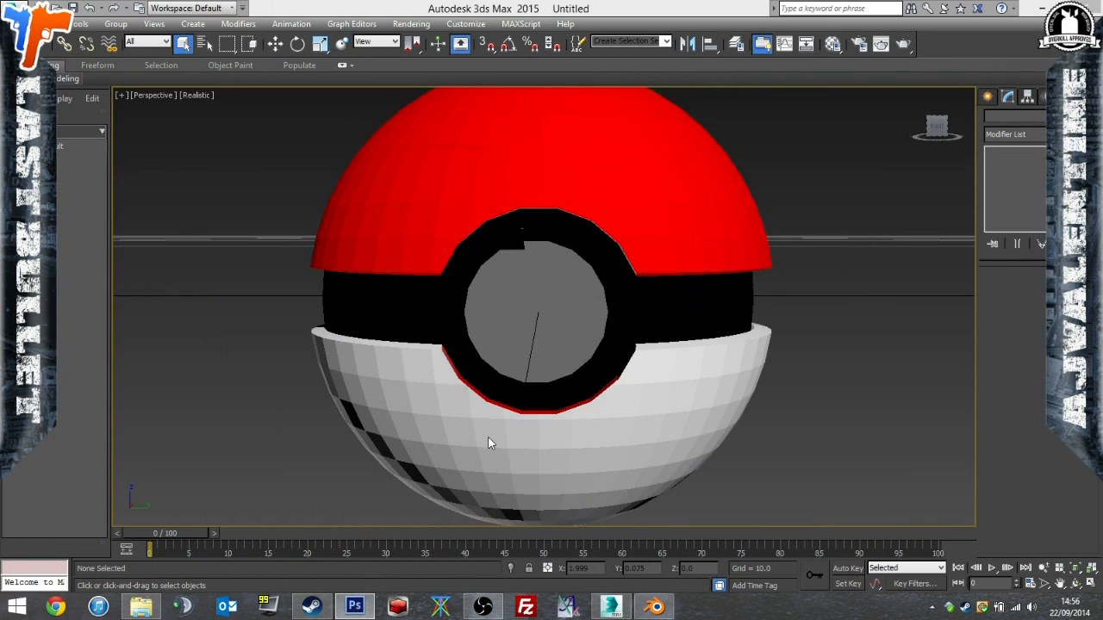
pyautogui.keyDown('alt'); pyautogui.moveTo(534, 386); pyautogui.dragTo(533, 309, button='middle'); pyautogui.keyUp('alt')
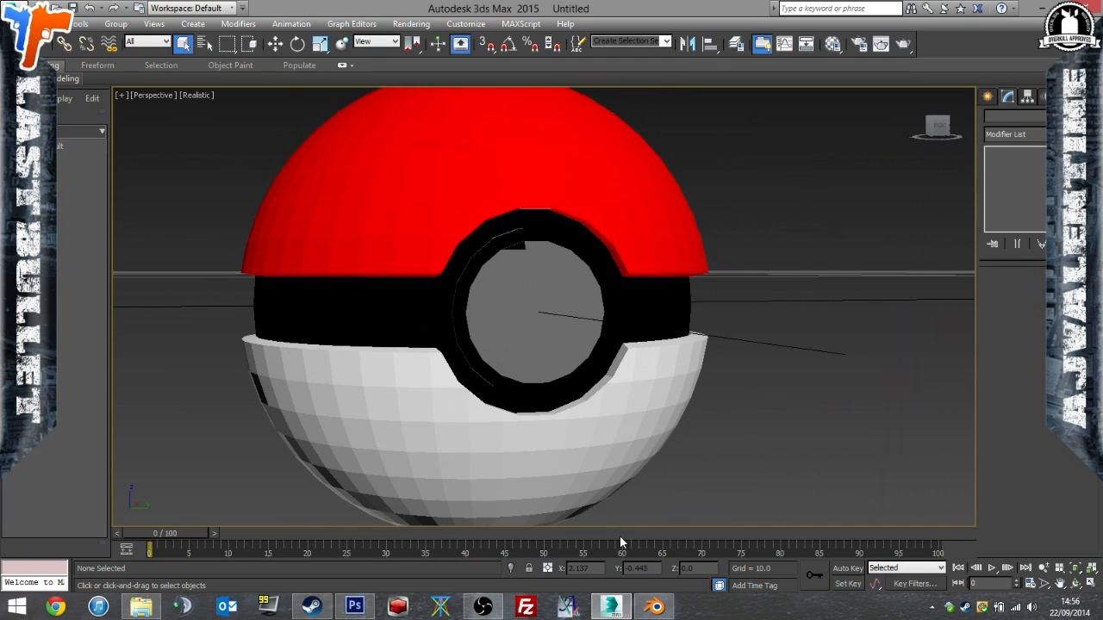
pyautogui.keyDown('alt'); pyautogui.moveTo(527, 502); pyautogui.dragTo(541, 367, button='middle'); pyautogui.keyUp('alt')
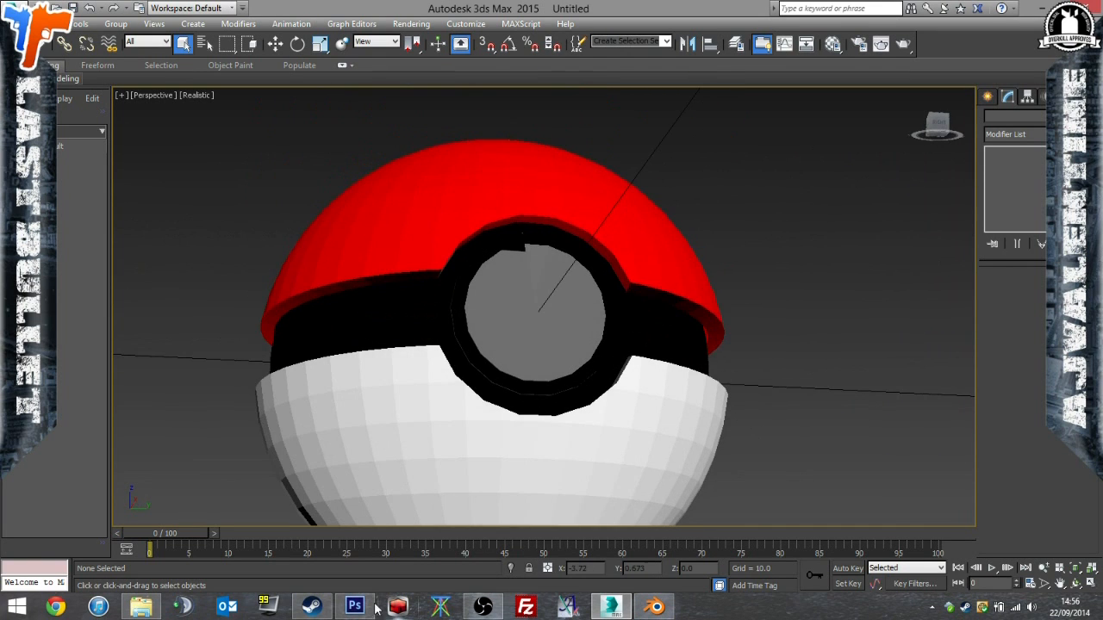
# Switch to Photoshop, marquee-select the two upper black islands together and fill the area with white on Layer 2.
pyautogui.click(354, 607)
pyautogui.keyDown('alt'); pyautogui.scroll(-3, 425, 384); pyautogui.keyUp('alt')
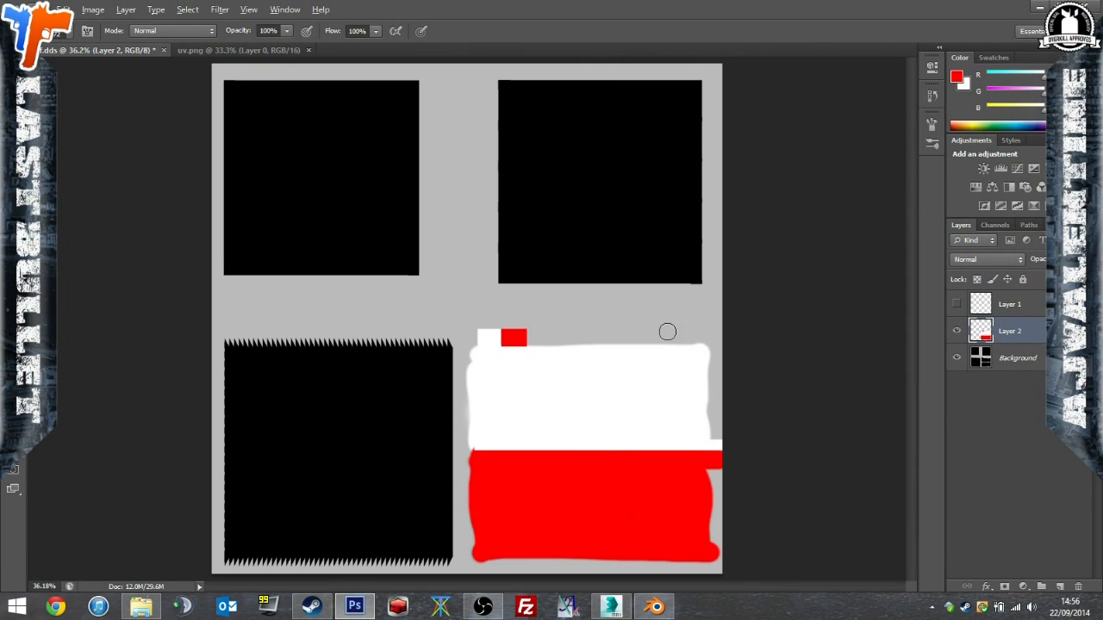
pyautogui.press('m')
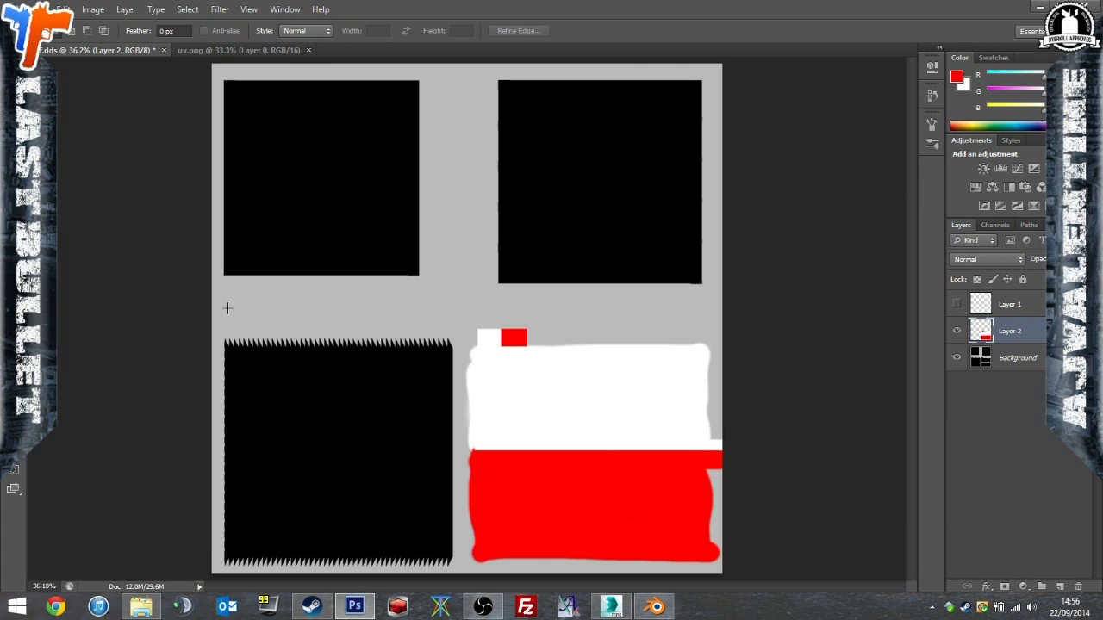
pyautogui.moveTo(387, 239); pyautogui.dragTo(1009, 5)
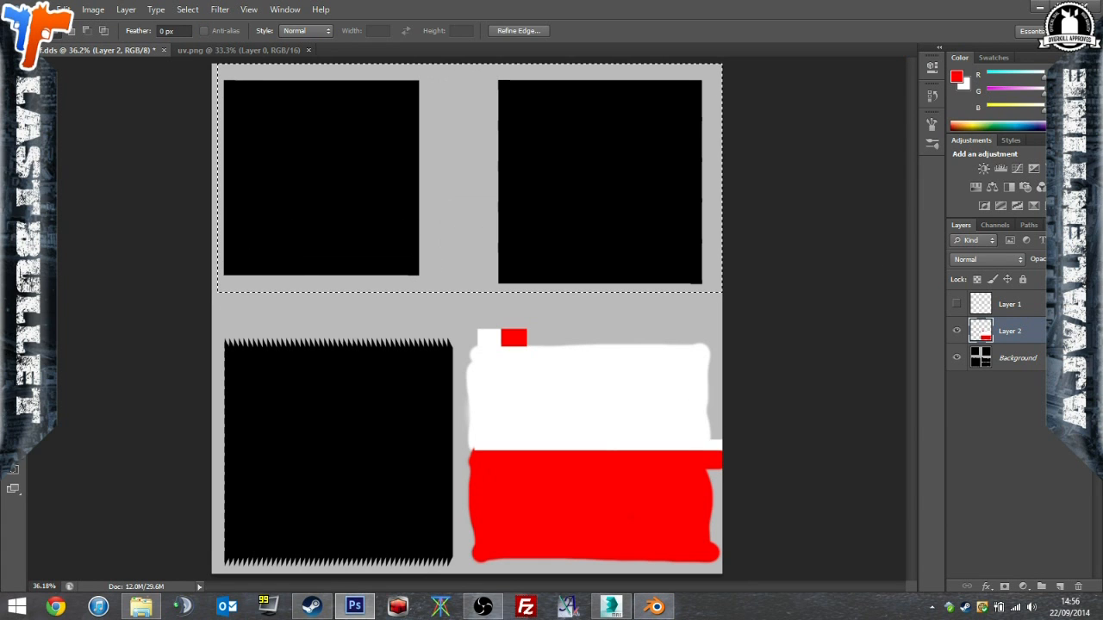
pyautogui.press('b')
pyautogui.keyDown('alt'); pyautogui.moveTo(276, 182); pyautogui.dragTo(563, 177, button='right'); pyautogui.keyUp('alt')
pyautogui.moveTo(362, 181); pyautogui.dragTo(575, 155)
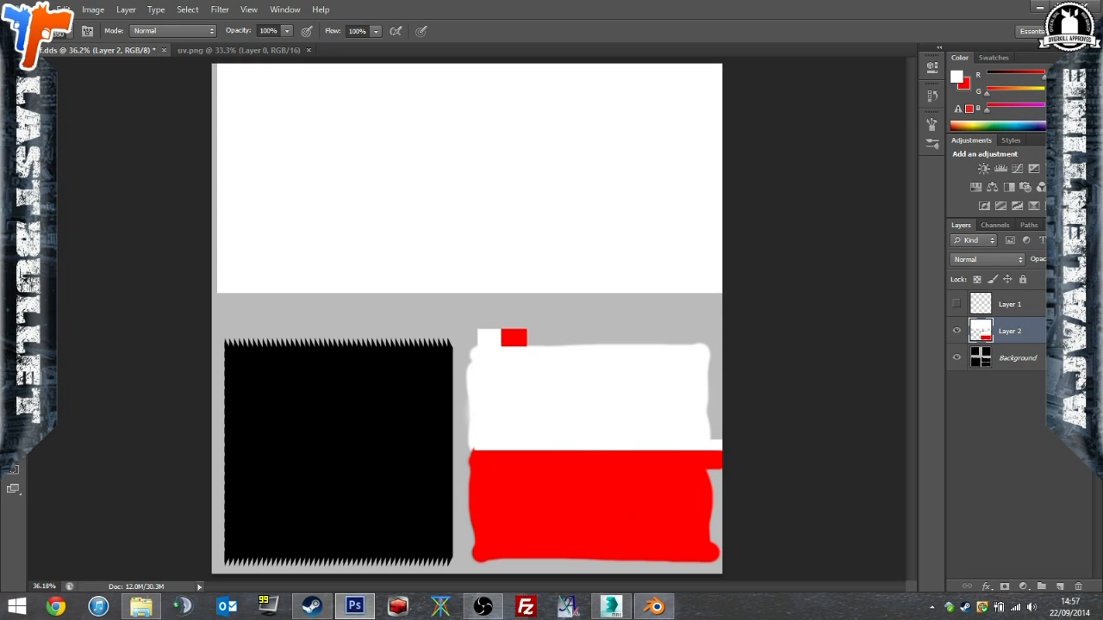
# Marquee-select the large jagged-edged black island, fill the area with black (000000) on Layer 2 and clear the selection.
pyautogui.press('m')
pyautogui.moveTo(460, 324)
pyautogui.mouseDown()
pyautogui.moveTo(365, 399)
pyautogui.moveTo(58, 570)
pyautogui.moveTo(87, 480)
pyautogui.mouseUp()
pyautogui.click(11, 444)
pyautogui.moveTo(413, 392); pyautogui.dragTo(324, 526)
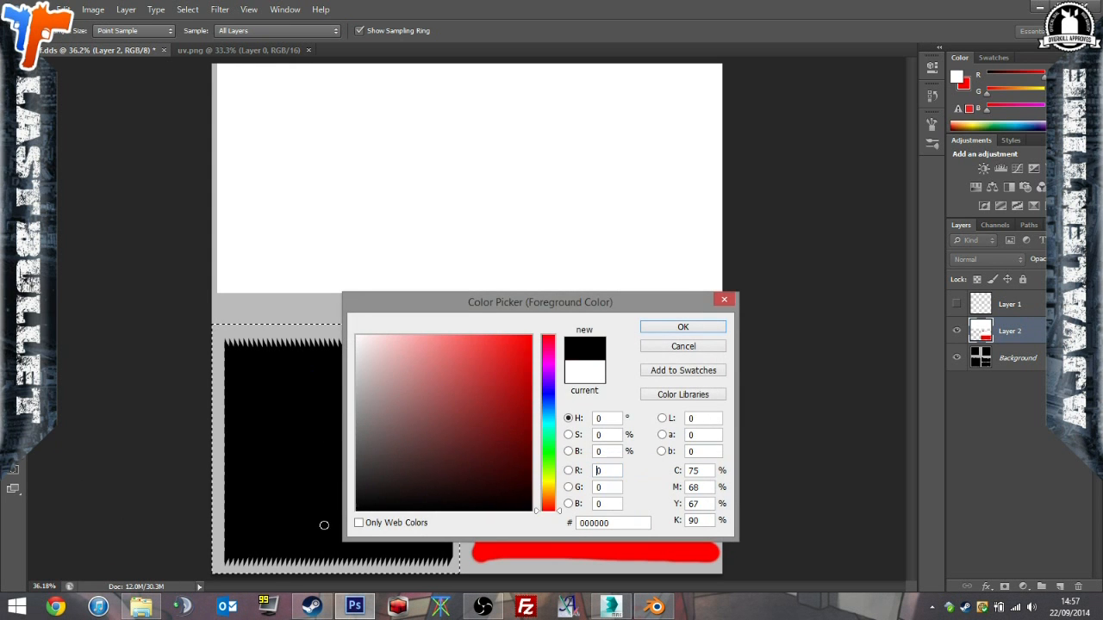
pyautogui.click(682, 328)
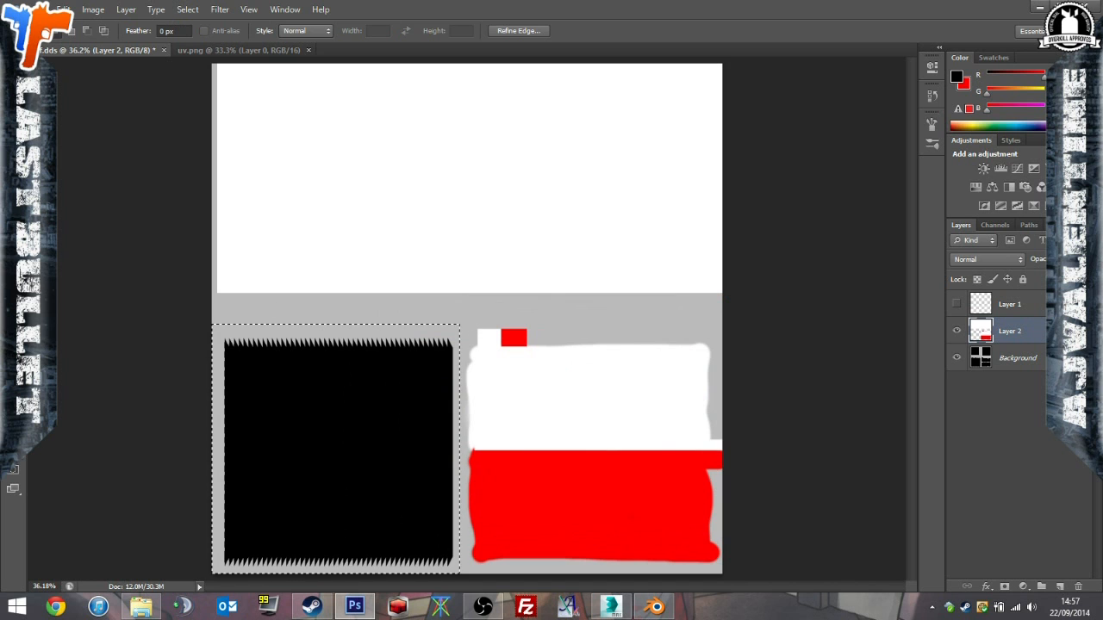
pyautogui.press('b')
pyautogui.click(357, 382)
pyautogui.hotkey('ctrl', 'd')
# Overwrite df.dds in D3D/DDS format with the new white and black background areas included.
pyautogui.click(43, 9)
pyautogui.click(62, 24)
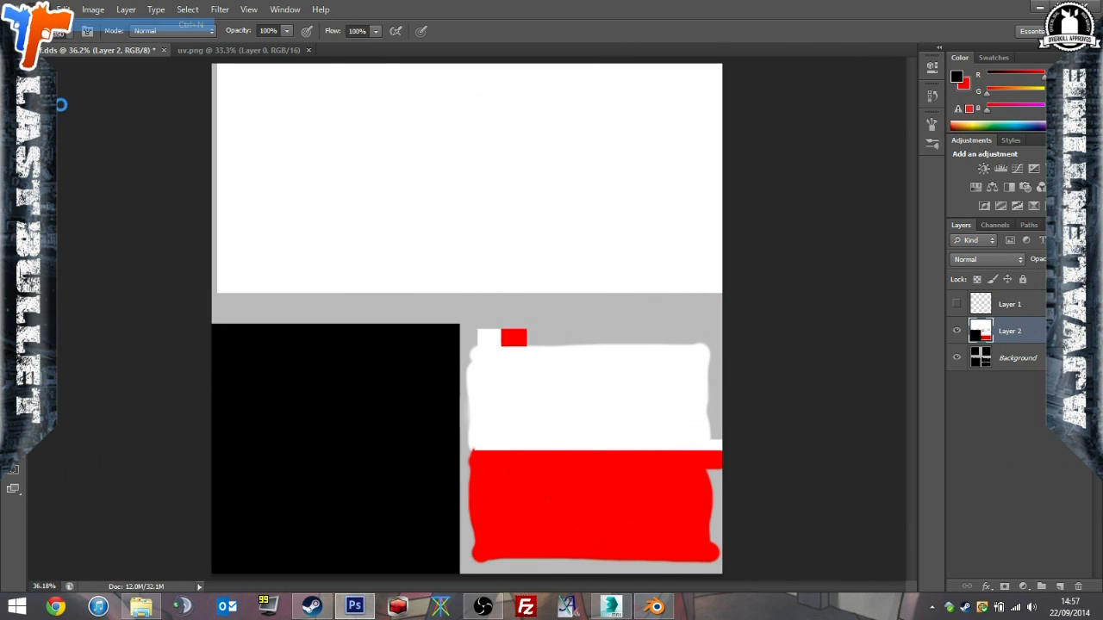
pyautogui.click(722, 161)
pyautogui.click(43, 9)
pyautogui.click(104, 176)
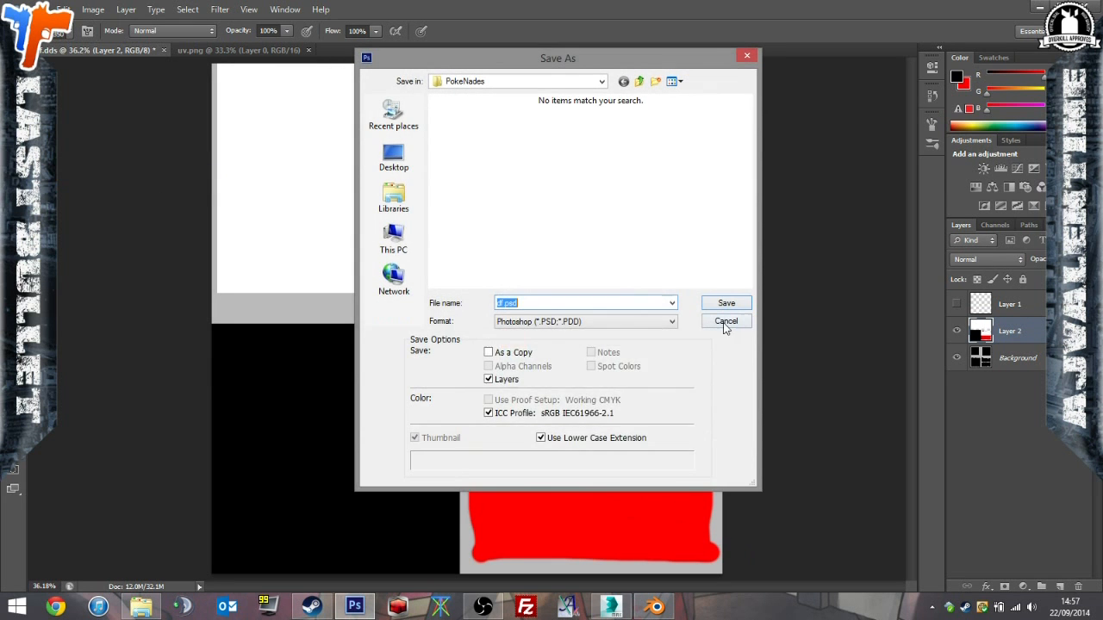
pyautogui.click(670, 323)
pyautogui.click(655, 370)
pyautogui.click(653, 324)
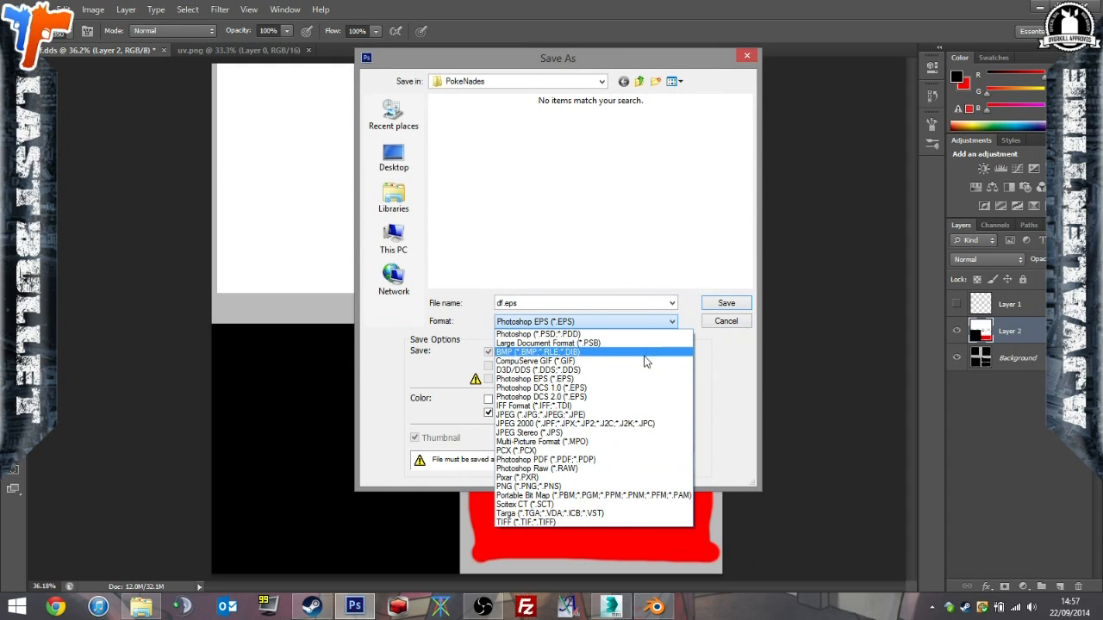
pyautogui.click(645, 371)
pyautogui.click(704, 306)
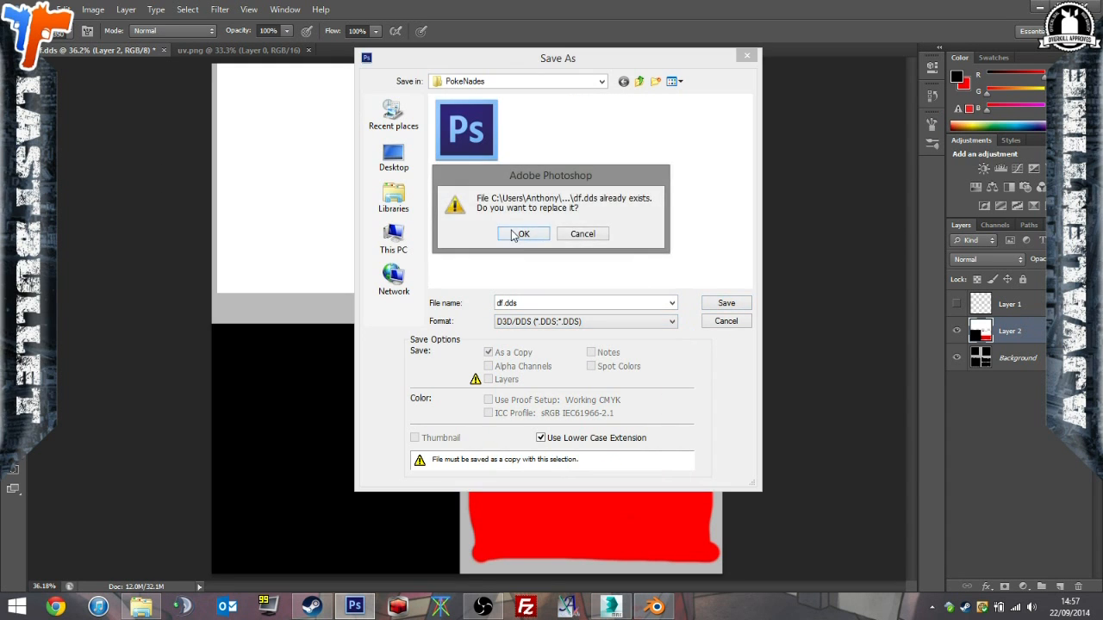
pyautogui.click(522, 302)
pyautogui.click(627, 140)
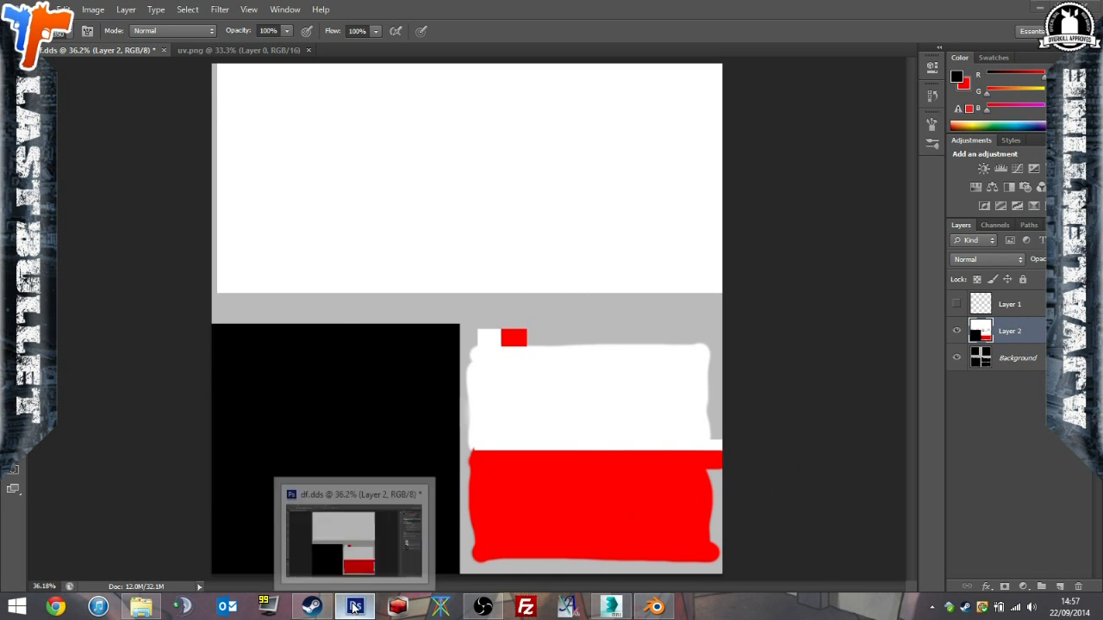
# Switch to 3ds Max and inspect the ball's red and white halves from all sides, especially the pole of the red half.
pyautogui.click(610, 607)
pyautogui.keyDown('alt'); pyautogui.moveTo(538, 354); pyautogui.dragTo(357, 319, button='middle'); pyautogui.keyUp('alt')
pyautogui.scroll(-4, 531, 373)
pyautogui.scroll(6, 426, 268)
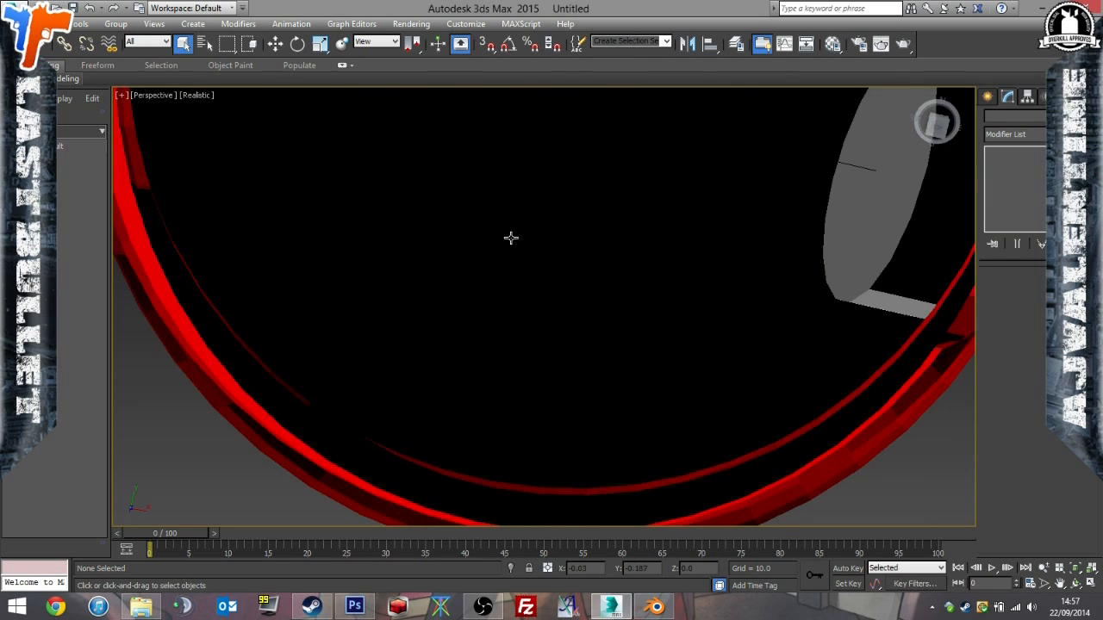
pyautogui.scroll(-3, 511, 238)
pyautogui.keyDown('alt'); pyautogui.moveTo(514, 222); pyautogui.dragTo(494, 233, button='middle'); pyautogui.keyUp('alt')
pyautogui.scroll(-5, 533, 220)
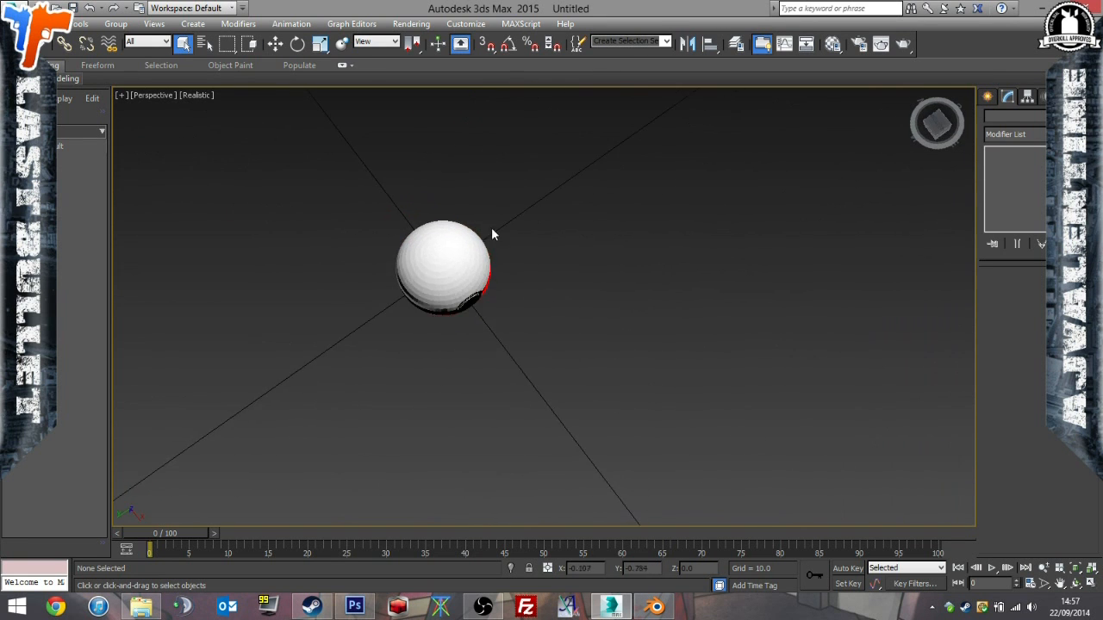
pyautogui.scroll(6, 434, 266)
pyautogui.keyDown('alt'); pyautogui.moveTo(433, 271); pyautogui.dragTo(448, 537, button='middle'); pyautogui.keyUp('alt')
pyautogui.keyDown('alt'); pyautogui.moveTo(406, 316); pyautogui.dragTo(448, 360, button='middle'); pyautogui.keyUp('alt')
pyautogui.scroll(-6, 468, 310)
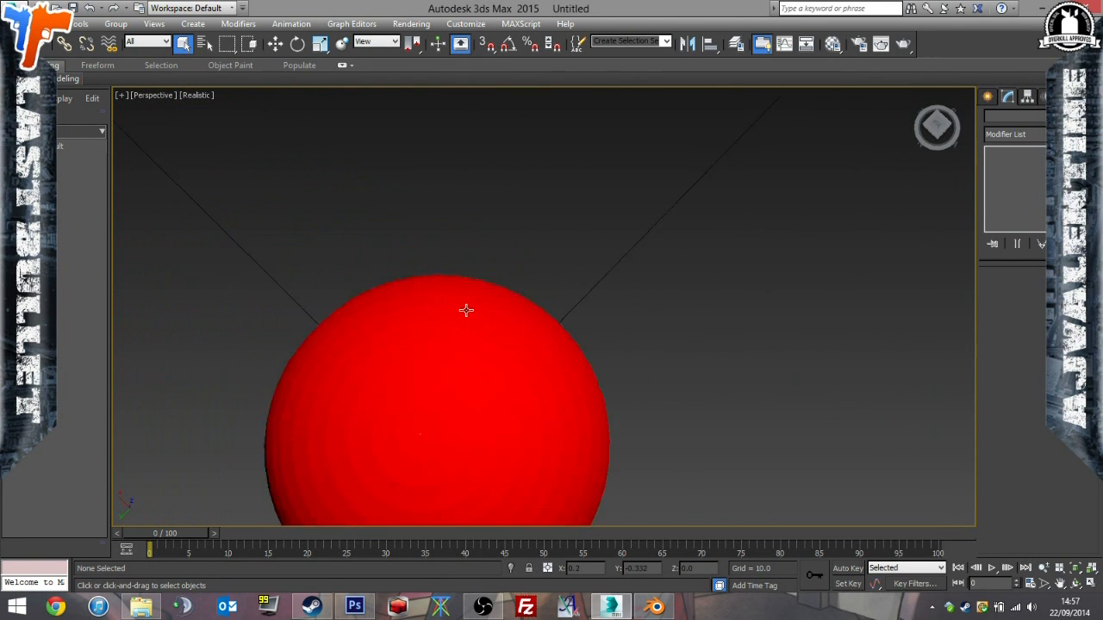
pyautogui.scroll(3, 449, 345)
pyautogui.scroll(4, 450, 344)
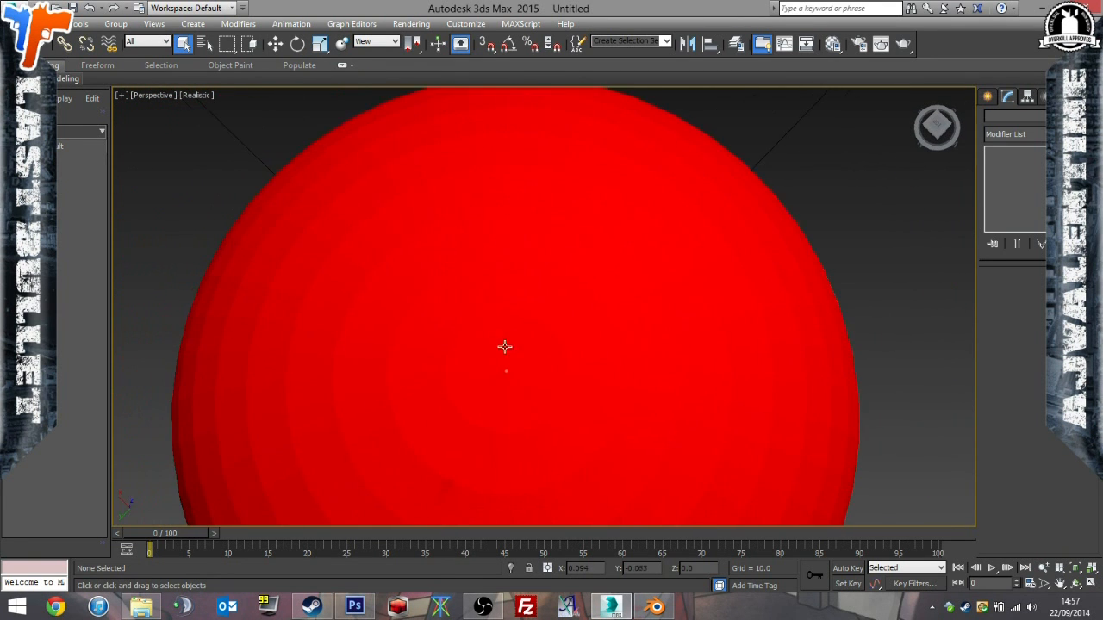
pyautogui.scroll(-2, 505, 348)
pyautogui.scroll(1, 505, 316)
pyautogui.keyDown('alt'); pyautogui.moveTo(514, 256); pyautogui.dragTo(588, 306, button='middle'); pyautogui.keyUp('alt')
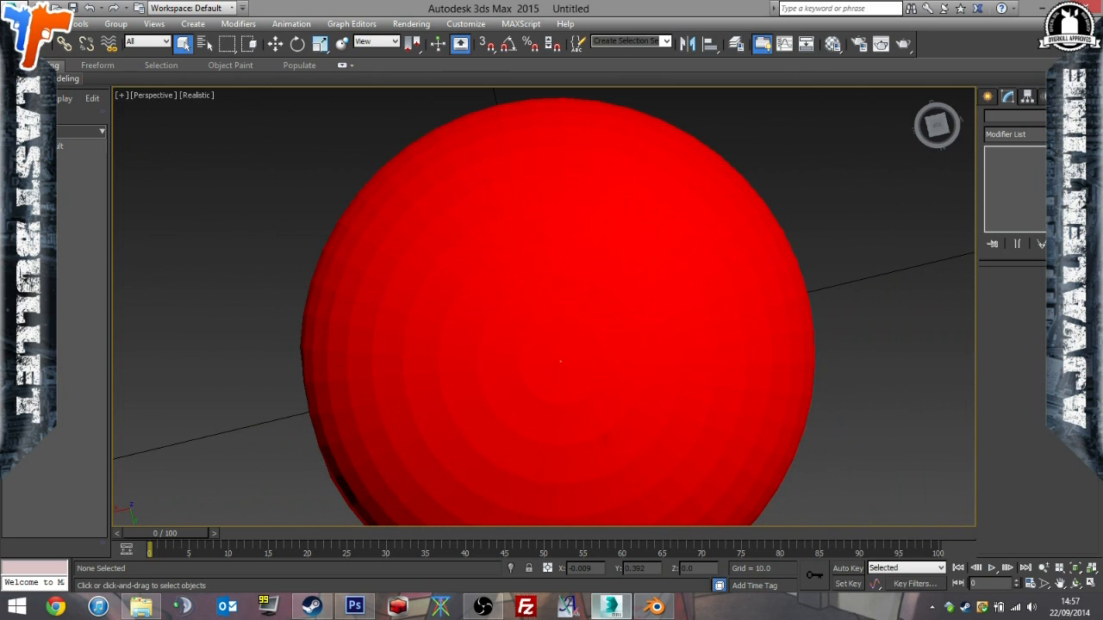
# Switch to Photoshop and check the red area's coverage against the wireframe of Layer 1, leaving that layer hidden.
pyautogui.click(491, 608)
pyautogui.click(355, 607)
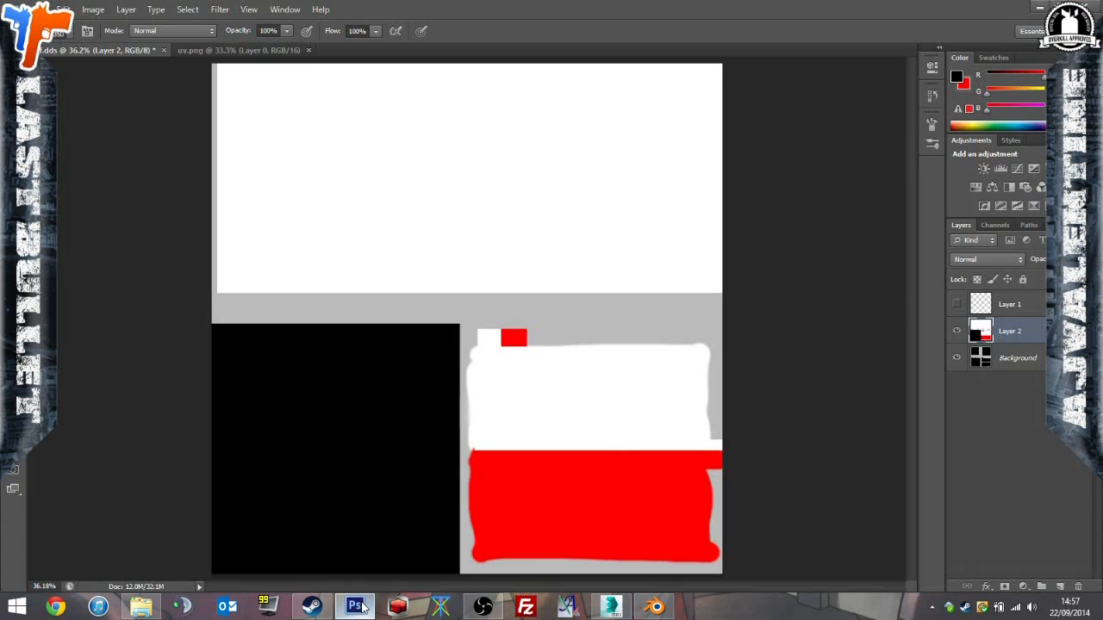
pyautogui.keyDown('alt'); pyautogui.scroll(-4, 685, 337); pyautogui.keyUp('alt')
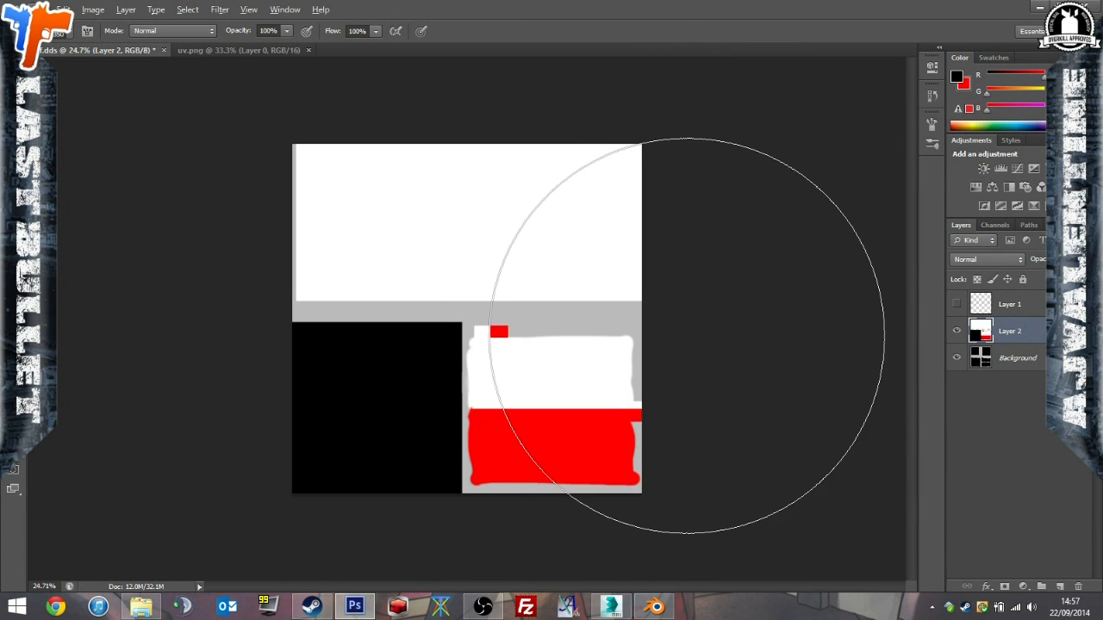
pyautogui.keyDown('alt'); pyautogui.scroll(8, 715, 332); pyautogui.keyUp('alt')
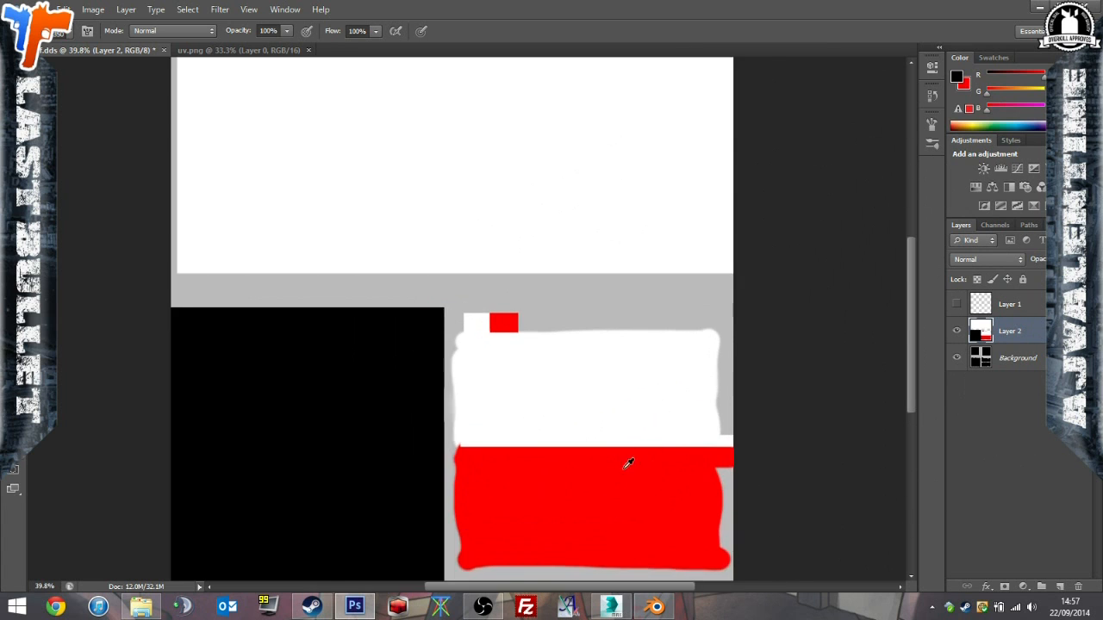
pyautogui.scroll(-1, 715, 332)
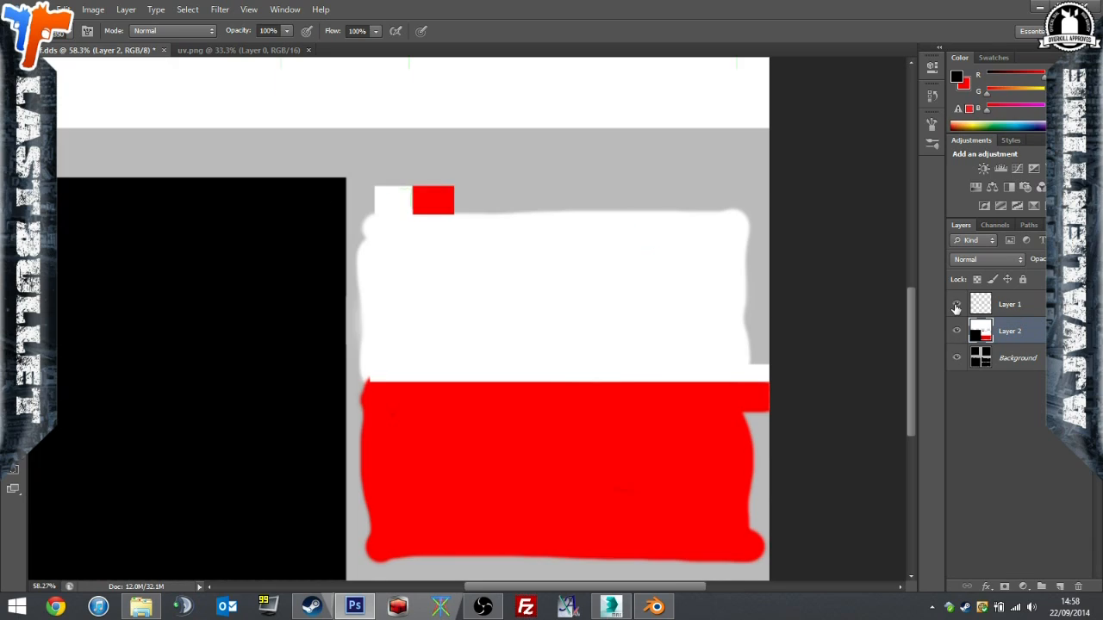
pyautogui.click(955, 305)
pyautogui.keyDown('alt'); pyautogui.scroll(3, 483, 488); pyautogui.keyUp('alt')
pyautogui.scroll(-1, 470, 368)
pyautogui.scroll(3, 504, 353)
pyautogui.scroll(-3, 508, 350)
pyautogui.keyDown('alt'); pyautogui.scroll(-1, 619, 392); pyautogui.keyUp('alt')
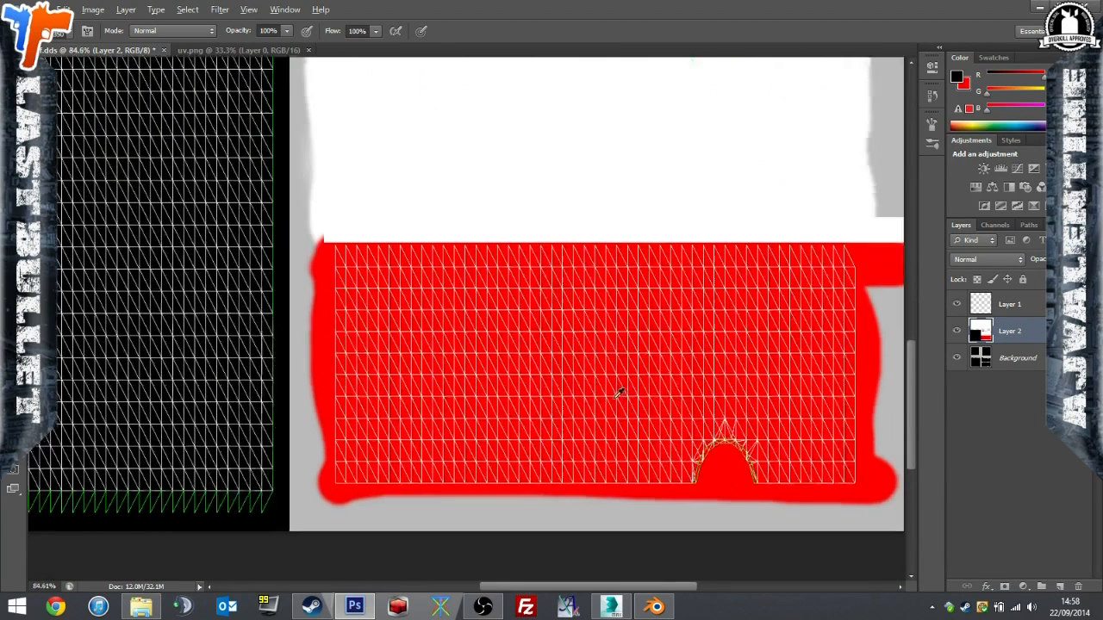
pyautogui.keyDown('alt'); pyautogui.scroll(2, 619, 392); pyautogui.keyUp('alt')
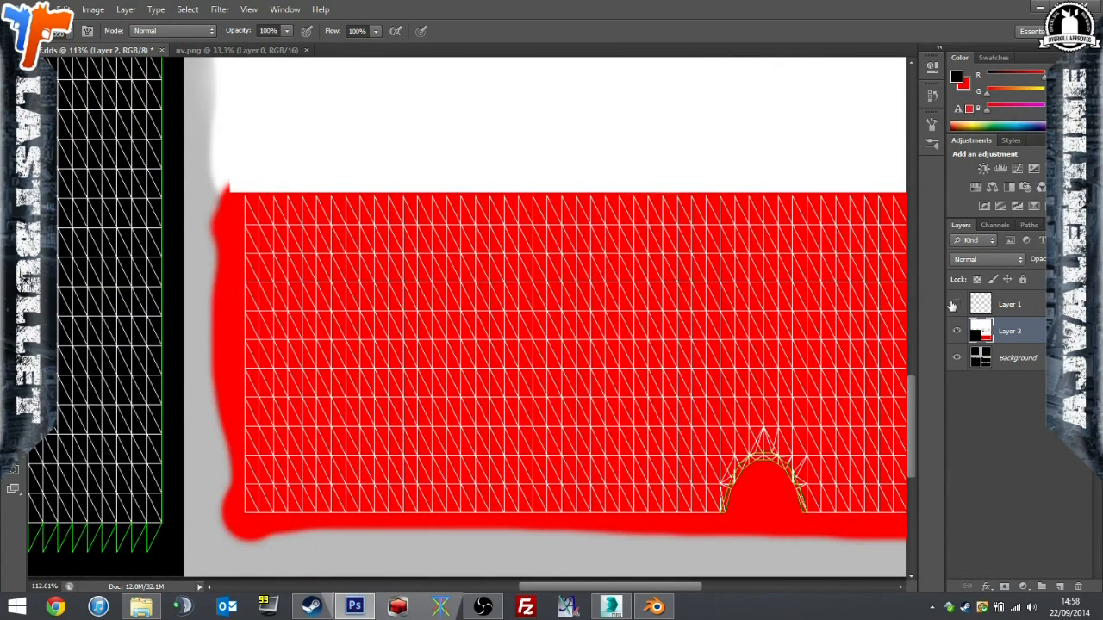
pyautogui.click(955, 305)
pyautogui.keyDown('alt'); pyautogui.scroll(-5, 796, 393); pyautogui.keyUp('alt')
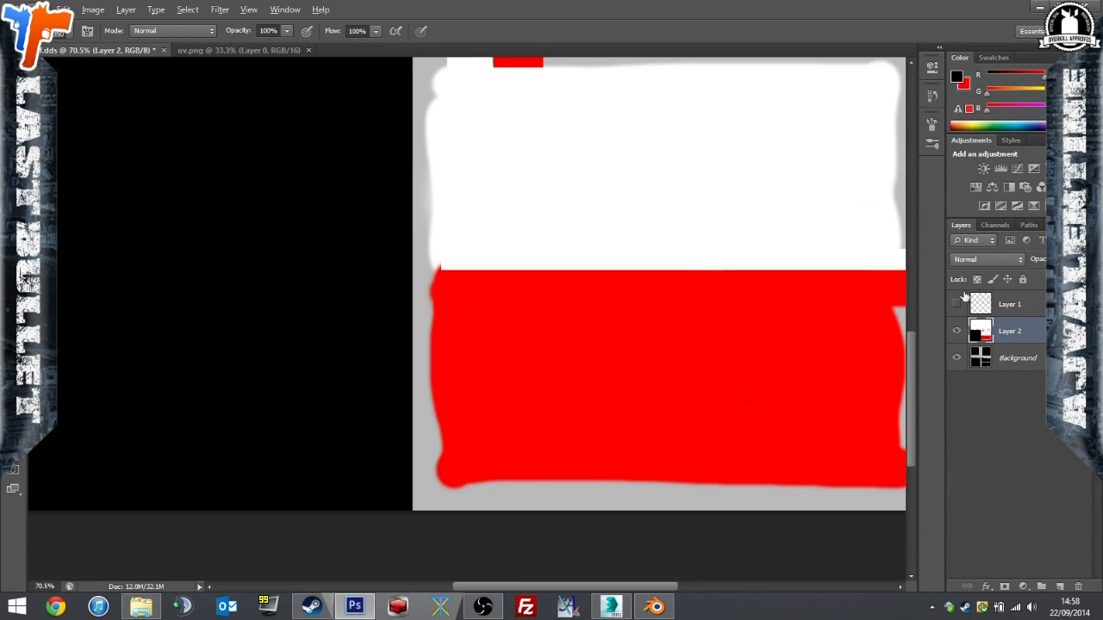
# Examine the texture's red and green channels individually and return to the full RGB view.
pyautogui.click(995, 225)
pyautogui.click(1010, 294)
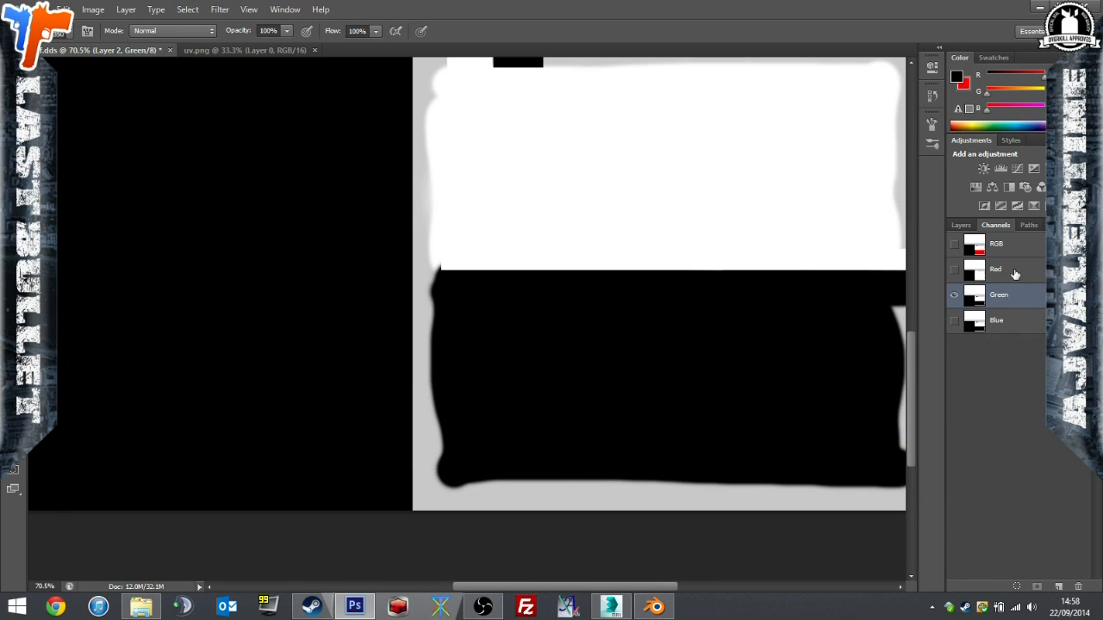
pyautogui.click(1015, 272)
pyautogui.click(1010, 247)
pyautogui.keyDown('alt'); pyautogui.scroll(-3, 726, 381); pyautogui.keyUp('alt')
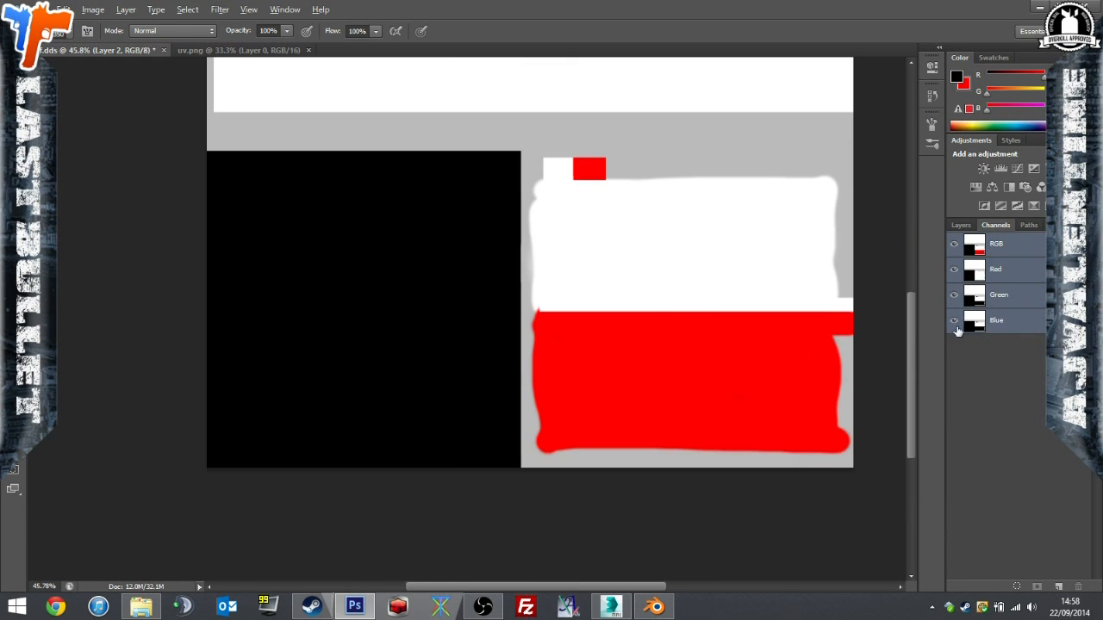
pyautogui.click(1001, 270)
pyautogui.keyDown('alt'); pyautogui.scroll(-2, 726, 381); pyautogui.keyUp('alt')
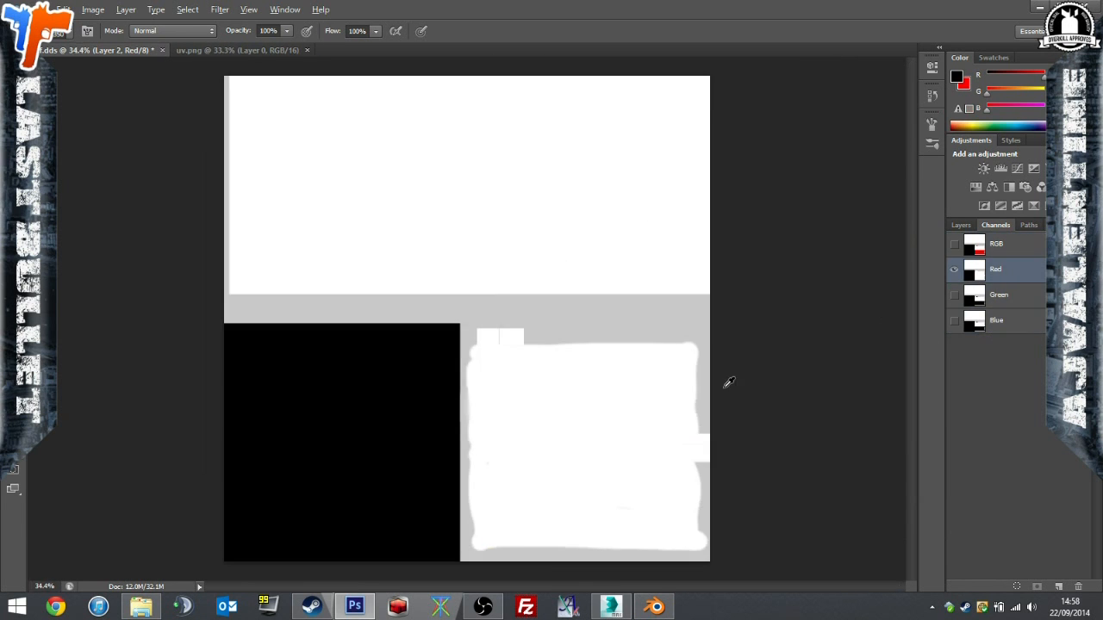
pyautogui.click(1002, 256)
pyautogui.click(998, 294)
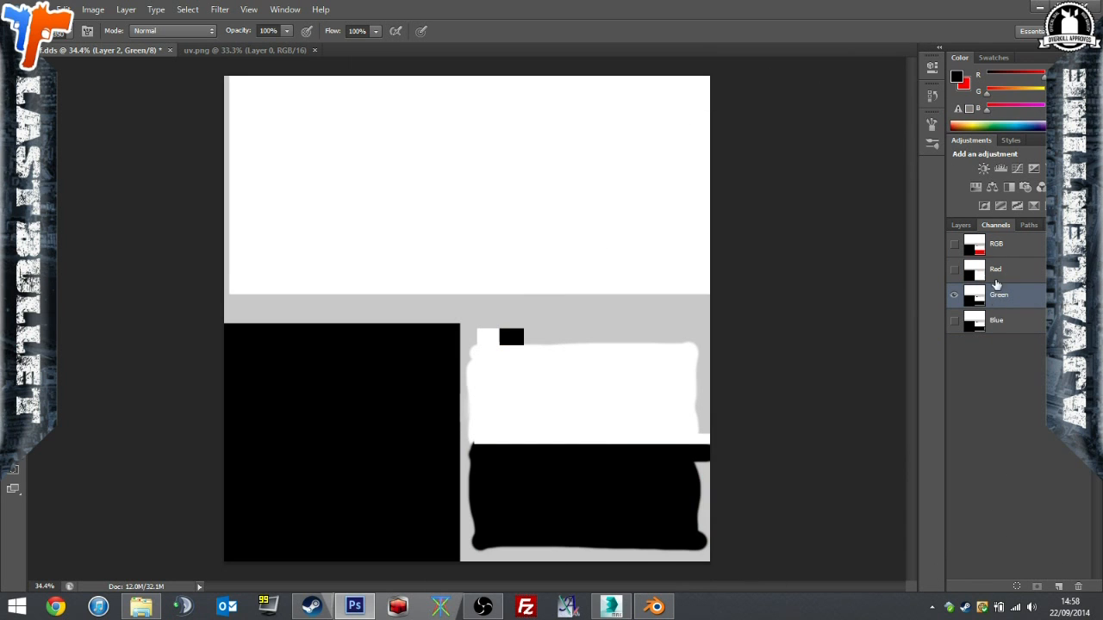
pyautogui.click(996, 274)
pyautogui.click(997, 248)
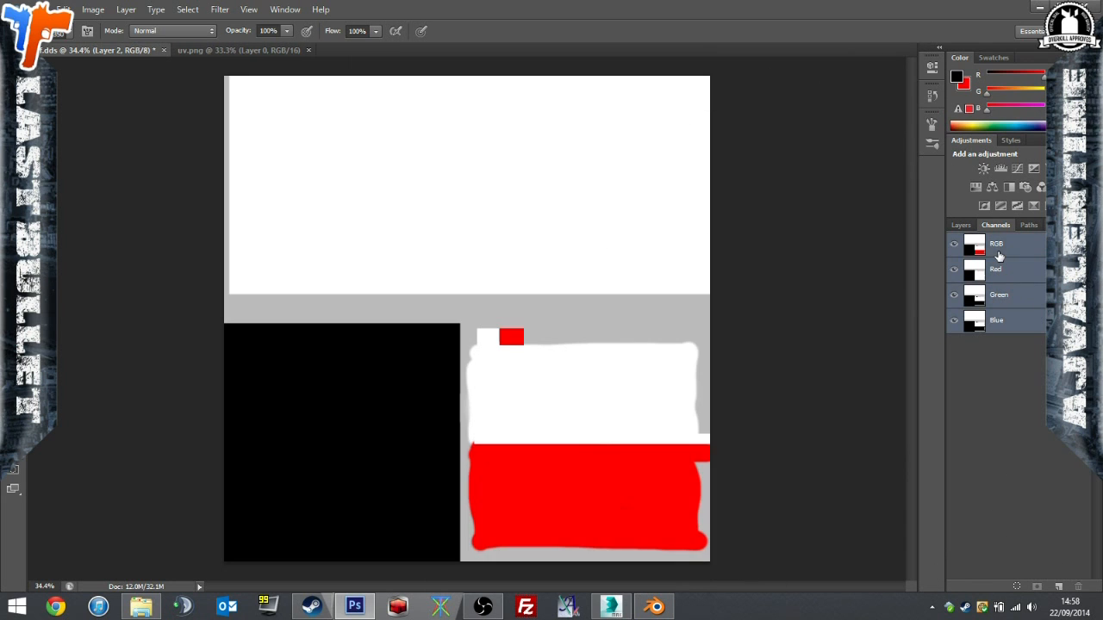
# Add an alpha channel to df.dds, paint it entirely with mid-grey 848484, and return to the full RGB view.
pyautogui.click(1002, 274)
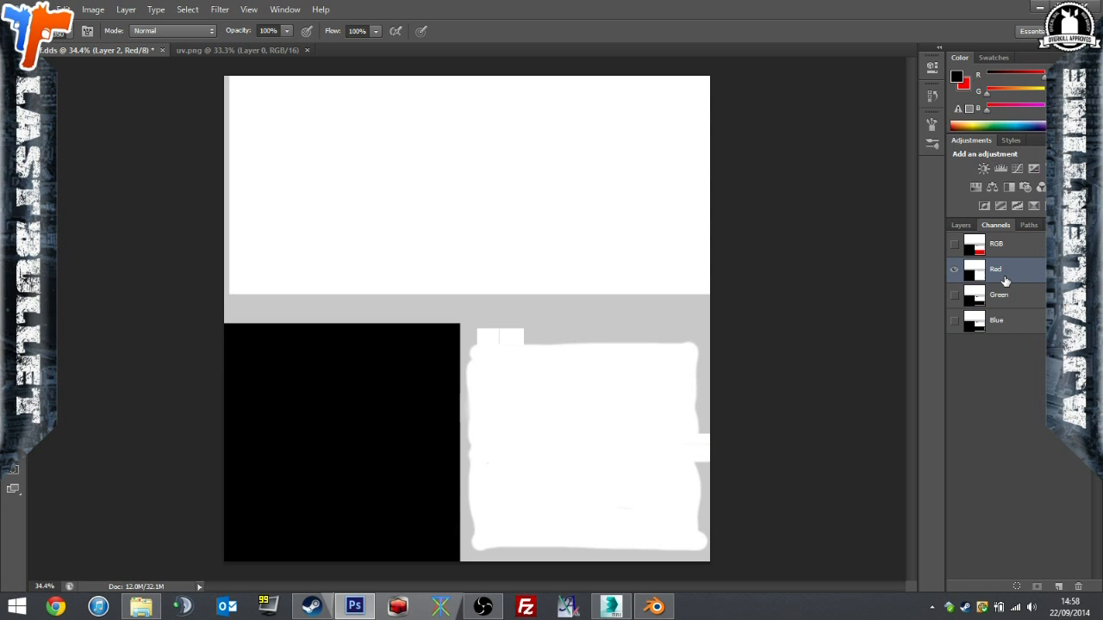
pyautogui.click(1059, 587)
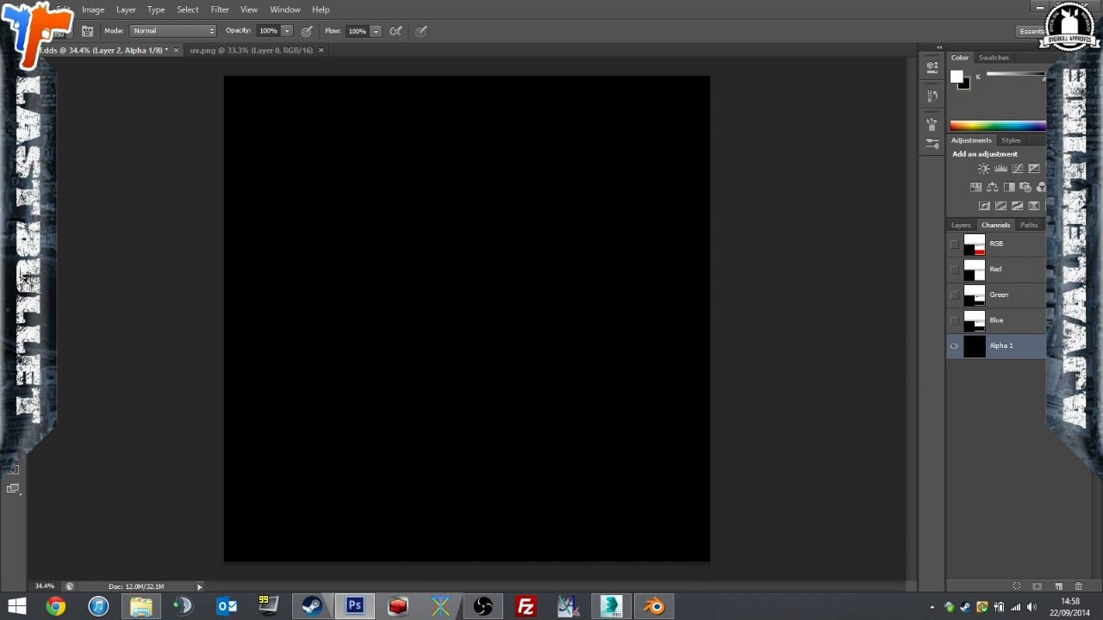
pyautogui.click(10, 443)
pyautogui.moveTo(505, 418); pyautogui.dragTo(313, 421)
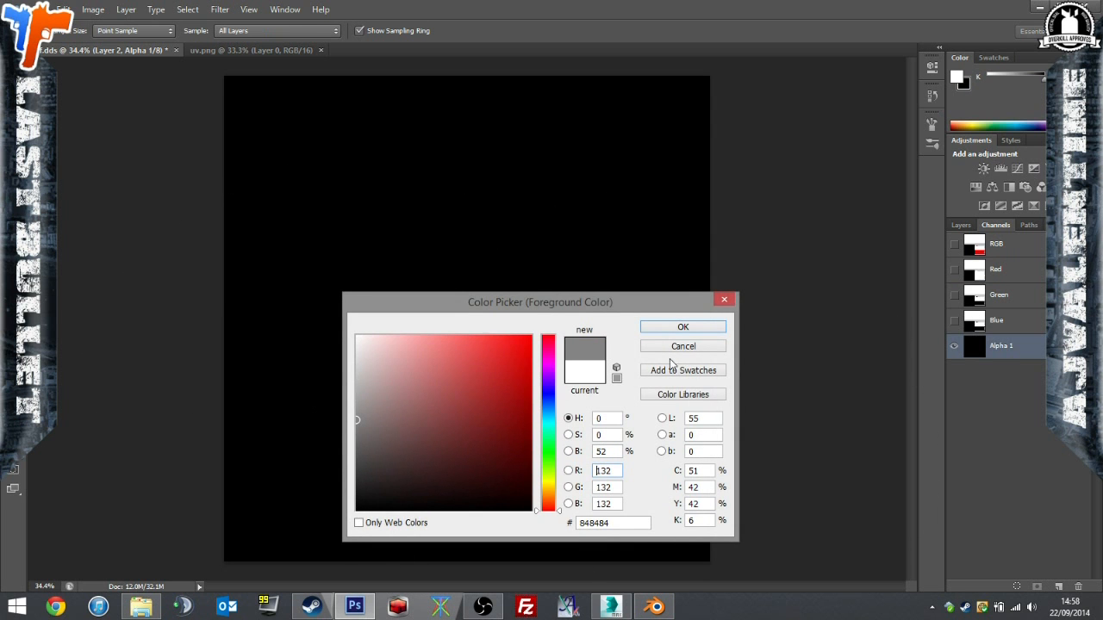
pyautogui.click(663, 329)
pyautogui.moveTo(349, 357)
pyautogui.mouseDown()
pyautogui.moveTo(457, 194)
pyautogui.moveTo(329, 427)
pyautogui.moveTo(813, 430)
pyautogui.moveTo(753, 289)
pyautogui.mouseUp()
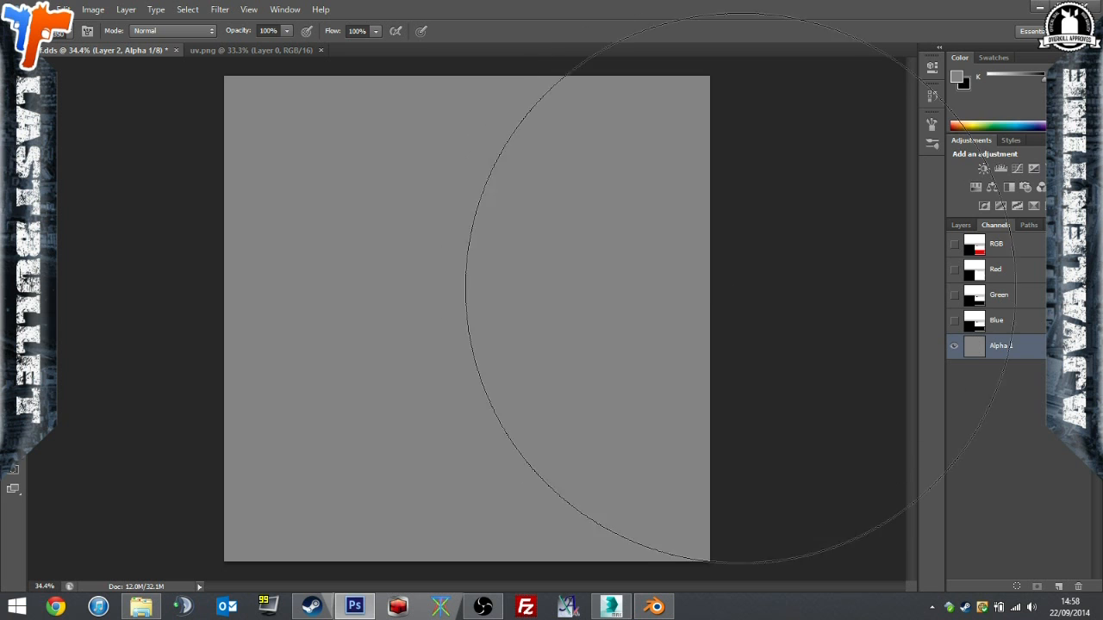
pyautogui.click(1033, 253)
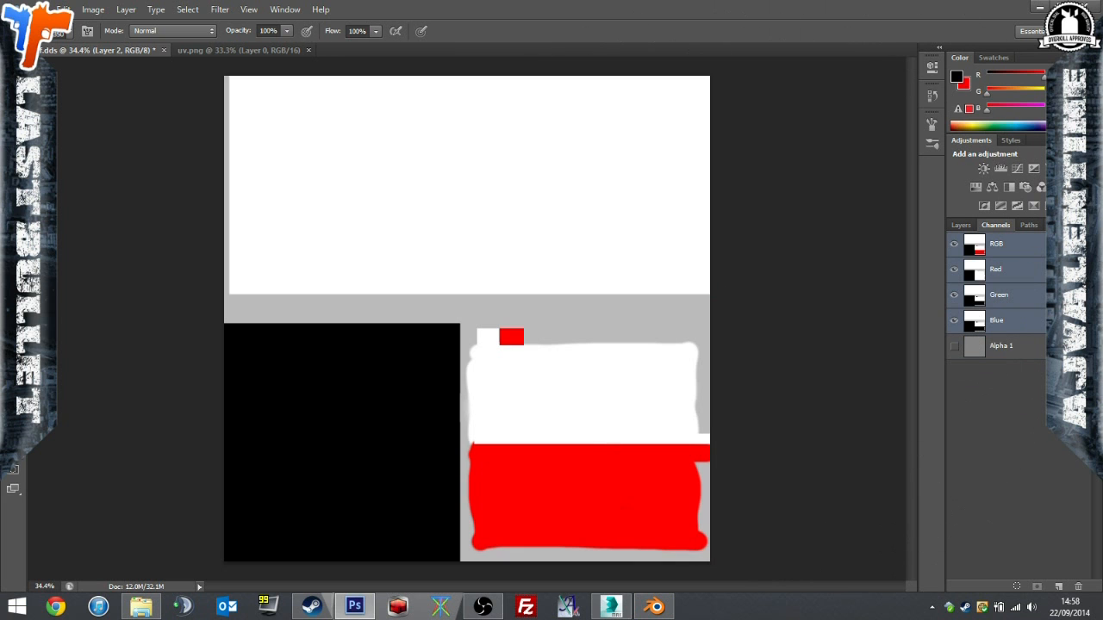
# Overwrite df.dds in D3D/DDS format with alpha channels included, using 8.8.8.8 ARGB 32 bpp and generated MIP maps.
pyautogui.click(34, 8)
pyautogui.click(22, 176)
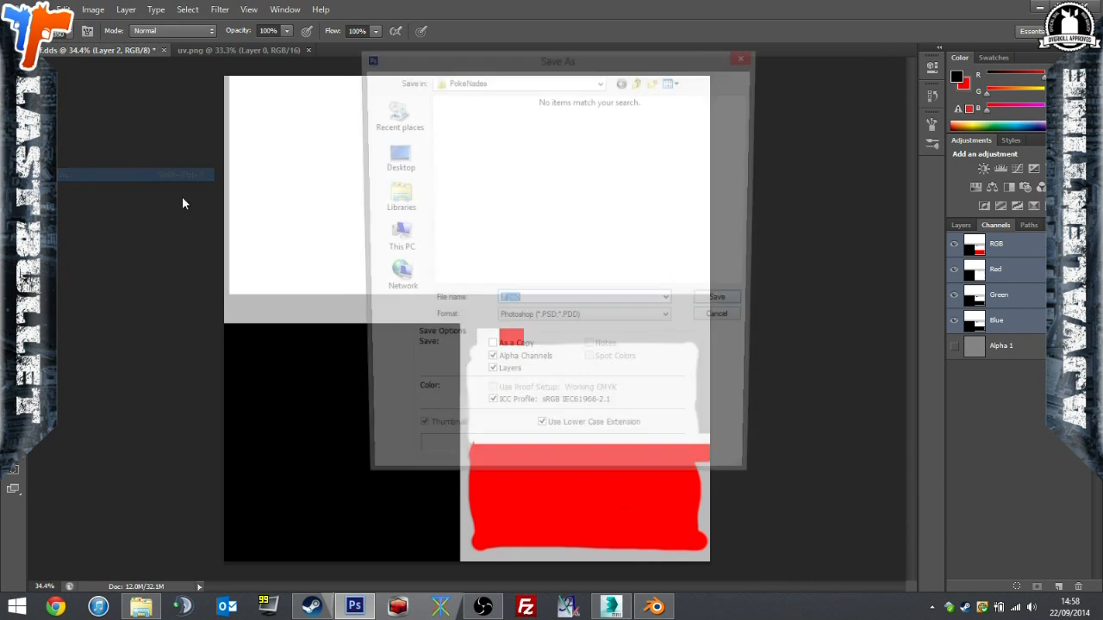
pyautogui.click(539, 321)
pyautogui.click(594, 377)
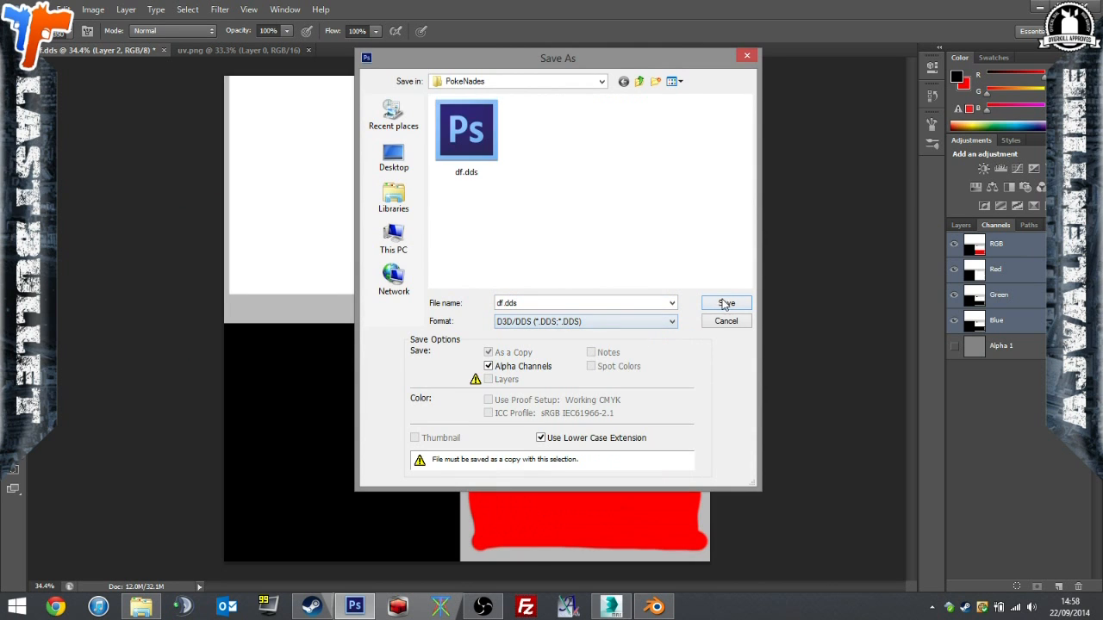
pyautogui.click(726, 302)
pyautogui.click(535, 234)
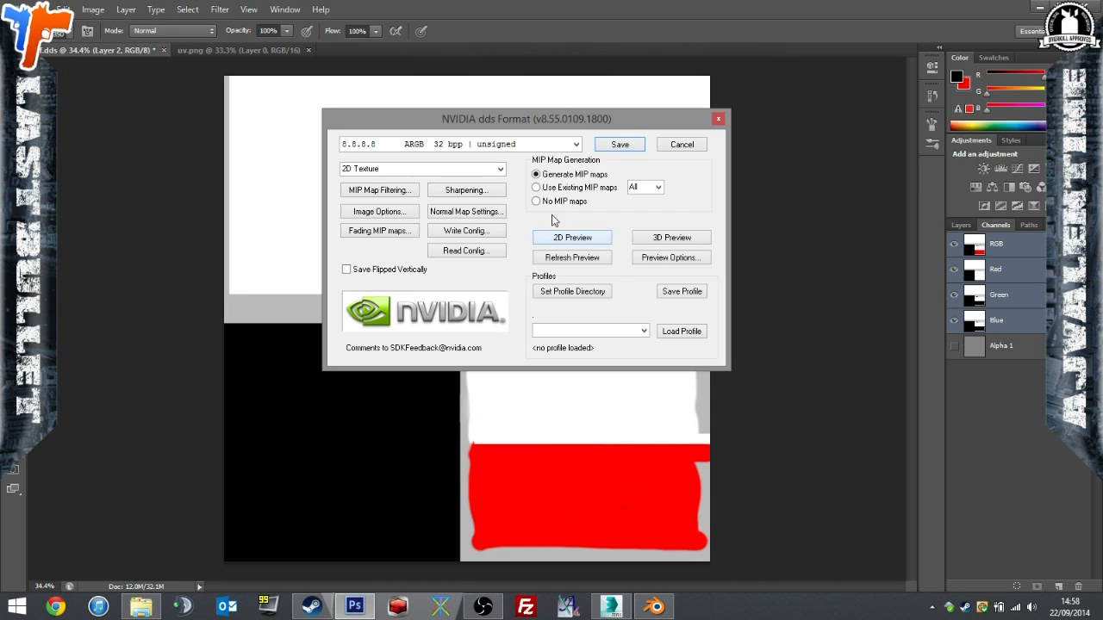
pyautogui.click(620, 144)
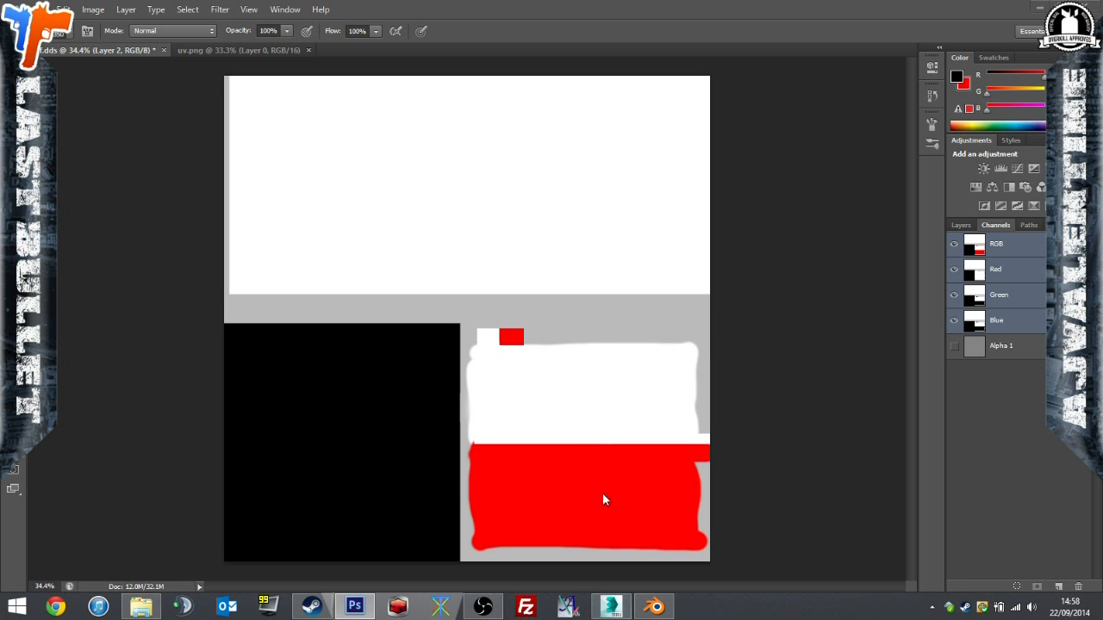
# Switch to 3ds Max and inspect the textured Poké Ball from several angles and distances.
pyautogui.click(396, 609)
pyautogui.keyDown('alt'); pyautogui.moveTo(550, 376); pyautogui.dragTo(511, 362, button='middle'); pyautogui.keyUp('alt')
pyautogui.scroll(-6, 640, 322)
pyautogui.click(500, 358)
pyautogui.keyDown('alt'); pyautogui.moveTo(378, 354); pyautogui.dragTo(309, 352, button='middle'); pyautogui.keyUp('alt')
pyautogui.click(517, 386)
pyautogui.scroll(4, 459, 390)
pyautogui.keyDown('alt'); pyautogui.moveTo(459, 391); pyautogui.dragTo(491, 409, button='middle'); pyautogui.keyUp('alt')
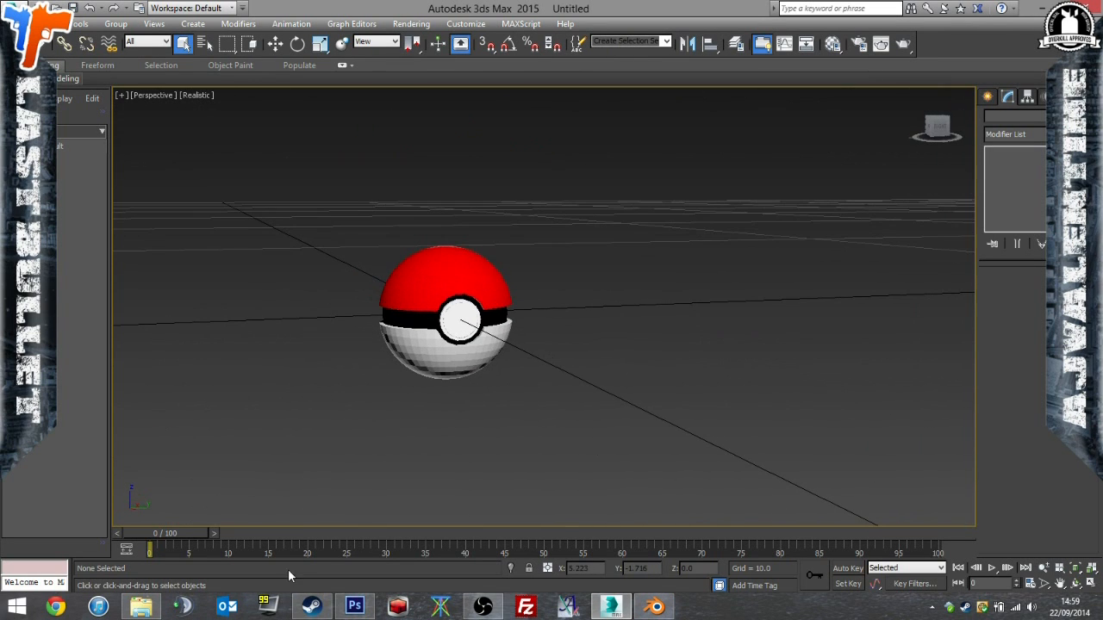
# Export the scene over poke.3ds in the PokeNades folder, preserving MAX's texture coordinates.
pyautogui.click(17, 12)
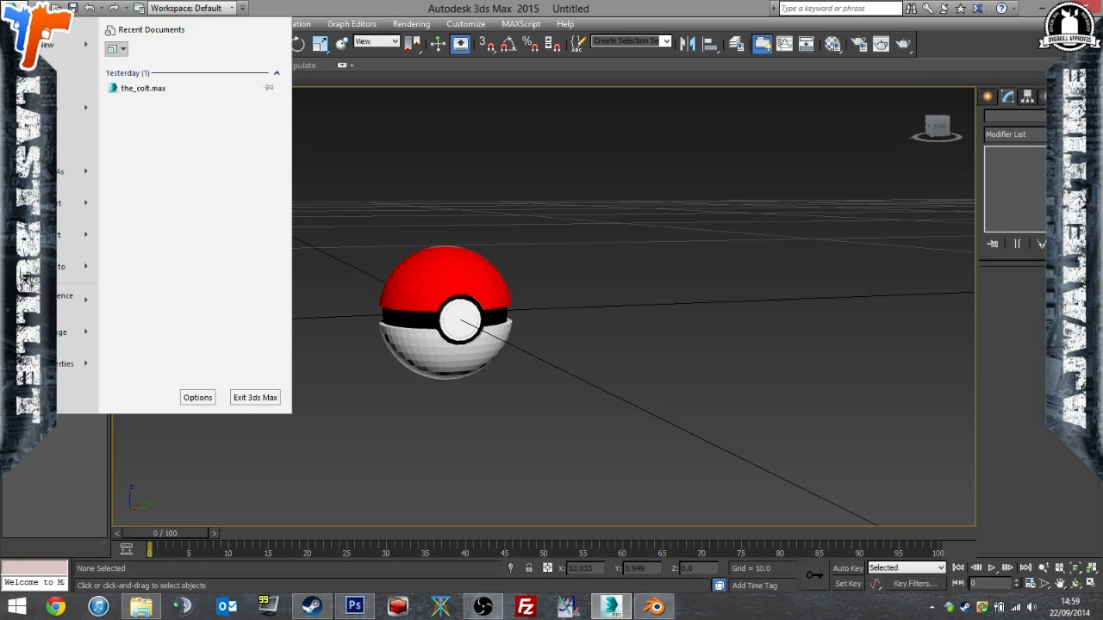
pyautogui.click(78, 234)
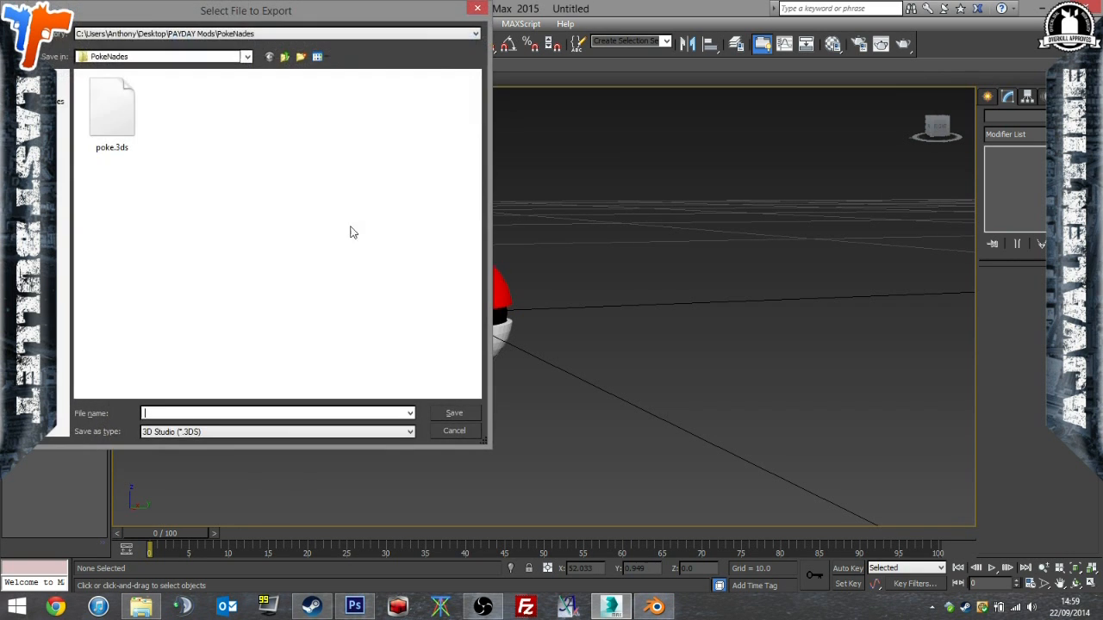
pyautogui.doubleClick(117, 130)
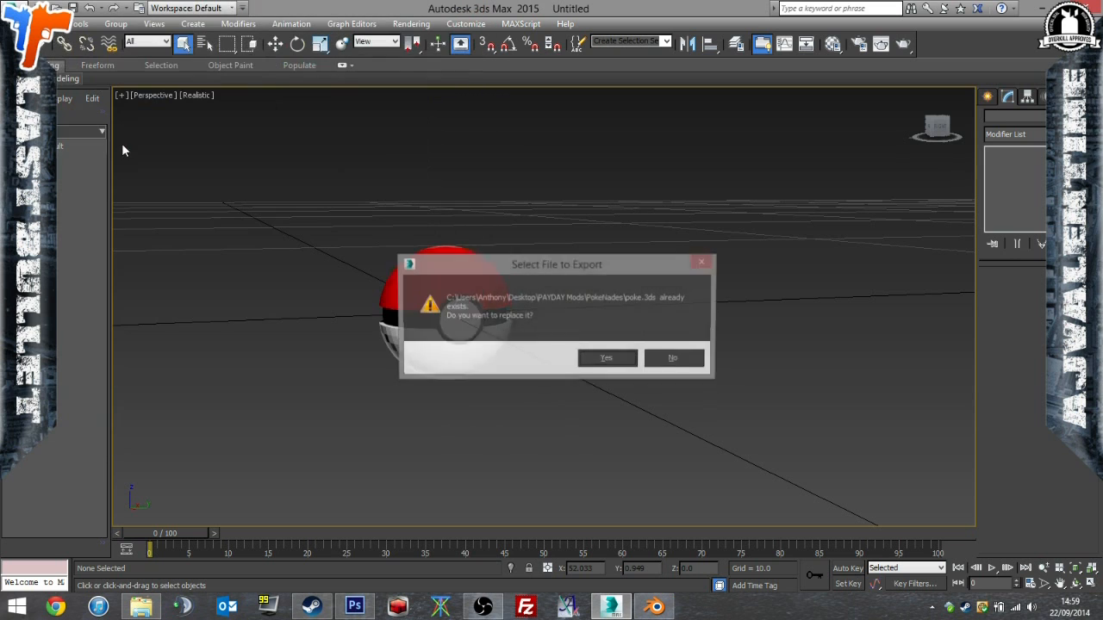
pyautogui.click(603, 360)
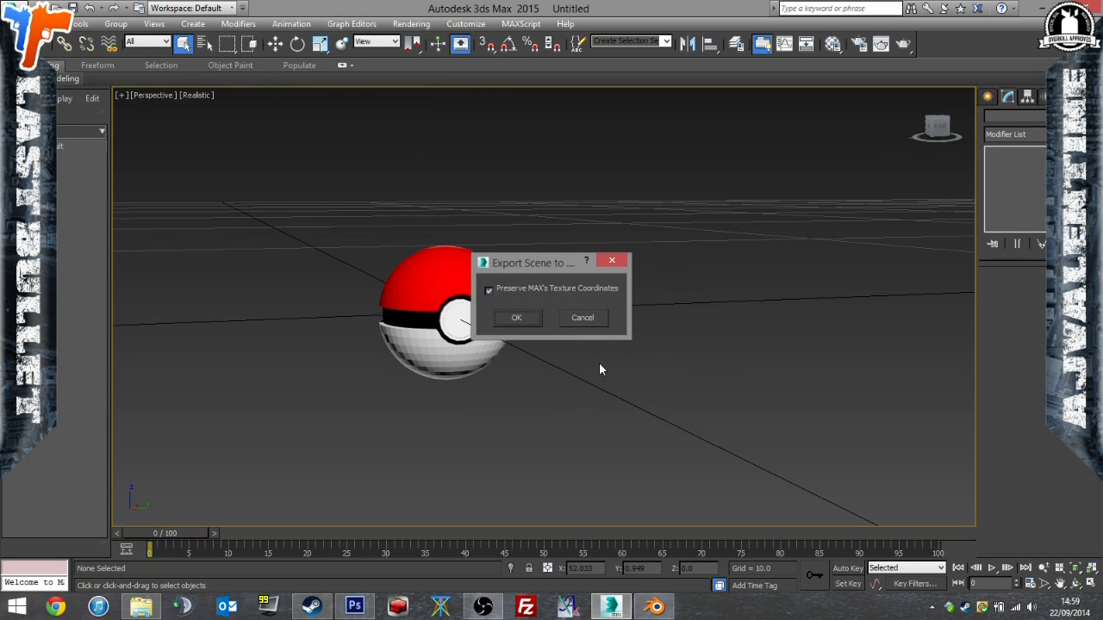
pyautogui.click(518, 318)
pyautogui.keyDown('alt'); pyautogui.moveTo(552, 308); pyautogui.dragTo(723, 181, button='middle'); pyautogui.keyUp('alt')
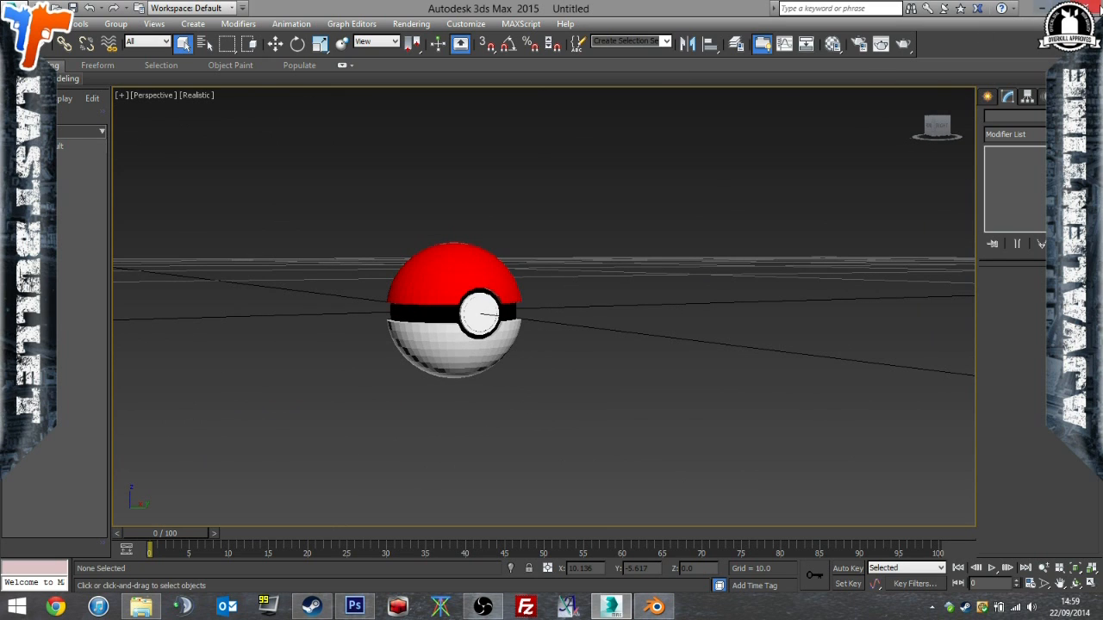
# Quit 3ds Max without saving the scene and return to Photoshop, keeping df.dds open.
pyautogui.click(1087, 7)
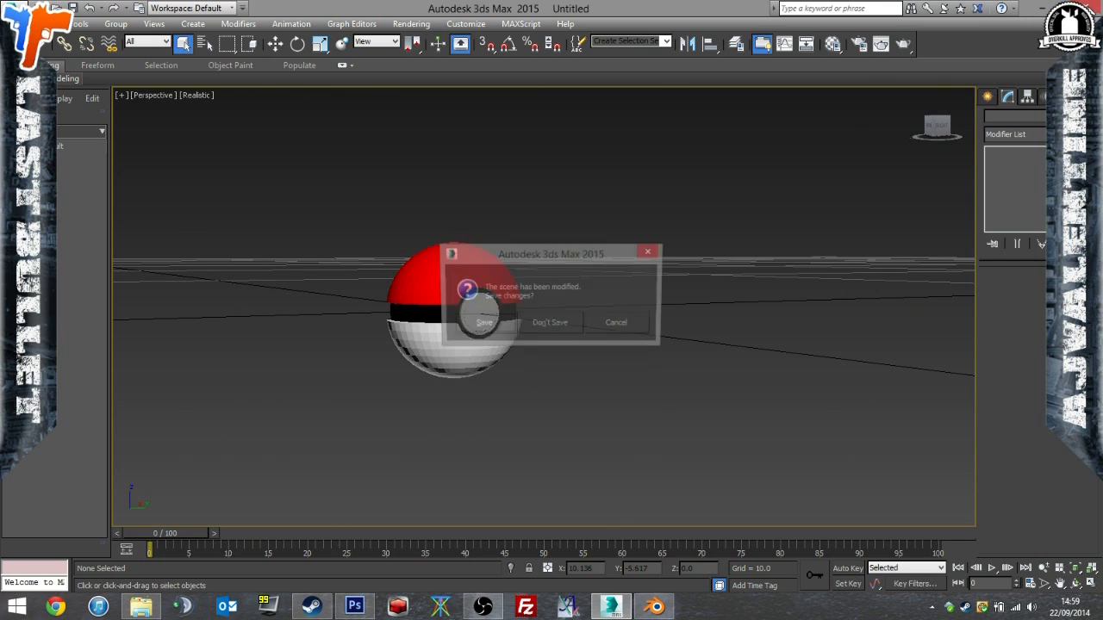
pyautogui.click(535, 324)
pyautogui.click(1087, 8)
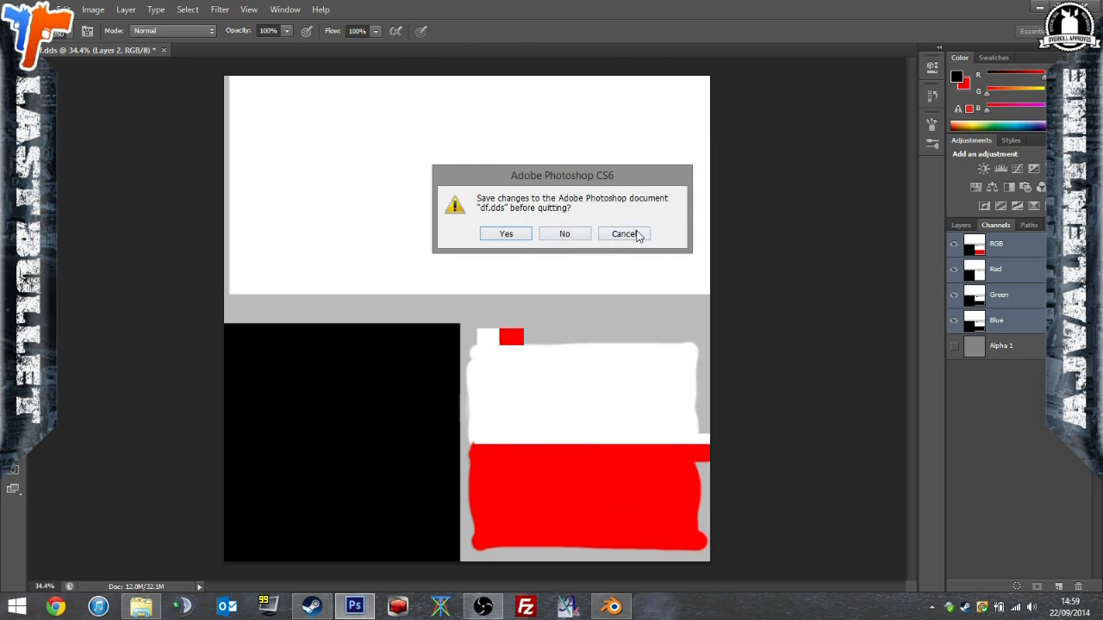
pyautogui.click(638, 233)
# Turn Layer 2 into a normal map with the NVIDIA Normal Map Filter, using 4 sample, scale 15 and the Red conversion.
pyautogui.click(249, 9)
pyautogui.moveTo(220, 9)
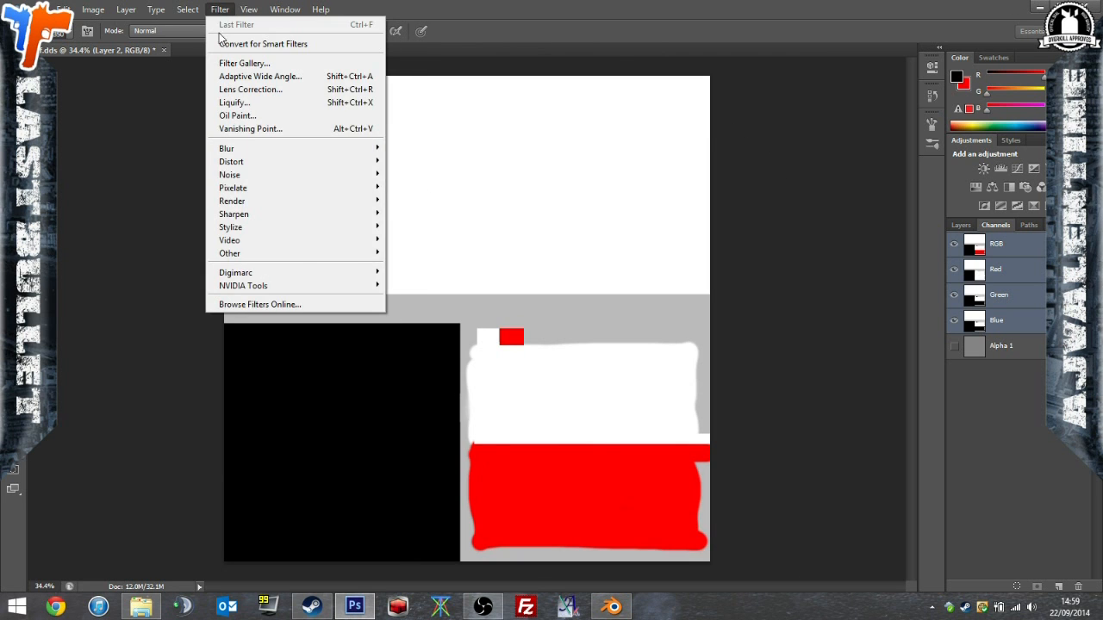
pyautogui.moveTo(297, 289)
pyautogui.click(430, 285)
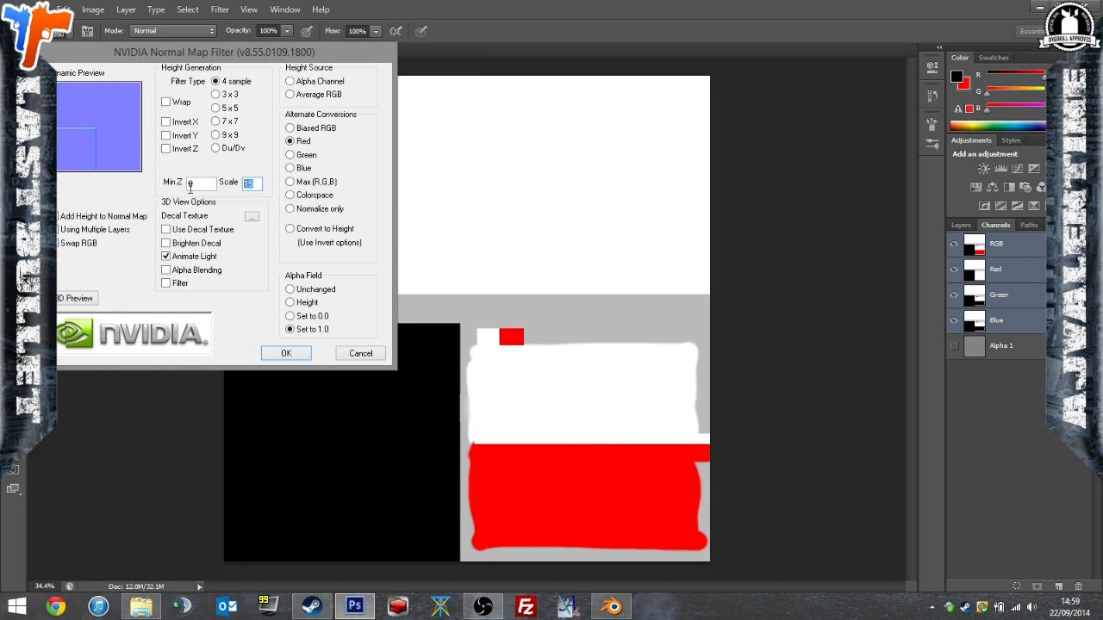
pyautogui.click(286, 351)
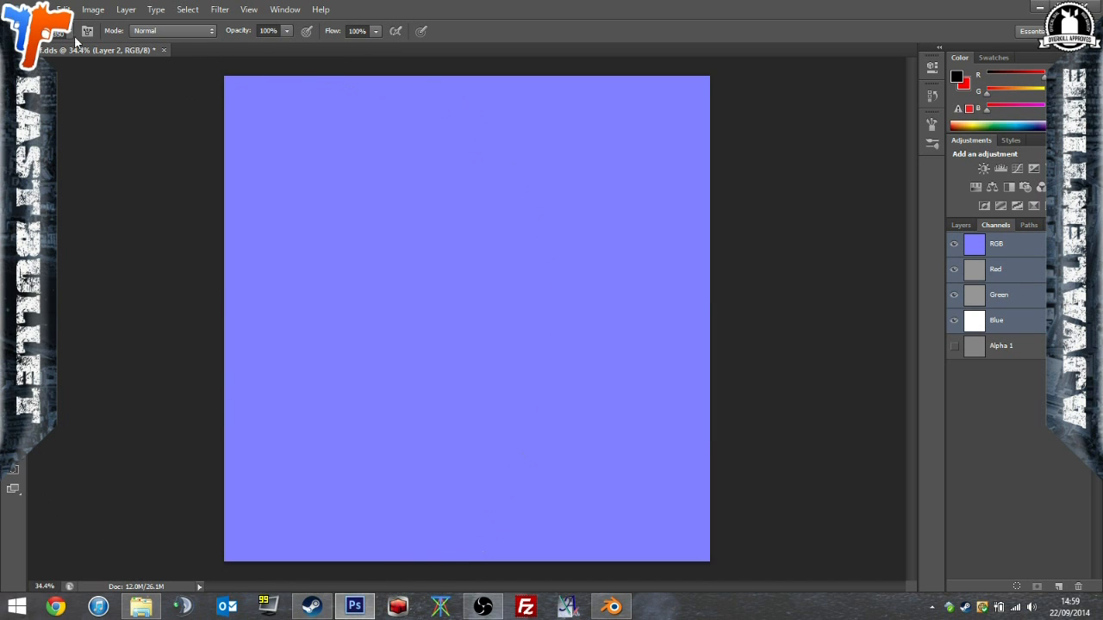
pyautogui.click(34, 7)
pyautogui.click(125, 177)
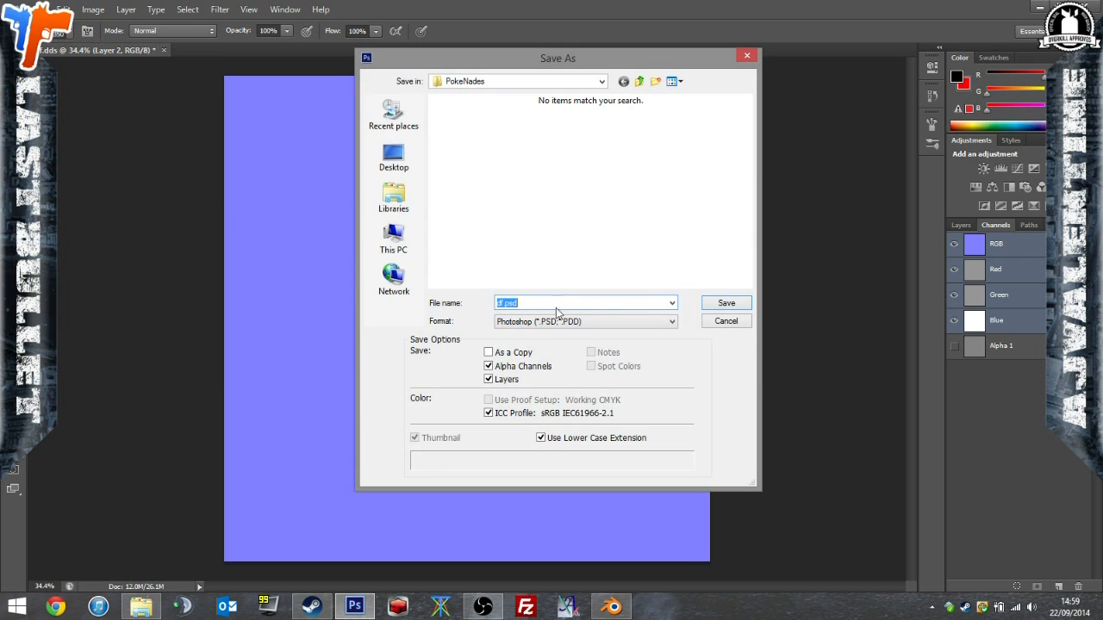
pyautogui.click(713, 321)
# Copy the green channel's content into the Alpha 1 and blue channels, and return to the full RGB view.
pyautogui.click(1013, 297)
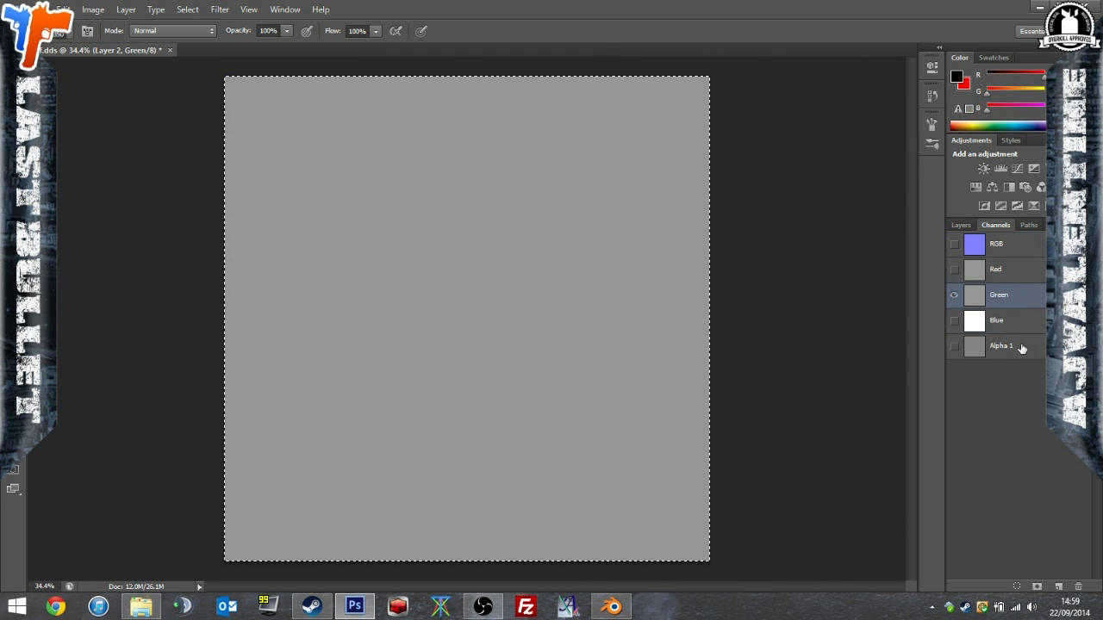
pyautogui.click(1021, 348)
pyautogui.click(1012, 293)
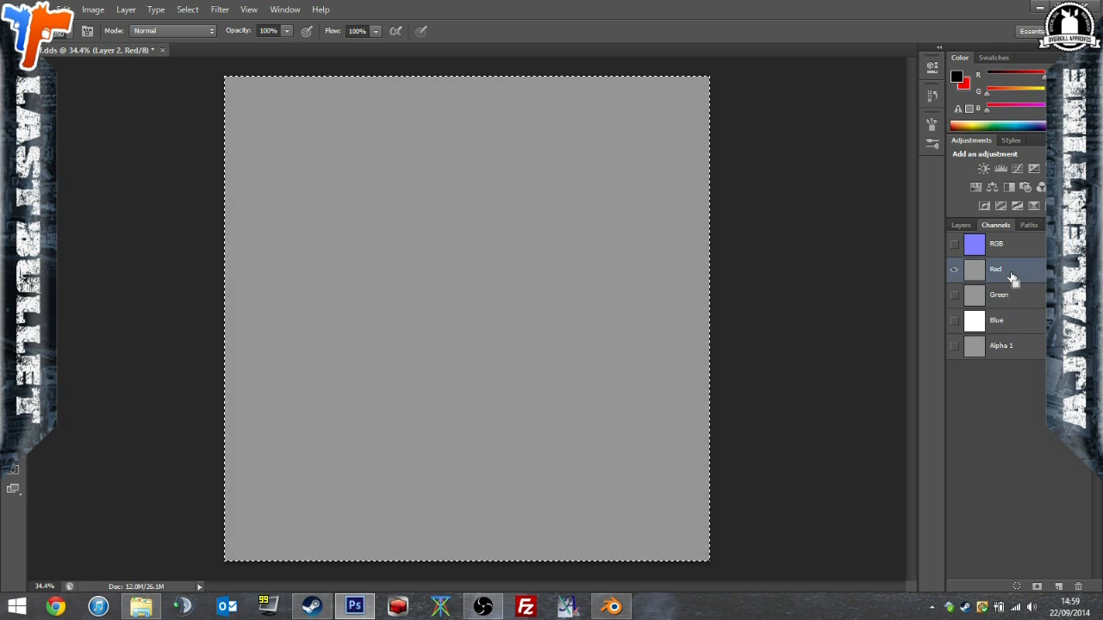
pyautogui.click(1023, 327)
pyautogui.click(982, 246)
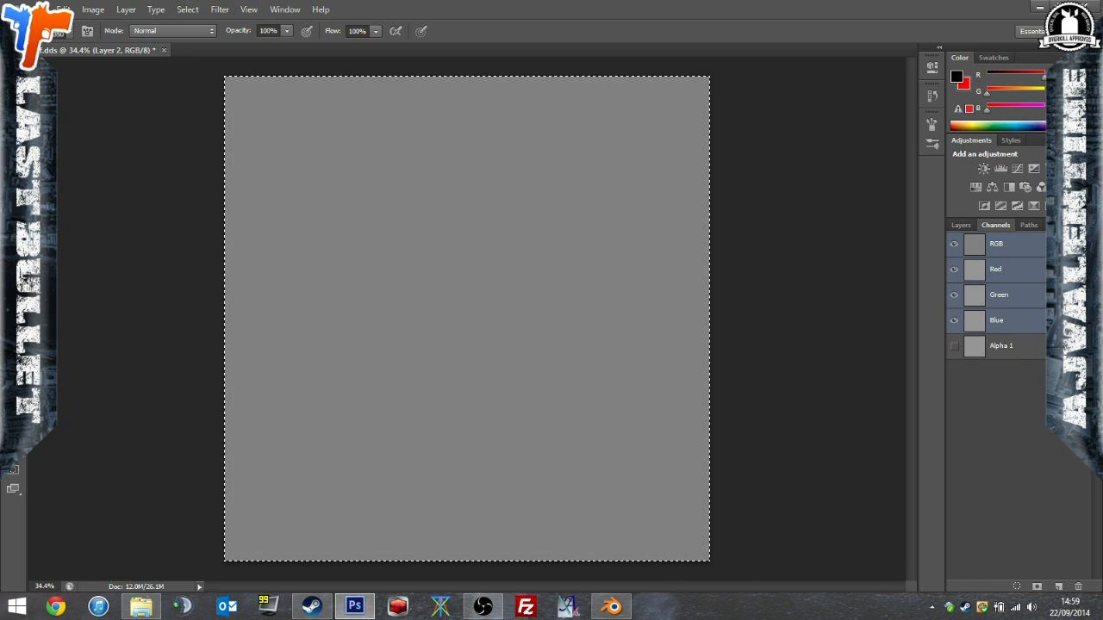
# Save the normal map as nm.dds in D3D/DDS format in the PokeNades folder, with alpha channels included.
pyautogui.click(34, 9)
pyautogui.click(86, 175)
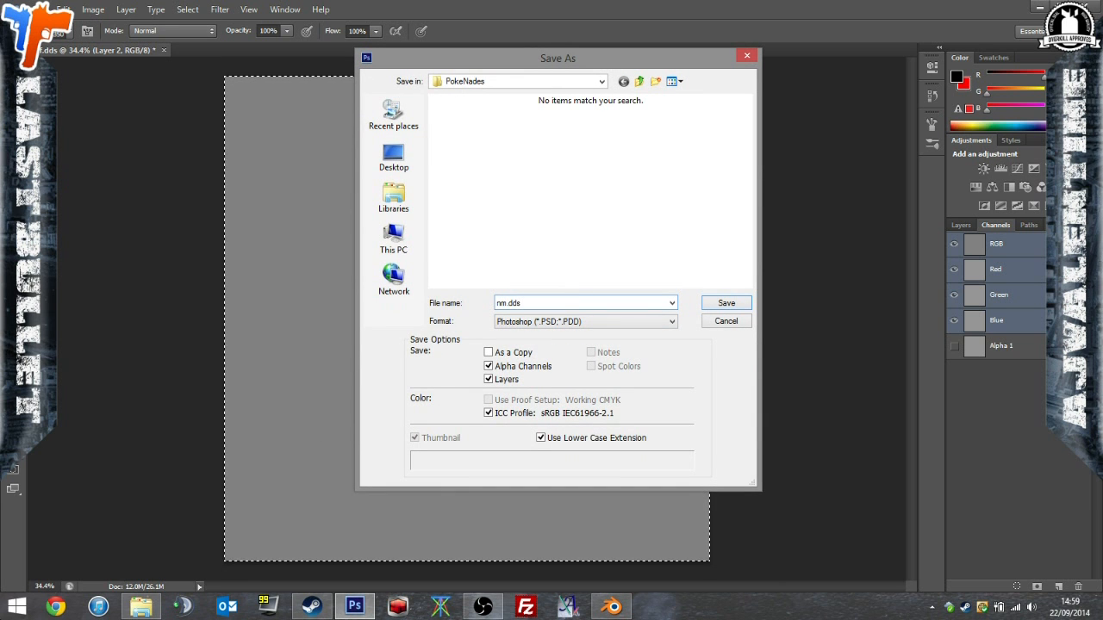
pyautogui.click(650, 324)
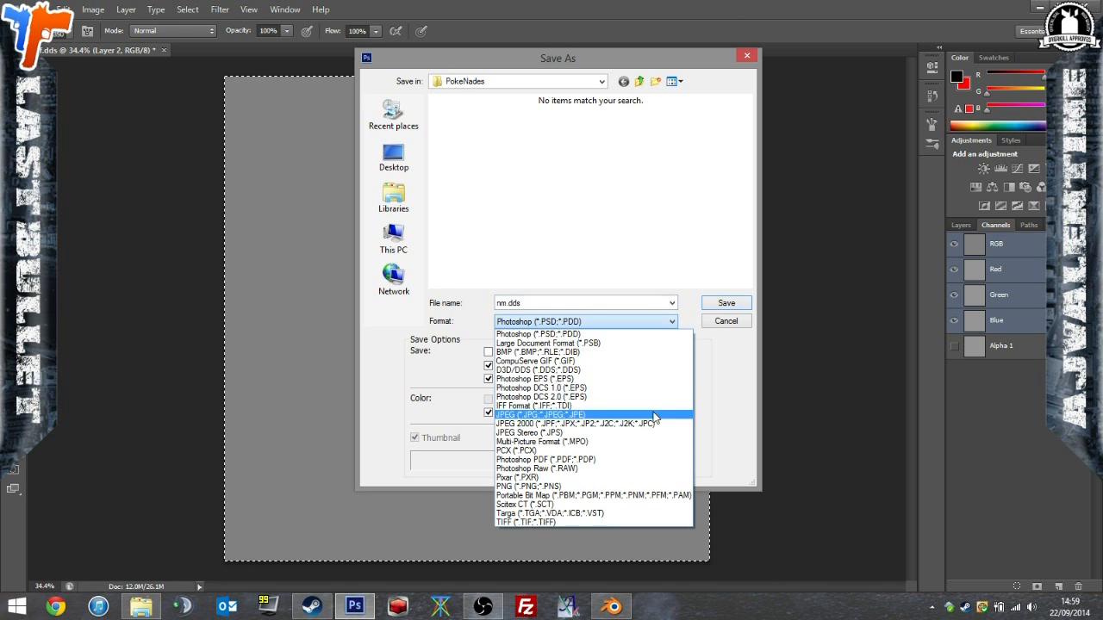
pyautogui.click(642, 377)
pyautogui.click(704, 307)
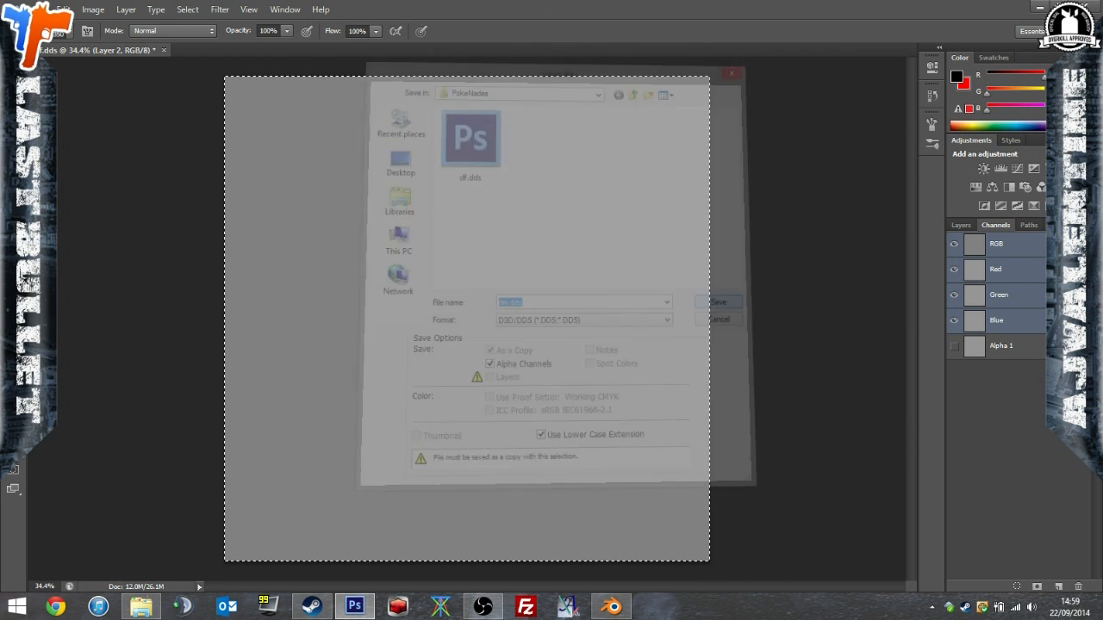
pyautogui.click(623, 145)
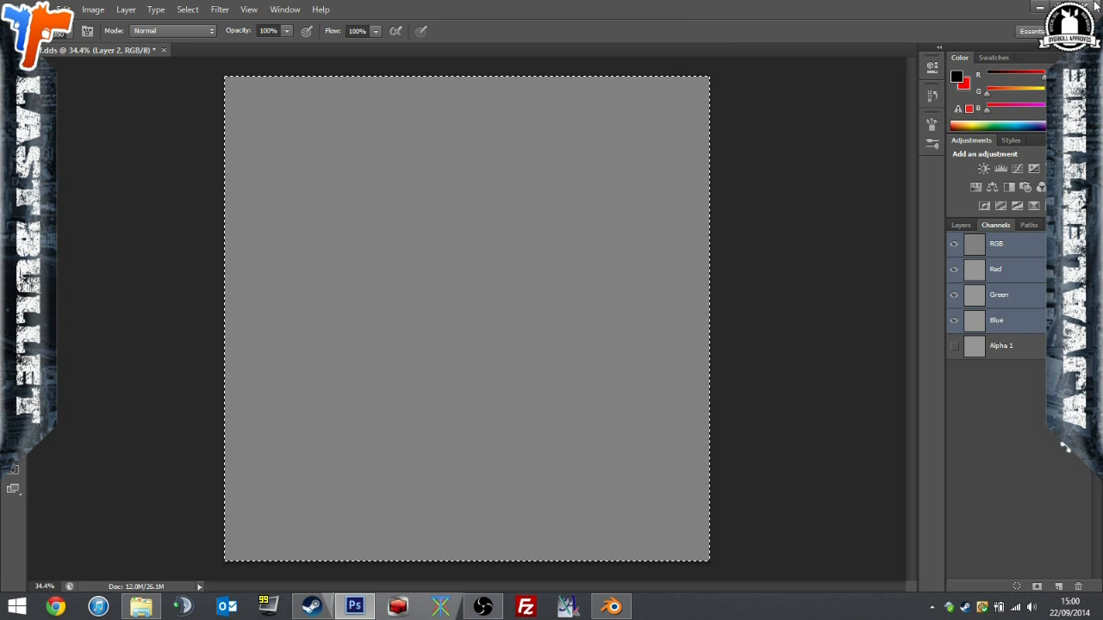
# Quit Photoshop without saving the open document and minimise the Open Broadcaster Software and Steam windows.
pyautogui.click(1095, 7)
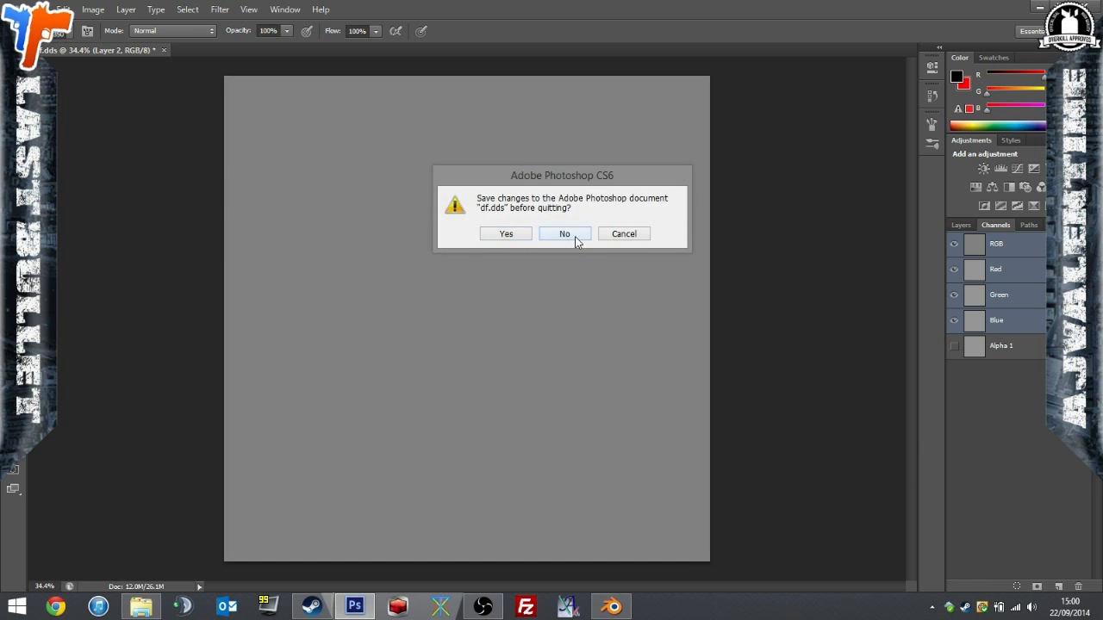
pyautogui.click(566, 235)
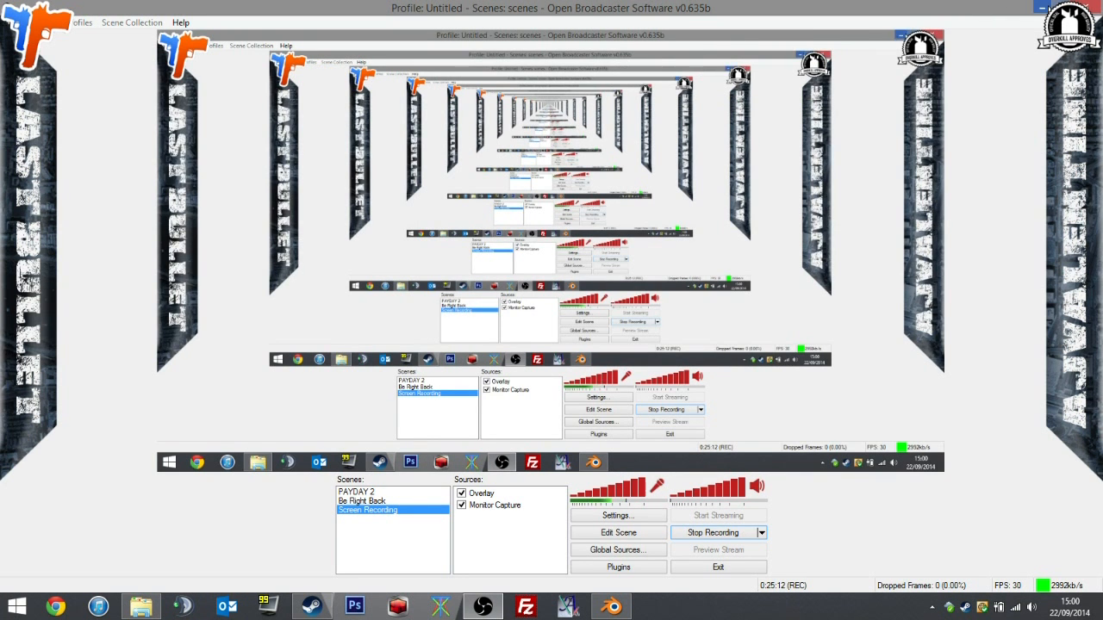
pyautogui.click(1042, 6)
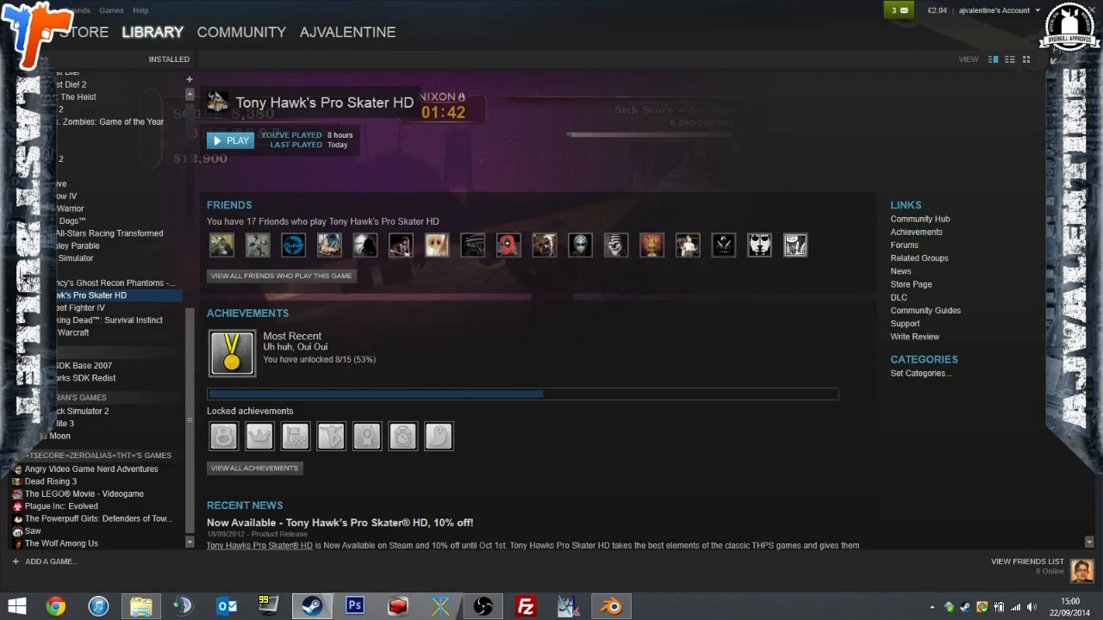
pyautogui.click(1064, 10)
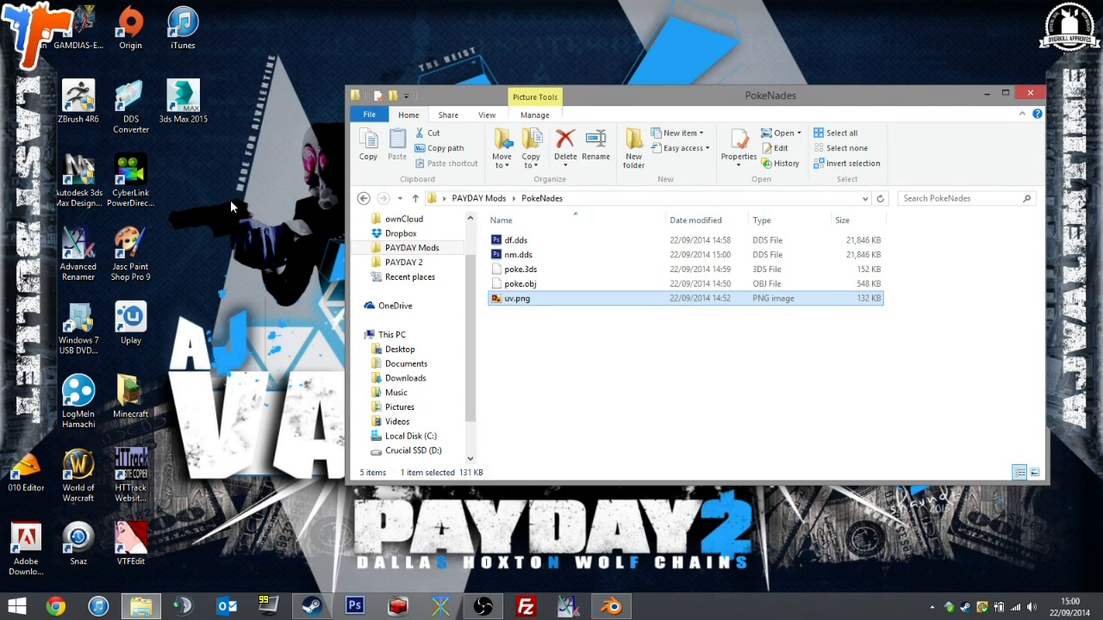
# Launch Blender and open the units folder of PAYDAY 2 Extracted in the file window.
pyautogui.doubleClick(20, 325)
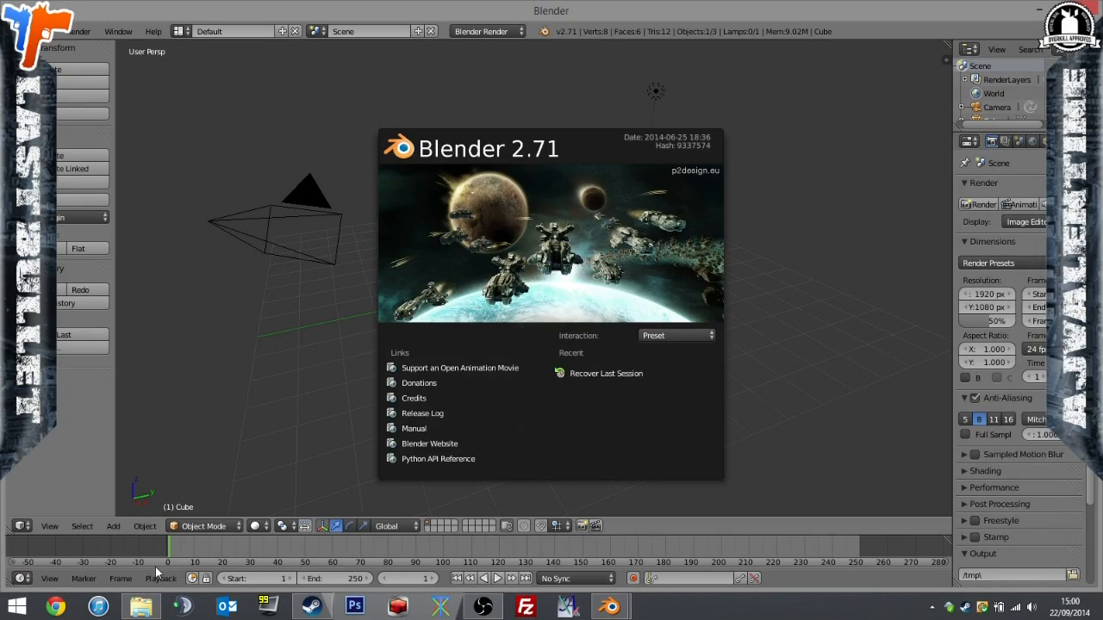
pyautogui.click(140, 606)
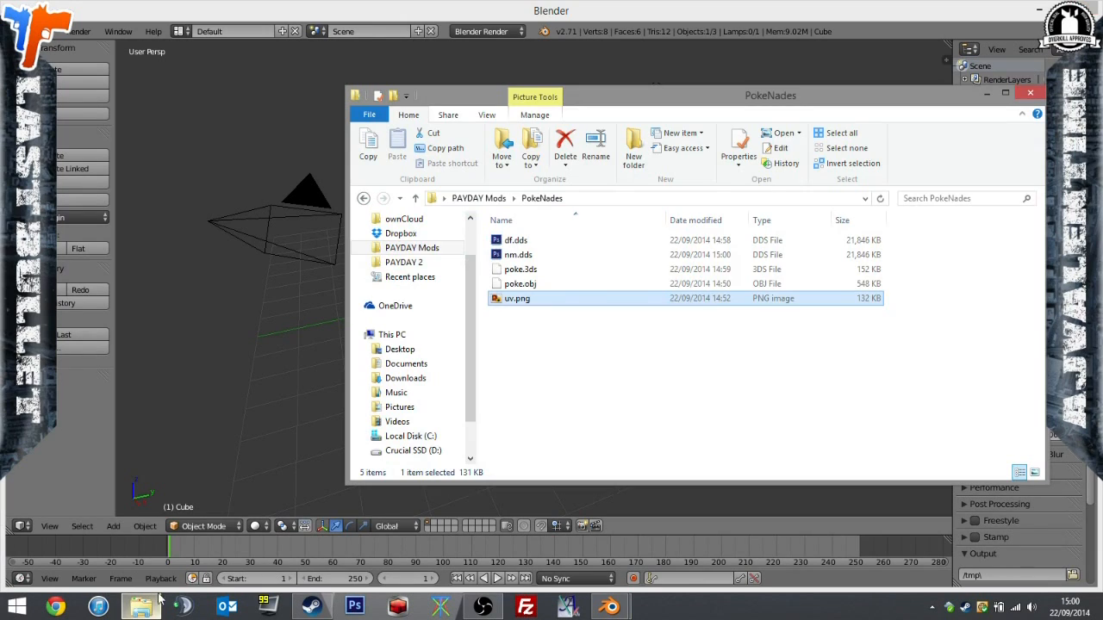
pyautogui.click(412, 247)
pyautogui.click(593, 312)
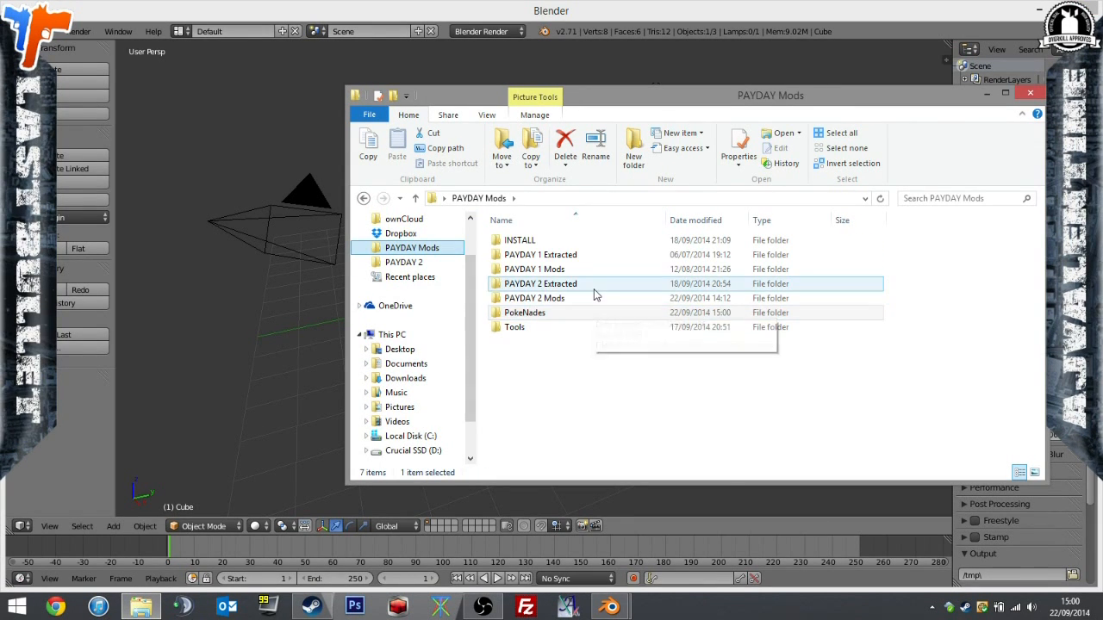
pyautogui.doubleClick(593, 286)
pyautogui.scroll(-1, 524, 457)
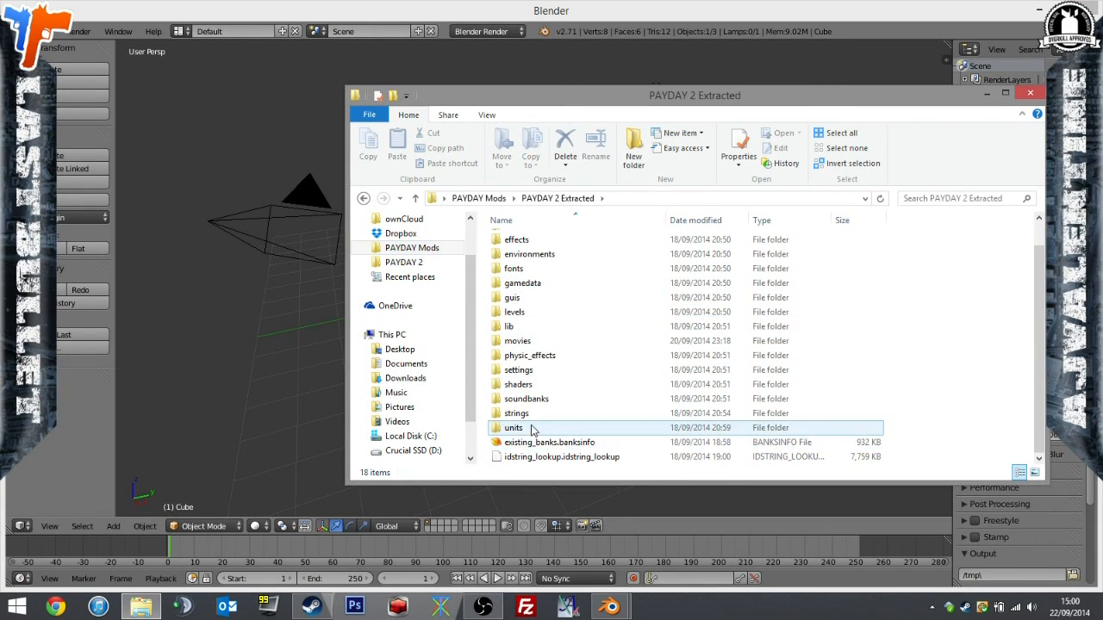
pyautogui.doubleClick(517, 428)
pyautogui.scroll(-5, 560, 330)
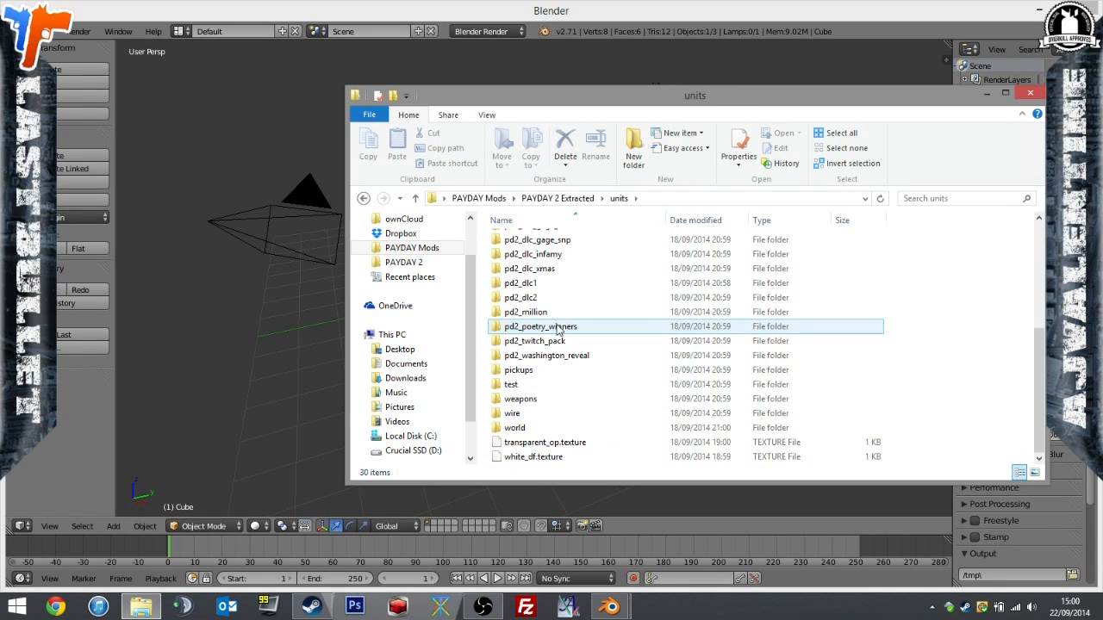
pyautogui.doubleClick(553, 400)
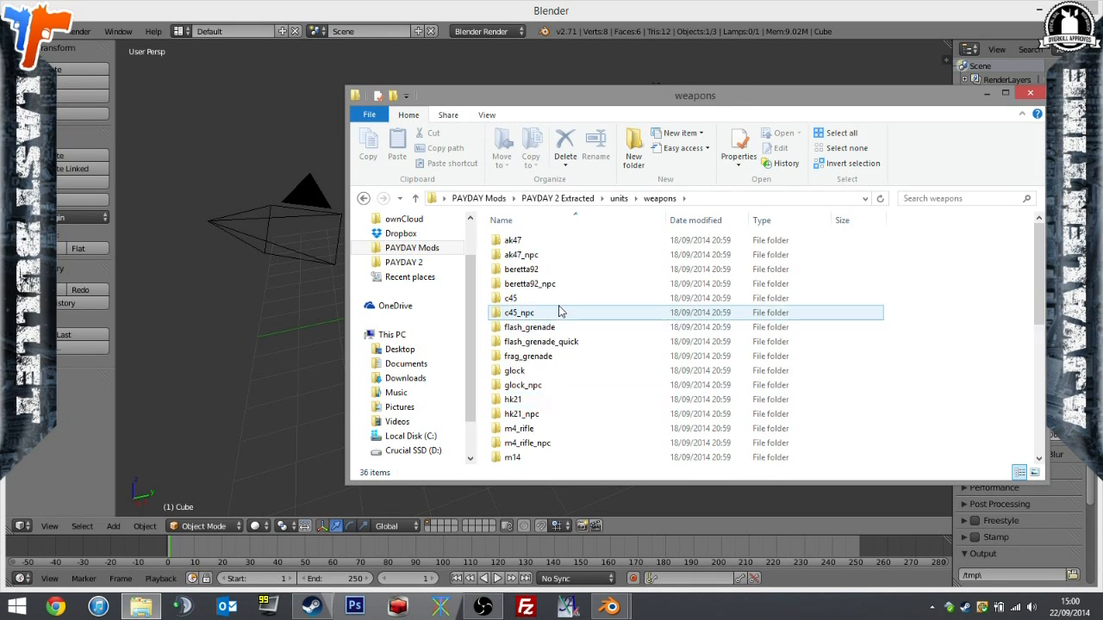
pyautogui.scroll(-7, 558, 311)
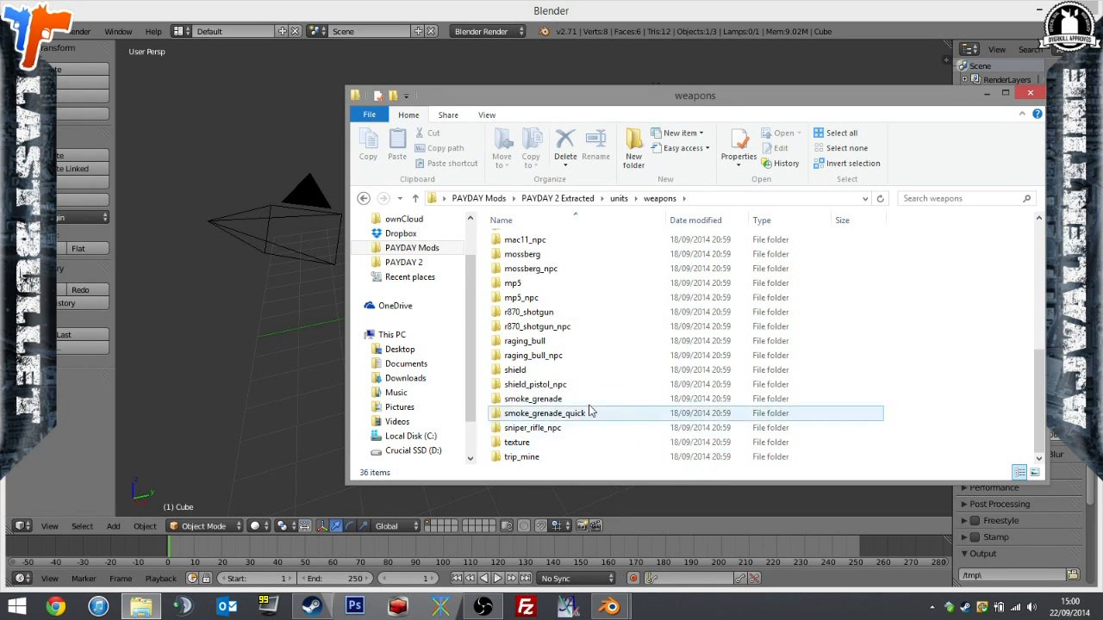
pyautogui.scroll(2, 594, 392)
pyautogui.click(618, 198)
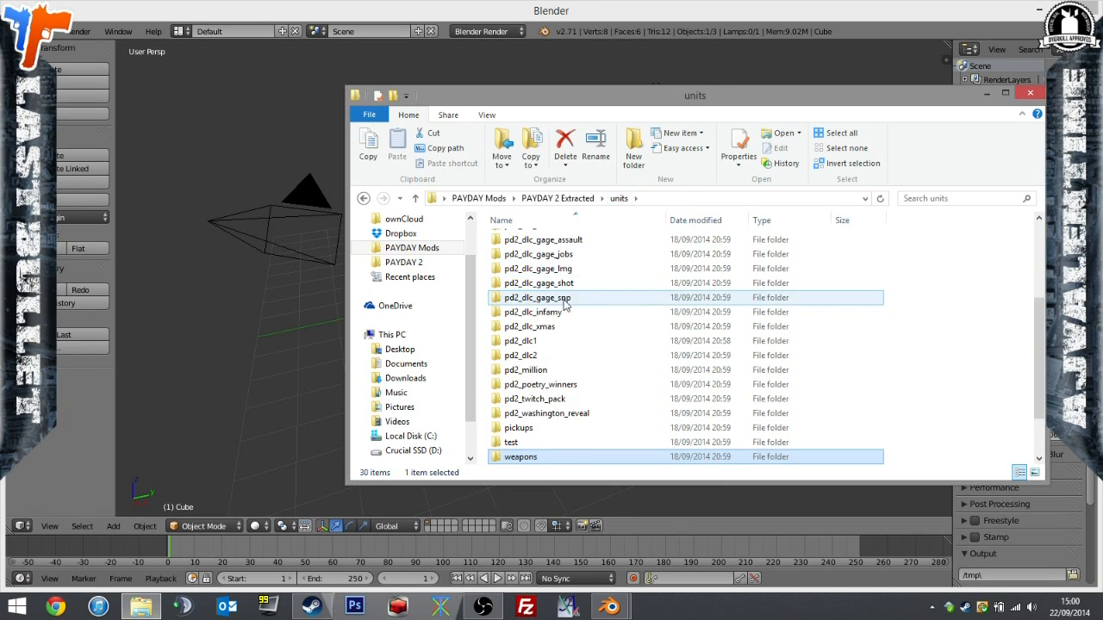
# Open the payday2\weapons folder inside units and look through its subfolders for the frag grenade.
pyautogui.scroll(5, 564, 309)
pyautogui.doubleClick(556, 331)
pyautogui.scroll(-1, 553, 371)
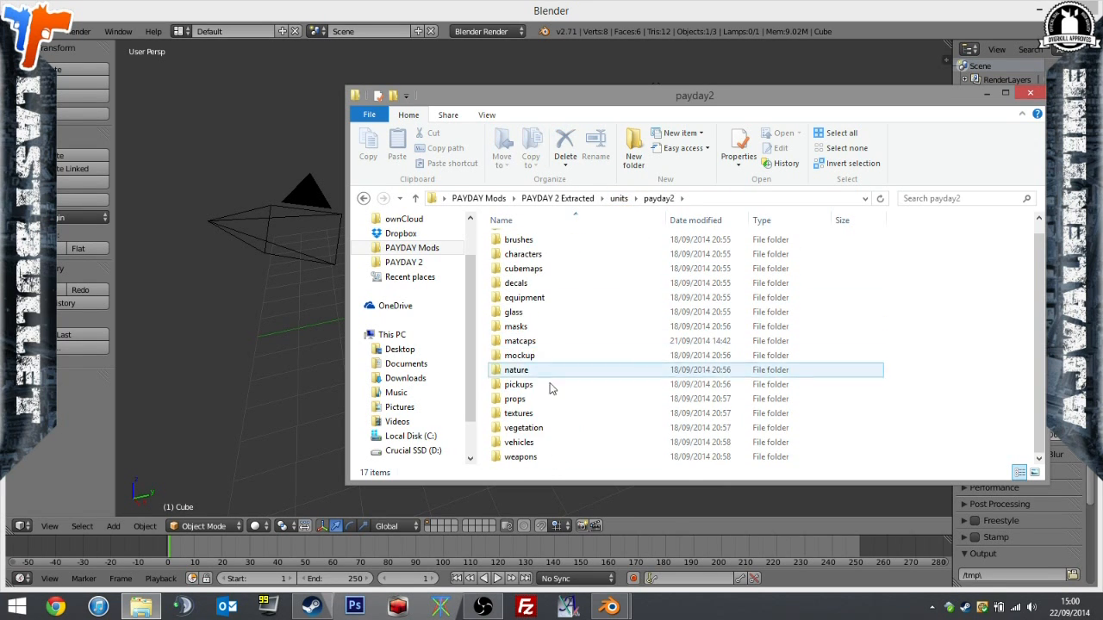
pyautogui.doubleClick(561, 456)
pyautogui.scroll(-5, 573, 284)
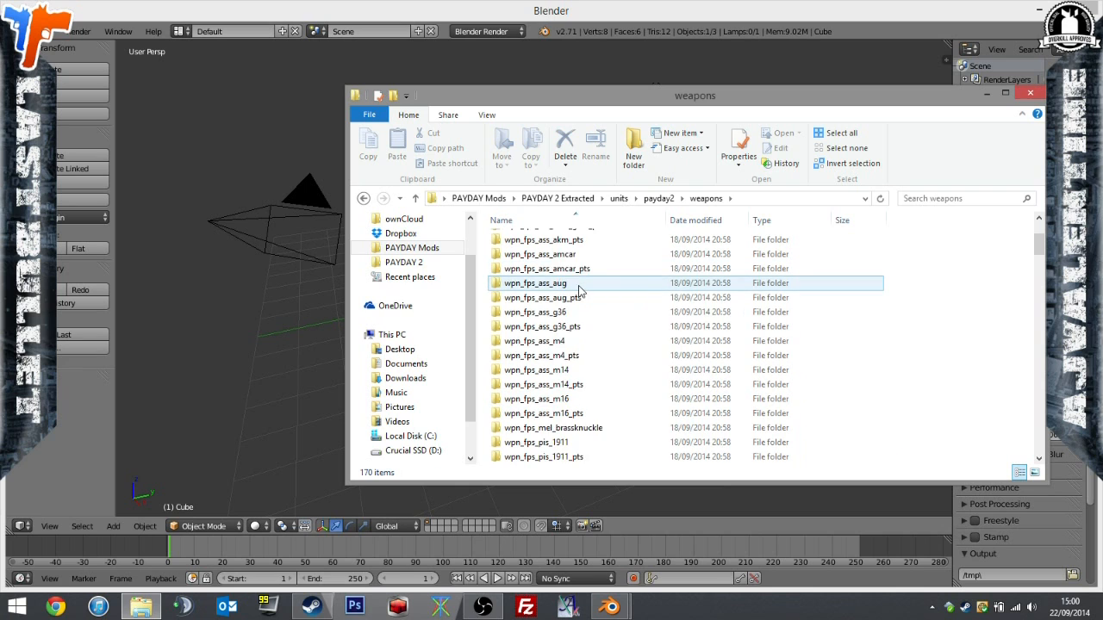
pyautogui.scroll(-3, 581, 297)
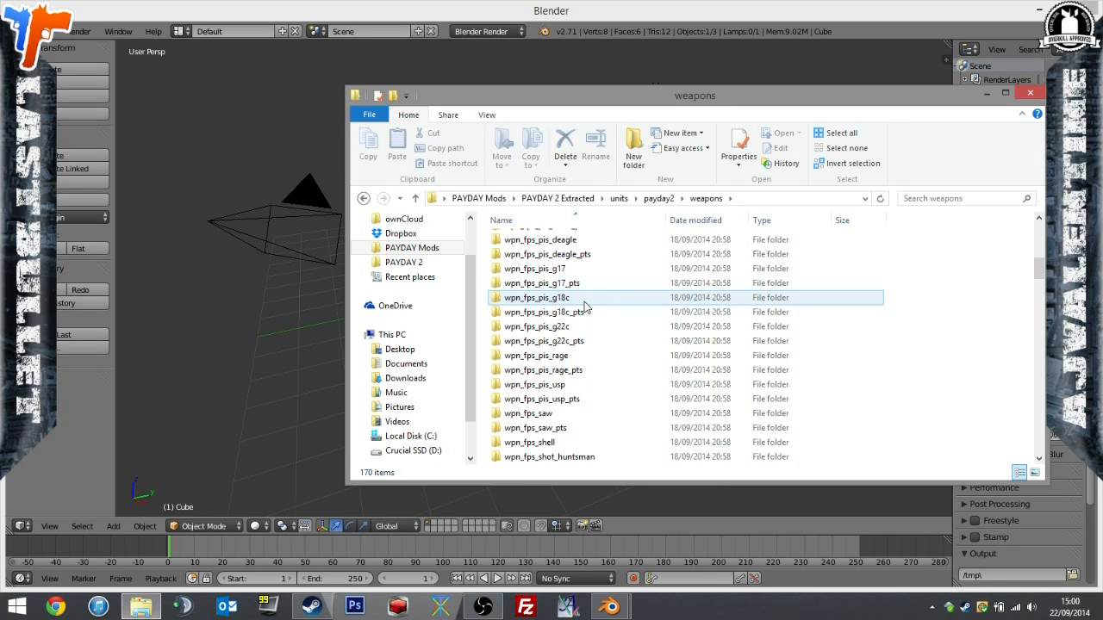
pyautogui.scroll(-9, 584, 307)
pyautogui.scroll(-5, 579, 346)
pyautogui.scroll(-4, 579, 347)
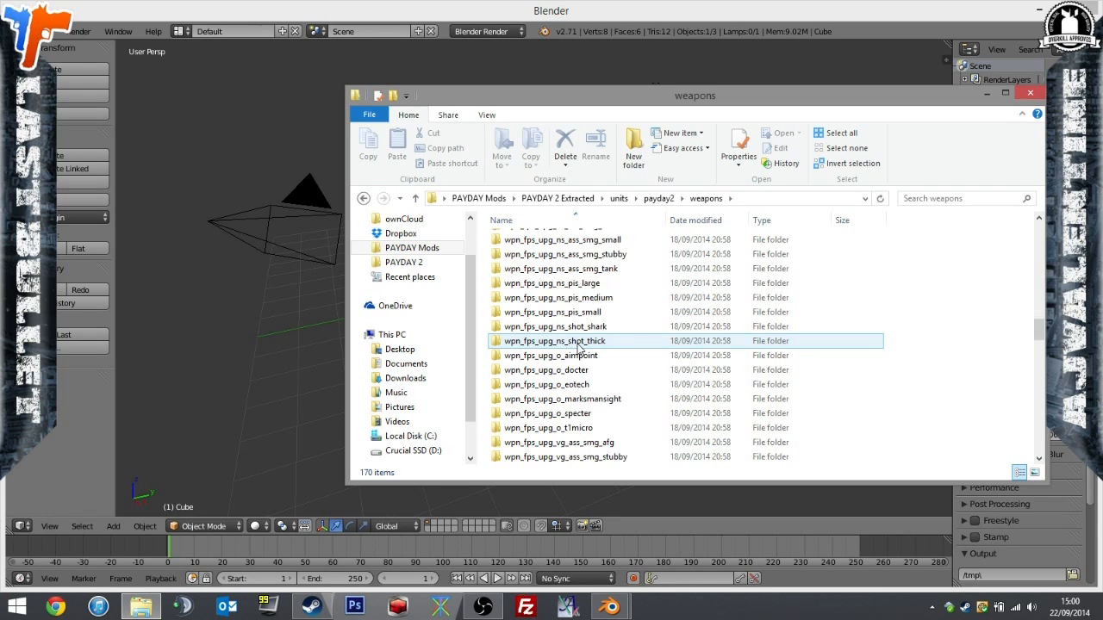
pyautogui.scroll(-9, 579, 347)
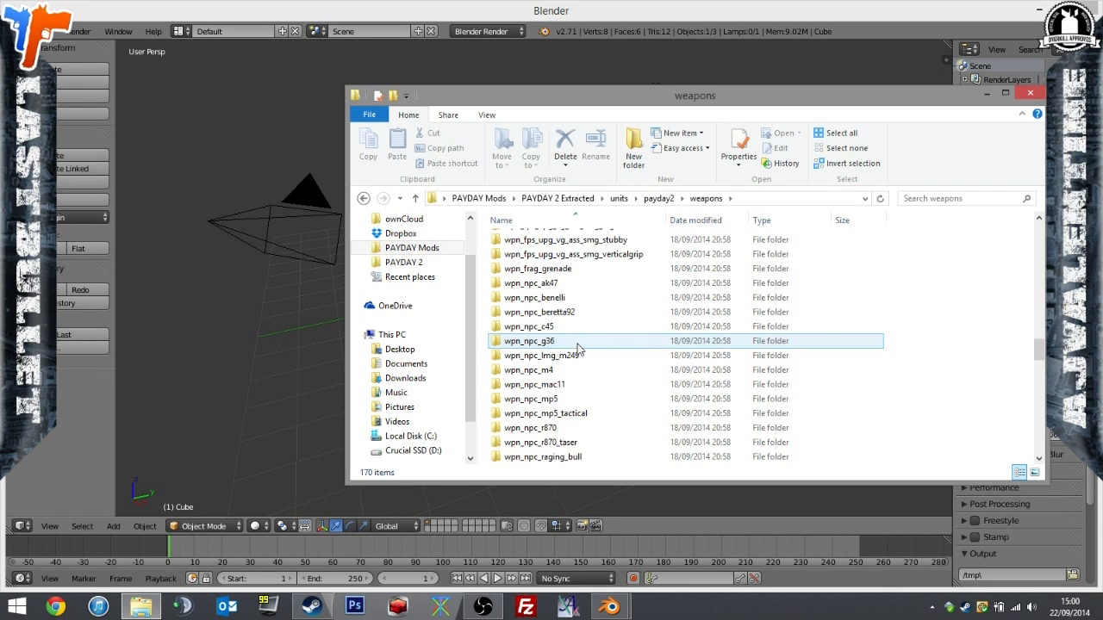
pyautogui.scroll(-10, 579, 346)
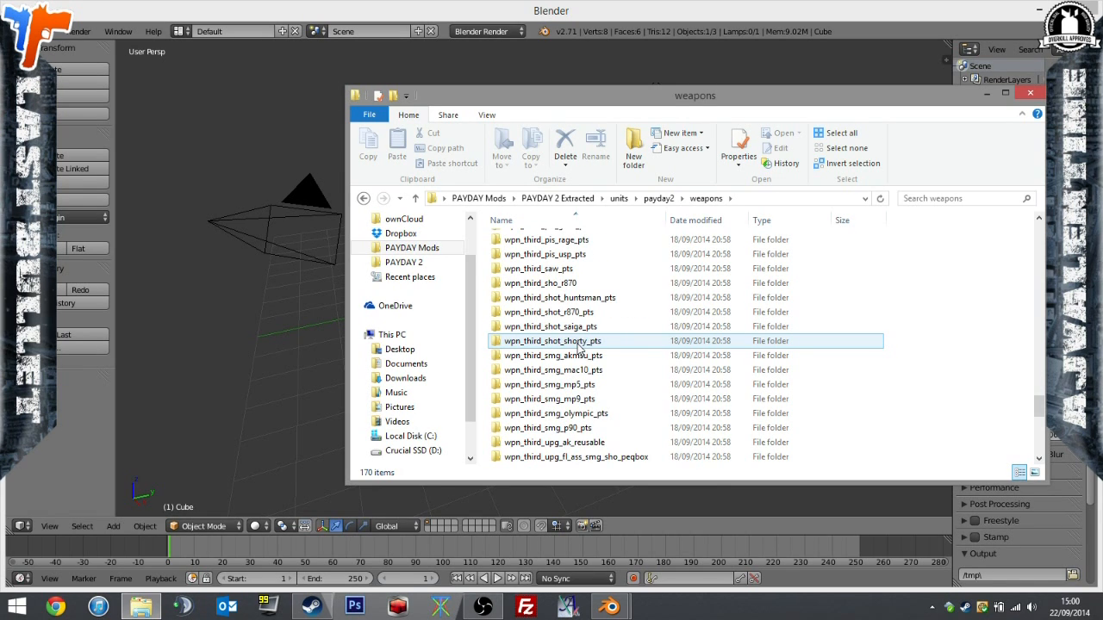
# Search the weapons folder for "frag", go to the location of wpn_frag_grenade and look through the neighbouring folders.
pyautogui.click(935, 197)
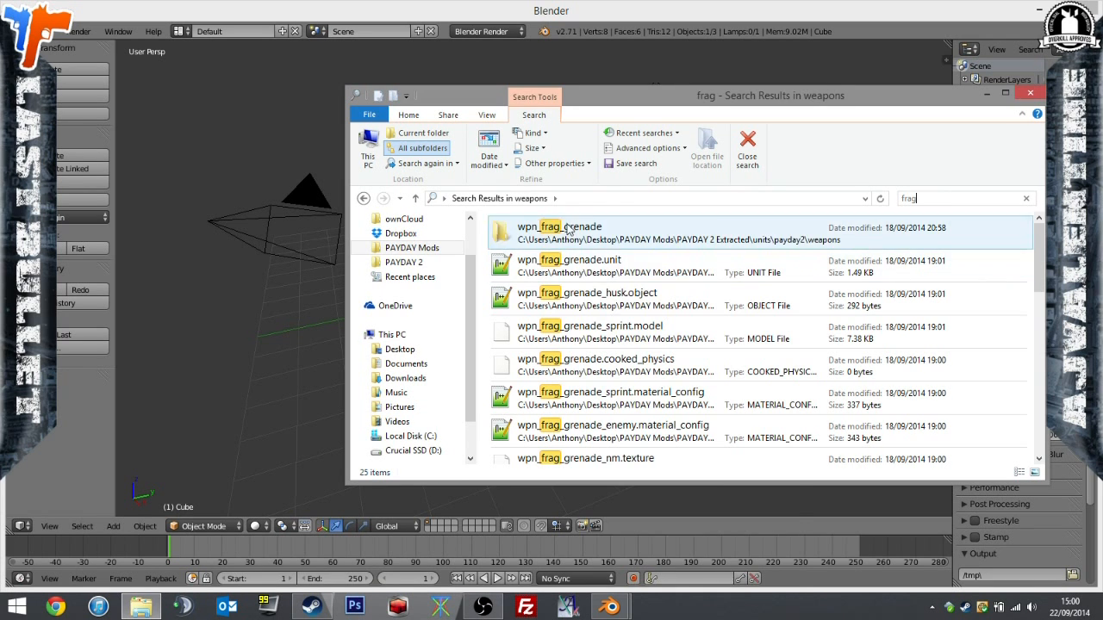
pyautogui.rightClick(568, 228)
pyautogui.click(681, 563)
pyautogui.click(849, 342)
pyautogui.scroll(-5, 849, 343)
pyautogui.scroll(2, 562, 371)
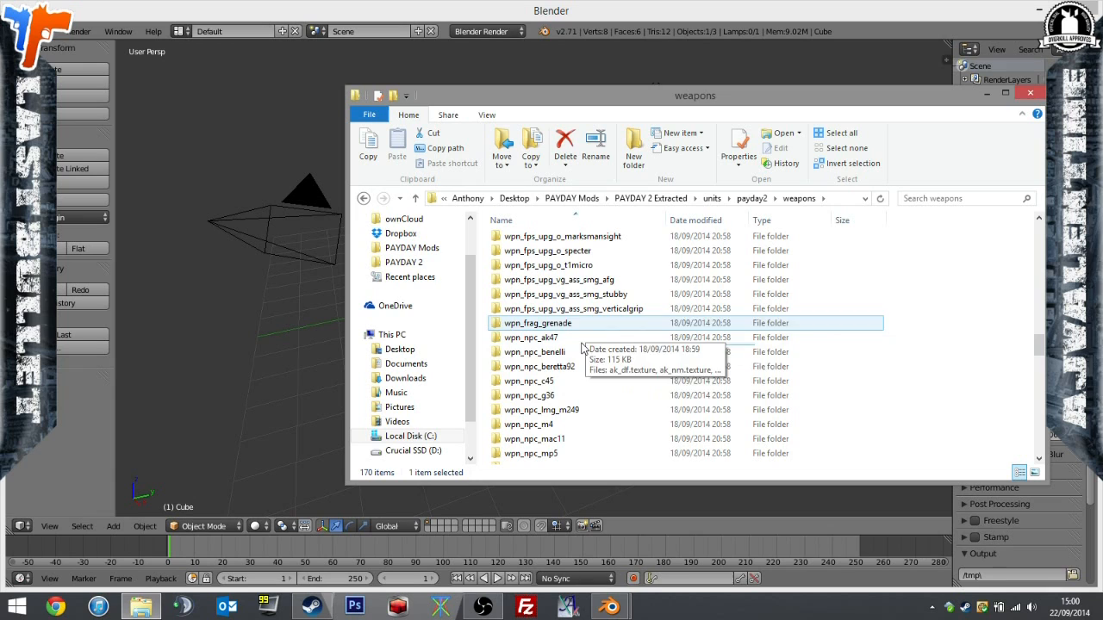
pyautogui.scroll(-1, 603, 335)
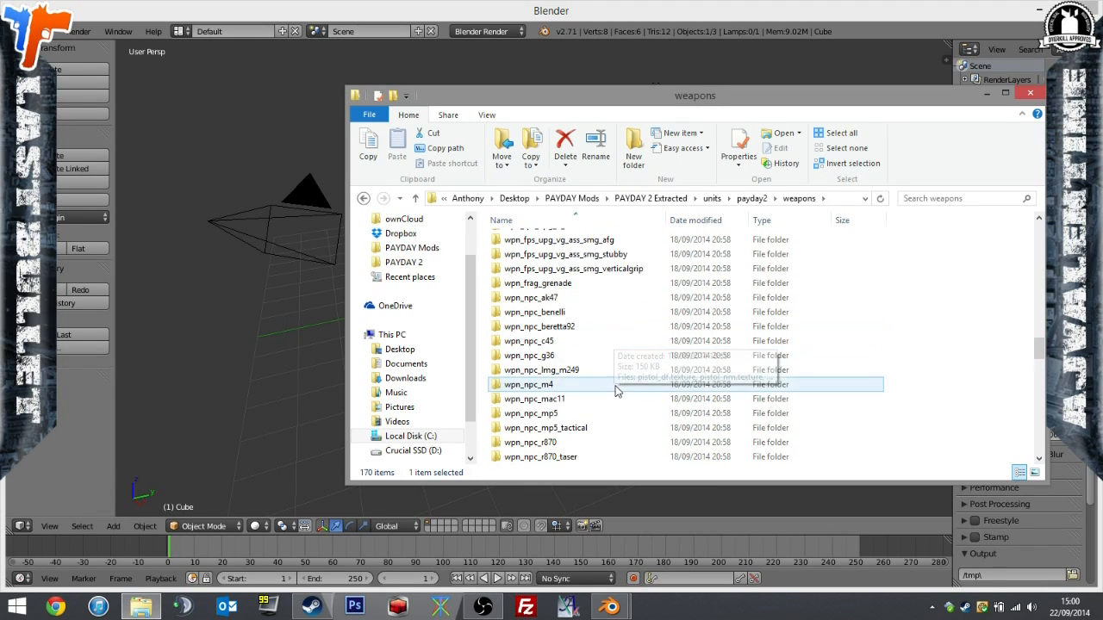
pyautogui.scroll(-4, 615, 390)
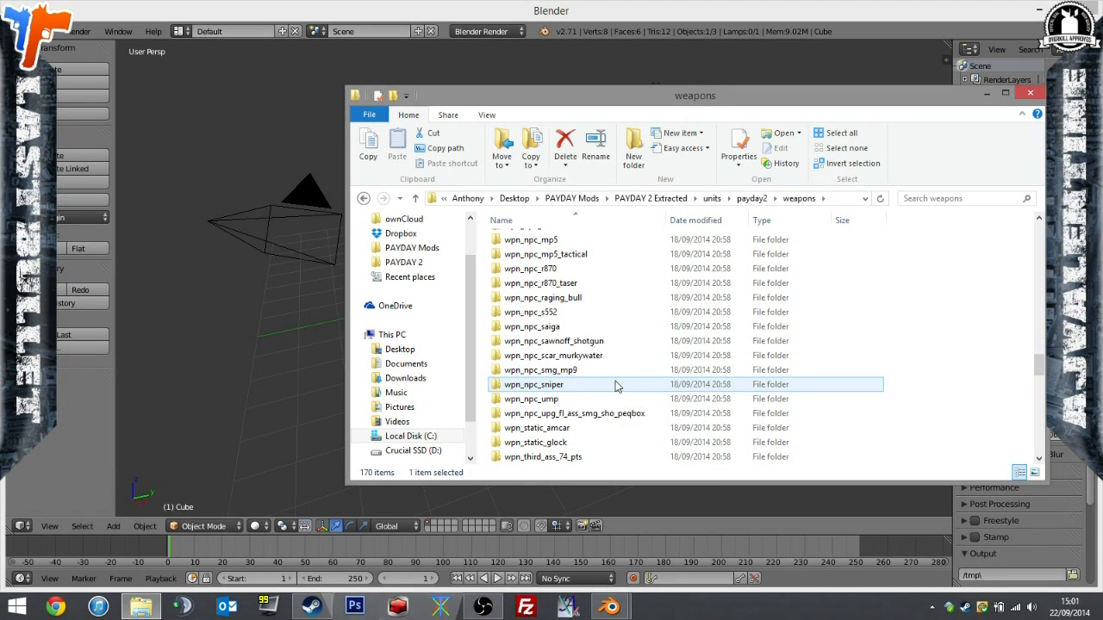
pyautogui.scroll(-3, 615, 387)
# Search the weapons folder for "frag" again and copy the wpn_frag_grenade folder into PokeNades.
pyautogui.click(923, 197)
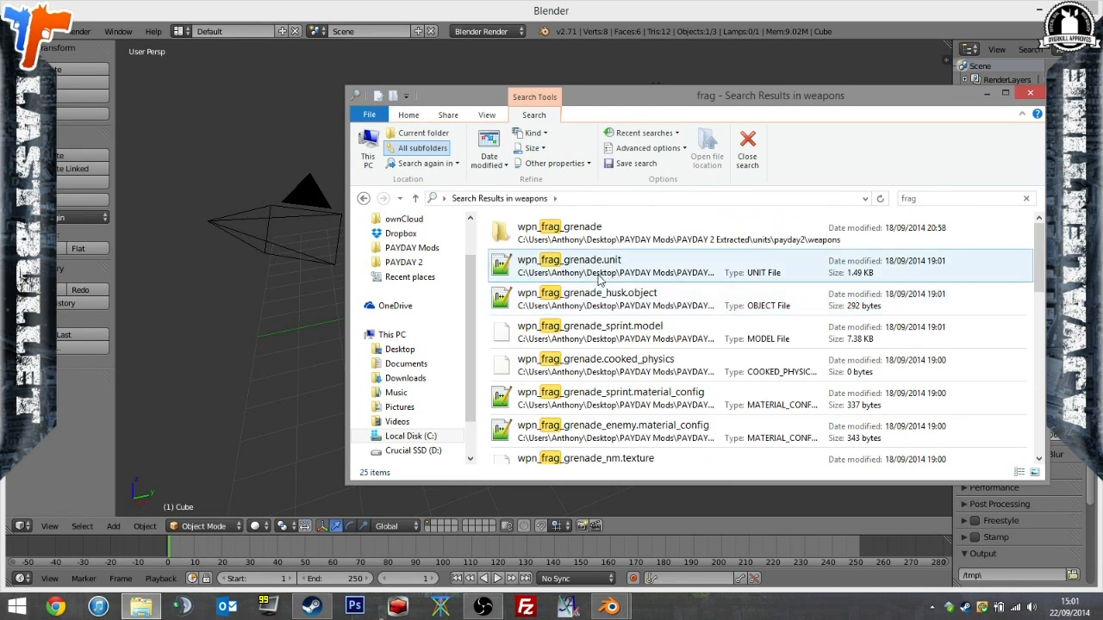
pyautogui.rightClick(586, 229)
pyautogui.click(685, 562)
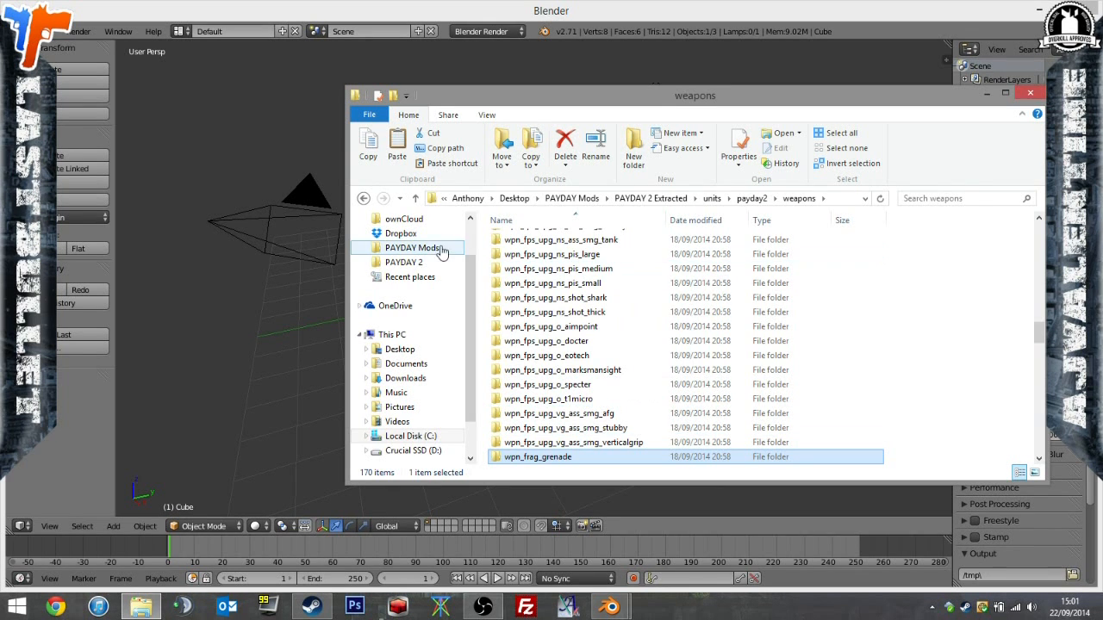
pyautogui.click(411, 247)
pyautogui.doubleClick(527, 313)
pyautogui.hotkey('ctrl', 'v')
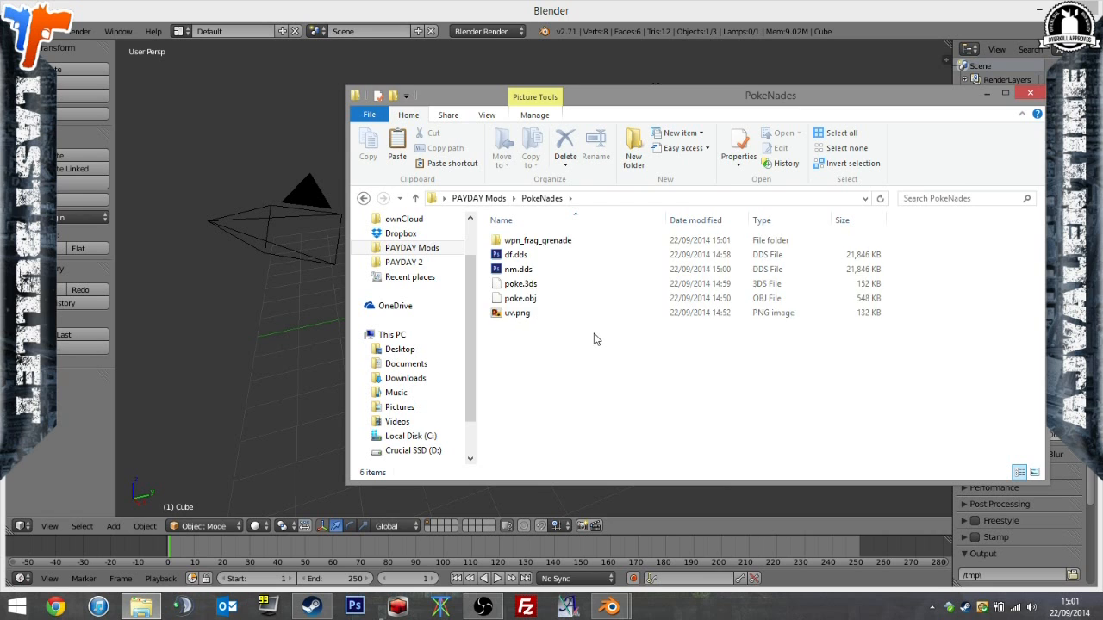
# Try deleting the cooked_physics, material_config, sequence_manager and unit files of wpn_frag_grenade from the copied folder, and undo the deletion.
pyautogui.doubleClick(537, 242)
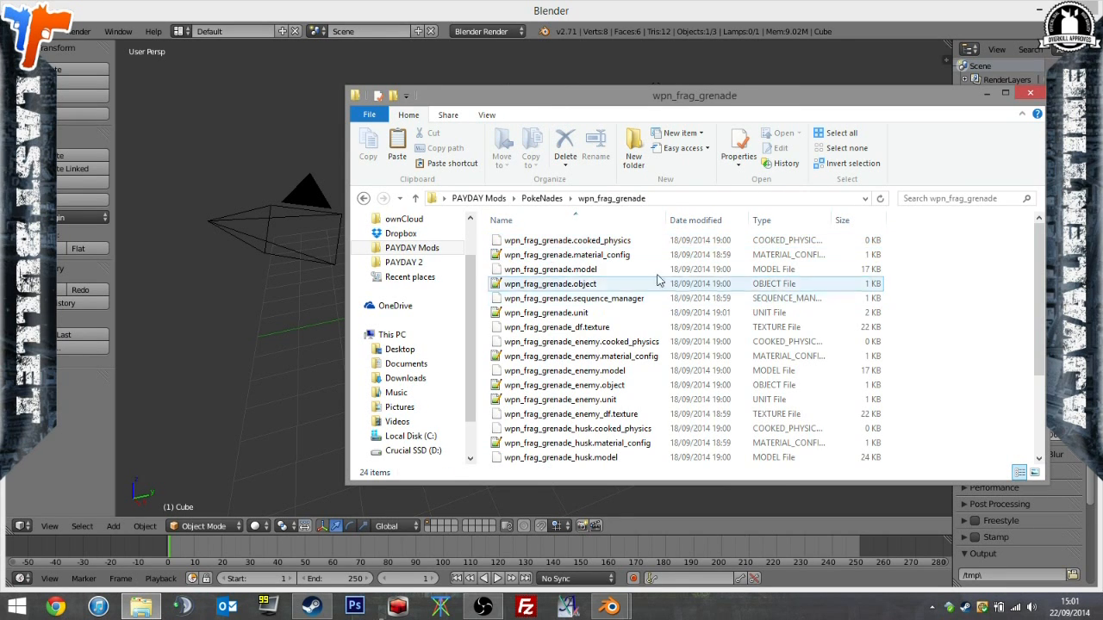
pyautogui.click(624, 244)
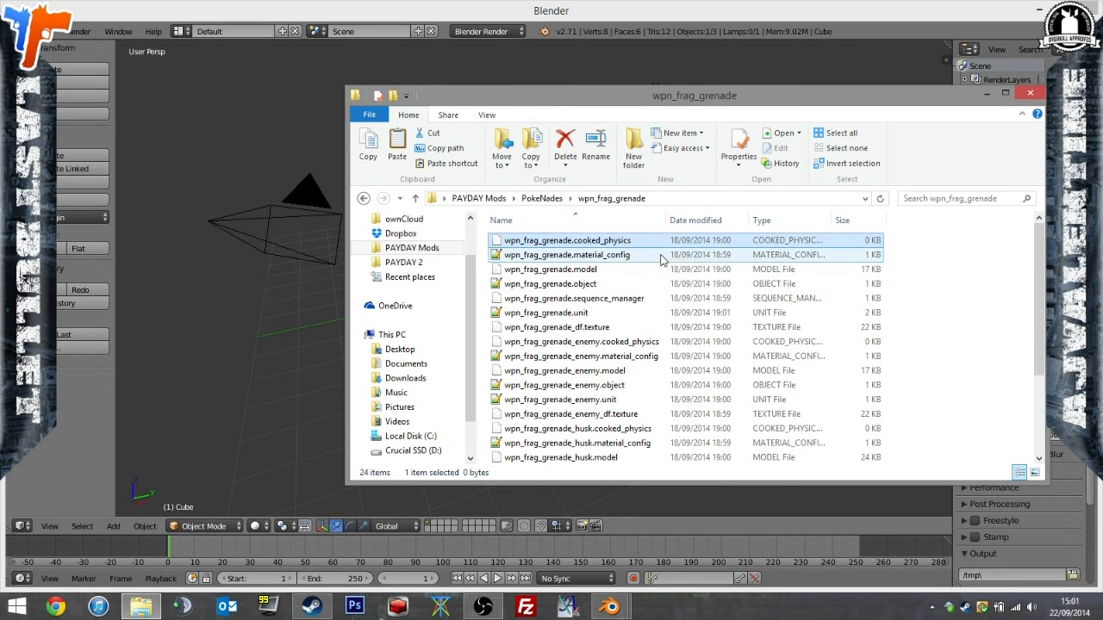
pyautogui.keyDown('ctrl'); pyautogui.click(661, 257); pyautogui.keyUp('ctrl')
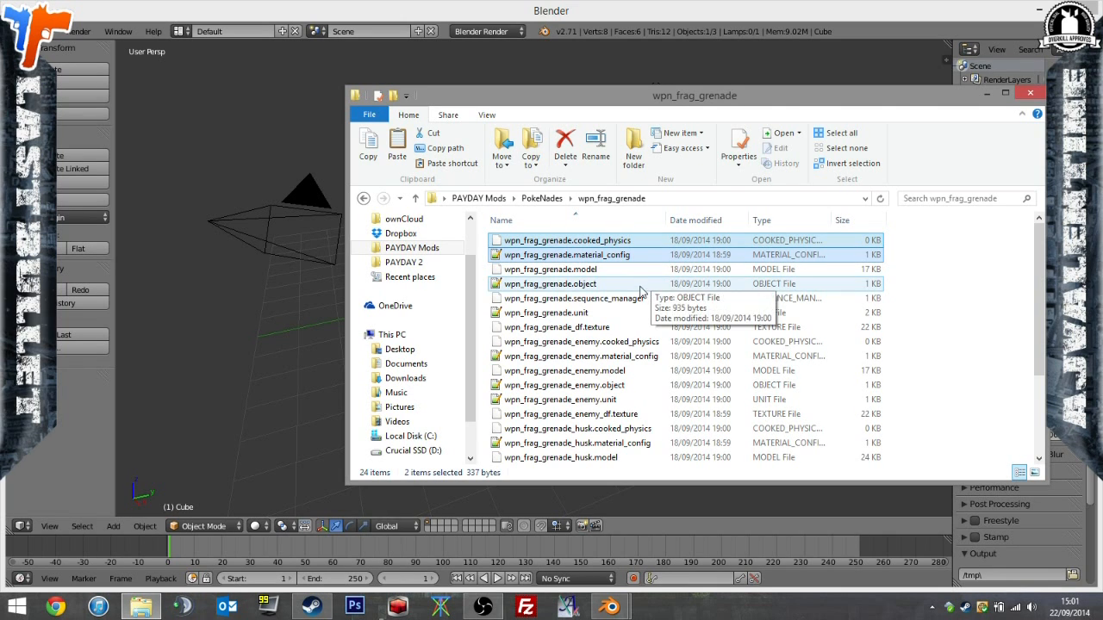
pyautogui.keyDown('ctrl'); pyautogui.click(603, 298); pyautogui.keyUp('ctrl')
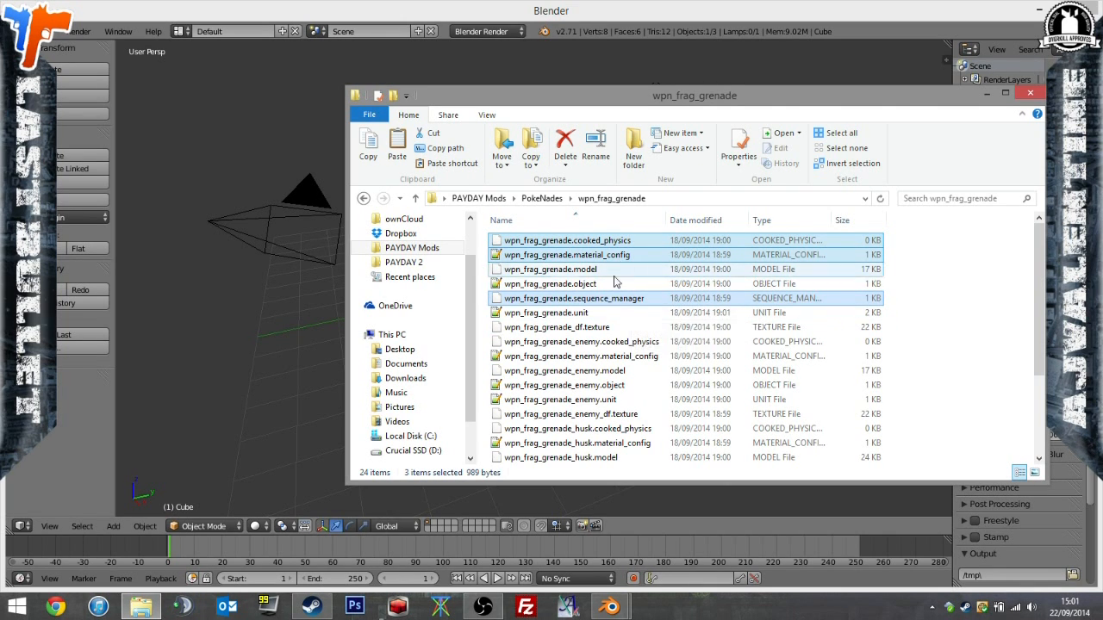
pyautogui.keyDown('ctrl'); pyautogui.click(628, 315); pyautogui.keyUp('ctrl')
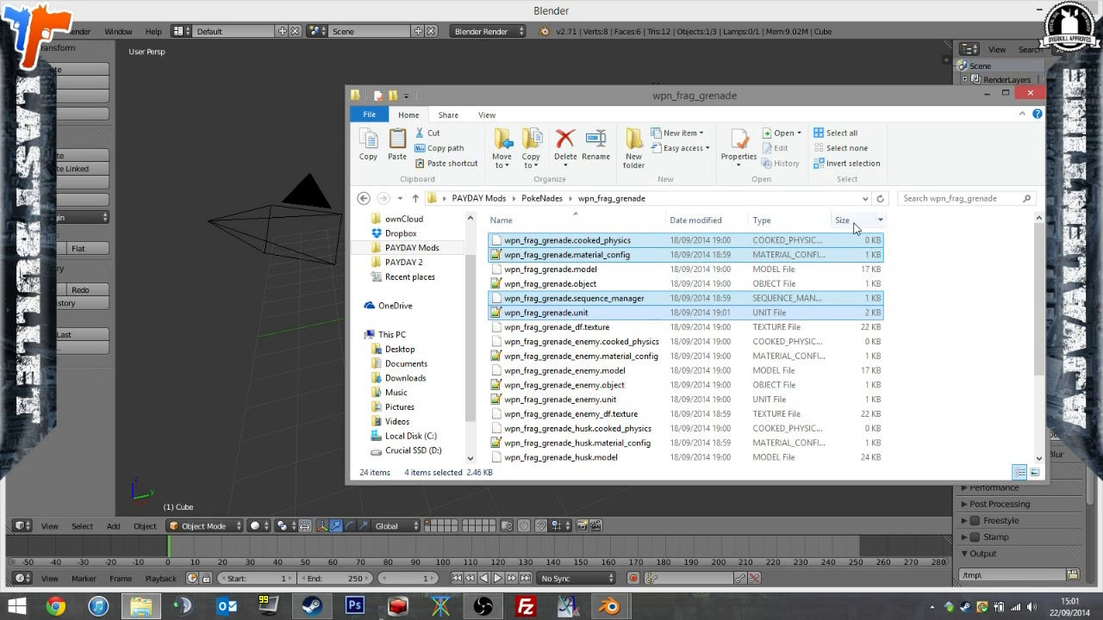
pyautogui.press('Delete')
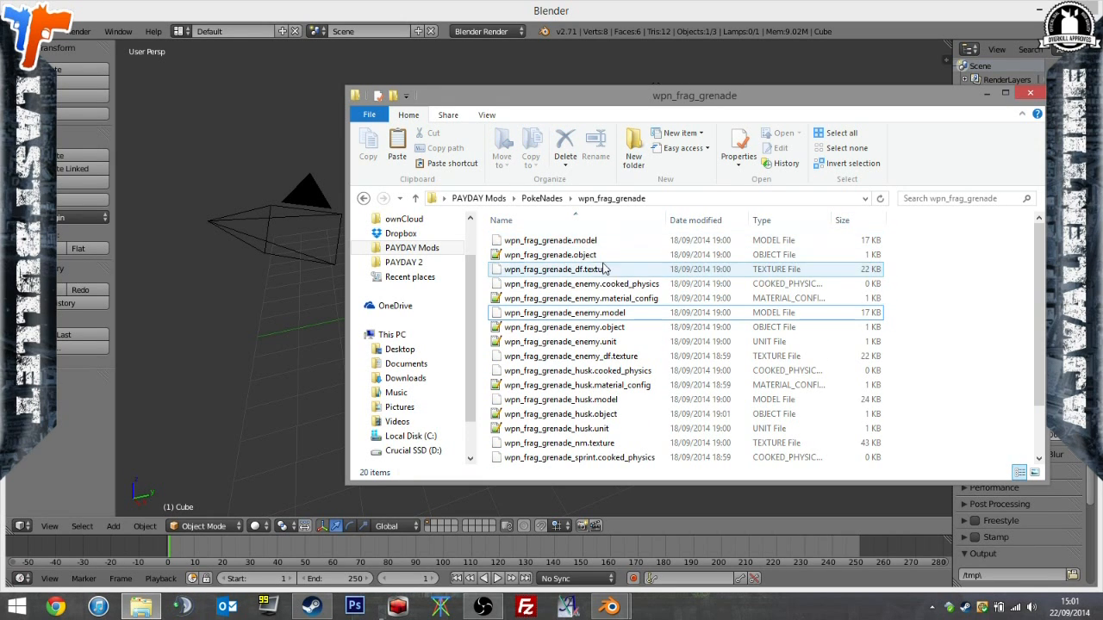
pyautogui.hotkey('ctrl', 'z')
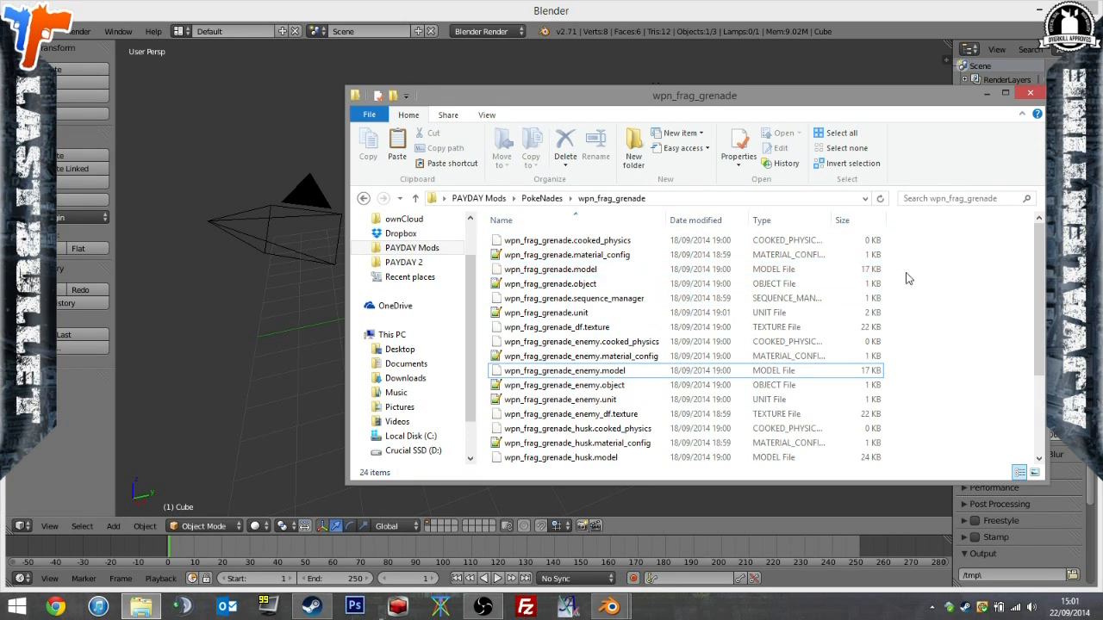
# Launch PD2ModelParser.exe from the Tools\Model Tool_testingVer folder in PAYDAY Mods.
pyautogui.click(549, 199)
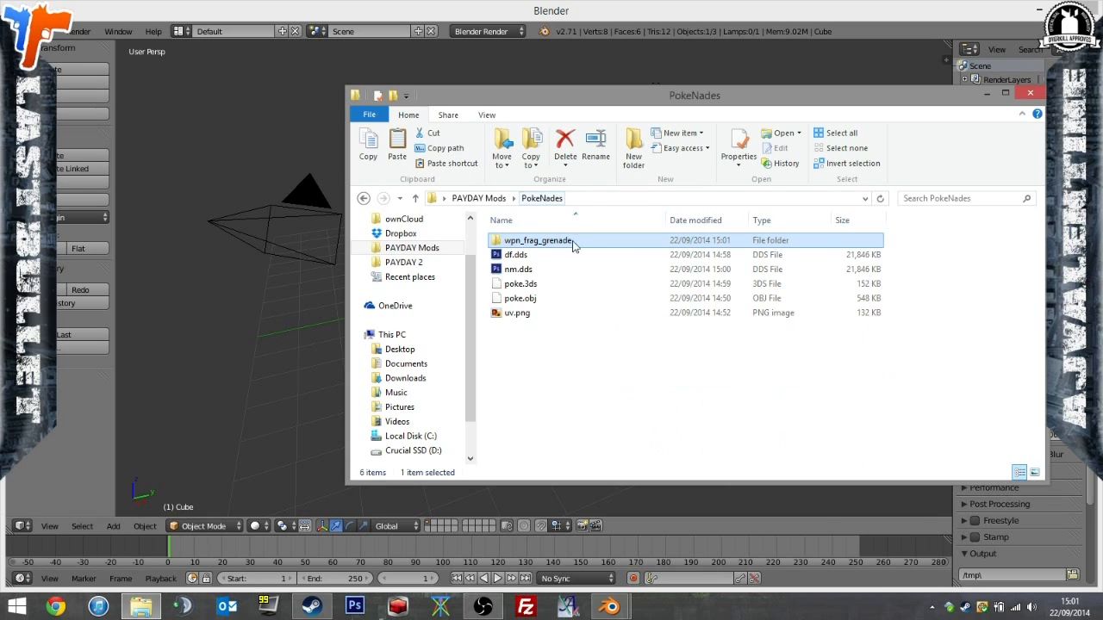
pyautogui.click(423, 248)
pyautogui.doubleClick(583, 324)
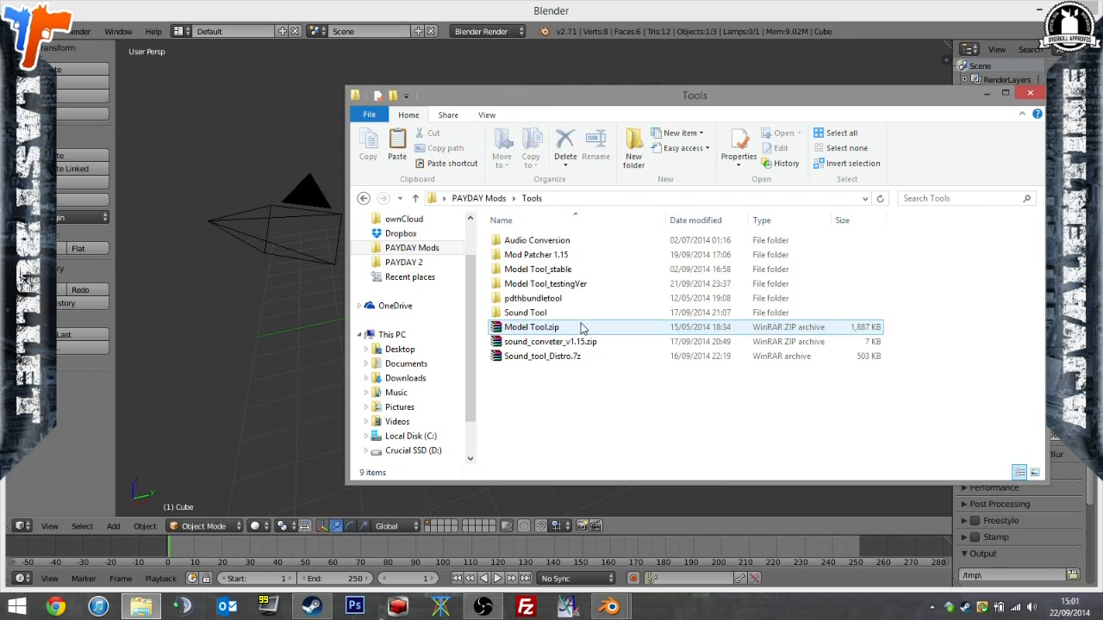
pyautogui.doubleClick(590, 285)
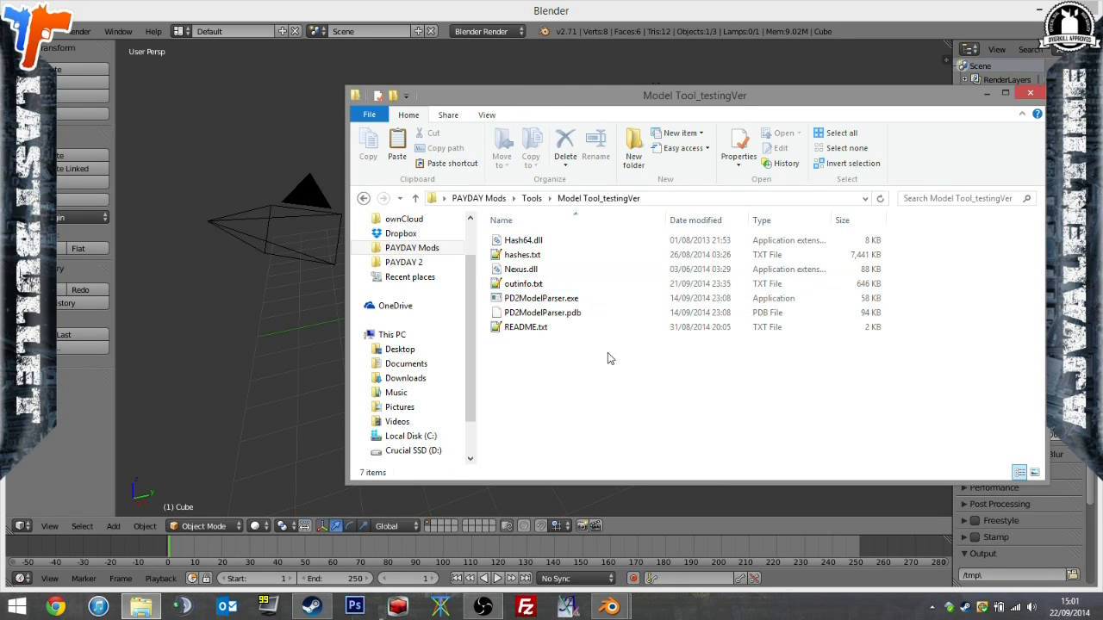
pyautogui.doubleClick(585, 299)
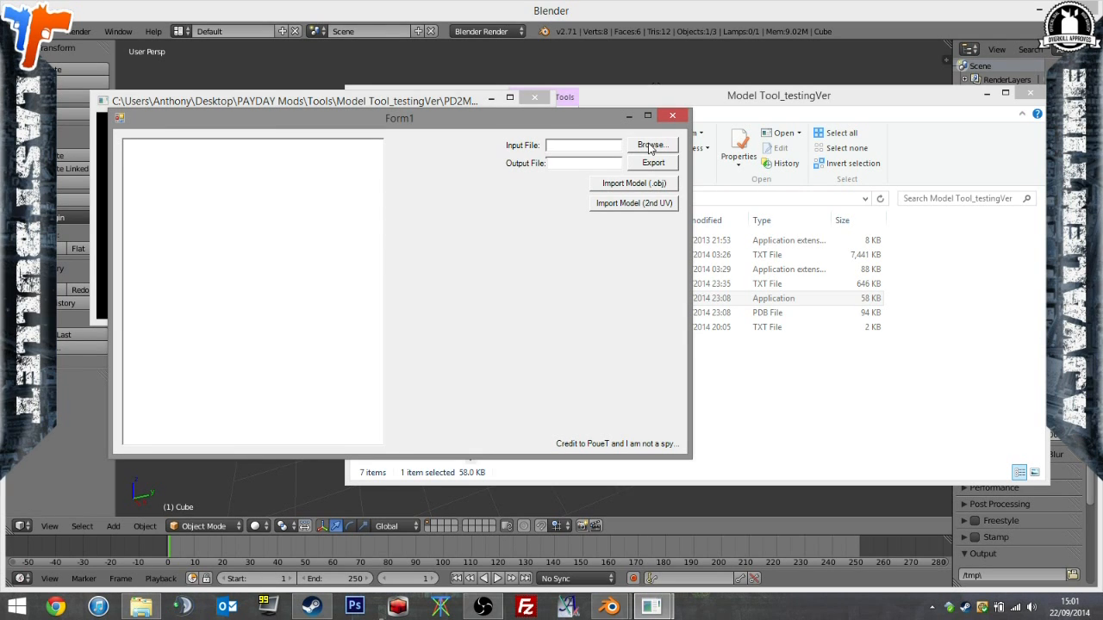
# Load wpn_frag_grenade.model from the PokeNades\wpn_frag_grenade folder as the input file in the model parser.
pyautogui.click(649, 146)
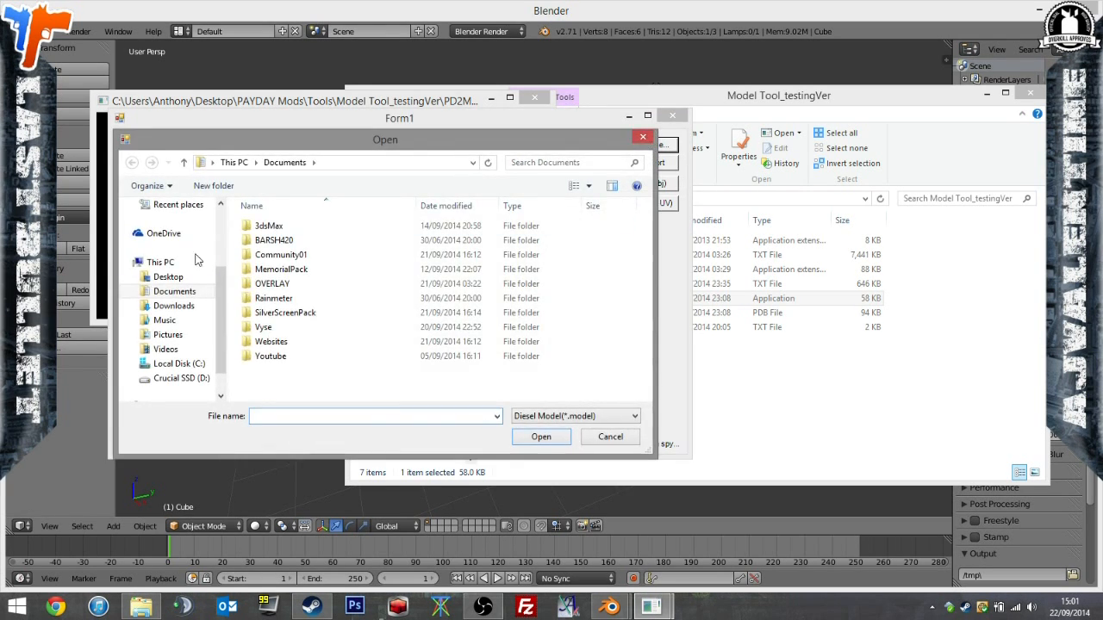
pyautogui.scroll(3, 190, 259)
pyautogui.click(182, 284)
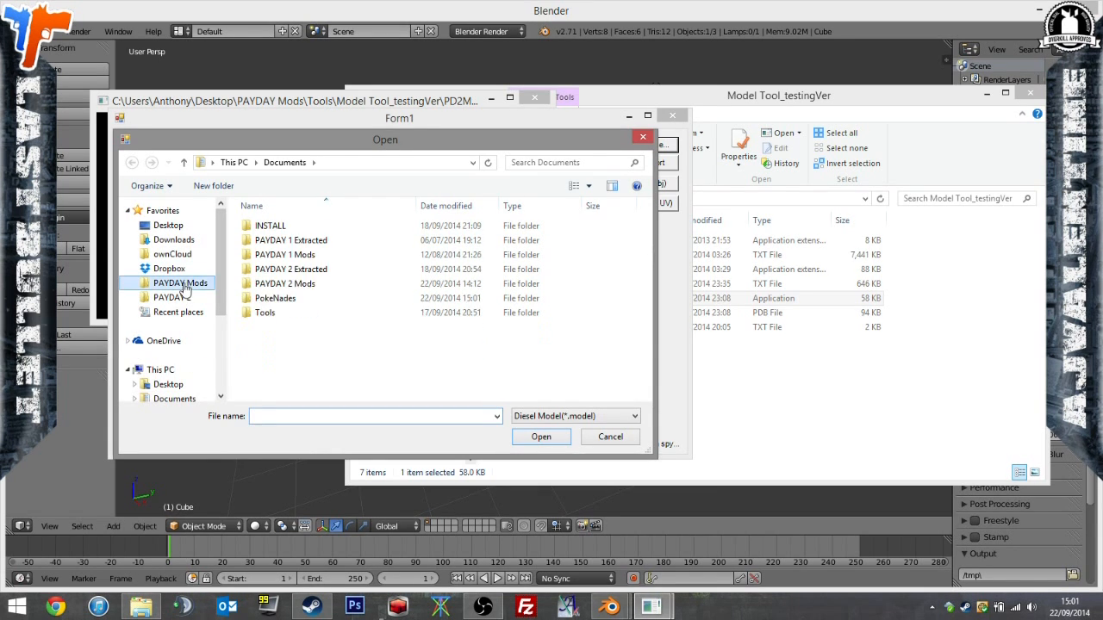
pyautogui.doubleClick(274, 298)
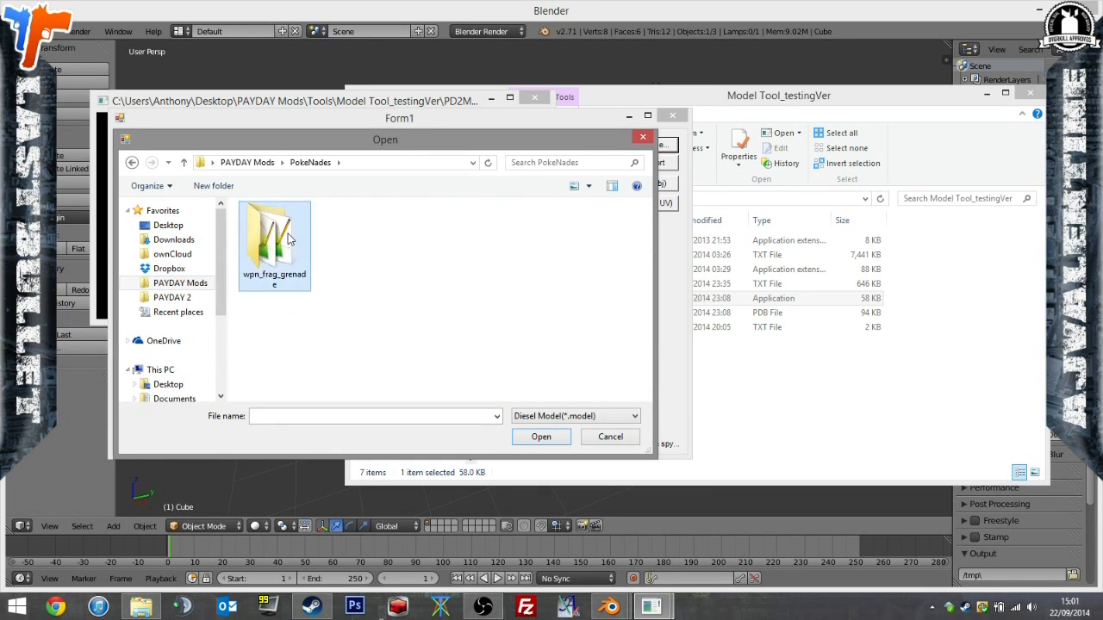
pyautogui.doubleClick(288, 237)
pyautogui.doubleClick(279, 230)
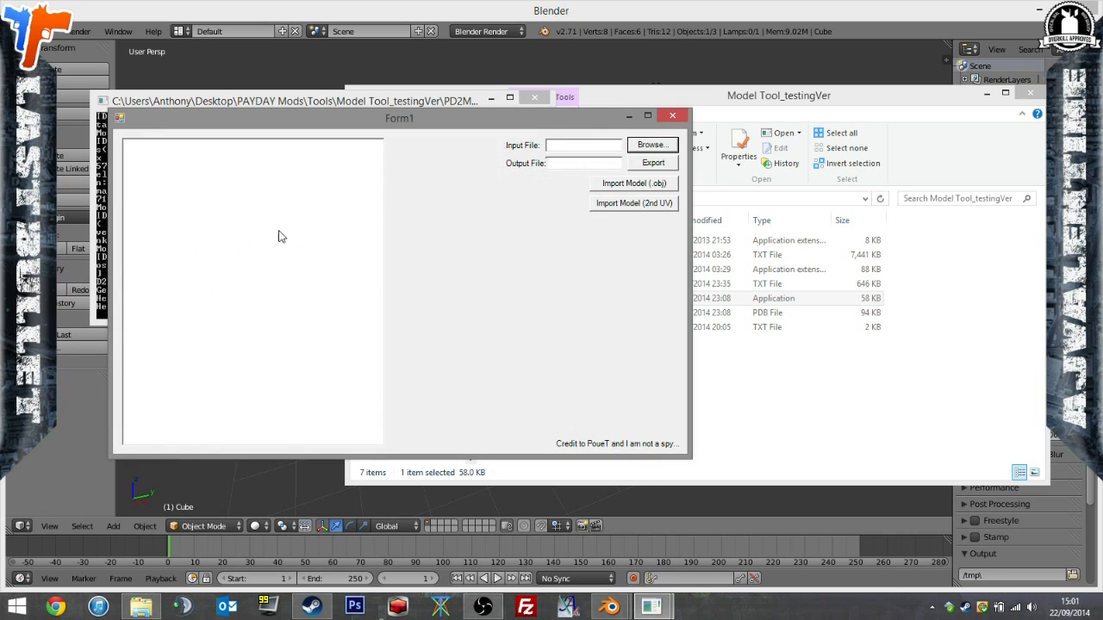
pyautogui.click(923, 423)
pyautogui.click(394, 247)
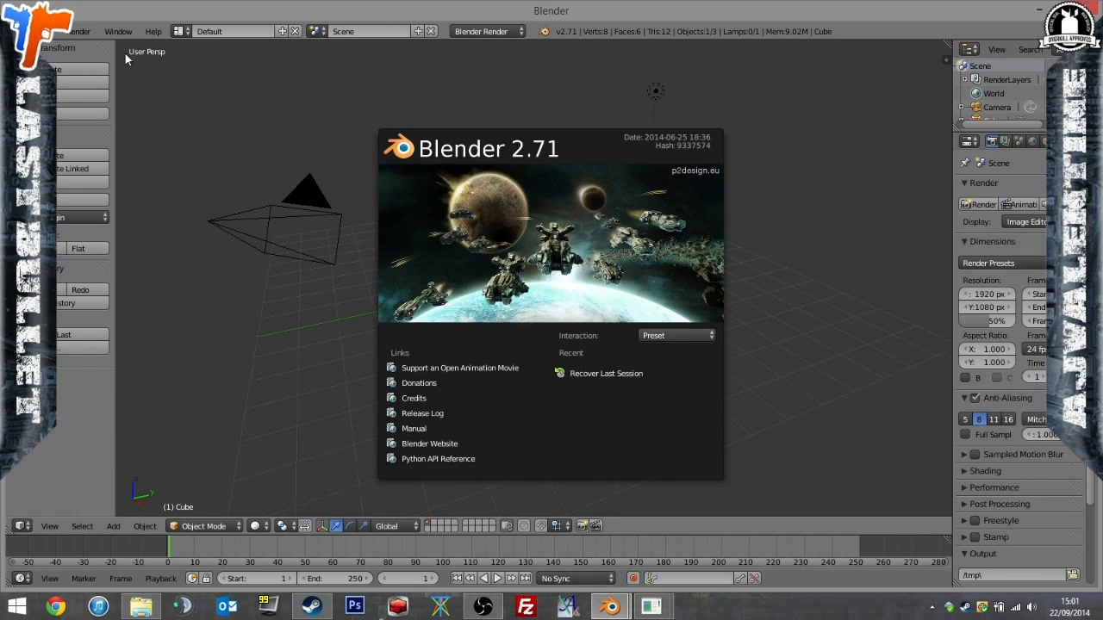
# Switch to Blender and import wpn_frag_grenade.obj in Wavefront format from the PokeNades\wpn_frag_grenade folder.
pyautogui.click(50, 38)
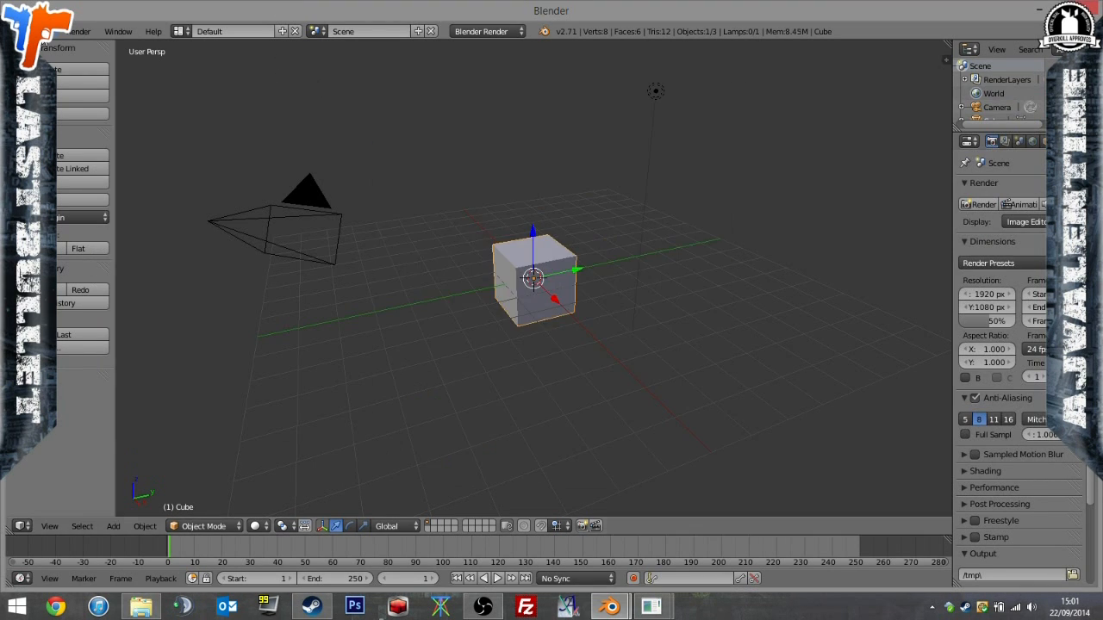
pyautogui.click(50, 35)
pyautogui.moveTo(100, 266)
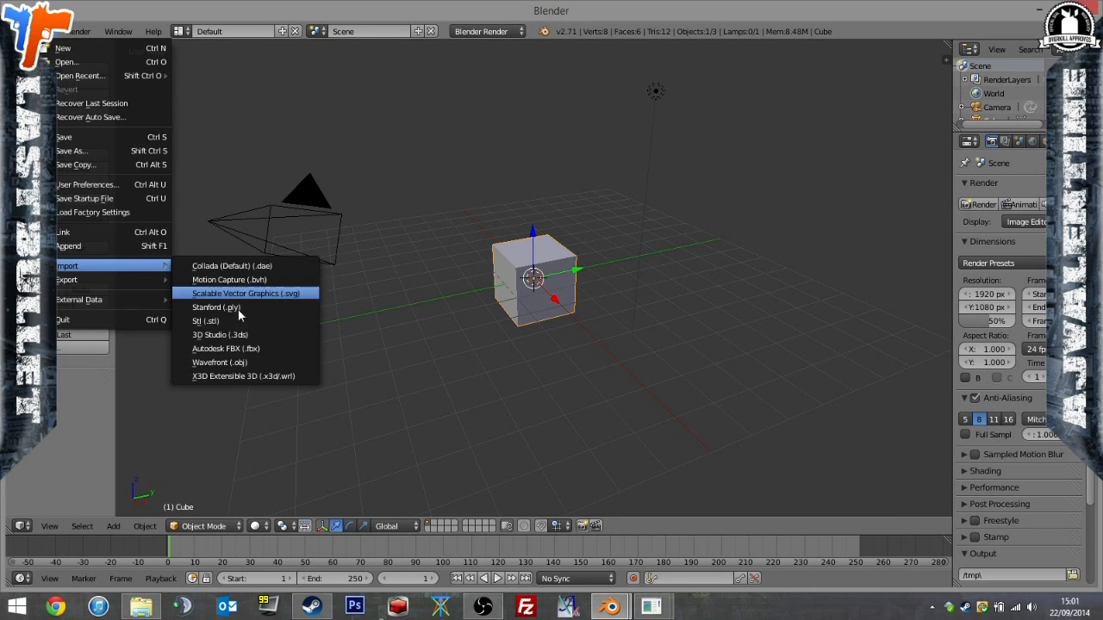
pyautogui.click(259, 360)
pyautogui.click(90, 172)
pyautogui.click(211, 127)
pyautogui.click(223, 183)
pyautogui.click(219, 113)
pyautogui.doubleClick(220, 112)
pyautogui.moveTo(488, 322); pyautogui.dragTo(362, 121, button='middle')
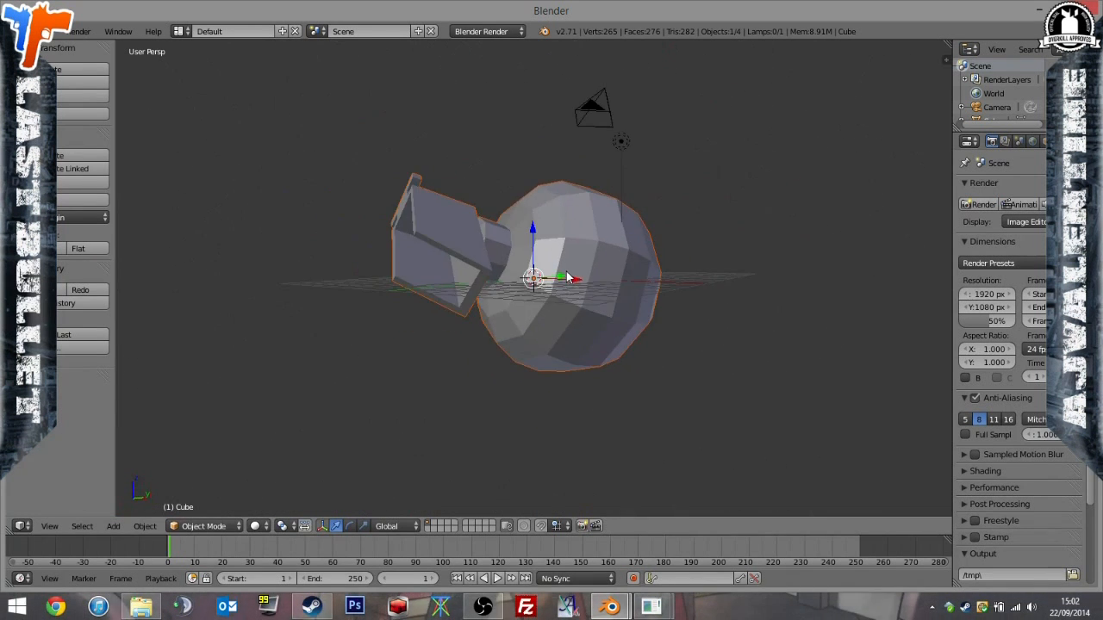
# Import poke.3ds in 3D Studio format from the PokeNades folder.
pyautogui.click(51, 31)
pyautogui.moveTo(96, 263)
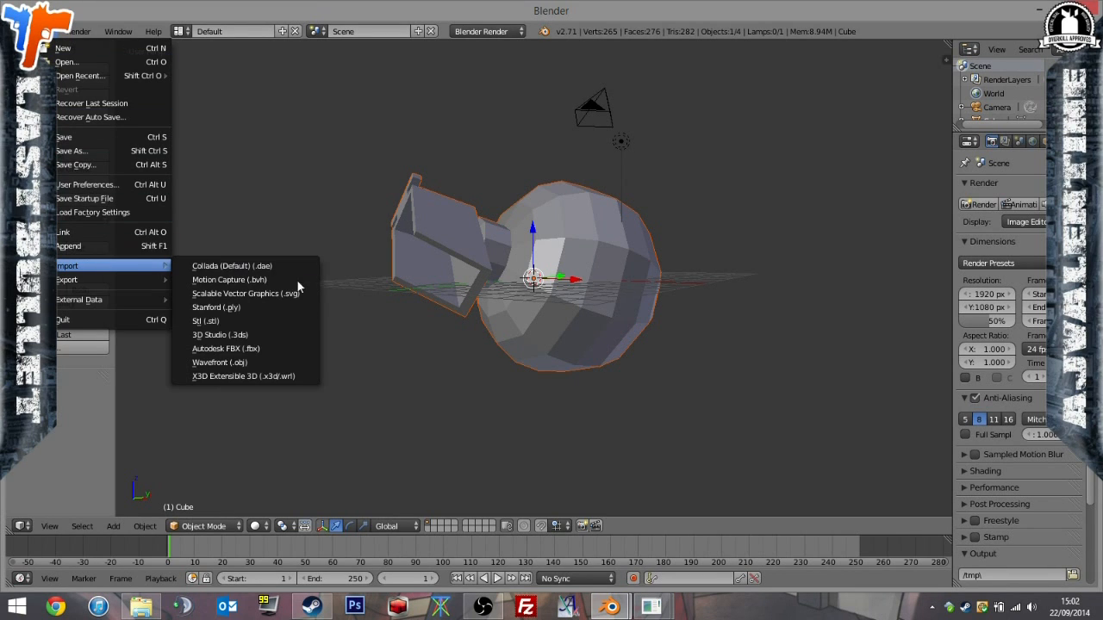
pyautogui.click(216, 334)
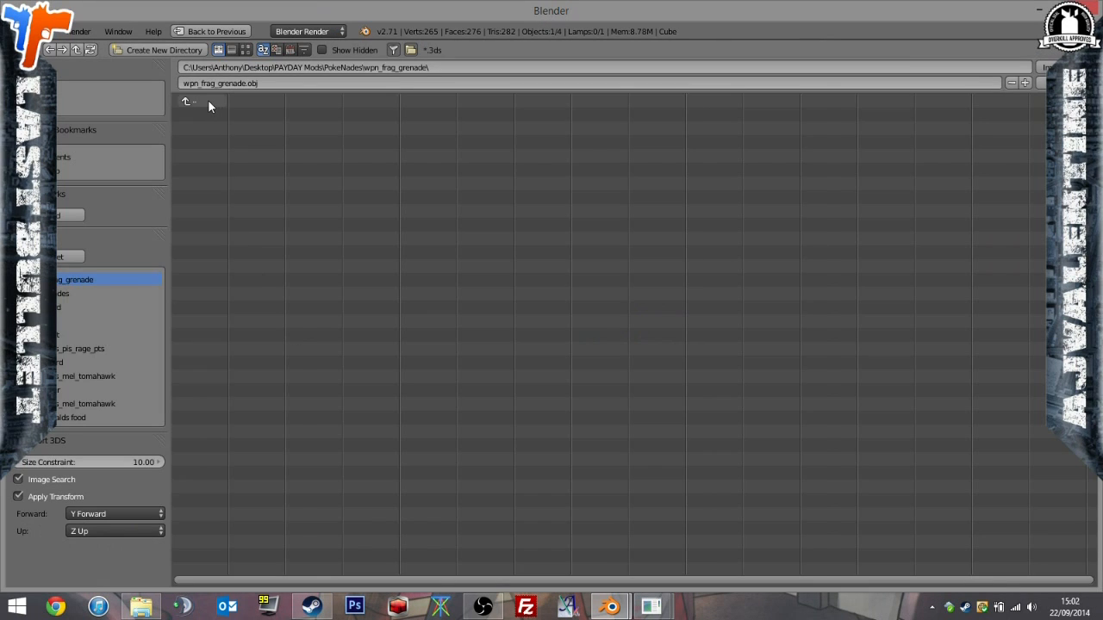
pyautogui.doubleClick(204, 129)
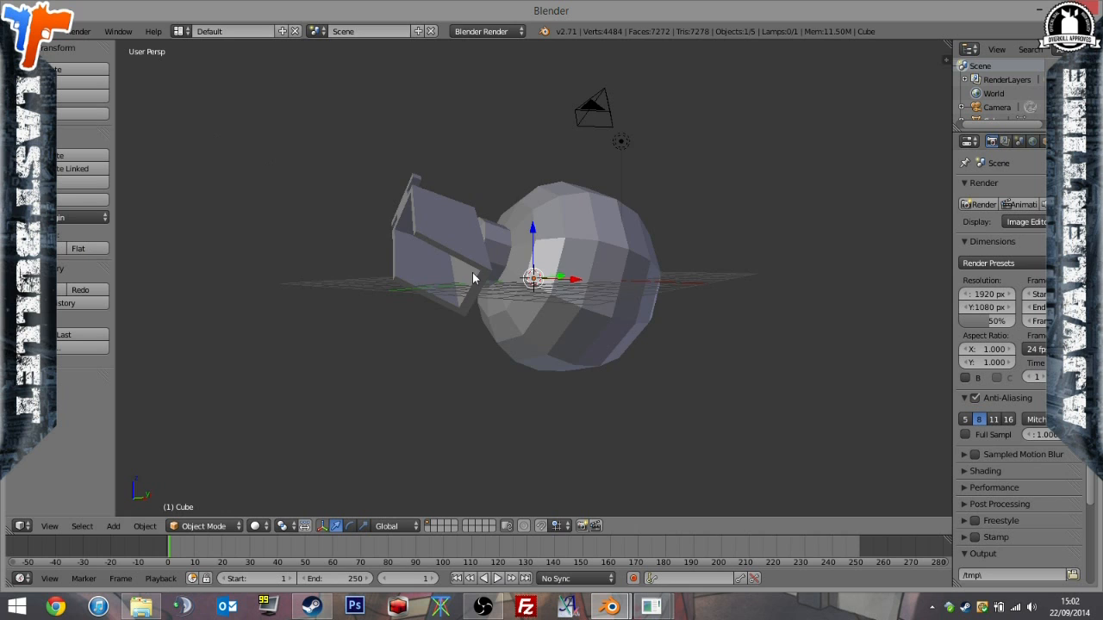
# Scale the imported Poké Ball up uniformly to roughly the size of the grenade's round body.
pyautogui.moveTo(472, 276); pyautogui.dragTo(454, 290, button='middle')
pyautogui.press('s')
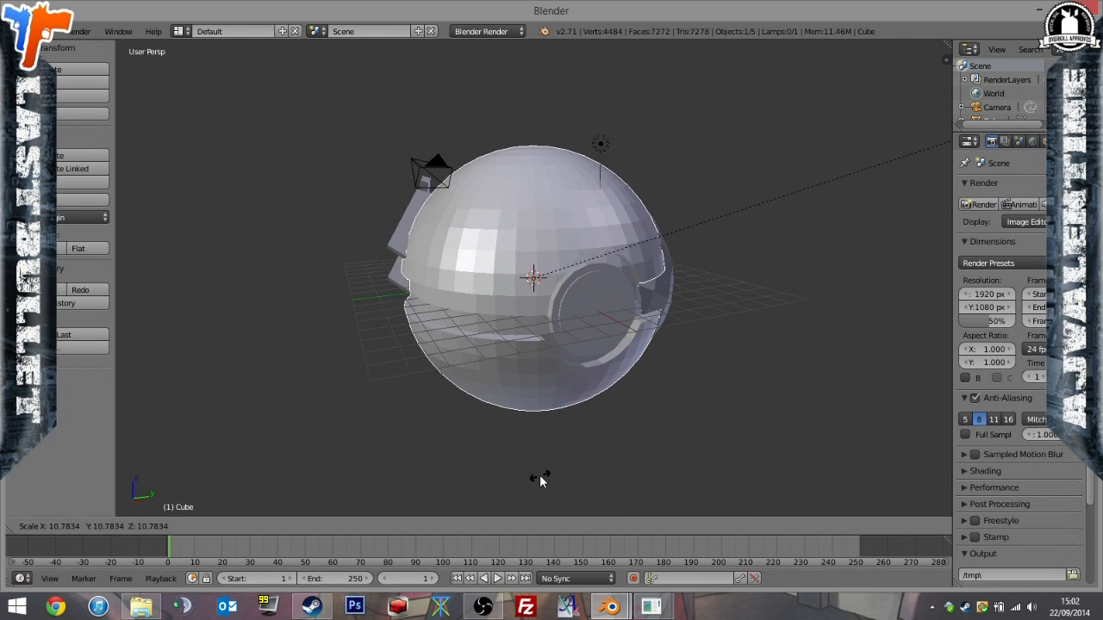
pyautogui.click(395, 155)
# Move the Poké Ball along its axes onto the grenade's round body, finishing with a shift of about 0.63 along X.
pyautogui.moveTo(395, 155); pyautogui.dragTo(533, 274, button='middle')
pyautogui.moveTo(575, 278); pyautogui.dragTo(617, 278)
pyautogui.moveTo(617, 279); pyautogui.dragTo(481, 267, button='middle')
pyautogui.moveTo(494, 310); pyautogui.dragTo(482, 307)
# Fine-tune the Poké Ball's size to match the grenade body with a uniform scale of about 0.957.
pyautogui.press('s')
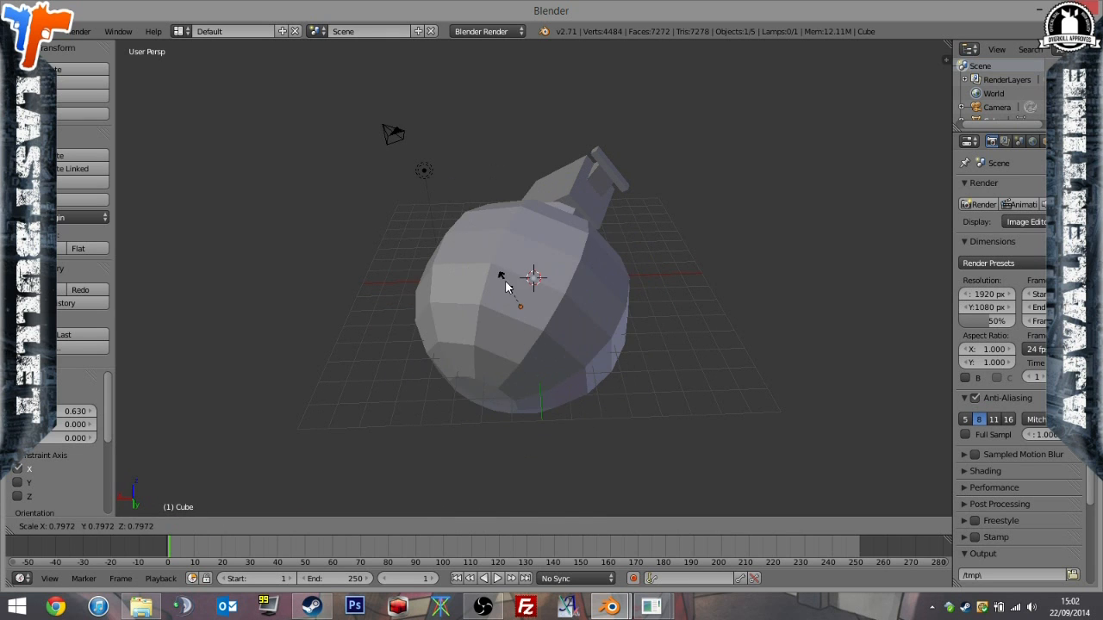
pyautogui.click(503, 282)
pyautogui.press('s')
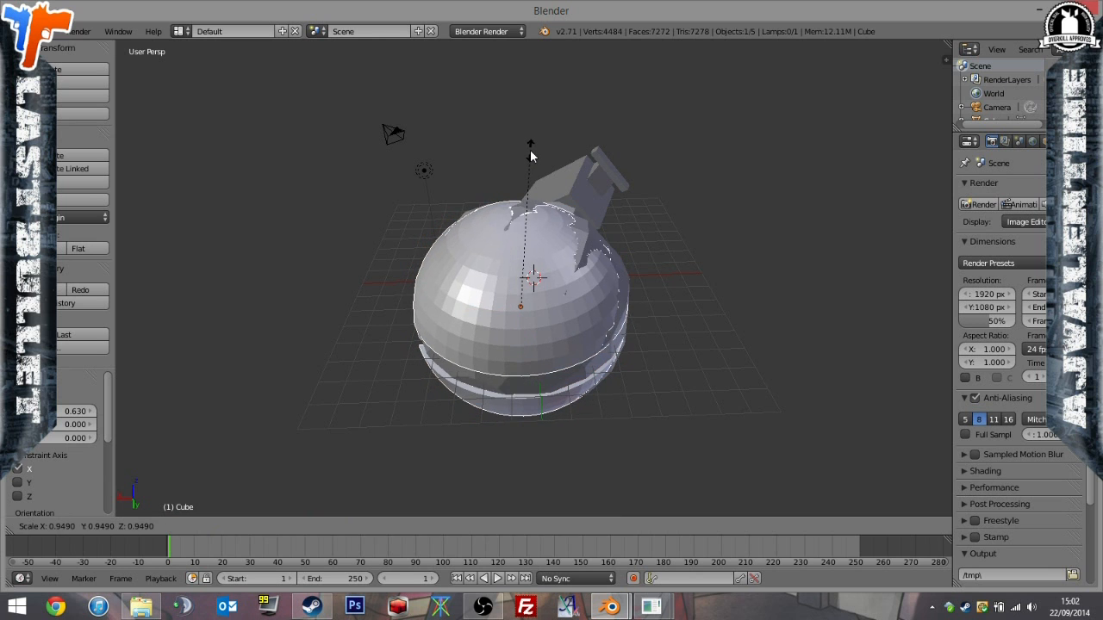
pyautogui.click(529, 160)
# Check the Poké Ball's fit against the grenade and delete the g_grenade object.
pyautogui.moveTo(529, 160); pyautogui.dragTo(427, 280, button='middle')
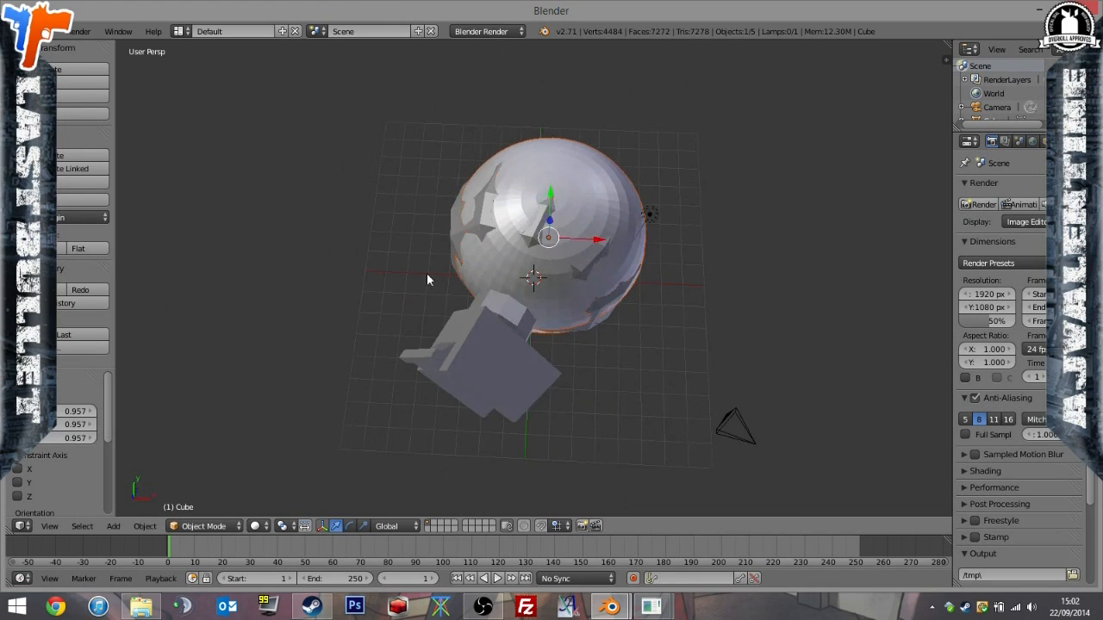
pyautogui.moveTo(639, 237); pyautogui.dragTo(536, 110, button='middle')
pyautogui.keyDown('shift'); pyautogui.rightClick(443, 242); pyautogui.keyUp('shift')
pyautogui.press('x')
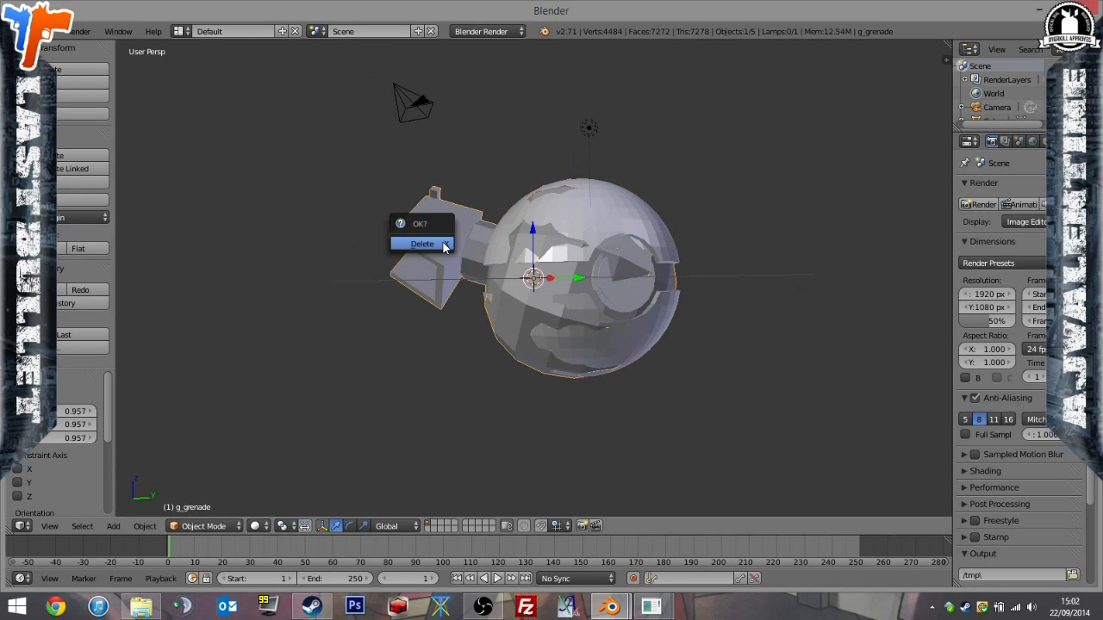
pyautogui.click(444, 245)
# Expand the Poké Ball object "default" in the scene outline and open its mesh in Edit Mode.
pyautogui.scroll(-2, 1038, 102)
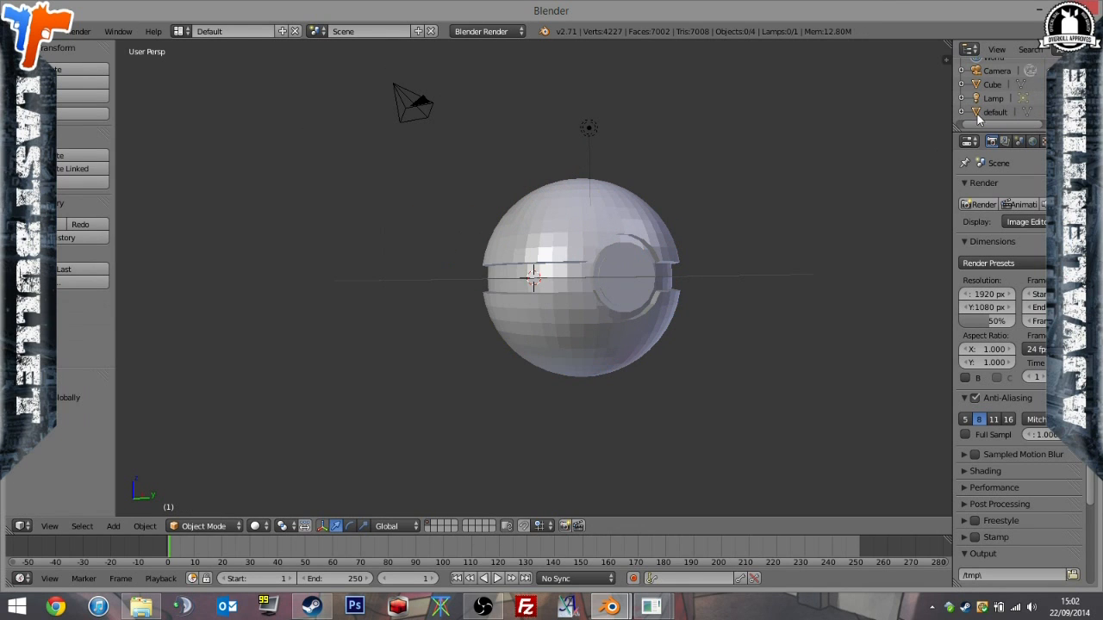
pyautogui.click(962, 113)
pyautogui.scroll(-1, 991, 116)
pyautogui.click(1002, 115)
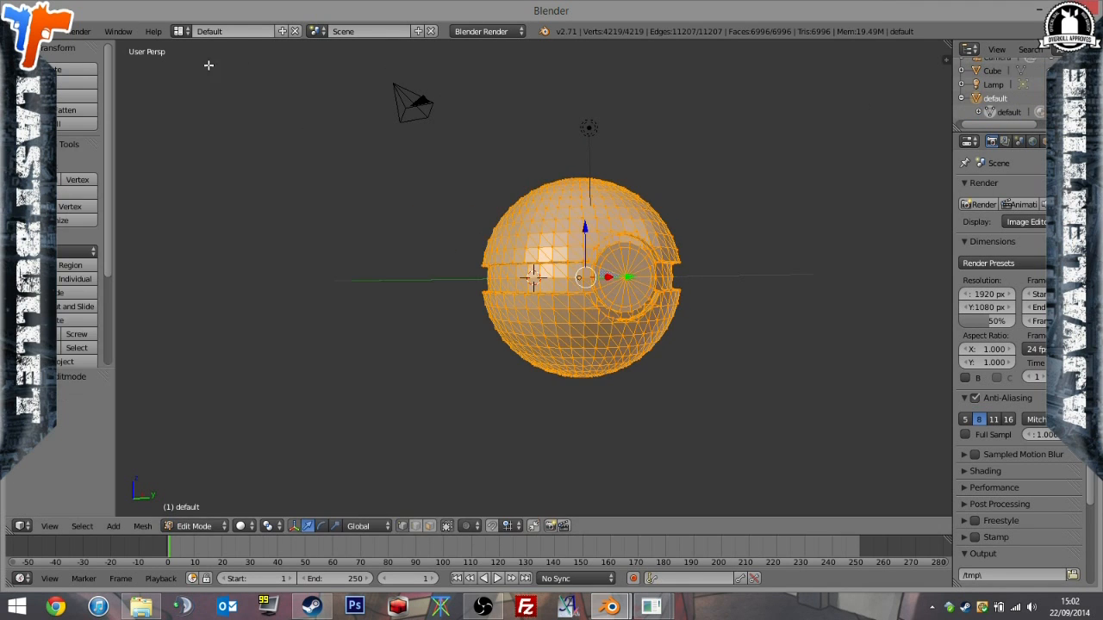
# Export the selected Poké Ball as Wavefront OBJ over poke.obj in PAYDAY Mods\PokeNades.
pyautogui.click(49, 38)
pyautogui.moveTo(130, 279)
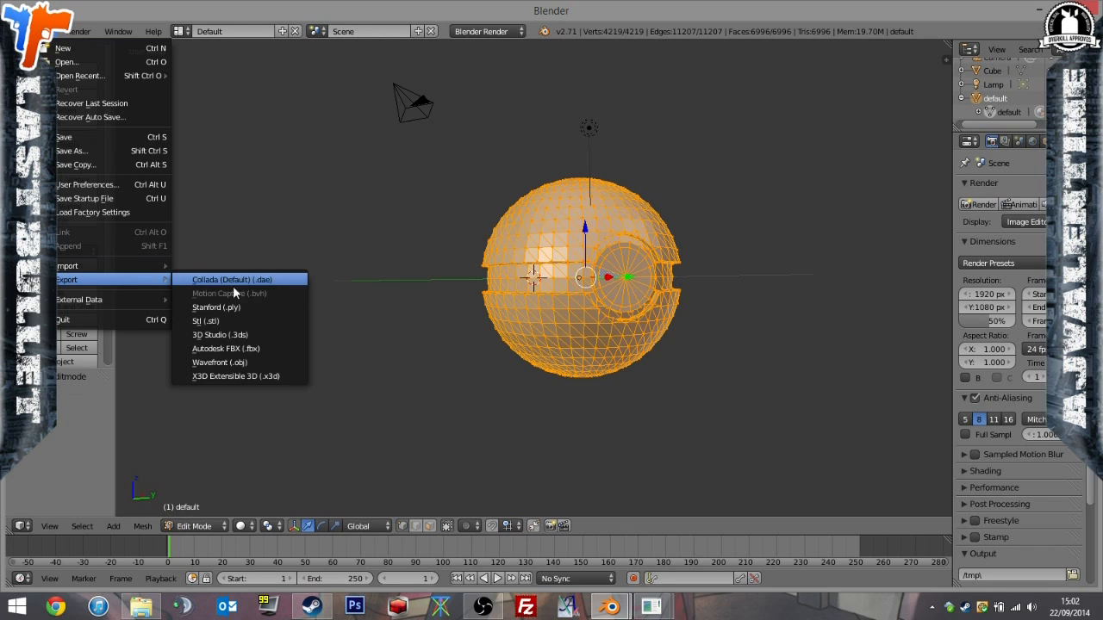
pyautogui.click(250, 362)
pyautogui.scroll(-5, 117, 337)
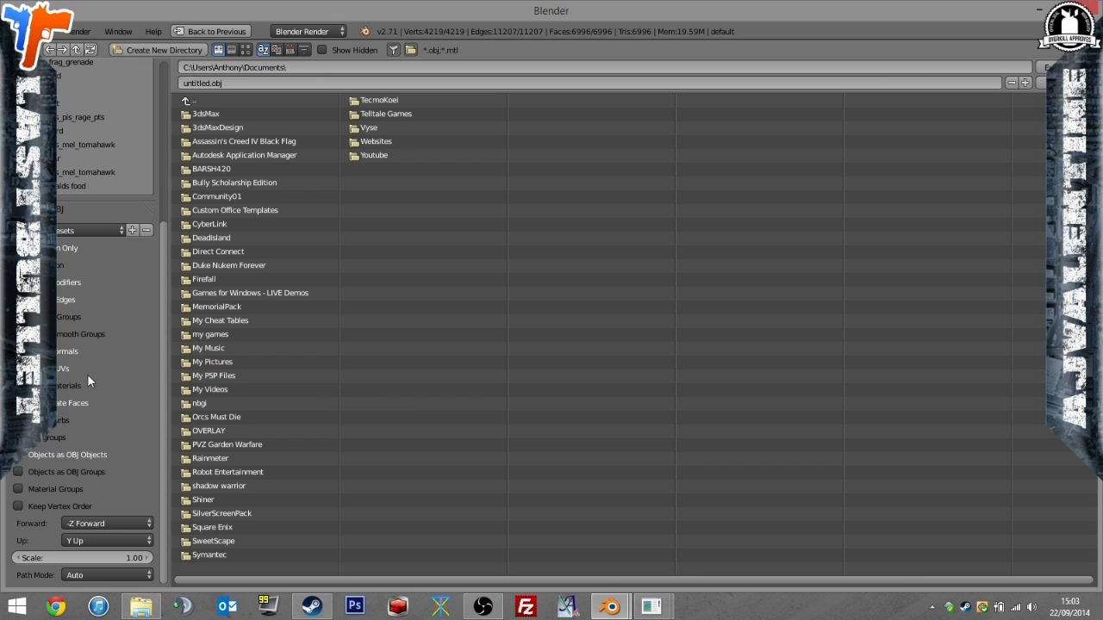
pyautogui.scroll(7, 90, 385)
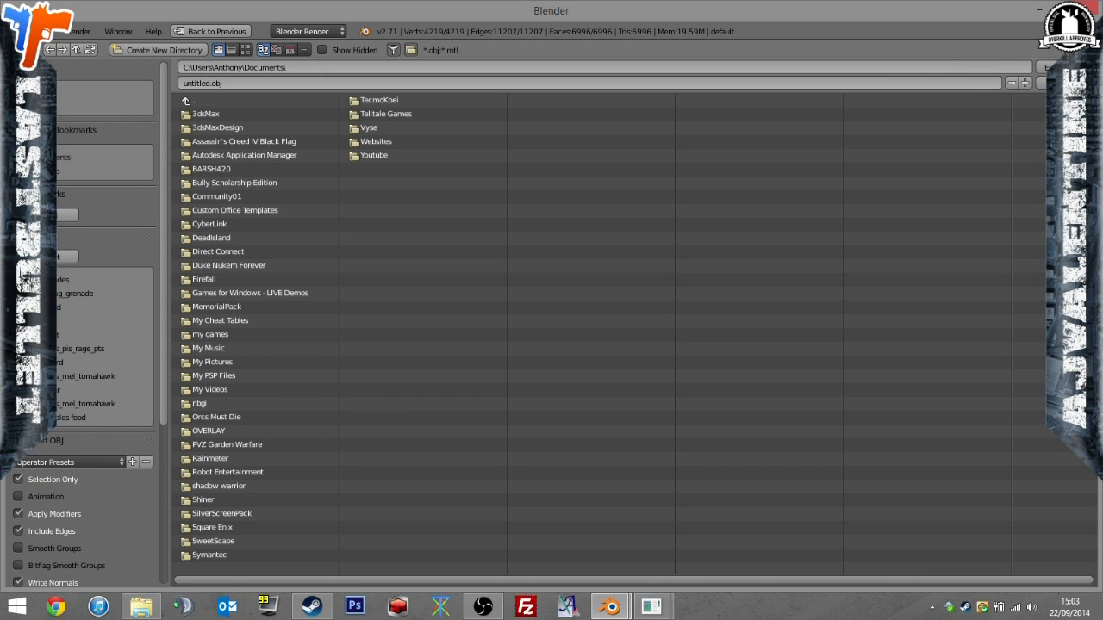
pyautogui.click(45, 171)
pyautogui.doubleClick(225, 133)
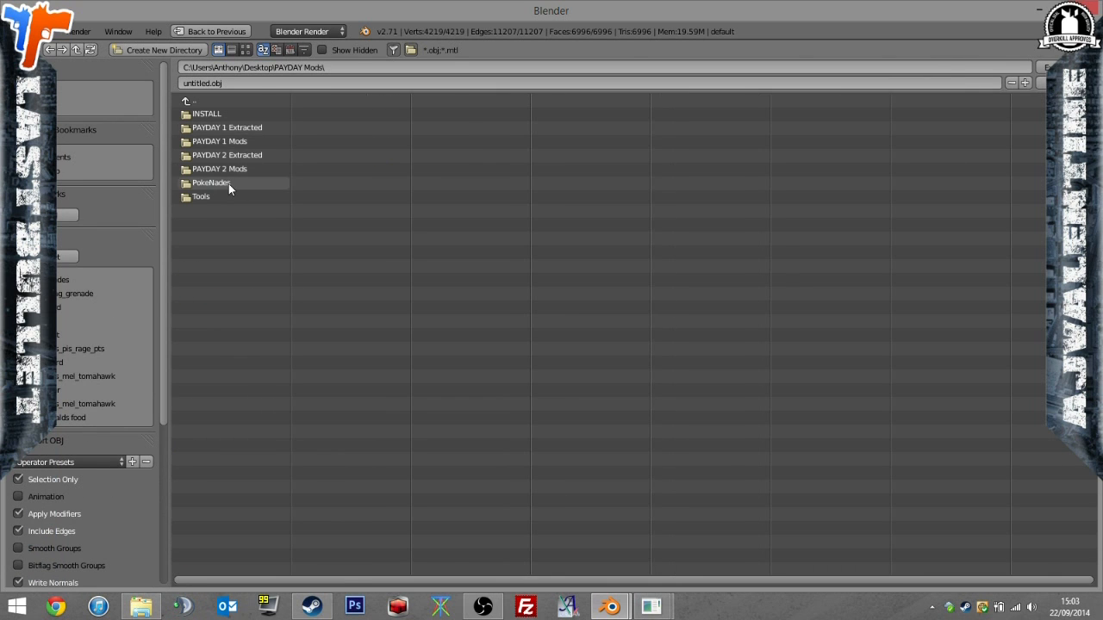
pyautogui.doubleClick(229, 183)
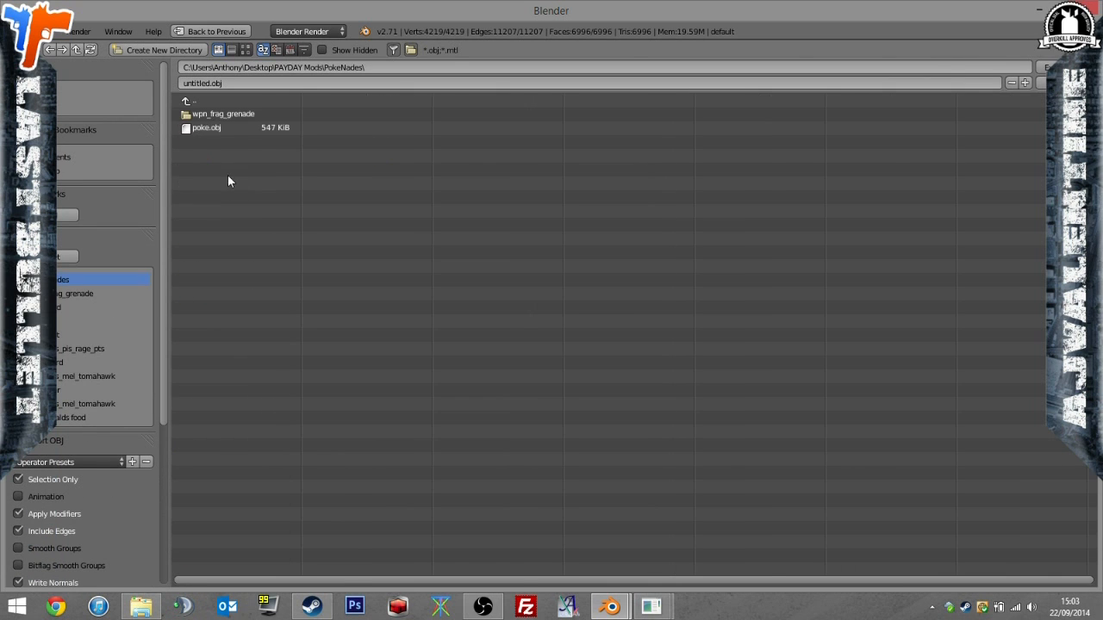
pyautogui.doubleClick(240, 127)
pyautogui.moveTo(706, 181); pyautogui.dragTo(658, 255, button='middle')
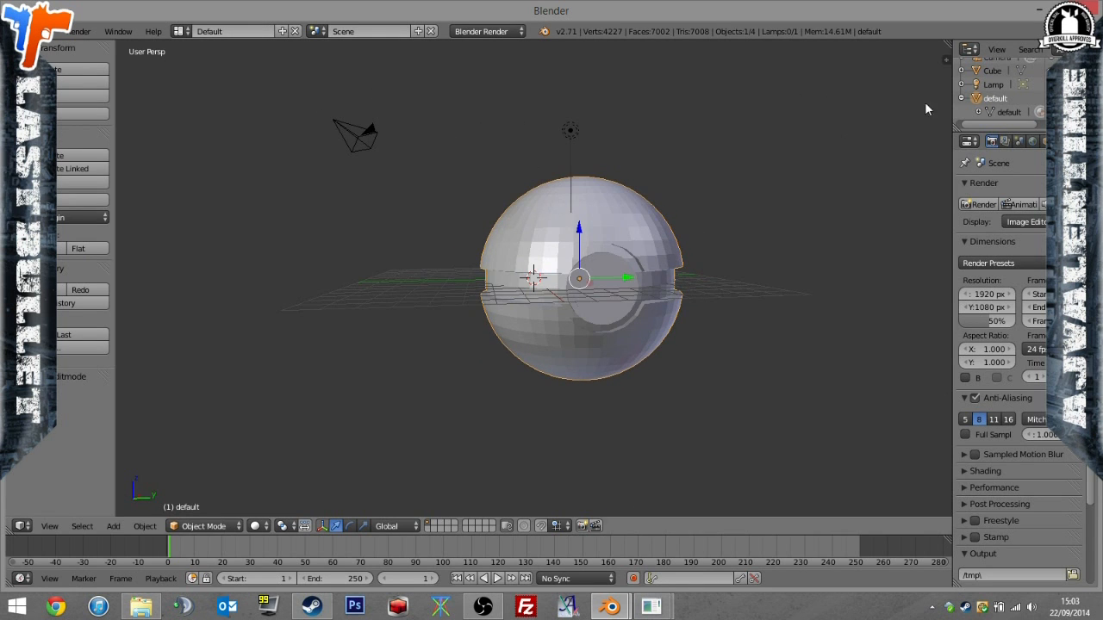
# Open wpn_frag_grenade.object from PokeNades\wpn_frag_grenade in Notepad++ and copy the graphics object name g_grenade.
pyautogui.click(140, 607)
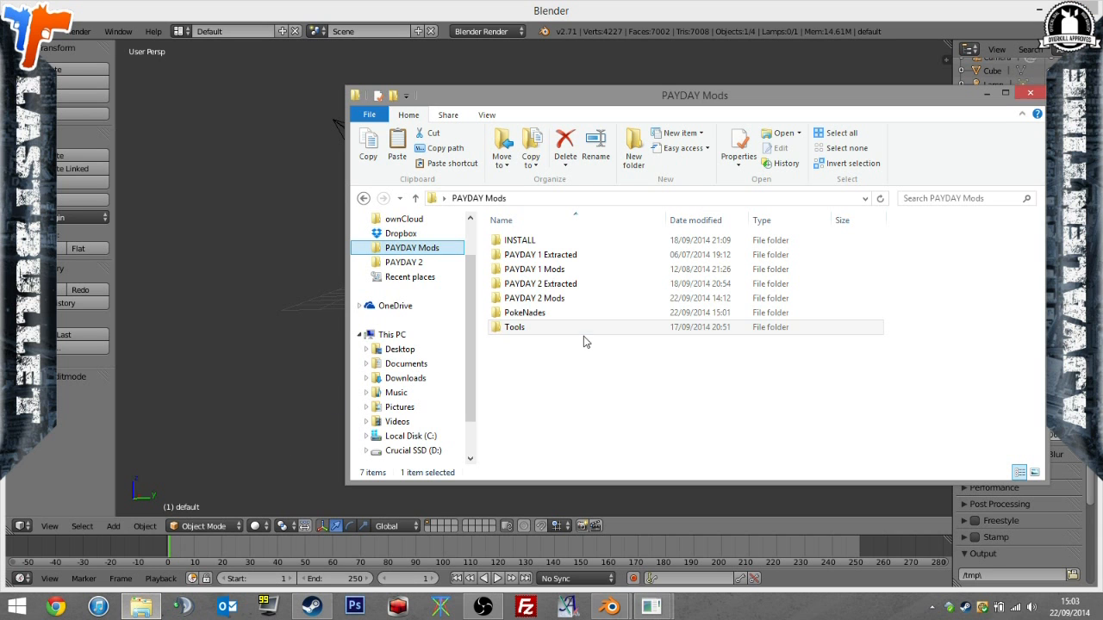
pyautogui.doubleClick(534, 313)
pyautogui.doubleClick(528, 241)
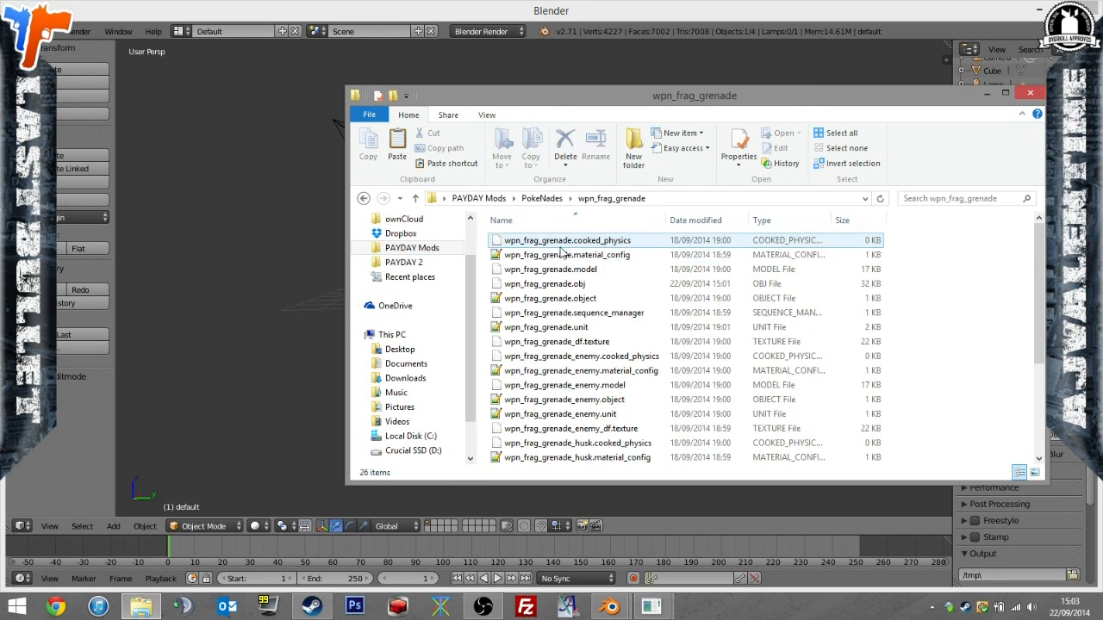
pyautogui.doubleClick(560, 297)
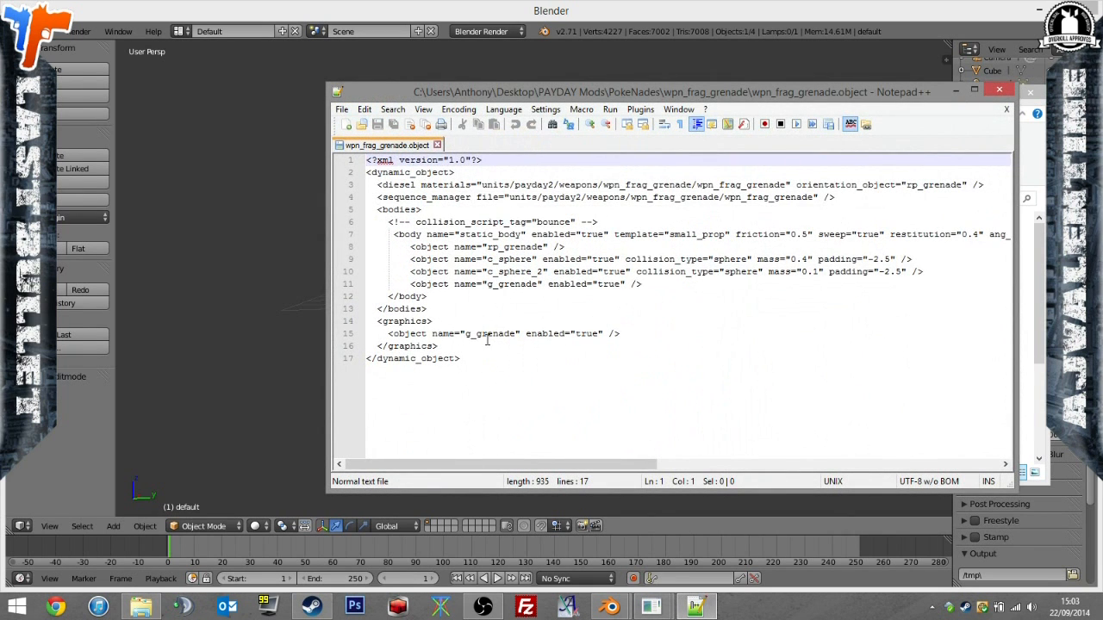
pyautogui.click(466, 334)
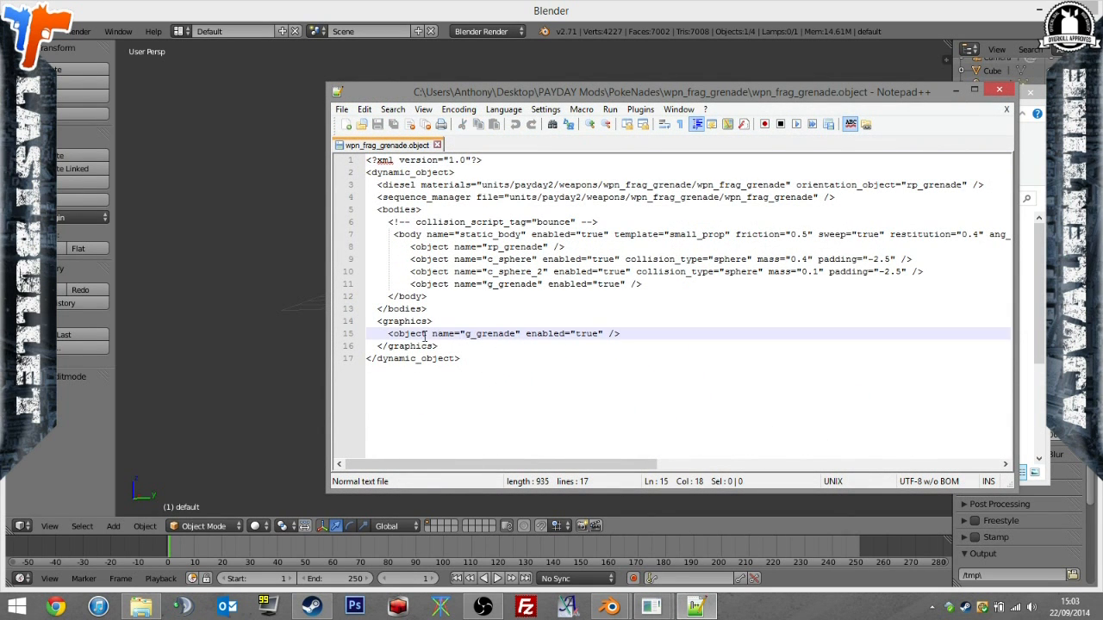
pyautogui.moveTo(516, 333); pyautogui.dragTo(466, 333)
pyautogui.hotkey('ctrl', 'c')
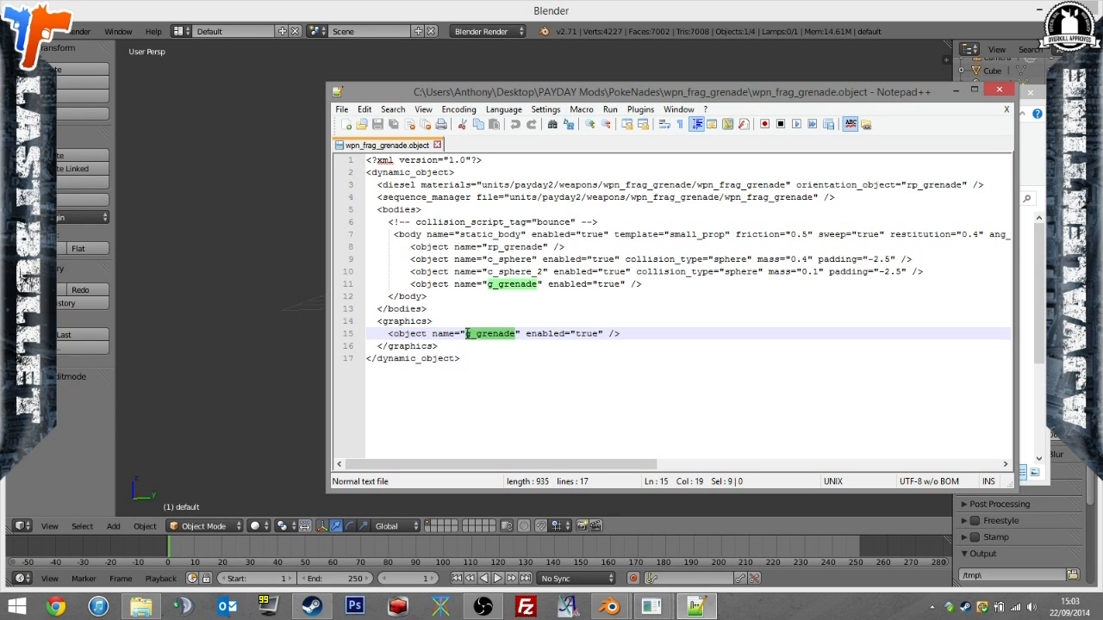
# Open poke.obj from PokeNades in Notepad++, replace the object name "default" with g_grenade, save the file and close it.
pyautogui.click(1022, 367)
pyautogui.click(487, 198)
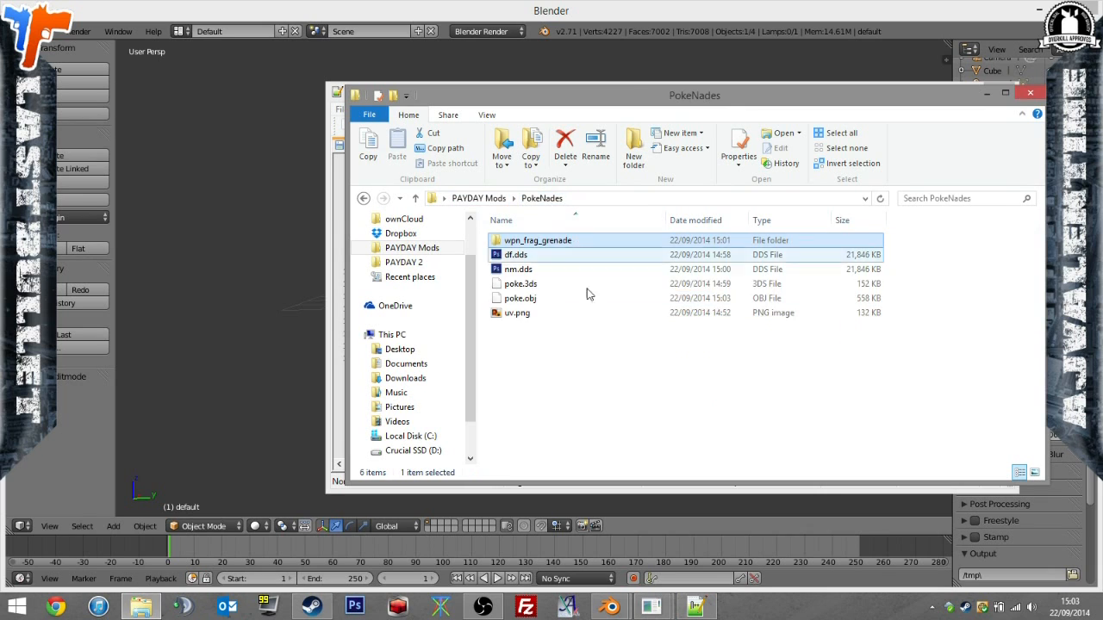
pyautogui.click(523, 298)
pyautogui.rightClick(520, 302)
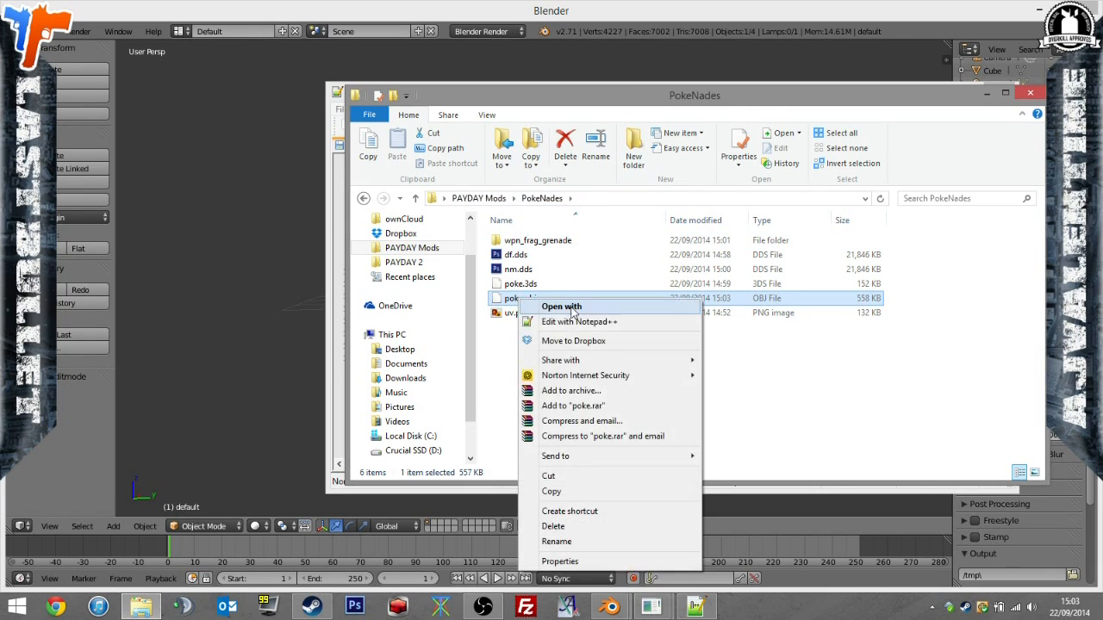
pyautogui.click(569, 321)
pyautogui.moveTo(447, 183); pyautogui.dragTo(380, 179)
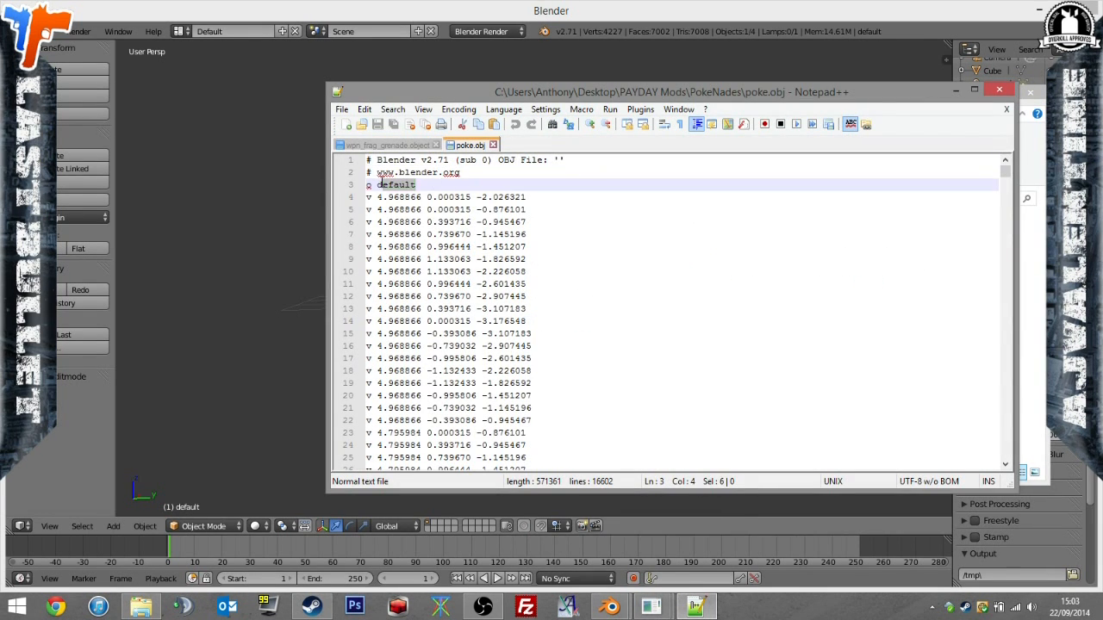
pyautogui.hotkey('ctrl', 'v')
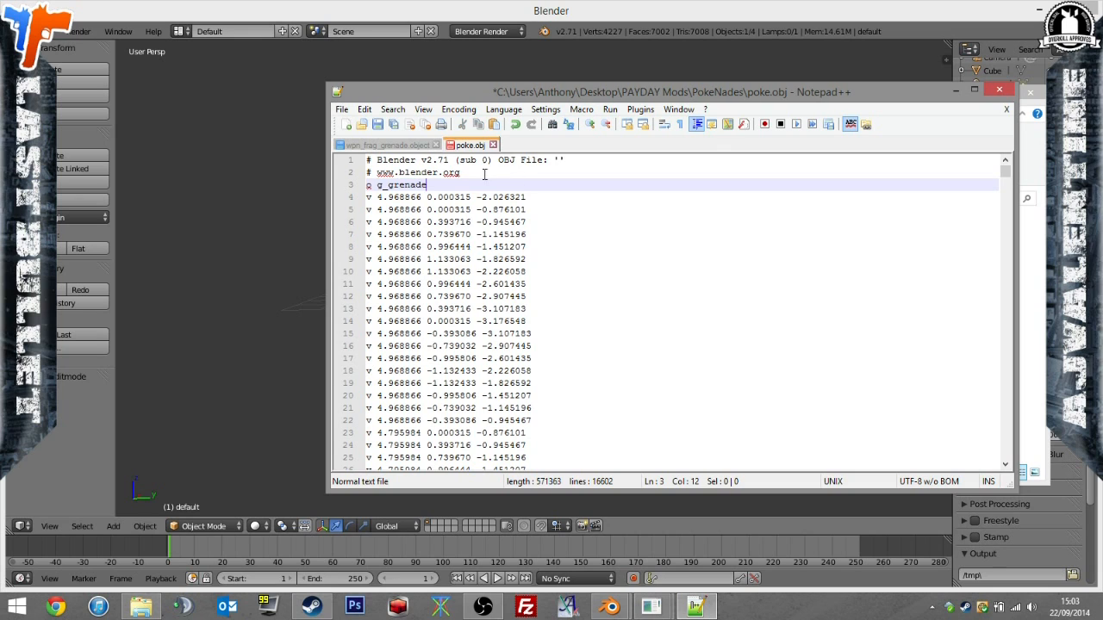
pyautogui.click(394, 126)
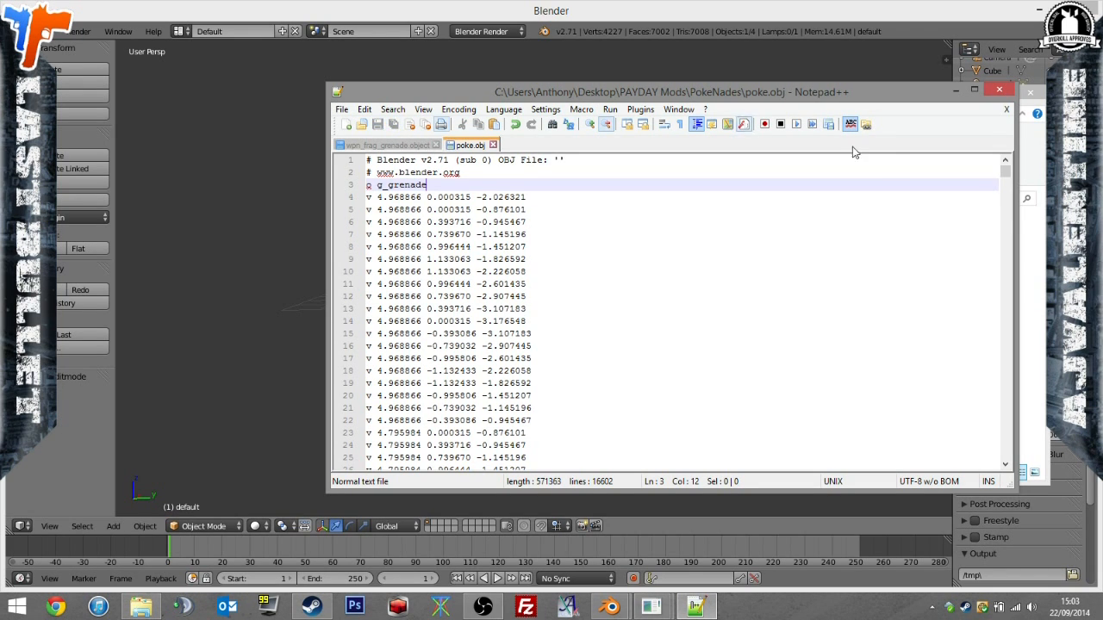
pyautogui.click(1005, 112)
pyautogui.click(704, 346)
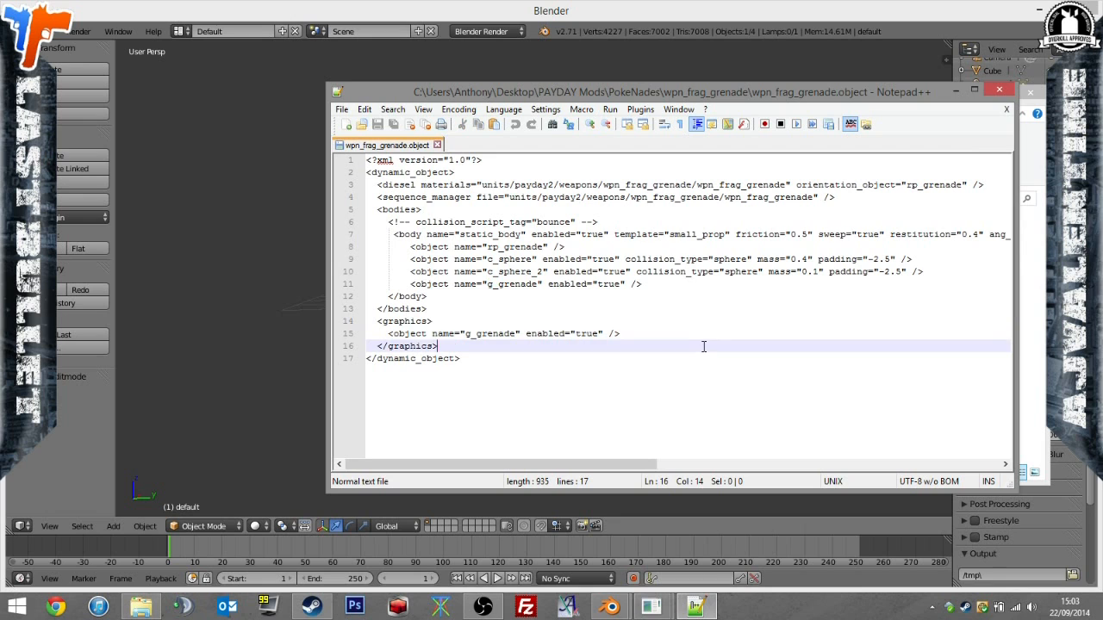
# Close wpn_frag_grenade.object, exit Notepad++ and switch to the PD2ModelParser window.
pyautogui.click(1005, 109)
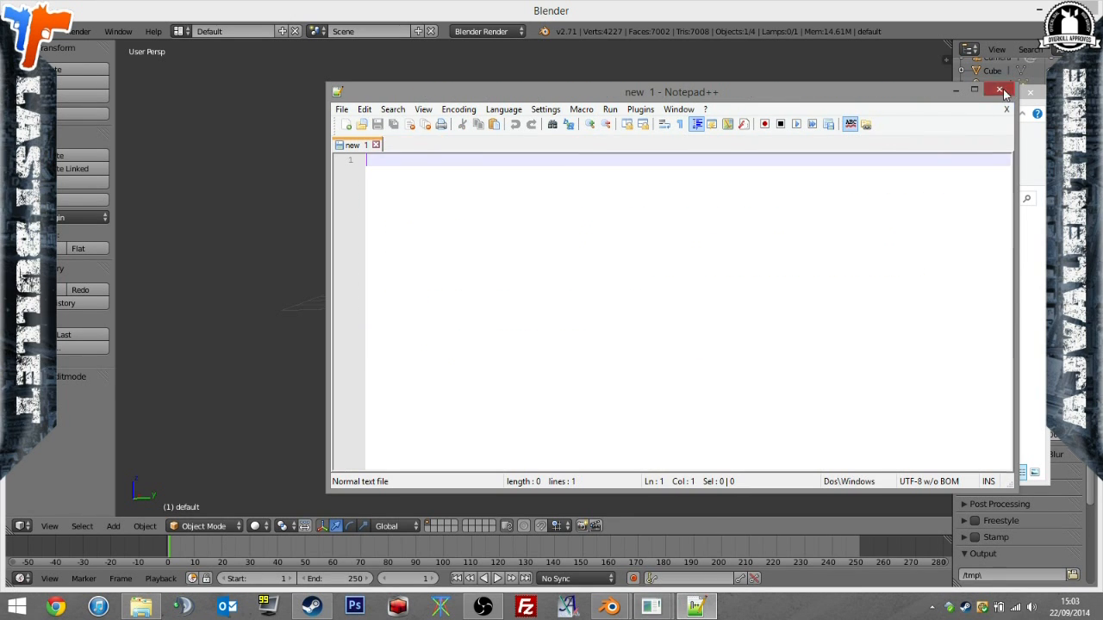
pyautogui.click(998, 89)
pyautogui.moveTo(668, 611)
pyautogui.click(709, 538)
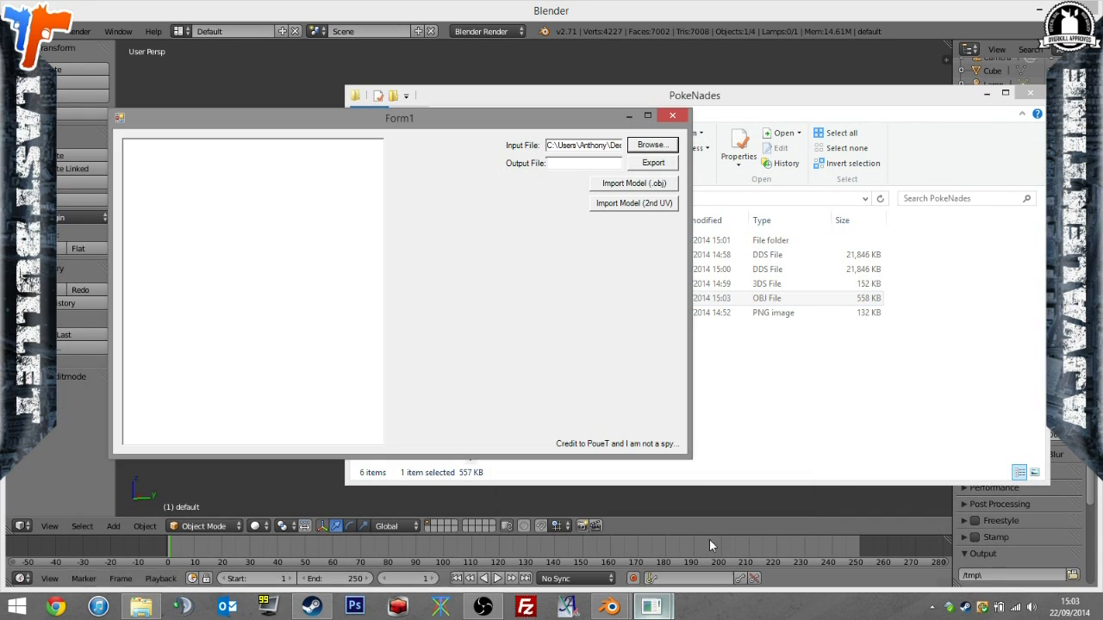
# Import poke.obj from PAYDAY Mods\PokeNades into the loaded grenade model and dismiss the import message.
pyautogui.click(631, 181)
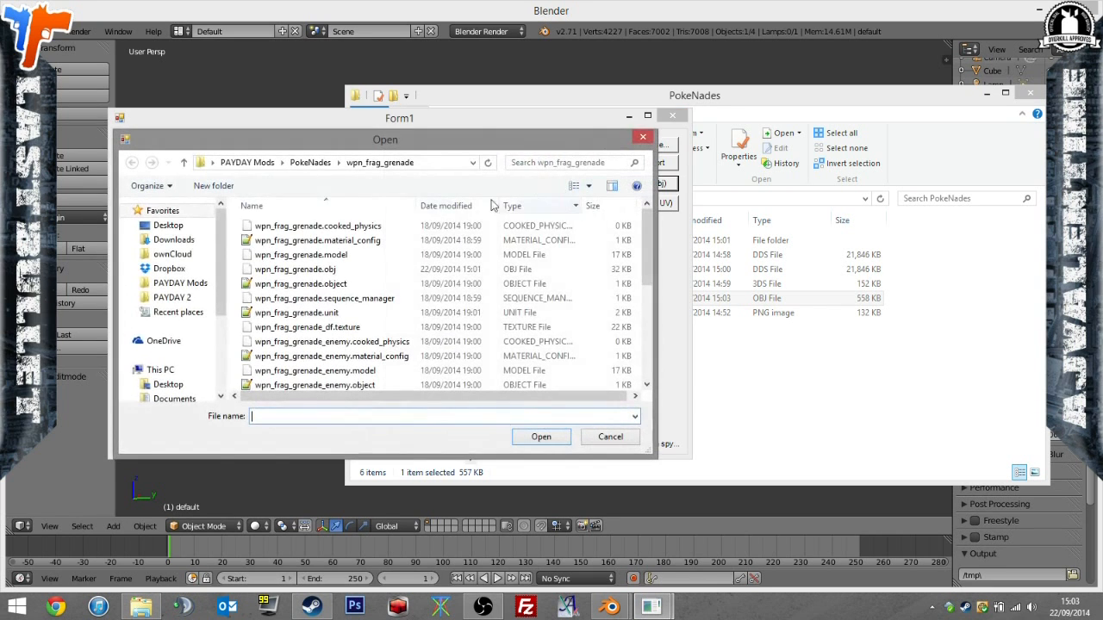
pyautogui.click(181, 283)
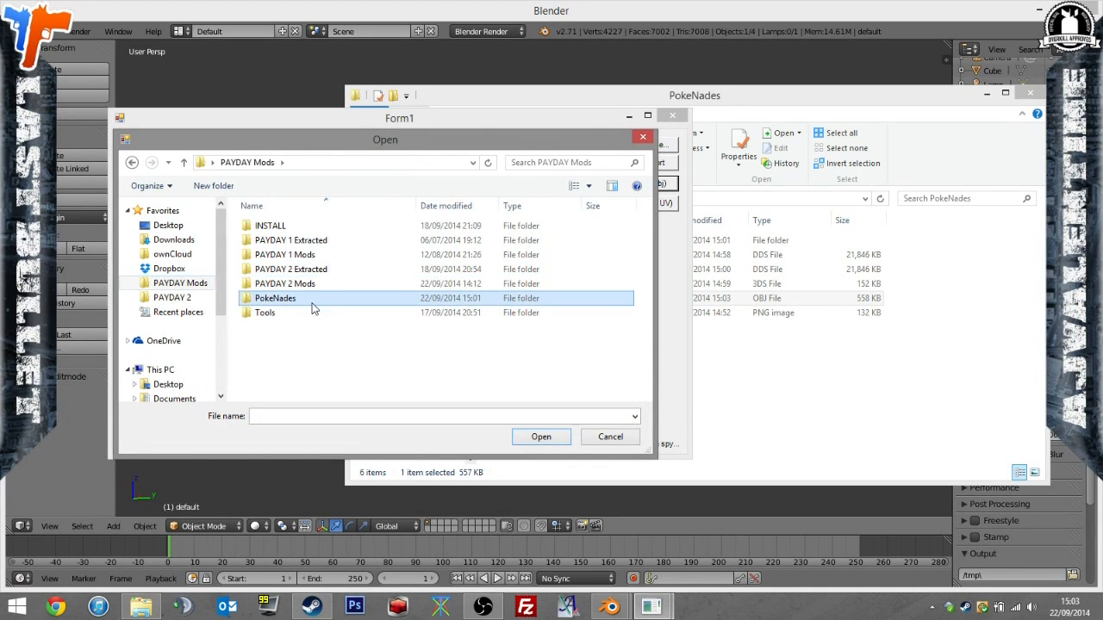
pyautogui.doubleClick(301, 298)
pyautogui.doubleClick(635, 233)
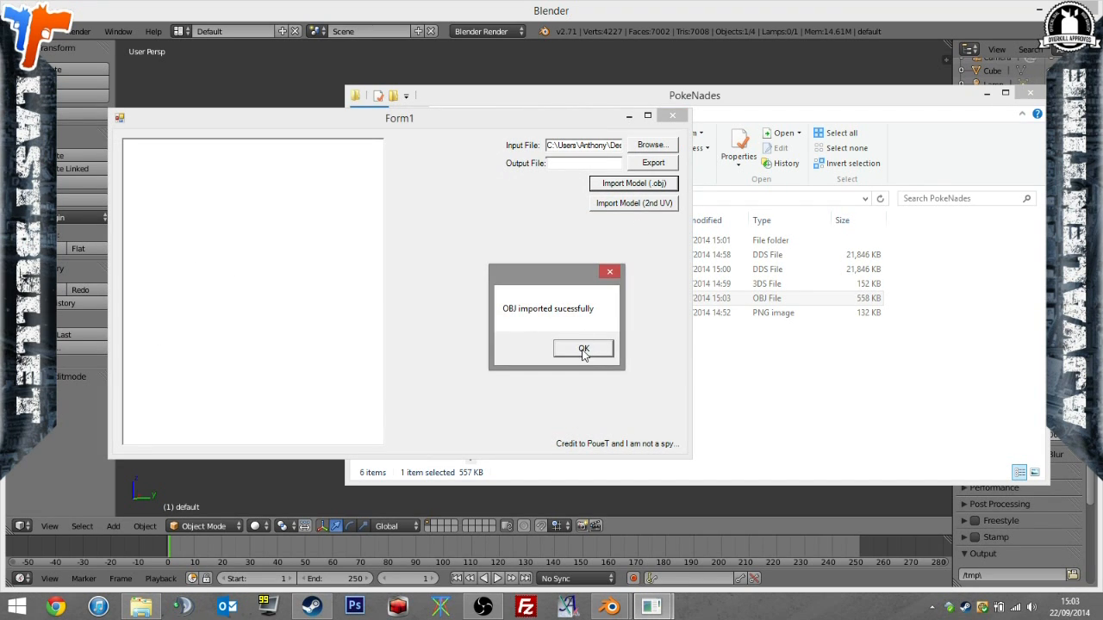
pyautogui.click(583, 349)
# Export the combined model with the output file name grenade.model and dismiss the message.
pyautogui.click(591, 168)
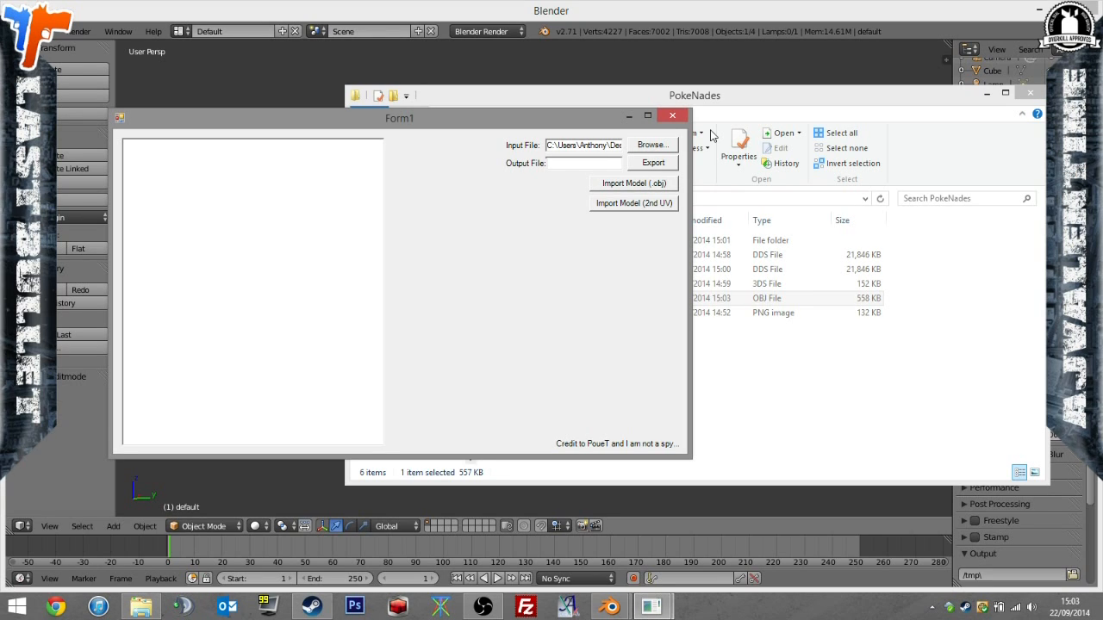
pyautogui.write('grende.model')
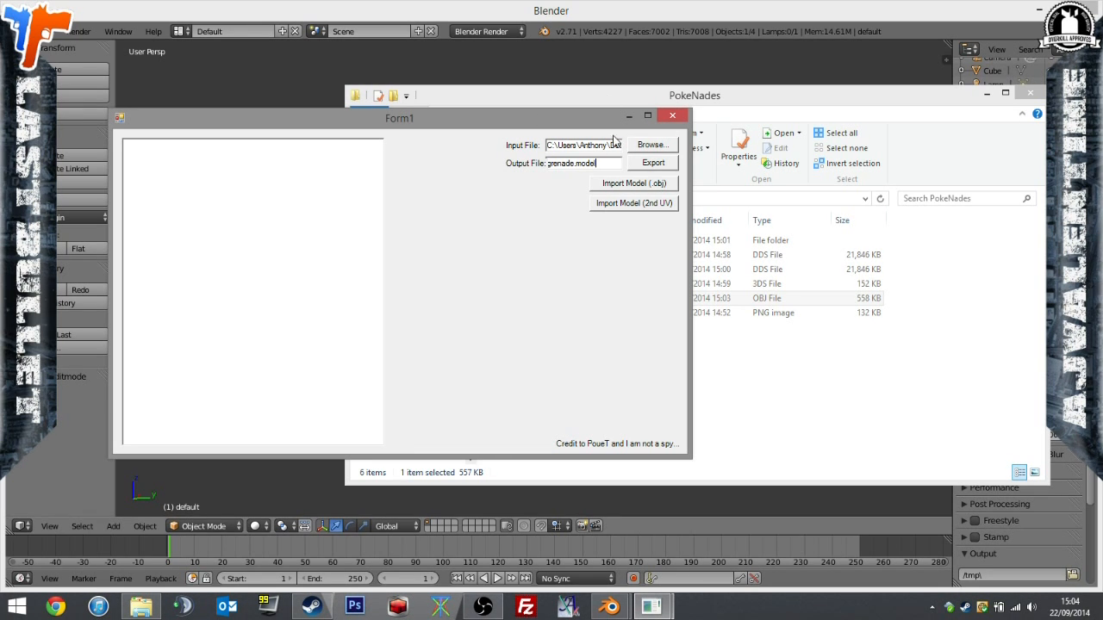
pyautogui.click(654, 162)
pyautogui.click(589, 348)
# Move the exported grenade.model from Tools\Model Tool_testingVer into the PokeNades folder.
pyautogui.click(819, 387)
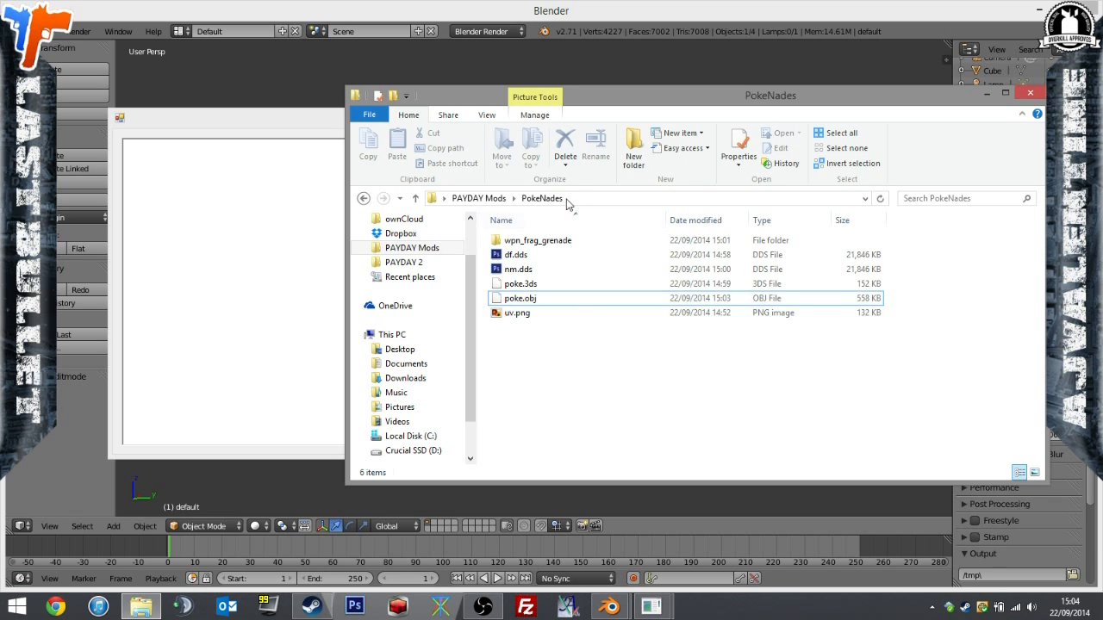
pyautogui.click(414, 248)
pyautogui.click(517, 327)
pyautogui.doubleClick(519, 327)
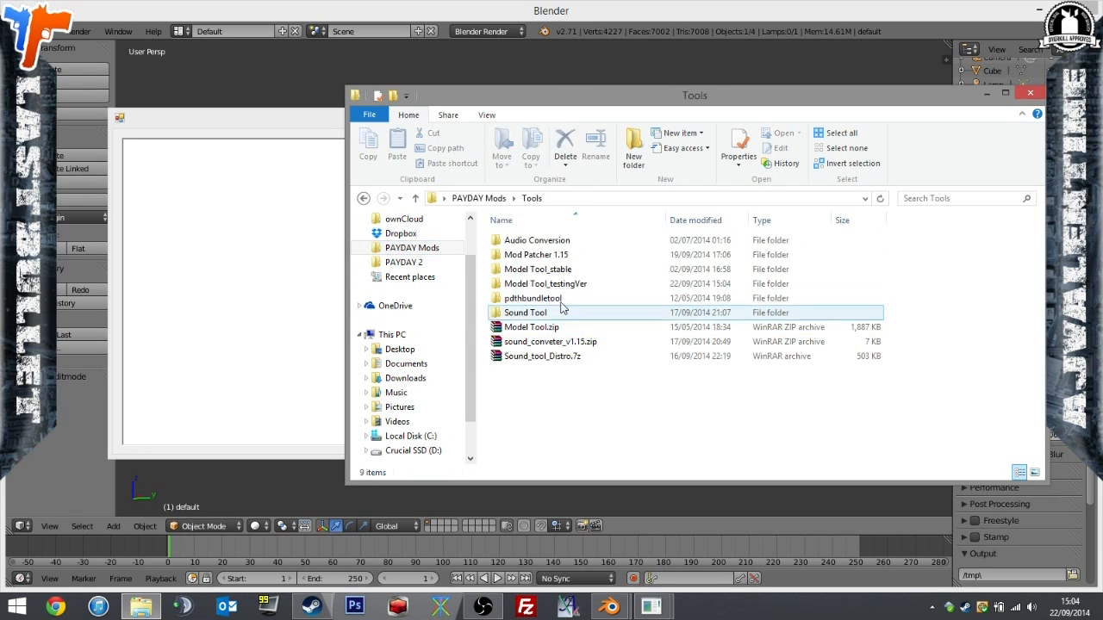
pyautogui.doubleClick(560, 284)
pyautogui.click(556, 241)
pyautogui.click(427, 251)
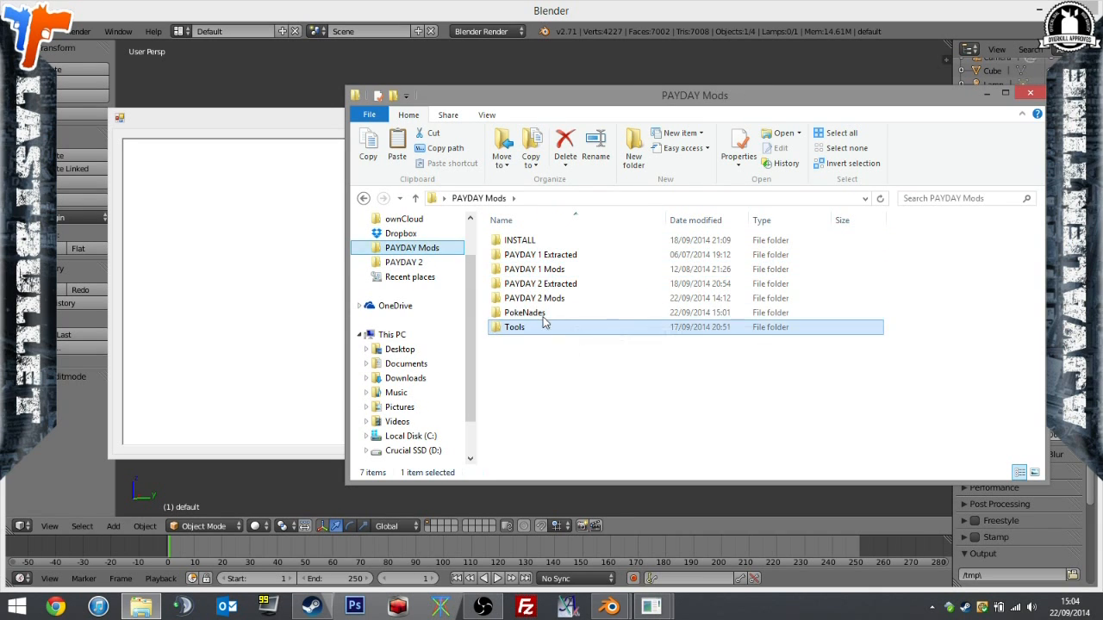
pyautogui.doubleClick(539, 311)
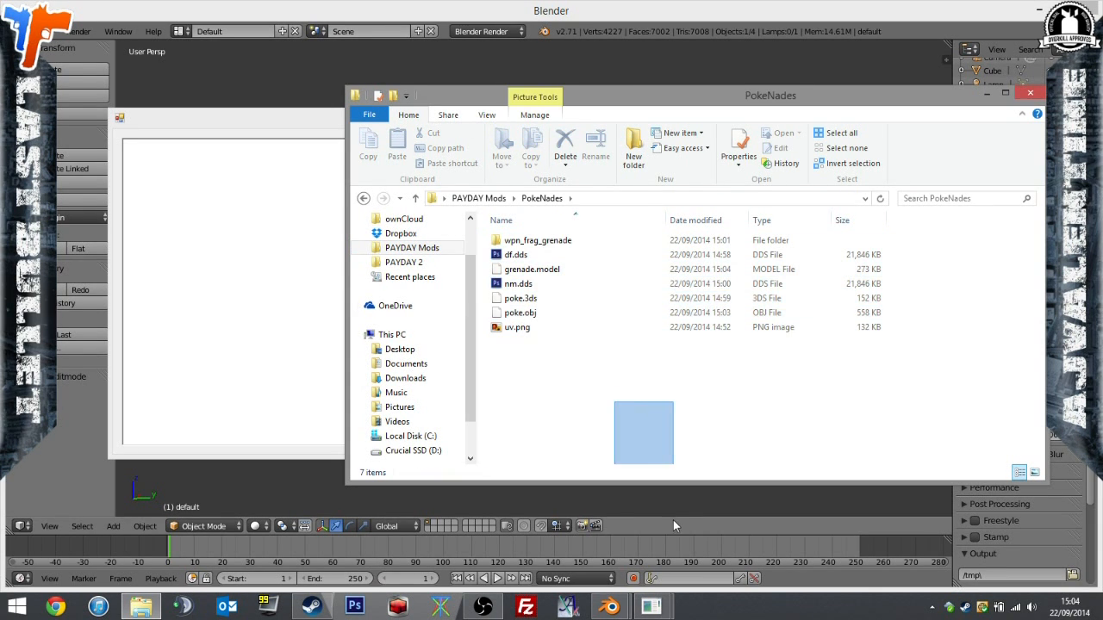
# Move weapon_grenade.bnk from PAYDAY 2 Mods into the PokeNades folder.
pyautogui.click(429, 250)
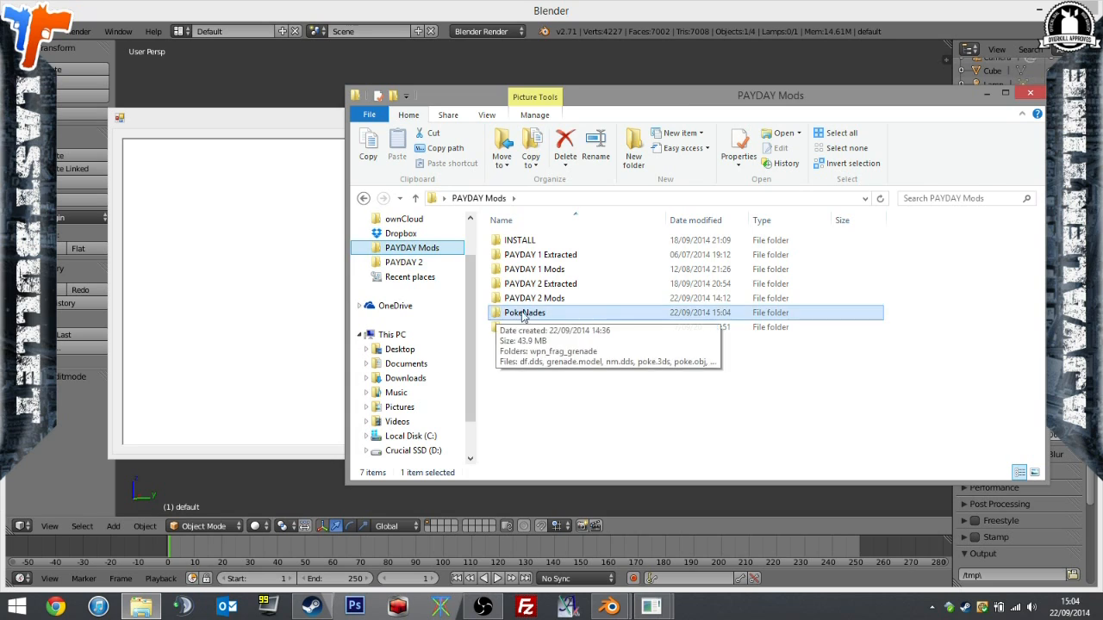
pyautogui.doubleClick(534, 298)
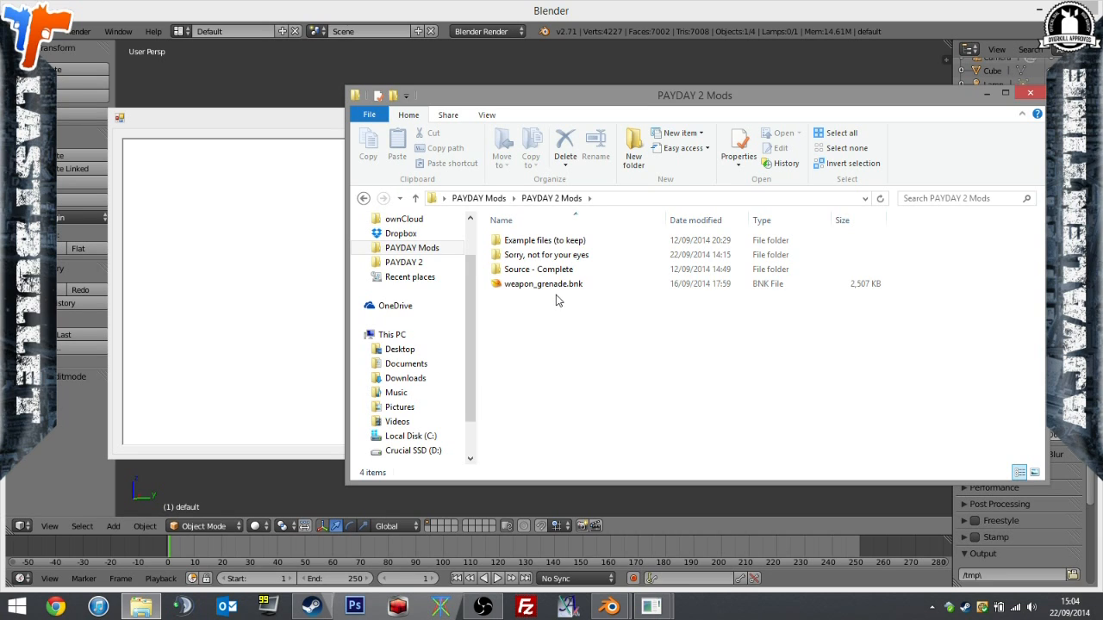
pyautogui.click(559, 289)
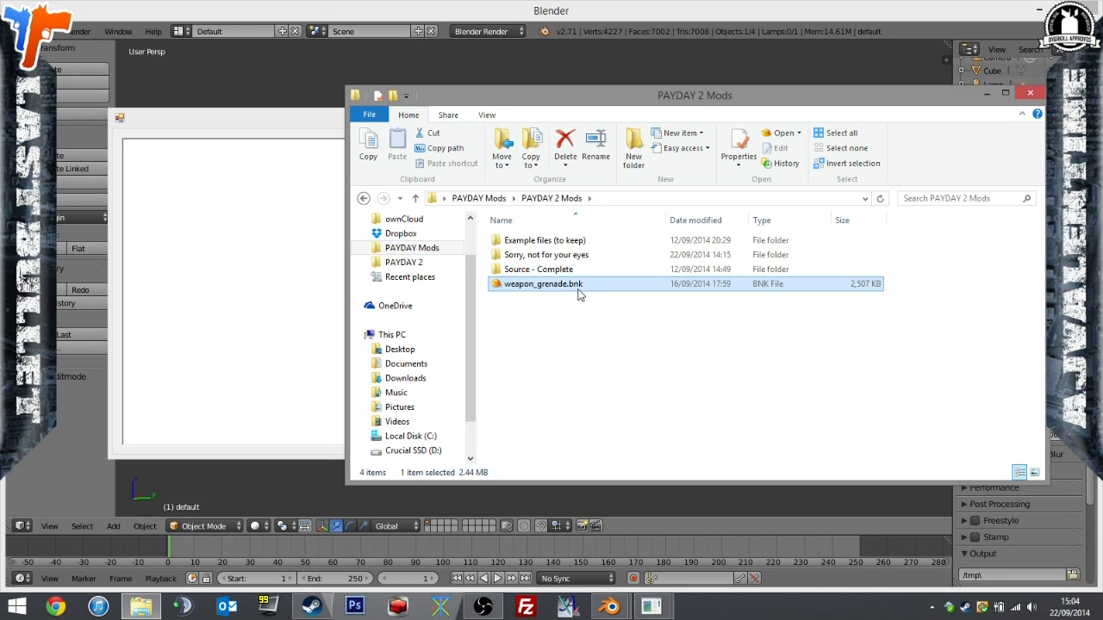
pyautogui.hotkey('ctrl', 'c')
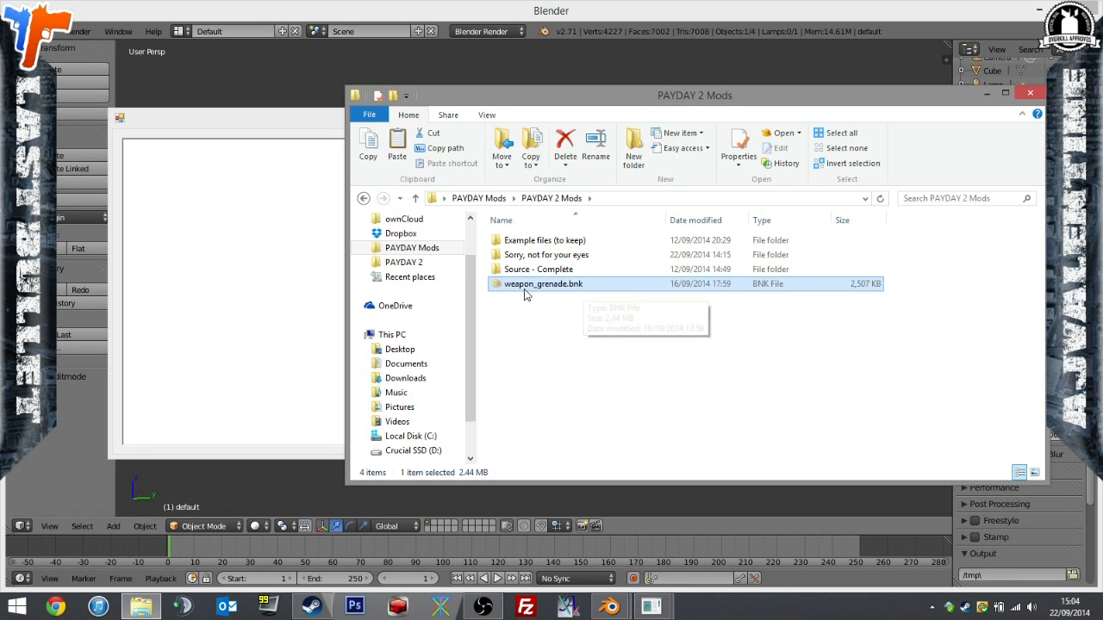
pyautogui.click(412, 248)
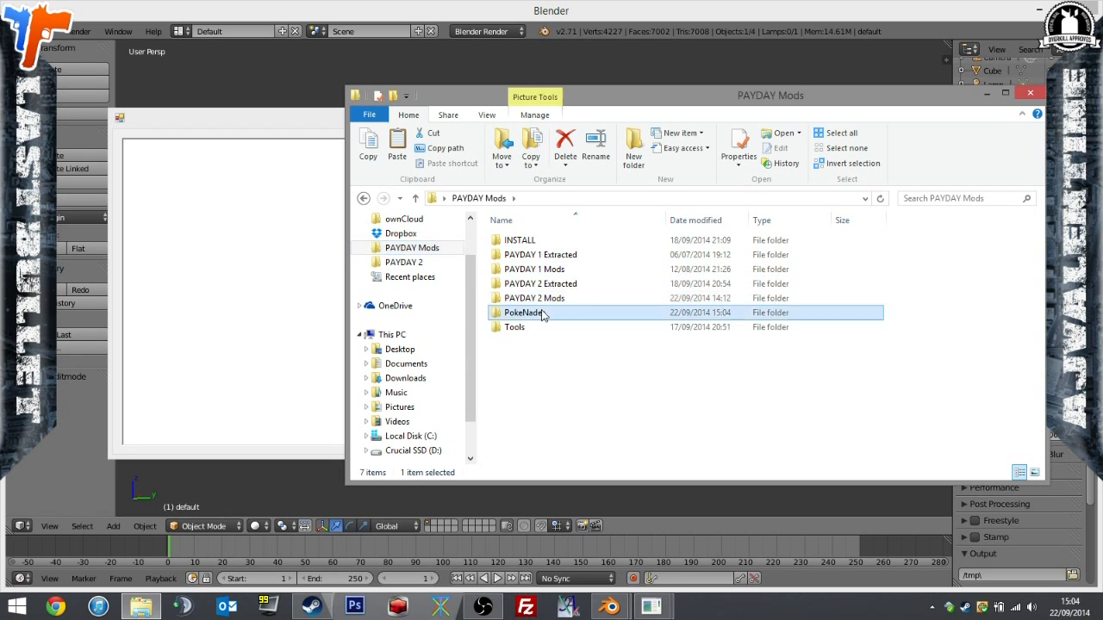
pyautogui.doubleClick(526, 313)
pyautogui.hotkey('ctrl', 'v')
pyautogui.moveTo(623, 394); pyautogui.dragTo(645, 382)
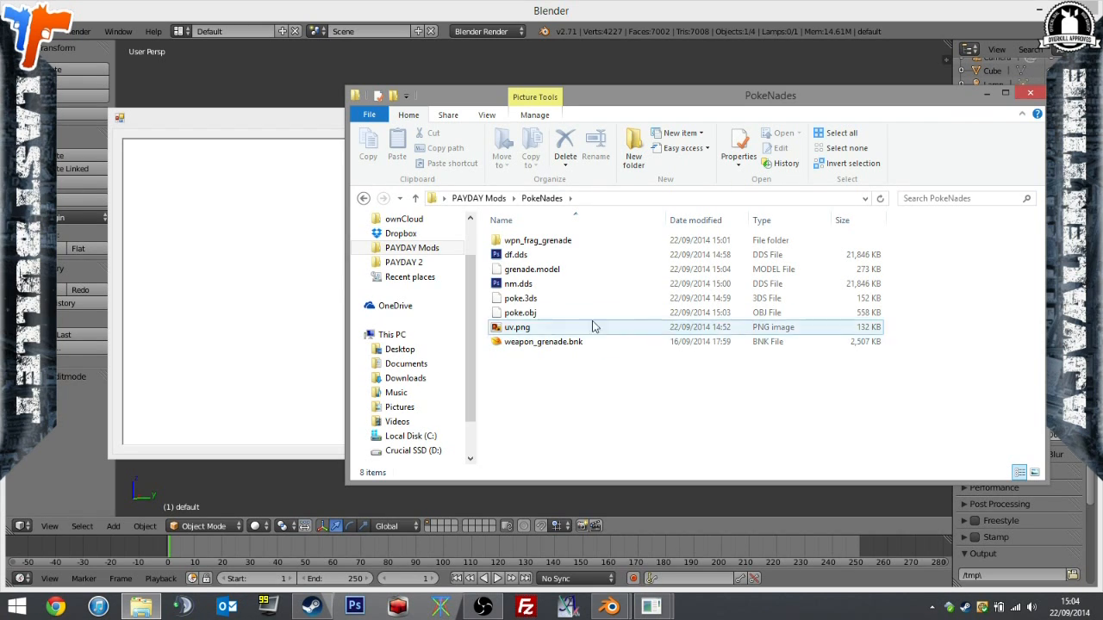
pyautogui.click(545, 342)
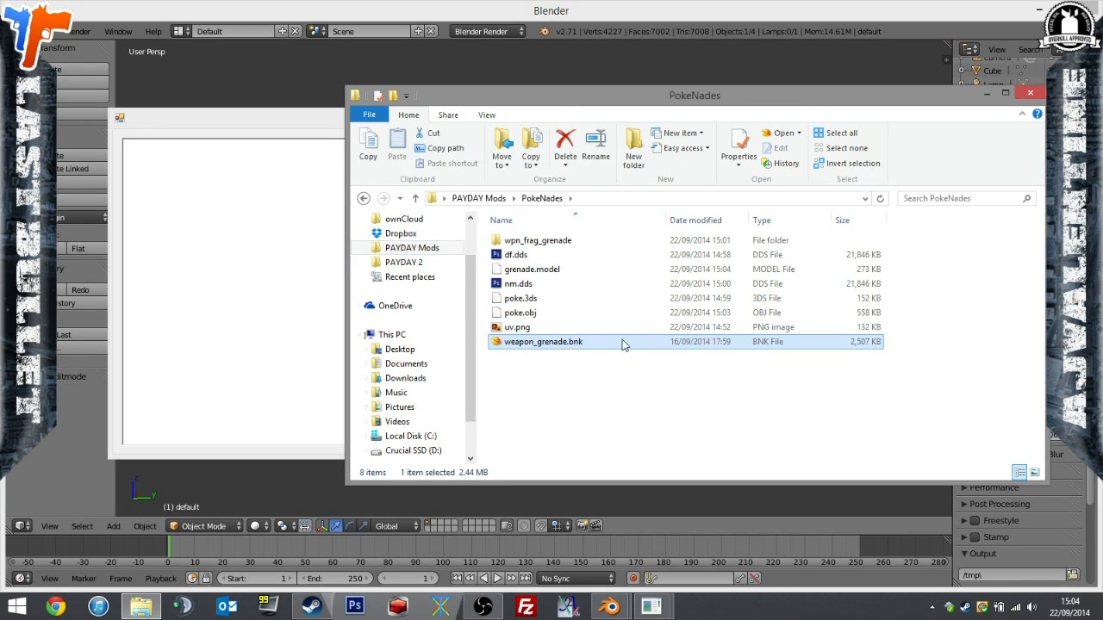
# Copy script.txt from PAYDAY 2 Mods\Example files (to keep) into PokeNades and open the copy in Notepad++.
pyautogui.click(423, 248)
pyautogui.doubleClick(524, 297)
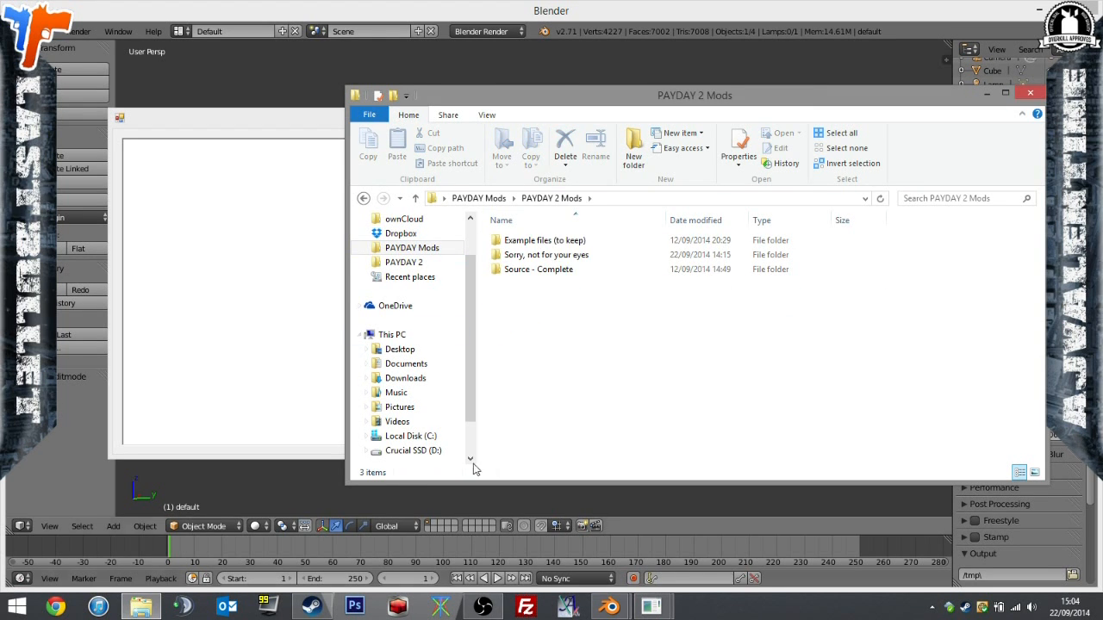
pyautogui.doubleClick(534, 241)
pyautogui.click(568, 315)
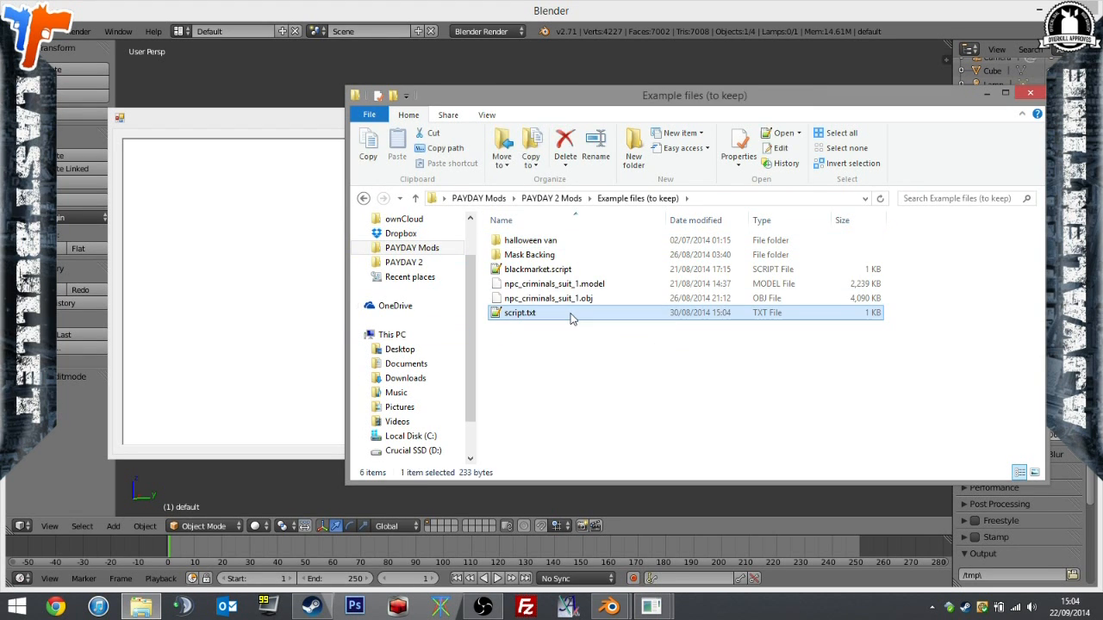
pyautogui.click(412, 248)
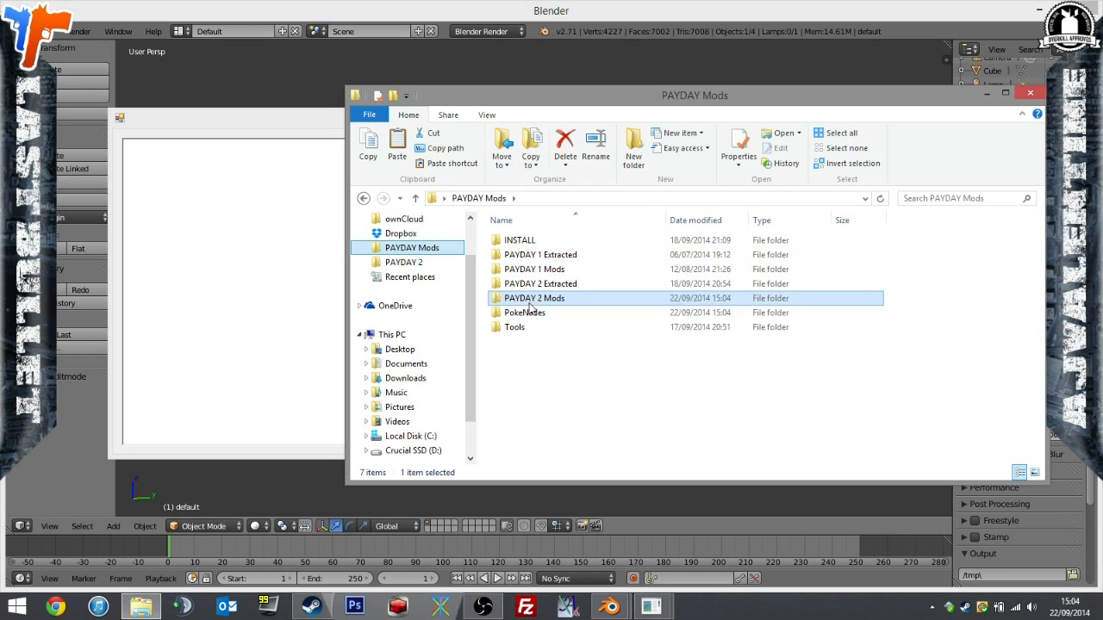
pyautogui.doubleClick(529, 311)
pyautogui.click(540, 327)
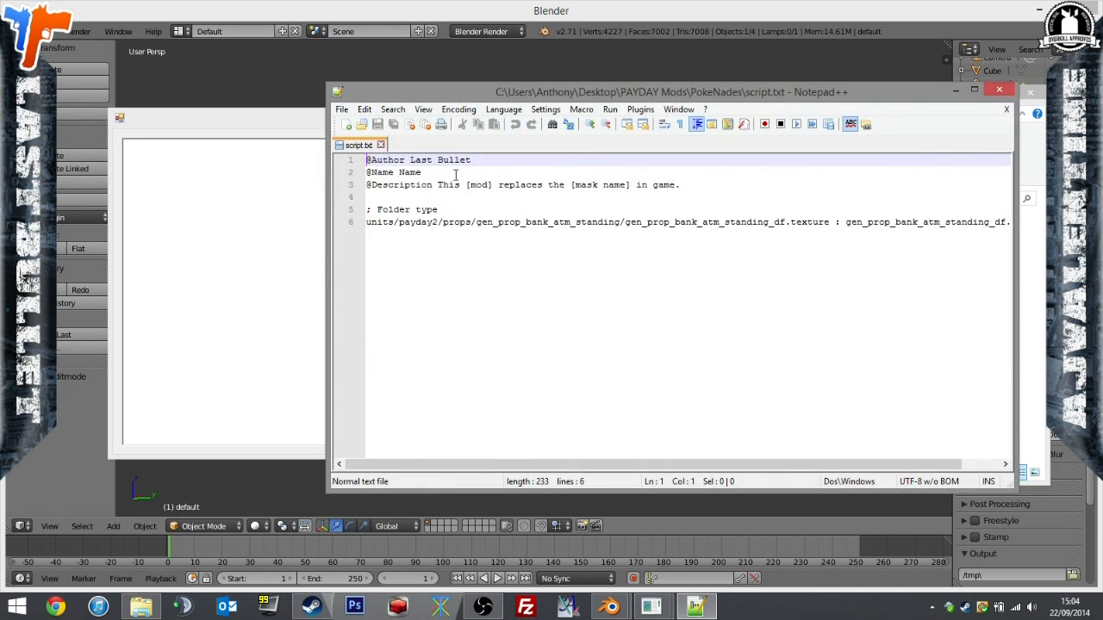
pyautogui.doubleClick(405, 172)
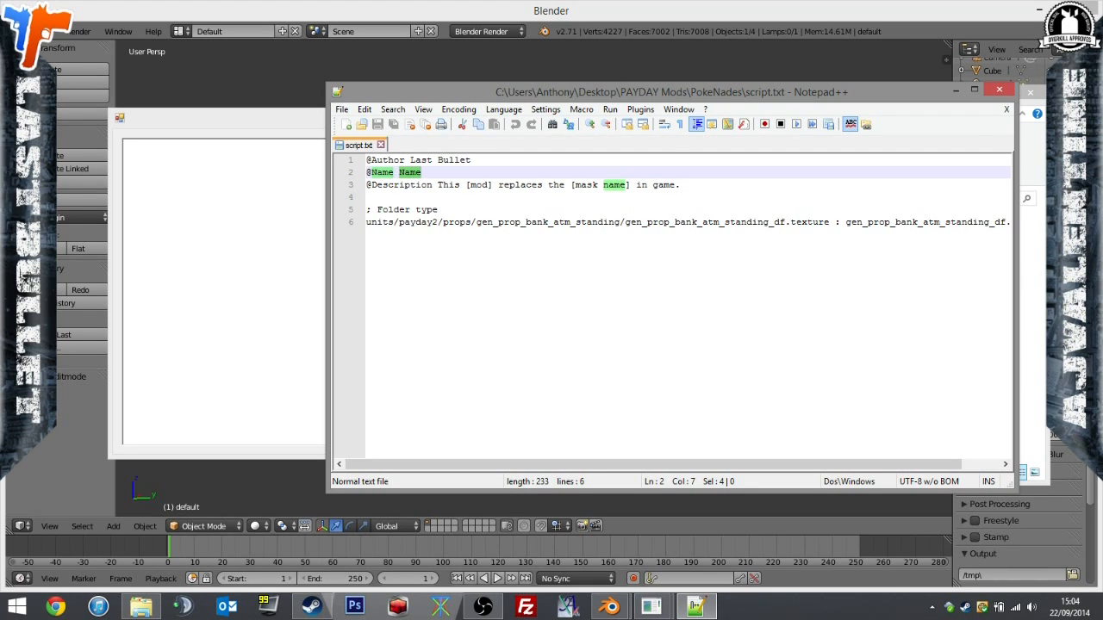
pyautogui.write('PokeNades')
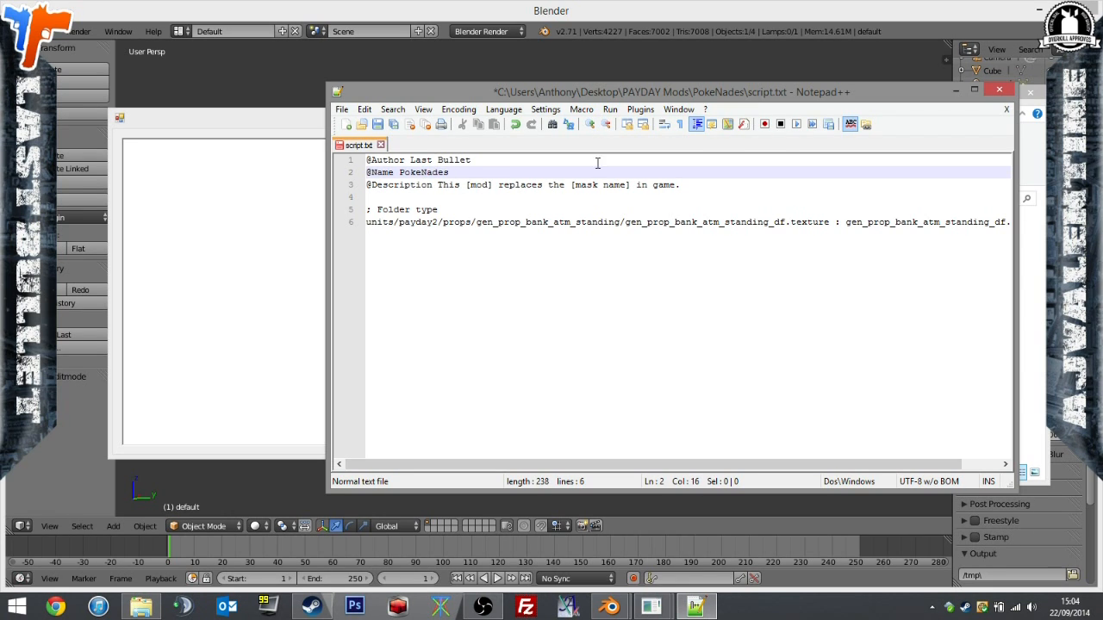
pyautogui.click(599, 156)
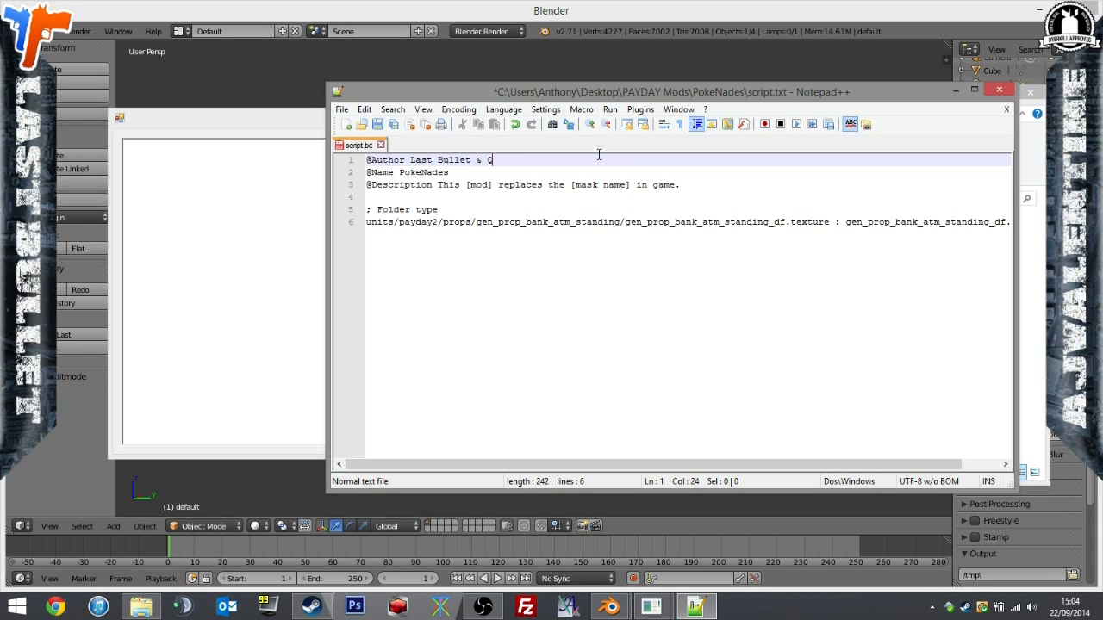
pyautogui.moveTo(681, 185); pyautogui.dragTo(465, 184)
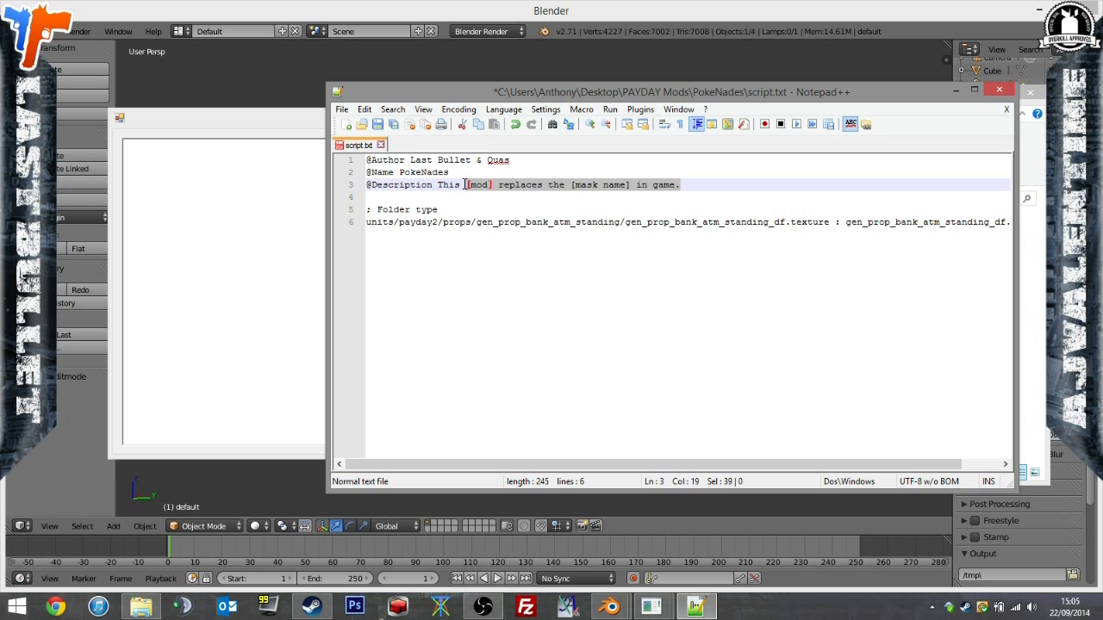
pyautogui.write('mod')
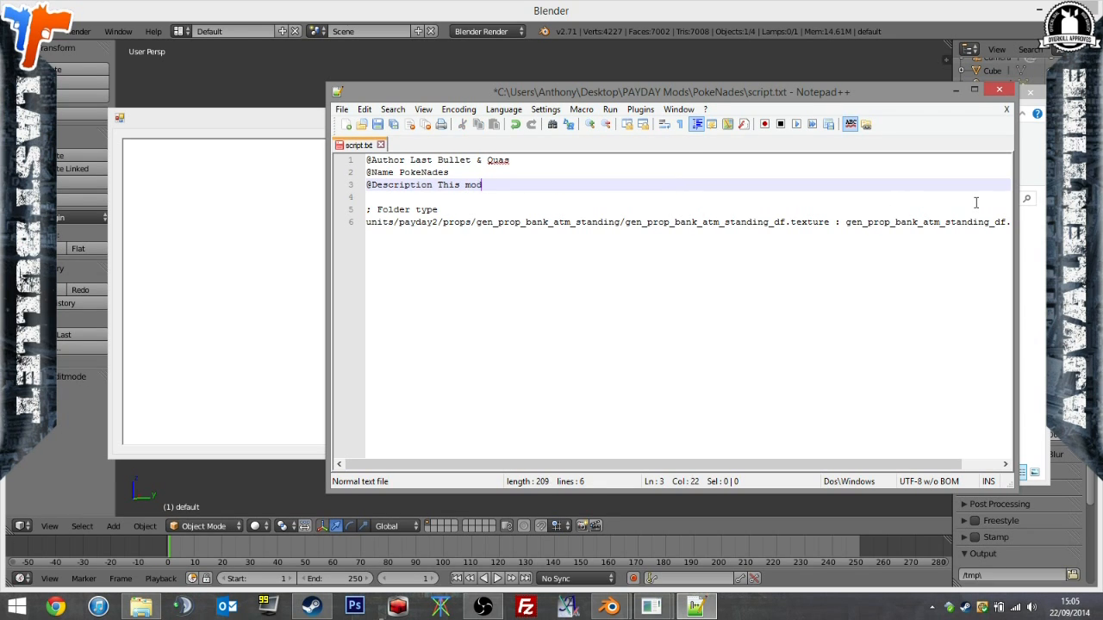
pyautogui.write(' replaces the grenades with Pokeb')
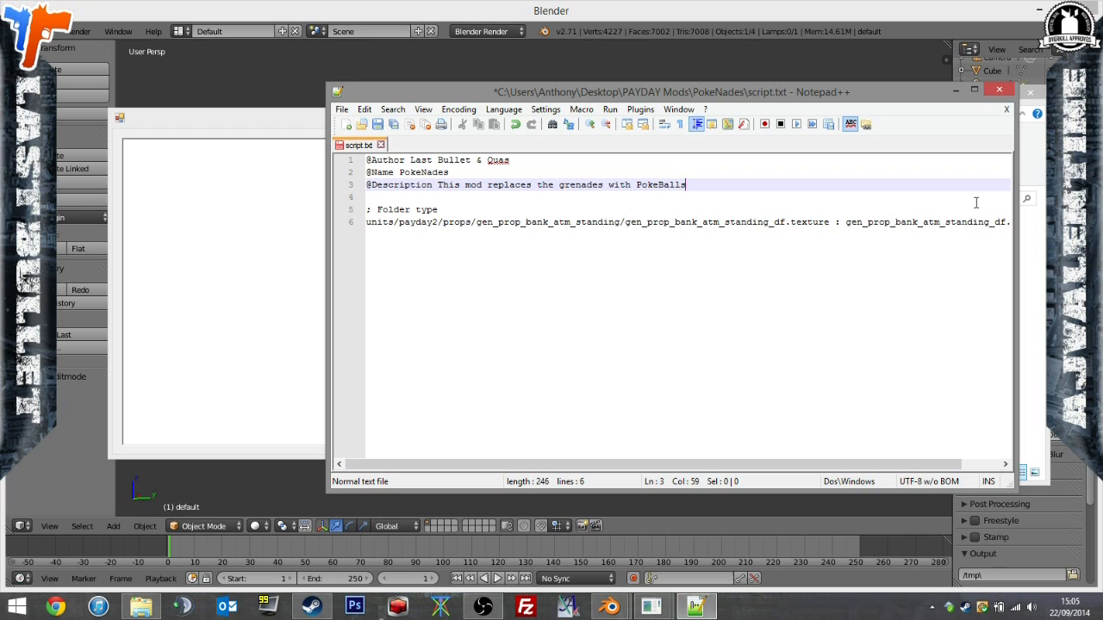
# Trim the example texture path on line 6 and change it to units/payday2/weapons/.
pyautogui.click(566, 226)
pyautogui.hotkey('shift', 'End')
pyautogui.press('Delete')
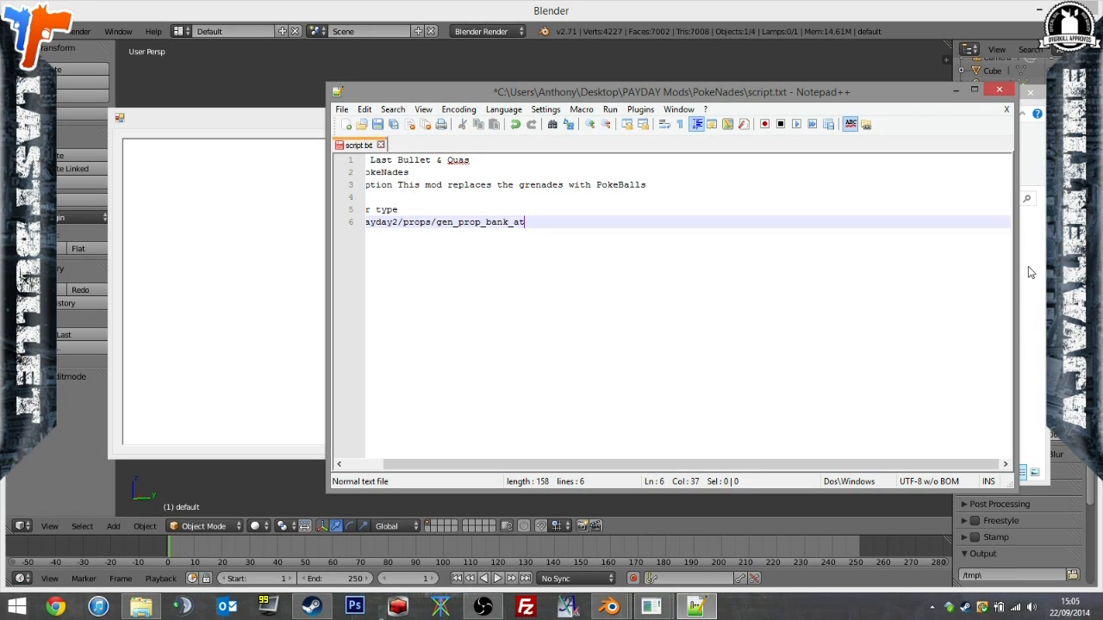
pyautogui.press('BackSpace')
pyautogui.press('BackSpace')
pyautogui.press('BackSpace')
pyautogui.press('BackSpace')
pyautogui.press('BackSpace')
pyautogui.press('BackSpace')
pyautogui.press('BackSpace')
pyautogui.press('BackSpace')
pyautogui.press('BackSpace')
pyautogui.press('BackSpace')
pyautogui.press('BackSpace')
pyautogui.press('BackSpace')
pyautogui.press('BackSpace')
pyautogui.press('BackSpace')
pyautogui.moveTo(631, 465); pyautogui.dragTo(439, 469)
pyautogui.moveTo(485, 222); pyautogui.dragTo(447, 227)
pyautogui.write('weapons/')
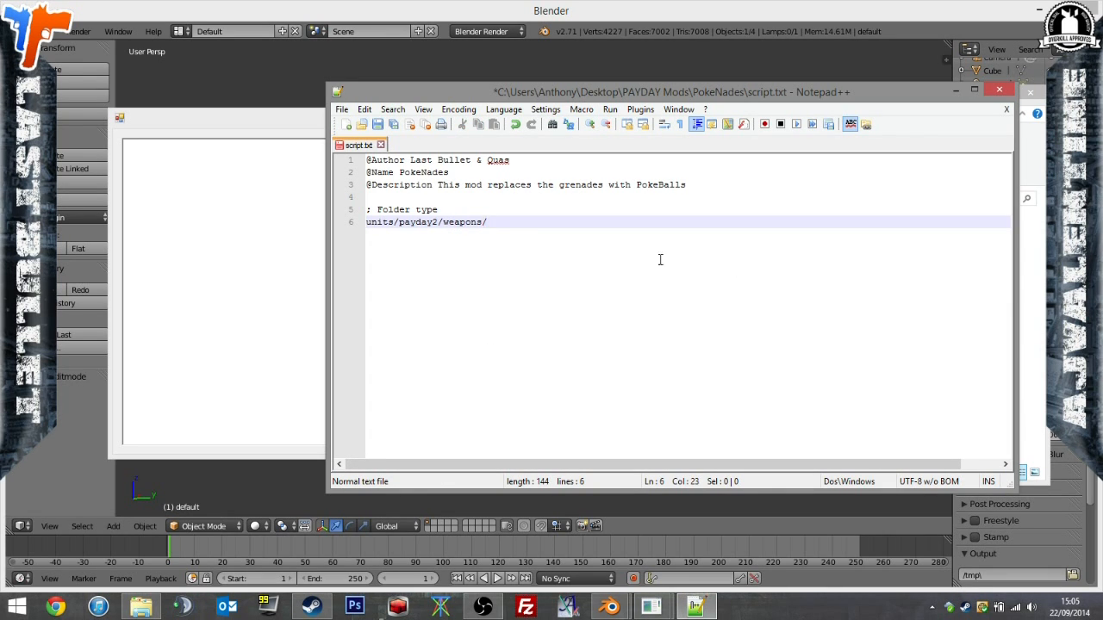
# Copy the folder name wpn_frag_grenade from PokeNades and append it with a slash to the script path.
pyautogui.click(1031, 327)
pyautogui.click(568, 244)
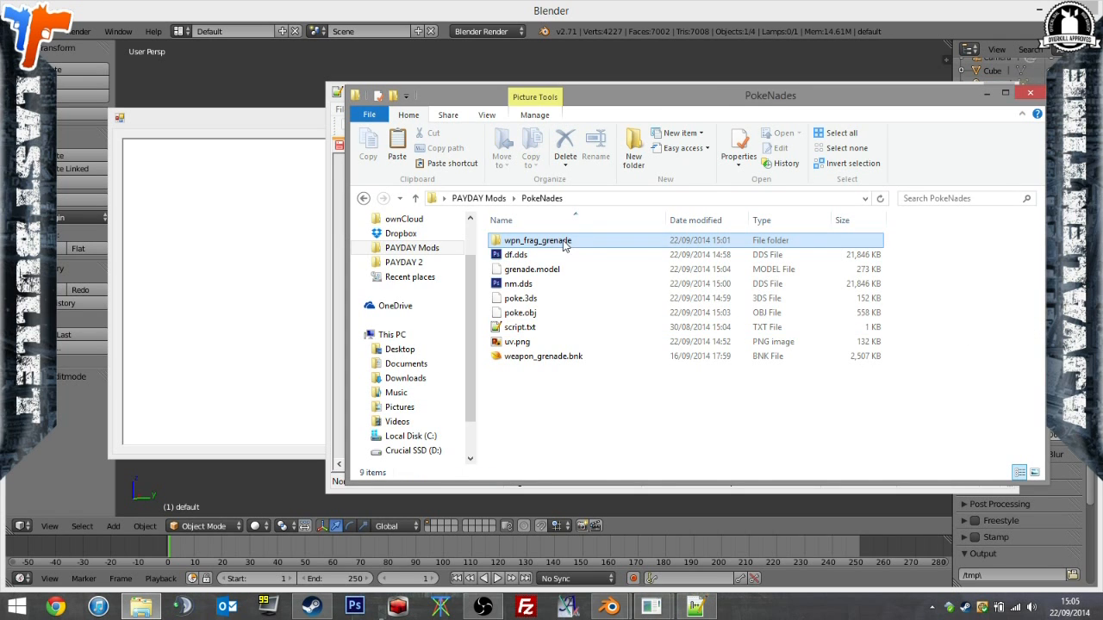
pyautogui.click(564, 245)
pyautogui.moveTo(636, 96); pyautogui.dragTo(629, 238)
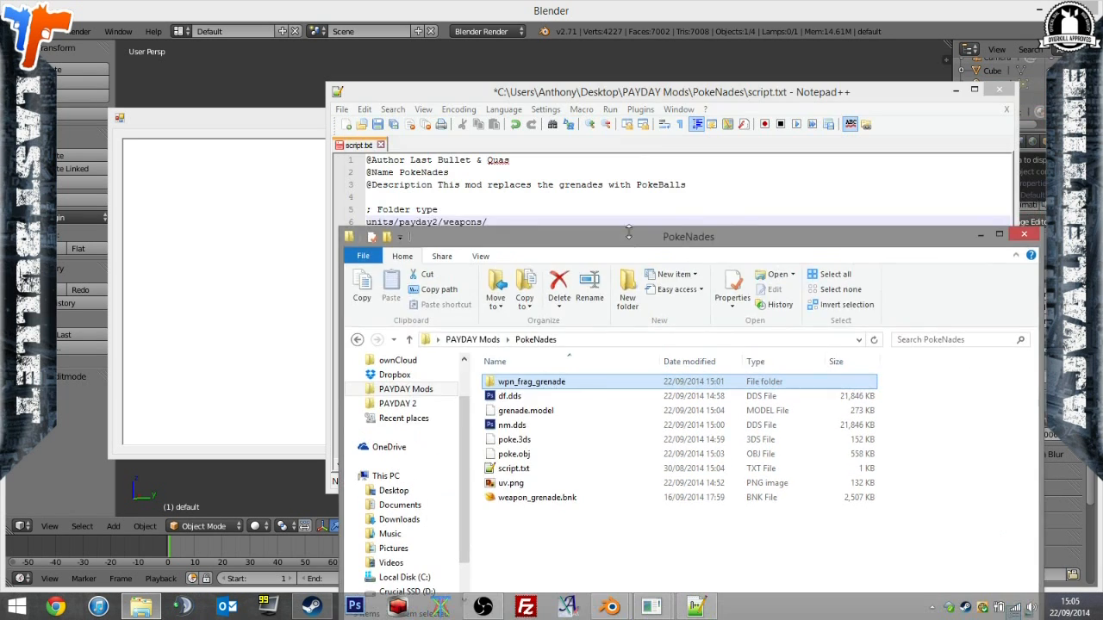
pyautogui.click(662, 95)
pyautogui.hotkey('ctrl', 'v')
pyautogui.write('/')
# Copy the file name wpn_frag_grenade.model from the wpn_frag_grenade folder and append it to the script path.
pyautogui.click(1031, 381)
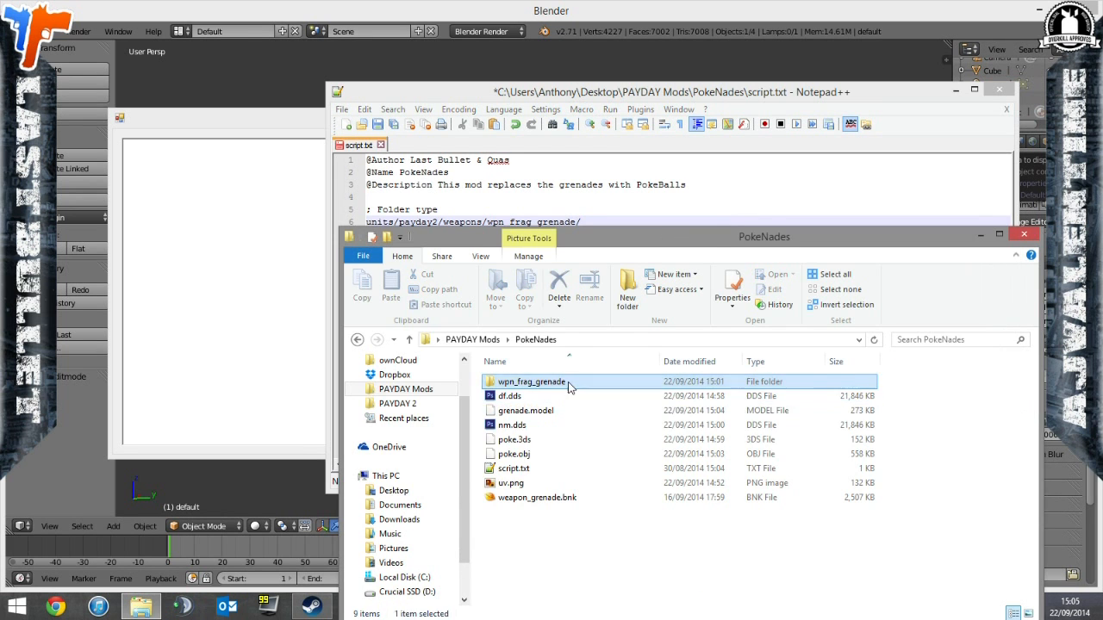
pyautogui.doubleClick(569, 384)
pyautogui.click(544, 412)
pyautogui.click(568, 413)
pyautogui.click(612, 214)
pyautogui.click(623, 225)
pyautogui.write('wpn_frag_grenade.model')
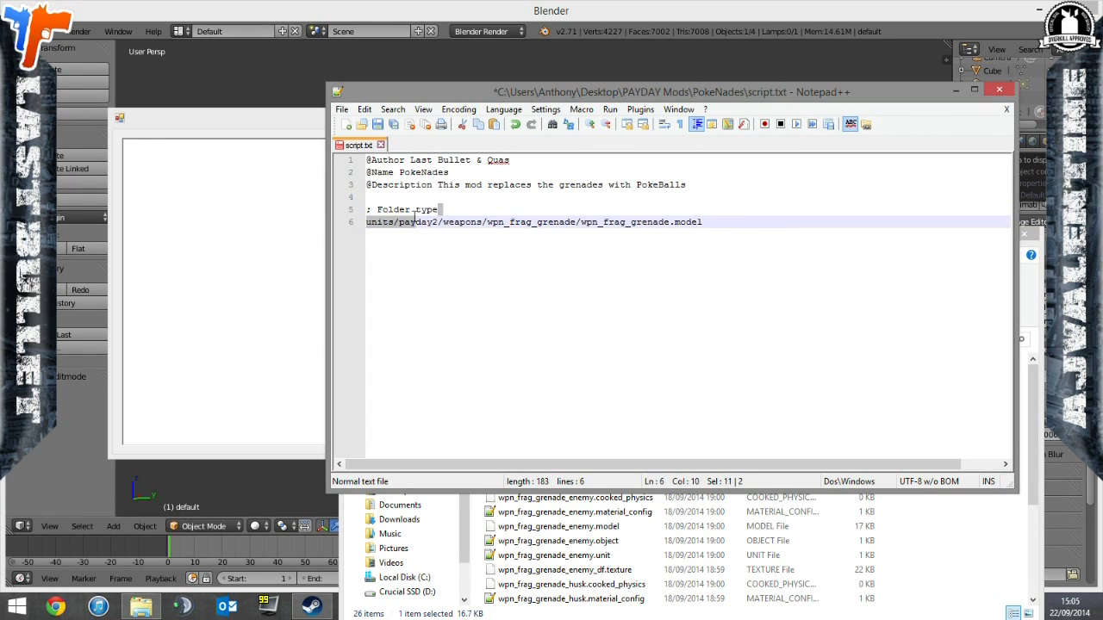
# Replace the comment "Folder type" above the path with "models".
pyautogui.moveTo(440, 210); pyautogui.dragTo(380, 211)
pyautogui.press('BackSpace')
pyautogui.press('BackSpace')
pyautogui.write('models')
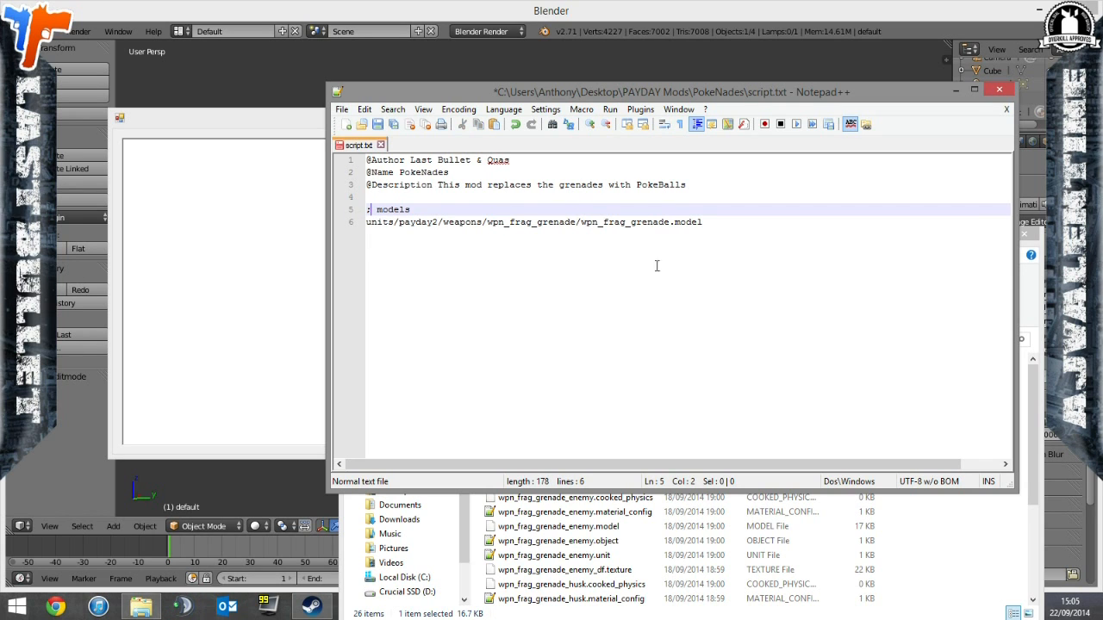
# Add a colon separator after the wpn_frag_grenade.model path on line 6 of script.txt.
pyautogui.click(810, 308)
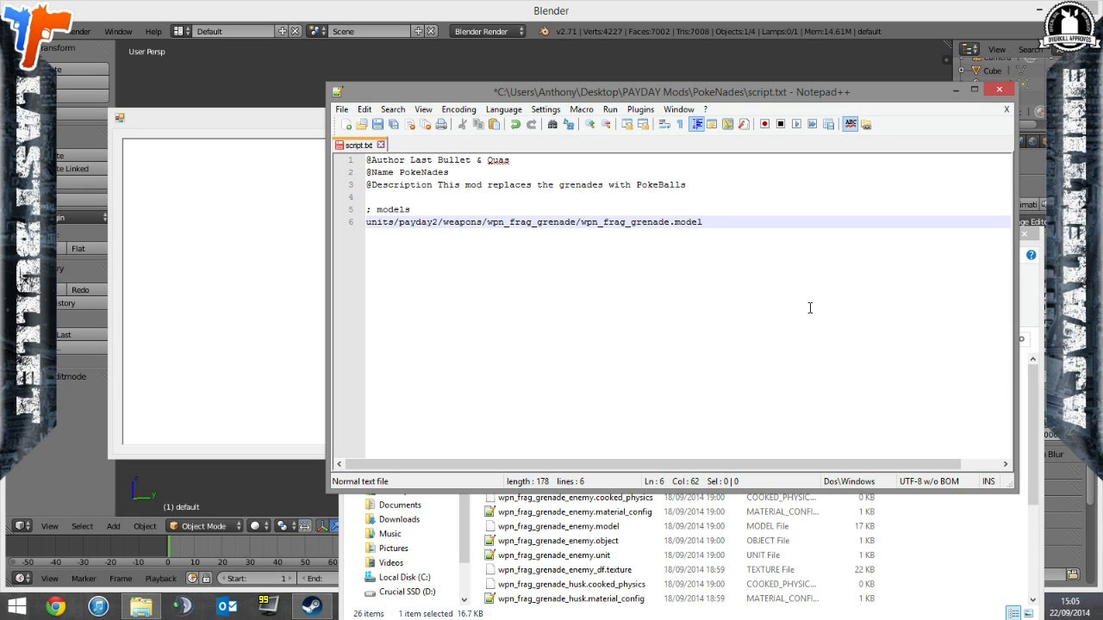
pyautogui.moveTo(810, 308); pyautogui.dragTo(825, 329)
pyautogui.write(':')
pyautogui.click(377, 211)
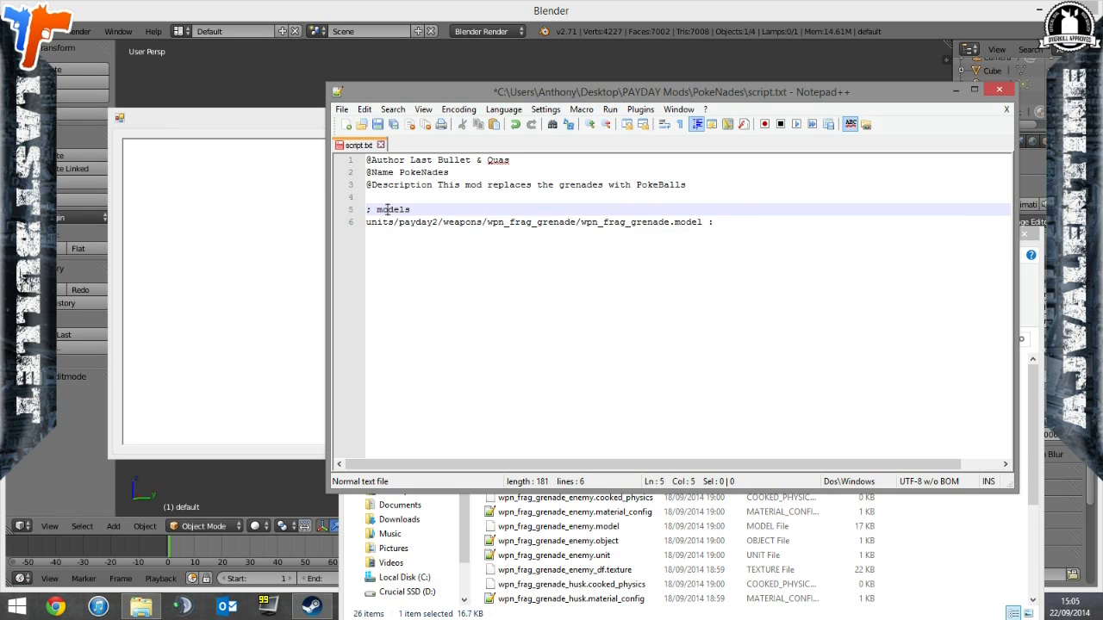
pyautogui.tripleClick(386, 209)
pyautogui.click(471, 210)
pyautogui.click(758, 241)
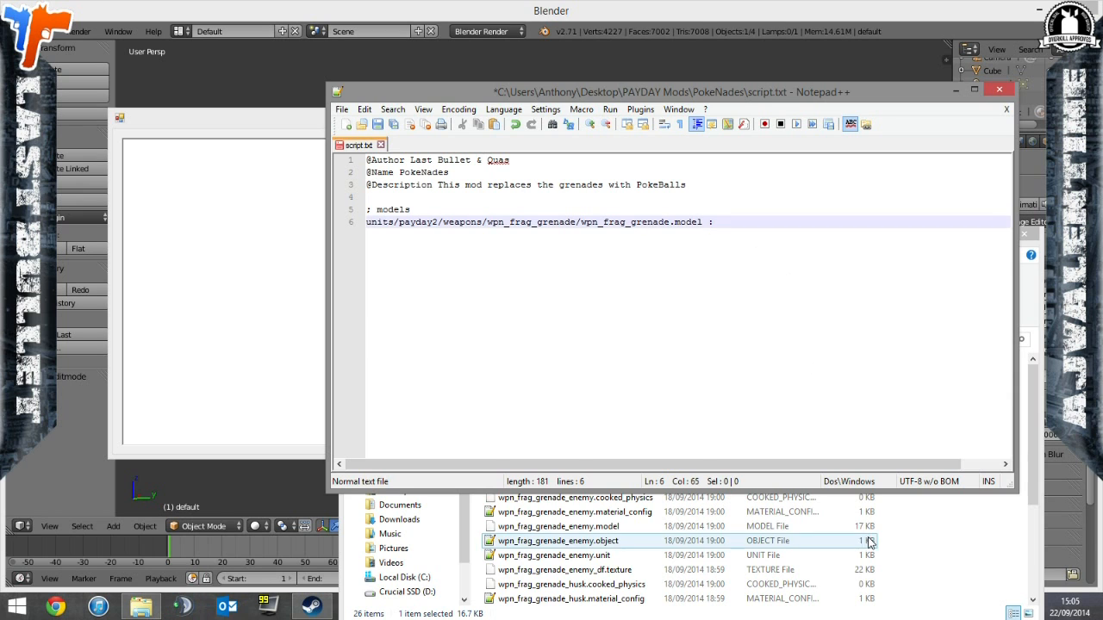
# Copy the file name grenade.model from the PokeNades folder, append it after the colon on line 6 and save the script.
pyautogui.click(917, 556)
pyautogui.click(569, 214)
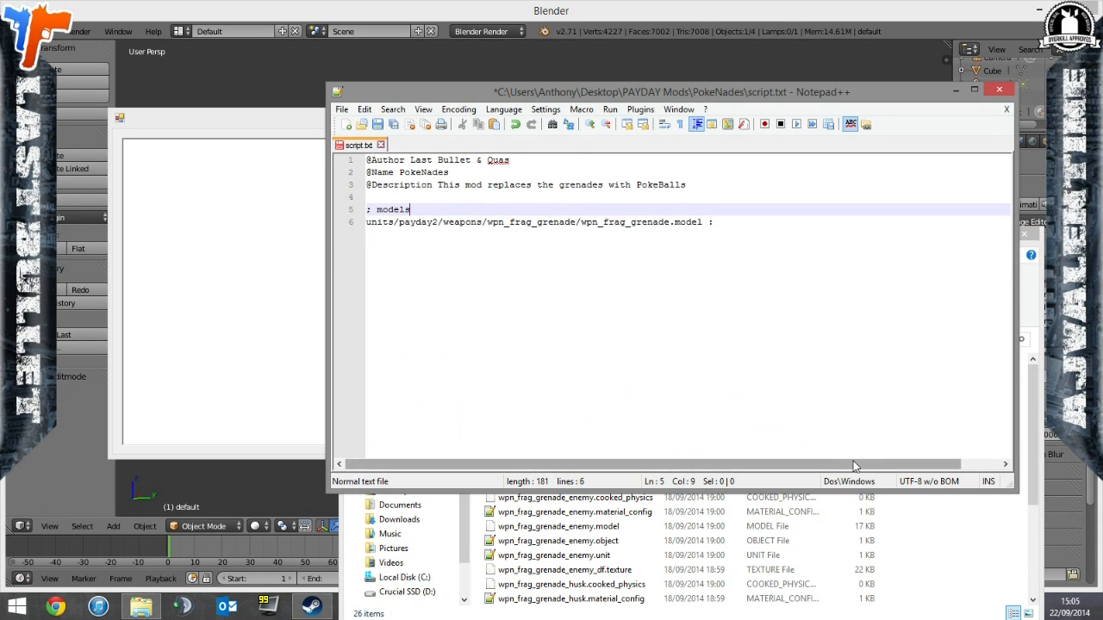
pyautogui.click(896, 509)
pyautogui.click(550, 344)
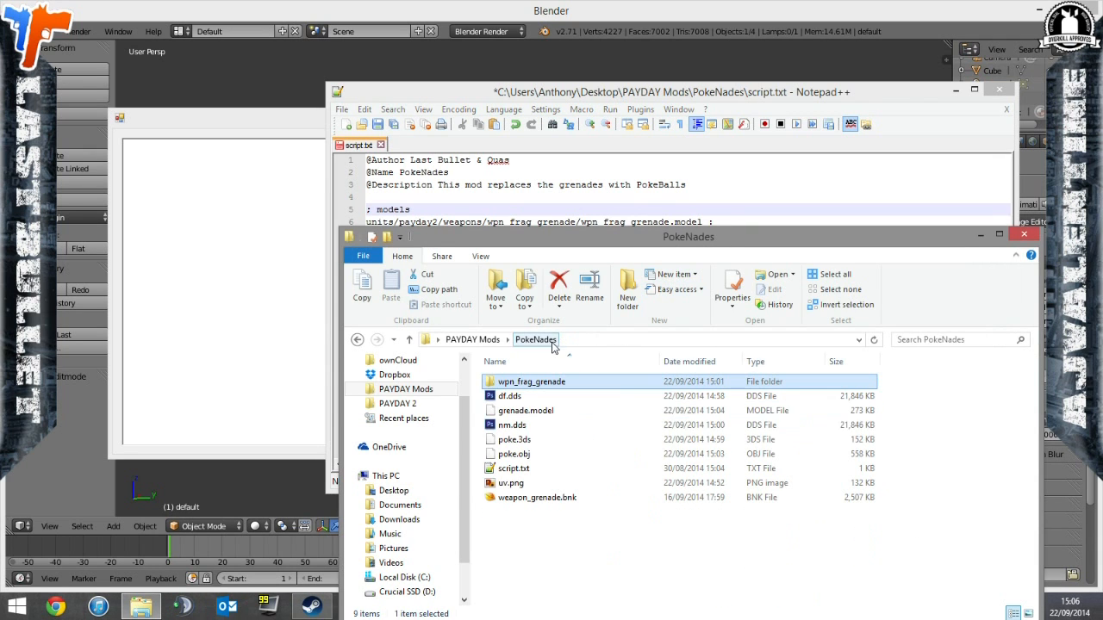
pyautogui.click(528, 412)
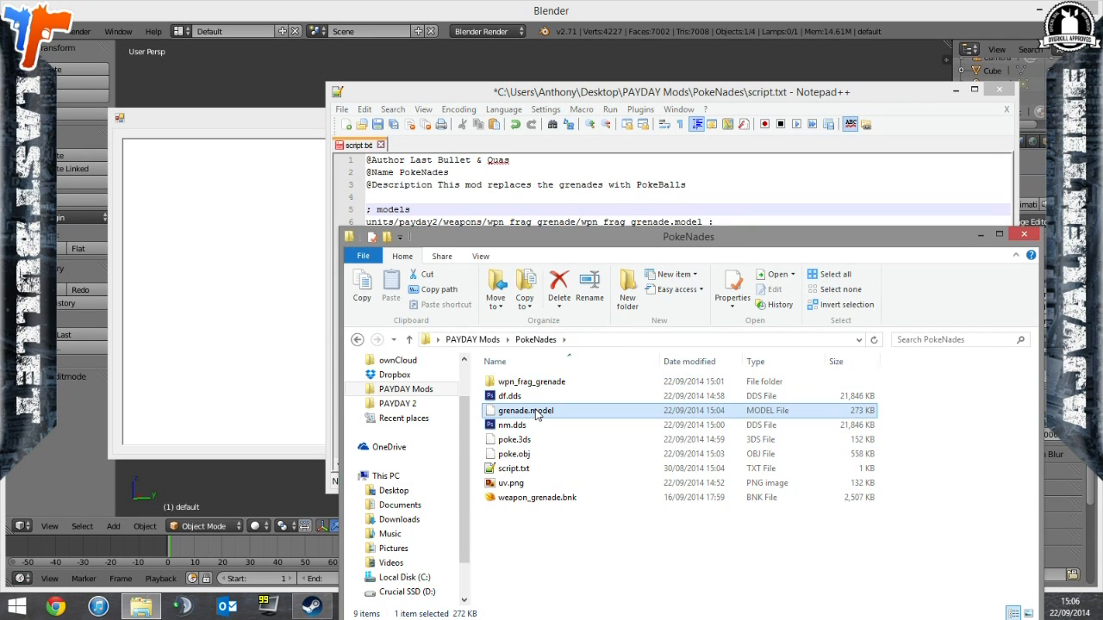
pyautogui.press('F2')
pyautogui.hotkey('ctrl', 'a')
pyautogui.hotkey('ctrl', 'c')
pyautogui.click(830, 222)
pyautogui.hotkey('ctrl', 'v')
pyautogui.moveTo(857, 239)
pyautogui.mouseDown()
pyautogui.moveTo(627, 222)
pyautogui.moveTo(848, 255)
pyautogui.mouseUp()
pyautogui.click(378, 124)
# Add the comment "; Textures" on line 8, leaving a blank line below the model entry.
pyautogui.click(623, 522)
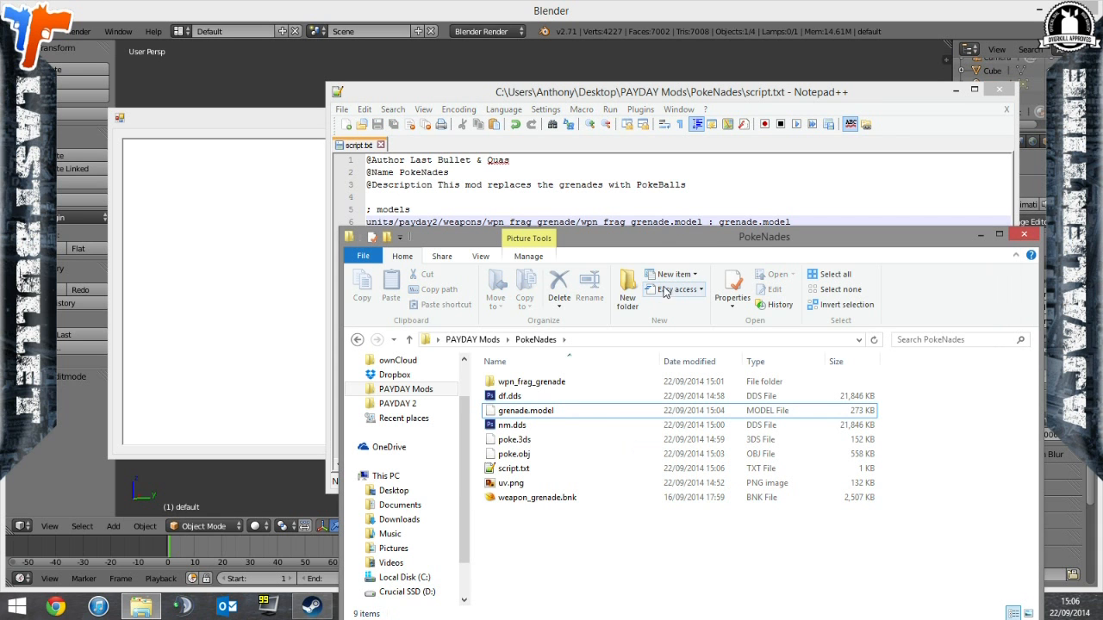
pyautogui.moveTo(665, 245); pyautogui.dragTo(654, 192)
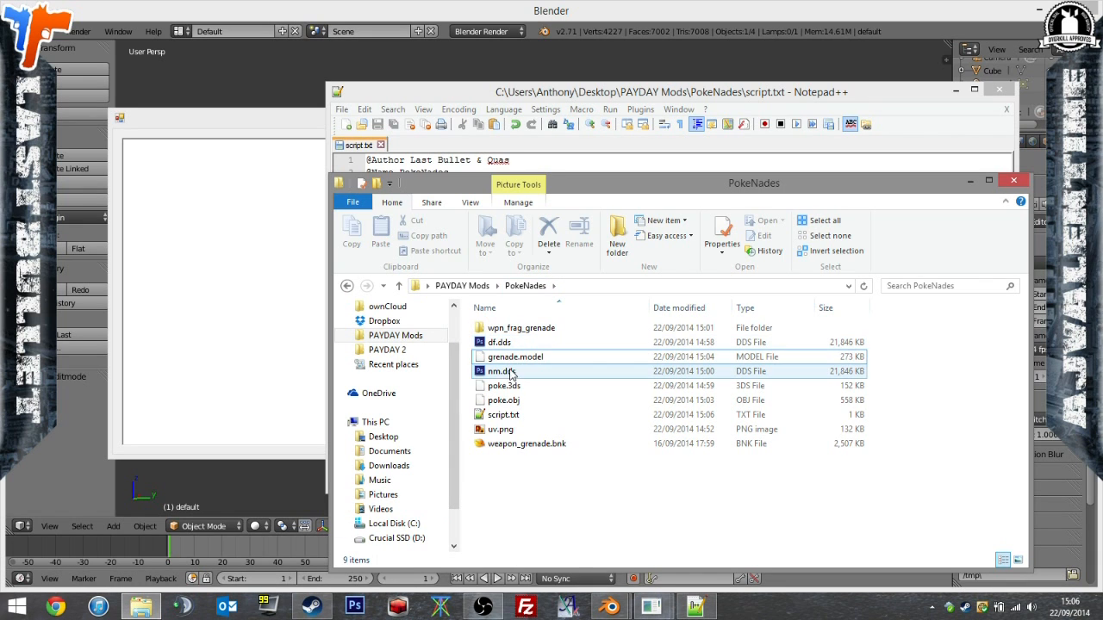
pyautogui.click(685, 89)
pyautogui.press('Return')
pyautogui.press('Return')
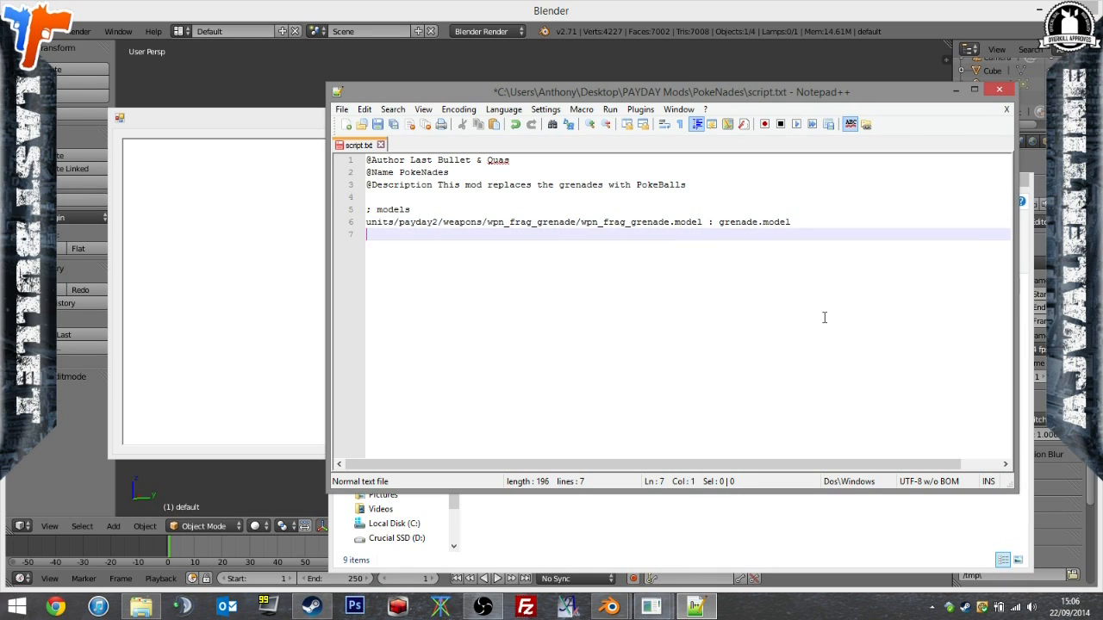
pyautogui.write('; Textture')
pyautogui.press('BackSpace')
pyautogui.press('BackSpace')
pyautogui.write('res')
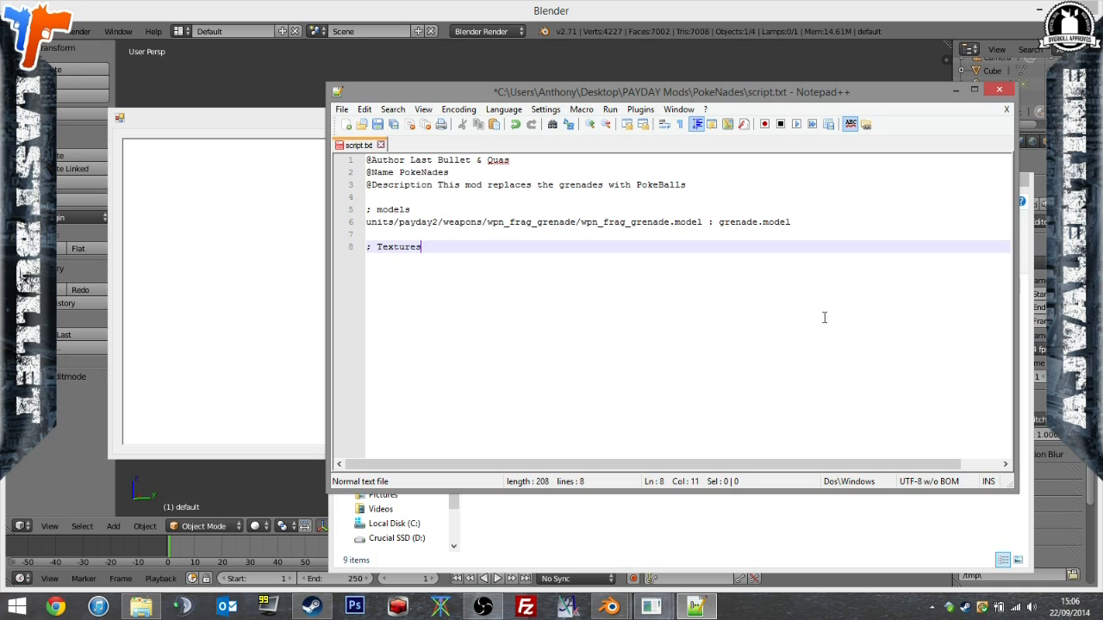
# Capitalise the comment above the model path so it reads "Models".
pyautogui.click(381, 211)
pyautogui.press('BackSpace')
pyautogui.write('M')
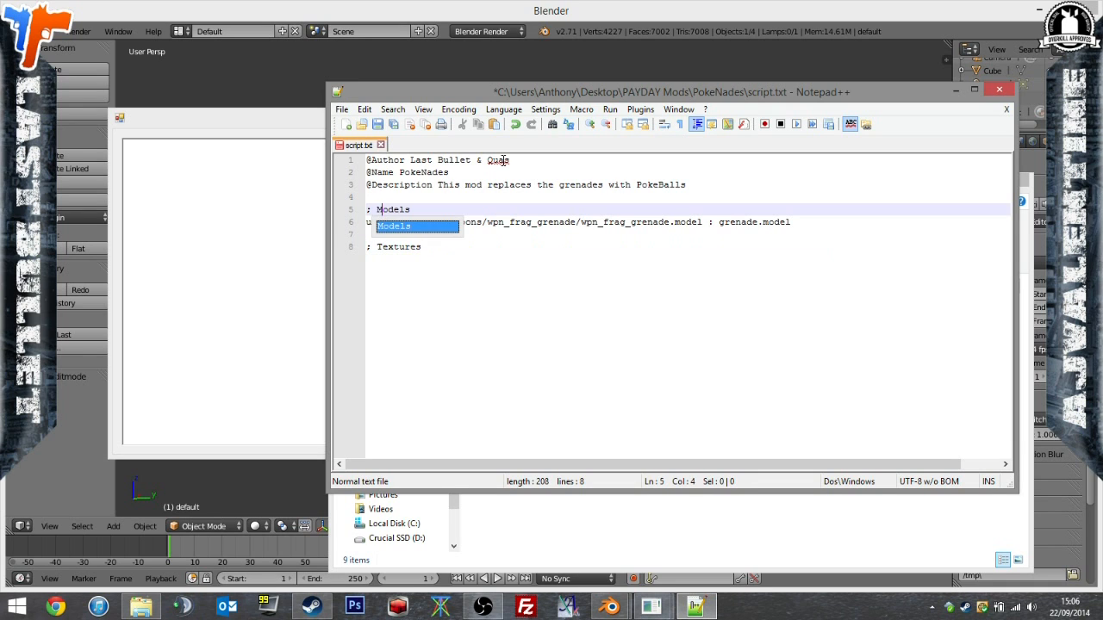
# Copy the path units/payday2/weapons/wpn_frag_grenade/ from line 6 onto a new line below the Textures comment.
pyautogui.click(384, 265)
pyautogui.press('Return')
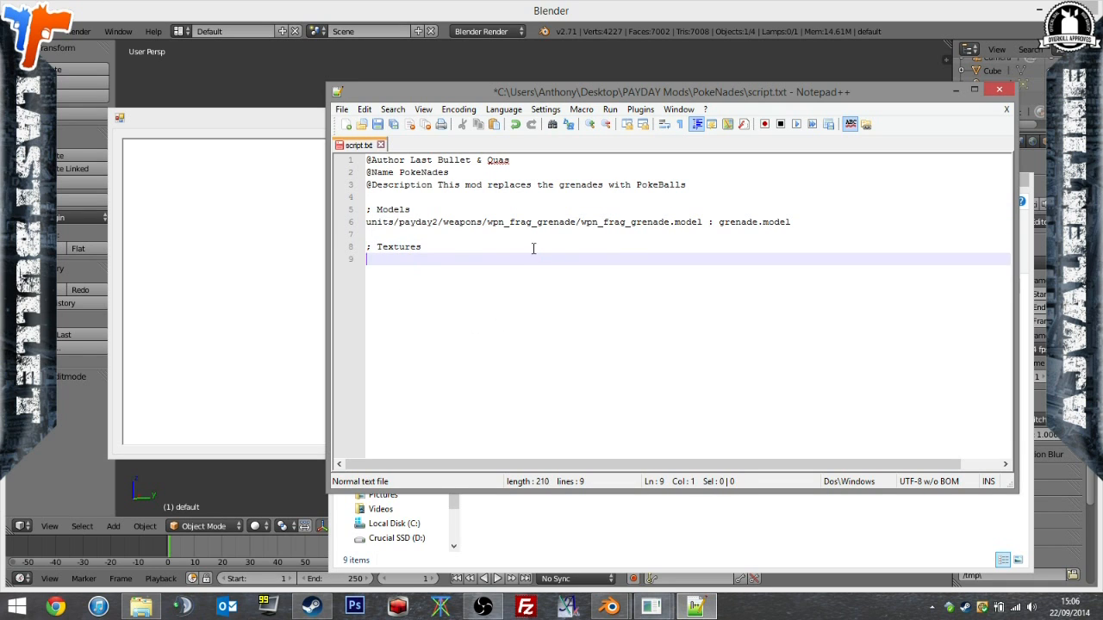
pyautogui.moveTo(583, 221); pyautogui.dragTo(246, 222)
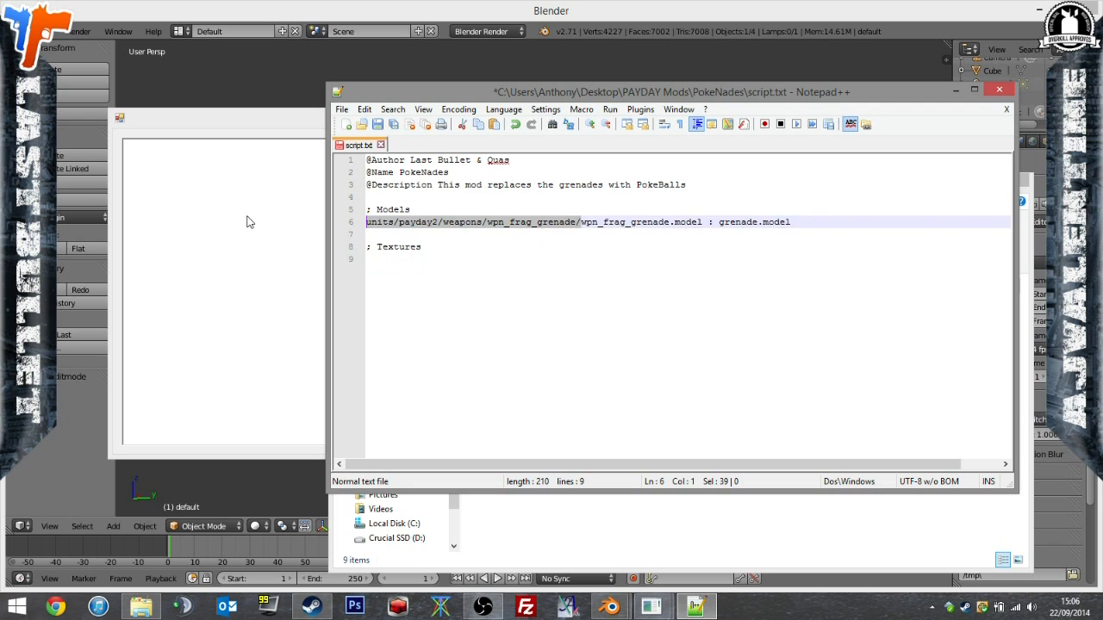
pyautogui.hotkey('ctrl', 'c')
pyautogui.click(451, 313)
pyautogui.hotkey('ctrl', 'v')
# Search the wpn_frag_grenade folder inside PokeNades for ".texture" files.
pyautogui.click(638, 523)
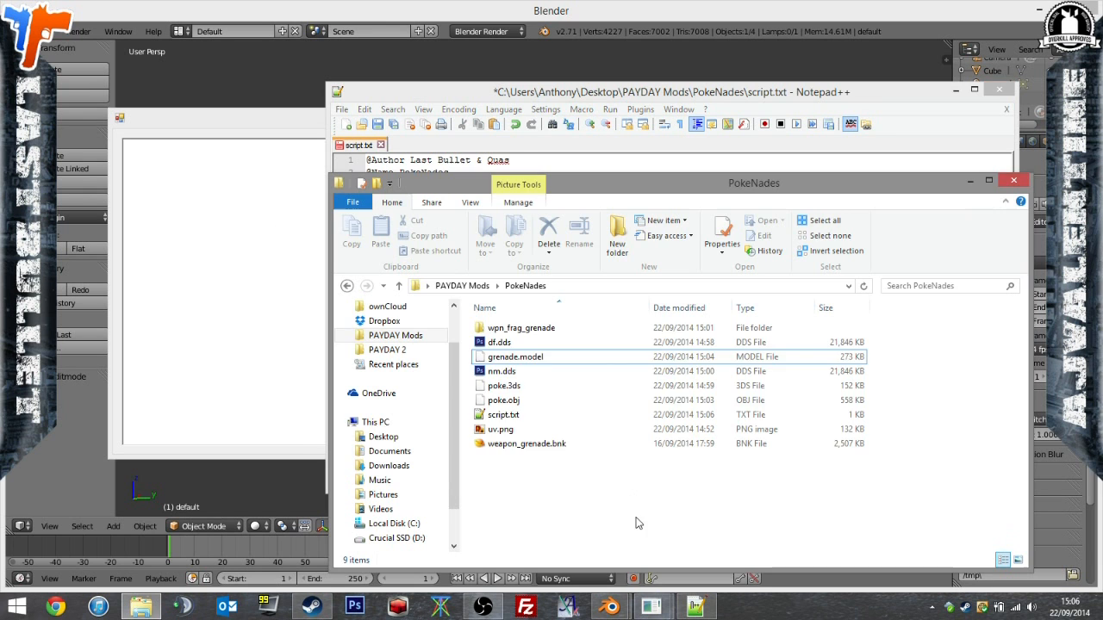
pyautogui.doubleClick(517, 329)
pyautogui.click(934, 286)
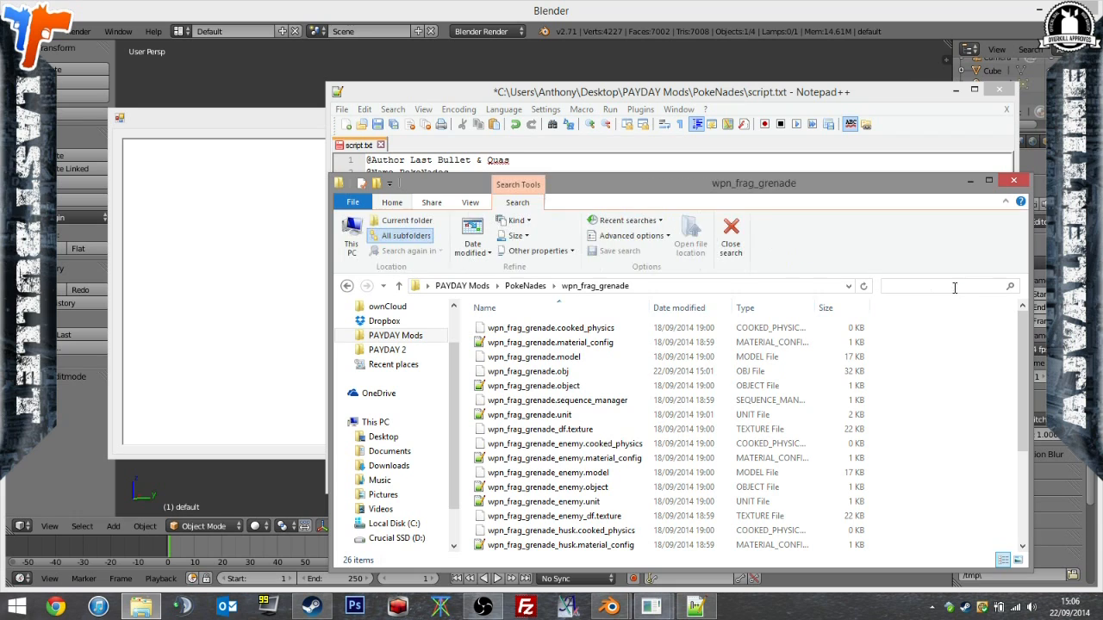
pyautogui.write('.texture')
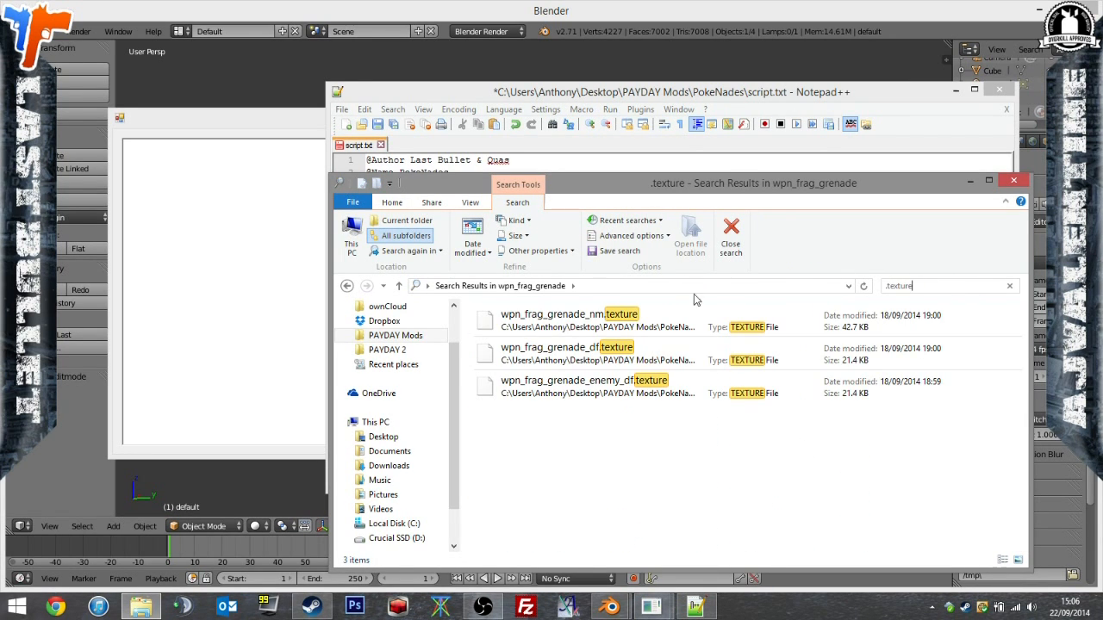
# Copy the file name wpn_frag_grenade_nm.texture and append it to the texture path on line 9.
pyautogui.click(618, 321)
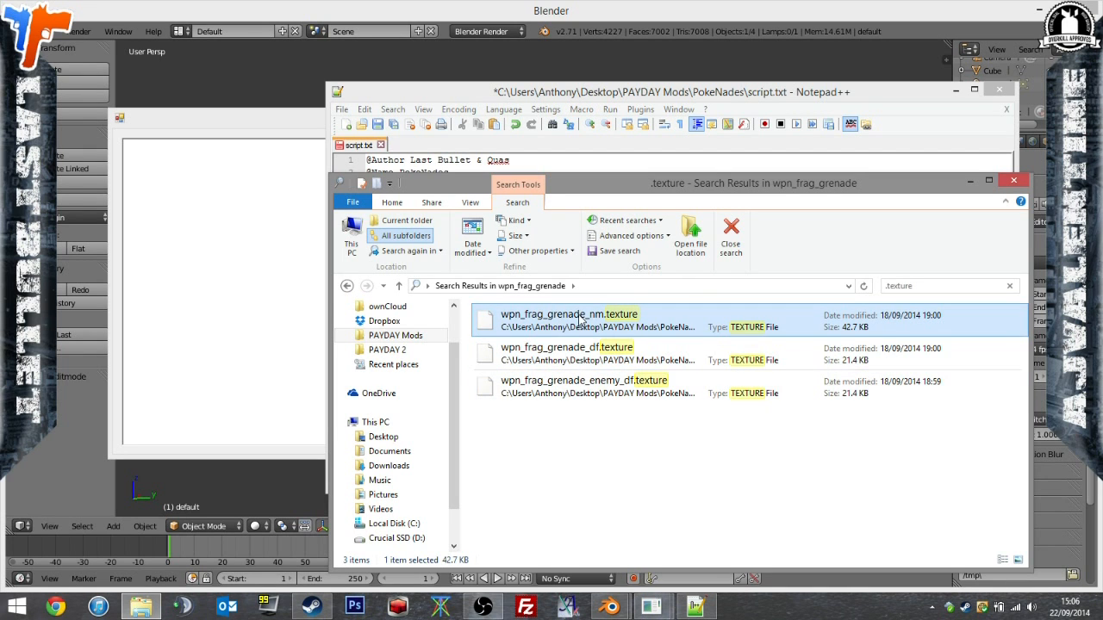
pyautogui.click(583, 317)
pyautogui.hotkey('ctrl', 'a')
pyautogui.hotkey('ctrl', 'c')
pyautogui.click(599, 92)
pyautogui.hotkey('ctrl', 'v')
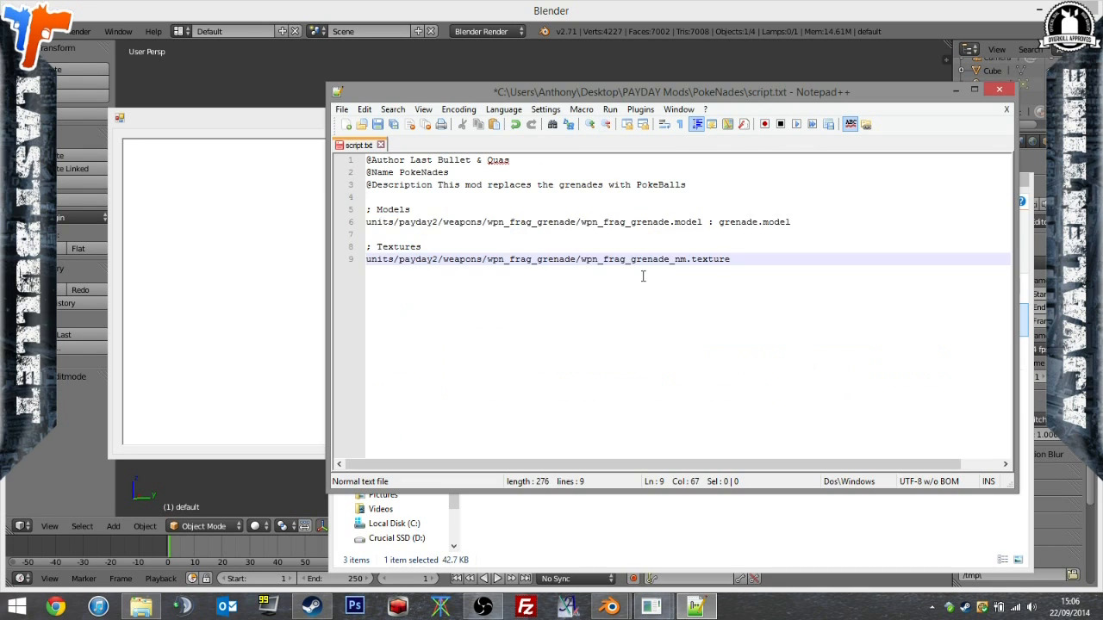
# Duplicate the path units/payday2/weapons/wpn_frag_grenade/ from line 9 onto lines 10 and 11.
pyautogui.moveTo(583, 257); pyautogui.dragTo(366, 261)
pyautogui.click(762, 305)
pyautogui.press('Return')
pyautogui.hotkey('ctrl', 'v')
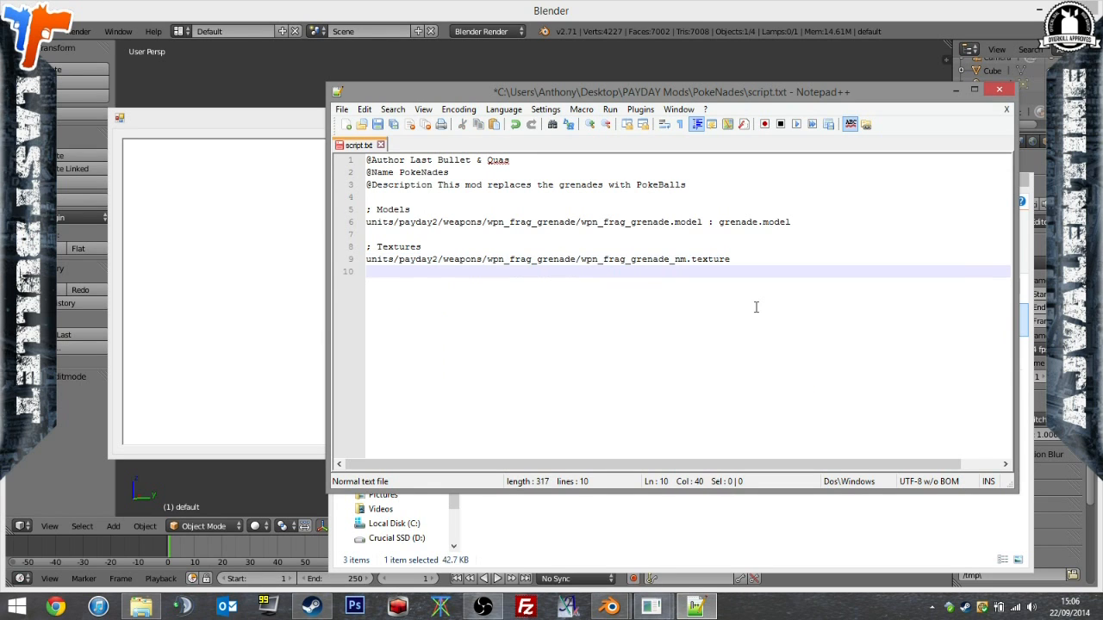
pyautogui.press('Return')
pyautogui.hotkey('ctrl', 'v')
# Copy the file name wpn_frag_grenade_df.texture from the search results and append it to the path on line 10.
pyautogui.click(680, 529)
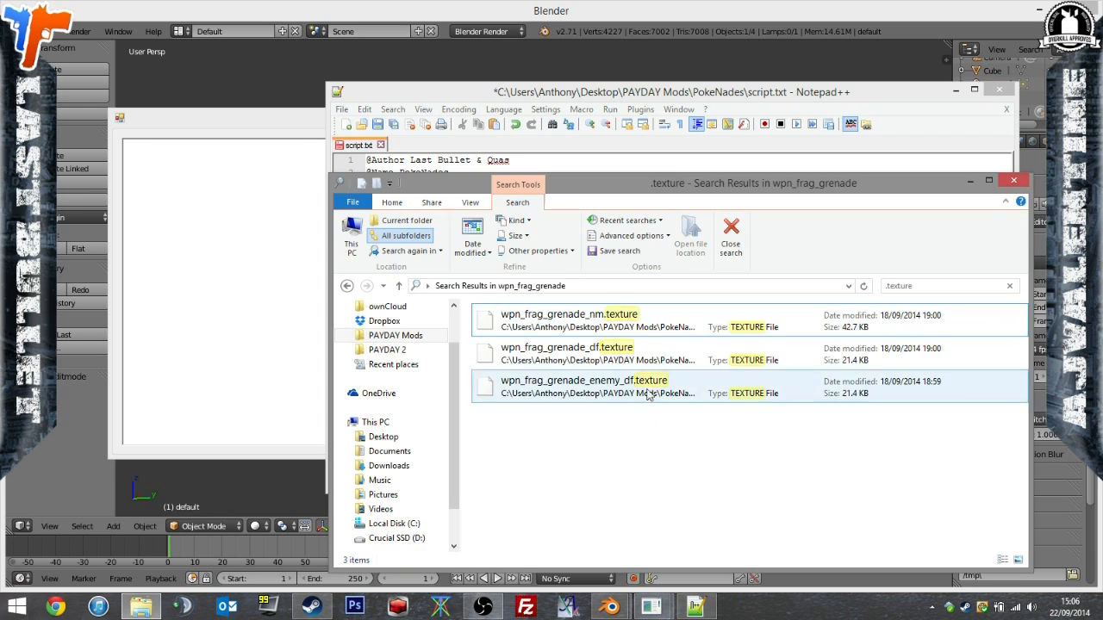
pyautogui.click(601, 353)
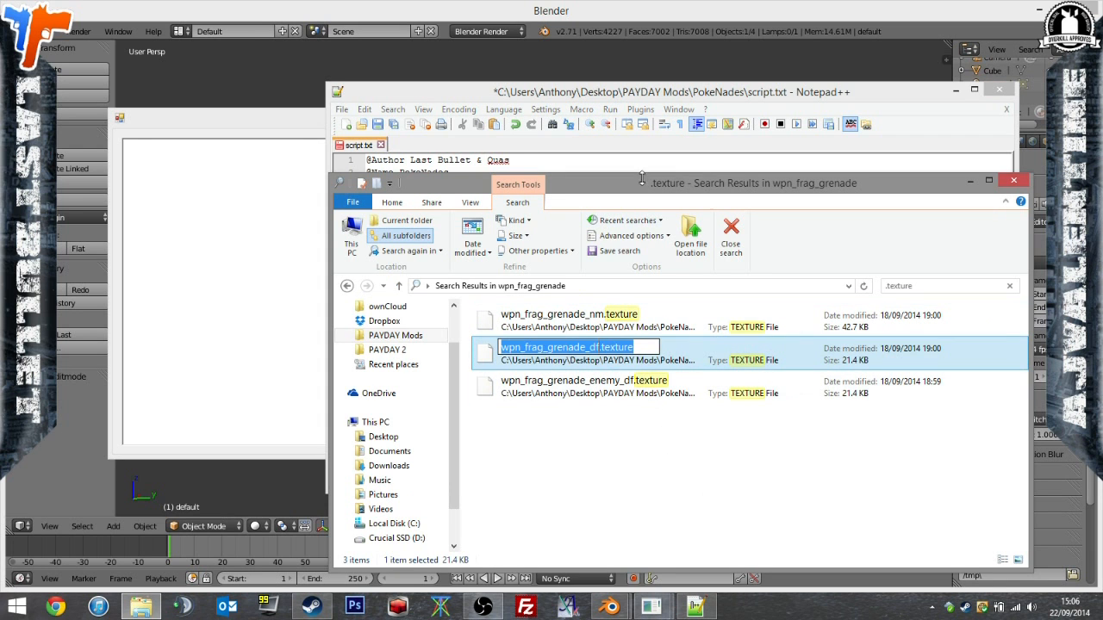
pyautogui.click(676, 97)
pyautogui.click(662, 272)
pyautogui.hotkey('ctrl', 'v')
# Copy the file name wpn_frag_grenade_enemy_df.texture from the search results and append it to the path on line 11.
pyautogui.click(718, 517)
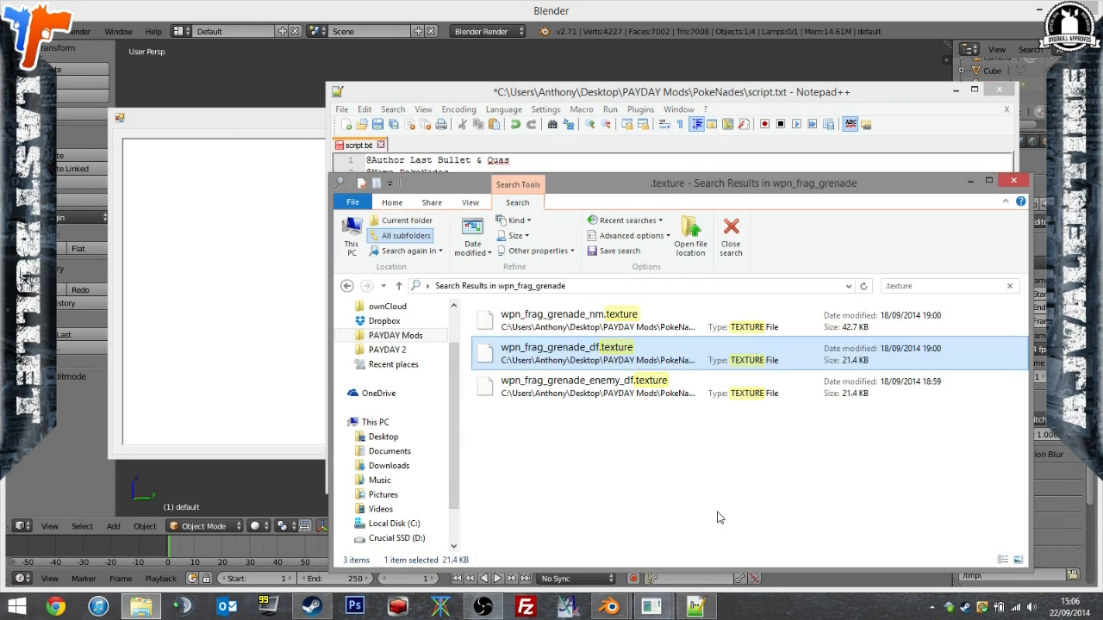
pyautogui.click(593, 388)
pyautogui.click(593, 388)
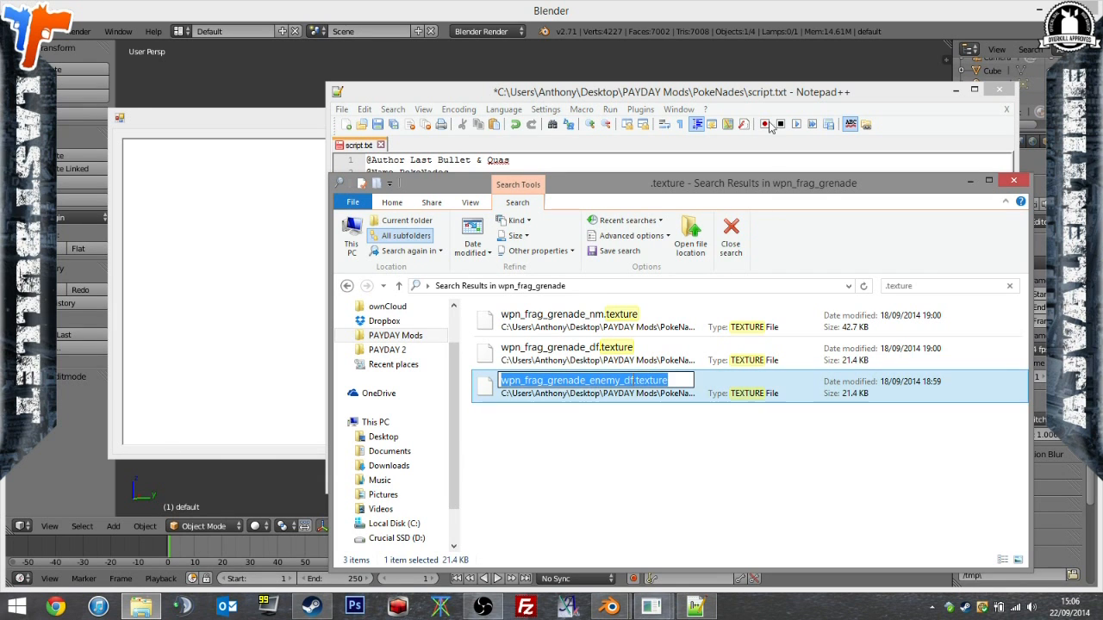
pyautogui.hotkey('ctrl', 'c')
pyautogui.click(731, 95)
pyautogui.click(710, 286)
pyautogui.hotkey('ctrl', 'v')
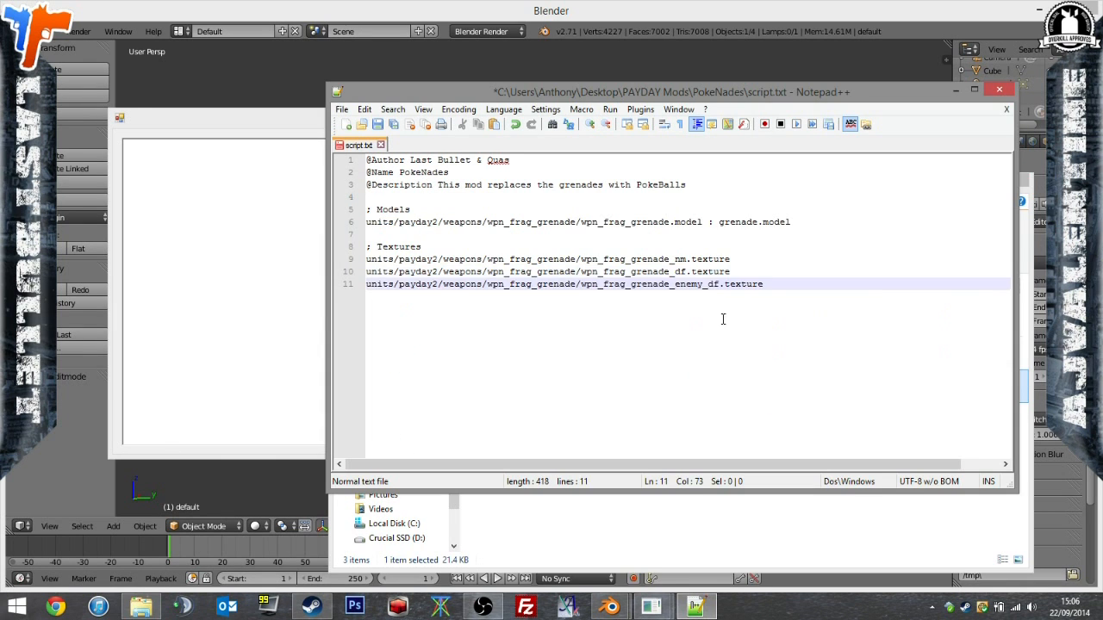
# Copy the file name df.dds from the PokeNades folder and add " : df.dds" to the two df texture lines.
pyautogui.click(820, 547)
pyautogui.click(727, 249)
pyautogui.click(483, 286)
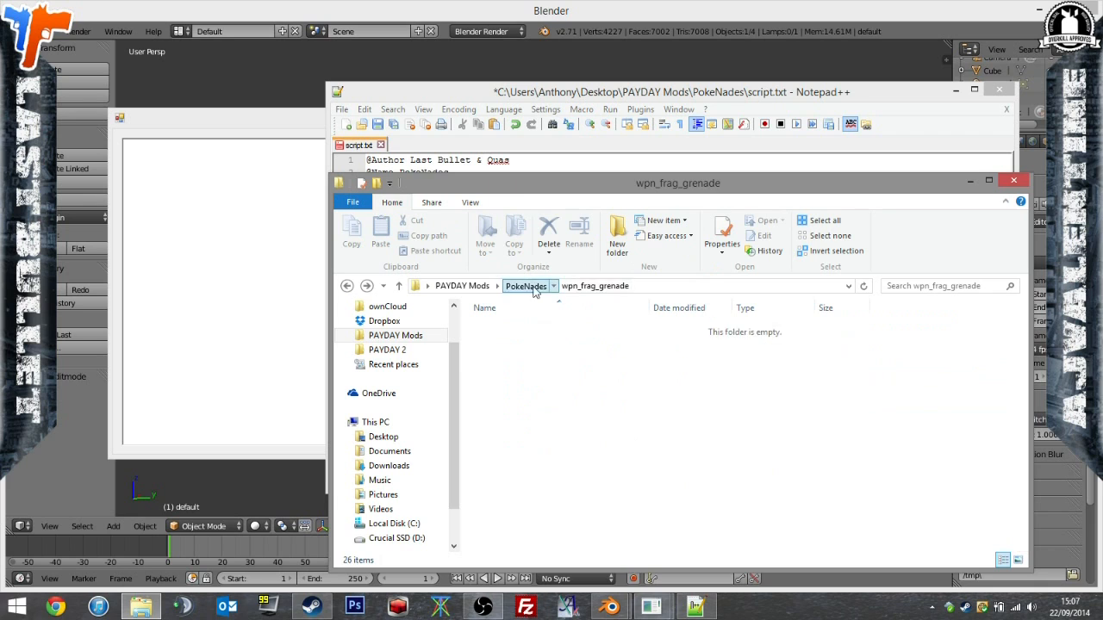
pyautogui.click(507, 343)
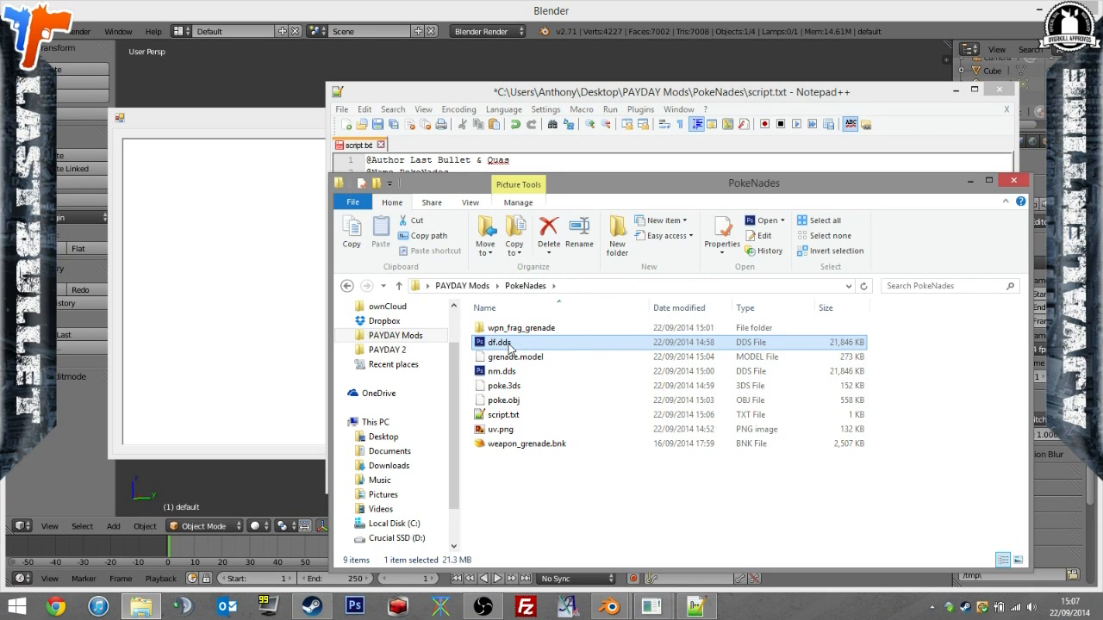
pyautogui.click(508, 344)
pyautogui.click(811, 102)
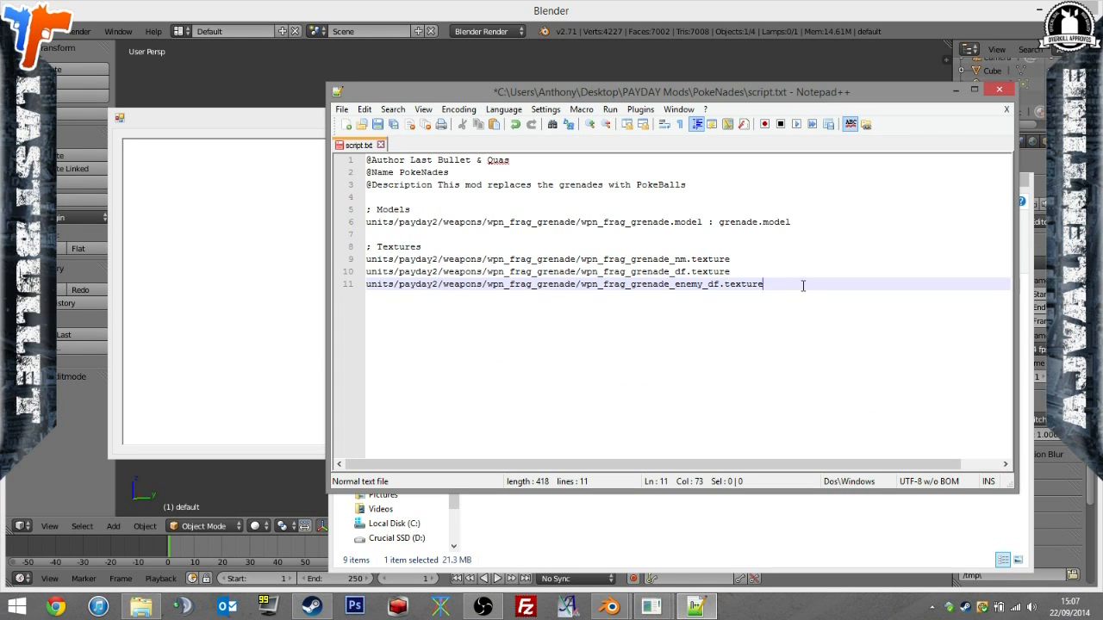
pyautogui.hotkey('ctrl', 'v')
pyautogui.click(846, 271)
pyautogui.write('df.dds')
# Add " : nm.dds" to the wpn_frag_grenade_nm.texture line and save the script.
pyautogui.click(836, 257)
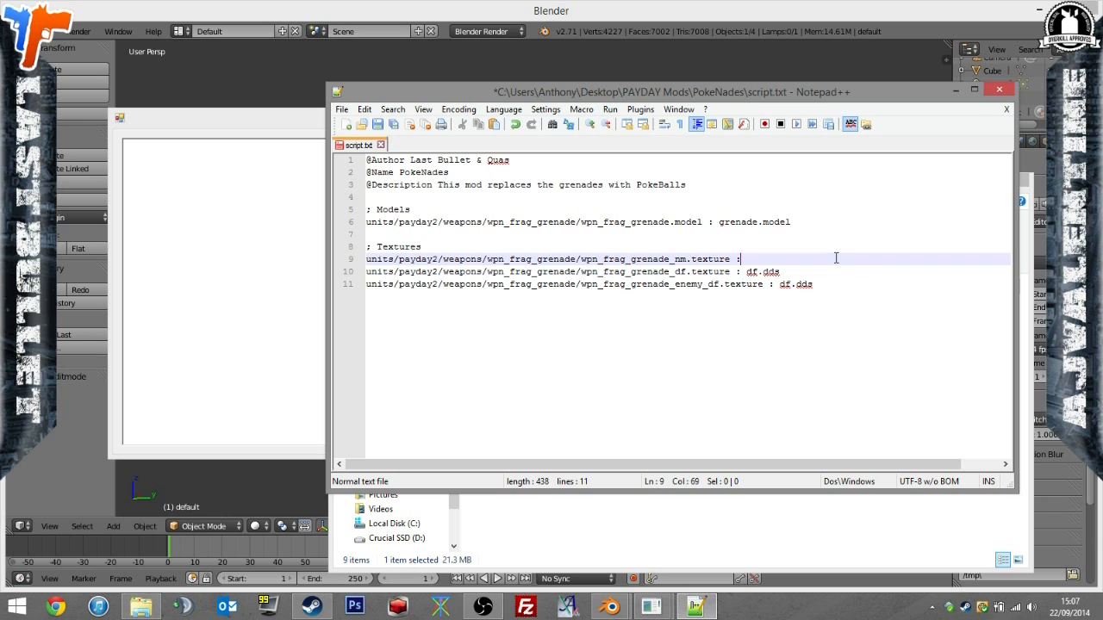
pyautogui.write(': nm.dds')
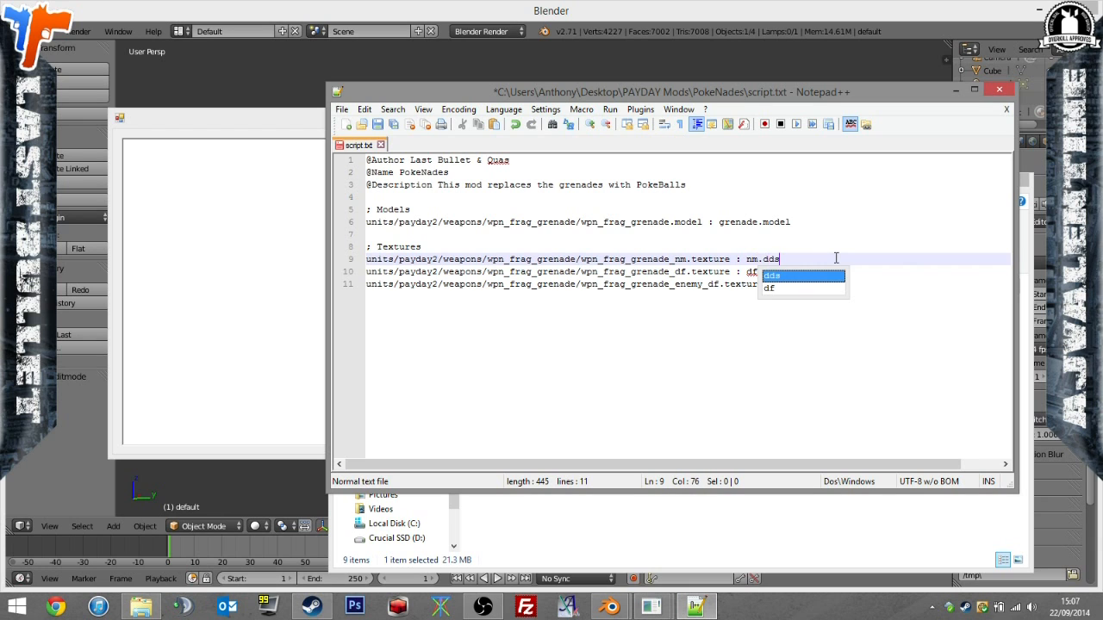
pyautogui.click(378, 126)
pyautogui.moveTo(854, 353); pyautogui.dragTo(144, 14)
# Add the comment "; Soundbank" on line 13, leaving a blank line below the texture entries.
pyautogui.click(591, 315)
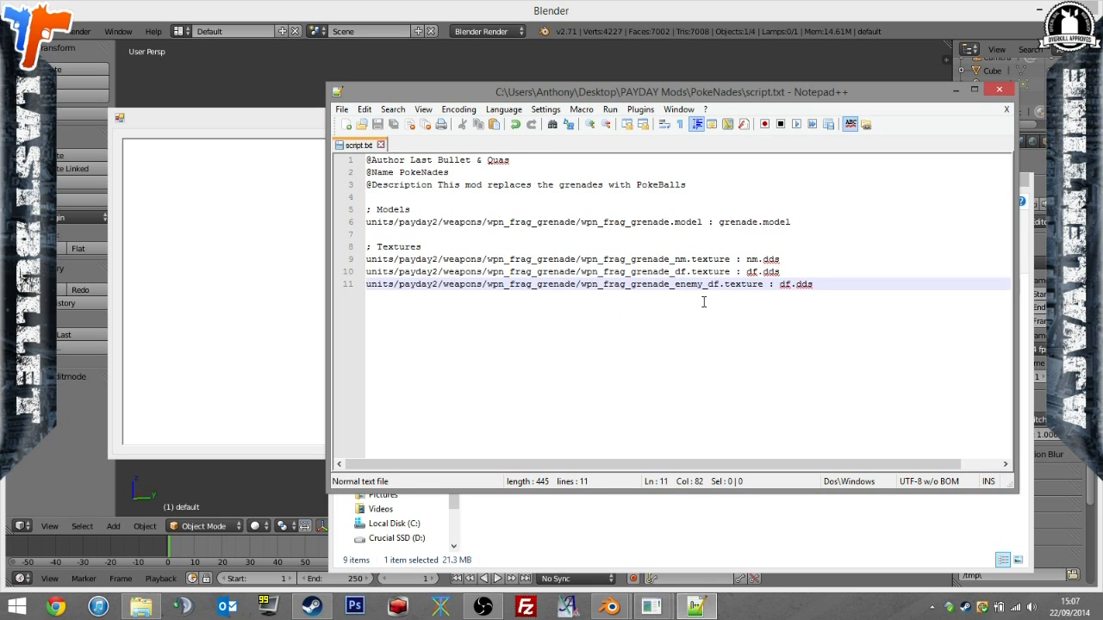
pyautogui.press('Return')
pyautogui.press('Return')
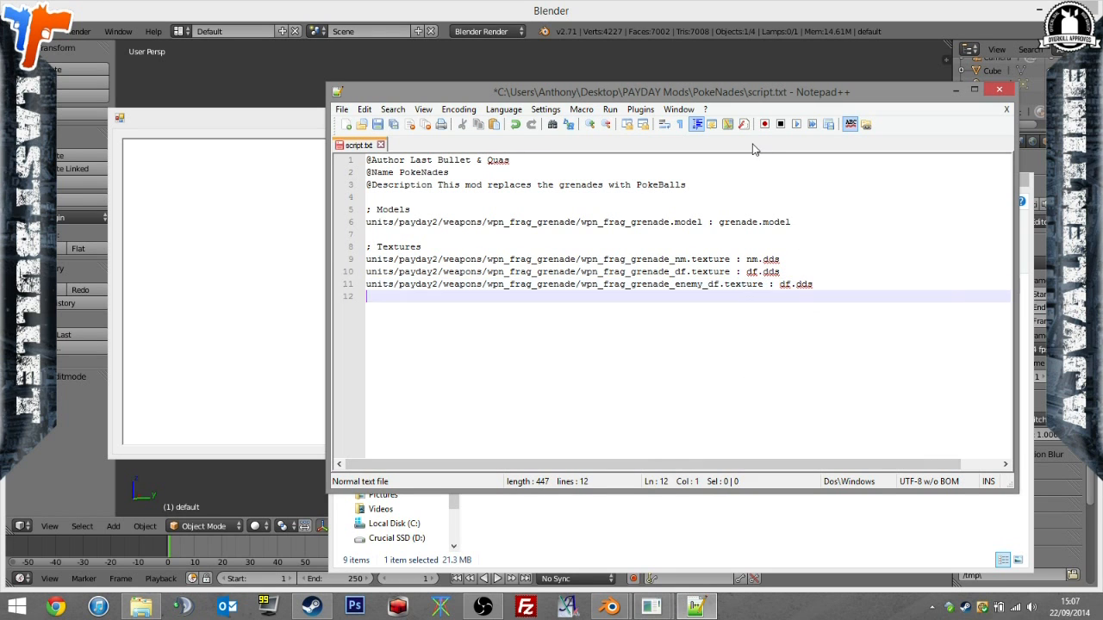
pyautogui.write('; So')
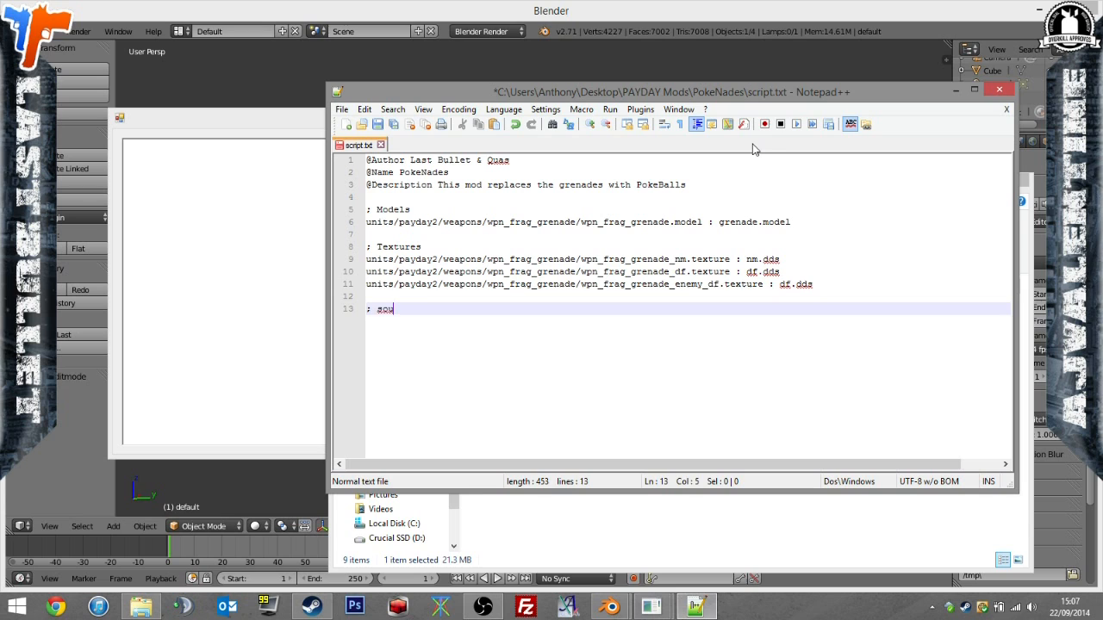
pyautogui.write('undbank')
pyautogui.press('Return')
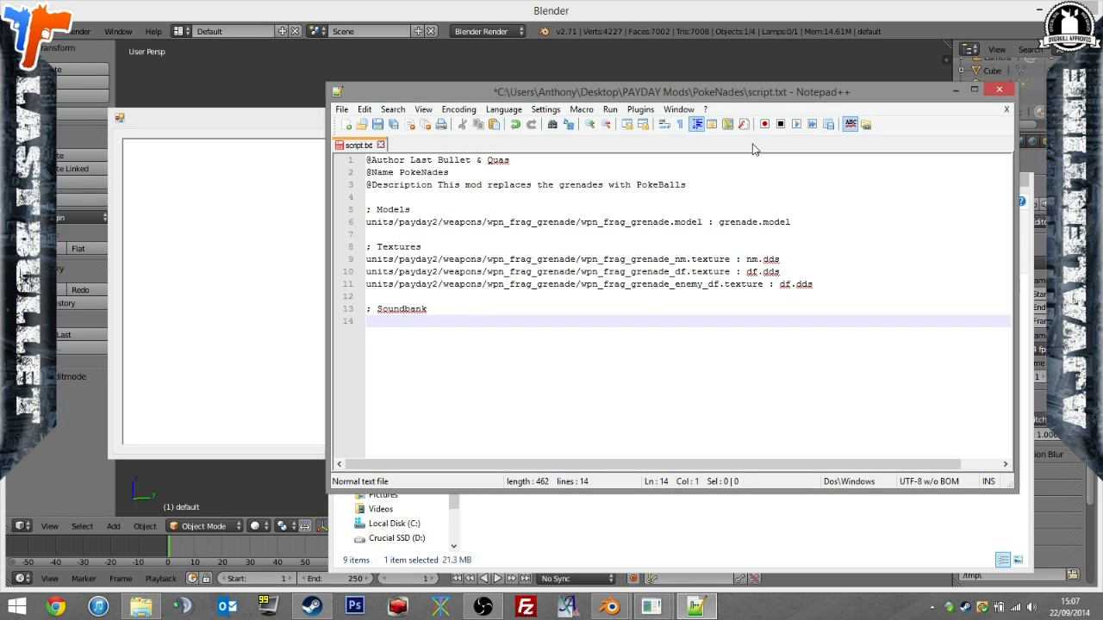
# Enter soundbanks/ on line 14 and append the file name weapon_grenade.bnk copied from the PokeNades folder.
pyautogui.write('soundbanks/')
pyautogui.click(808, 527)
pyautogui.click(542, 445)
pyautogui.press('F2')
pyautogui.hotkey('ctrl', 'a')
pyautogui.hotkey('ctrl', 'c')
pyautogui.click(539, 100)
pyautogui.hotkey('ctrl', 'v')
# Add a colon and the replacement file name weapon_grenade.bnk to the soundbank line, and save the script.
pyautogui.write(':')
pyautogui.hotkey('ctrl', 'v')
pyautogui.click(394, 125)
pyautogui.moveTo(678, 321); pyautogui.dragTo(406, 226)
pyautogui.click(688, 343)
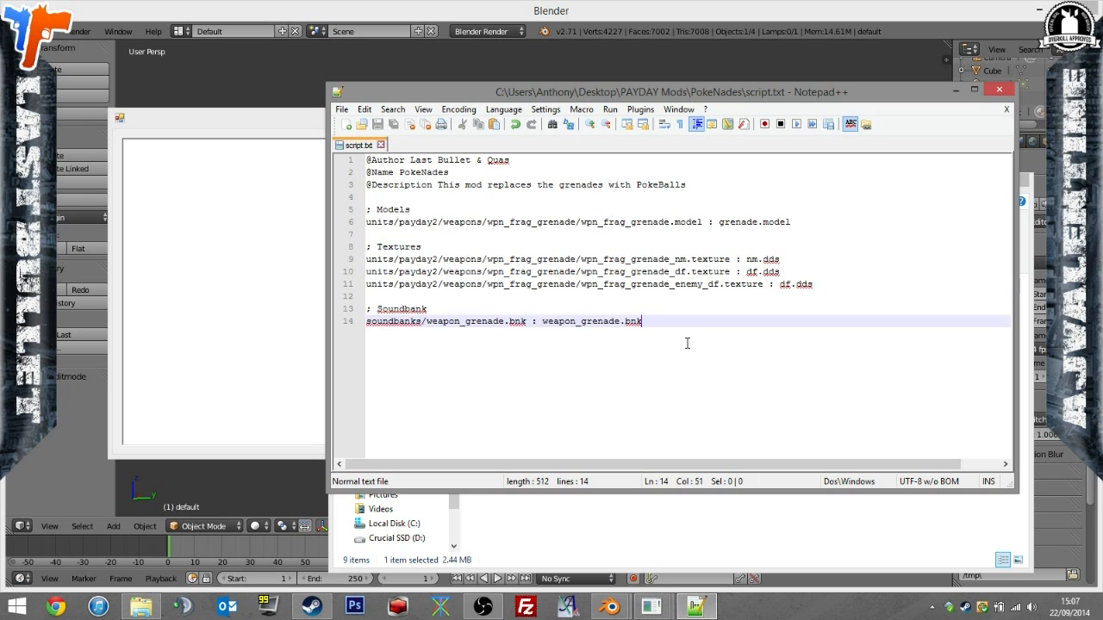
# Launch PDBundleModPatcher.exe from the Mod Patcher 1.15 folder inside PAYDAY Mods > Tools.
pyautogui.click(783, 525)
pyautogui.click(395, 336)
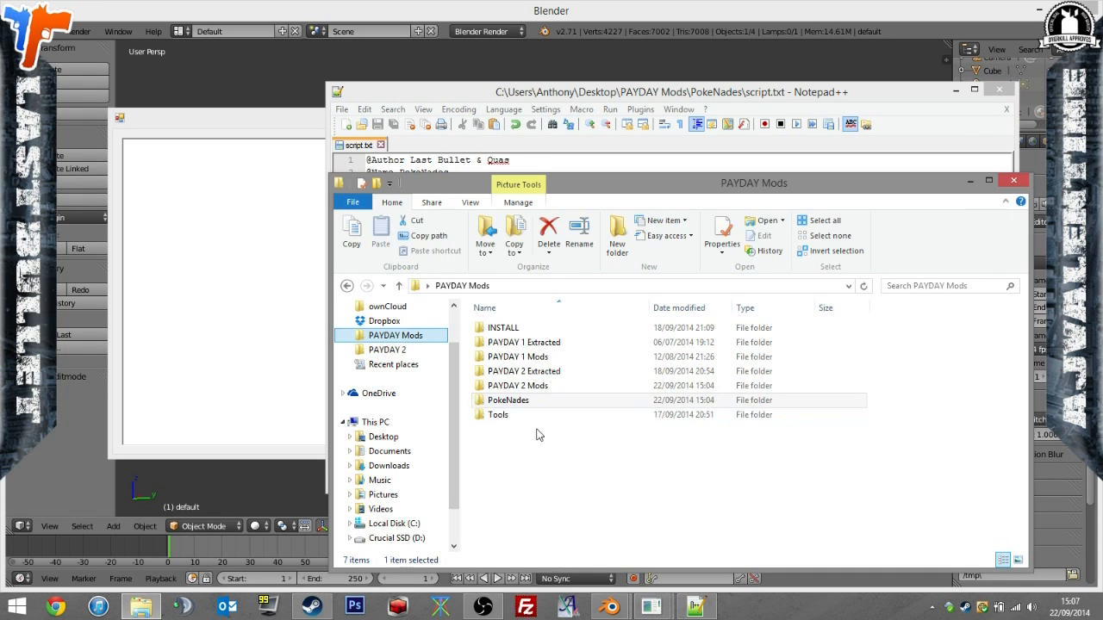
pyautogui.doubleClick(531, 415)
pyautogui.click(550, 344)
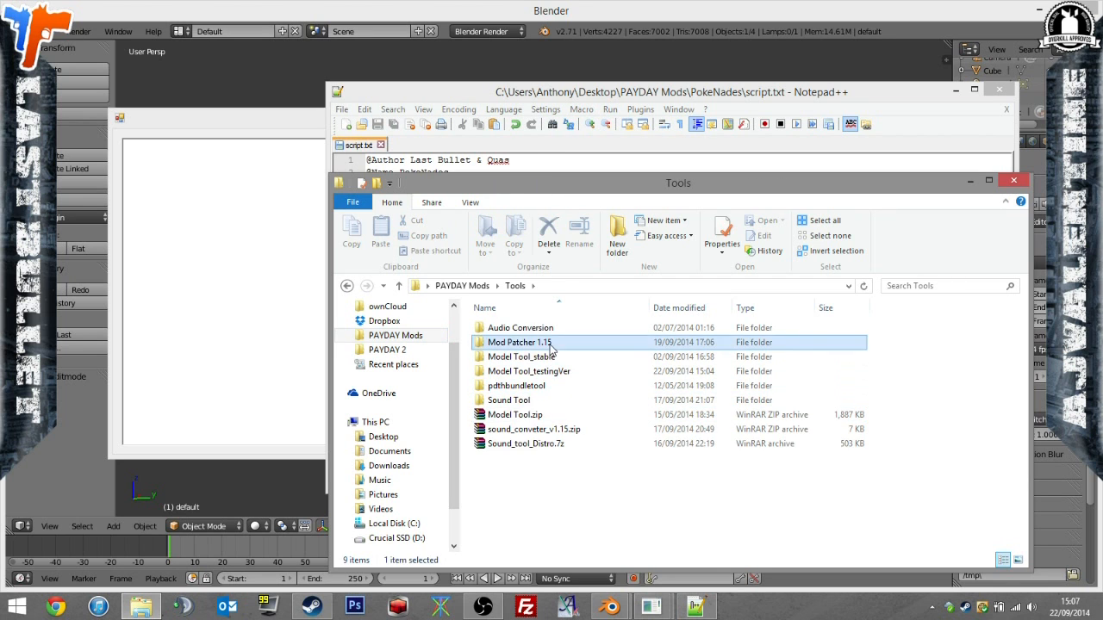
pyautogui.doubleClick(550, 344)
pyautogui.doubleClick(561, 402)
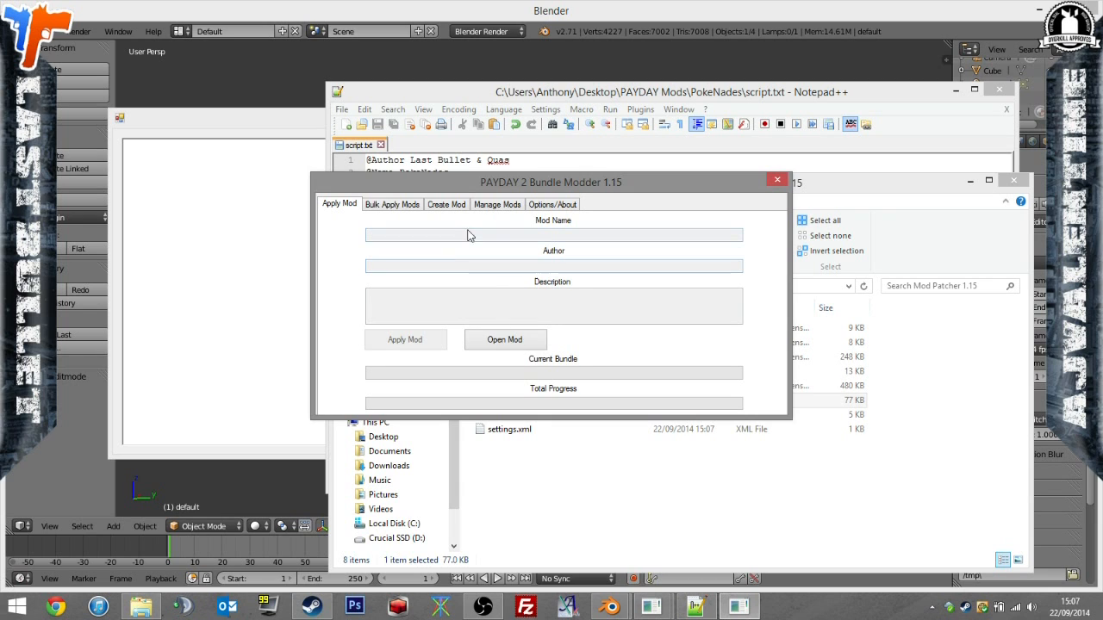
# Load script.txt from the PokeNades folder as the PDMod project for creating a mod.
pyautogui.click(447, 205)
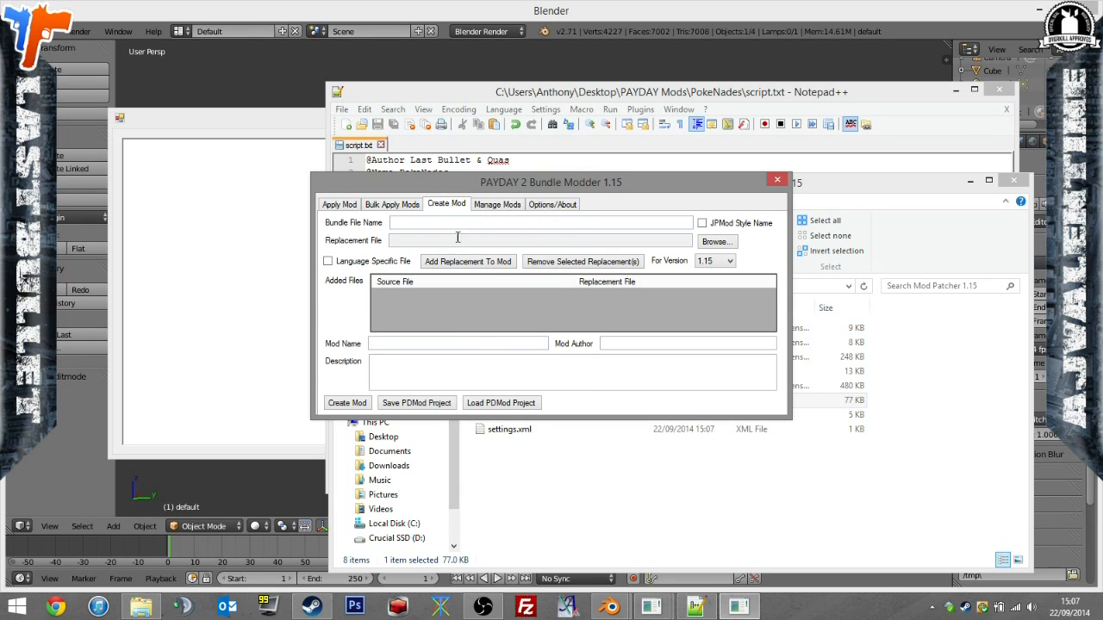
pyautogui.click(503, 404)
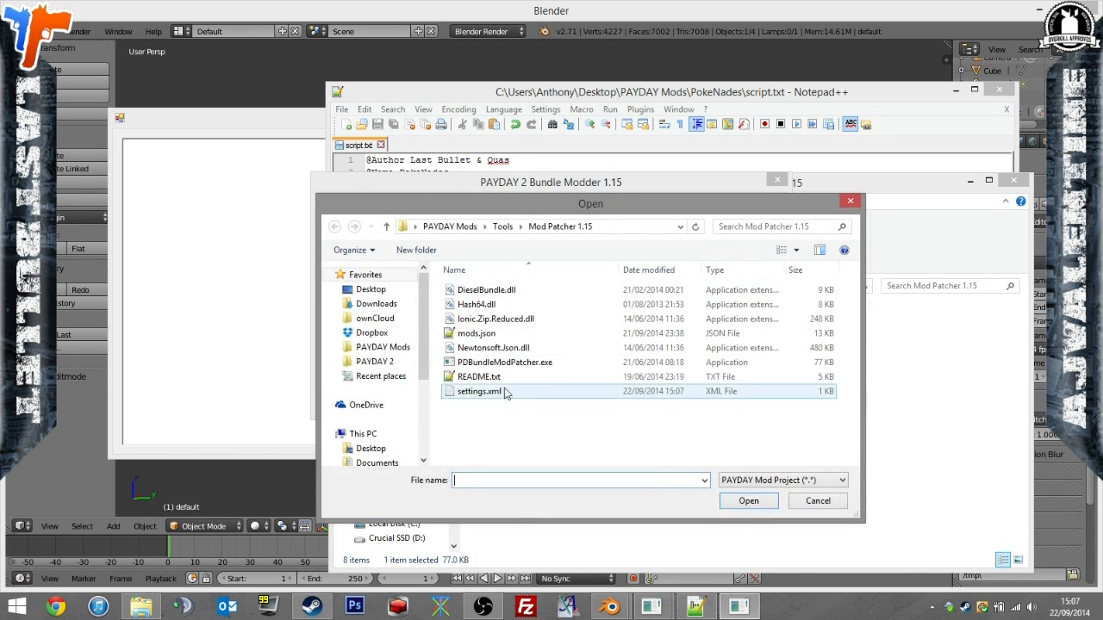
pyautogui.click(399, 350)
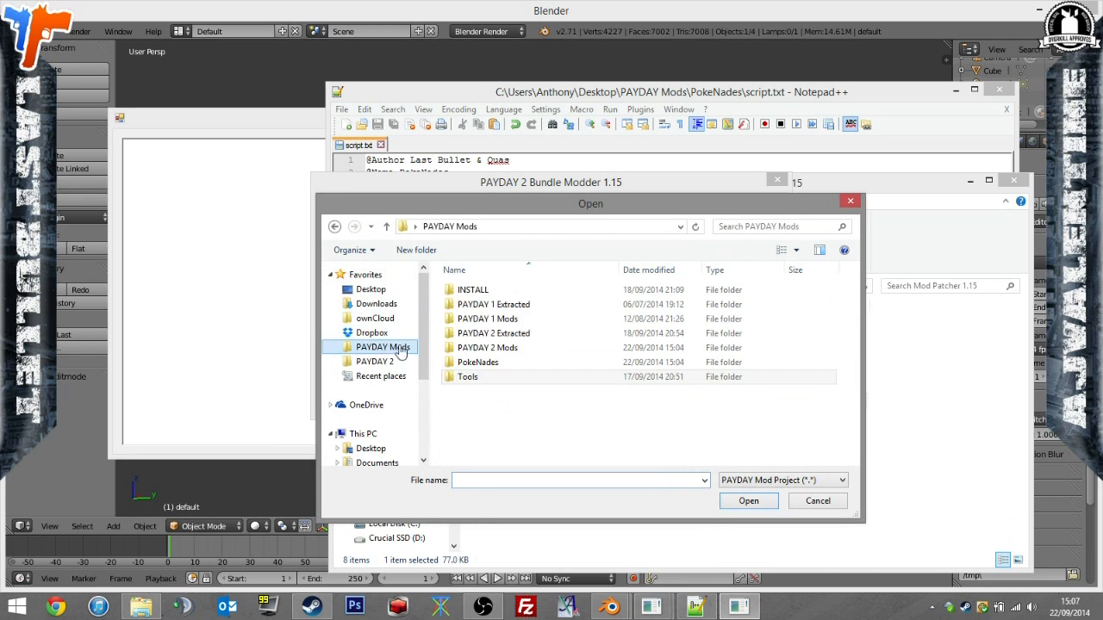
pyautogui.click(479, 365)
pyautogui.doubleClick(479, 365)
pyautogui.doubleClick(480, 397)
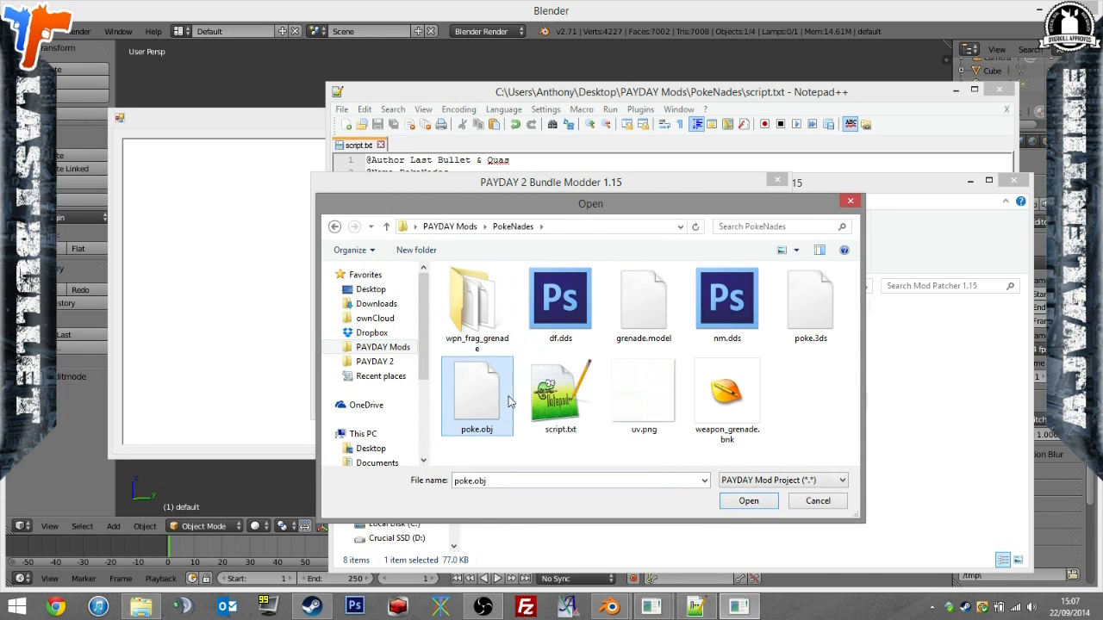
pyautogui.moveTo(615, 369); pyautogui.dragTo(472, 363)
pyautogui.moveTo(770, 294)
pyautogui.mouseDown()
pyautogui.moveTo(771, 328)
pyautogui.moveTo(766, 293)
pyautogui.mouseUp()
pyautogui.click(717, 341)
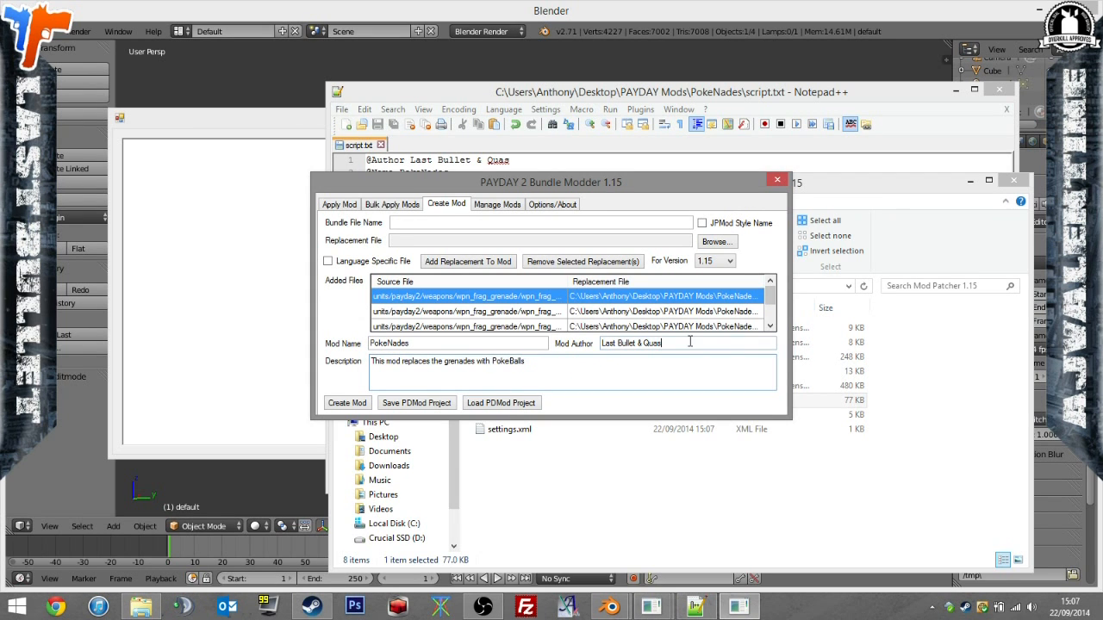
# Create the mod package as PokeNades.pdmod in the PokeNades folder and close the Bundle Modder.
pyautogui.click(336, 406)
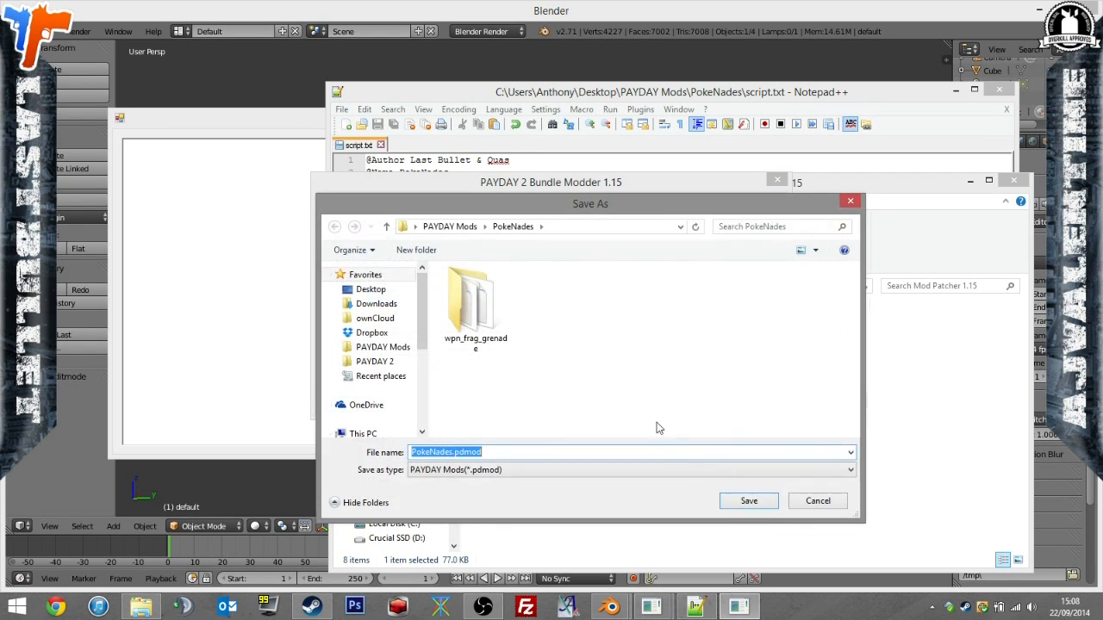
pyautogui.click(749, 499)
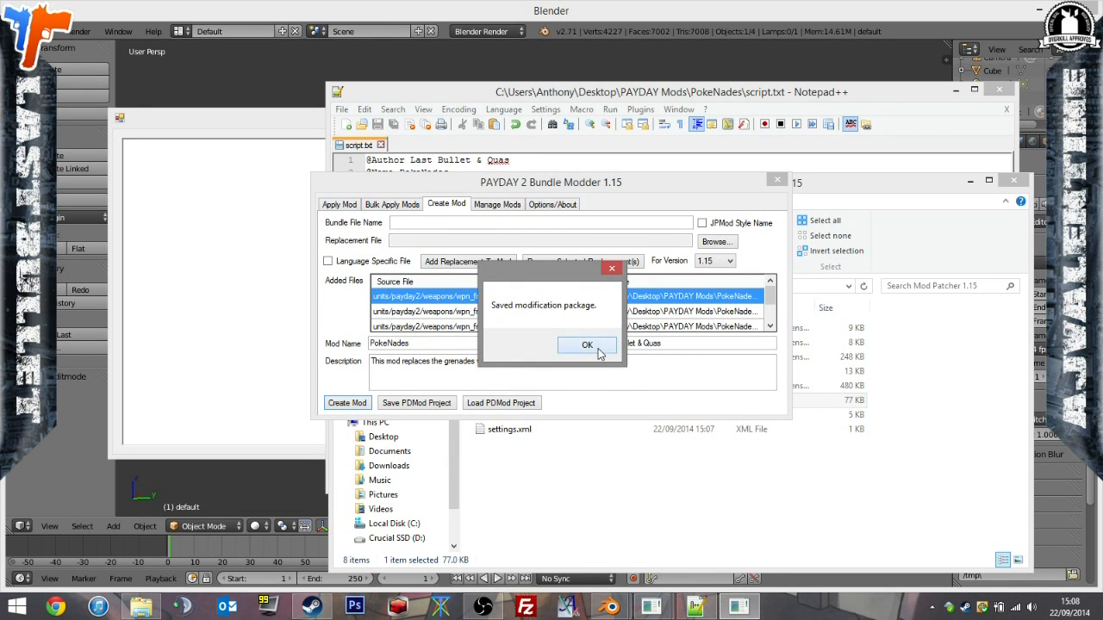
pyautogui.click(586, 345)
pyautogui.click(776, 180)
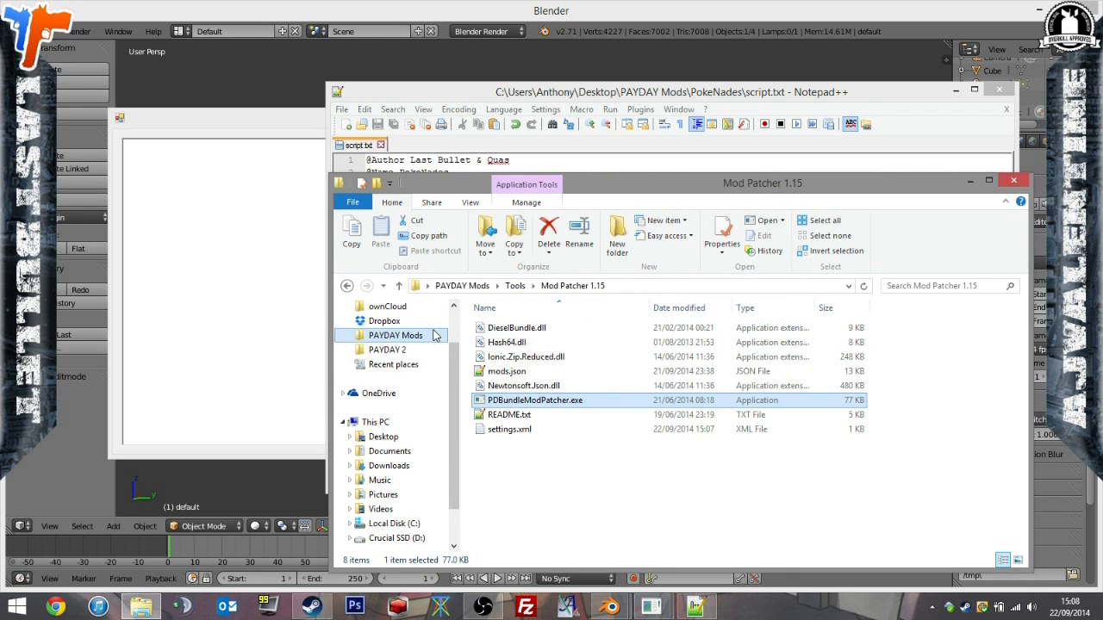
# Open the PokeNades folder inside PAYDAY Mods and check it for the created mod package.
pyautogui.click(434, 335)
pyautogui.doubleClick(556, 398)
pyautogui.moveTo(649, 486); pyautogui.dragTo(556, 463)
pyautogui.moveTo(624, 490); pyautogui.dragTo(666, 530)
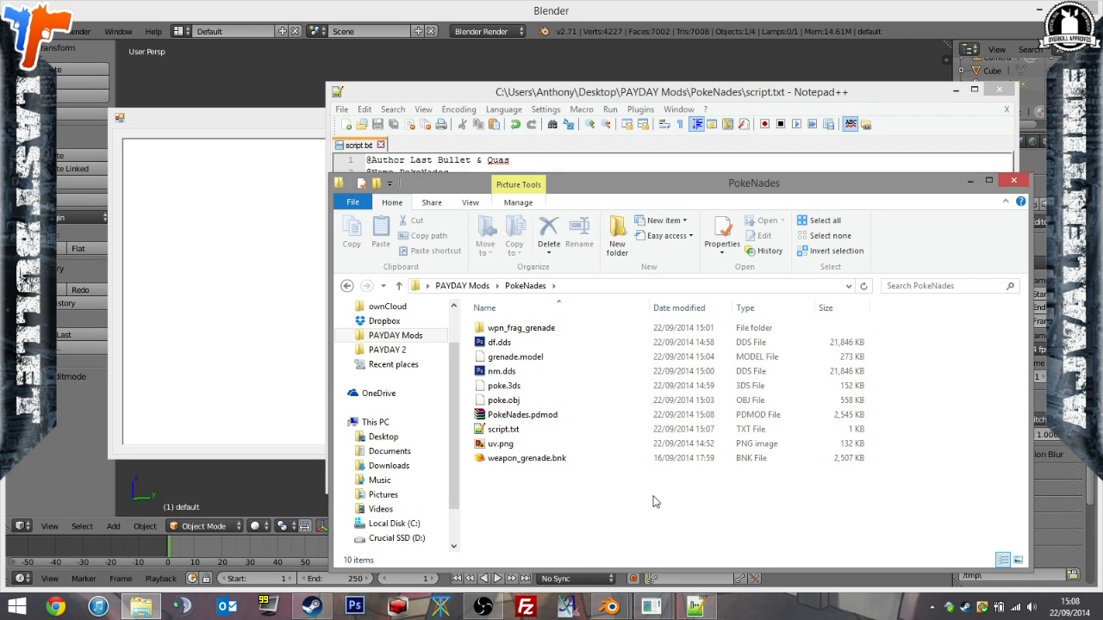
pyautogui.moveTo(688, 509); pyautogui.dragTo(500, 252)
pyautogui.moveTo(628, 505)
pyautogui.mouseDown()
pyautogui.moveTo(589, 467)
pyautogui.moveTo(477, 174)
pyautogui.moveTo(642, 496)
pyautogui.moveTo(525, 228)
pyautogui.moveTo(628, 487)
pyautogui.moveTo(494, 230)
pyautogui.moveTo(632, 492)
pyautogui.mouseUp()
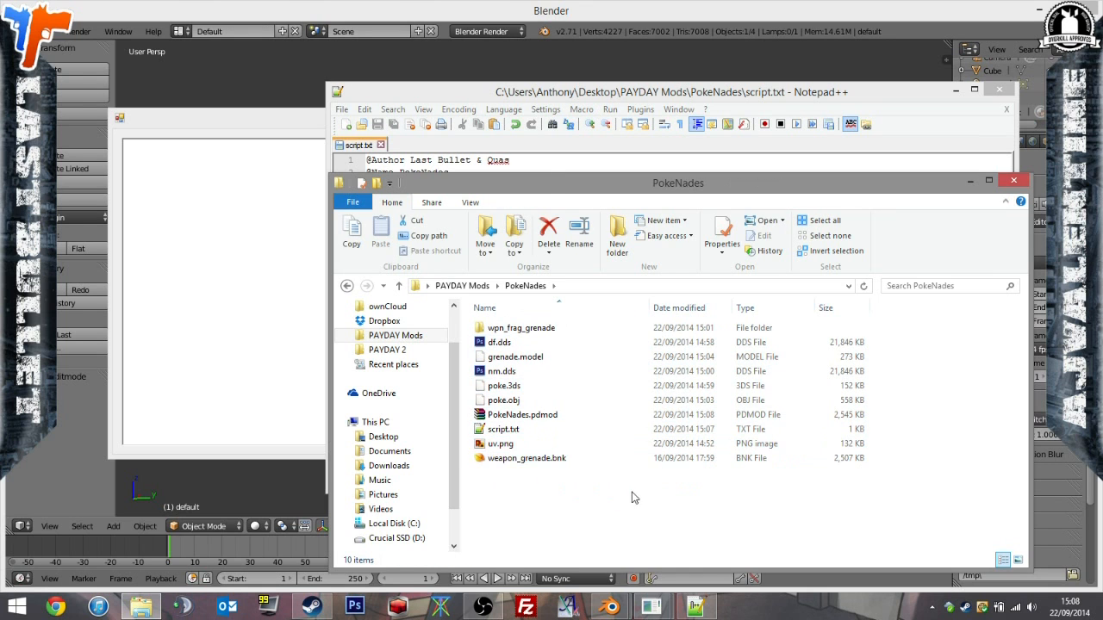
pyautogui.click(547, 333)
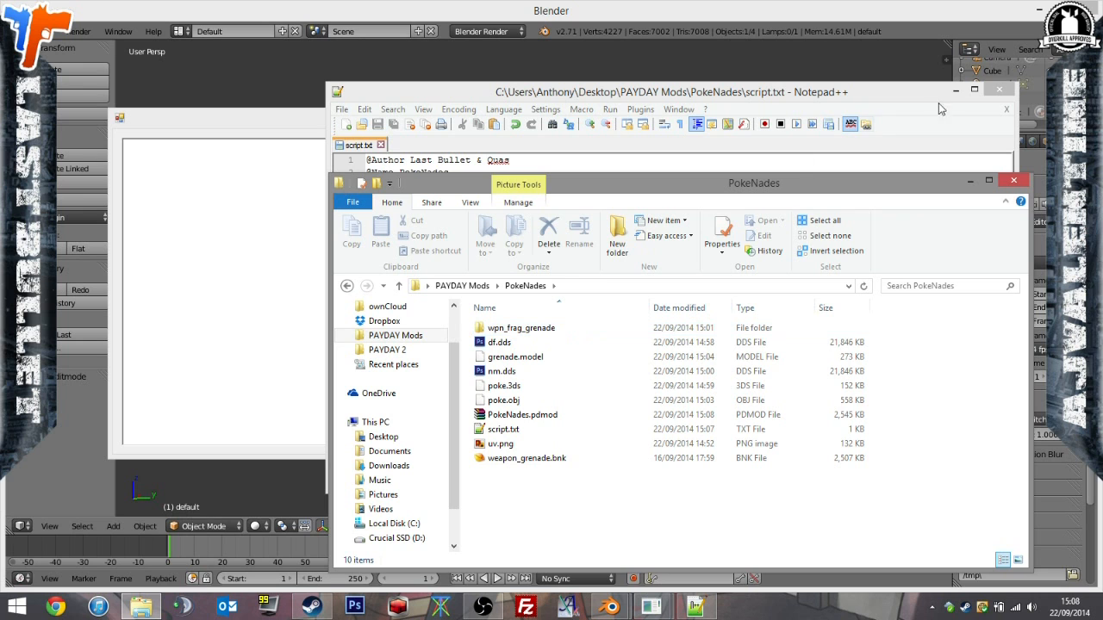
# Close script.txt together with its text editor, and close the model tool window.
pyautogui.click(969, 115)
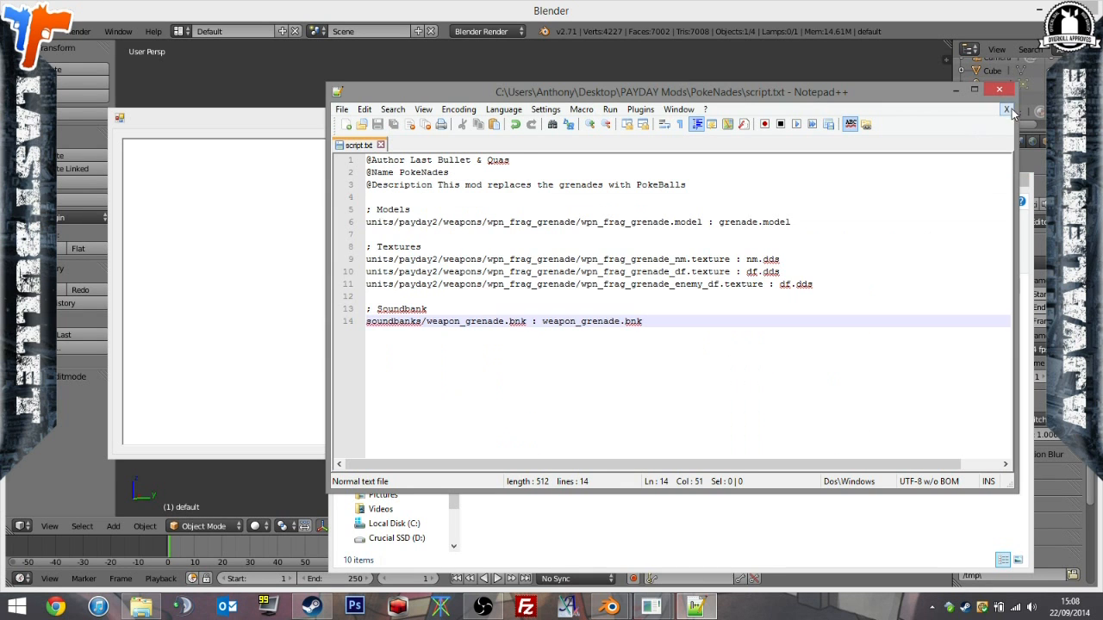
pyautogui.click(1006, 109)
pyautogui.click(998, 89)
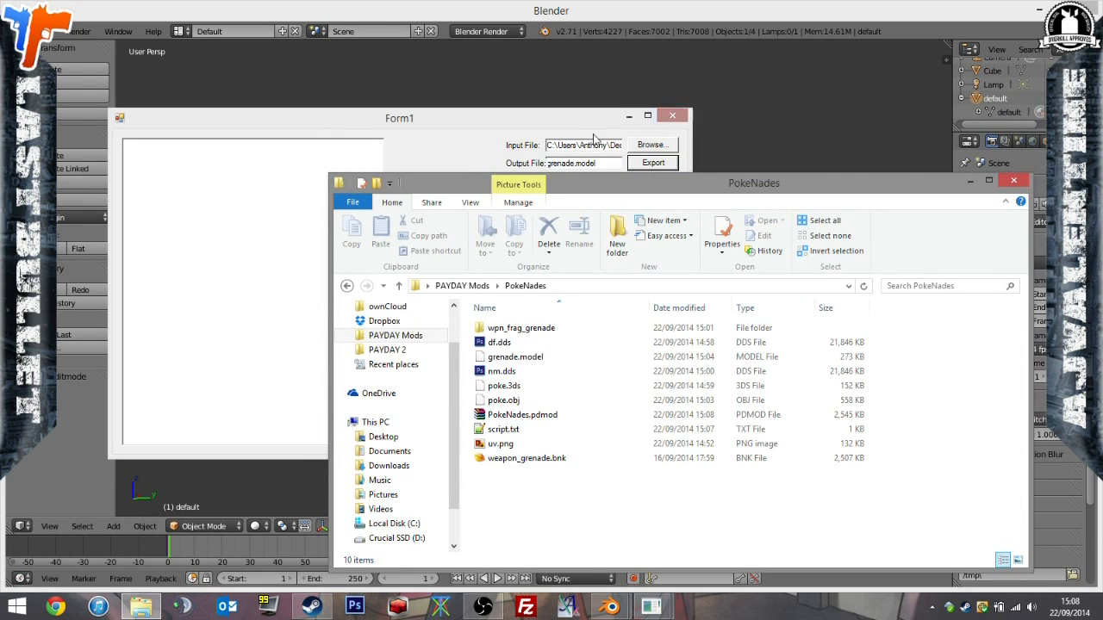
pyautogui.click(672, 115)
# Launch PD2ModelParser.exe from the Model Tool_testingVer folder inside PAYDAY Mods > Tools.
pyautogui.click(396, 336)
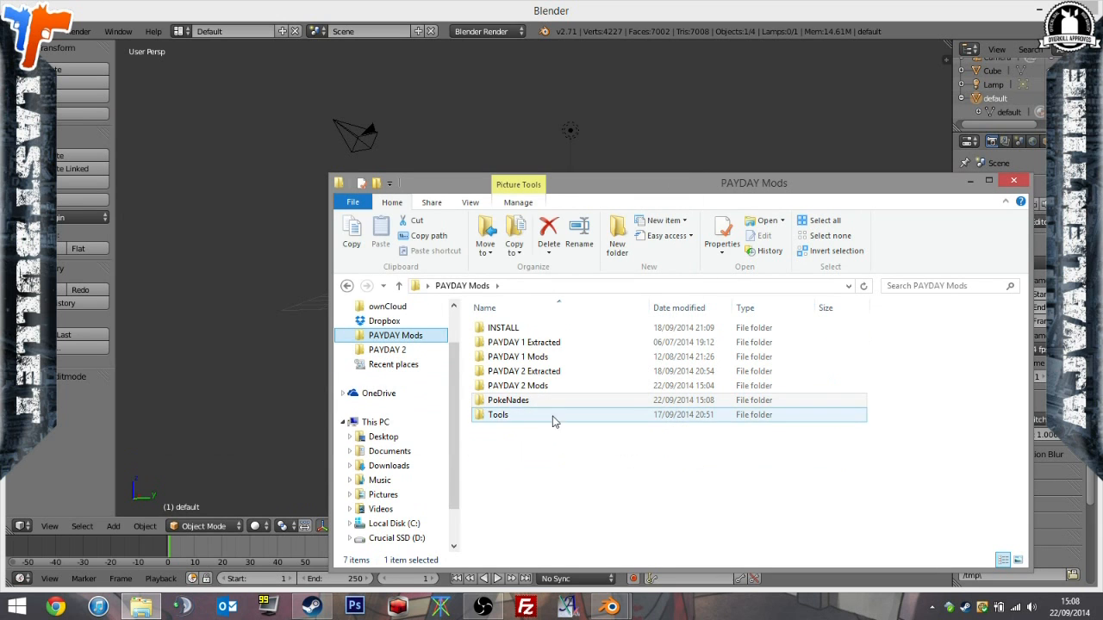
pyautogui.doubleClick(554, 420)
pyautogui.doubleClick(556, 373)
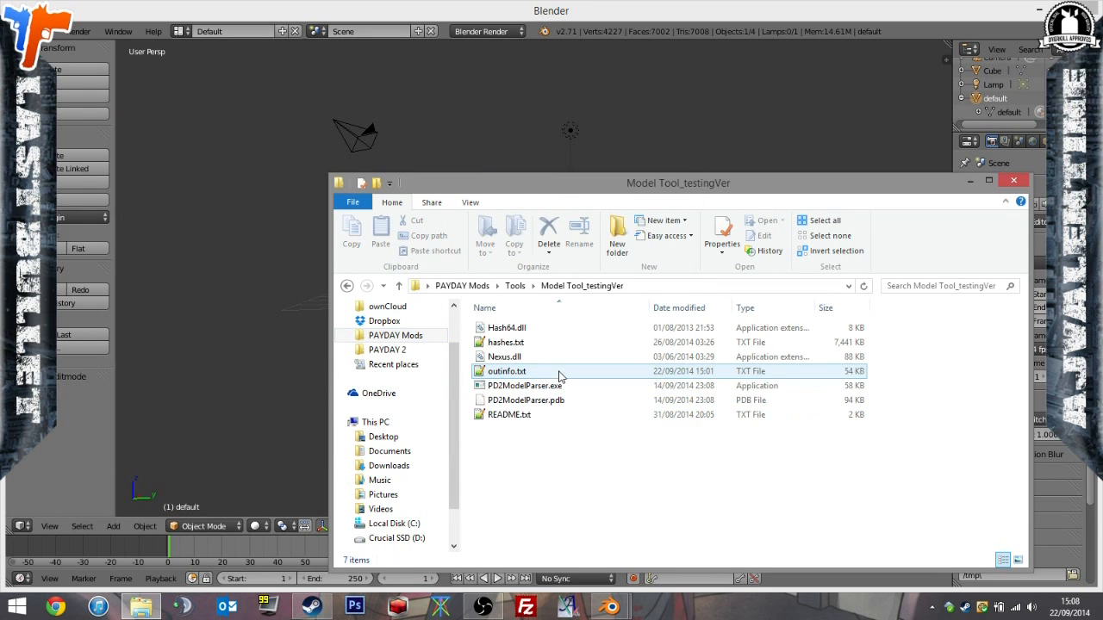
pyautogui.doubleClick(558, 386)
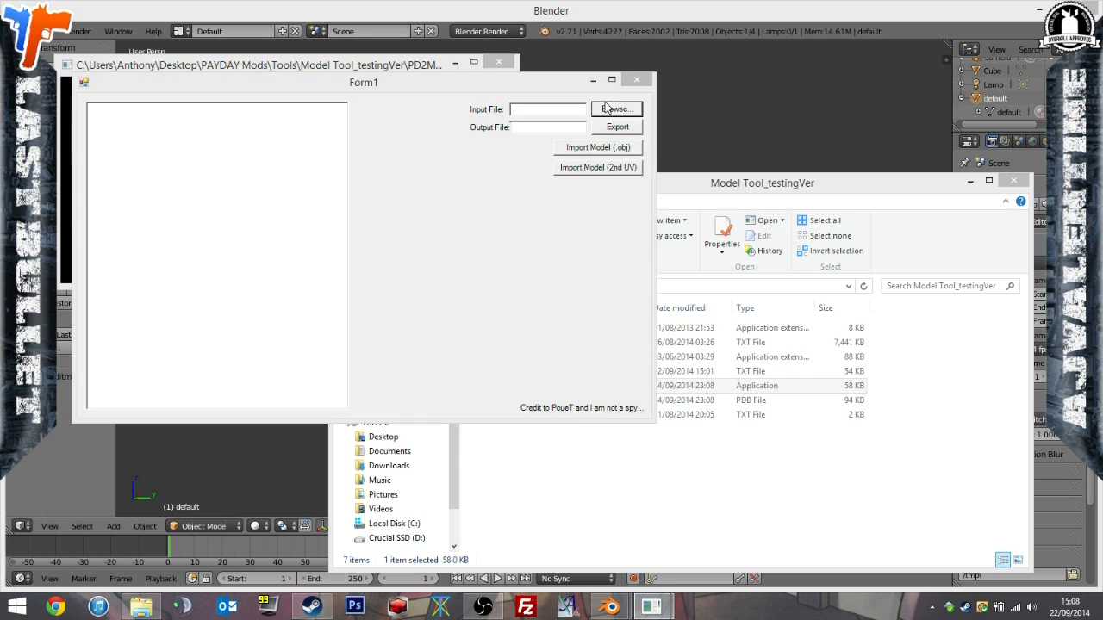
# Browse the wpn_frag_grenade folder for the model tool's input file and select wpn_frag_grenade_sprint.model.
pyautogui.click(606, 109)
pyautogui.doubleClick(240, 207)
pyautogui.click(268, 204)
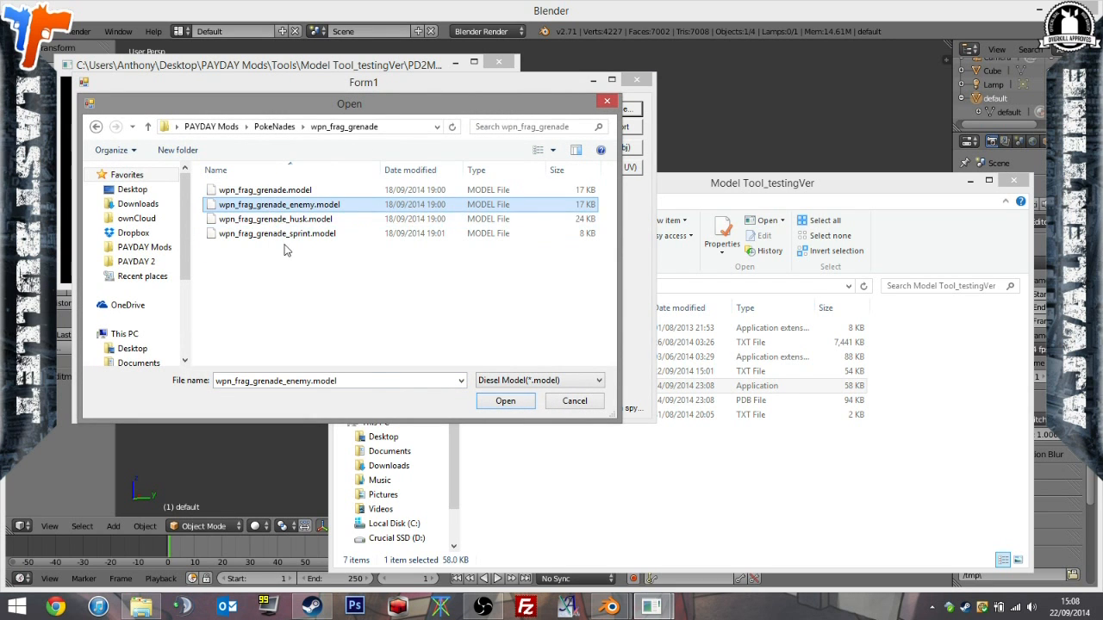
pyautogui.click(289, 233)
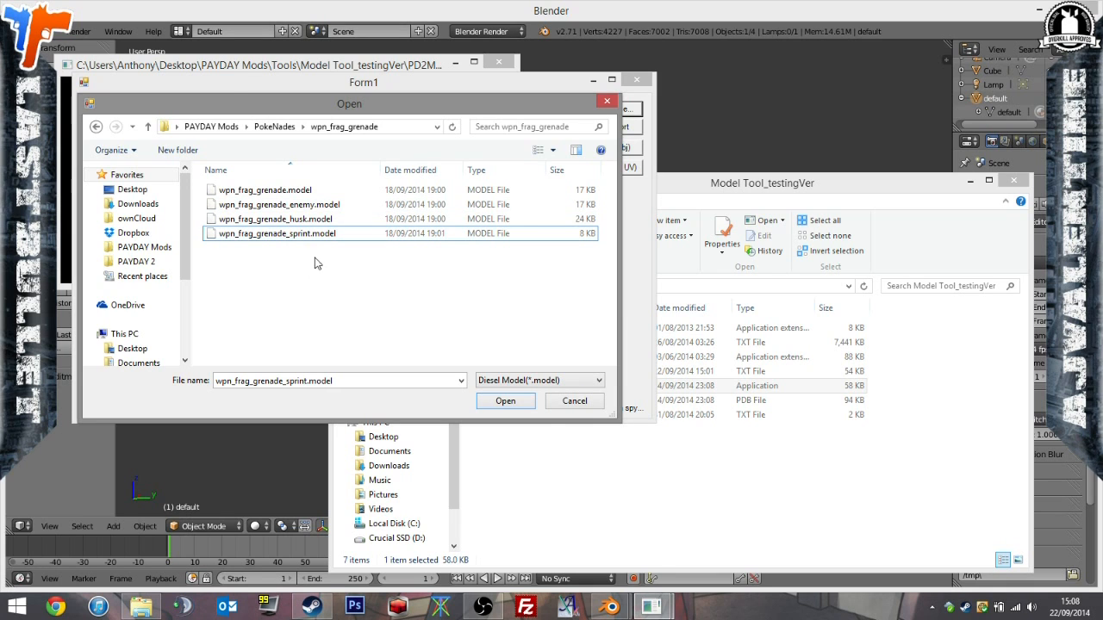
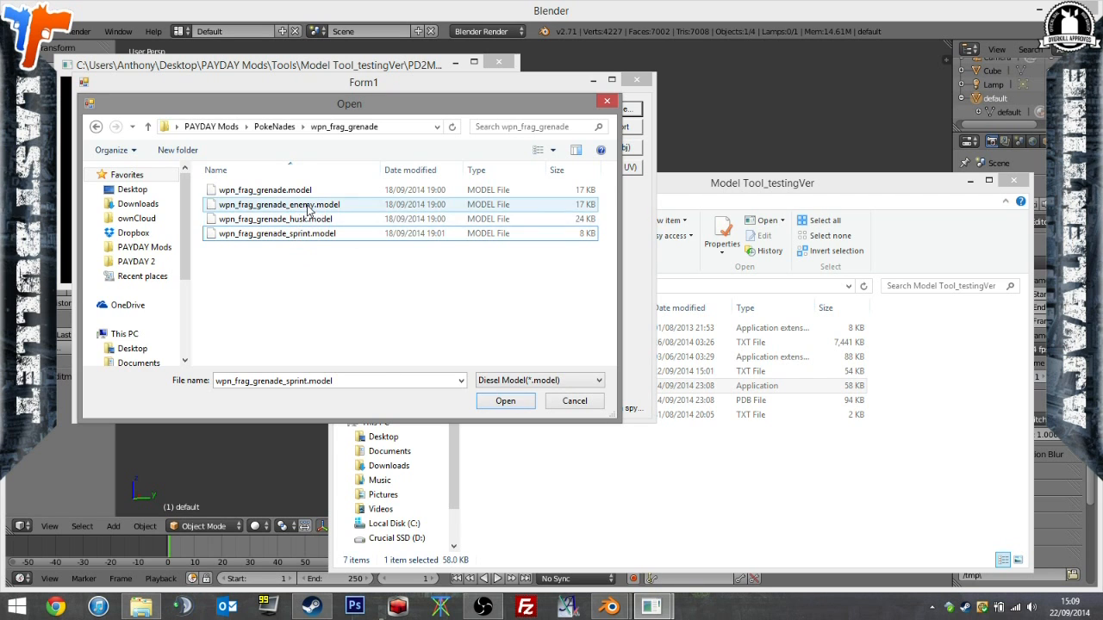
# Load wpn_frag_grenade_enemy.model as the model tool's input file, close the tool and return to the PAYDAY Mods folder.
pyautogui.doubleClick(308, 210)
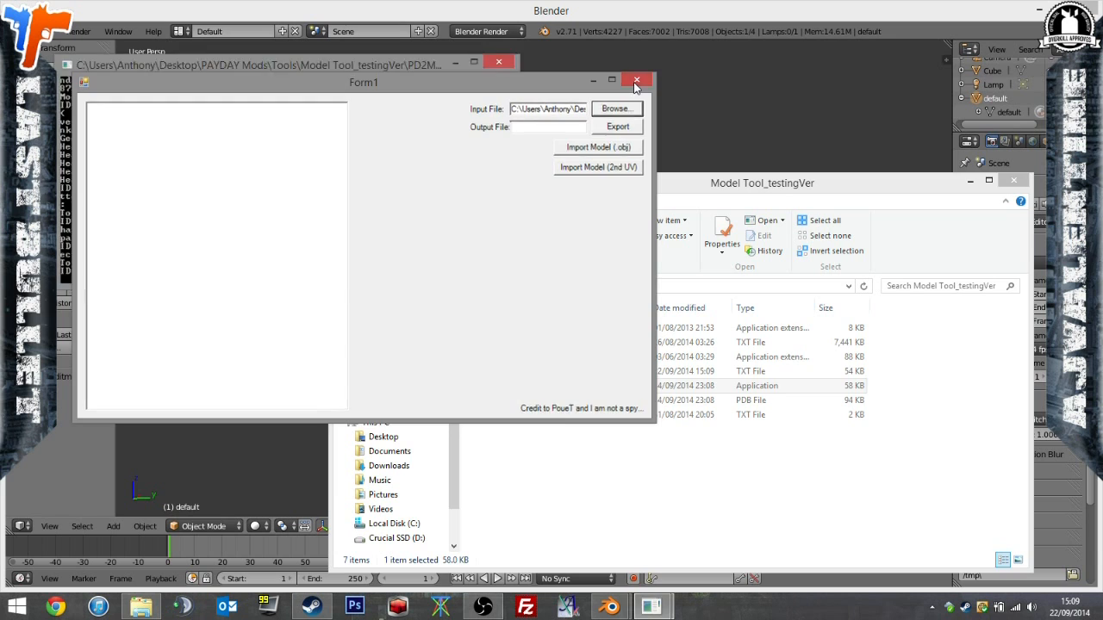
pyautogui.click(636, 81)
pyautogui.click(396, 335)
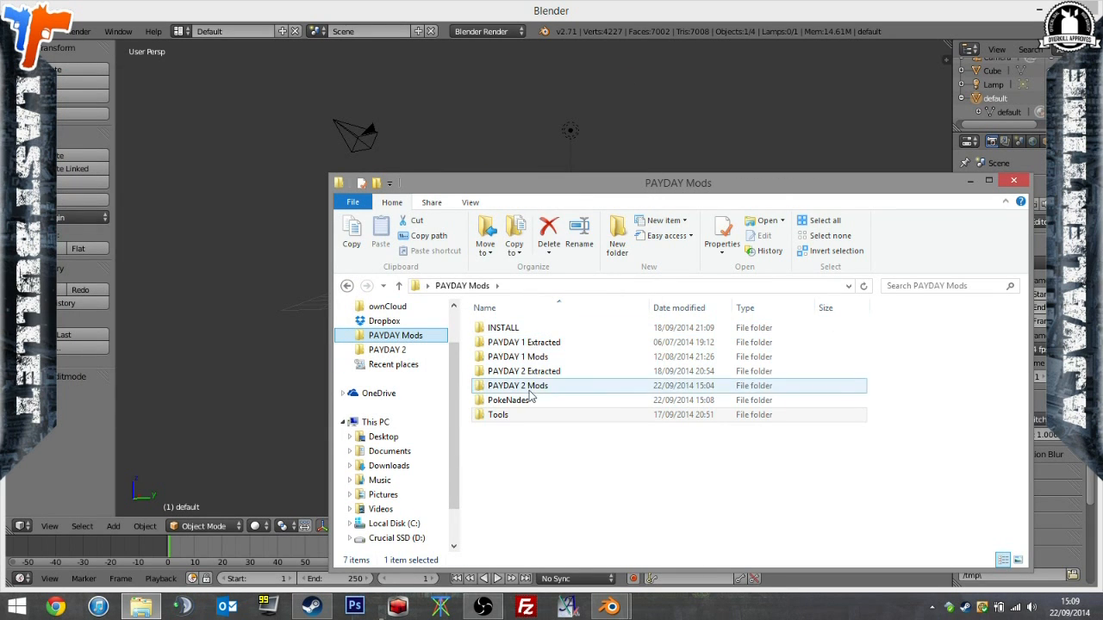
# Import wpn_frag_grenade_enemy.obj into the Blender scene and compare the enemy grenade with the Poké Ball mesh.
pyautogui.click(42, 31)
pyautogui.moveTo(130, 267)
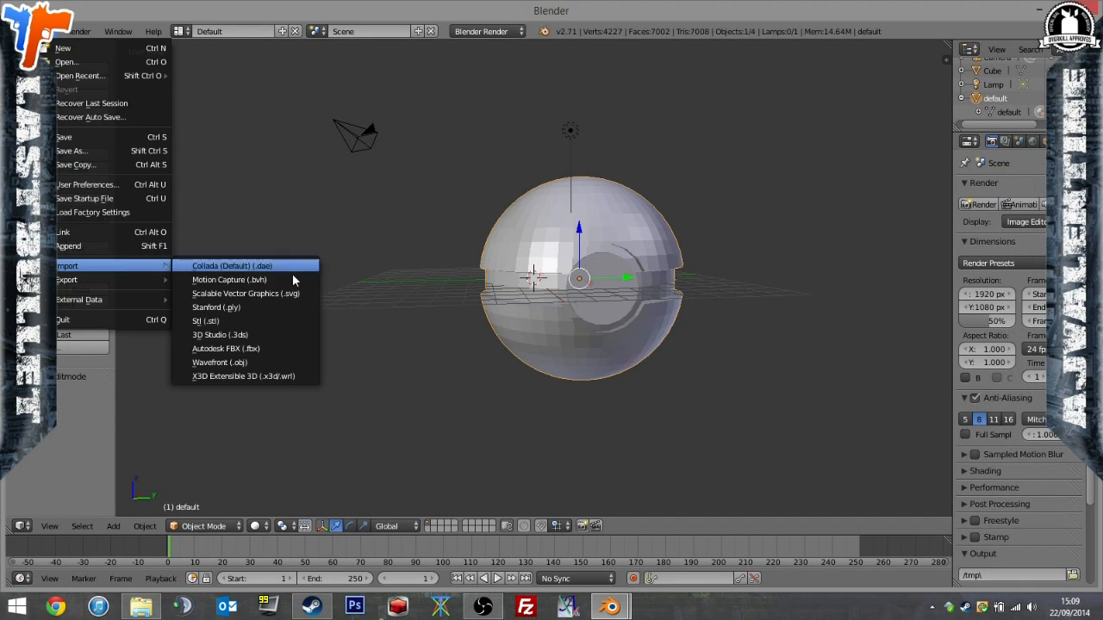
pyautogui.click(293, 354)
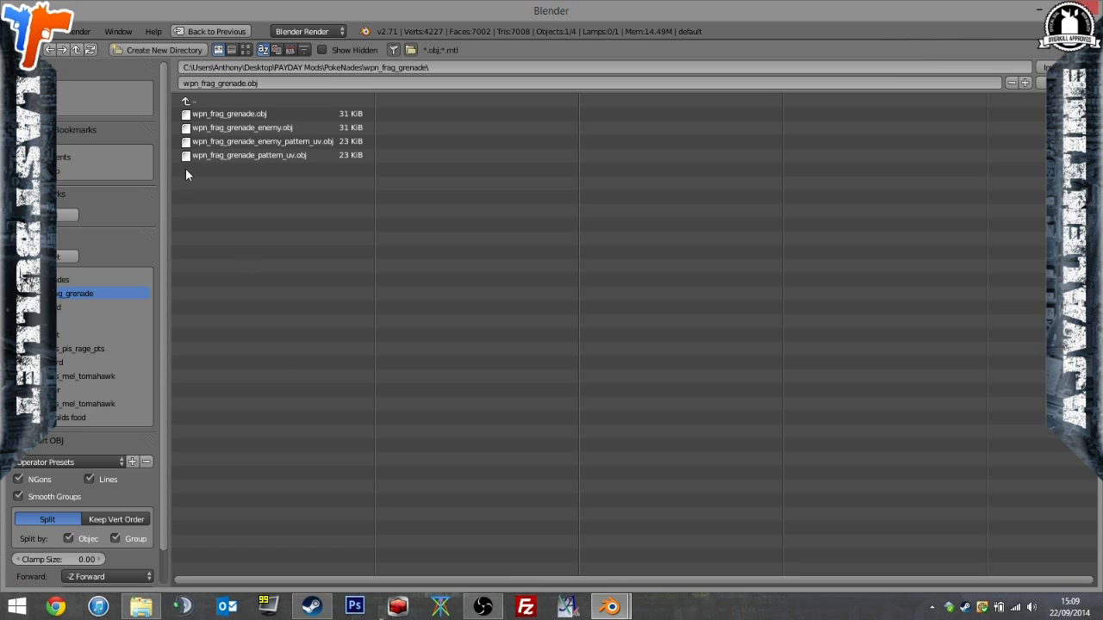
pyautogui.doubleClick(301, 126)
pyautogui.moveTo(572, 230); pyautogui.dragTo(472, 350, button='middle')
pyautogui.moveTo(473, 330); pyautogui.dragTo(487, 326)
pyautogui.scroll(-1, 1032, 81)
pyautogui.click(964, 112)
pyautogui.scroll(-1, 984, 113)
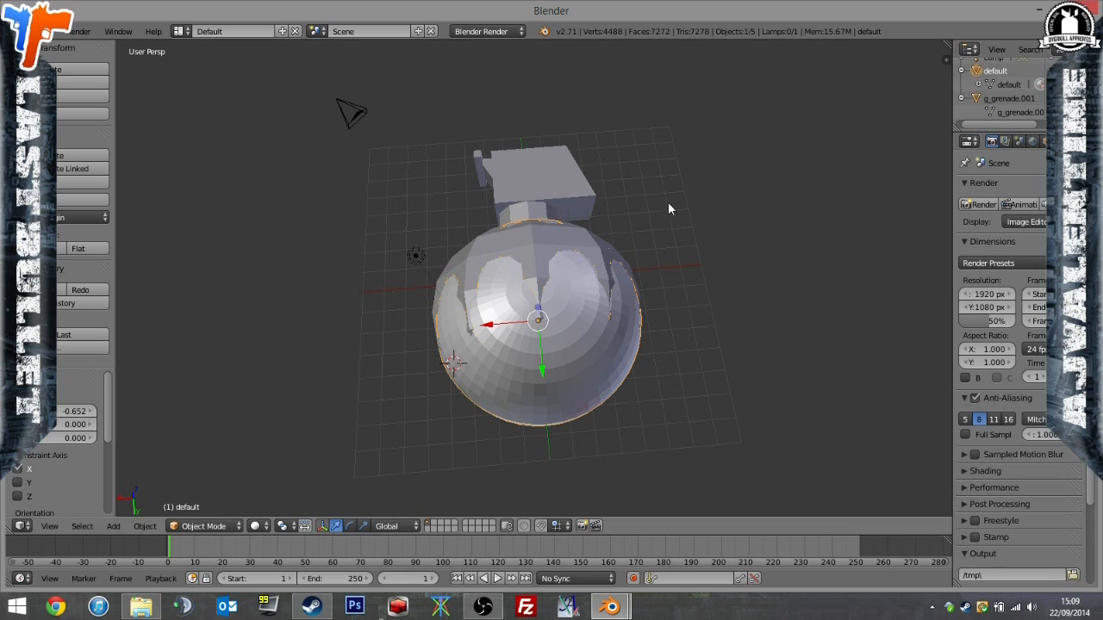
# Delete the imported g_grenade.001 object from the scene.
pyautogui.rightClick(1002, 103)
pyautogui.click(923, 128)
pyautogui.moveTo(843, 162); pyautogui.dragTo(438, 221, button='middle')
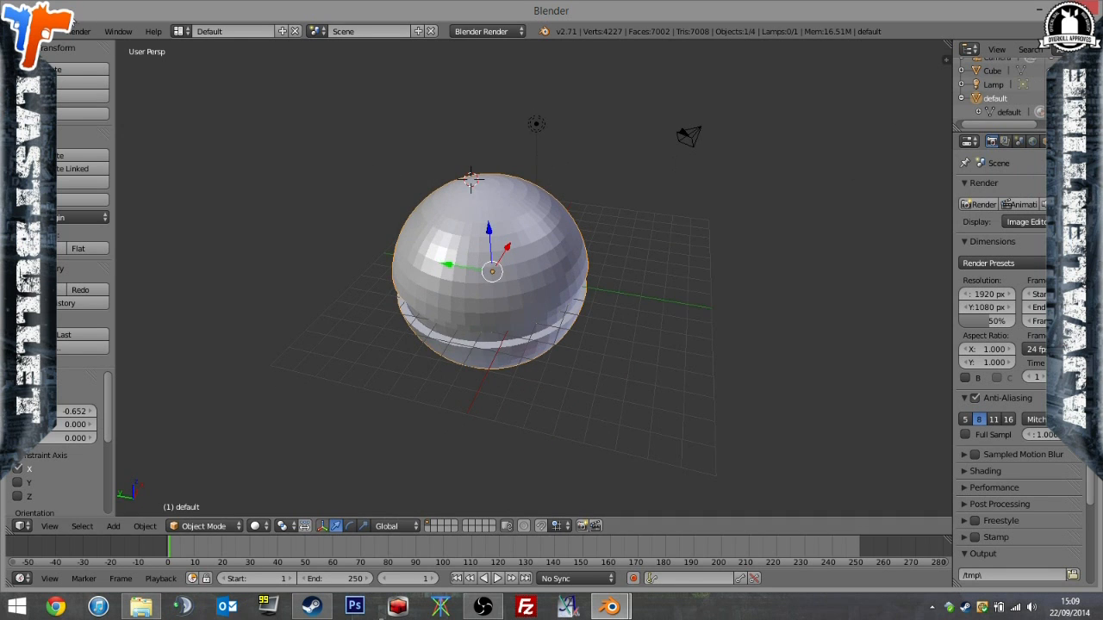
# Export the Poké Ball mesh as a Wavefront file named poke_enemy.obj in the PokeNades folder.
pyautogui.press('Tab')
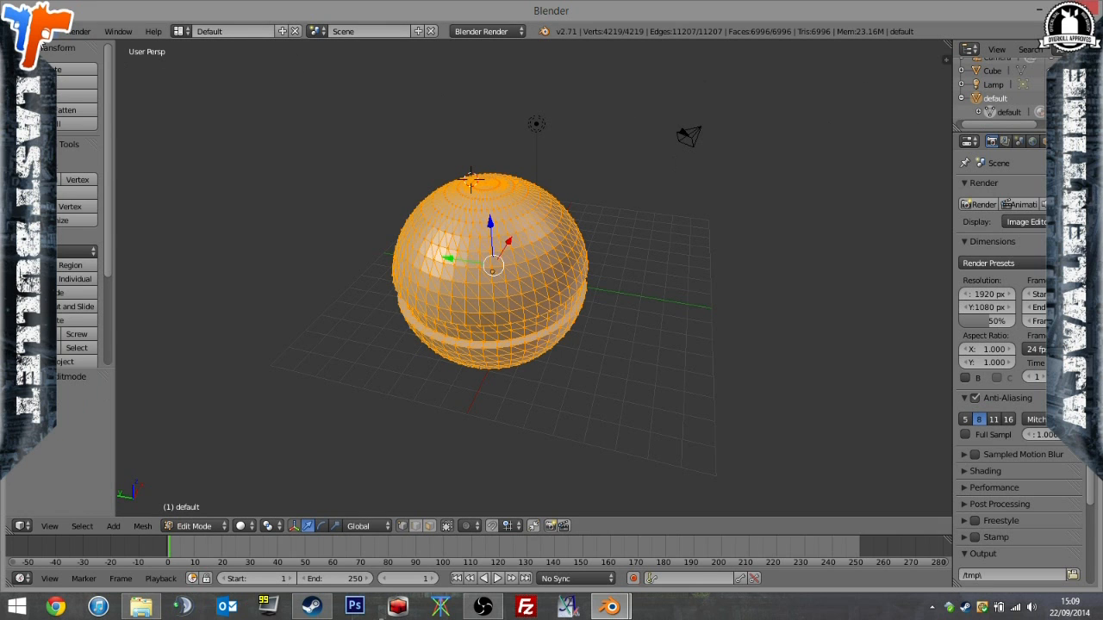
pyautogui.click(54, 31)
pyautogui.moveTo(107, 280)
pyautogui.click(226, 363)
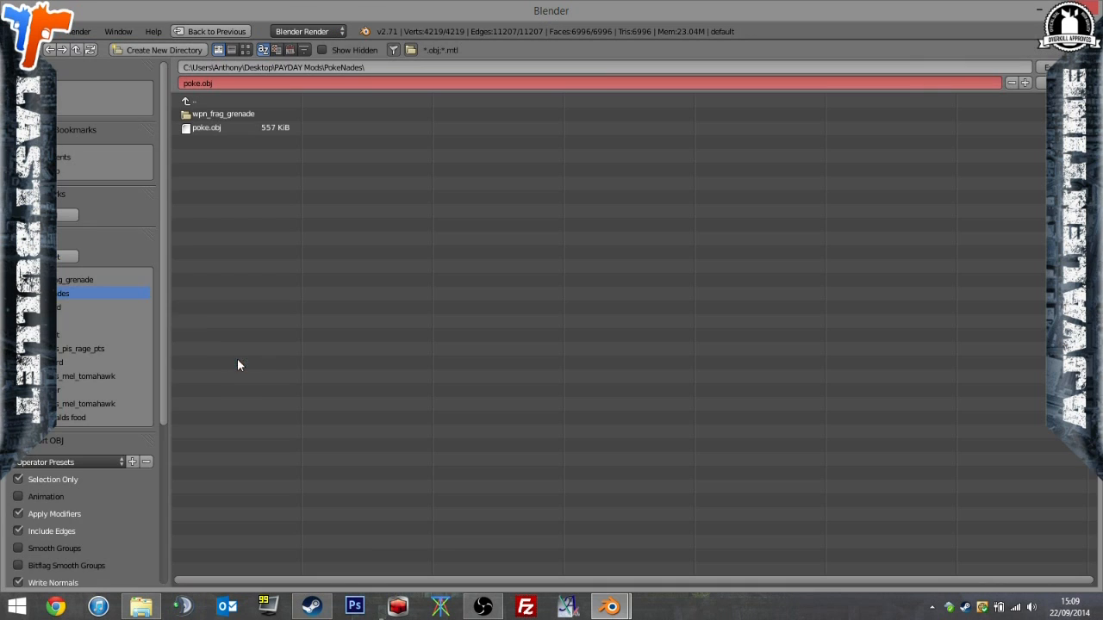
pyautogui.scroll(-5, 100, 326)
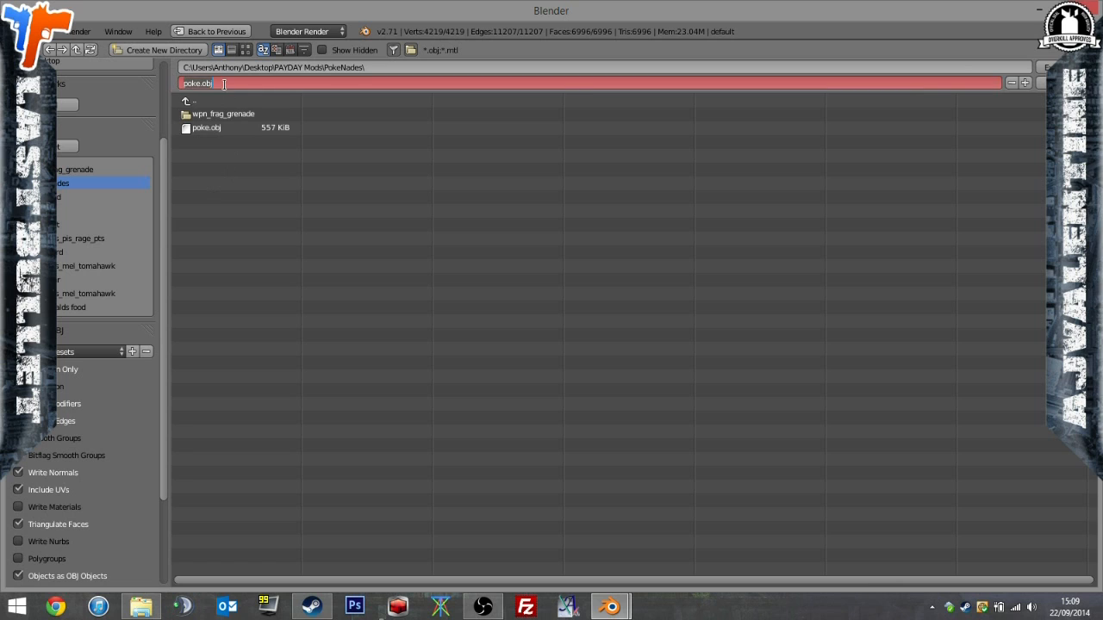
pyautogui.write('po')
pyautogui.press('Return')
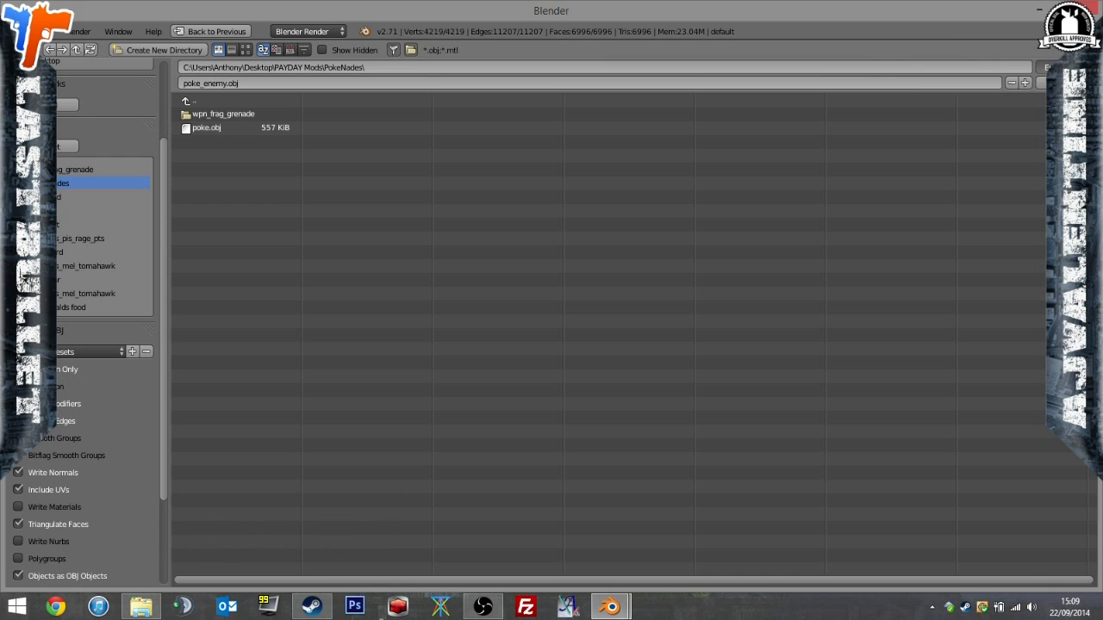
pyautogui.click(1065, 68)
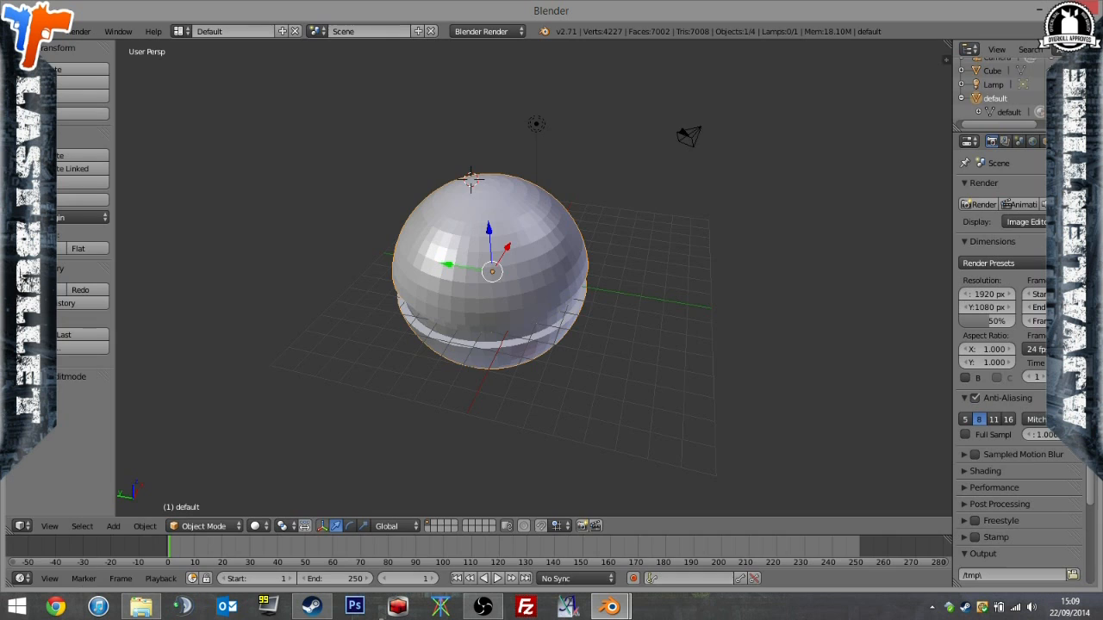
# Switch to File Explorer, open the PokeNades folder and select the exported poke_enemy.obj.
pyautogui.click(138, 607)
pyautogui.doubleClick(504, 396)
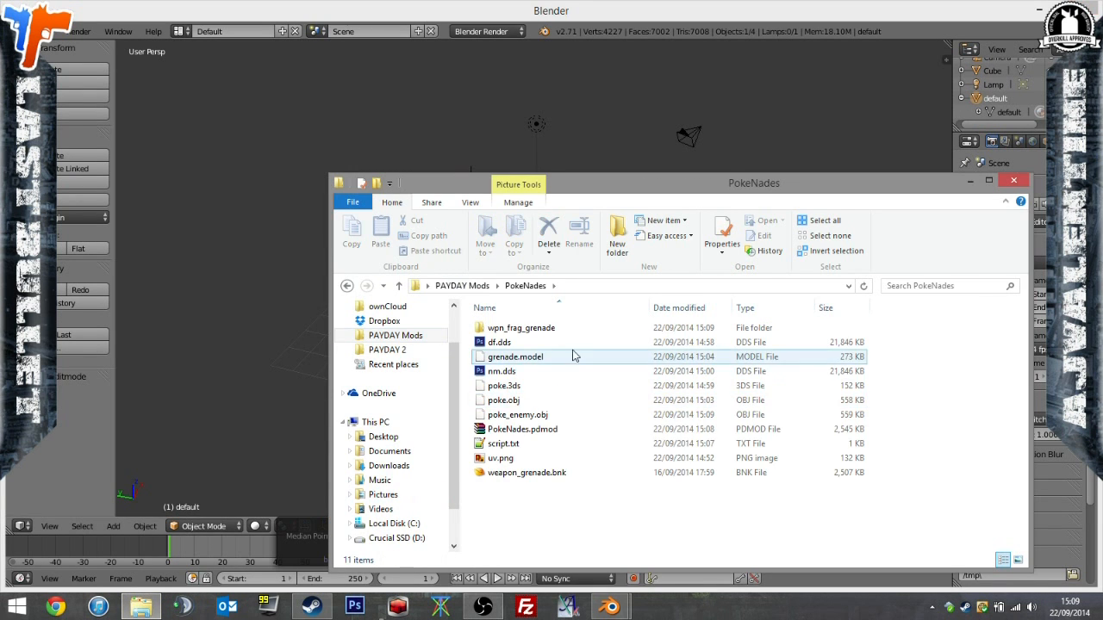
pyautogui.click(518, 416)
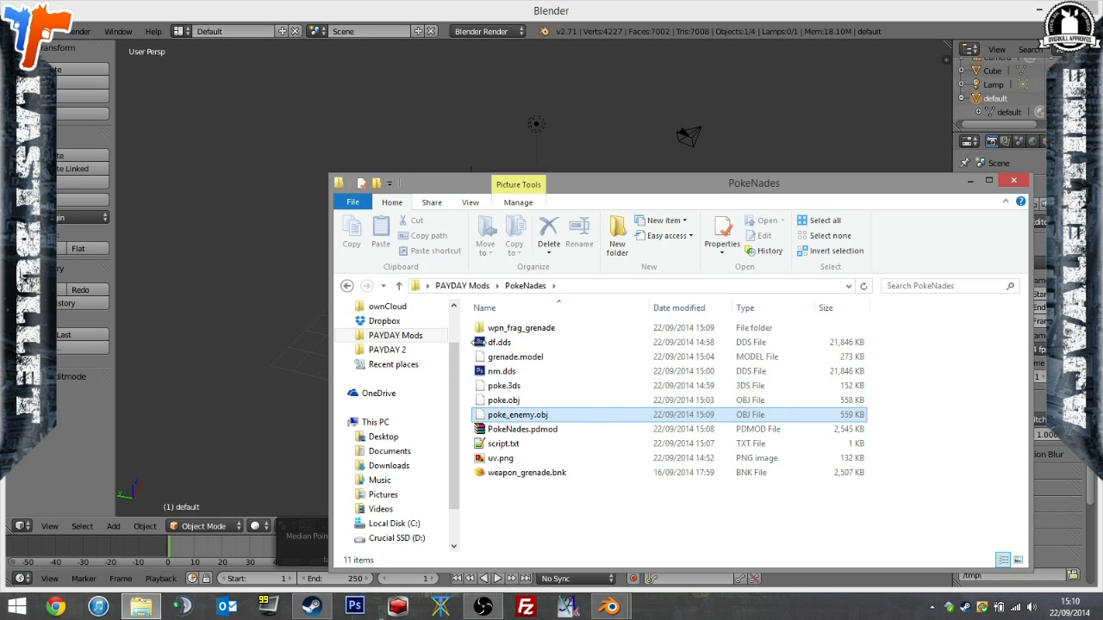
# Launch PD2ModelParser.exe from PAYDAY Mods > Tools > Model Tool_testingVer and load wpn_frag_grenade_enemy.model as its input file.
pyautogui.click(395, 335)
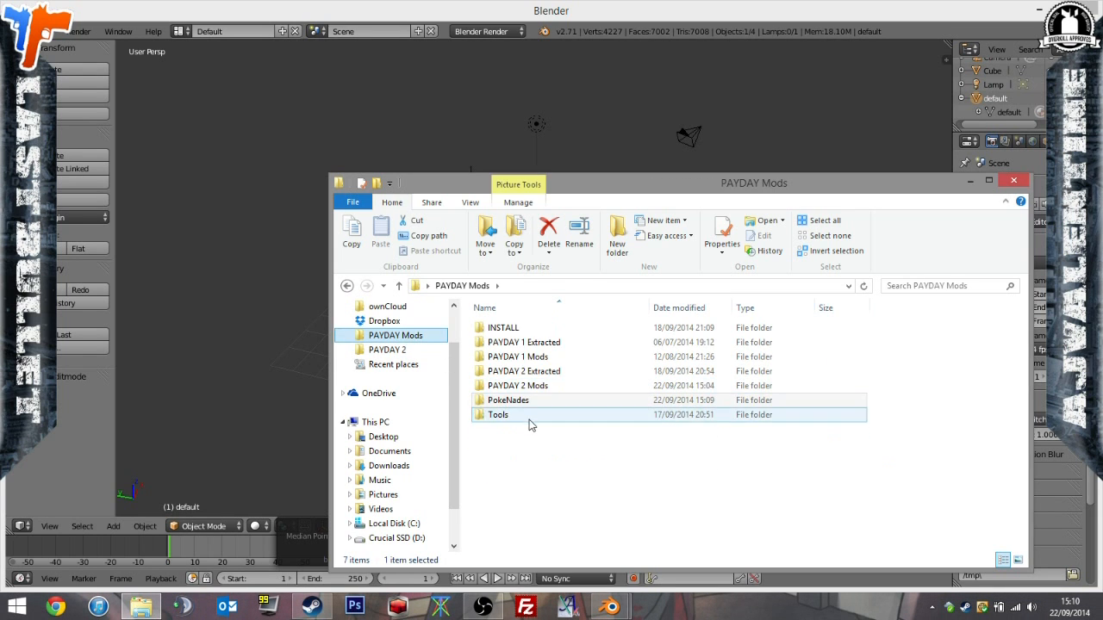
pyautogui.doubleClick(529, 417)
pyautogui.doubleClick(554, 371)
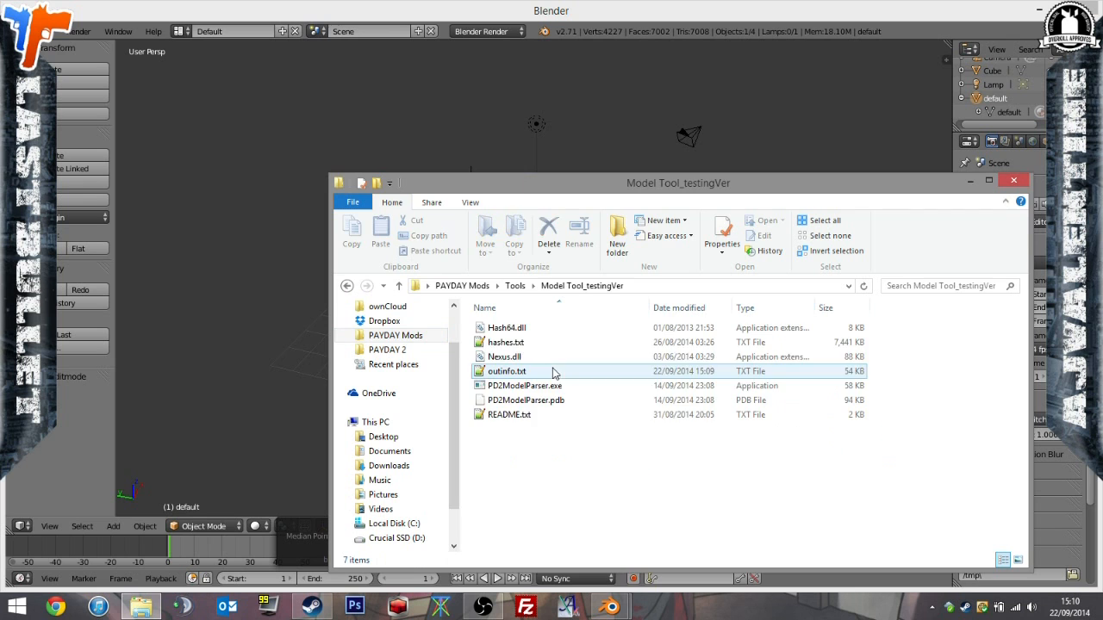
pyautogui.doubleClick(521, 385)
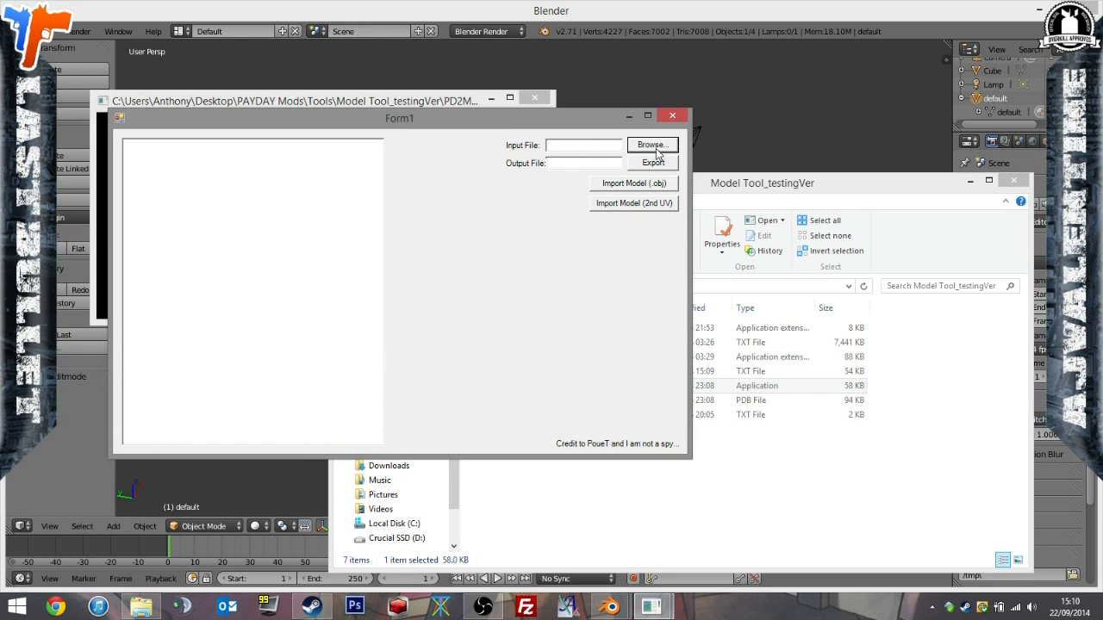
pyautogui.click(652, 144)
pyautogui.click(330, 240)
pyautogui.doubleClick(330, 240)
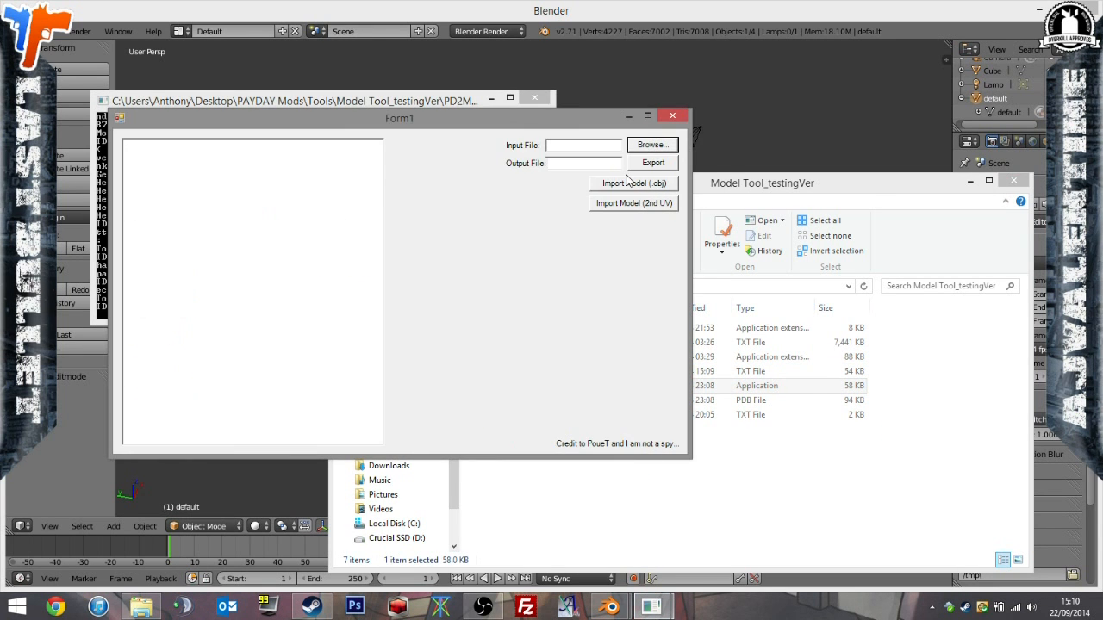
# Import poke_enemy.obj from the PokeNades folder into the loaded model and export the result as poke_enemy.model.
pyautogui.click(636, 182)
pyautogui.click(310, 162)
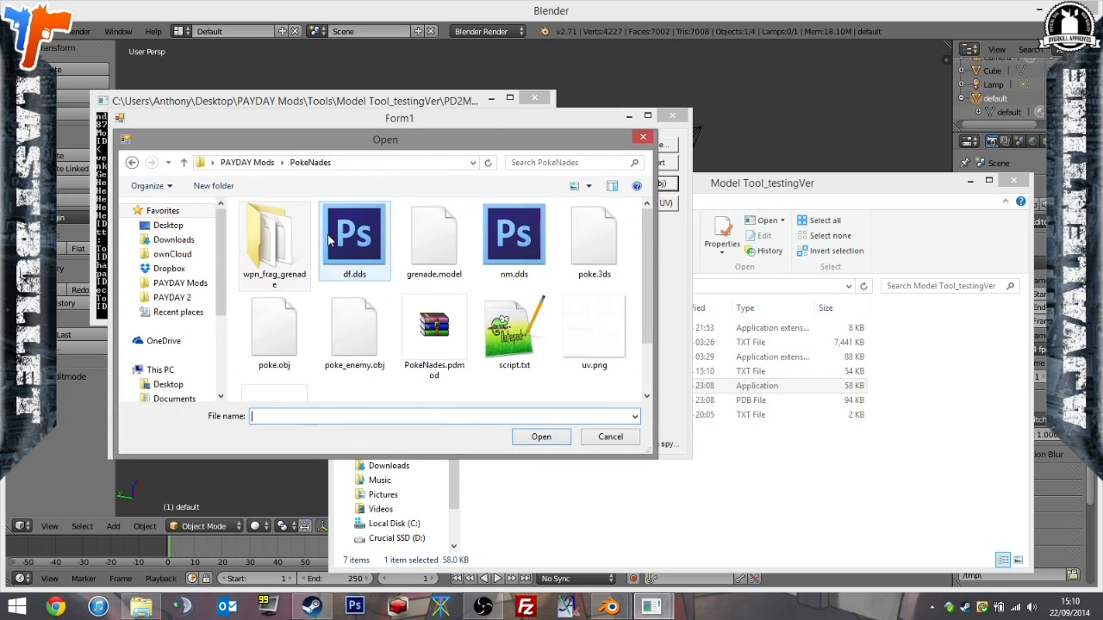
pyautogui.click(426, 332)
pyautogui.doubleClick(435, 331)
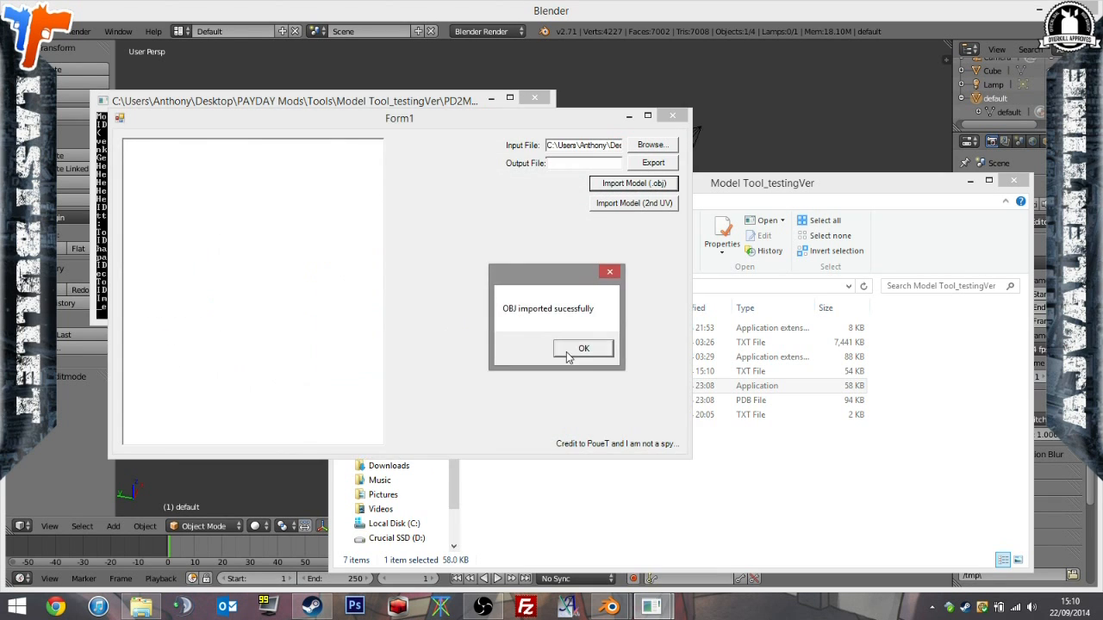
pyautogui.click(574, 347)
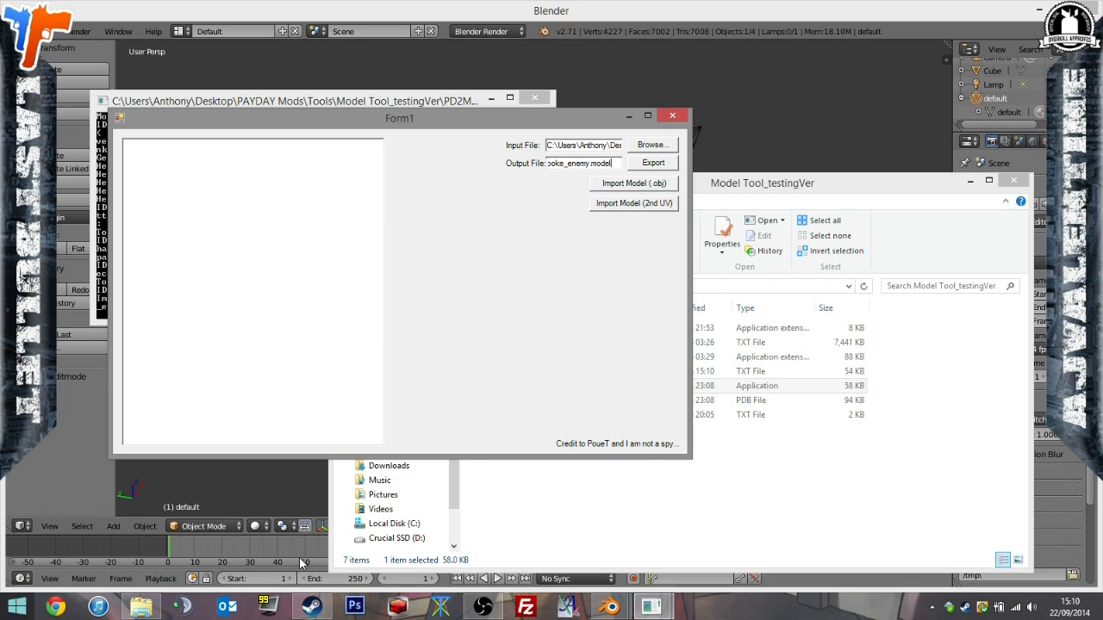
pyautogui.click(646, 164)
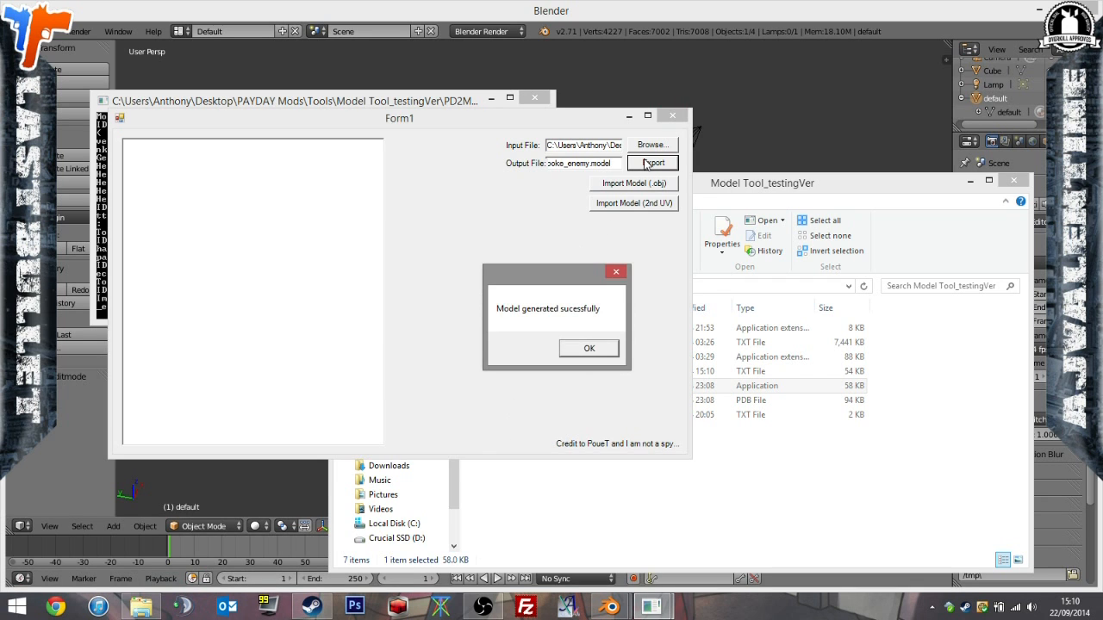
# Transfer the generated poke_enemy.model from the Model Tool_testingVer folder into the PokeNades folder.
pyautogui.click(573, 415)
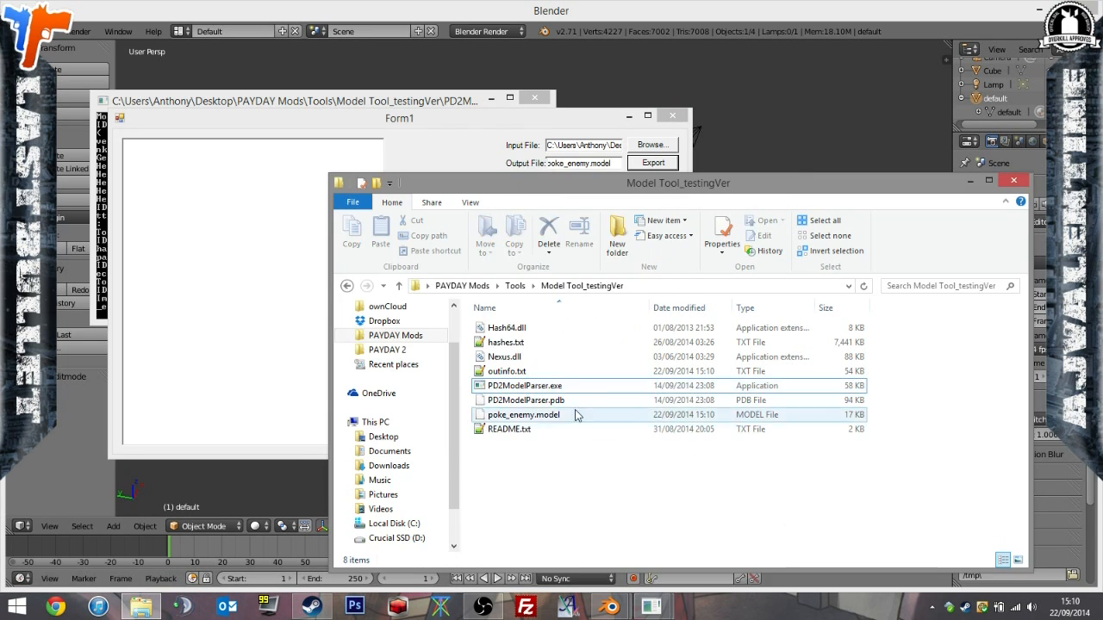
pyautogui.click(392, 336)
pyautogui.click(524, 401)
pyautogui.doubleClick(524, 401)
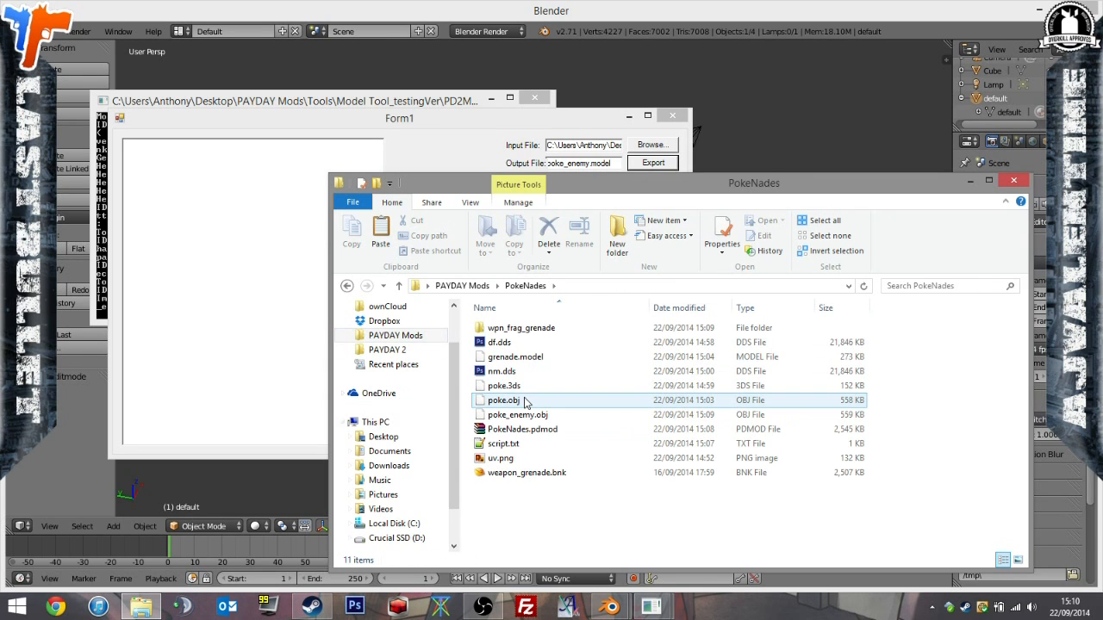
pyautogui.hotkey('ctrl', 'v')
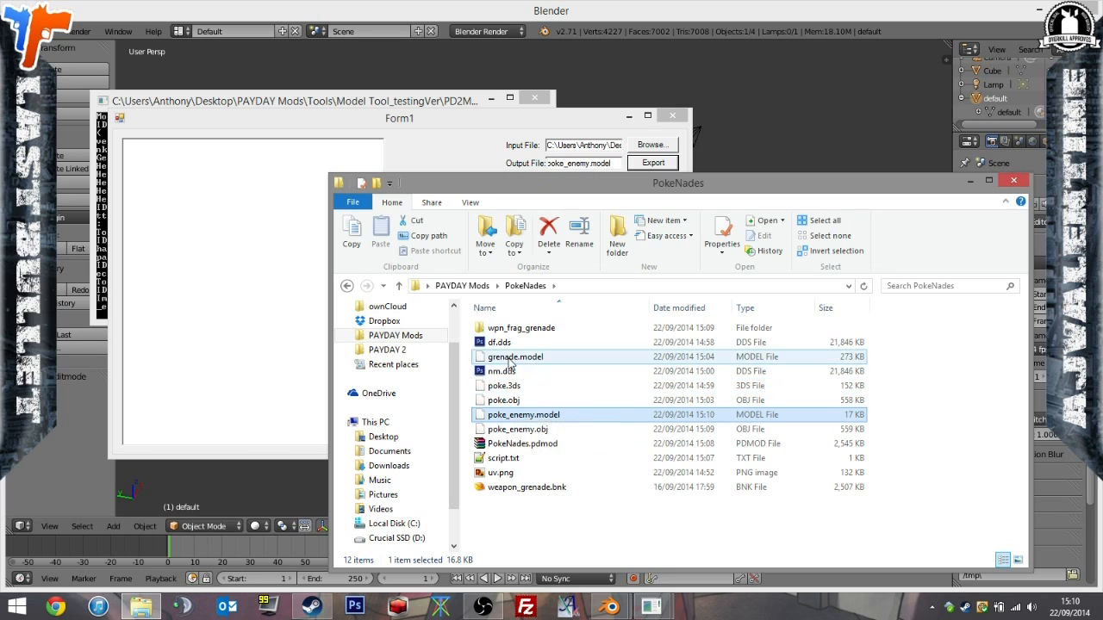
# Rename grenade.model in the PokeNades folder to poke.model.
pyautogui.click(507, 360)
pyautogui.click(506, 357)
pyautogui.write('poke.model')
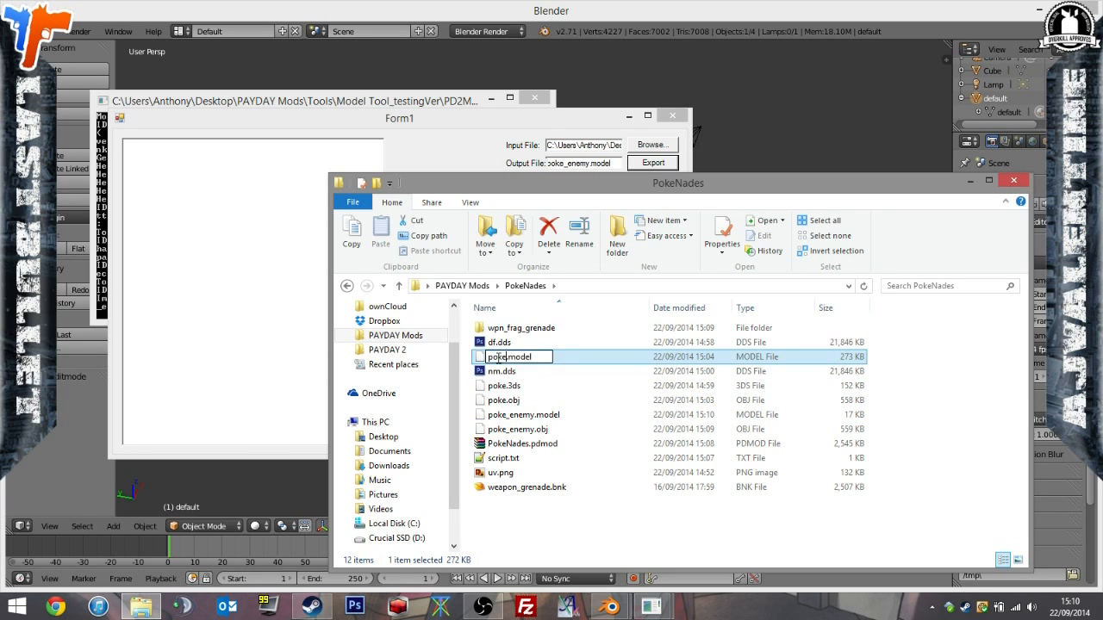
pyautogui.press('Return')
# Open script.txt and replace the file reference grenade.model in the Models section with poke.model.
pyautogui.click(496, 388)
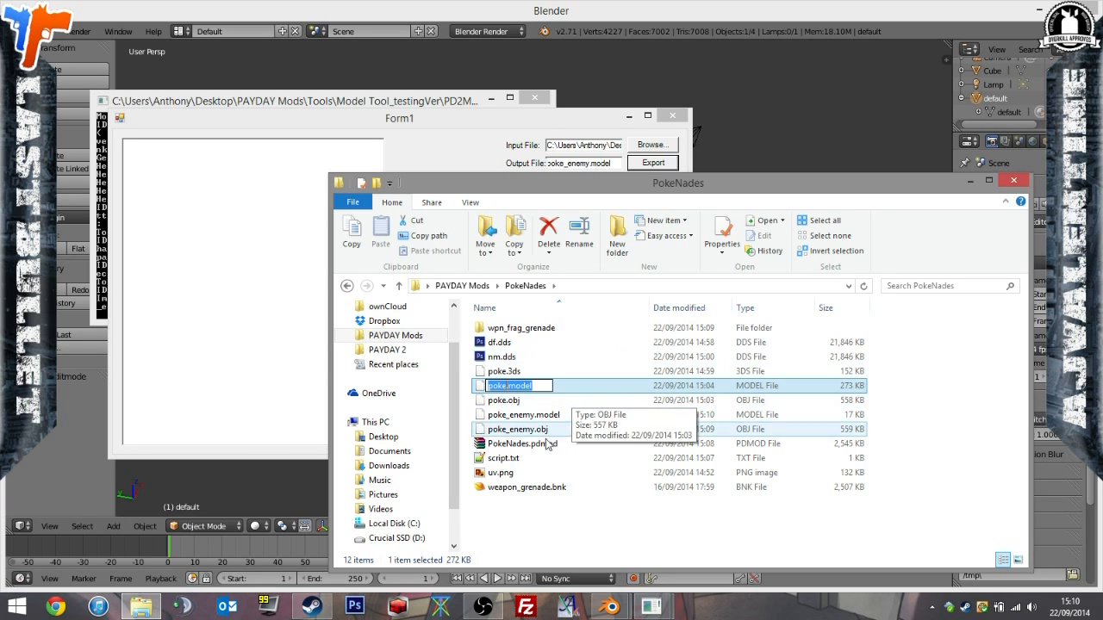
pyautogui.click(508, 459)
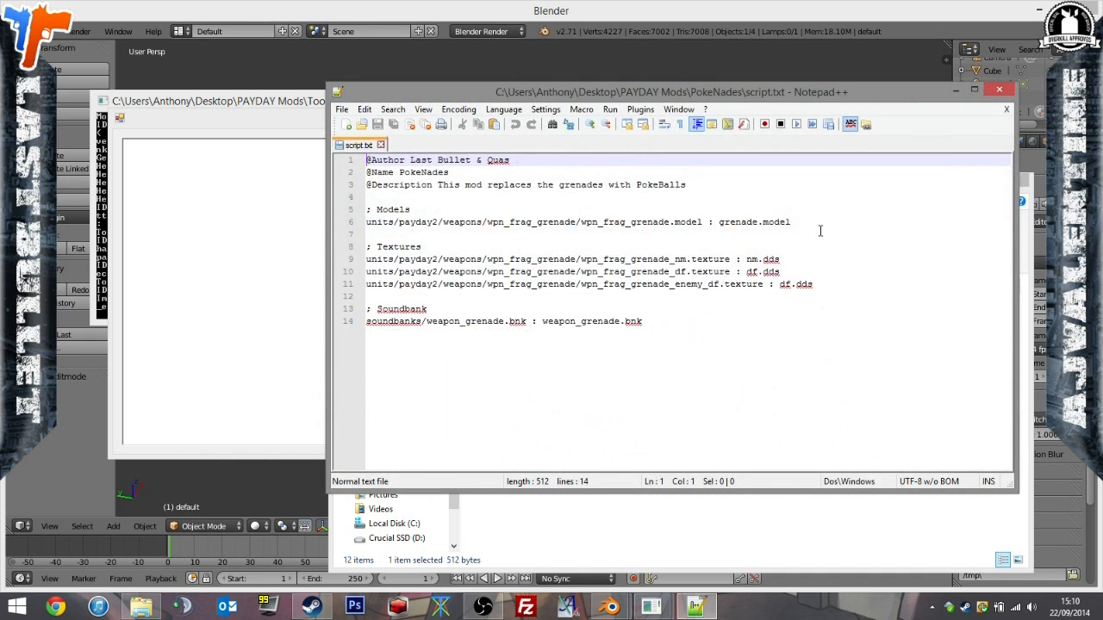
pyautogui.click(826, 221)
pyautogui.moveTo(825, 221); pyautogui.dragTo(724, 222)
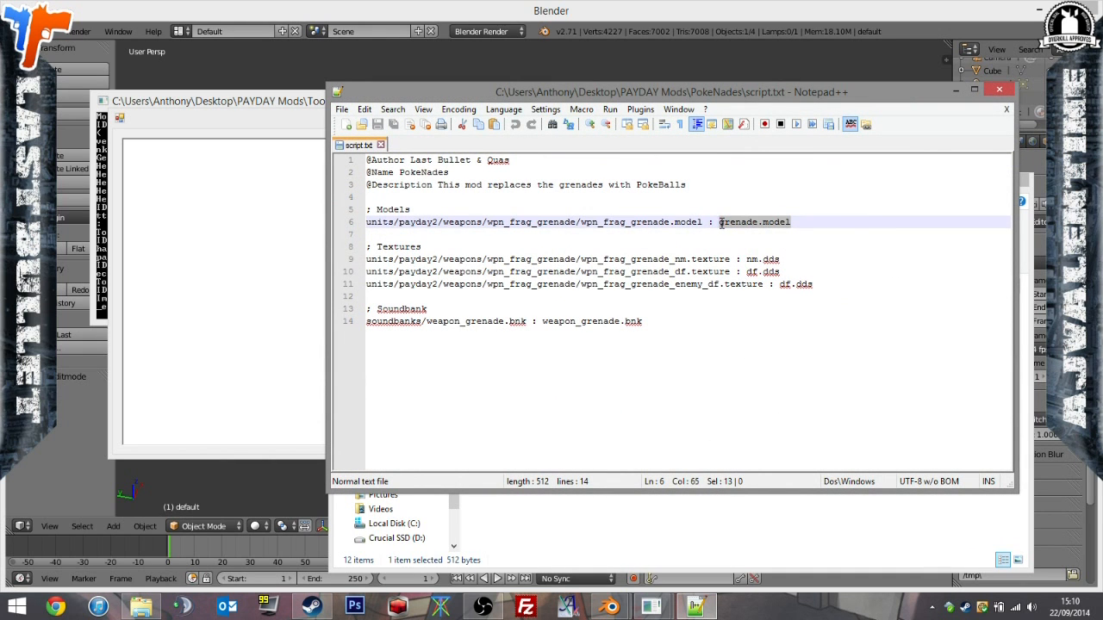
pyautogui.write('poke.model')
# Add three new lines containing the path units/payday2/weapons/wpn_frag_grenade/ below the existing entry in the Models section.
pyautogui.moveTo(582, 222); pyautogui.dragTo(333, 226)
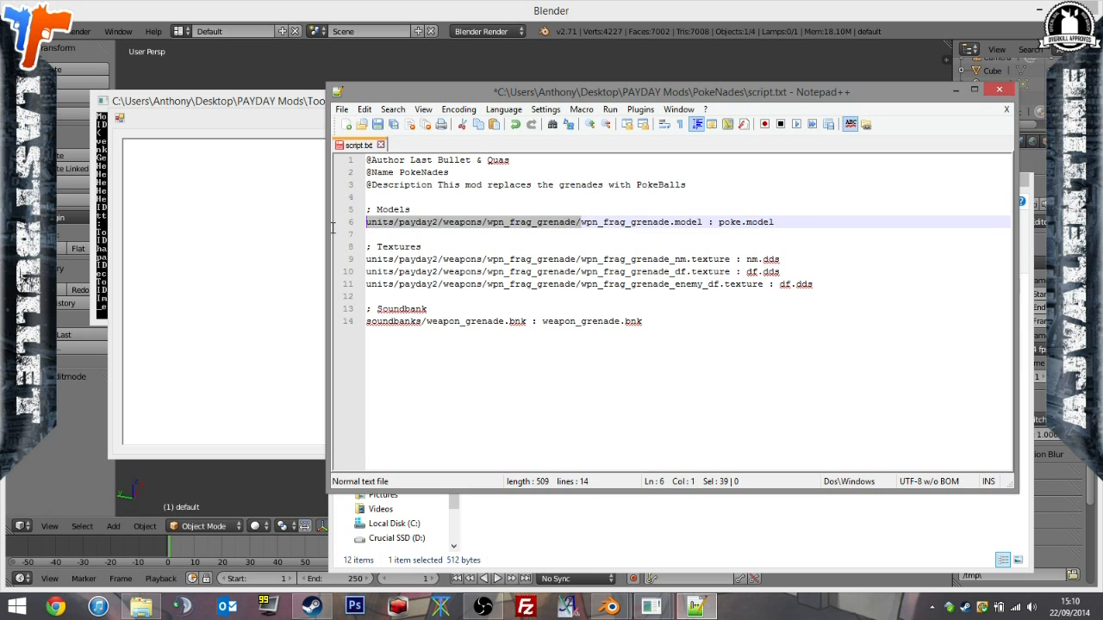
pyautogui.hotkey('ctrl', 'c')
pyautogui.click(810, 219)
pyautogui.press('Return')
pyautogui.hotkey('ctrl', 'v')
pyautogui.press('Return')
pyautogui.hotkey('ctrl', 'v')
pyautogui.press('Return')
pyautogui.hotkey('ctrl', 'v')
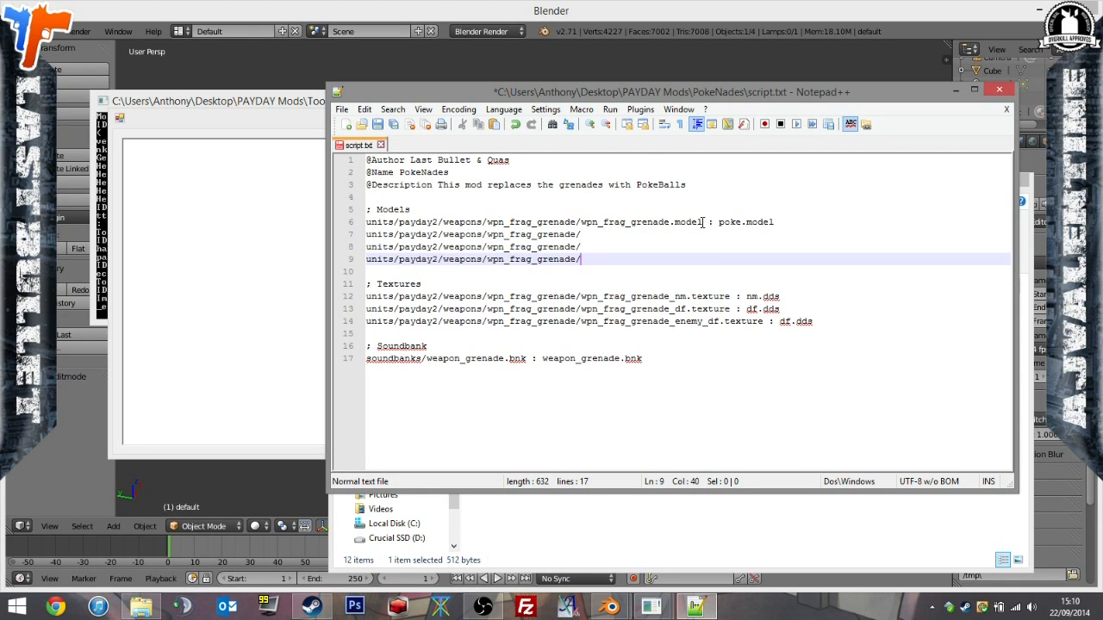
# Open the wpn_frag_grenade folder inside PokeNades and search it for .model files.
pyautogui.click(786, 559)
pyautogui.doubleClick(534, 329)
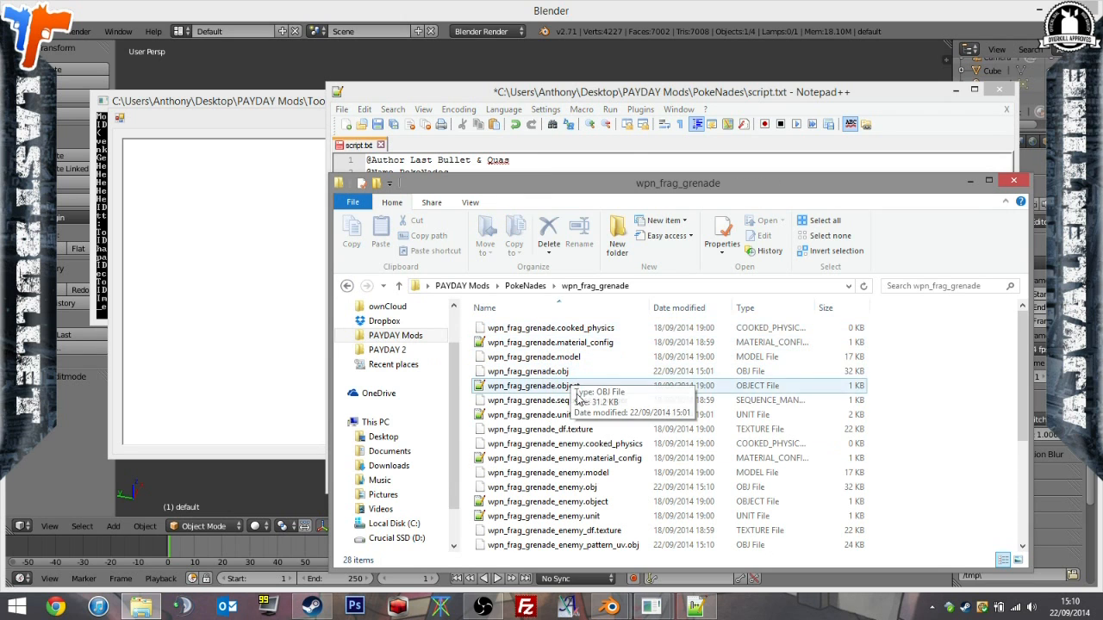
pyautogui.click(954, 285)
pyautogui.write('.model')
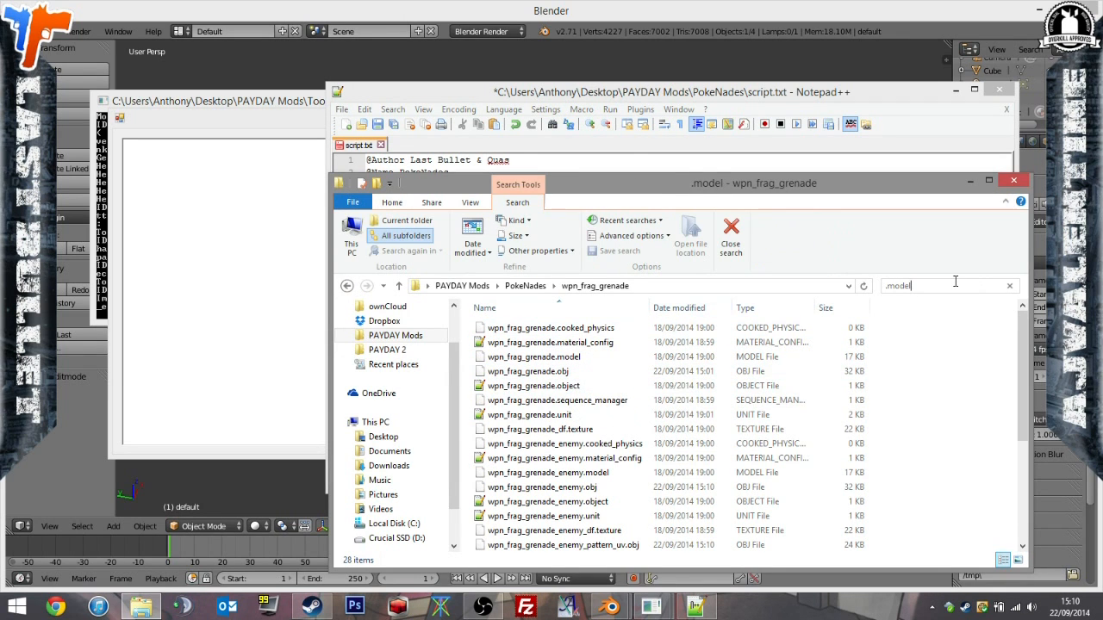
pyautogui.click(571, 349)
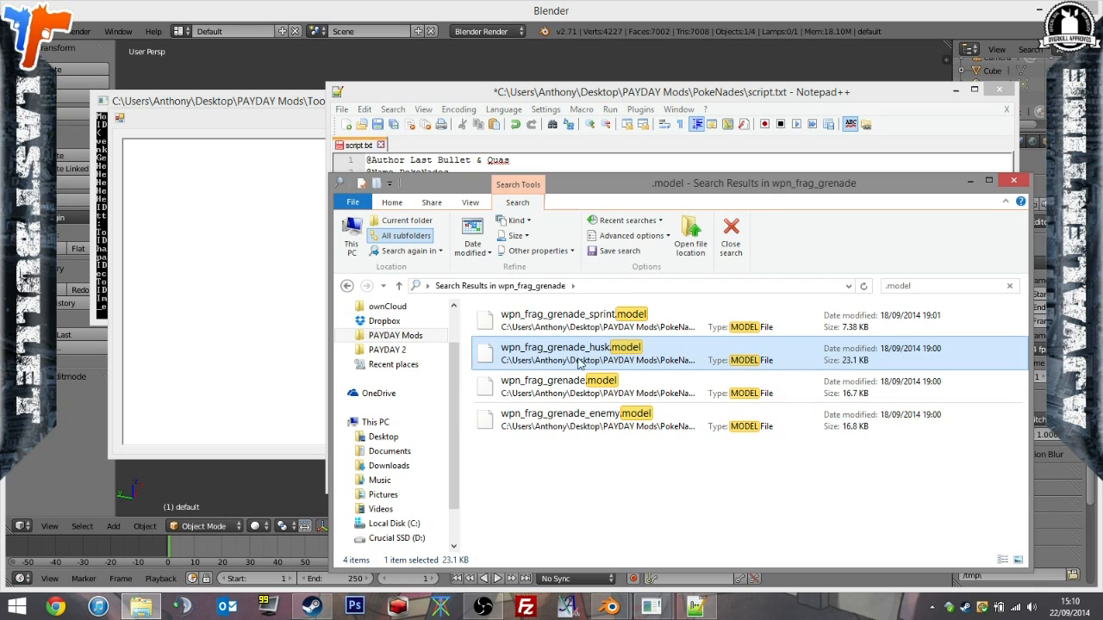
# Copy the file name wpn_frag_grenade_enemy.model from the search results and append it to the first incomplete Models path in script.txt.
pyautogui.click(564, 422)
pyautogui.rightClick(564, 415)
pyautogui.click(554, 420)
pyautogui.click(660, 94)
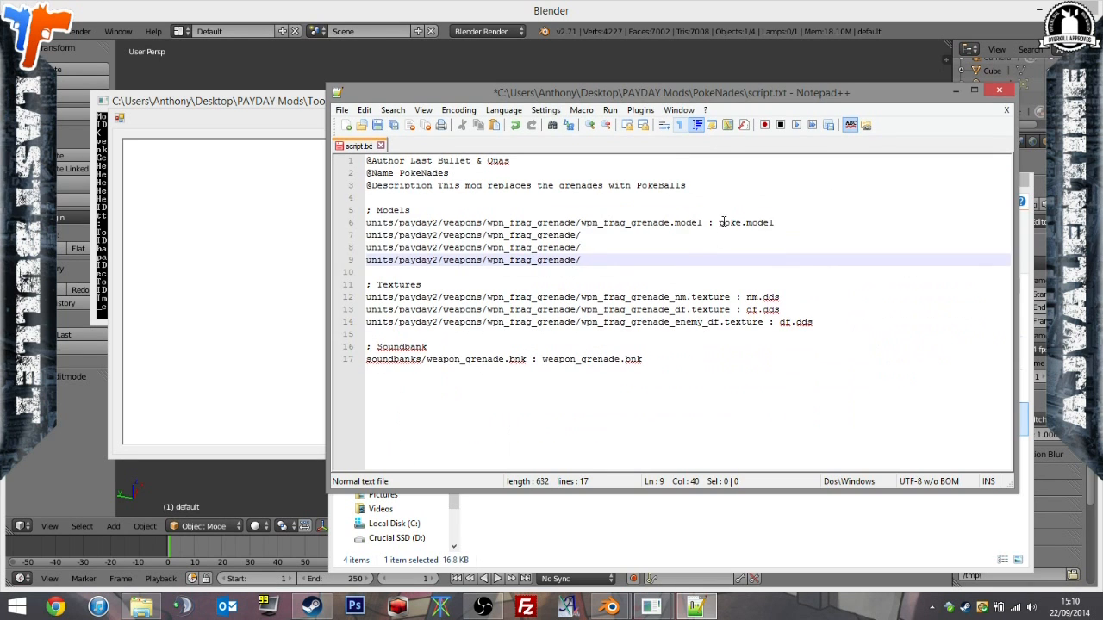
pyautogui.click(700, 235)
pyautogui.hotkey('ctrl', 'v')
# Copy the file name wpn_frag_grenade_husk.model from the search results and append it to the second incomplete Models path in script.txt.
pyautogui.hotkey('alt', 'Tab')
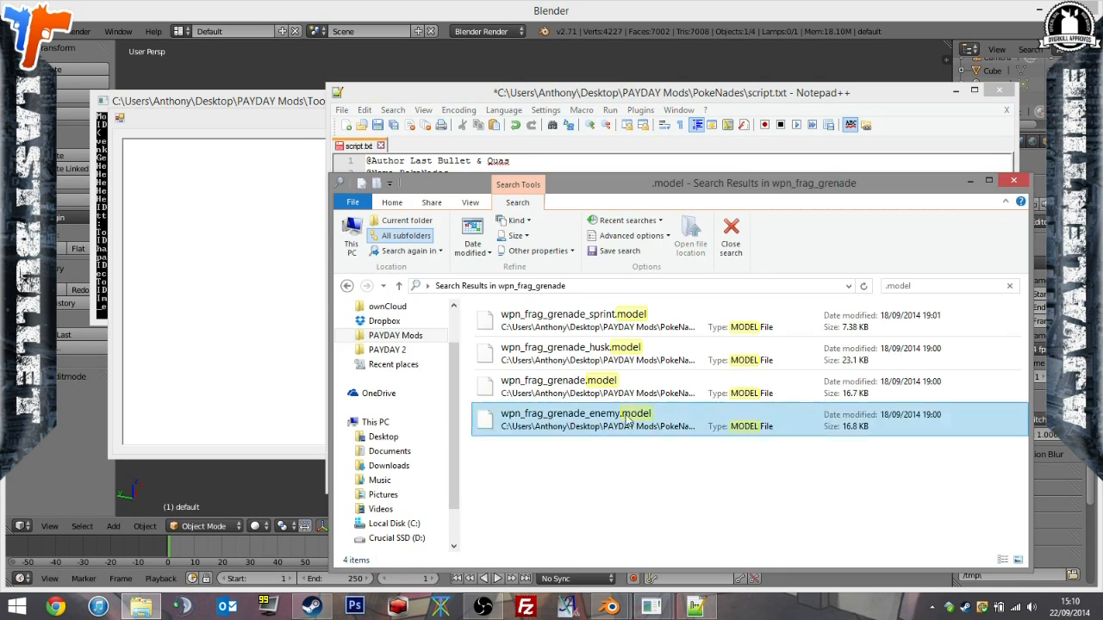
pyautogui.click(568, 351)
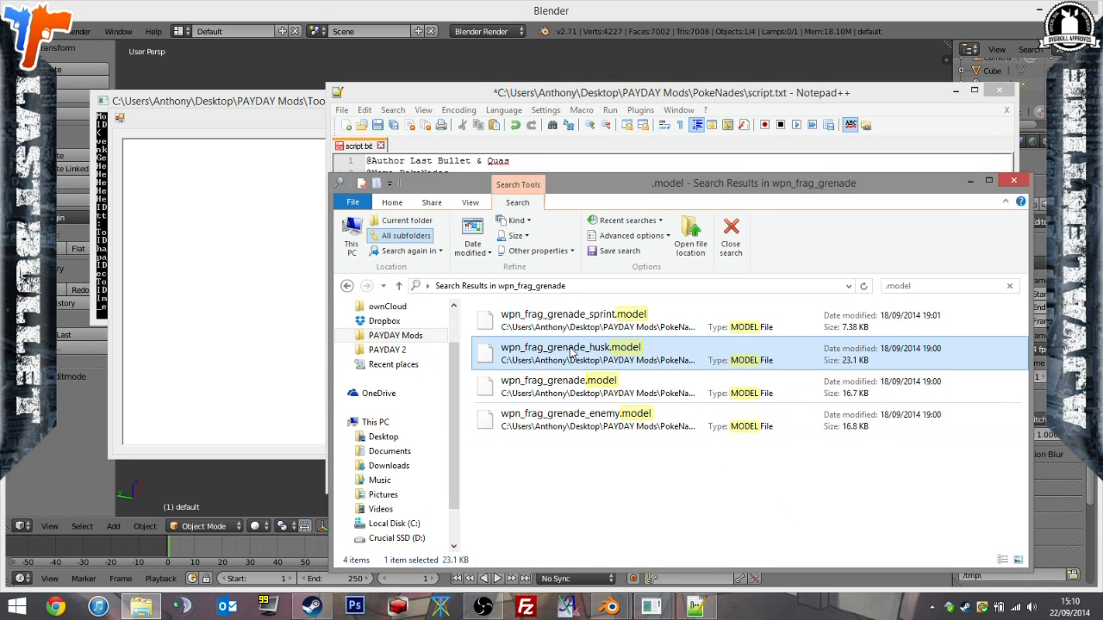
pyautogui.click(569, 348)
pyautogui.click(742, 98)
pyautogui.click(717, 246)
pyautogui.hotkey('ctrl', 'v')
# Append the file name wpn_frag_grenade_sprint.model to the last incomplete Models path and add a " : " separator after each new entry.
pyautogui.hotkey('alt', 'Tab')
pyautogui.click(601, 325)
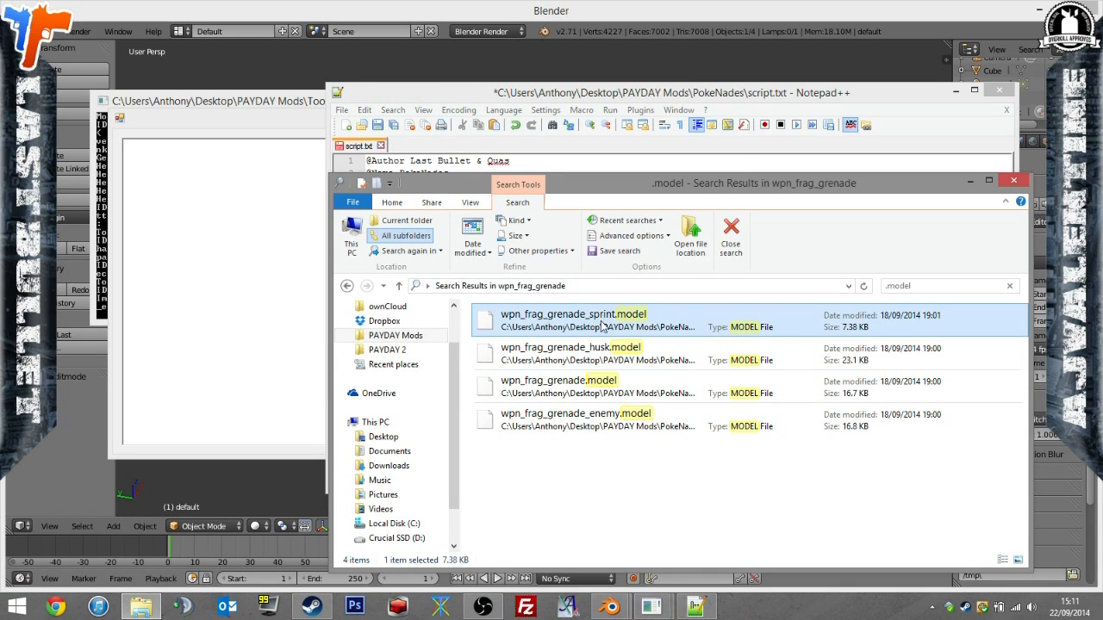
pyautogui.click(588, 318)
pyautogui.hotkey('ctrl', 'c')
pyautogui.click(732, 143)
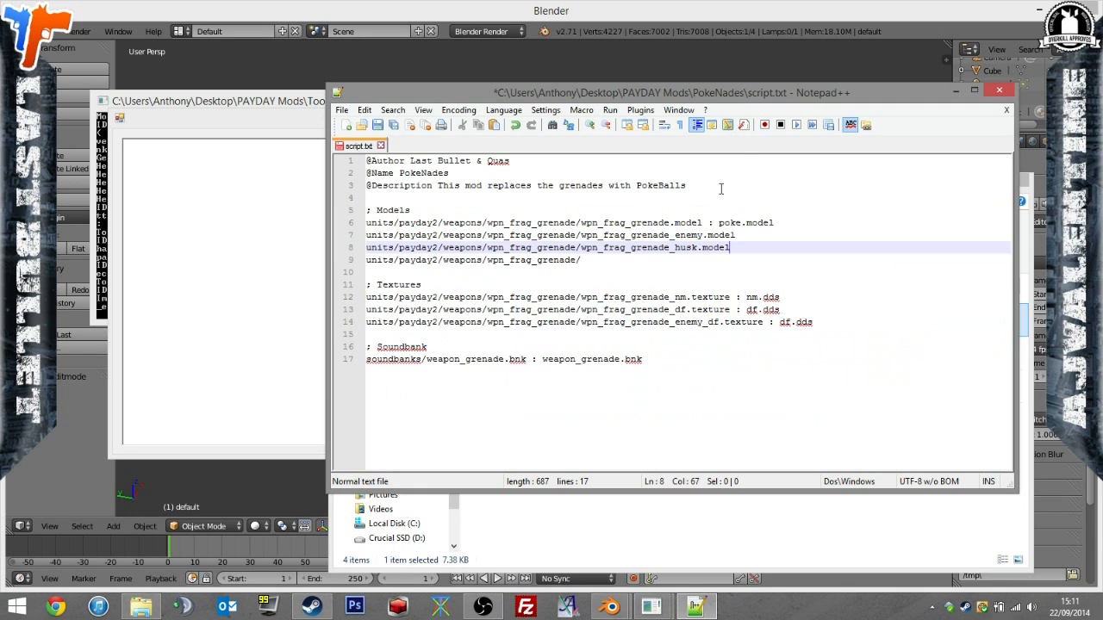
pyautogui.click(788, 255)
pyautogui.hotkey('ctrl', 'v')
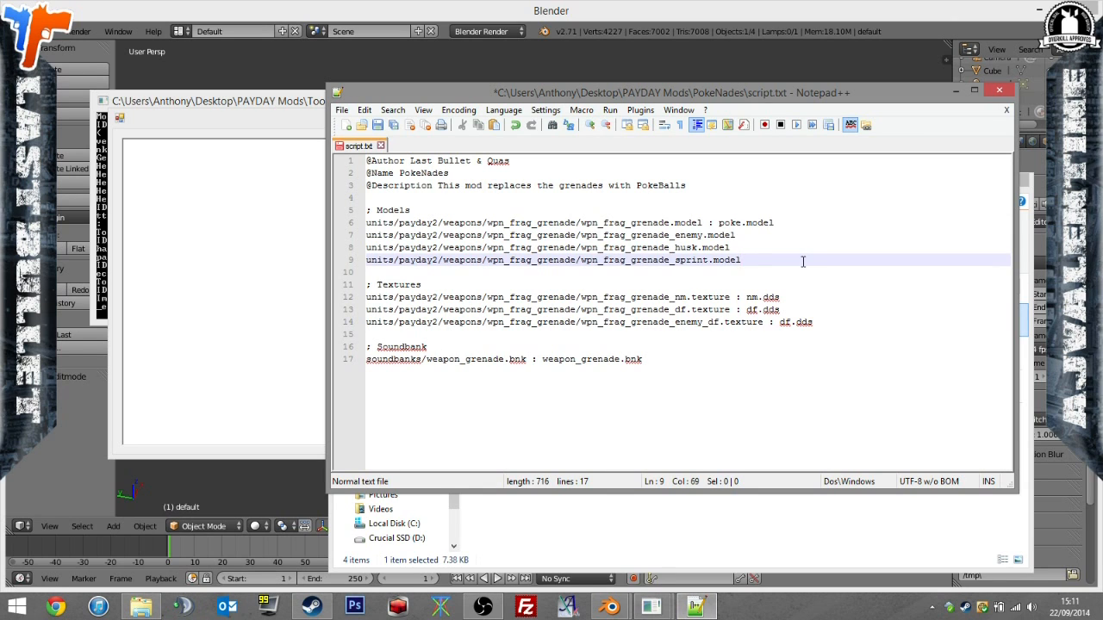
pyautogui.click(773, 247)
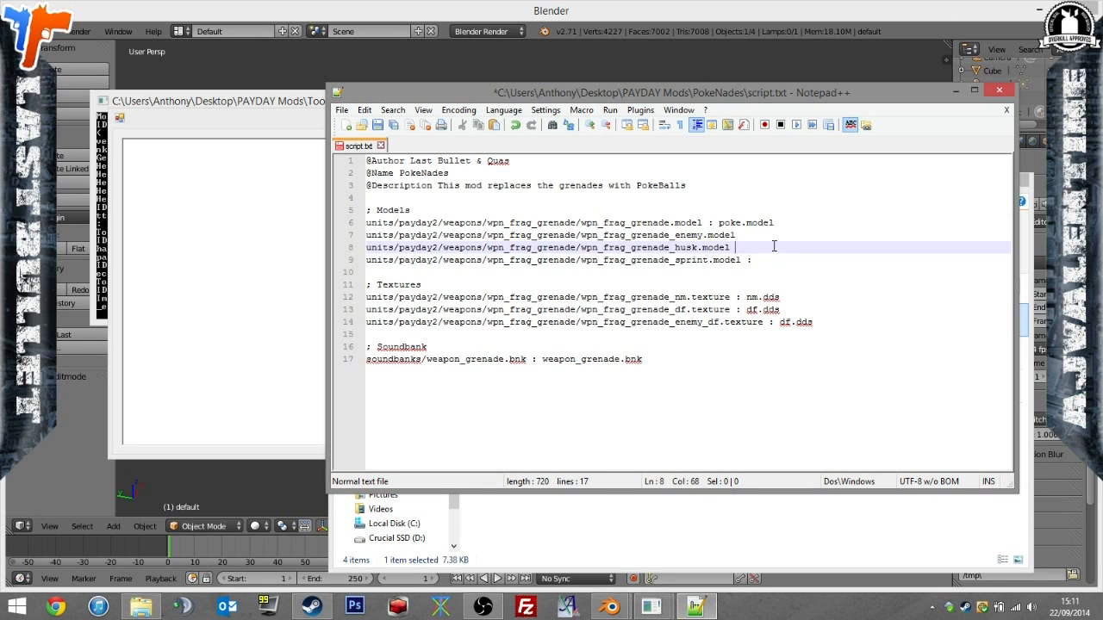
pyautogui.press('Up')
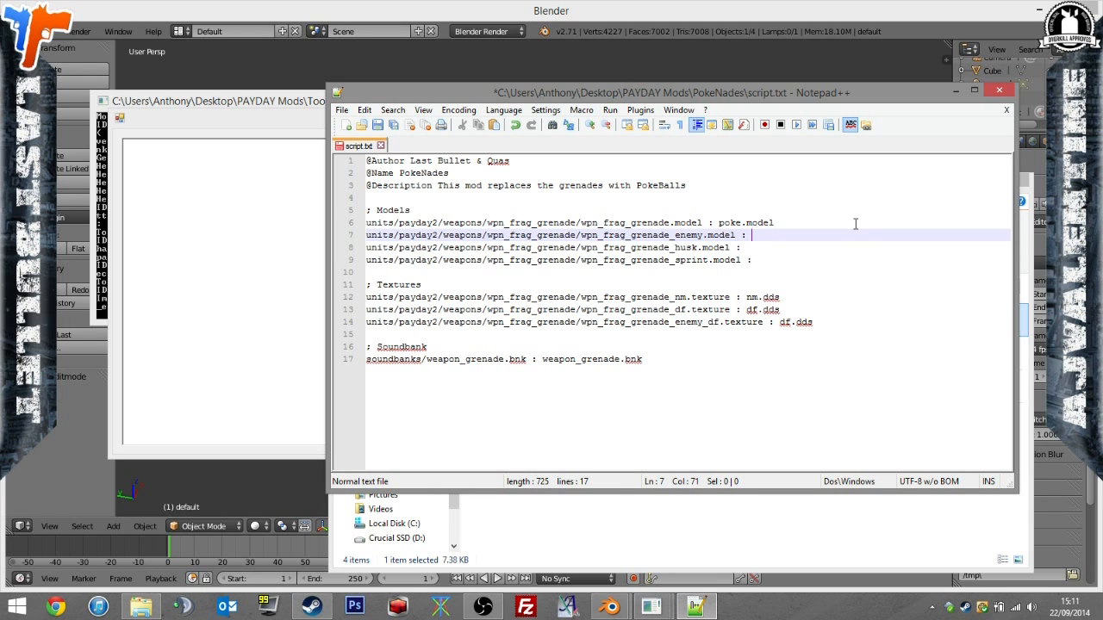
# Copy the file name poke_enemy.model from the PokeNades folder, enter it as the enemy grenade model's replacement, and save script.txt.
pyautogui.click(769, 494)
pyautogui.click(731, 241)
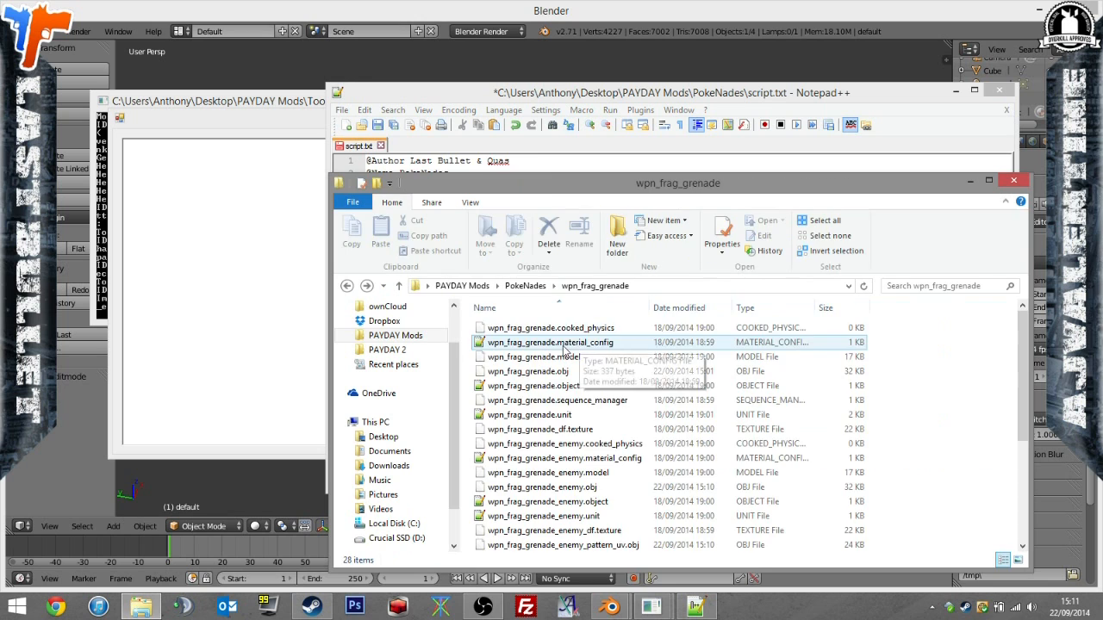
pyautogui.click(527, 285)
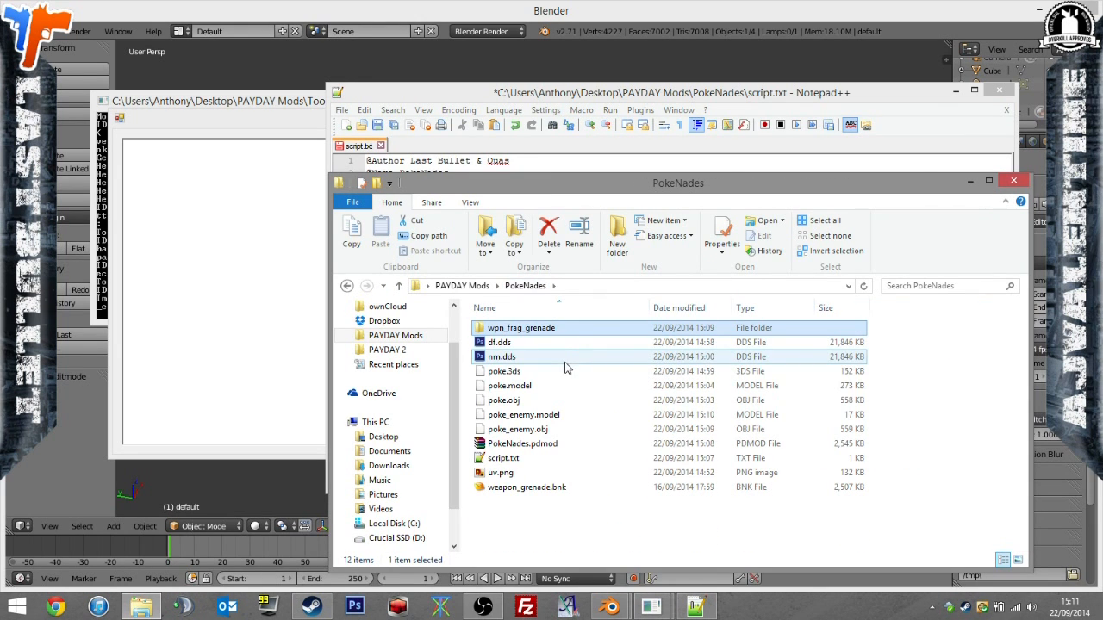
pyautogui.click(540, 417)
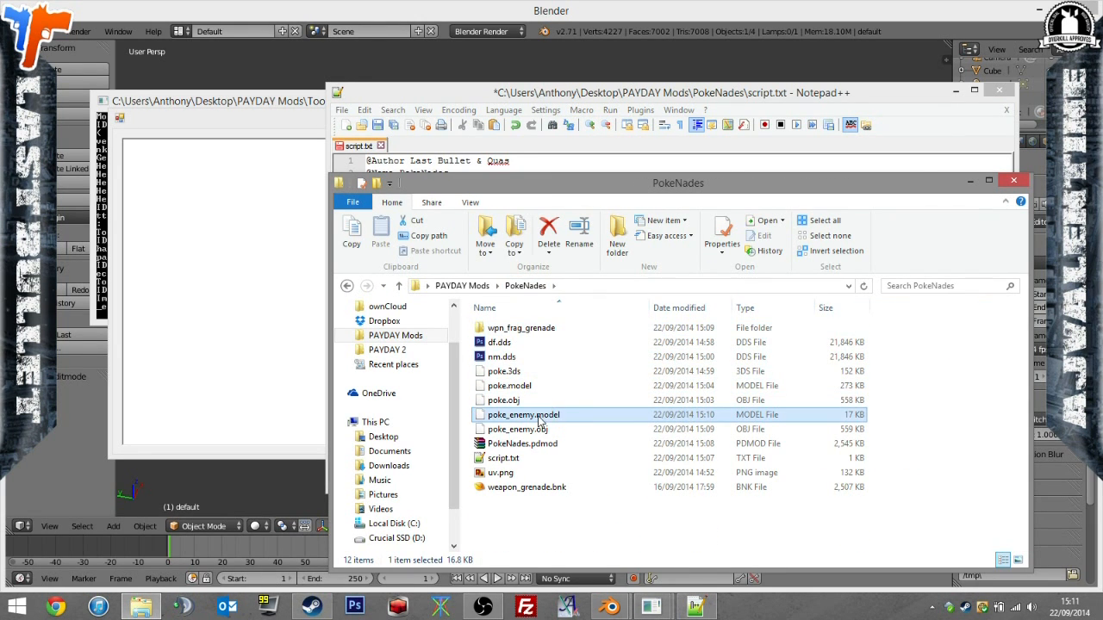
pyautogui.press('F2')
pyautogui.hotkey('ctrl', 'a')
pyautogui.hotkey('ctrl', 'c')
pyautogui.click(882, 118)
pyautogui.hotkey('ctrl', 'v')
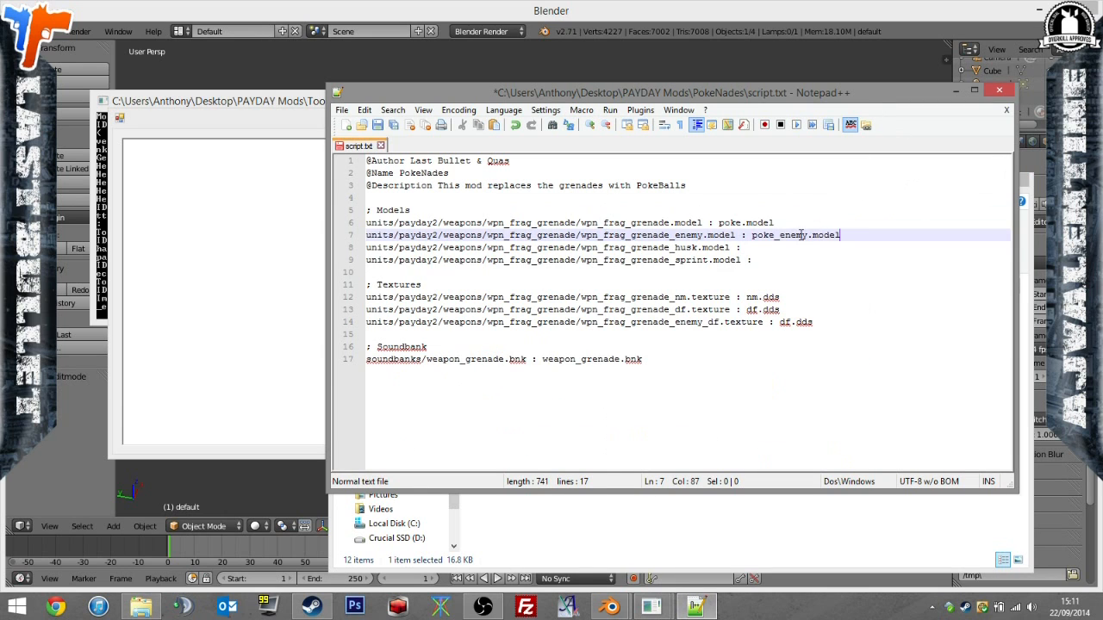
pyautogui.click(394, 124)
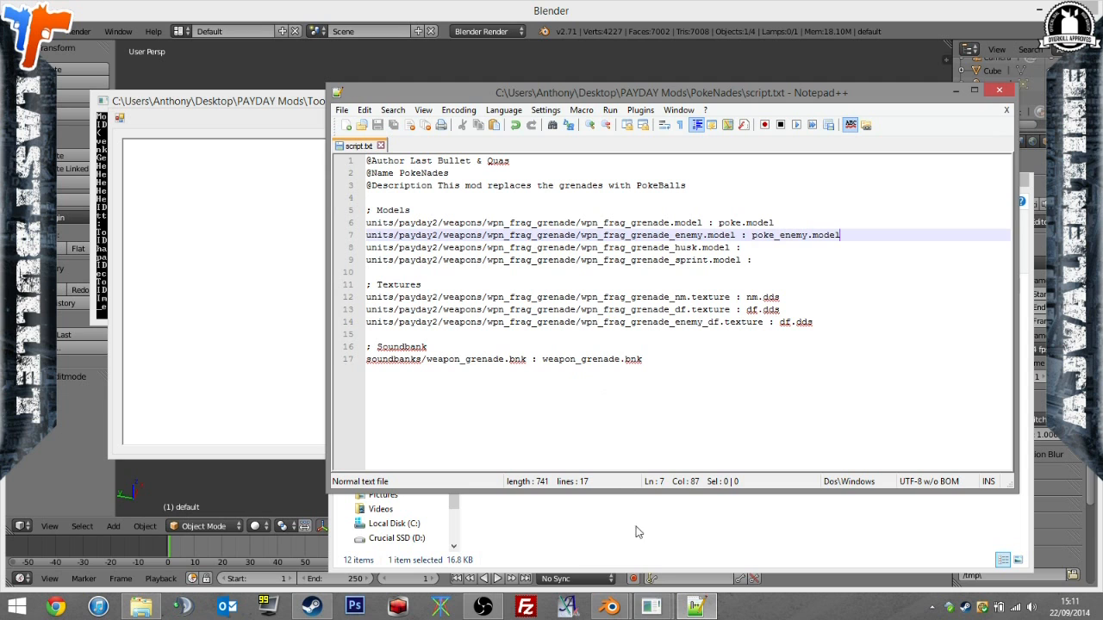
# Return to the model tool, dismiss its export message and close the tool.
pyautogui.moveTo(652, 606)
pyautogui.click(573, 527)
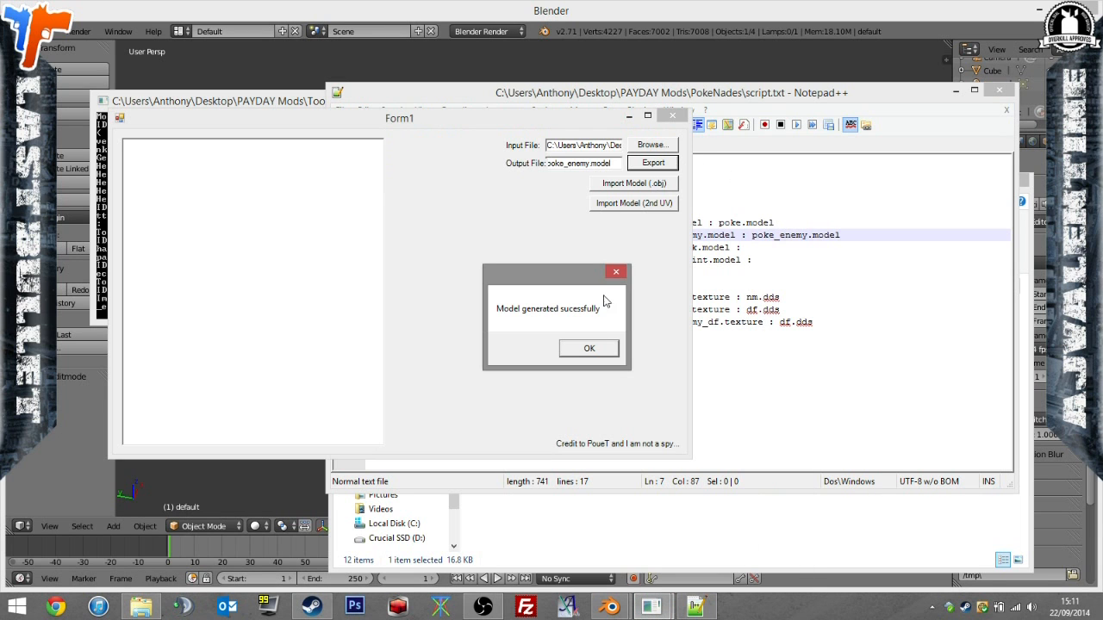
pyautogui.click(589, 348)
pyautogui.click(671, 116)
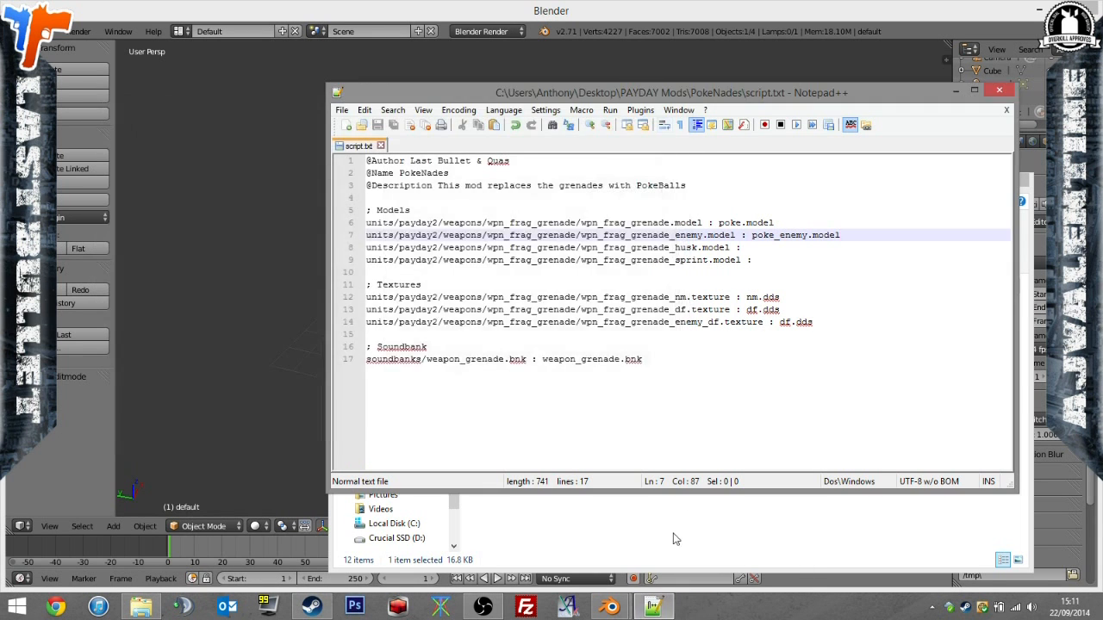
# Launch PD2ModelParser.exe from the Model Tool_testingVer folder inside PAYDAY Mods\Tools.
pyautogui.click(675, 537)
pyautogui.click(385, 321)
pyautogui.click(388, 336)
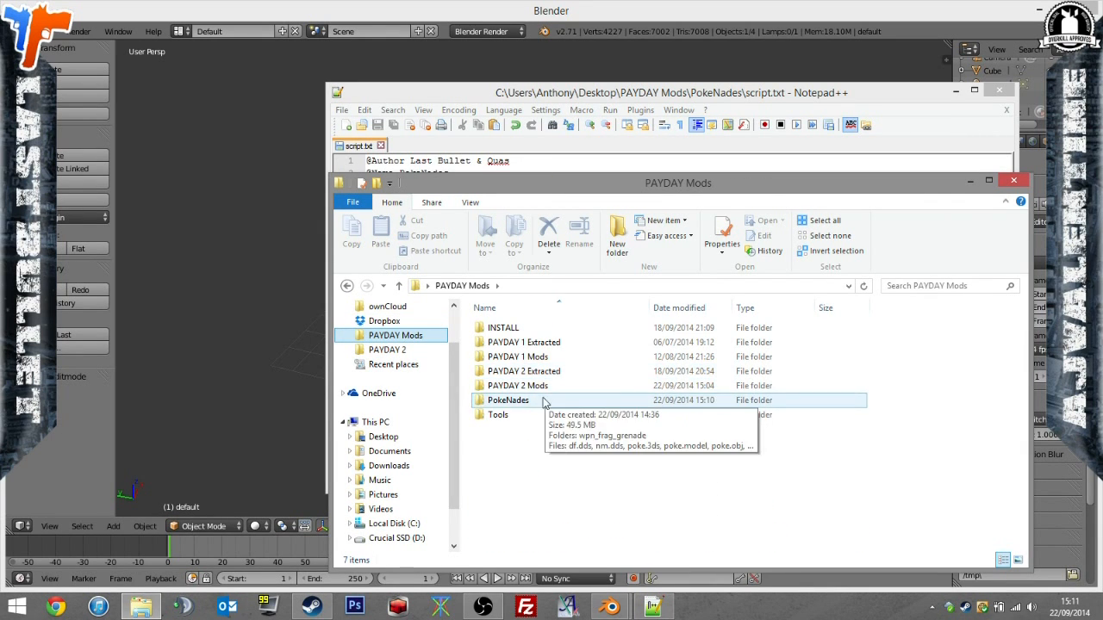
pyautogui.doubleClick(536, 400)
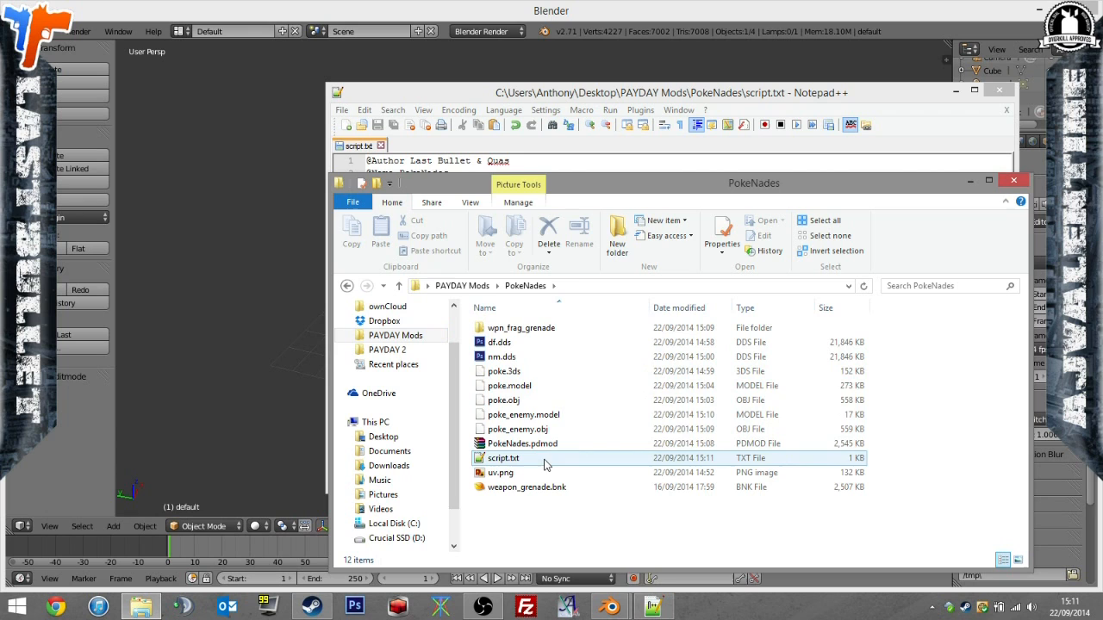
pyautogui.click(428, 350)
pyautogui.click(392, 335)
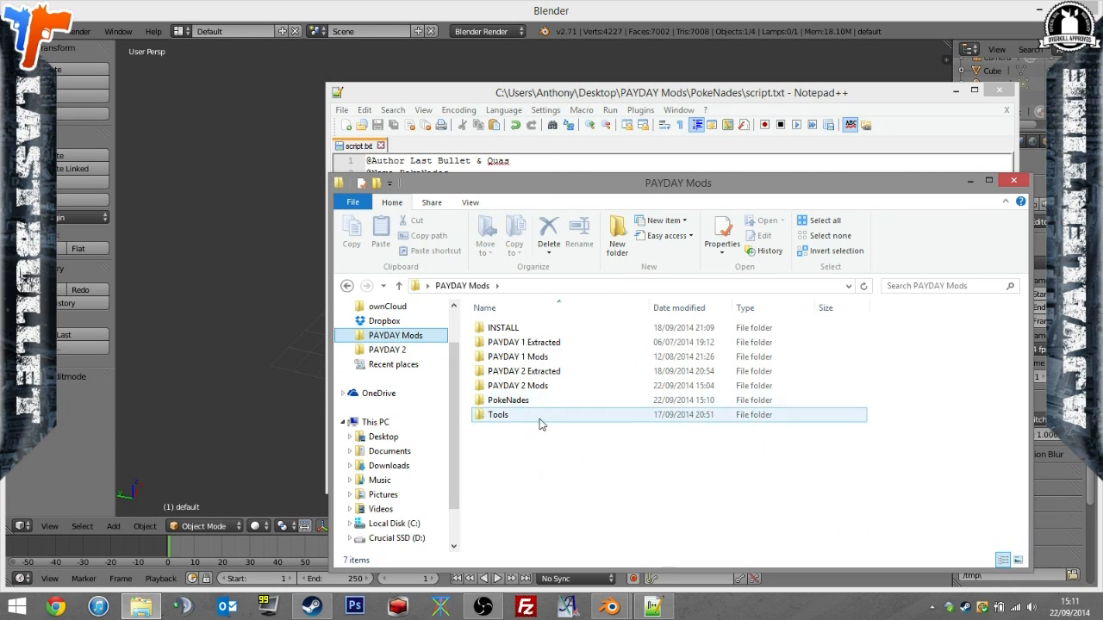
pyautogui.doubleClick(543, 415)
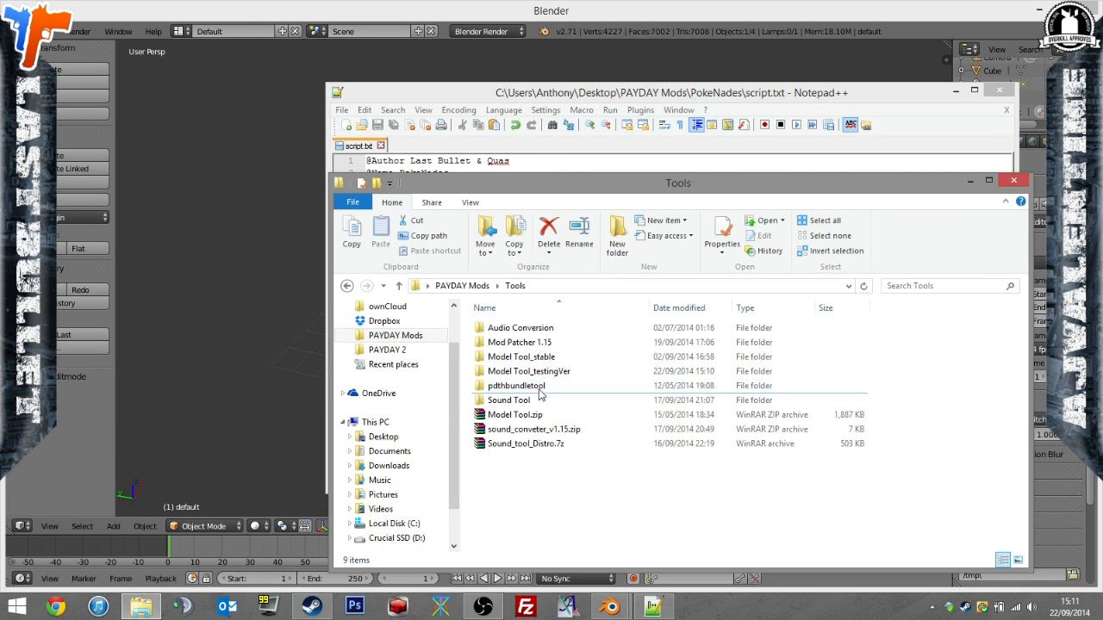
pyautogui.doubleClick(542, 373)
pyautogui.doubleClick(539, 385)
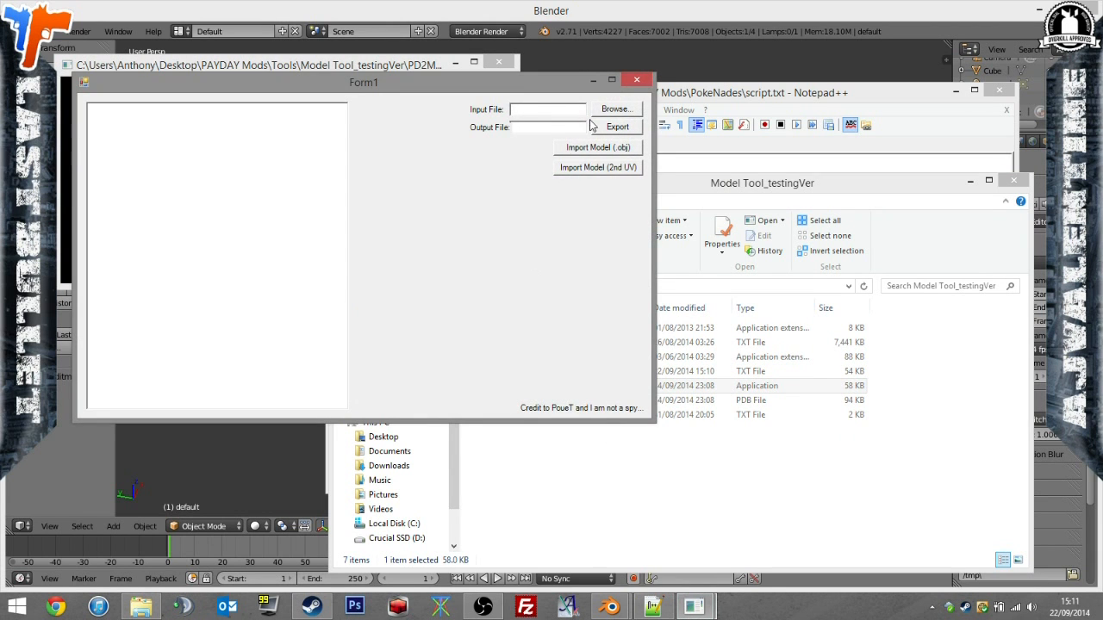
# Load wpn_frag_grenade_husk.model from the wpn_frag_grenade folder as the model tool's input file.
pyautogui.click(613, 109)
pyautogui.doubleClick(238, 202)
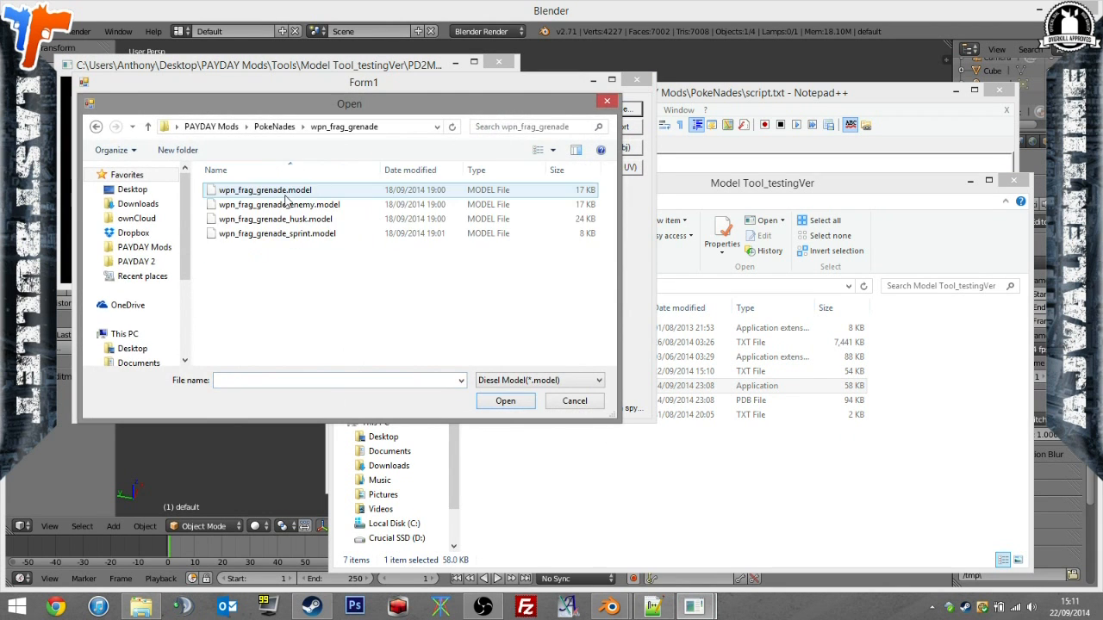
pyautogui.doubleClick(288, 218)
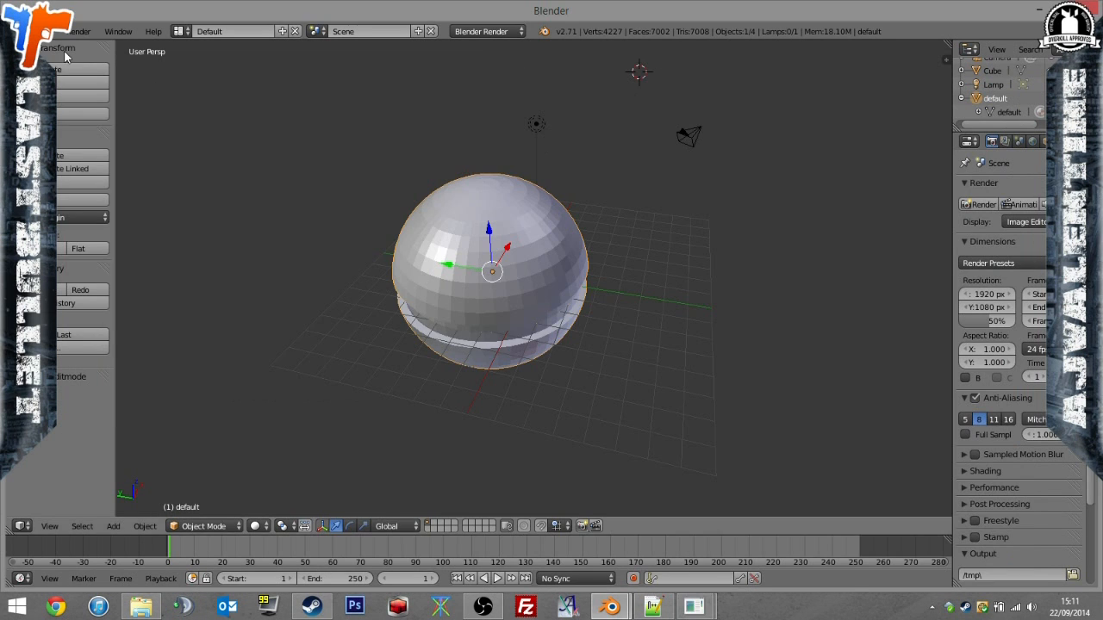
# Switch to Blender and import wpn_frag_grenade_husk.obj from the wpn_frag_grenade folder into the scene.
pyautogui.click(53, 31)
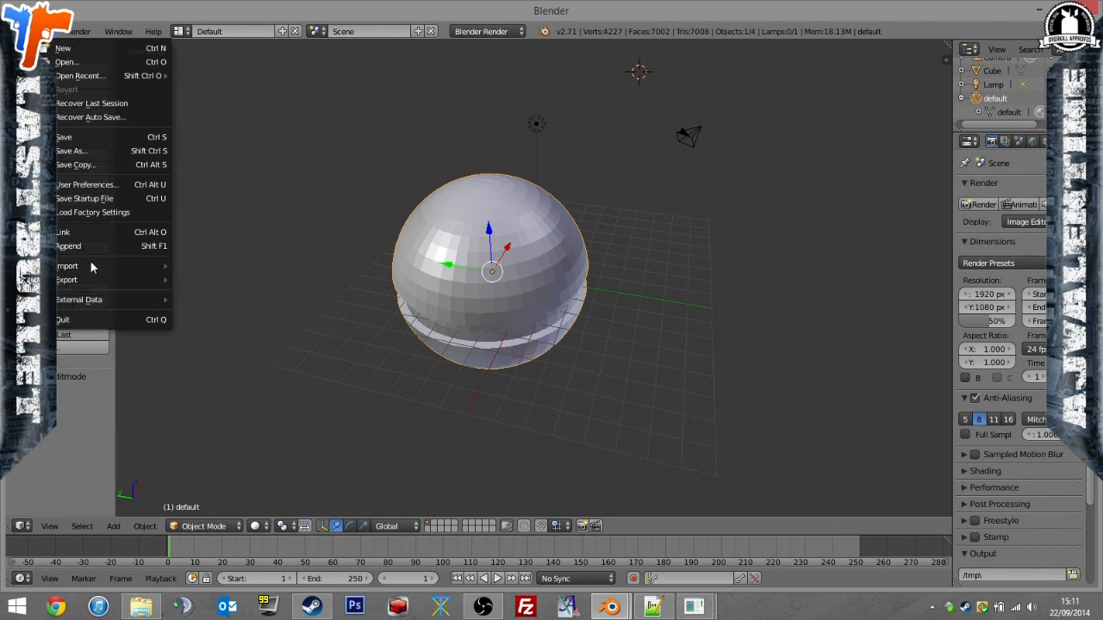
pyautogui.moveTo(91, 266)
pyautogui.click(290, 365)
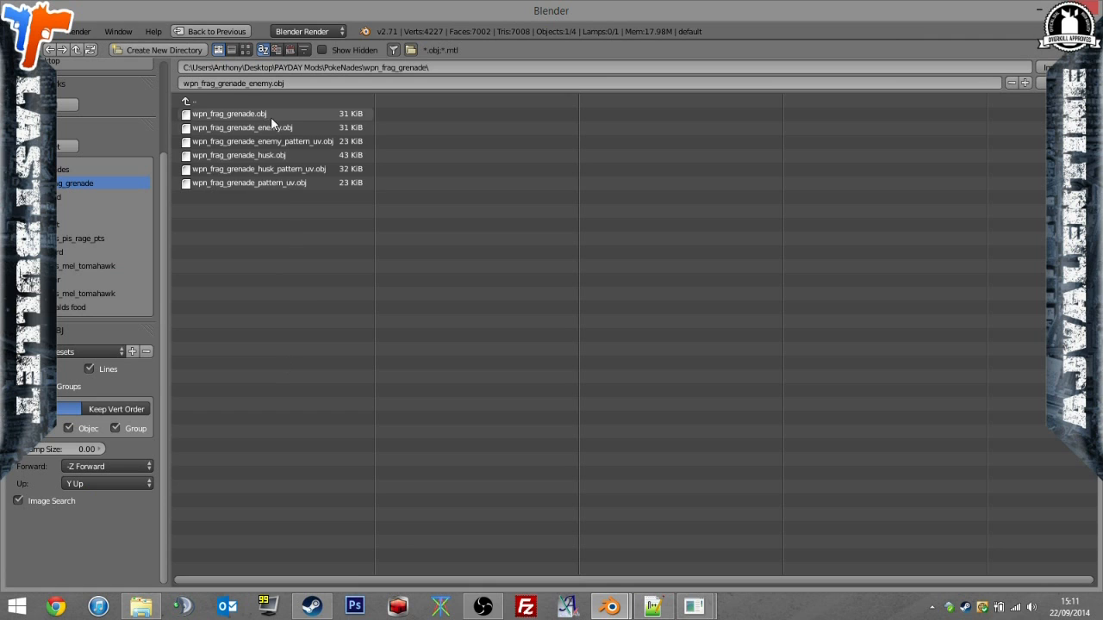
pyautogui.doubleClick(274, 157)
pyautogui.moveTo(287, 169); pyautogui.dragTo(517, 177, button='middle')
# Select the g_sprint object and inspect its mesh in Edit Mode.
pyautogui.scroll(-2, 965, 114)
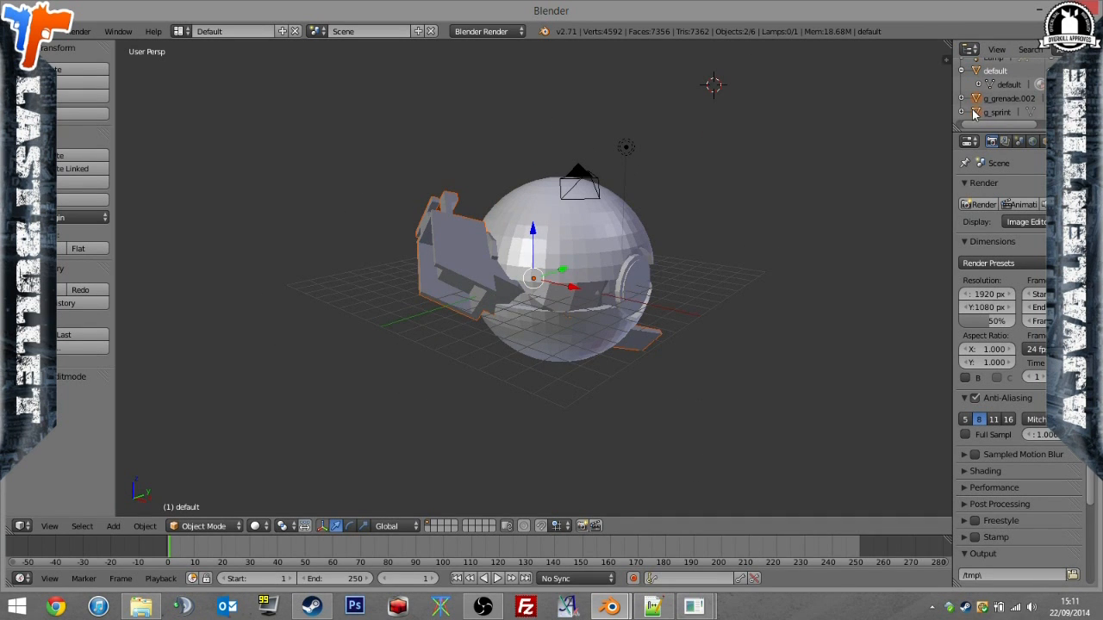
pyautogui.click(1006, 113)
pyautogui.press('Tab')
pyautogui.moveTo(781, 209); pyautogui.dragTo(398, 332, button='middle')
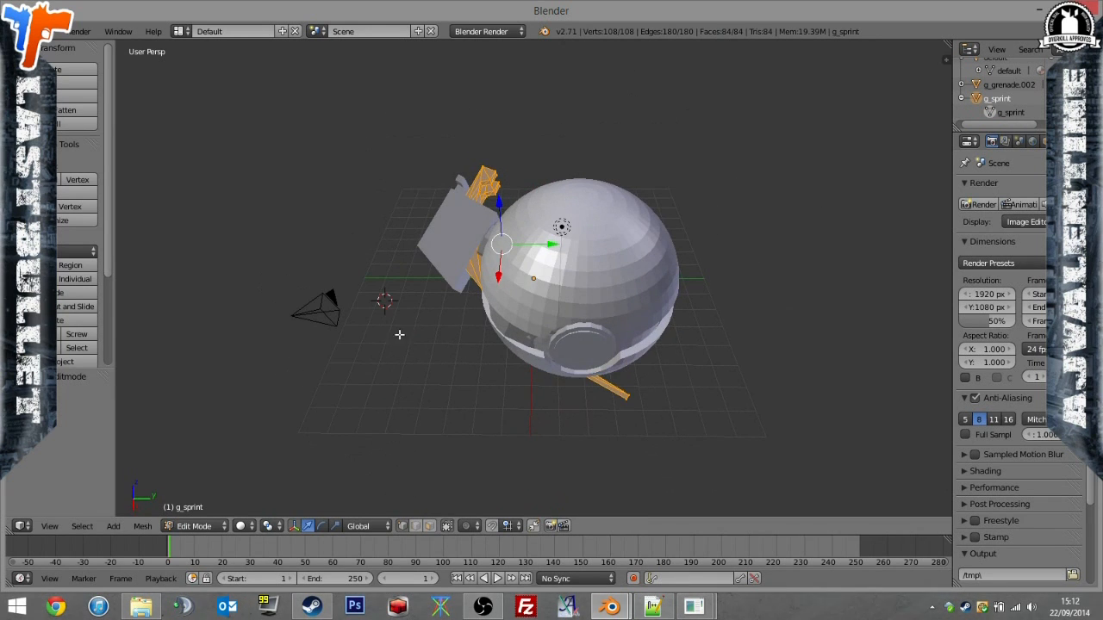
# Switch to File Explorer and copy wpn_frag_grenade_husk.object from the wpn_frag_grenade folder into the PokeNades folder.
pyautogui.click(142, 607)
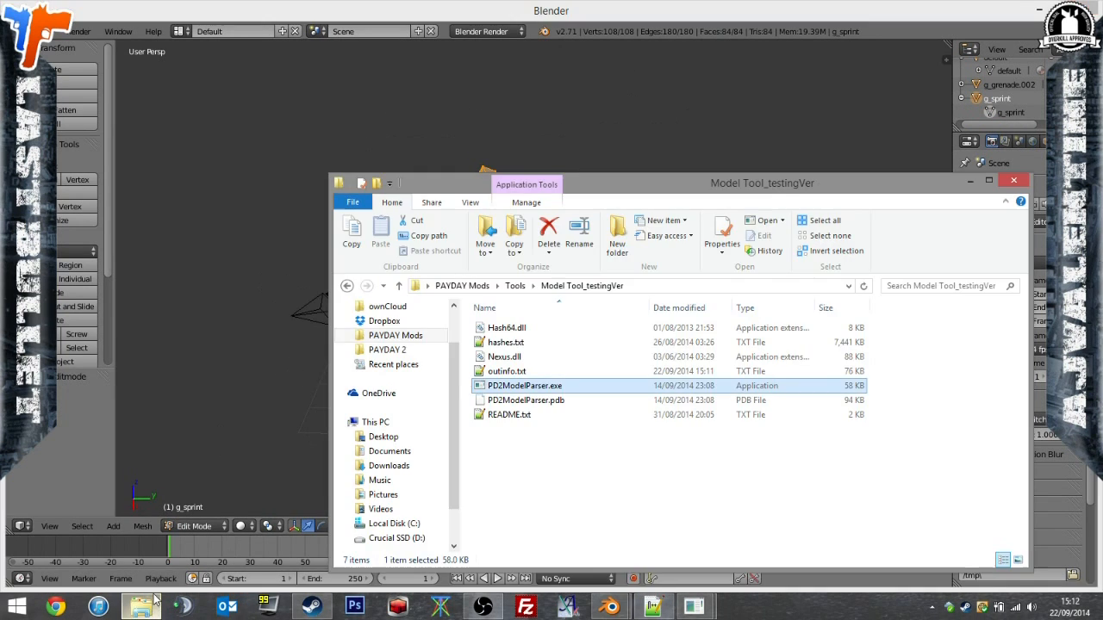
pyautogui.click(515, 287)
pyautogui.click(396, 335)
pyautogui.click(536, 401)
pyautogui.doubleClick(536, 401)
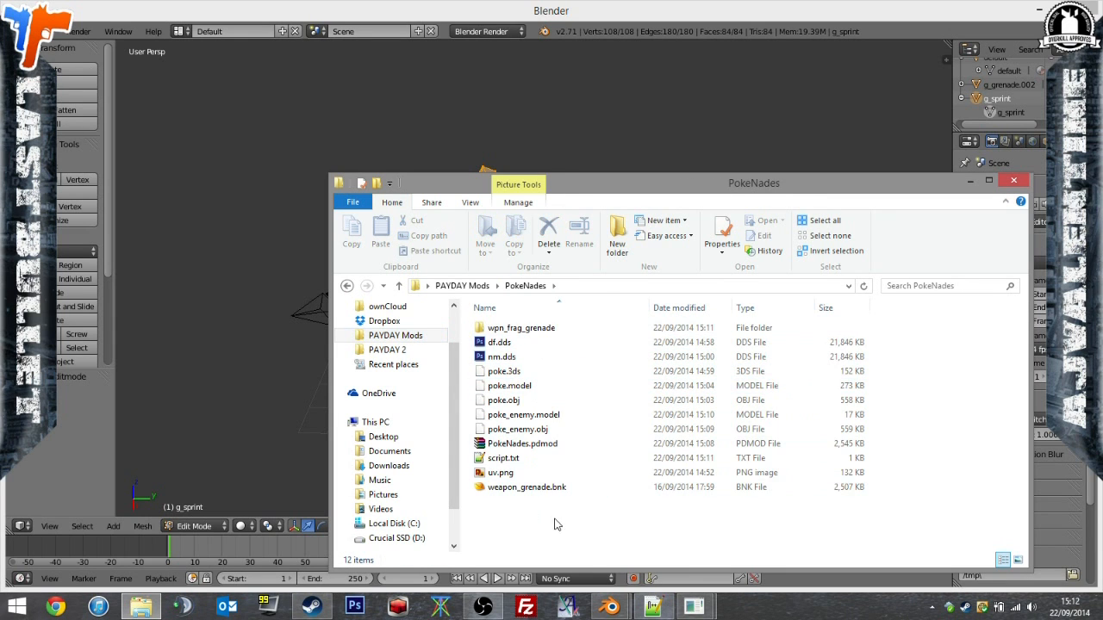
pyautogui.doubleClick(536, 337)
pyautogui.scroll(-5, 586, 405)
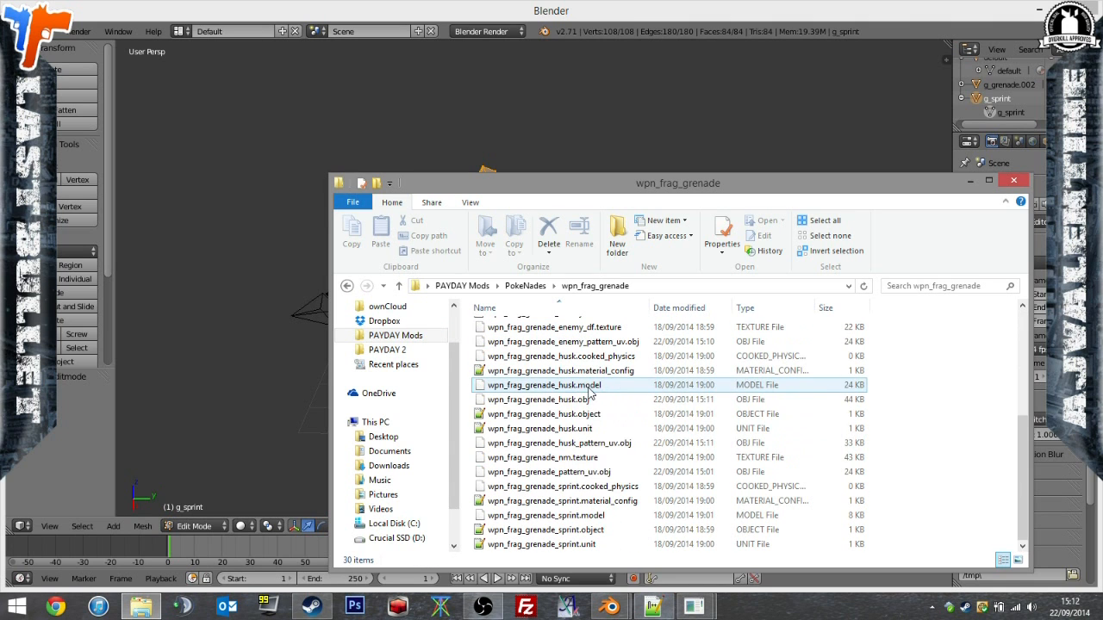
pyautogui.click(587, 415)
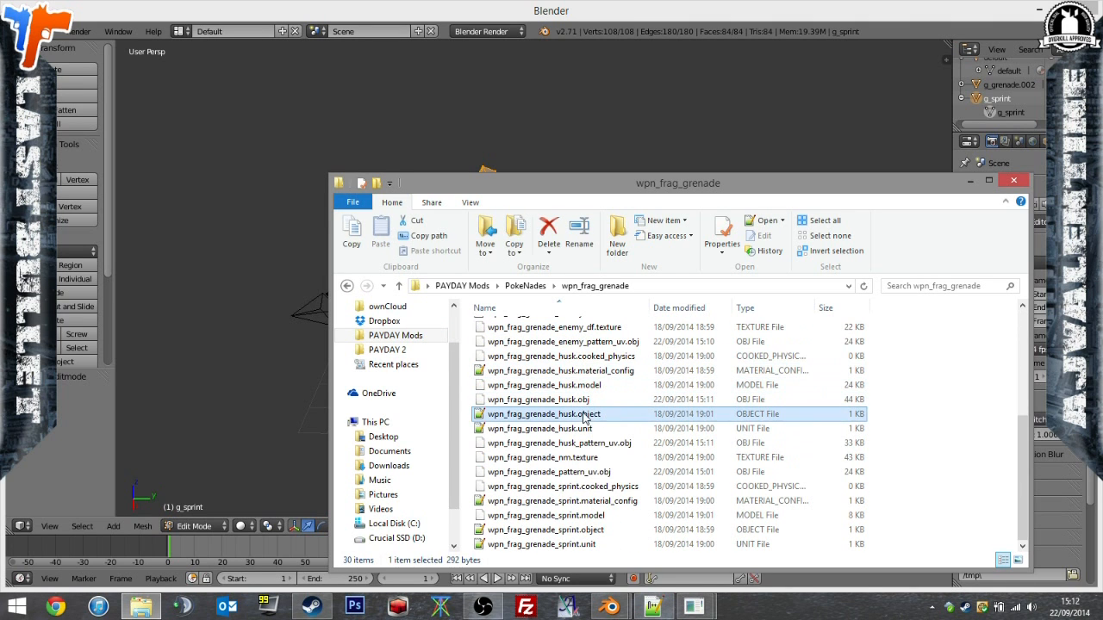
pyautogui.moveTo(538, 308); pyautogui.dragTo(517, 423)
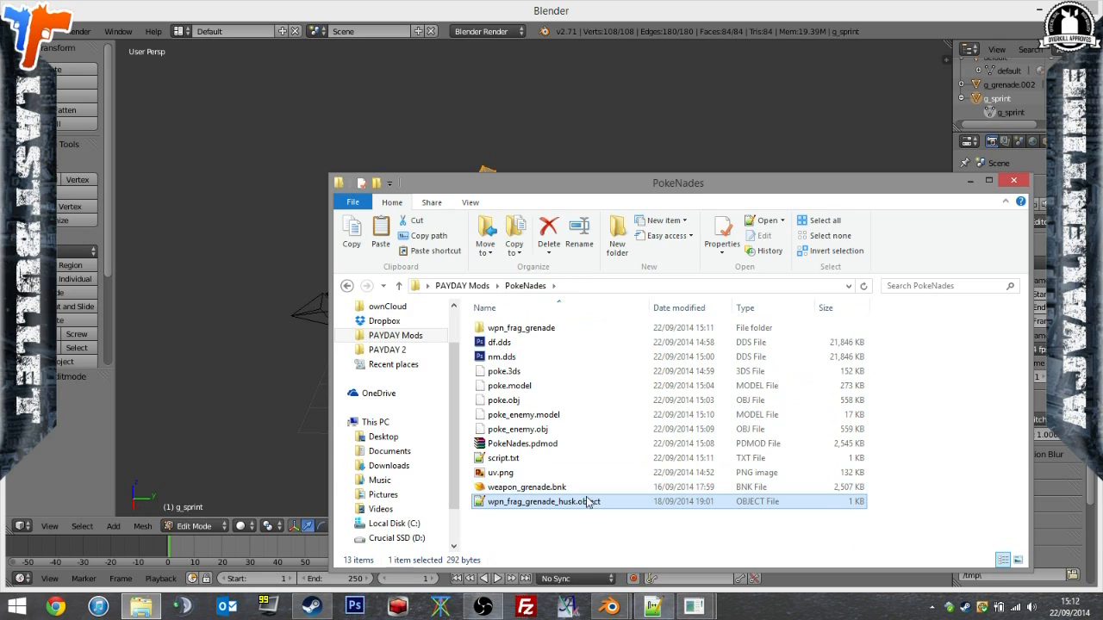
# Open the copied wpn_frag_grenade_husk.object, set the g_sprint object's enabled attribute to "false", and save the file.
pyautogui.doubleClick(561, 508)
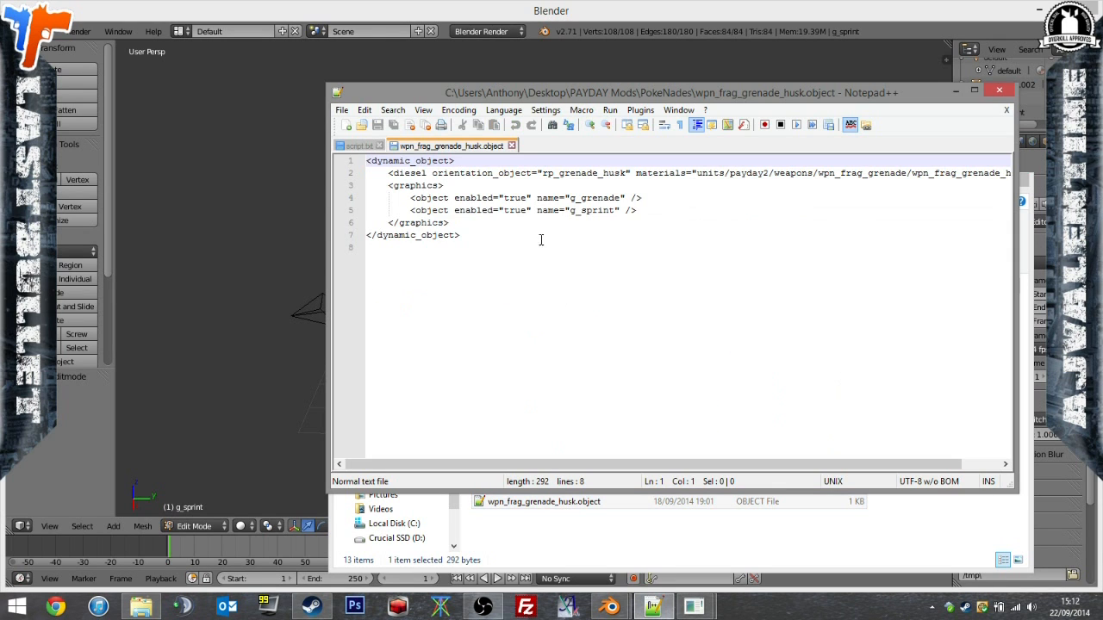
pyautogui.click(524, 211)
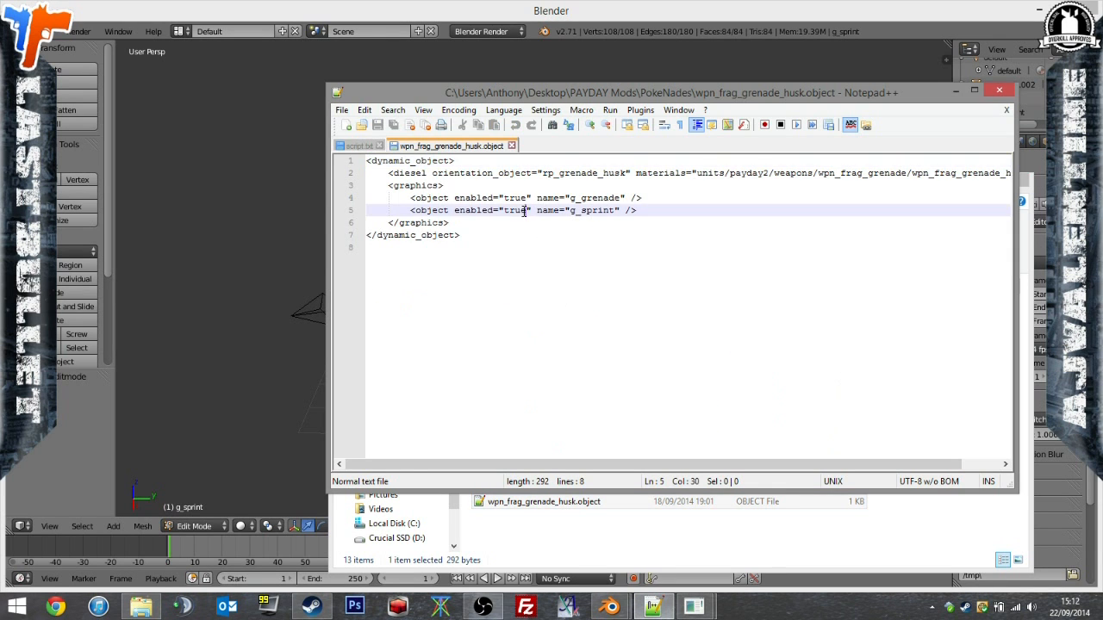
pyautogui.write('false')
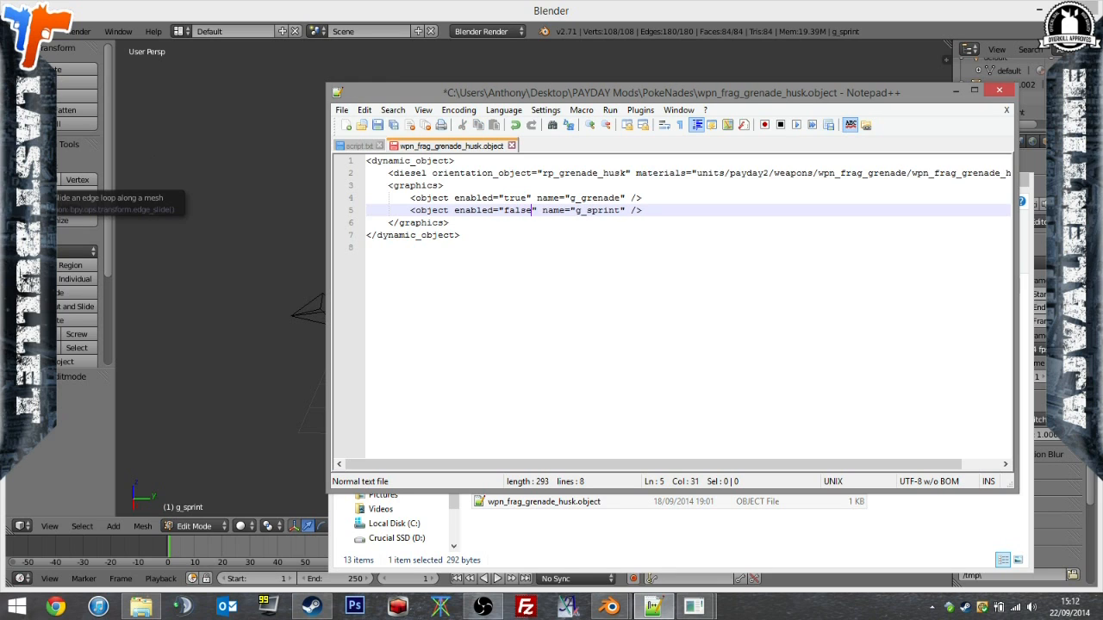
pyautogui.click(377, 125)
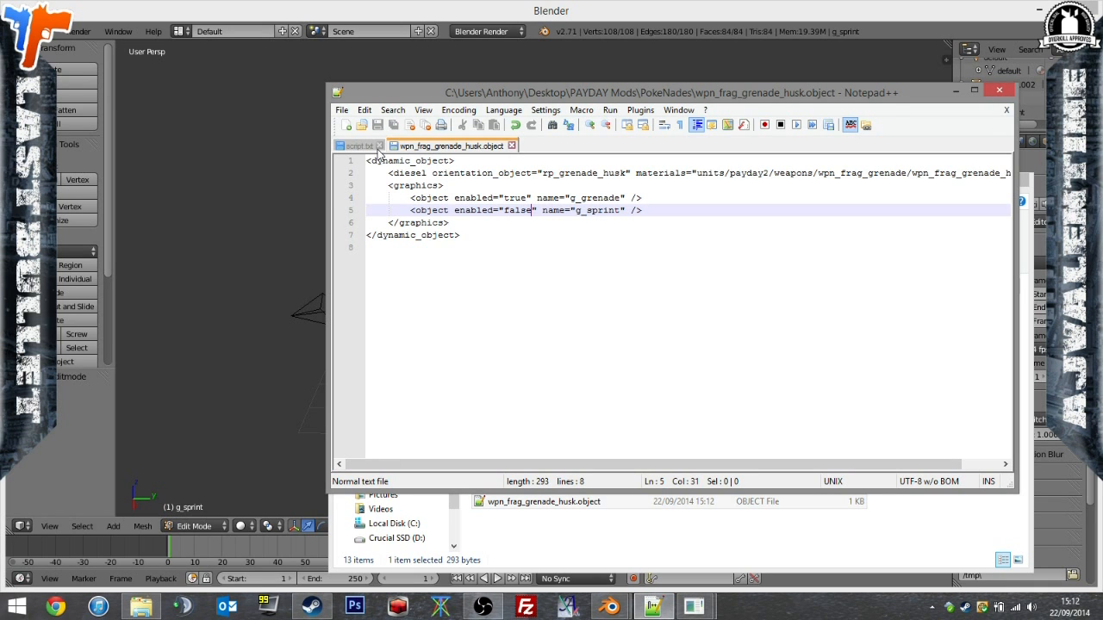
# Bring up script.txt in Notepad++ and copy the path units/payday2/weapons/wpn_frag_grenade/ from the last texture line.
pyautogui.click(555, 504)
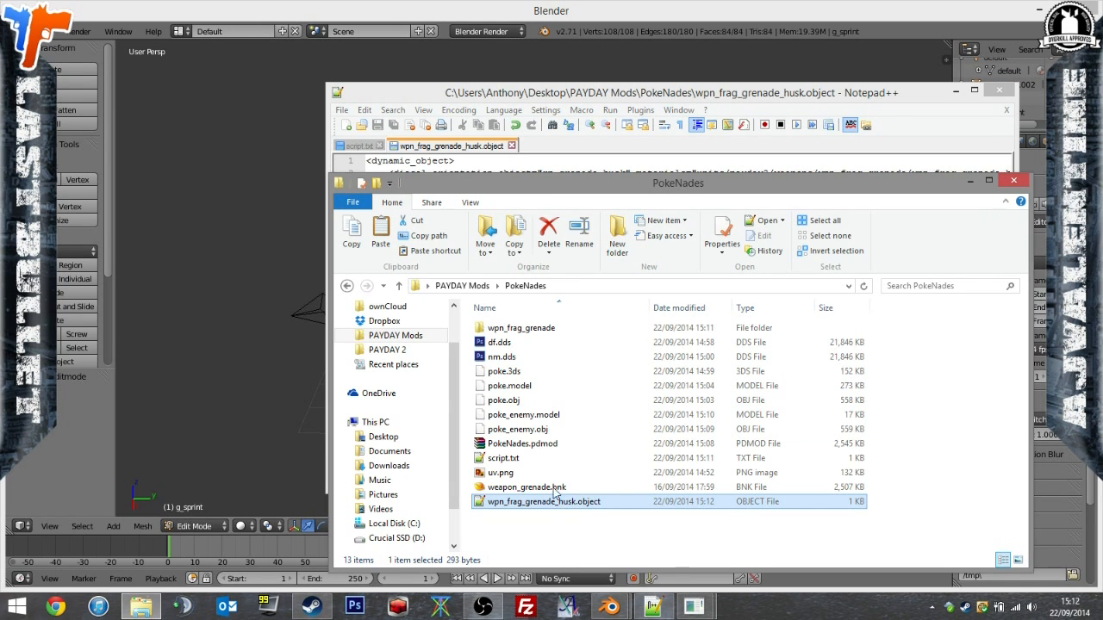
pyautogui.click(360, 148)
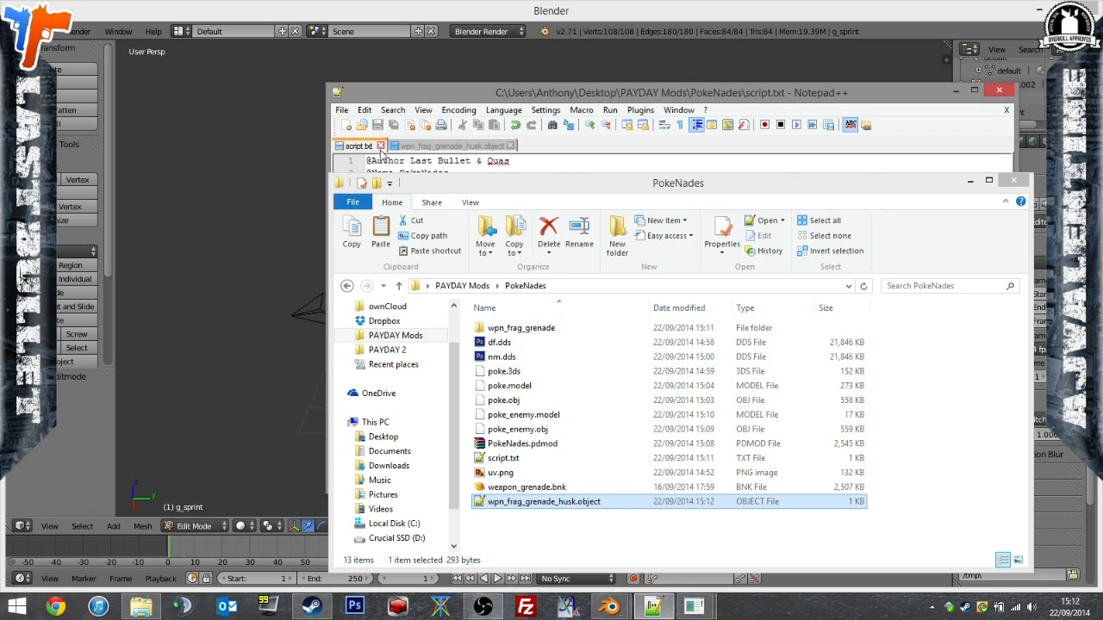
pyautogui.click(520, 161)
pyautogui.click(967, 181)
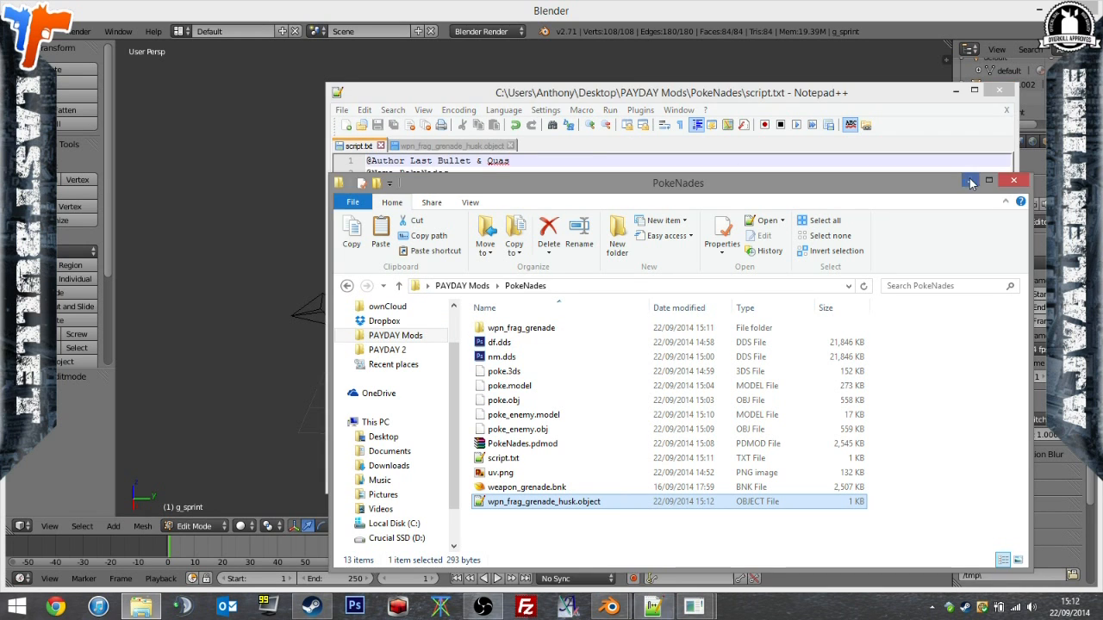
pyautogui.click(710, 332)
pyautogui.moveTo(577, 321); pyautogui.dragTo(366, 321)
pyautogui.moveTo(580, 321); pyautogui.dragTo(366, 322)
pyautogui.hotkey('ctrl', 'c')
pyautogui.click(694, 399)
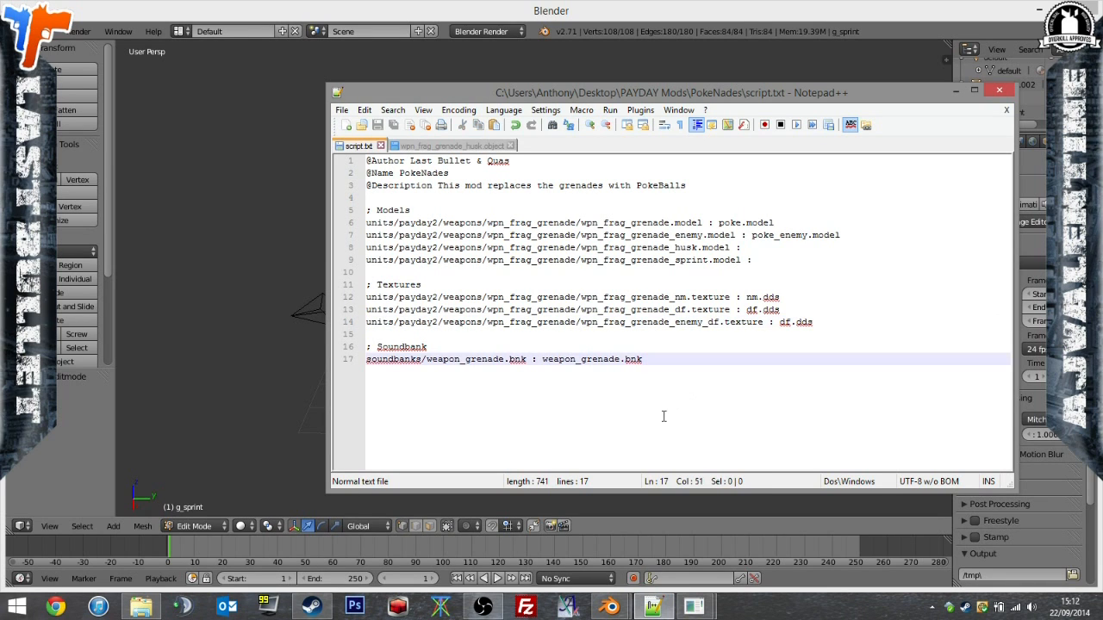
# Add an "; object" section below the Soundbank entry and start its line with units/payday2/weapons/wpn_frag_grenade/.
pyautogui.press('Return')
pyautogui.press('Return')
pyautogui.write(';')
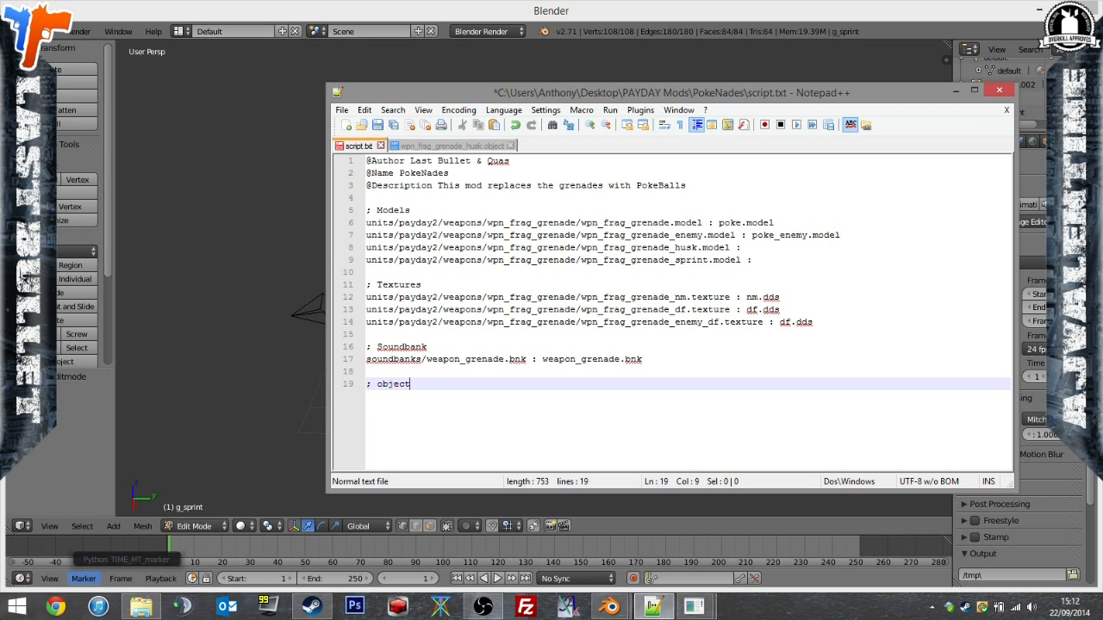
pyautogui.write(' object')
pyautogui.press('Return')
pyautogui.hotkey('ctrl', 'v')
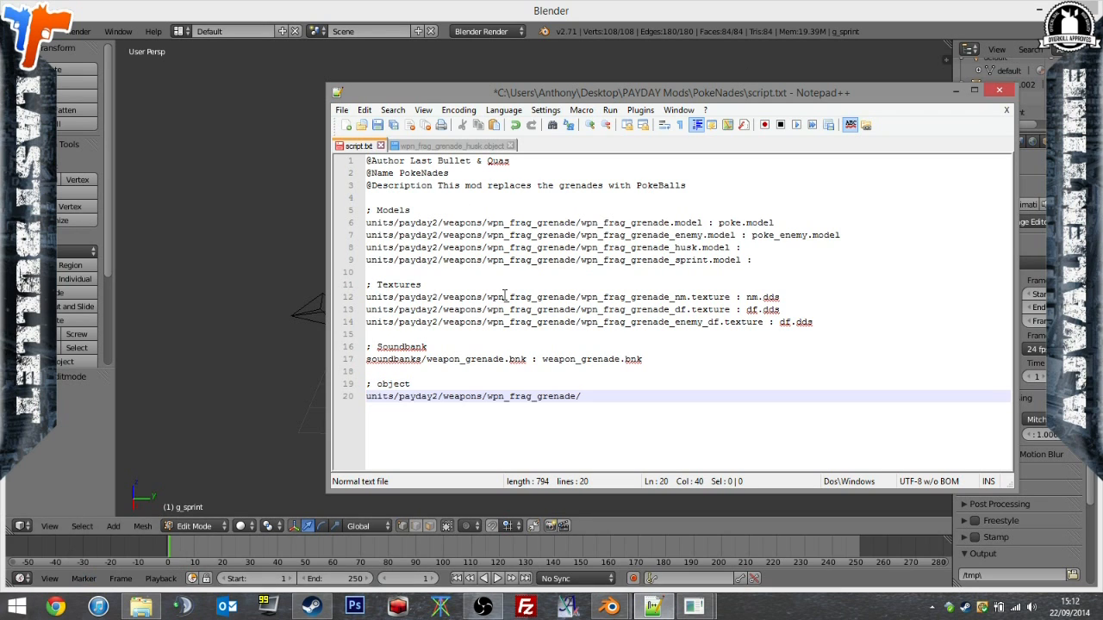
# Complete the object line with "wpn_frag_grenade_husk.object : wpn_frag_grenade_husk.object", copying the name from the PokeNades folder, and save script.txt.
pyautogui.click(160, 610)
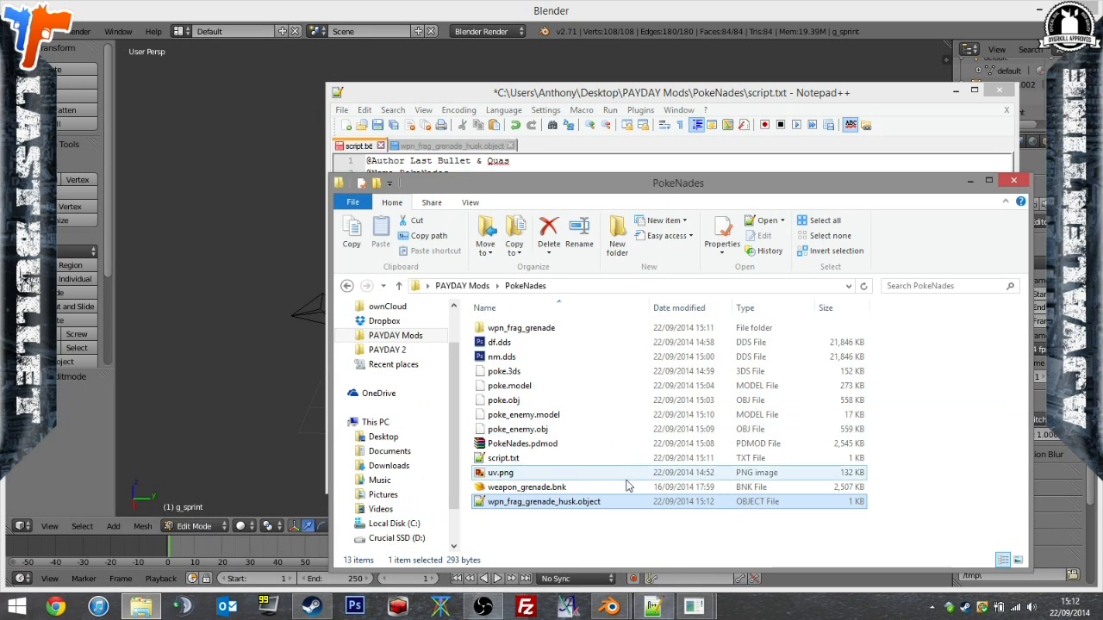
pyautogui.press('F2')
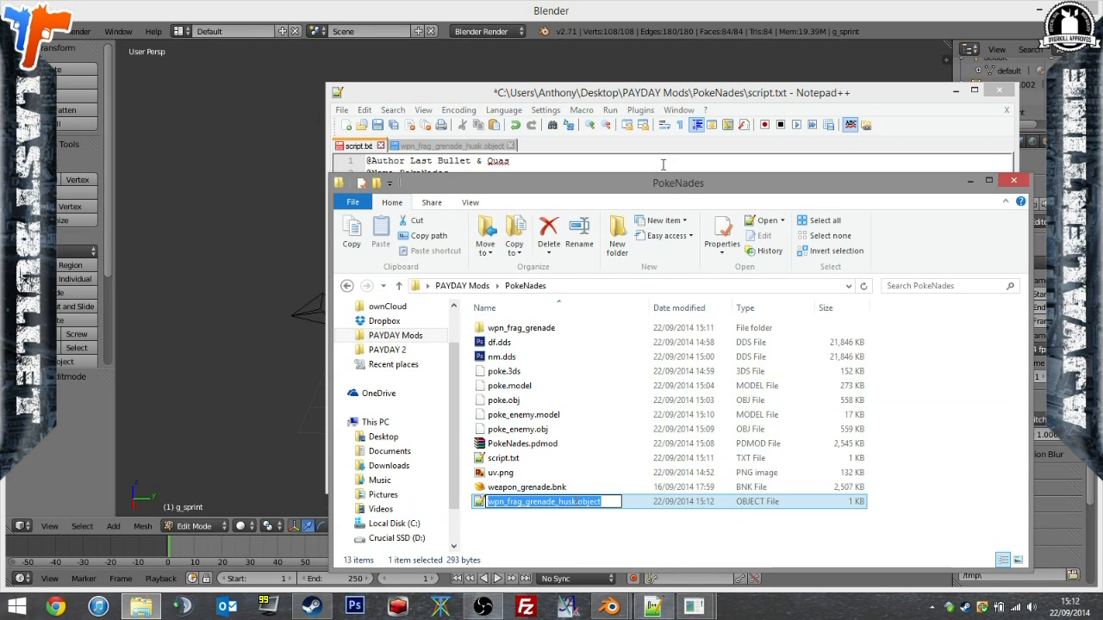
pyautogui.hotkey('ctrl', 'c')
pyautogui.click(648, 102)
pyautogui.hotkey('ctrl', 'v')
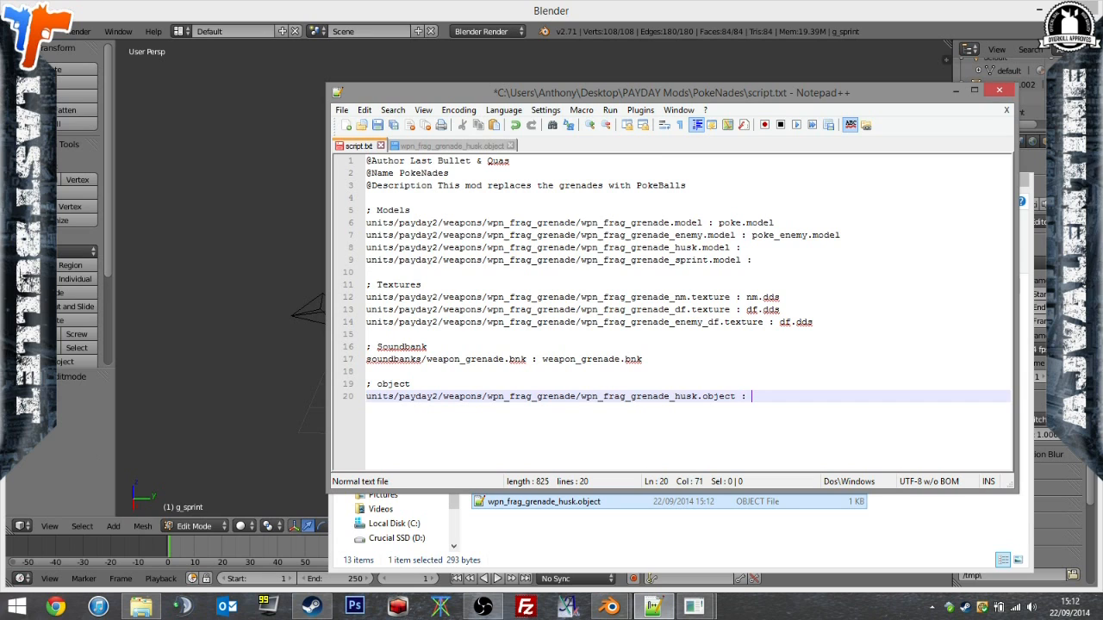
pyautogui.hotkey('ctrl', 'v')
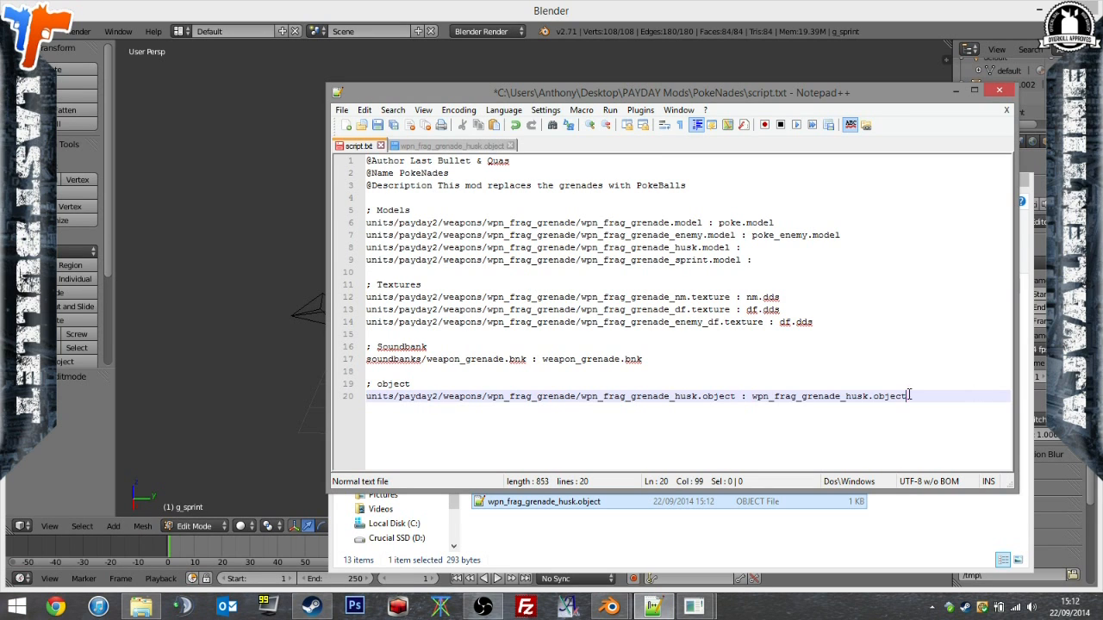
pyautogui.click(392, 127)
# Check the wpn_frag_grenade_husk.object contents against its script.txt entry and the file in the PokeNades folder.
pyautogui.click(405, 147)
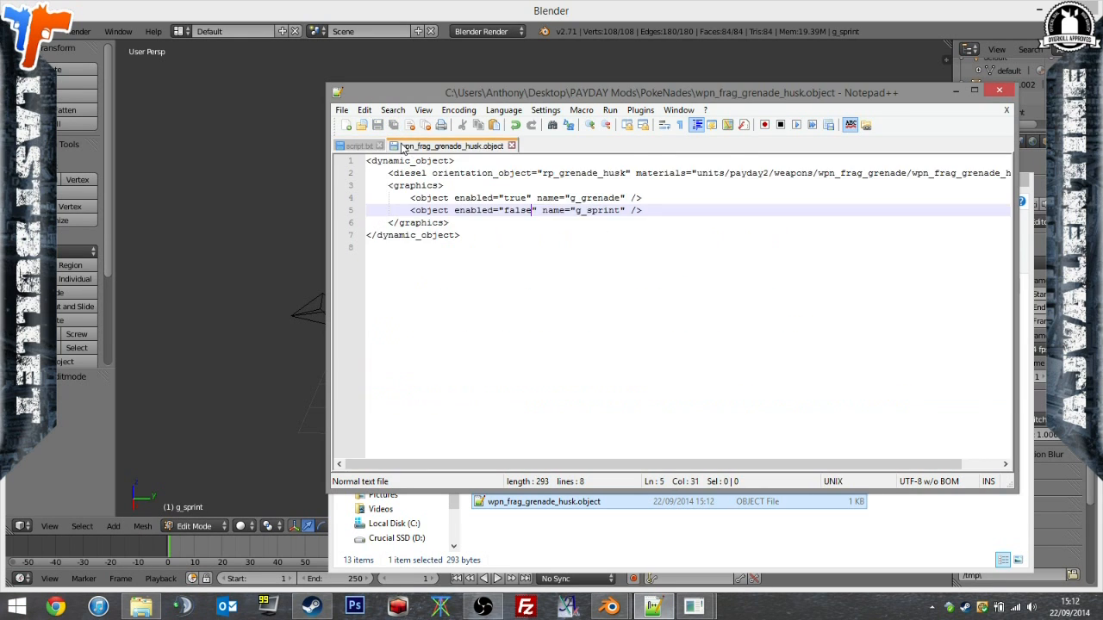
pyautogui.hotkey('ctrl', 'Tab')
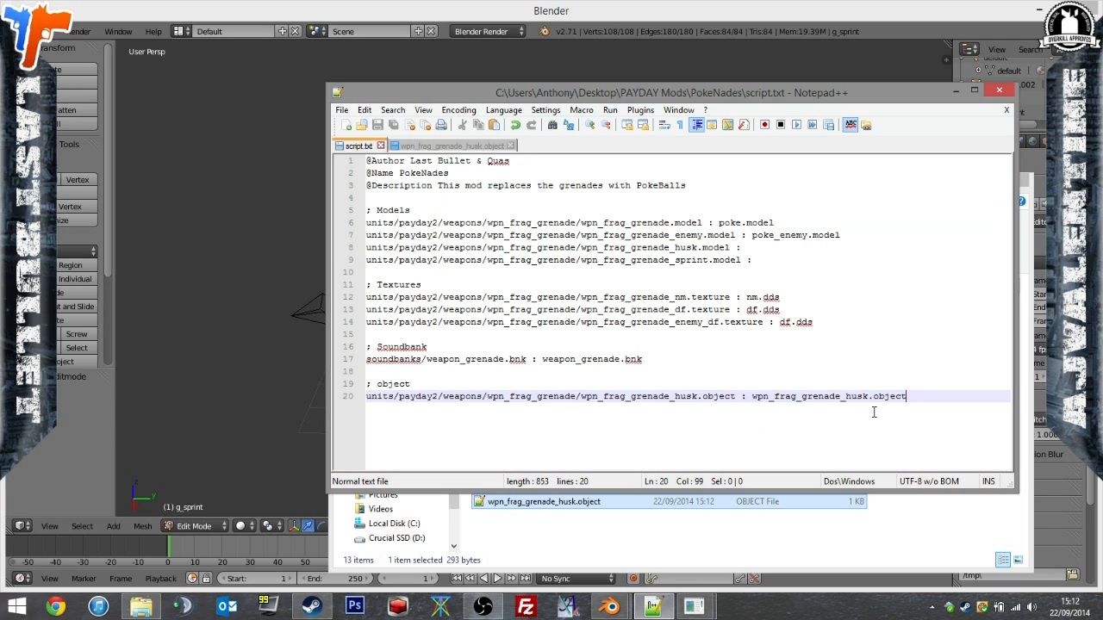
pyautogui.moveTo(789, 409); pyautogui.dragTo(868, 395)
pyautogui.click(833, 531)
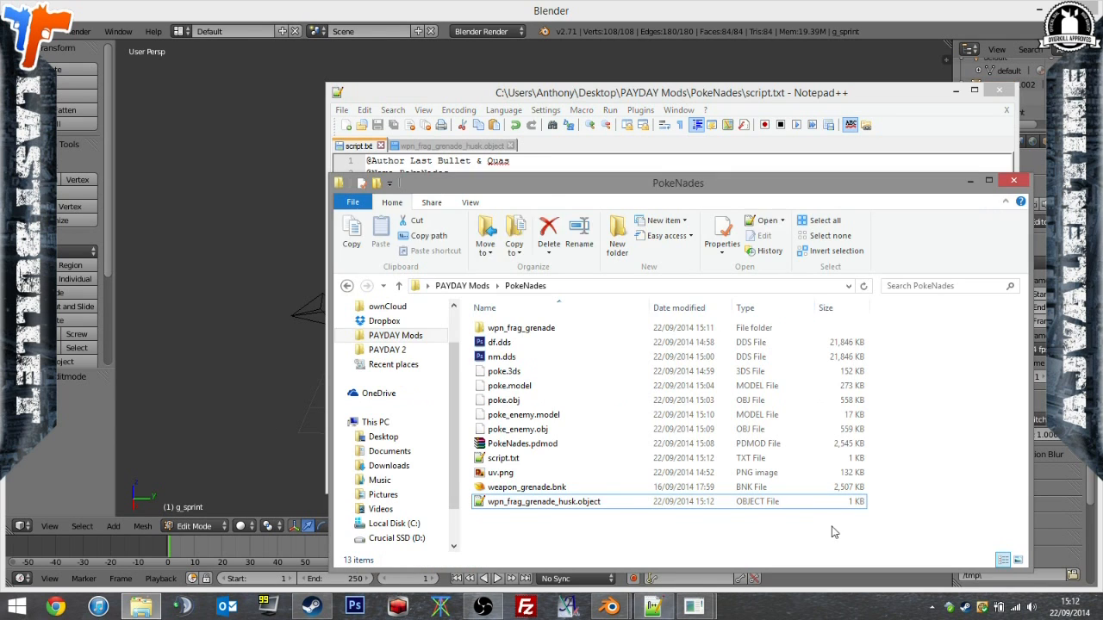
# Switch to Blender, leave Edit Mode and scale the Poké Ball object named default to about 0.86.
pyautogui.click(626, 15)
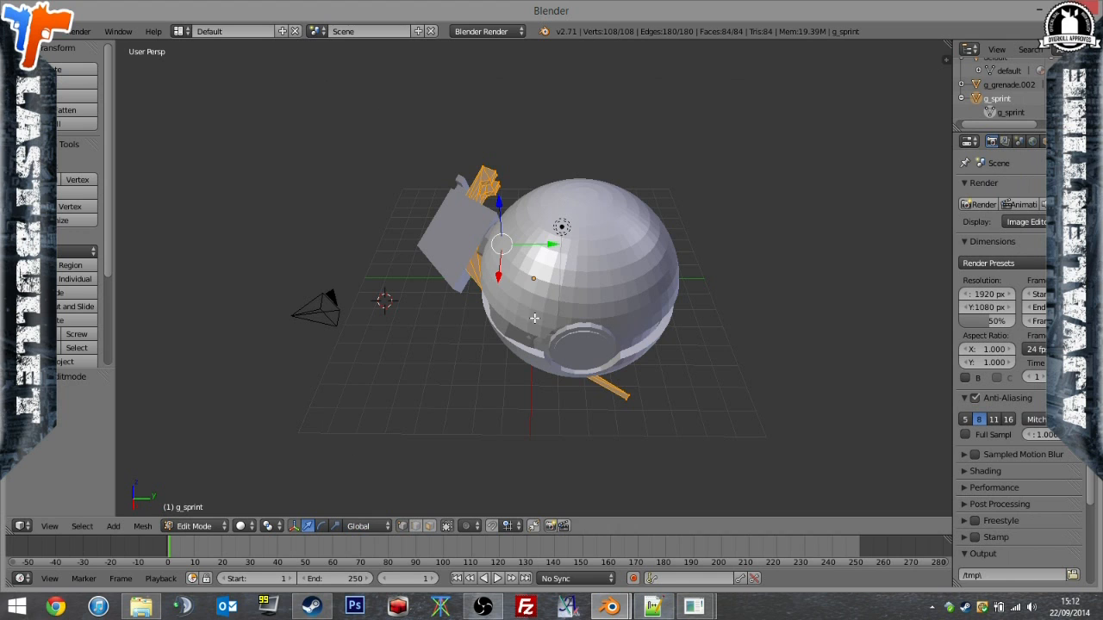
pyautogui.rightClick(438, 236)
pyautogui.moveTo(549, 276); pyautogui.dragTo(597, 245, button='middle')
pyautogui.click(1015, 113)
pyautogui.click(990, 85)
pyautogui.rightClick(597, 246)
pyautogui.press('s')
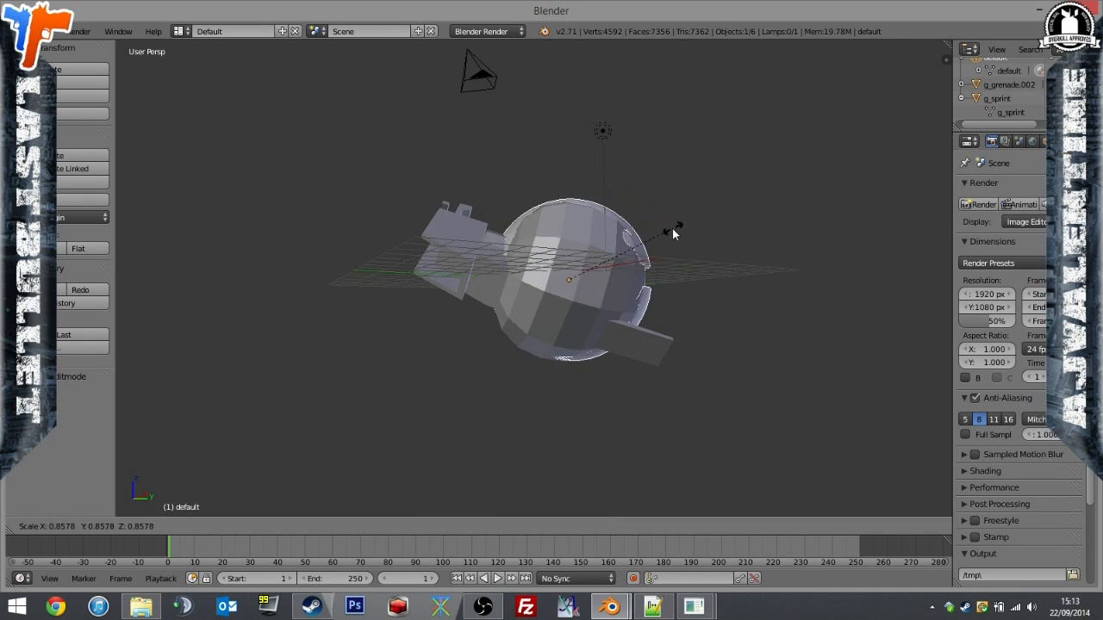
pyautogui.click(667, 233)
# Rotate the Poké Ball about the X axis and move it -0.405 along Y over the original grenade.
pyautogui.moveTo(667, 234); pyautogui.dragTo(688, 286, button='middle')
pyautogui.press('r')
pyautogui.press('x')
pyautogui.click(525, 305)
pyautogui.moveTo(630, 289); pyautogui.dragTo(614, 292)
# Delete the original grenade mesh g_grenade.002 from the scene.
pyautogui.rightClick(457, 228)
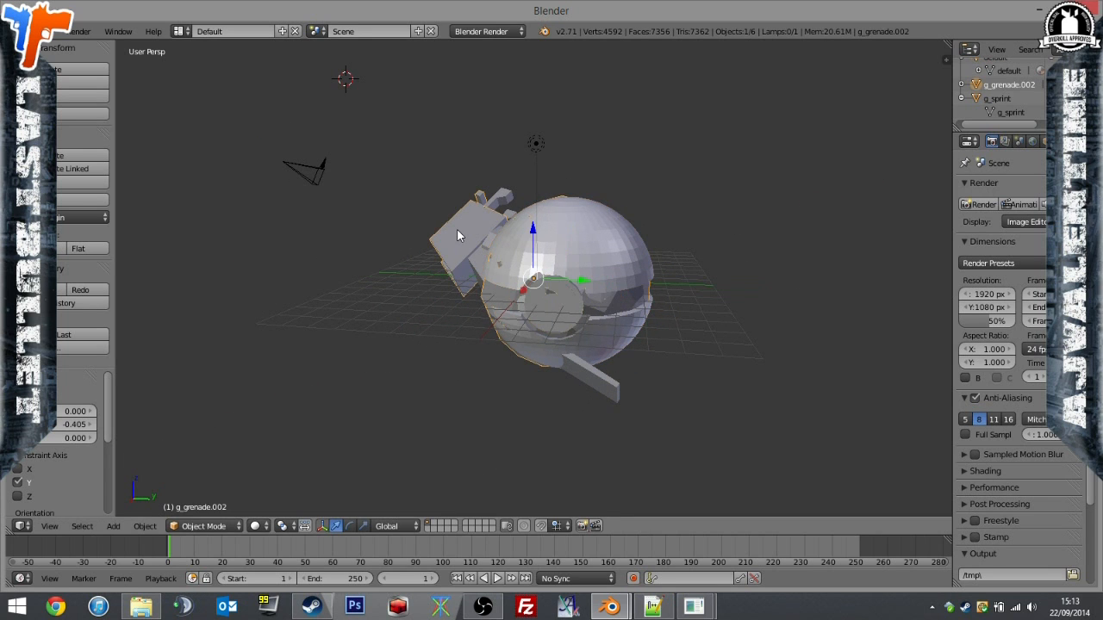
pyautogui.press('x')
pyautogui.click(457, 228)
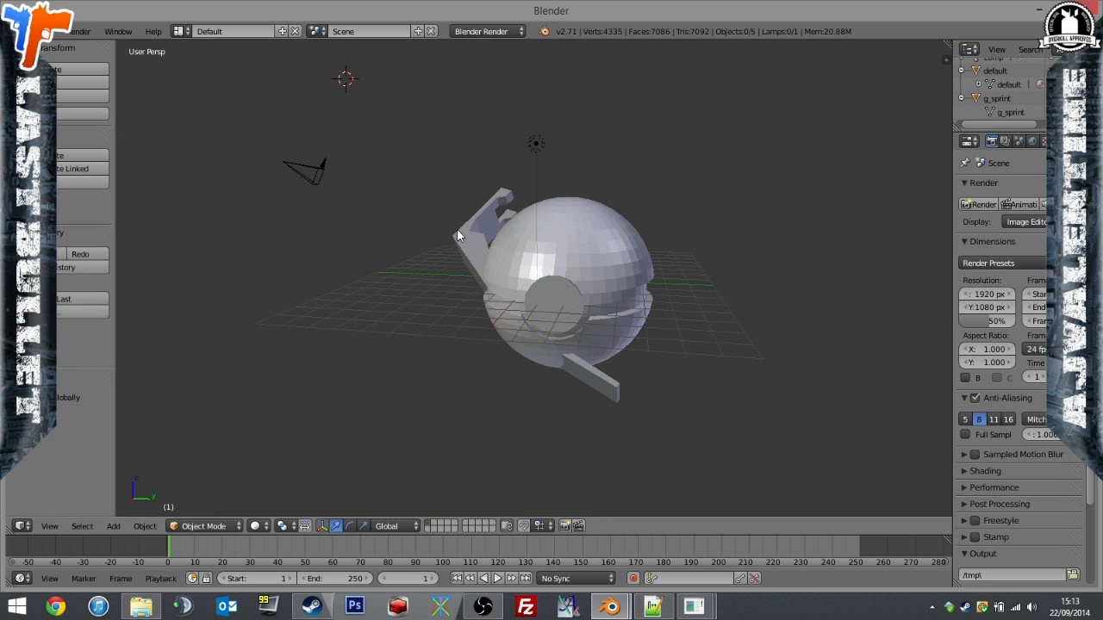
# Export the Poké Ball object as Wavefront file poke_husk_grende.obj in the PokeNades folder.
pyautogui.click(52, 31)
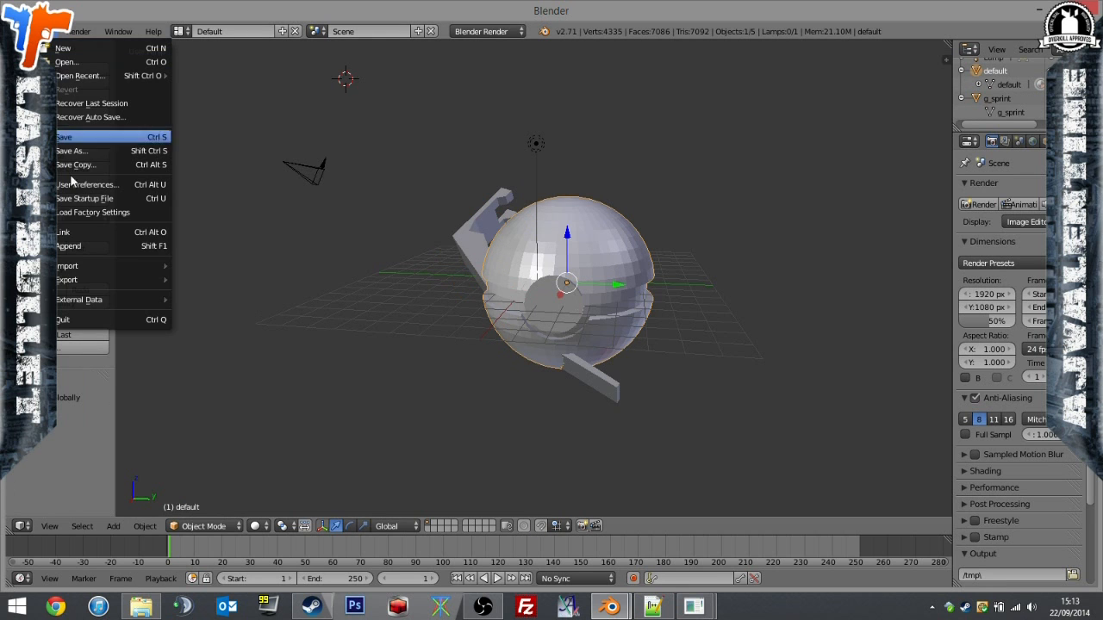
pyautogui.moveTo(79, 280)
pyautogui.click(219, 362)
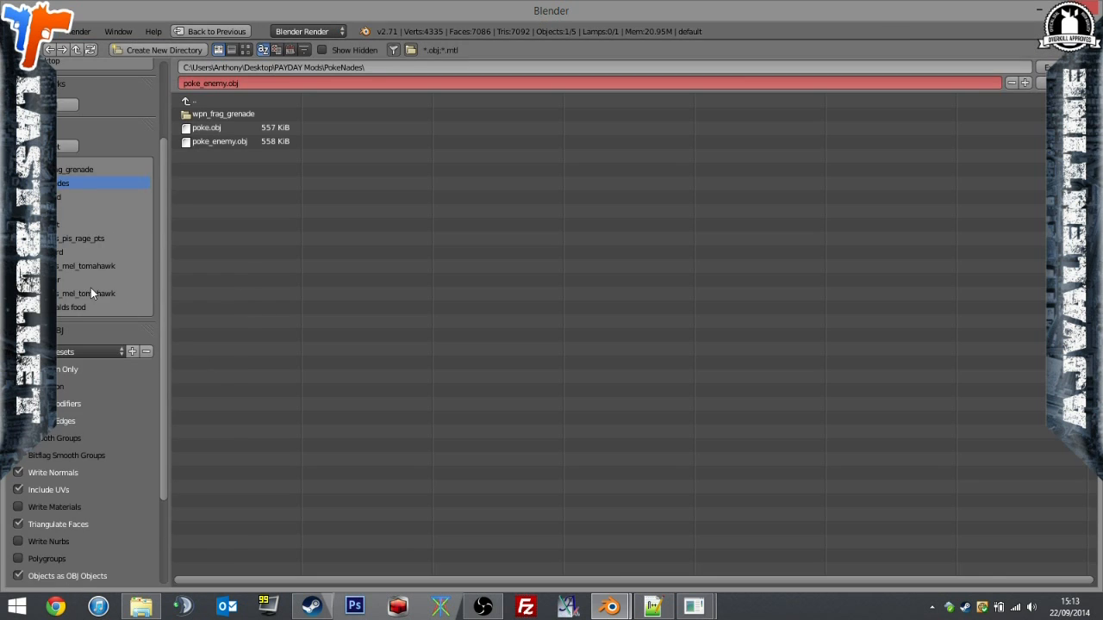
pyautogui.click(244, 83)
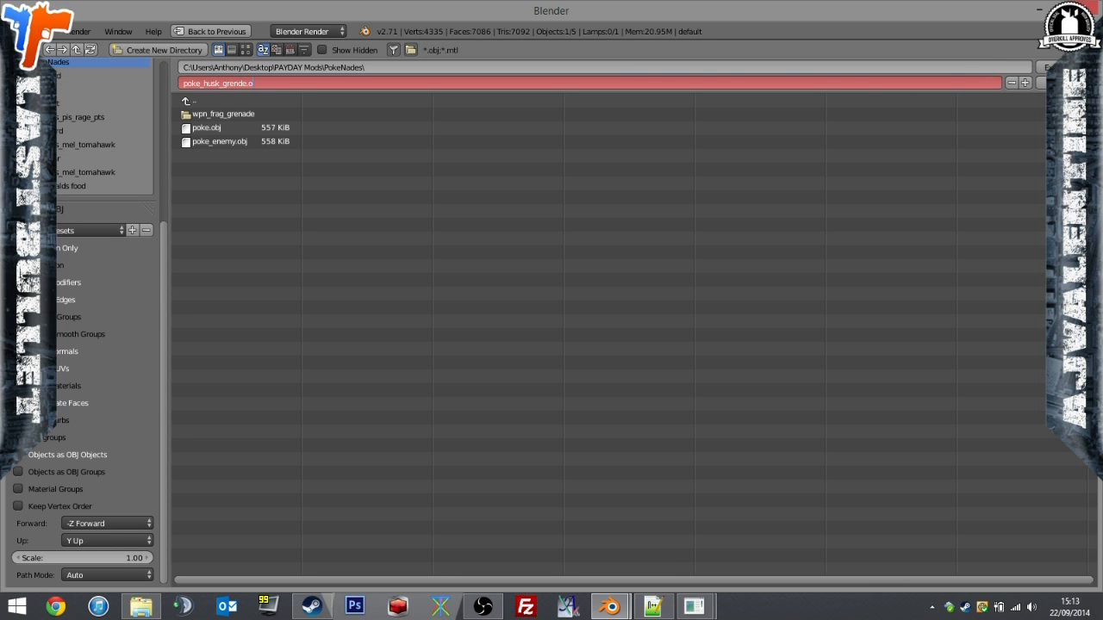
pyautogui.press('Return')
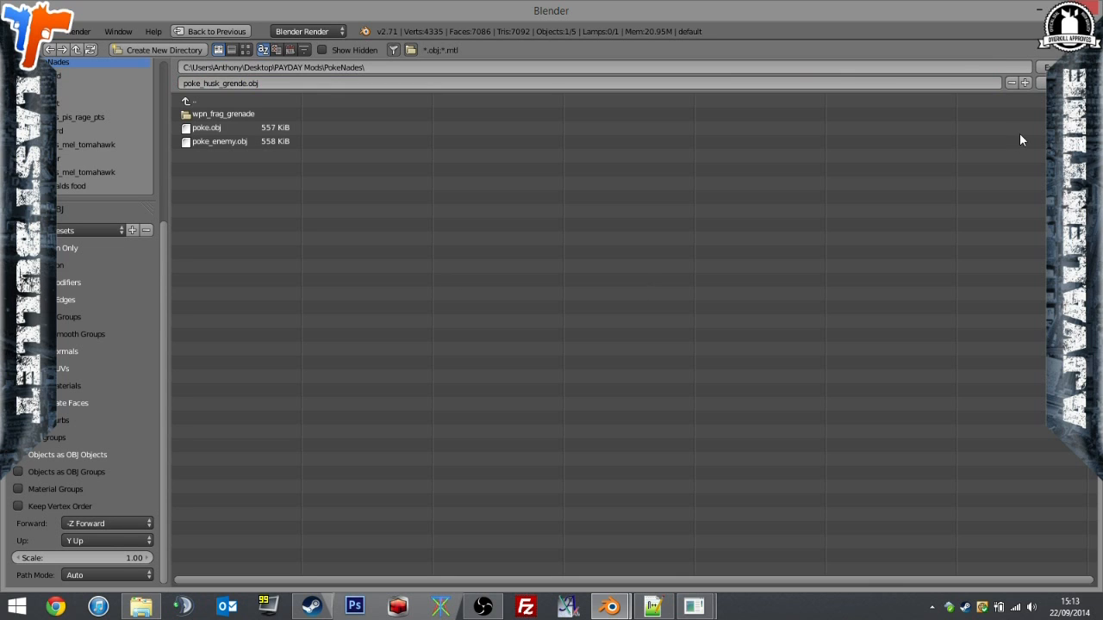
pyautogui.press('Return')
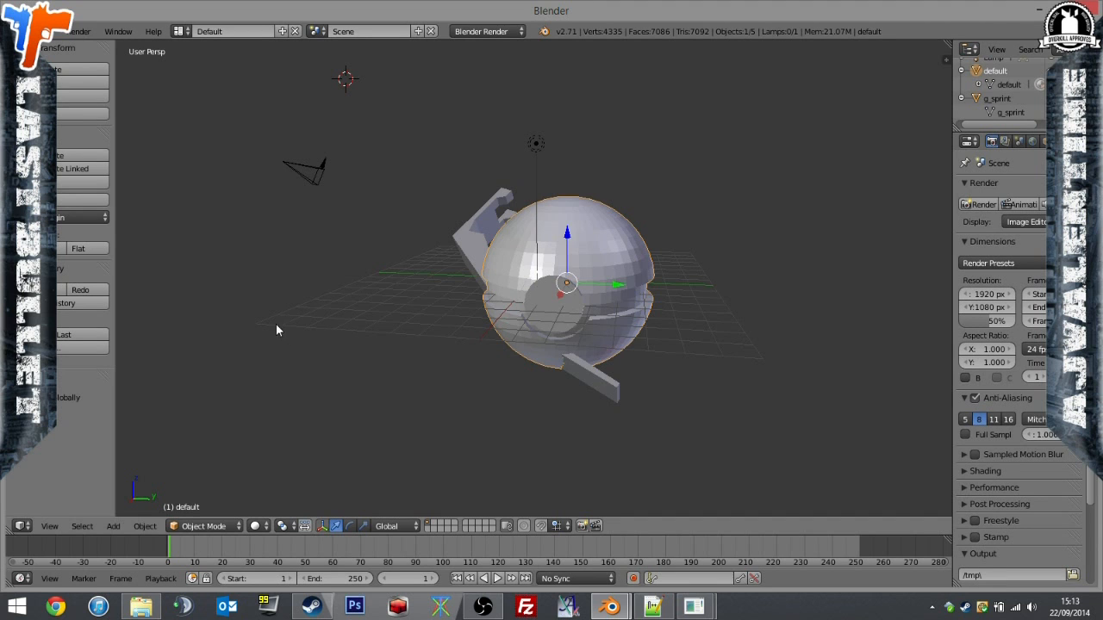
# Select the g_sprint object and export it as Wavefront file poke_husk_sprint.obj in the PokeNades folder.
pyautogui.rightClick(463, 254)
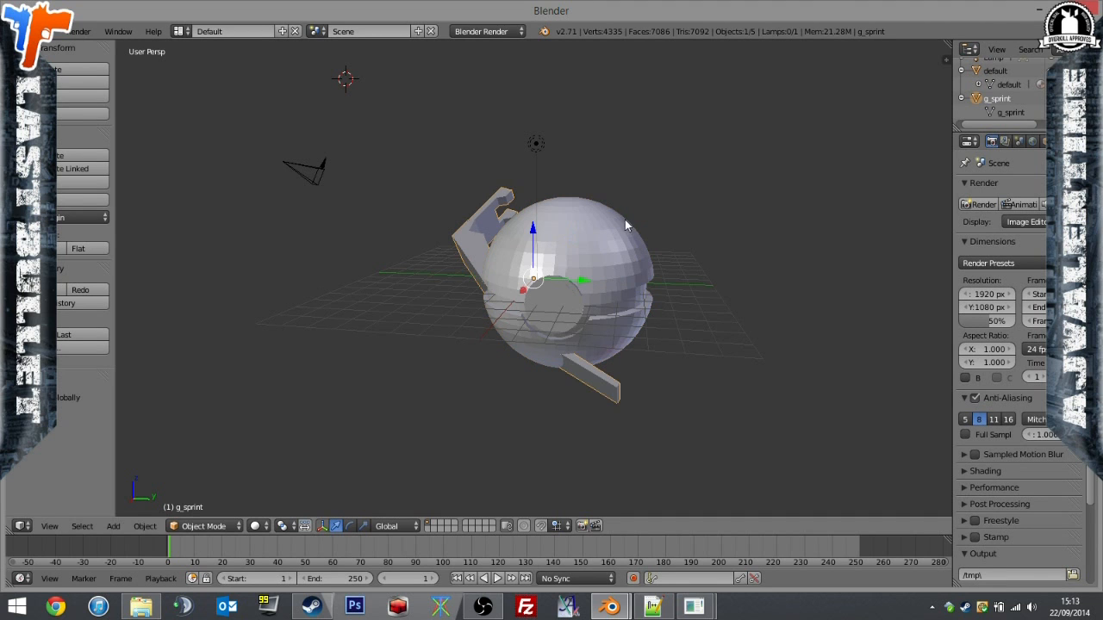
pyautogui.click(47, 31)
pyautogui.moveTo(113, 280)
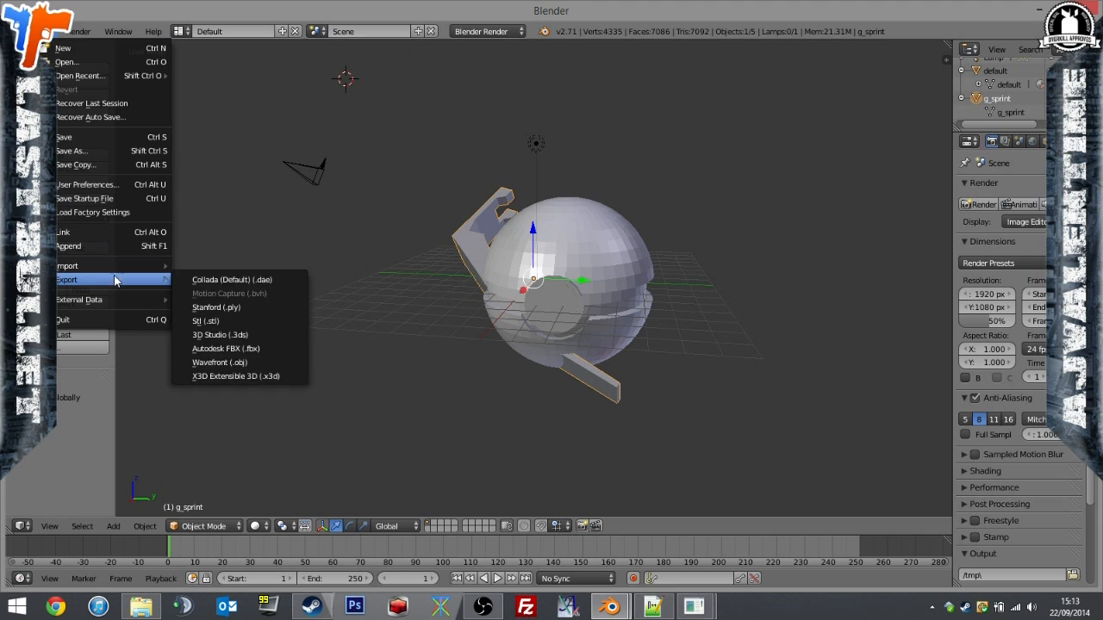
pyautogui.click(271, 363)
pyautogui.click(259, 83)
pyautogui.write('poke_husk')
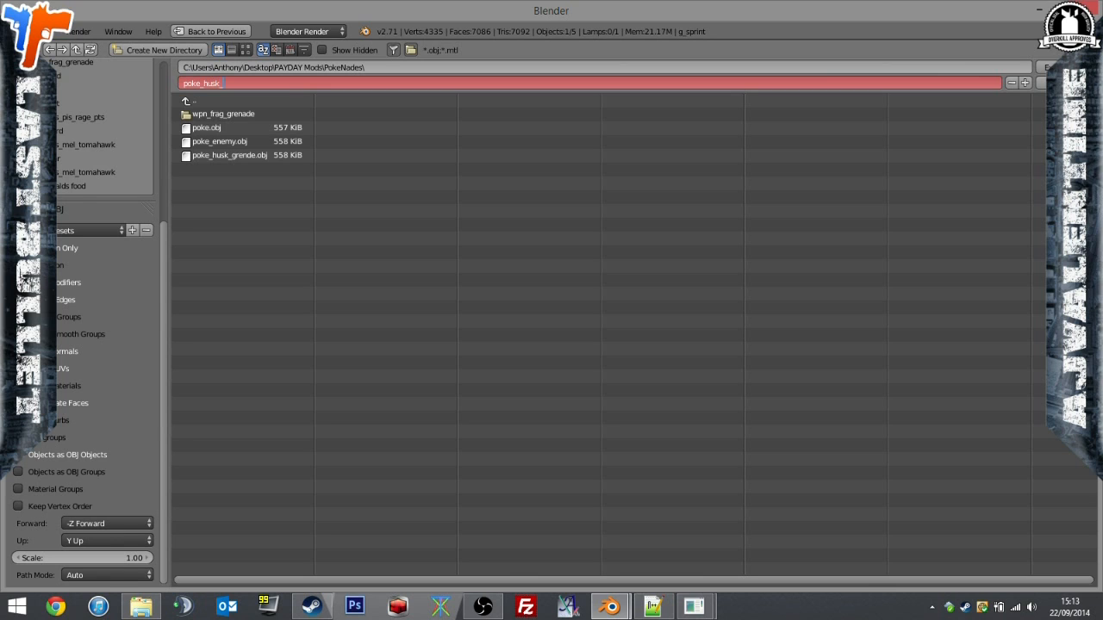
pyautogui.press('Return')
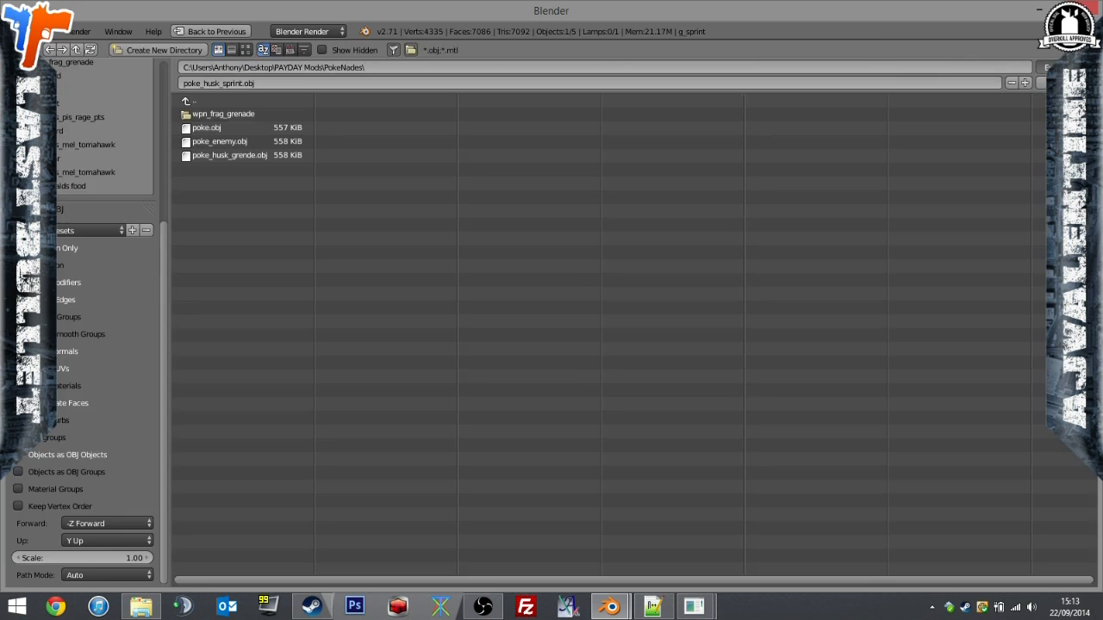
pyautogui.click(1066, 68)
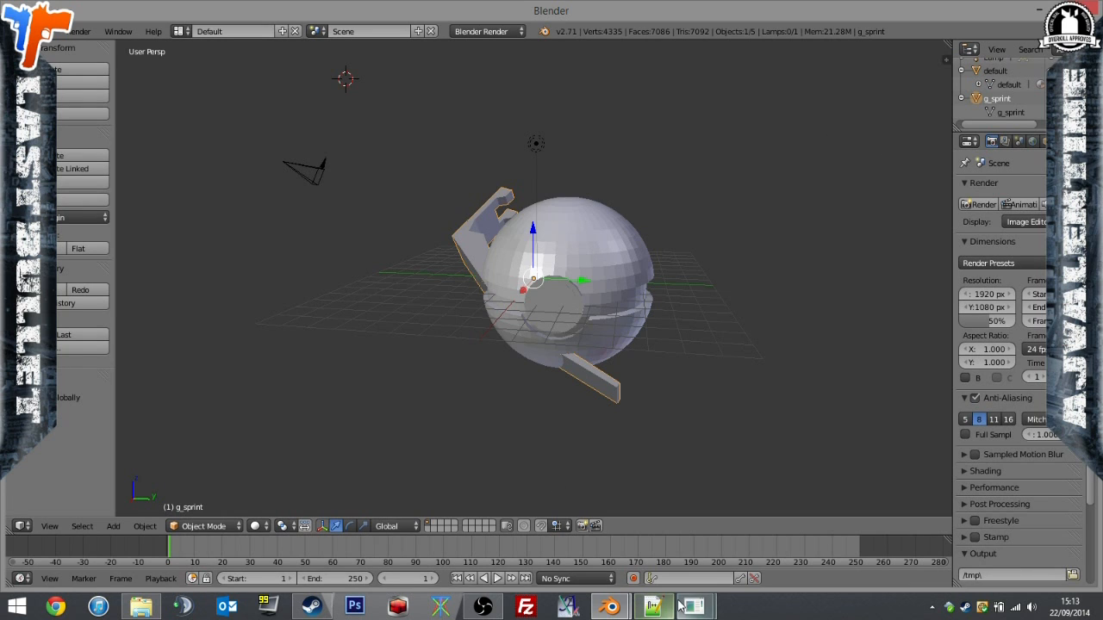
# Switch to the Form1 model tool, check that the input is the husk model, and import poke_husk_grende.obj from PokeNades.
pyautogui.moveTo(693, 606)
pyautogui.click(721, 494)
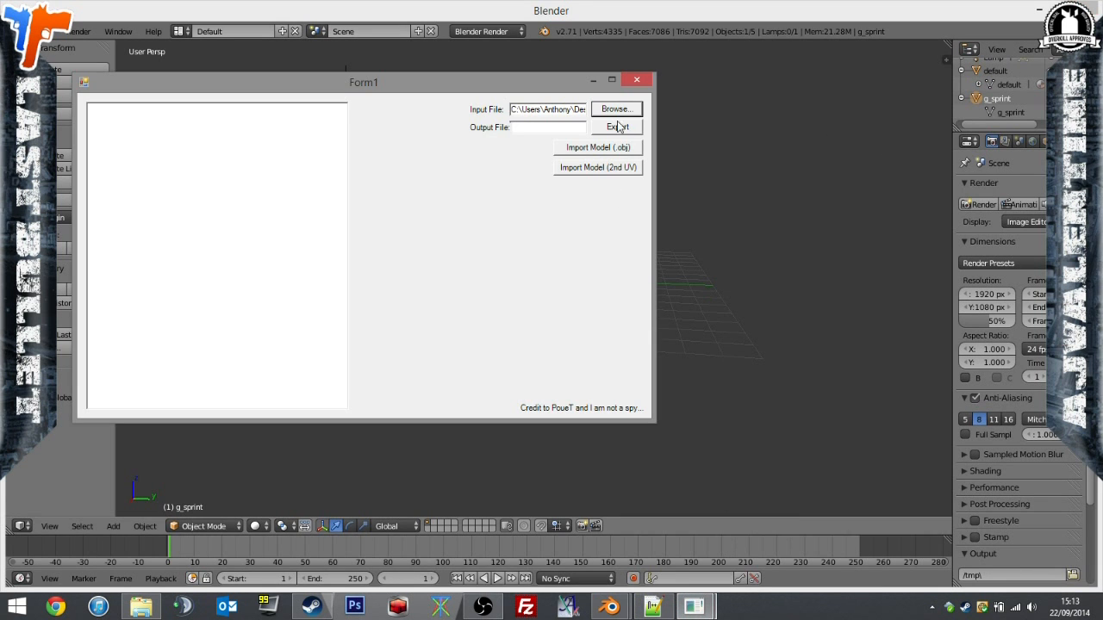
pyautogui.moveTo(547, 113); pyautogui.dragTo(670, 105)
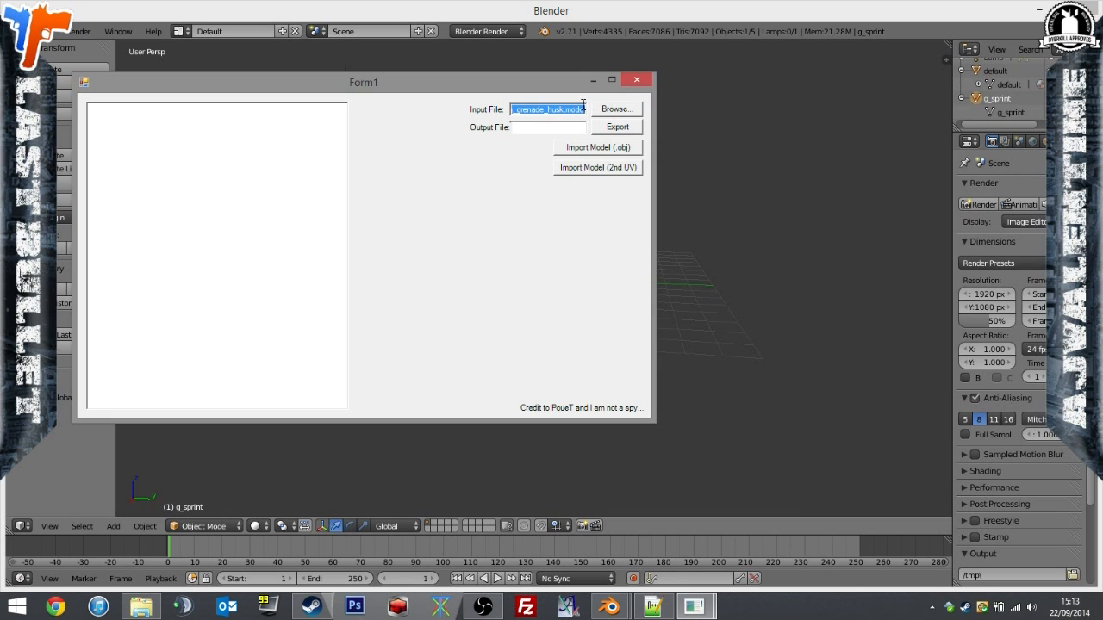
pyautogui.click(618, 146)
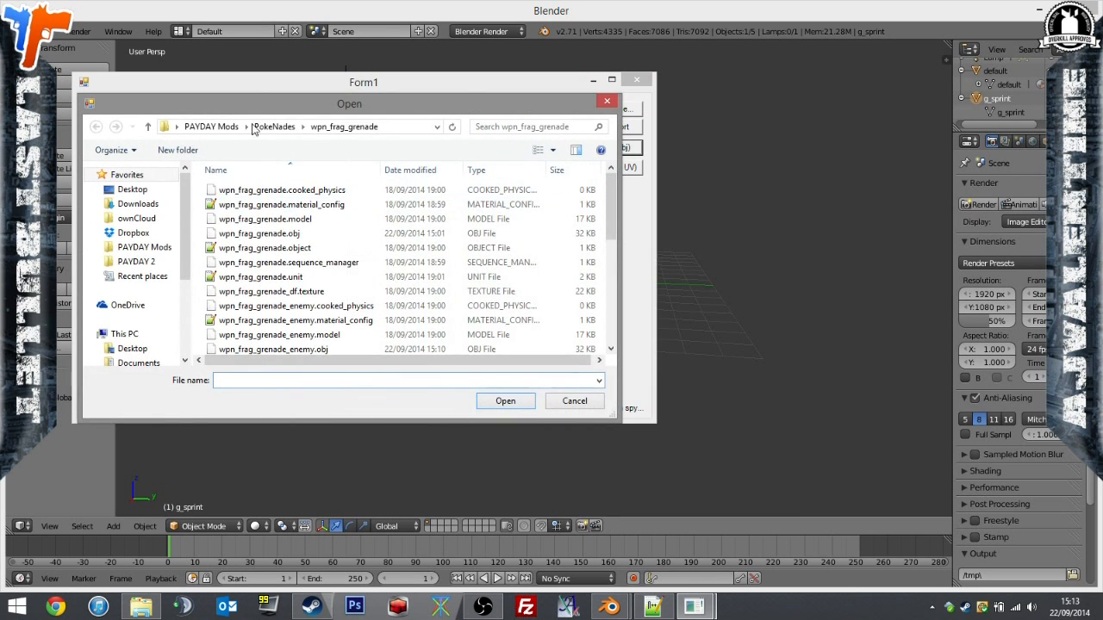
pyautogui.click(274, 126)
pyautogui.scroll(-1, 608, 220)
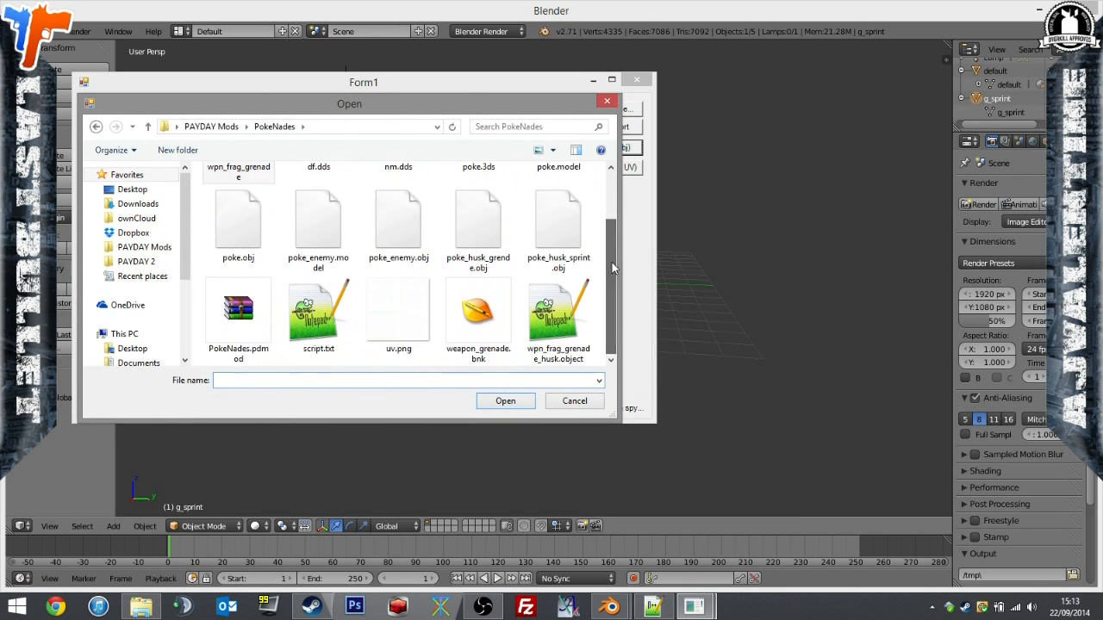
pyautogui.doubleClick(486, 239)
pyautogui.click(568, 350)
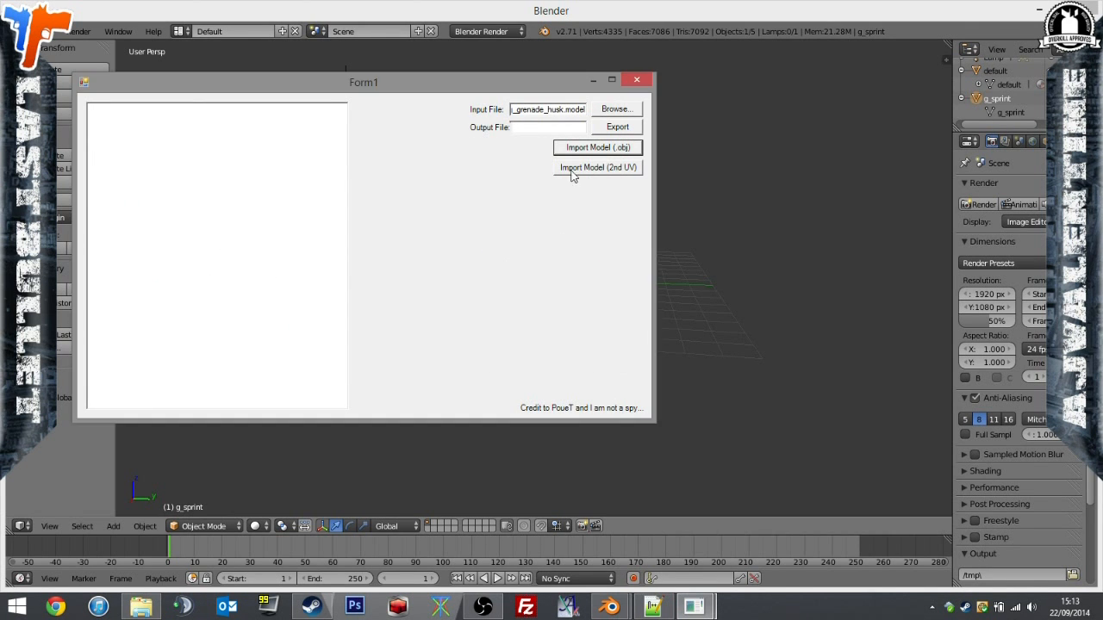
# Import poke_husk_sprint.obj as well and export the combined model with poke_husk.model as the output file.
pyautogui.click(571, 147)
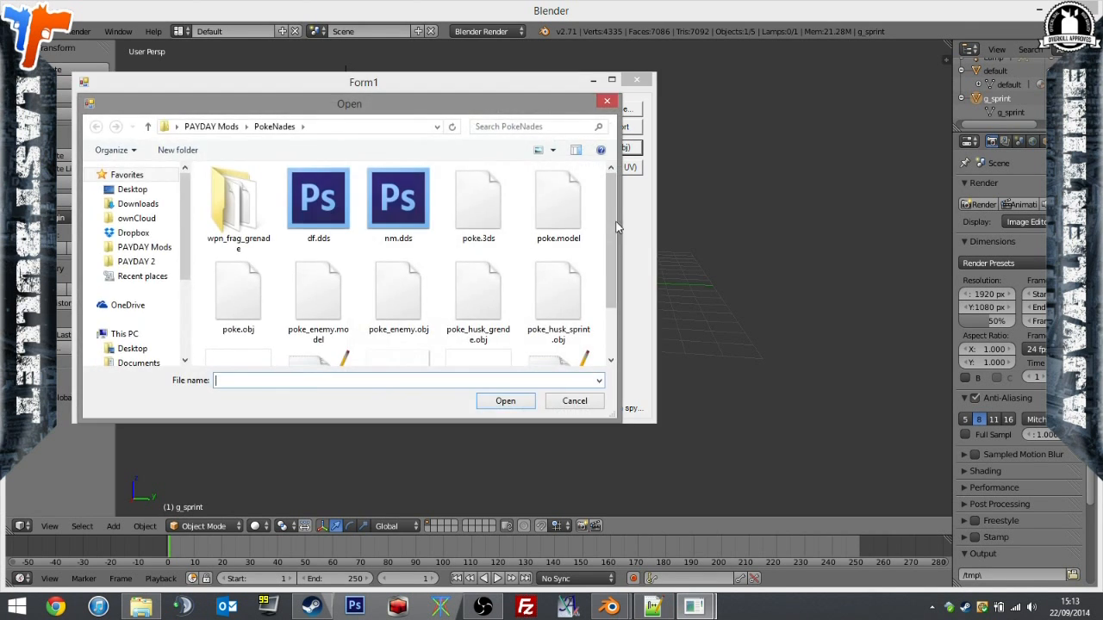
pyautogui.doubleClick(579, 295)
pyautogui.click(581, 345)
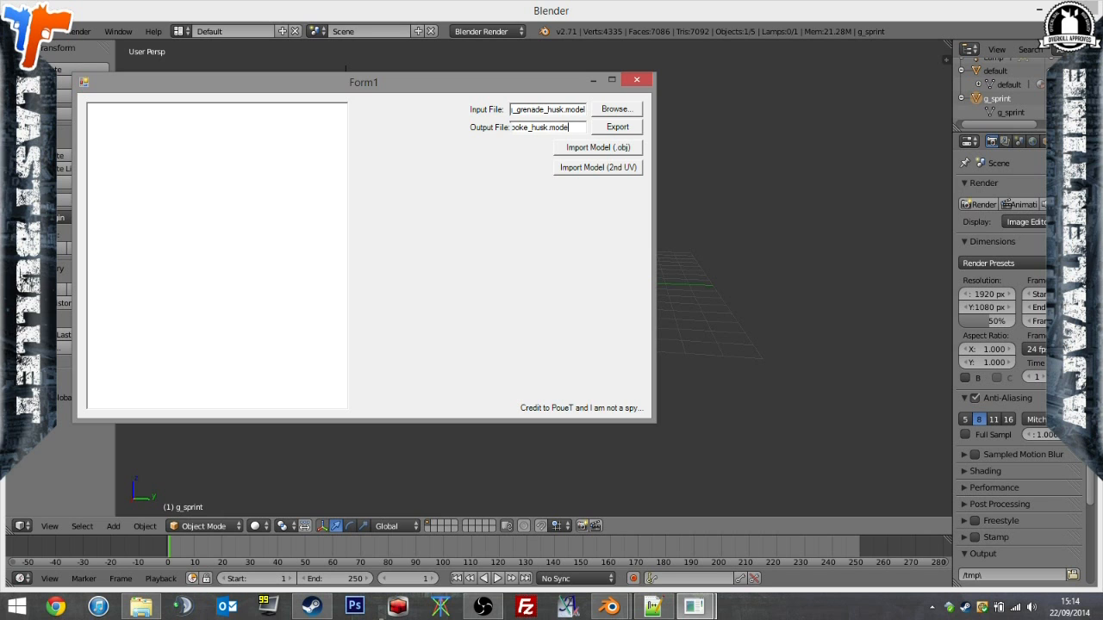
pyautogui.click(622, 131)
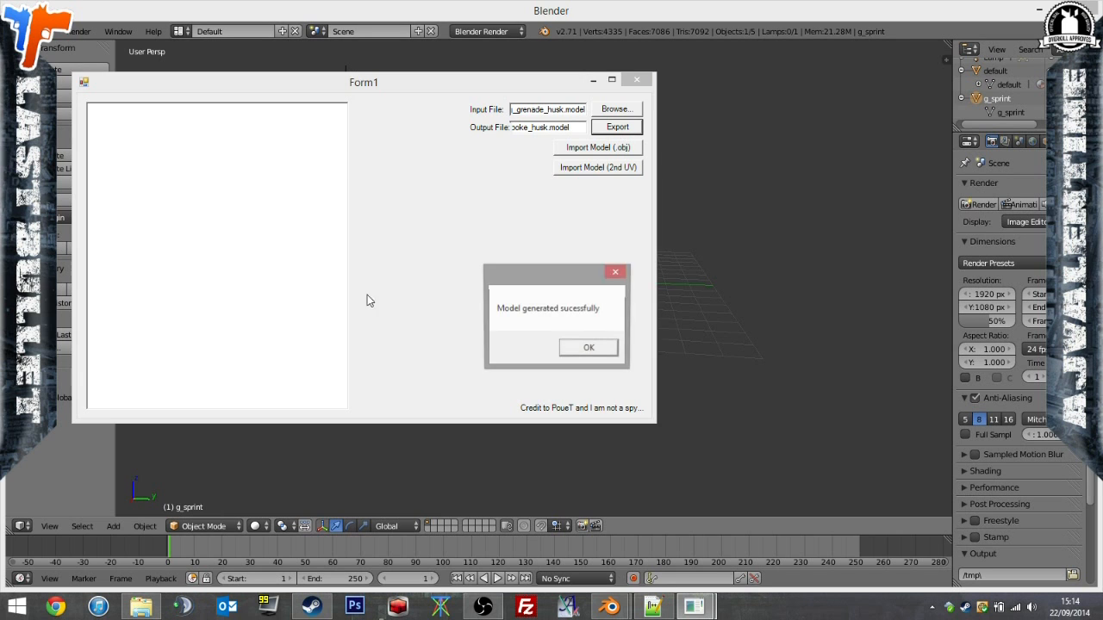
pyautogui.click(140, 607)
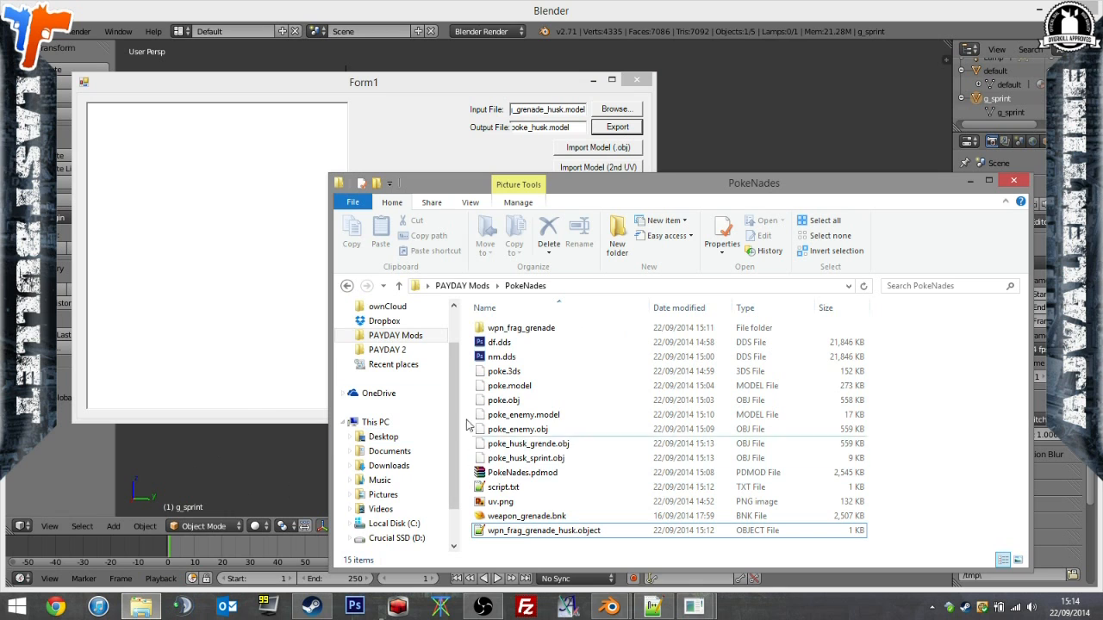
pyautogui.click(394, 335)
pyautogui.click(512, 402)
pyautogui.doubleClick(507, 414)
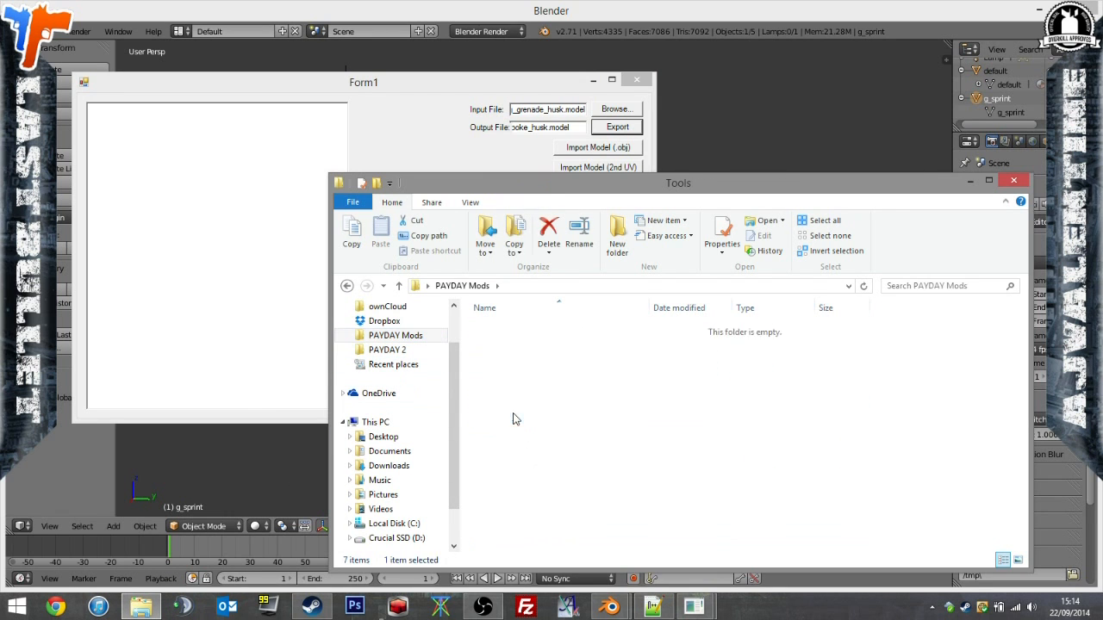
pyautogui.doubleClick(560, 372)
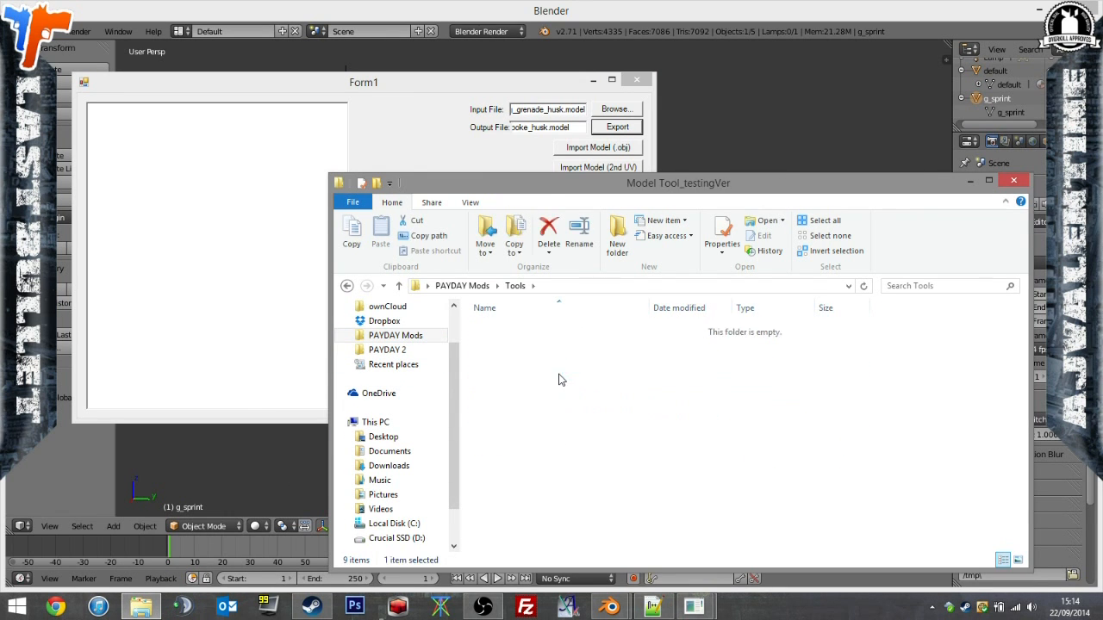
pyautogui.click(534, 414)
# In File Explorer, go to the PokeNades folder inside PAYDAY Mods and open script.txt.
pyautogui.click(418, 340)
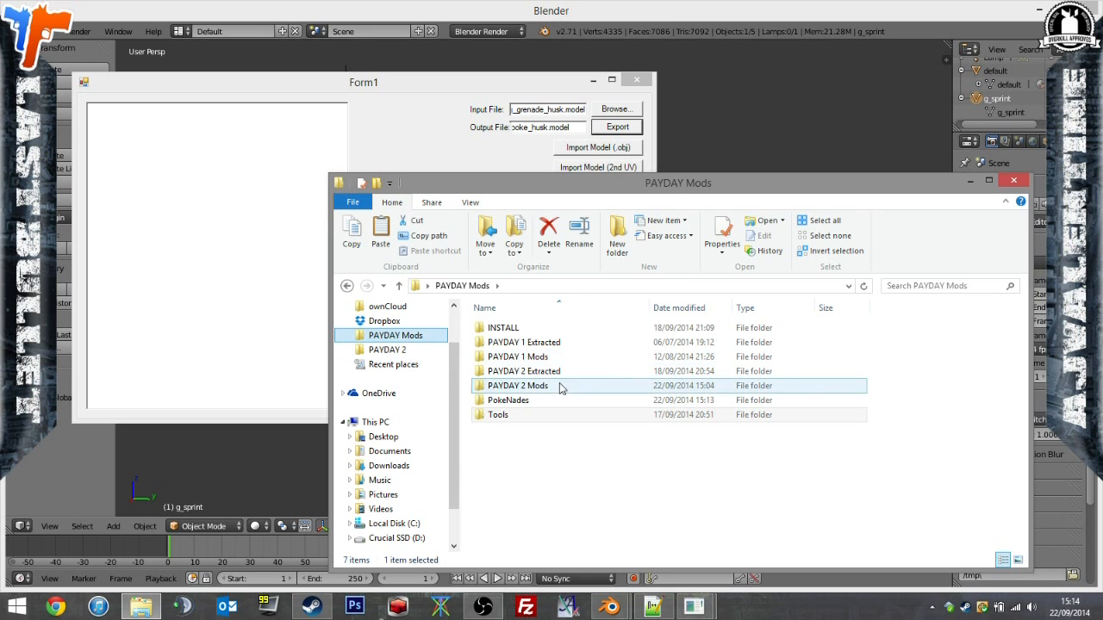
pyautogui.doubleClick(559, 400)
pyautogui.click(721, 445)
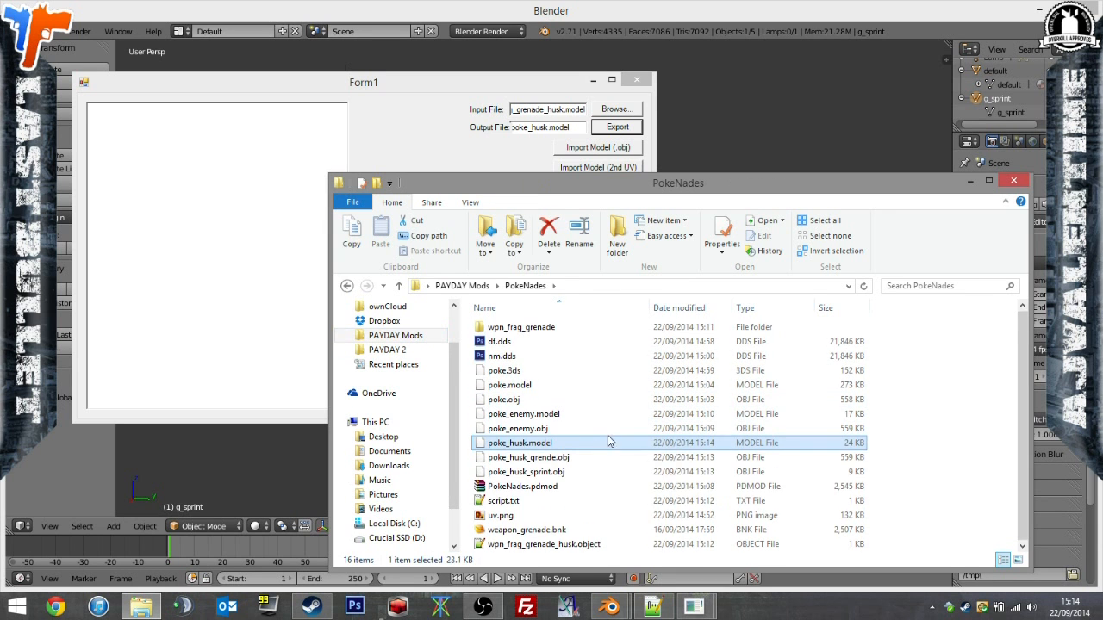
pyautogui.doubleClick(515, 503)
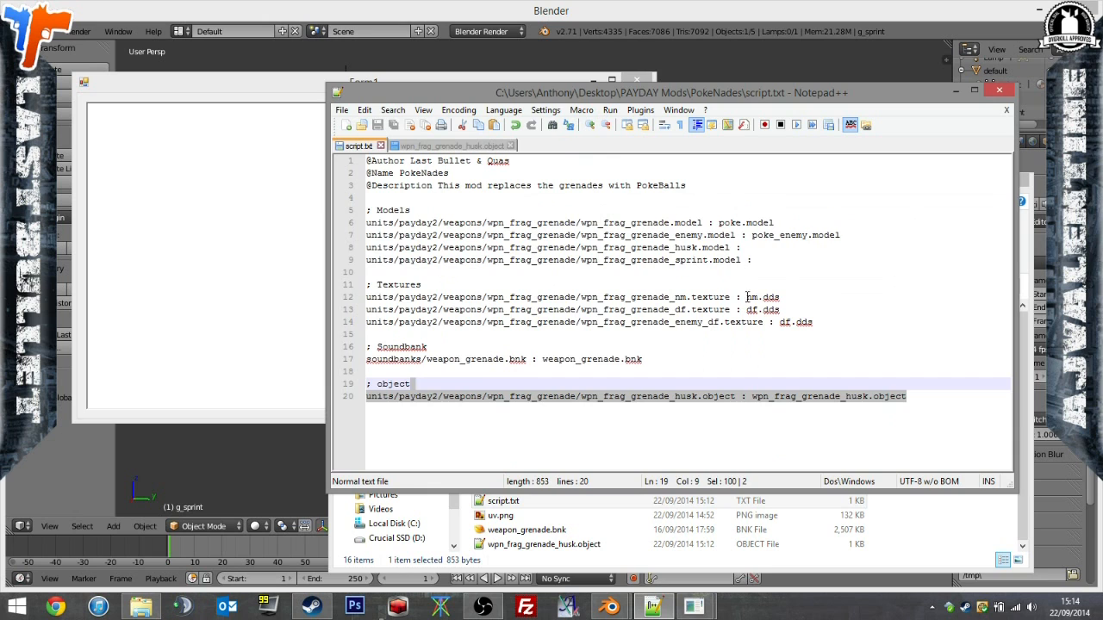
# Copy the file name poke_husk.model into script.txt as the replacement for wpn_frag_grenade_husk.model and save the script.
pyautogui.click(502, 516)
pyautogui.click(522, 474)
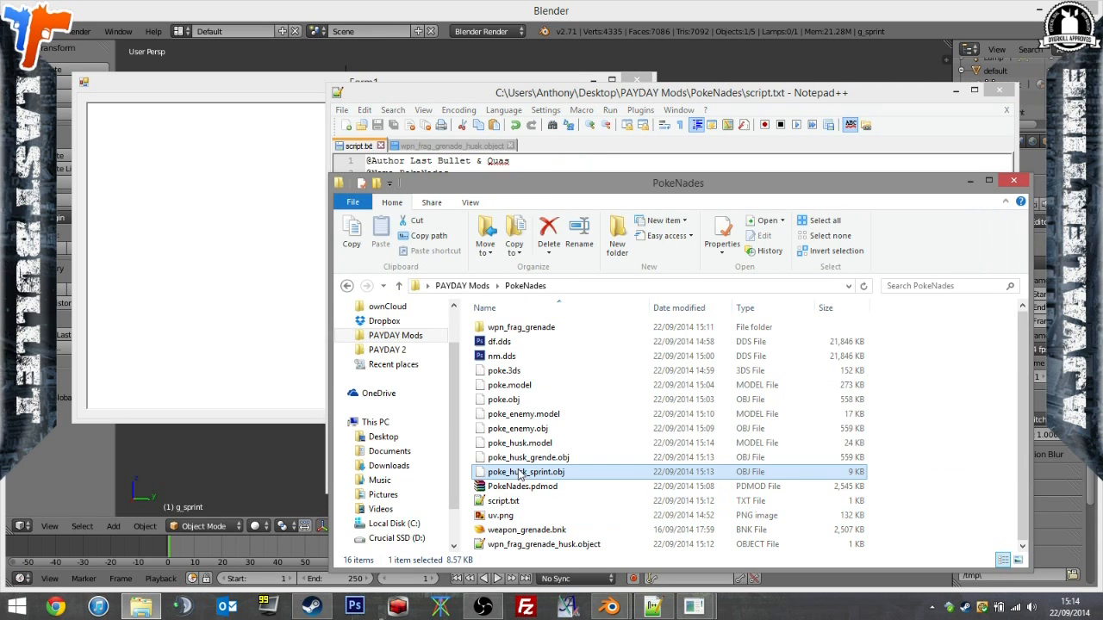
pyautogui.click(513, 444)
pyautogui.press('F2')
pyautogui.hotkey('ctrl', 'a')
pyautogui.hotkey('ctrl', 'c')
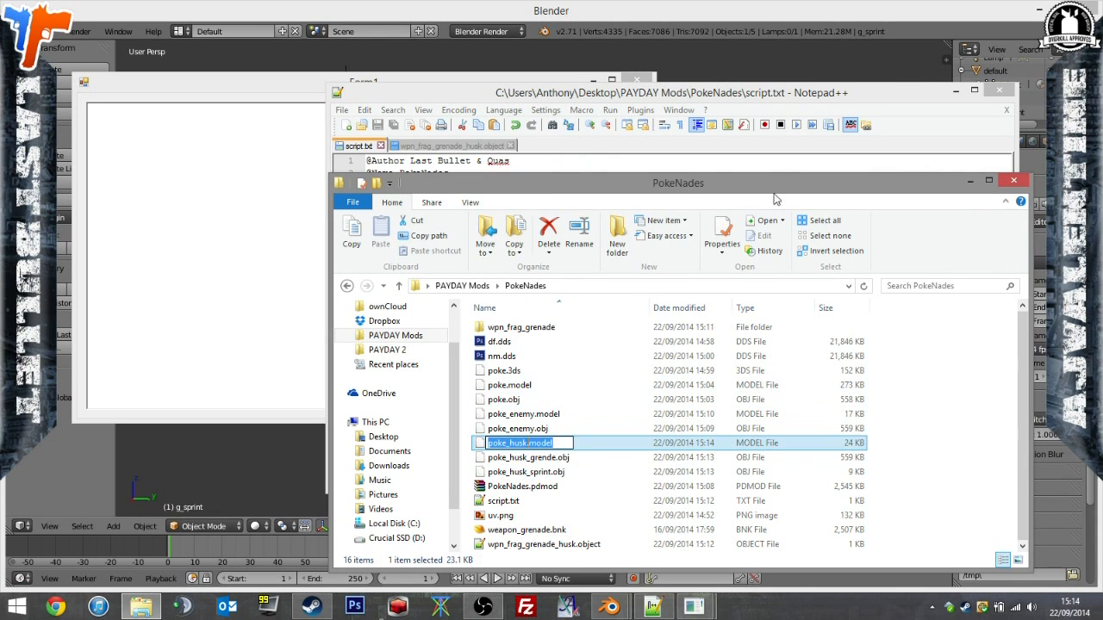
pyautogui.click(808, 93)
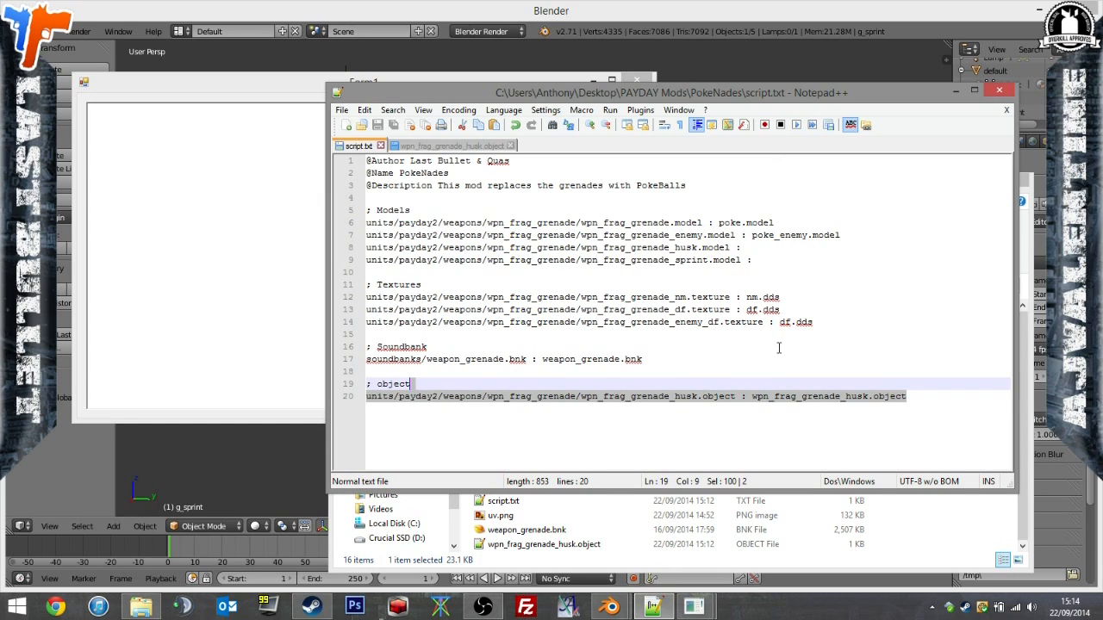
pyautogui.click(800, 248)
pyautogui.hotkey('ctrl', 'v')
pyautogui.click(838, 260)
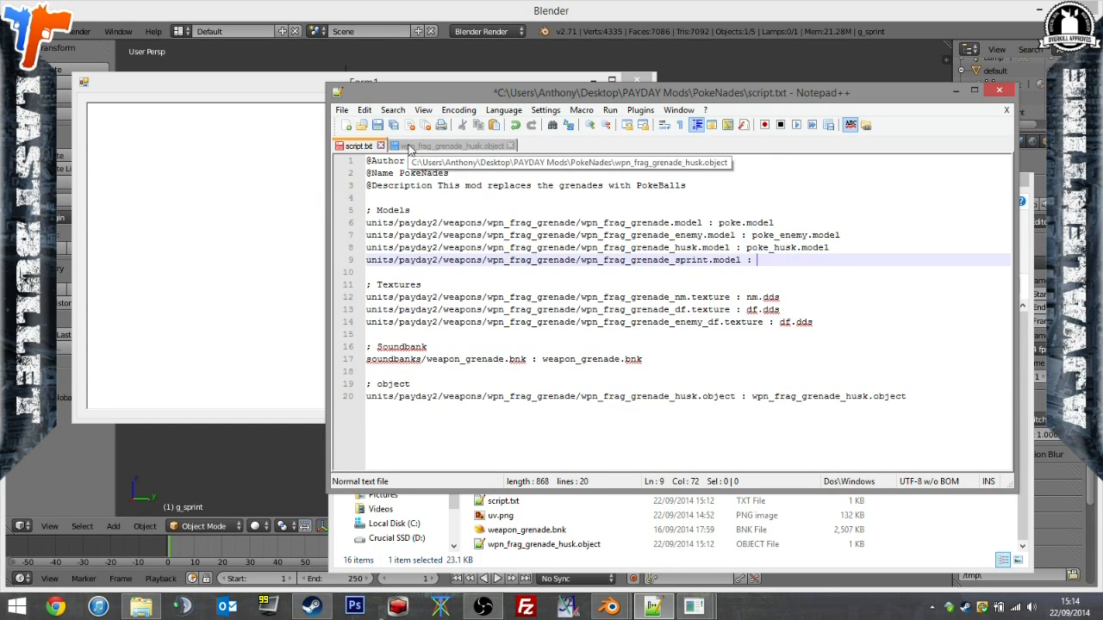
pyautogui.click(379, 126)
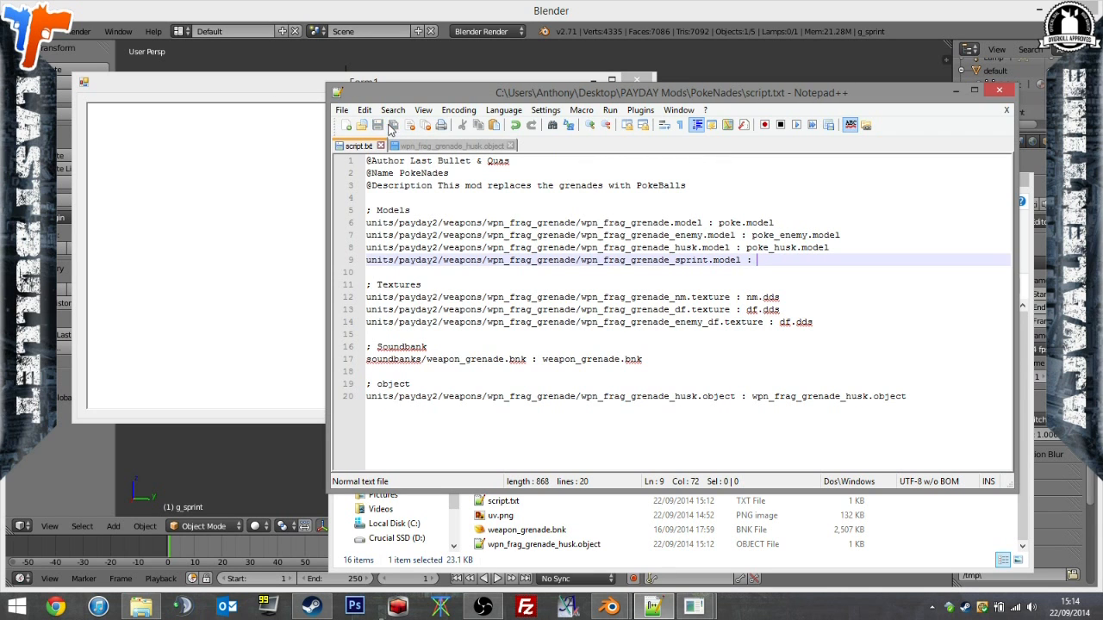
# Return to the Form1 model tool, dismiss its export message and close the tool.
pyautogui.click(313, 99)
pyautogui.click(601, 127)
pyautogui.click(589, 347)
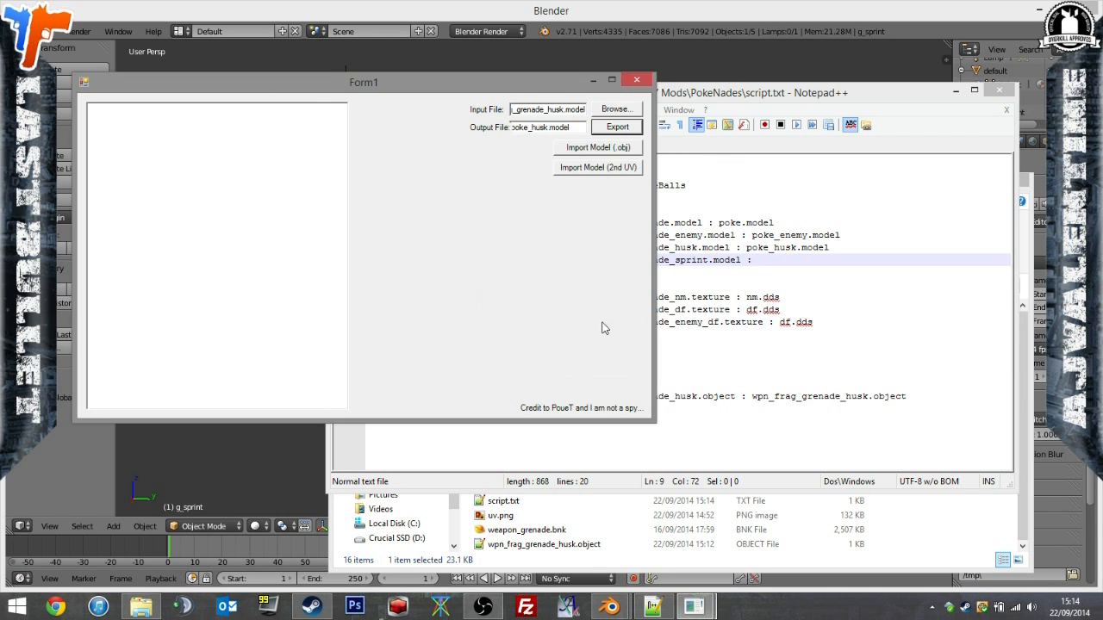
pyautogui.click(636, 79)
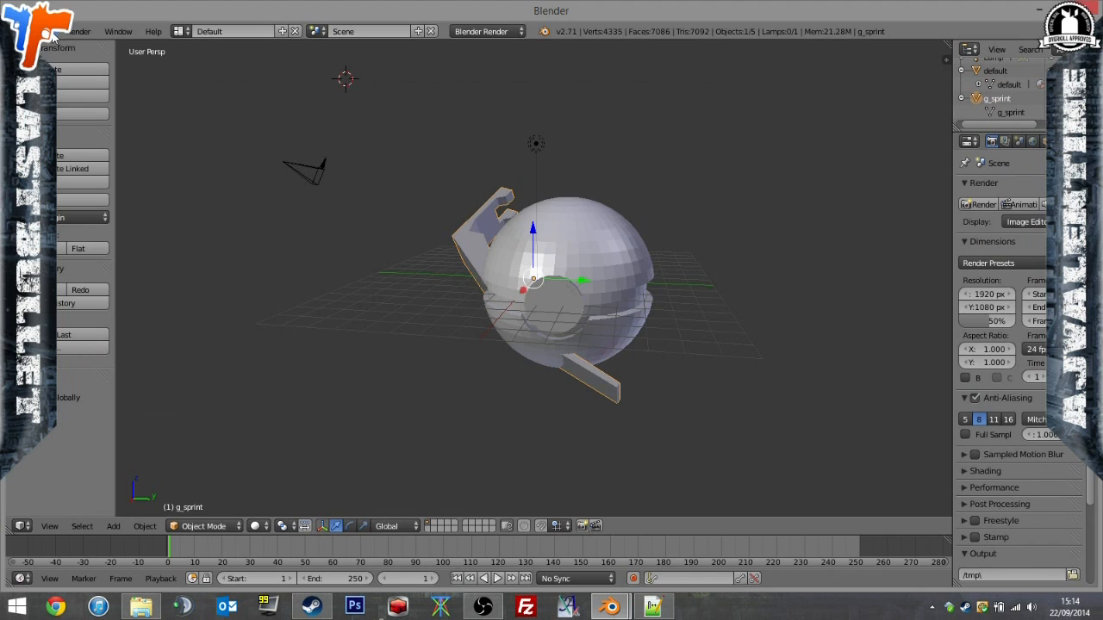
# Launch PD2ModelParser.exe from the Model Tool_testingVer folder under PAYDAY Mods, Tools.
pyautogui.click(141, 608)
pyautogui.click(384, 350)
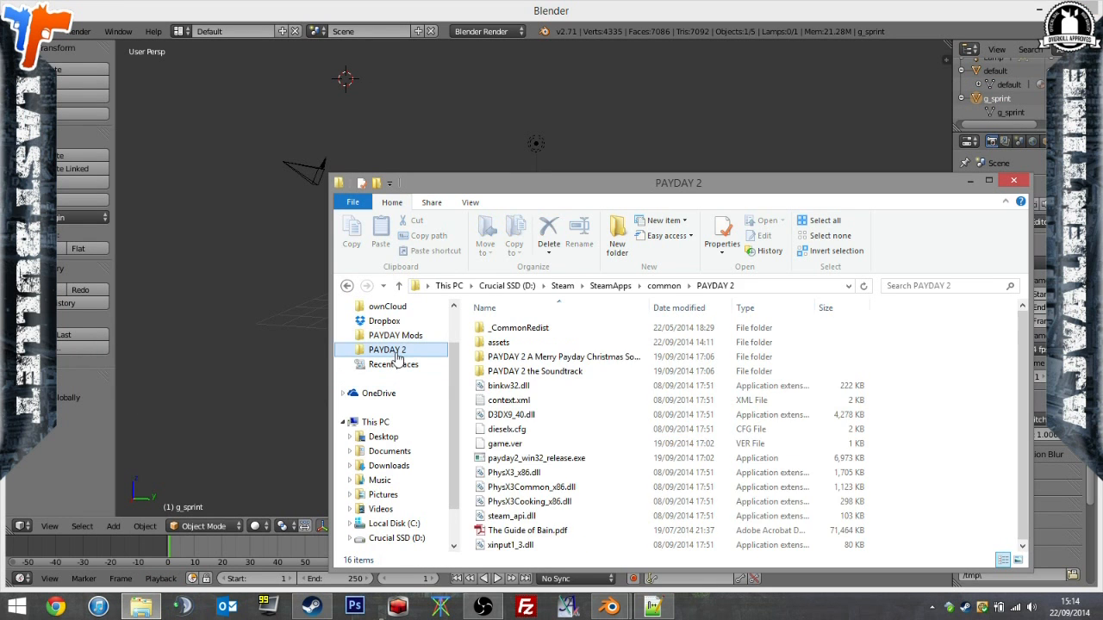
pyautogui.click(401, 338)
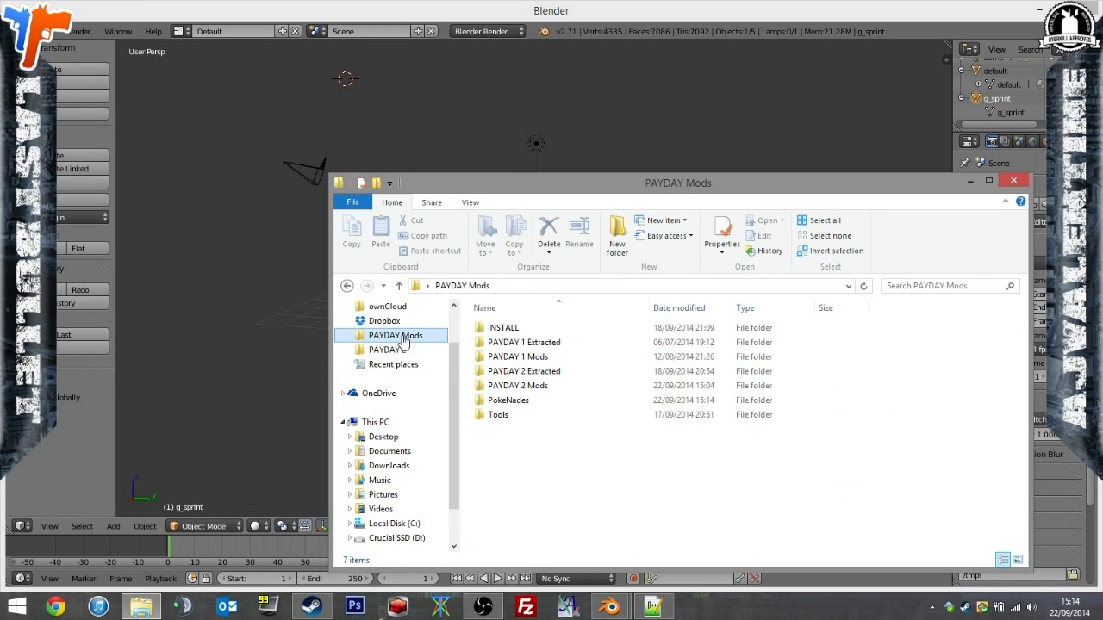
pyautogui.doubleClick(524, 415)
pyautogui.doubleClick(534, 371)
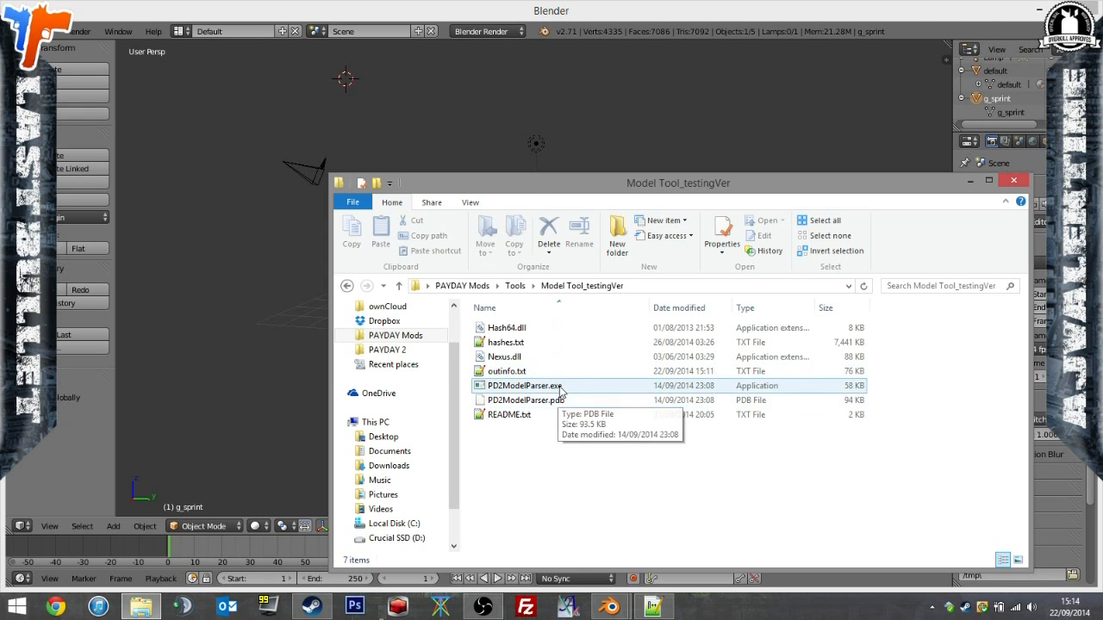
pyautogui.doubleClick(558, 387)
# Load the sprint grenade model from the wpn_frag_grenade folder as input to extract its OBJ, and close the model tool.
pyautogui.click(580, 73)
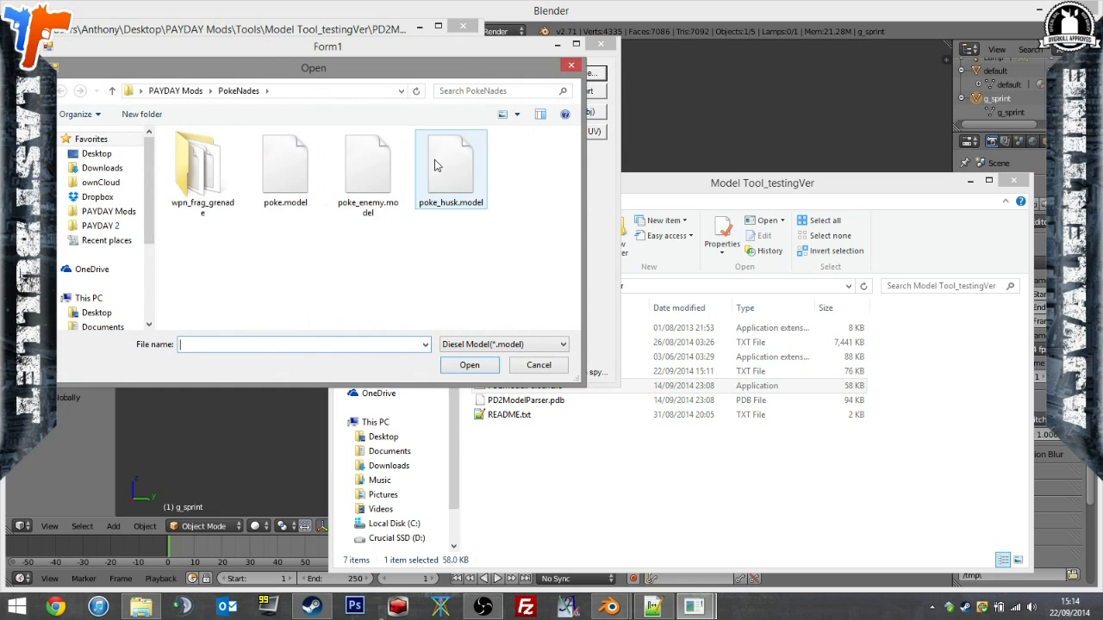
pyautogui.doubleClick(203, 169)
pyautogui.doubleClick(280, 200)
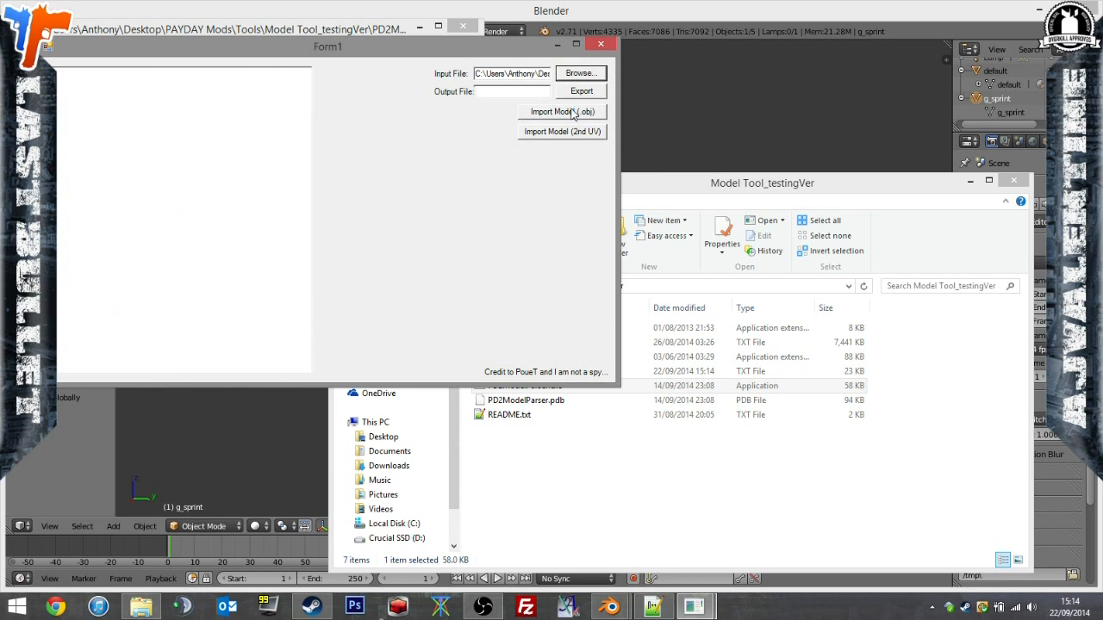
pyautogui.click(593, 44)
pyautogui.click(608, 40)
# Delete the Poké Ball object and the g_sprint object from the Blender scene.
pyautogui.rightClick(571, 302)
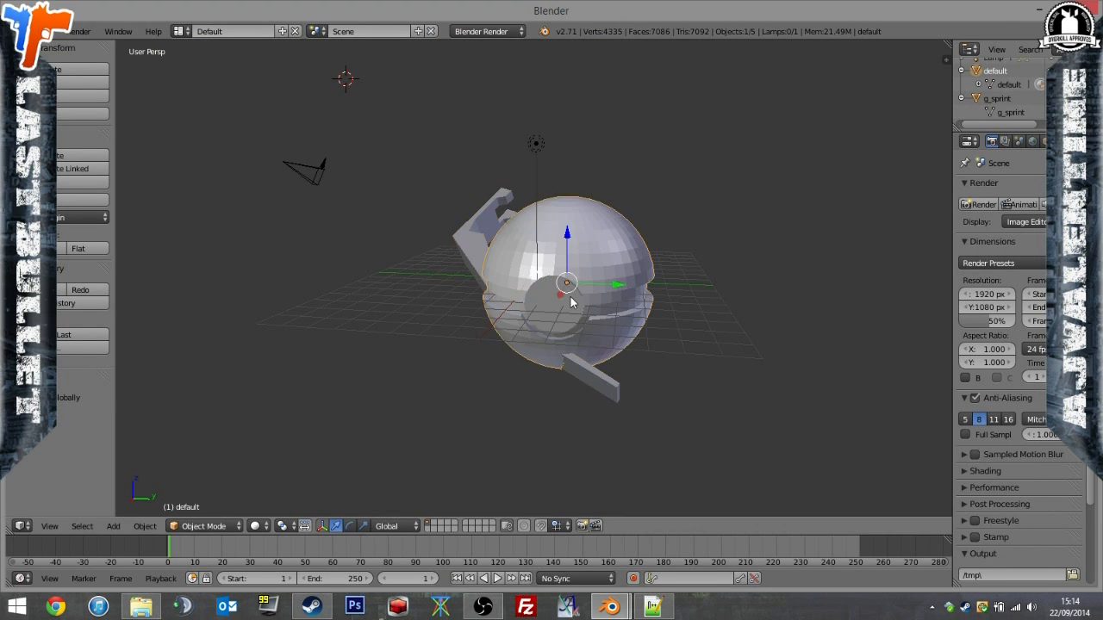
pyautogui.press('x')
pyautogui.click(560, 302)
pyautogui.rightClick(521, 301)
pyautogui.press('x')
pyautogui.click(520, 305)
pyautogui.rightClick(509, 310)
pyautogui.press('x')
pyautogui.click(510, 308)
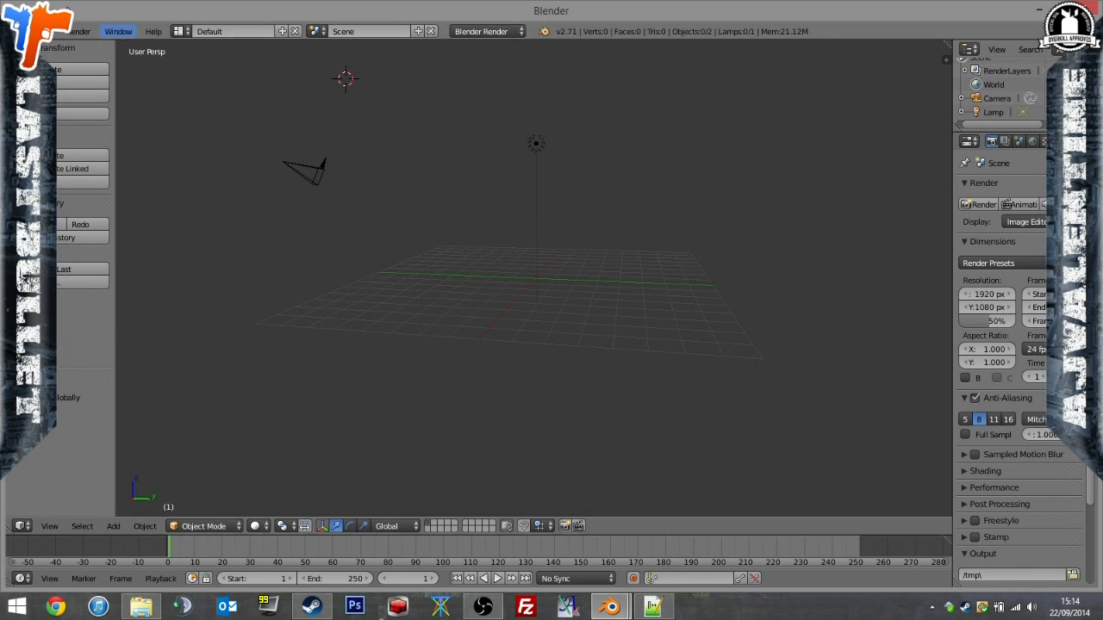
# Import the extracted sprint grenade OBJ file into the empty scene and inspect its shape.
pyautogui.click(47, 31)
pyautogui.moveTo(122, 262)
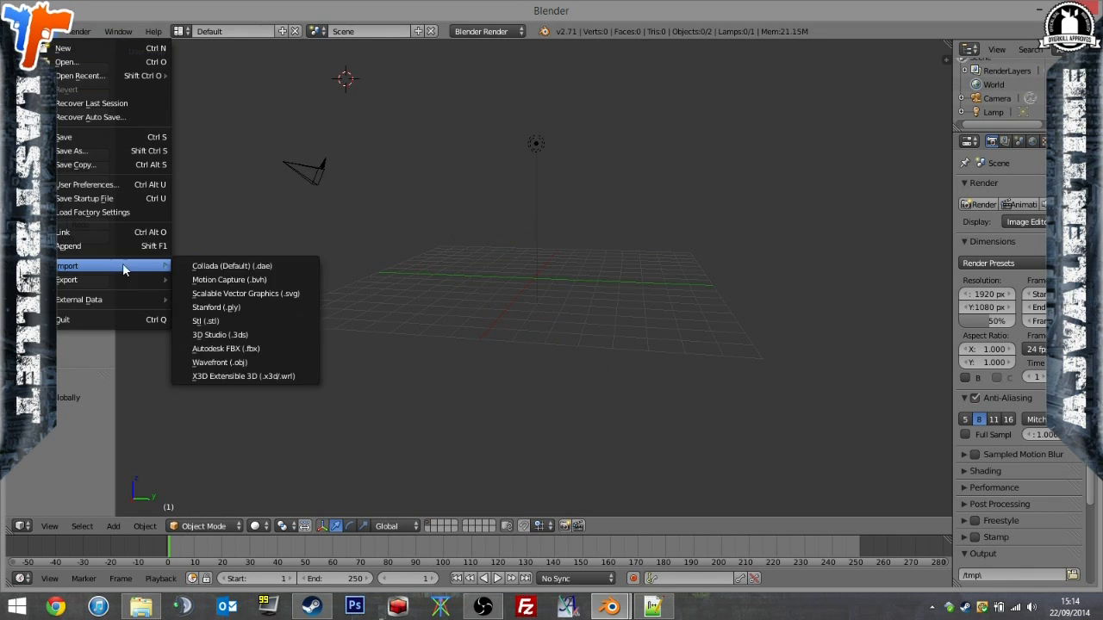
pyautogui.click(240, 349)
pyautogui.doubleClick(266, 198)
pyautogui.moveTo(266, 198); pyautogui.dragTo(727, 186, button='middle')
pyautogui.moveTo(431, 342); pyautogui.dragTo(444, 294, button='middle')
# Delete the imported sprint object from the scene.
pyautogui.rightClick(491, 312)
pyautogui.press('x')
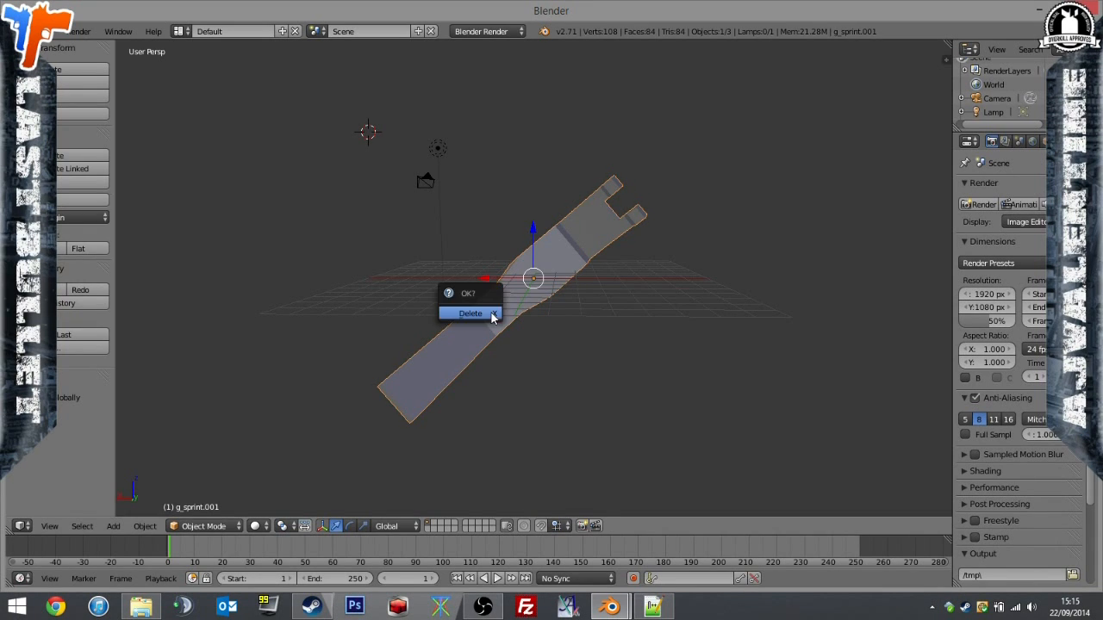
pyautogui.click(491, 313)
# In File Explorer, copy wpn_frag_grenade_sprint.object from the wpn_frag_grenade folder into the PokeNades folder.
pyautogui.hotkey('alt', 'Tab')
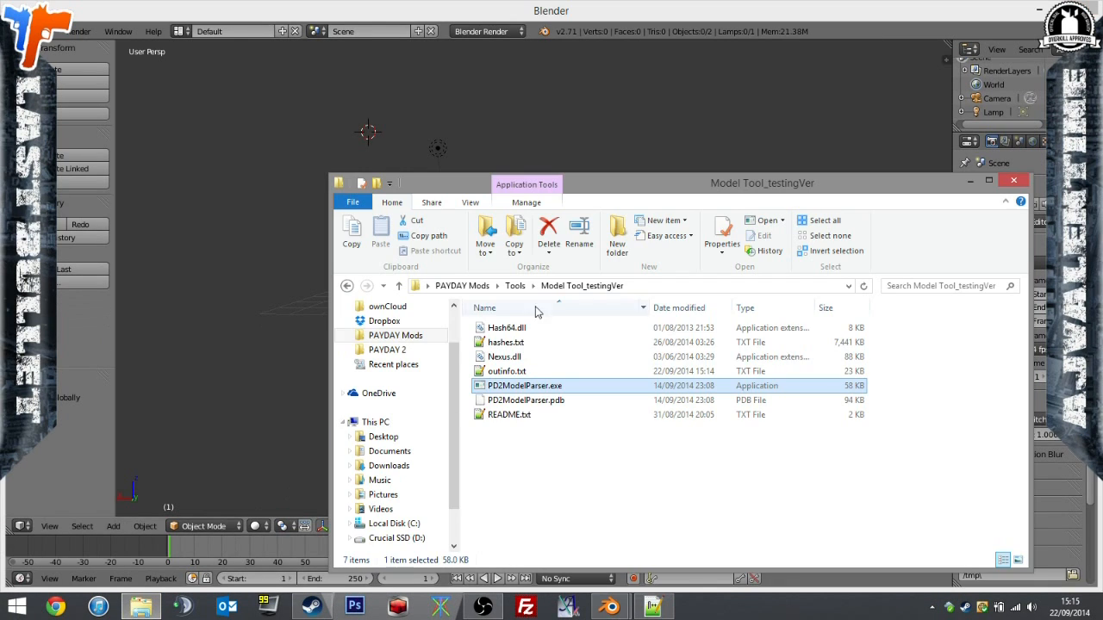
pyautogui.click(396, 335)
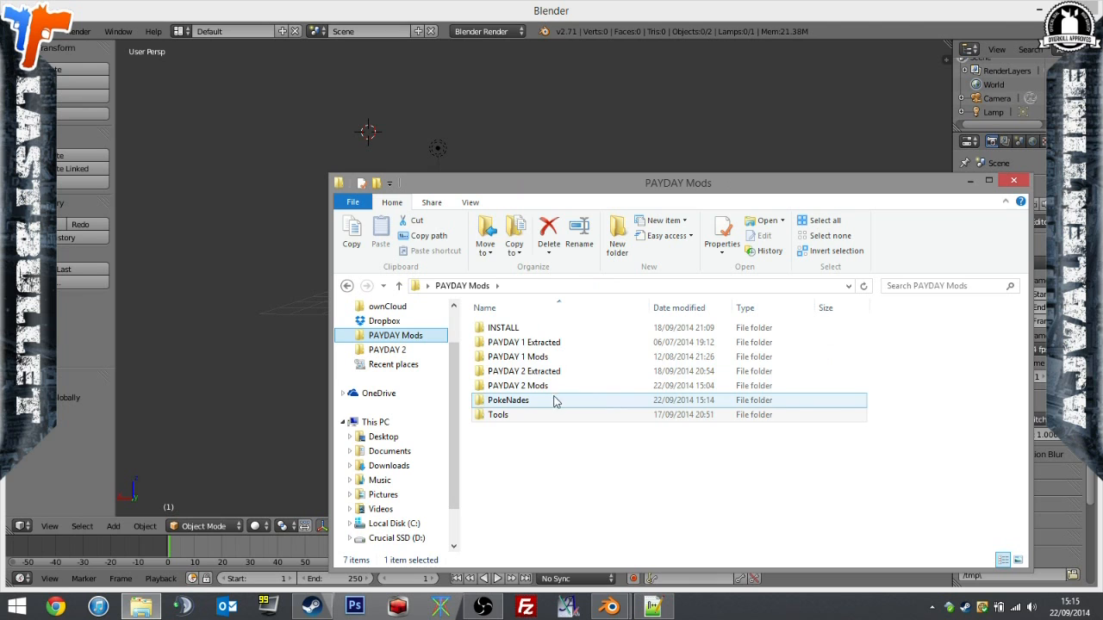
pyautogui.doubleClick(517, 399)
pyautogui.doubleClick(534, 328)
pyautogui.scroll(-5, 562, 420)
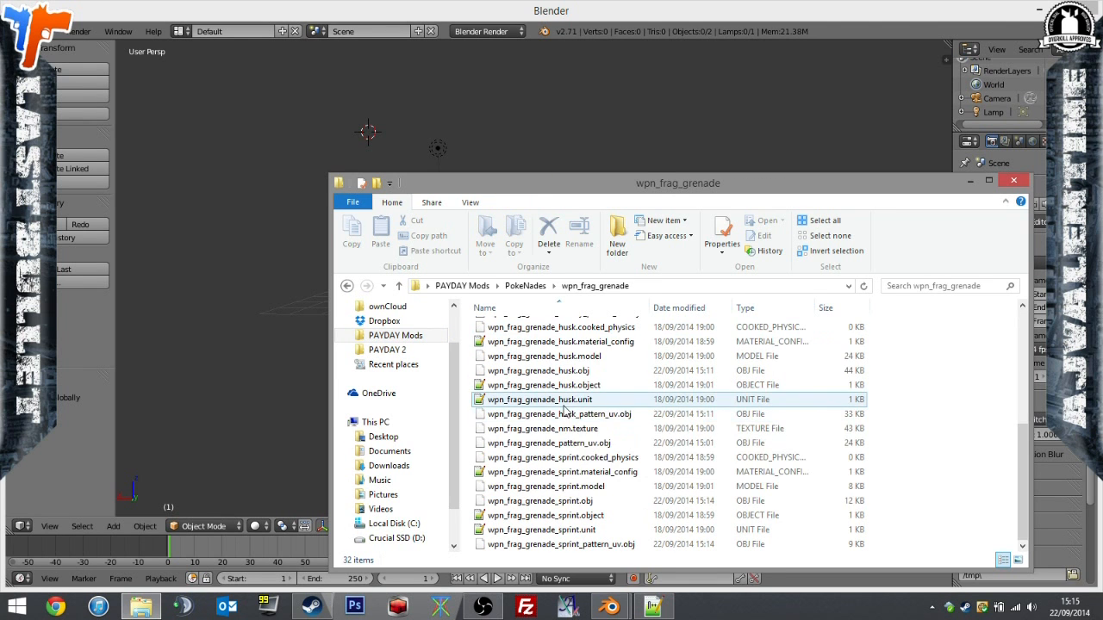
pyautogui.moveTo(592, 517); pyautogui.dragTo(586, 357)
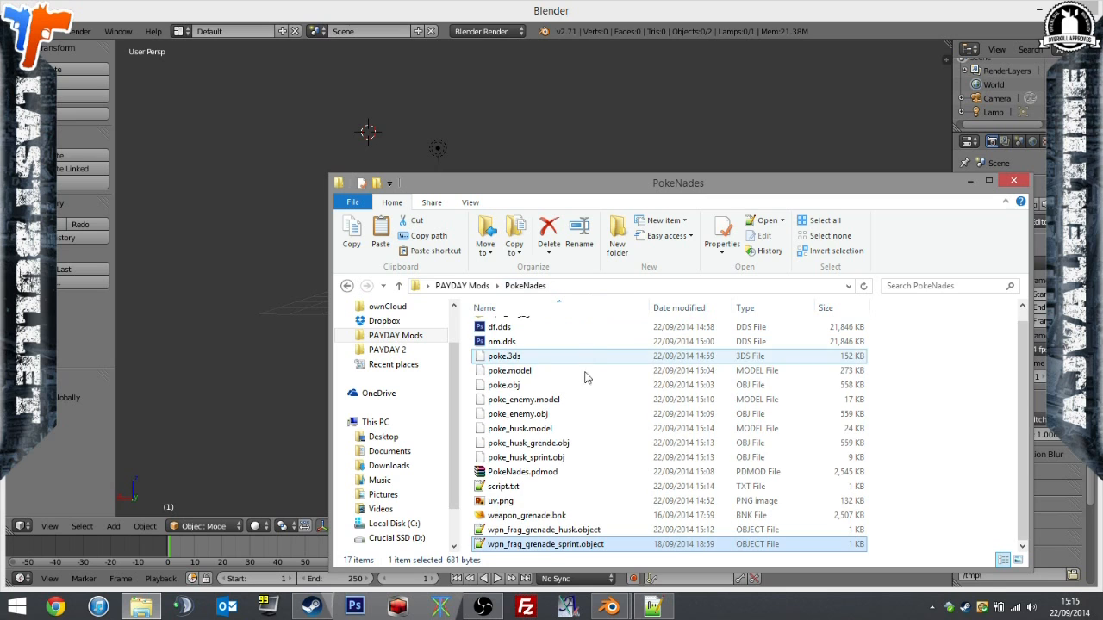
# Switch to script.txt and add a line under the husk object entry with the path units/payday2/weapons/wpn_frag_grenade/.
pyautogui.click(552, 545)
pyautogui.hotkey('alt', 'Tab')
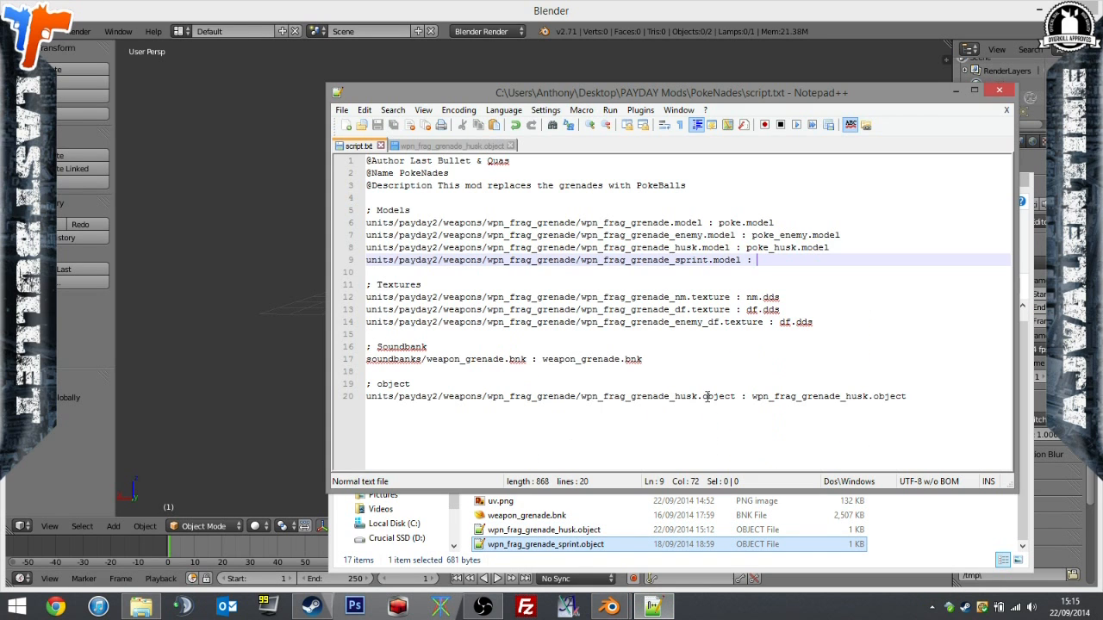
pyautogui.moveTo(580, 397); pyautogui.dragTo(333, 397)
pyautogui.hotkey('ctrl', 'c')
pyautogui.click(894, 421)
pyautogui.press('Return')
pyautogui.hotkey('ctrl', 'v')
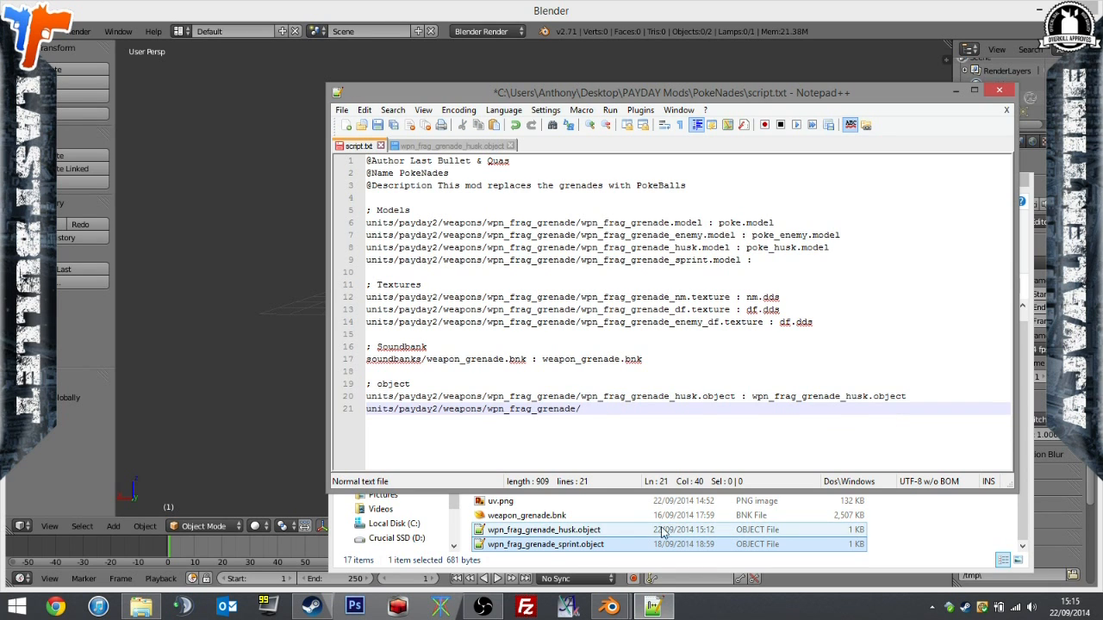
# Complete the new line with wpn_frag_grenade_sprint.object as both target and replacement file, and save script.txt.
pyautogui.click(575, 544)
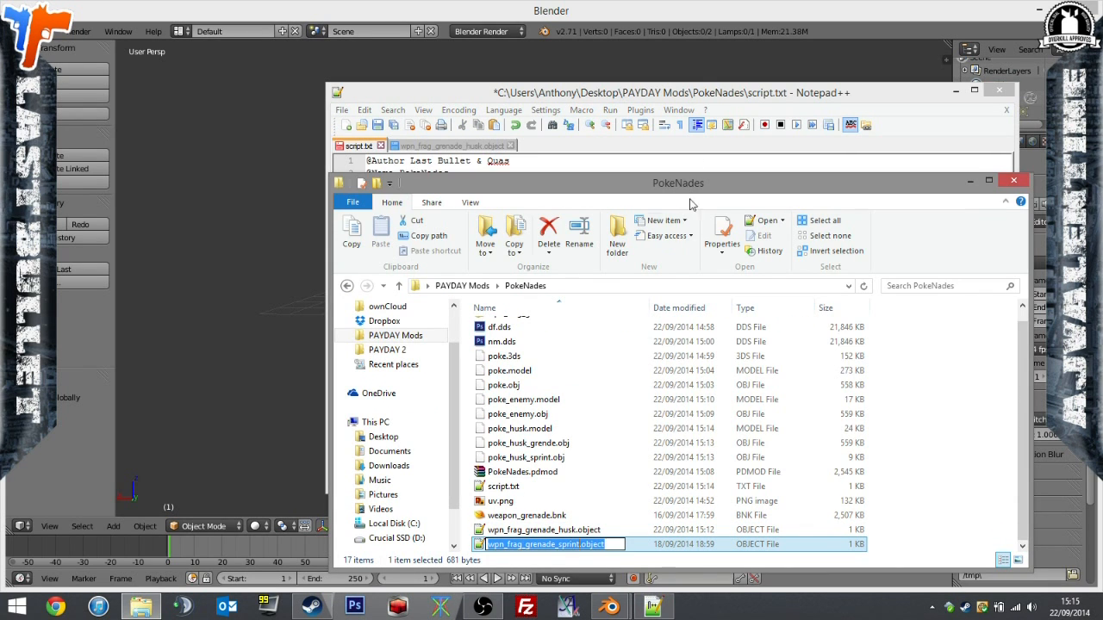
pyautogui.click(704, 88)
pyautogui.write(':')
pyautogui.write('wpn_frag_grenade_sprint.object')
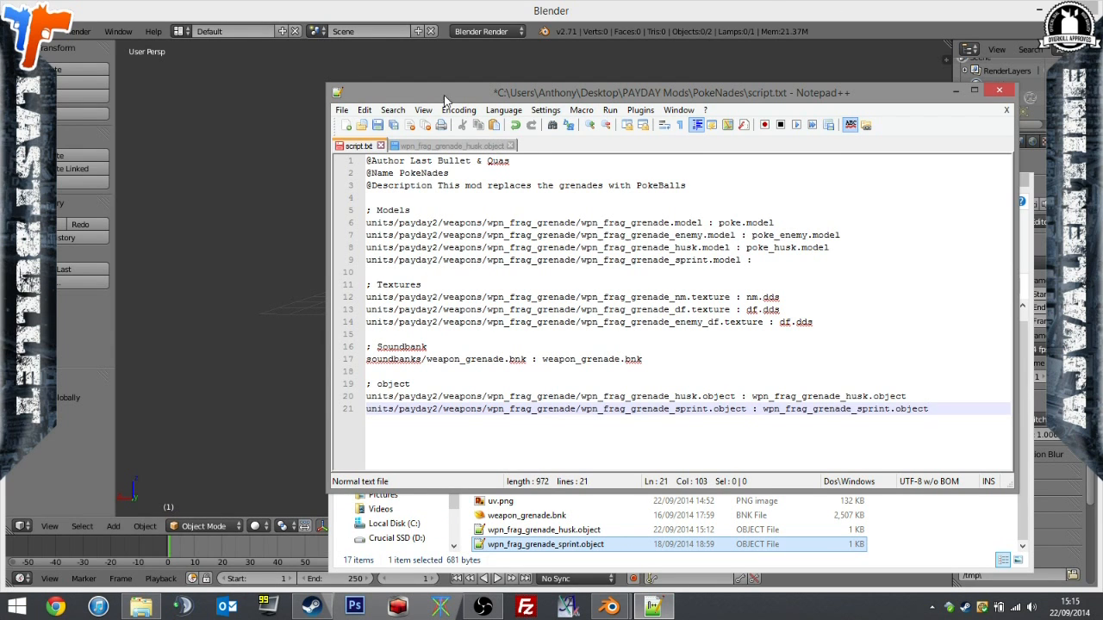
pyautogui.click(394, 125)
# Open wpn_frag_grenade_sprint.object from PokeNades, set enabled to "false" for g_sprint in the graphics section, and save.
pyautogui.click(612, 545)
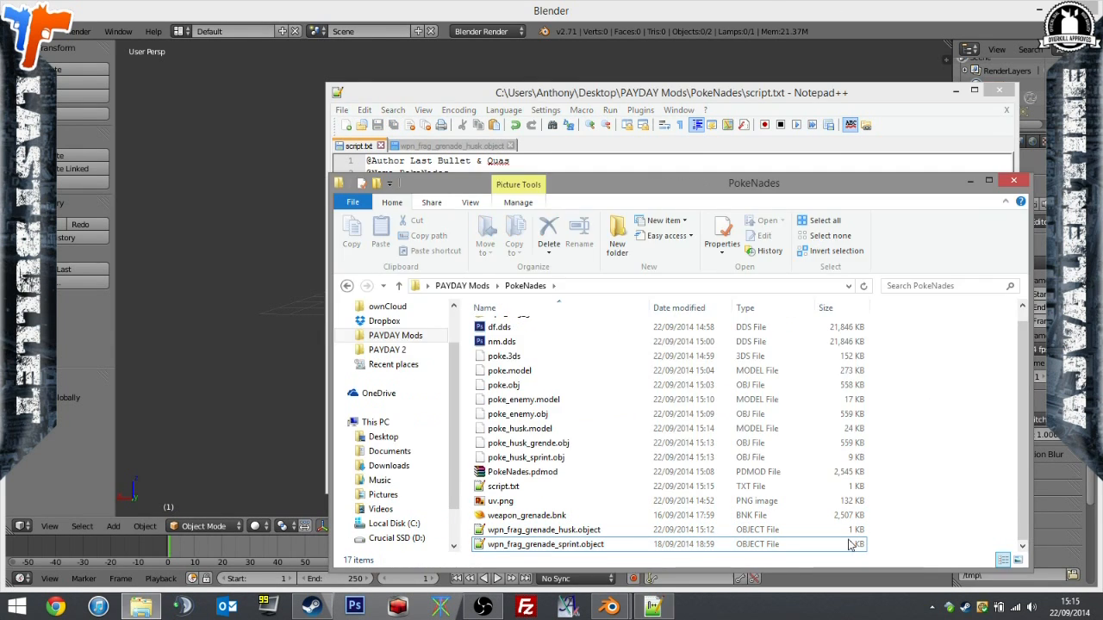
pyautogui.doubleClick(617, 547)
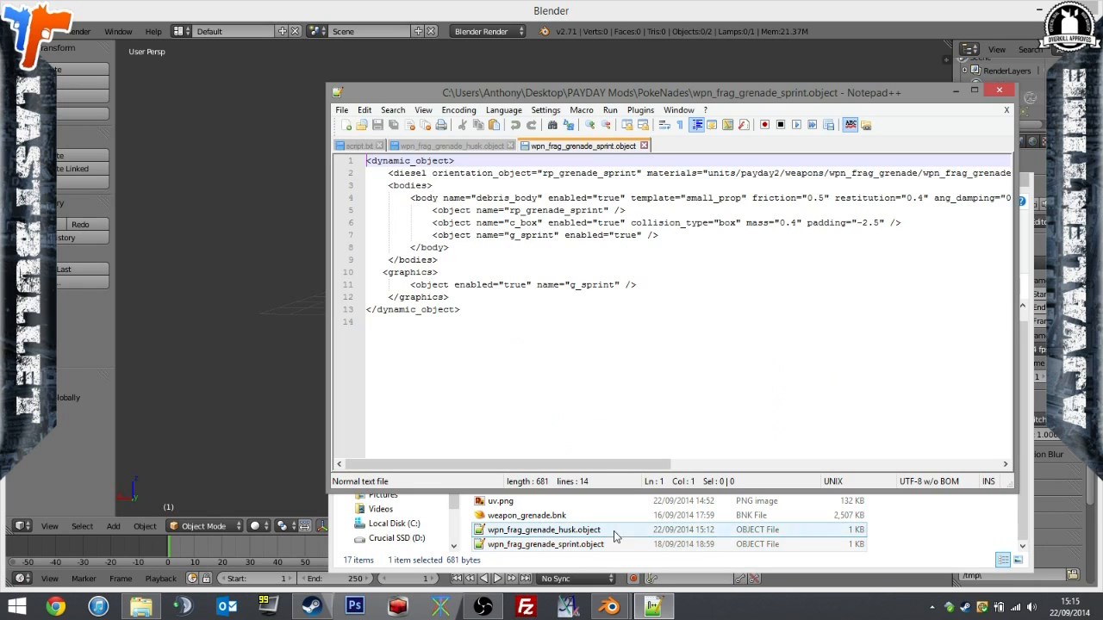
pyautogui.doubleClick(517, 285)
pyautogui.click(526, 284)
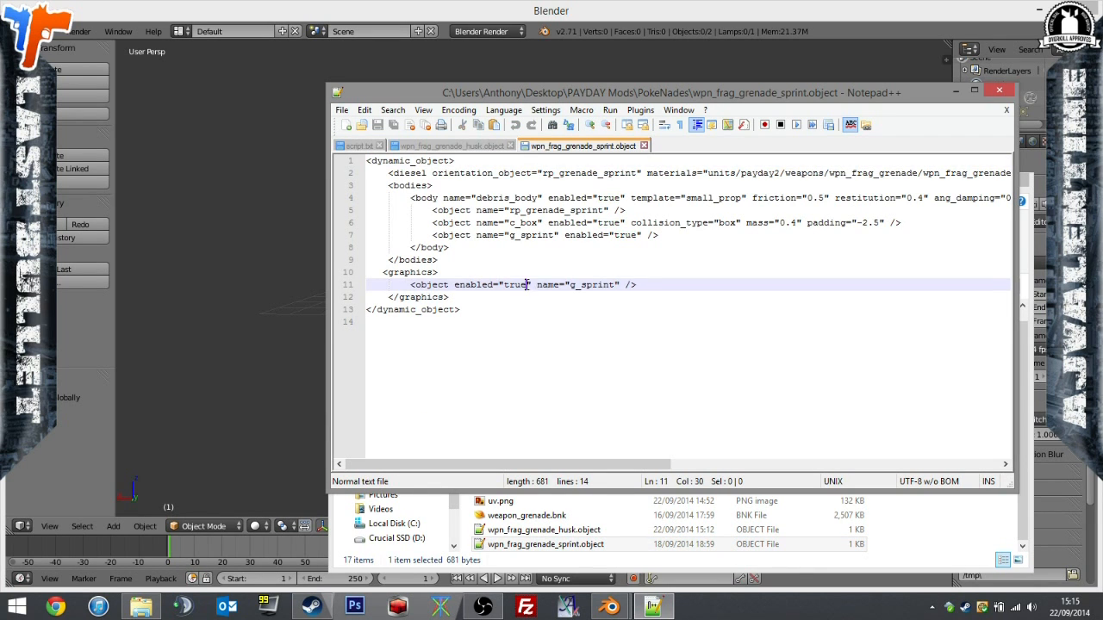
pyautogui.press('BackSpace')
pyautogui.press('BackSpace')
pyautogui.press('BackSpace')
pyautogui.press('BackSpace')
pyautogui.write('fals')
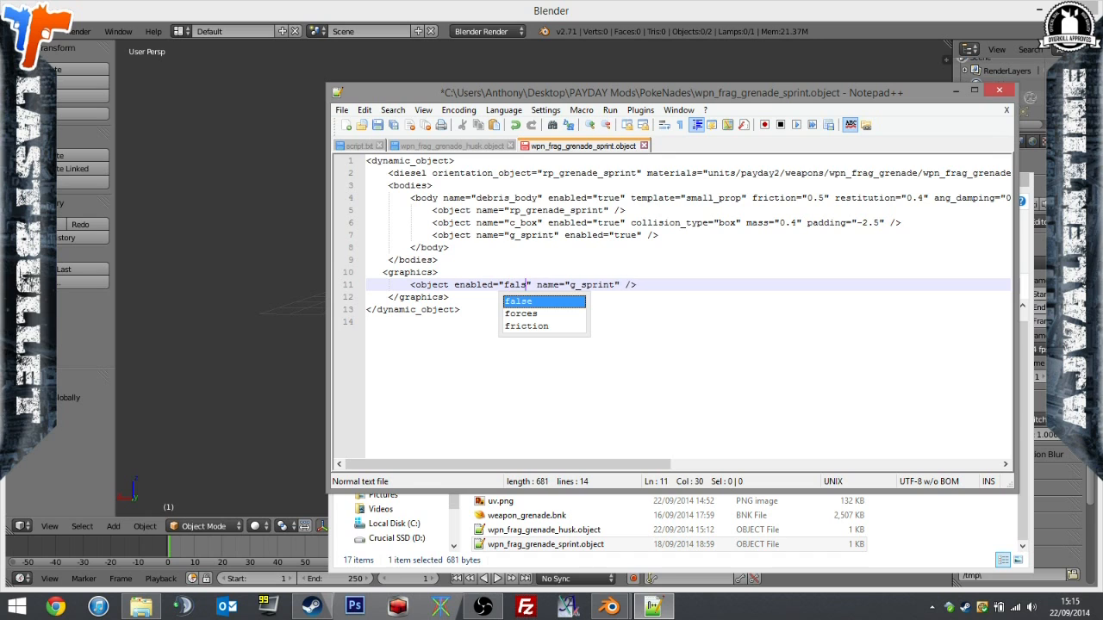
pyautogui.click(392, 126)
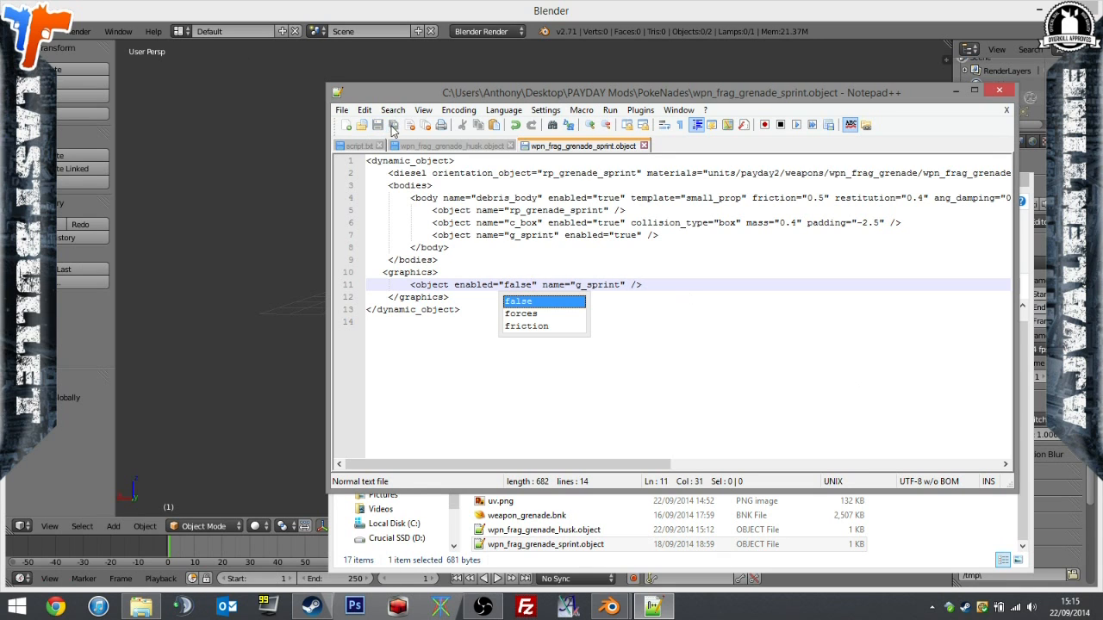
# Close the sprint and husk object files, and delete the wpn_frag_grenade_sprint.model line from the Models list in script.txt.
pyautogui.click(643, 146)
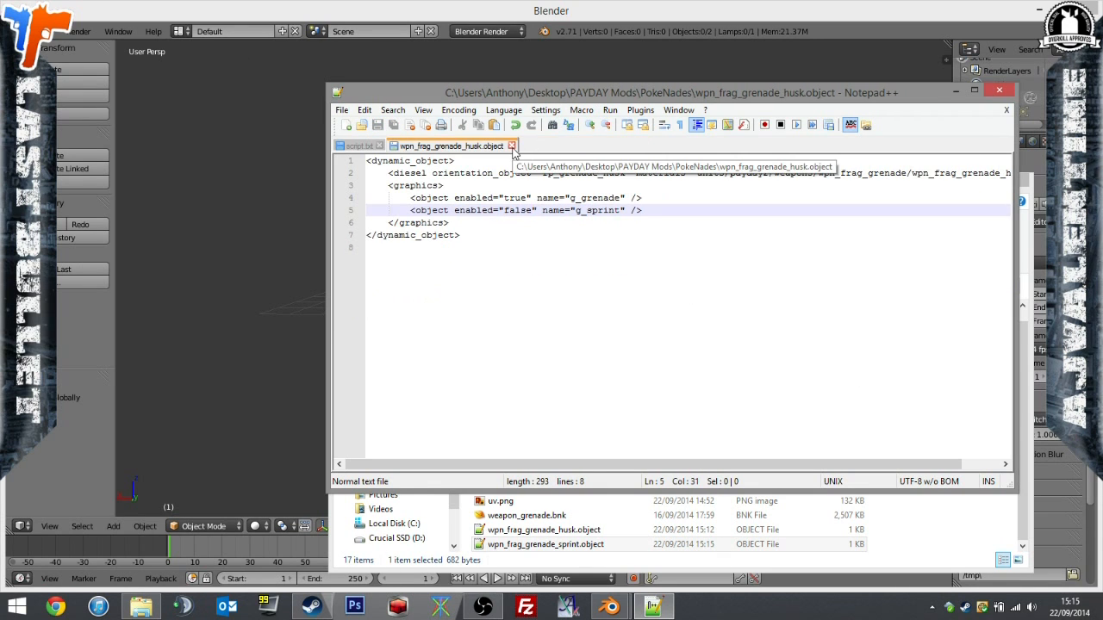
pyautogui.click(511, 146)
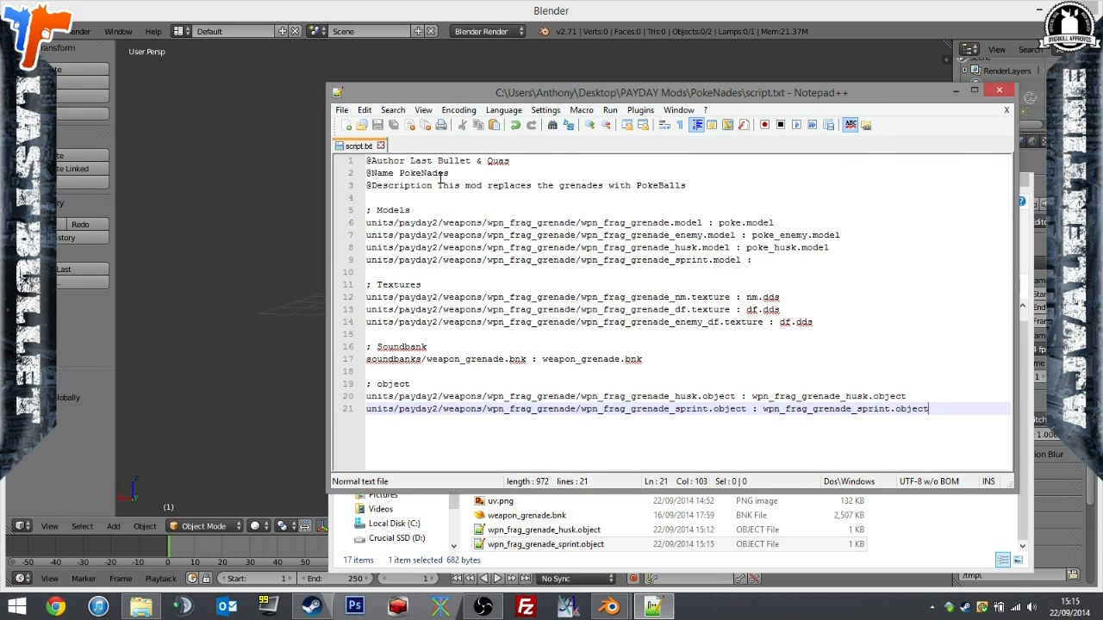
pyautogui.click(583, 223)
pyautogui.moveTo(781, 255); pyautogui.dragTo(260, 258)
pyautogui.press('BackSpace')
pyautogui.press('BackSpace')
# Review the texture, soundbank and object entries in script.txt, save the file and close it.
pyautogui.moveTo(727, 284); pyautogui.dragTo(735, 309)
pyautogui.click(609, 346)
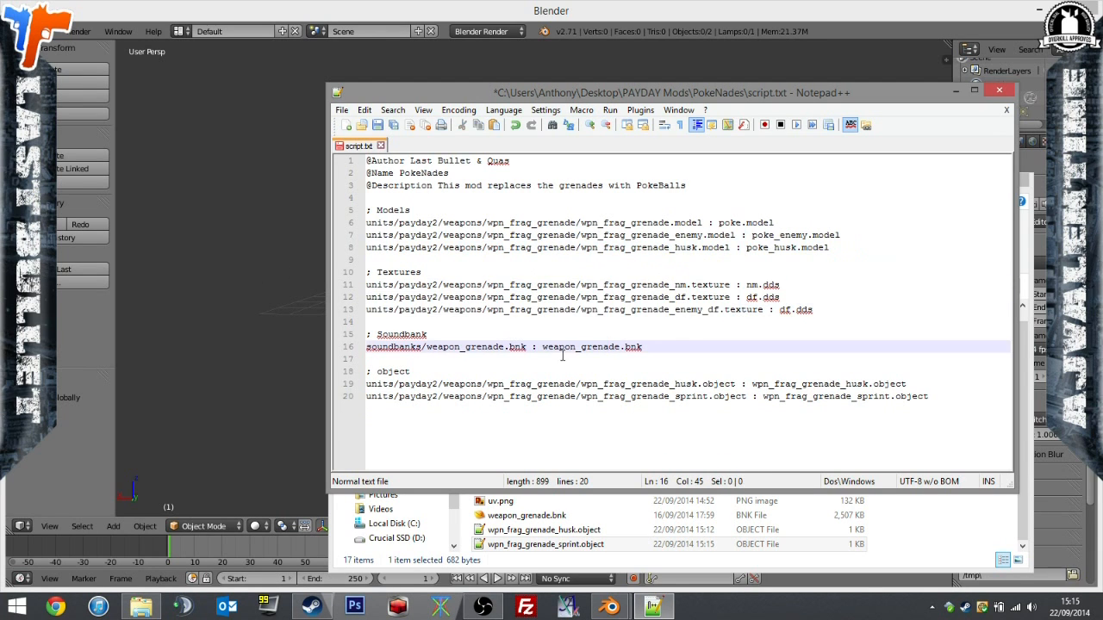
pyautogui.moveTo(556, 344); pyautogui.dragTo(665, 344)
pyautogui.tripleClick(665, 344)
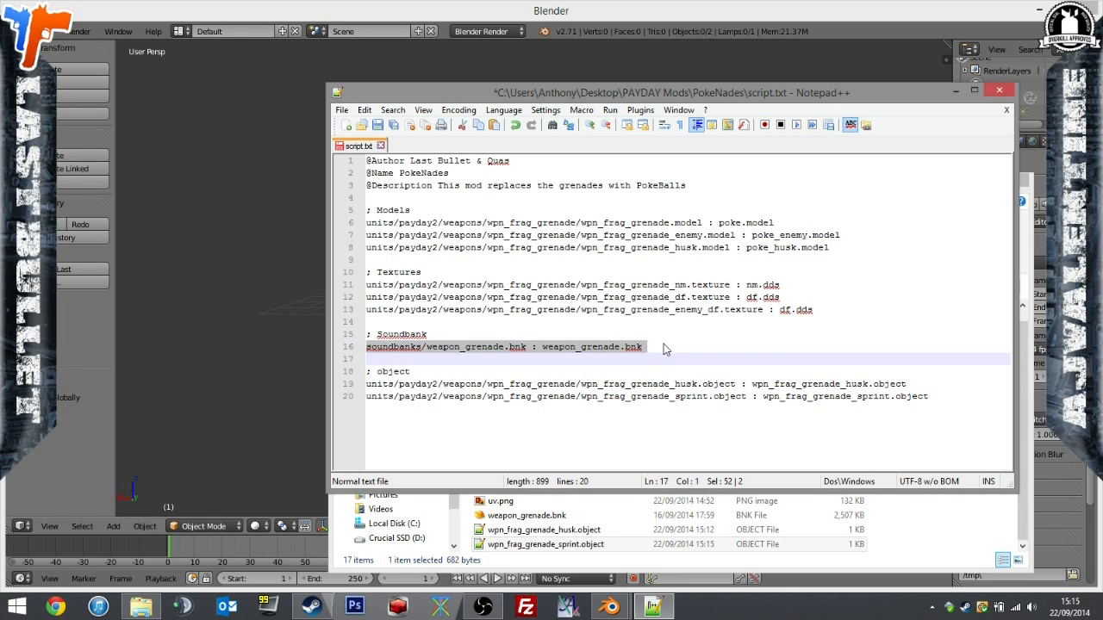
pyautogui.click(666, 347)
pyautogui.moveTo(503, 385); pyautogui.dragTo(639, 405)
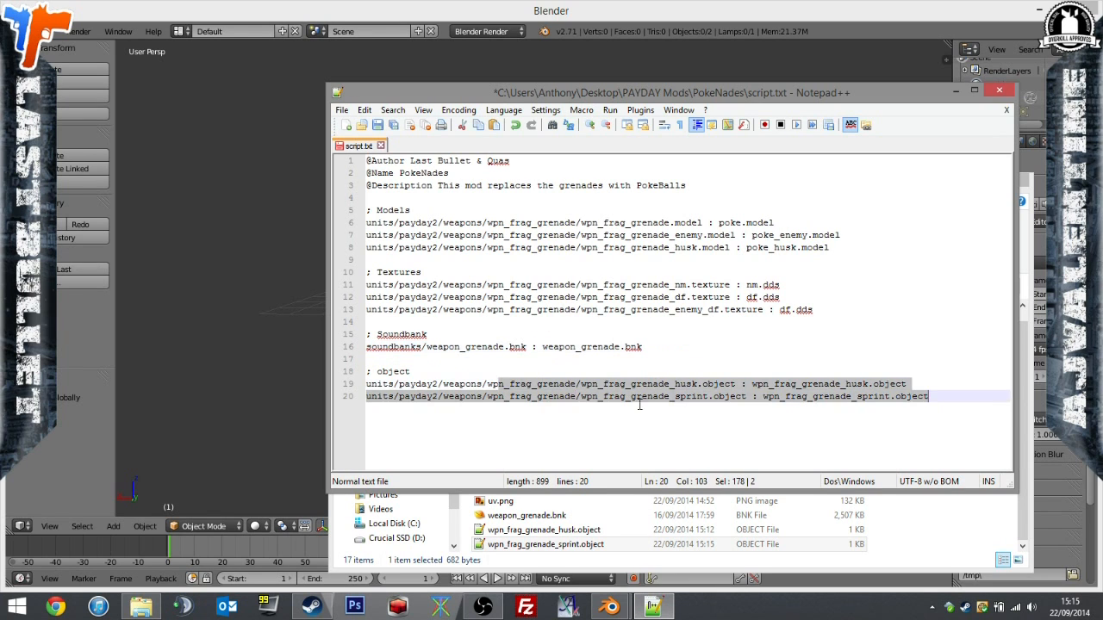
pyautogui.click(382, 126)
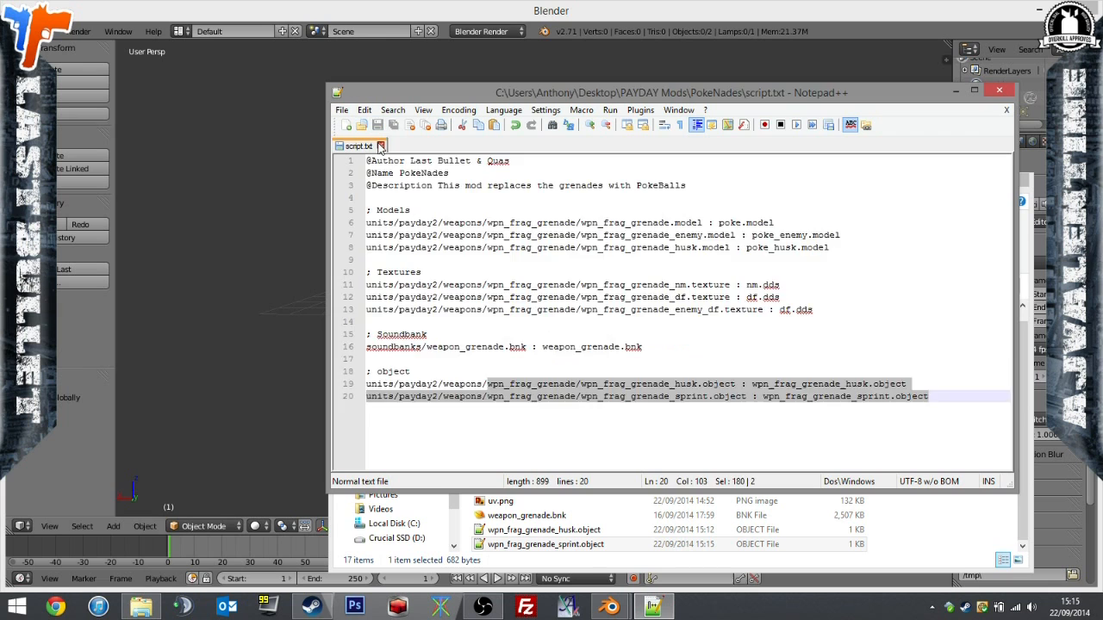
pyautogui.click(381, 146)
# In File Explorer, go to PAYDAY Mods > Tools > Mod Patcher 1.15 and run PDBundleModPatcher.exe.
pyautogui.click(965, 545)
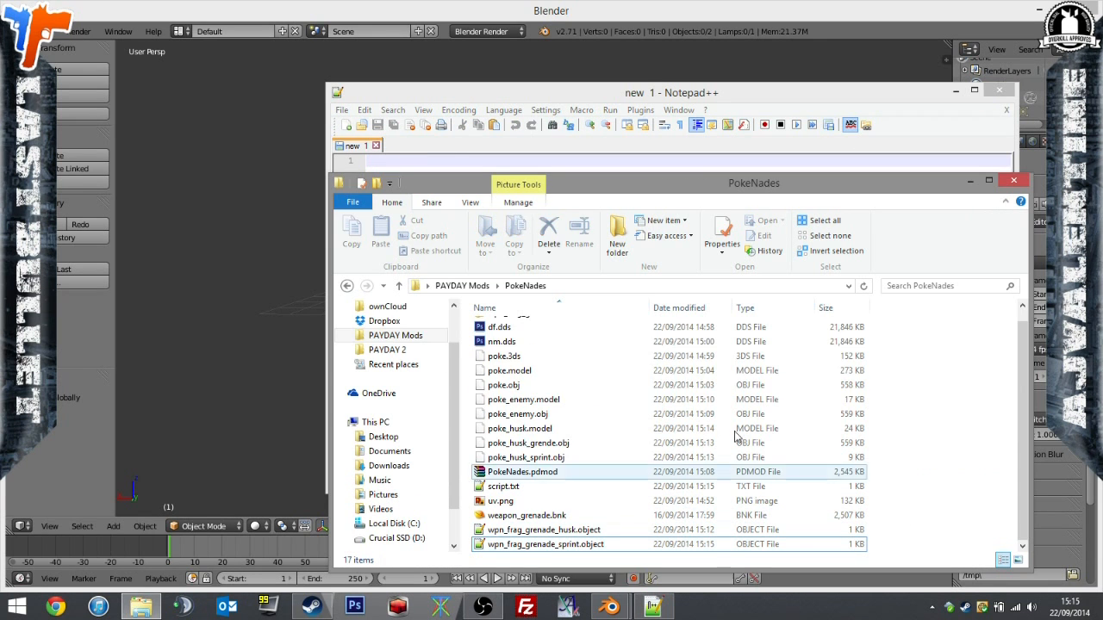
pyautogui.click(396, 335)
pyautogui.doubleClick(561, 414)
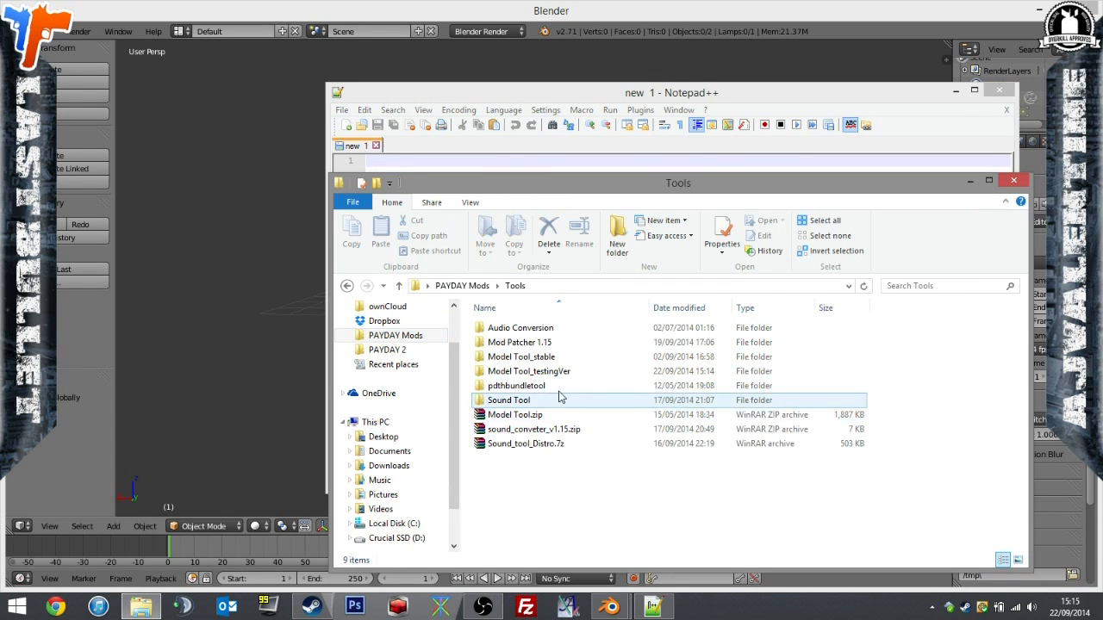
pyautogui.doubleClick(561, 342)
pyautogui.doubleClick(560, 400)
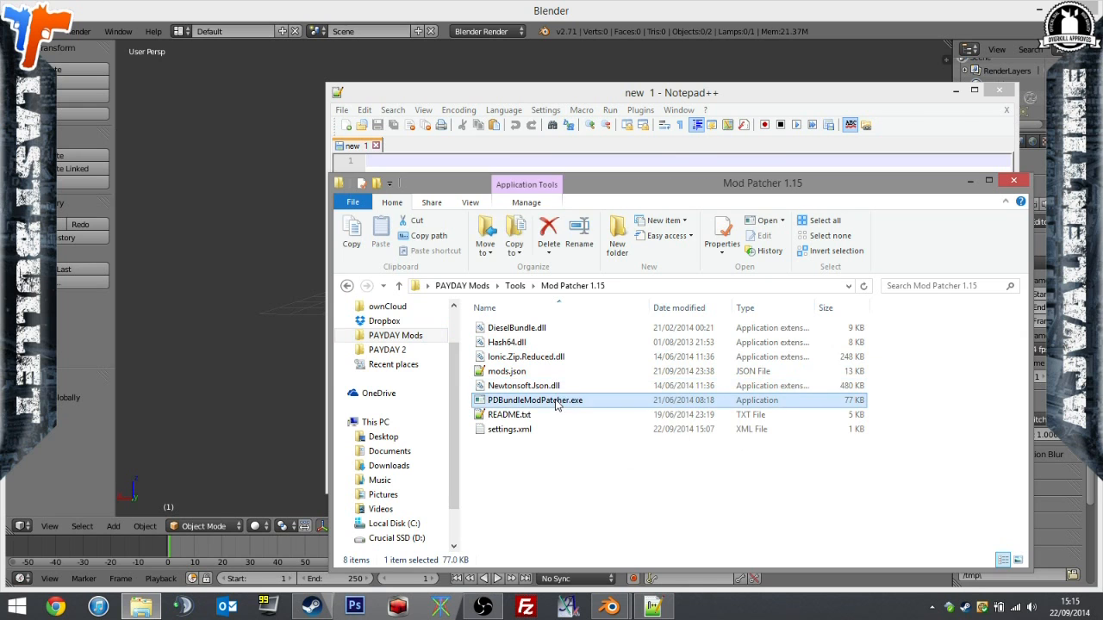
# Load script.txt from the PokeNades folder as the PDMod project for creating a mod.
pyautogui.click(447, 205)
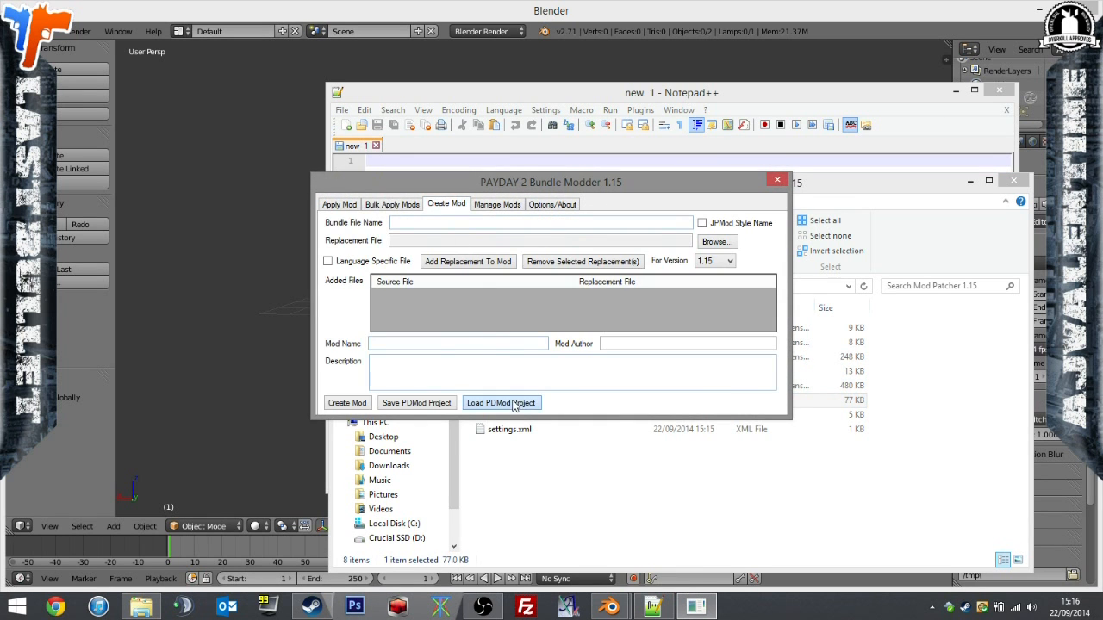
pyautogui.click(515, 403)
pyautogui.scroll(-3, 670, 382)
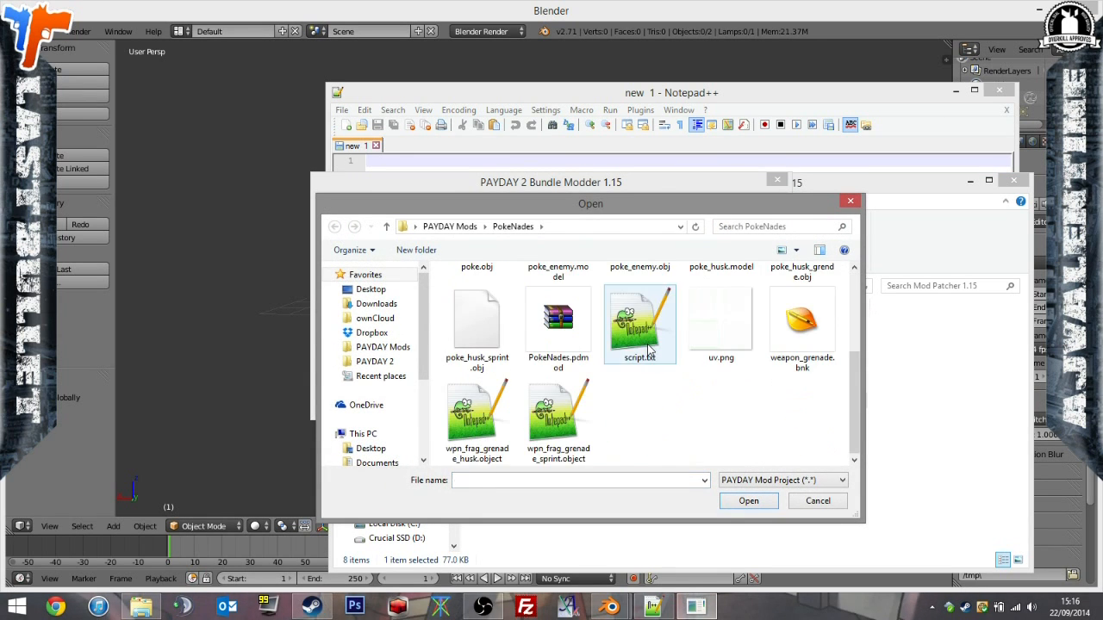
pyautogui.doubleClick(558, 327)
# Create the mod from the loaded project, overwriting PokeNades.pdmod in the PokeNades folder.
pyautogui.click(347, 404)
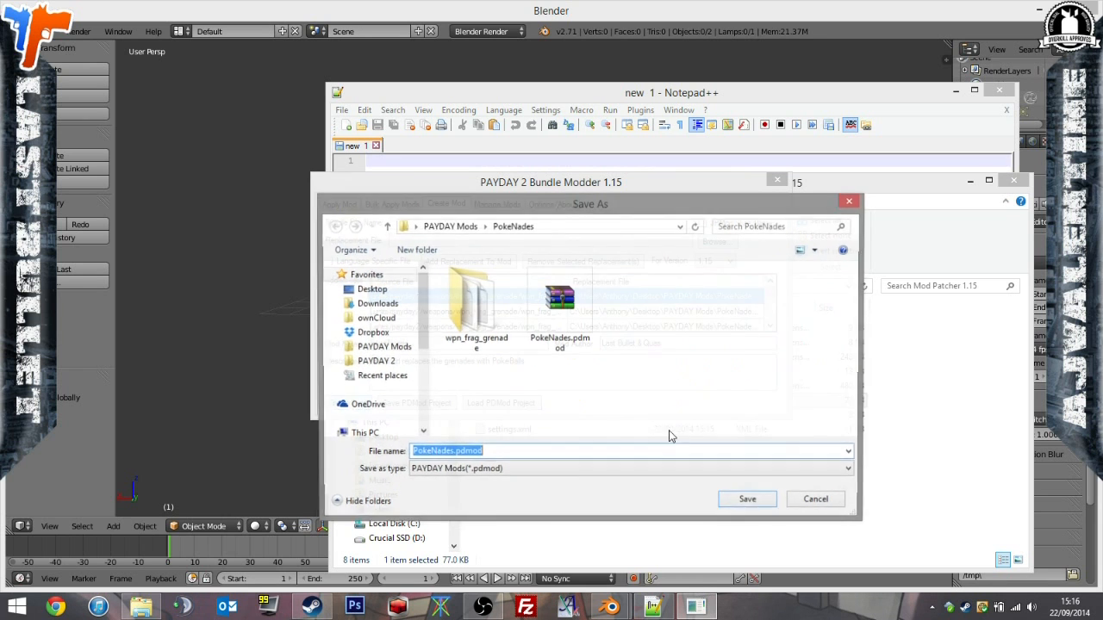
pyautogui.click(761, 498)
pyautogui.click(593, 309)
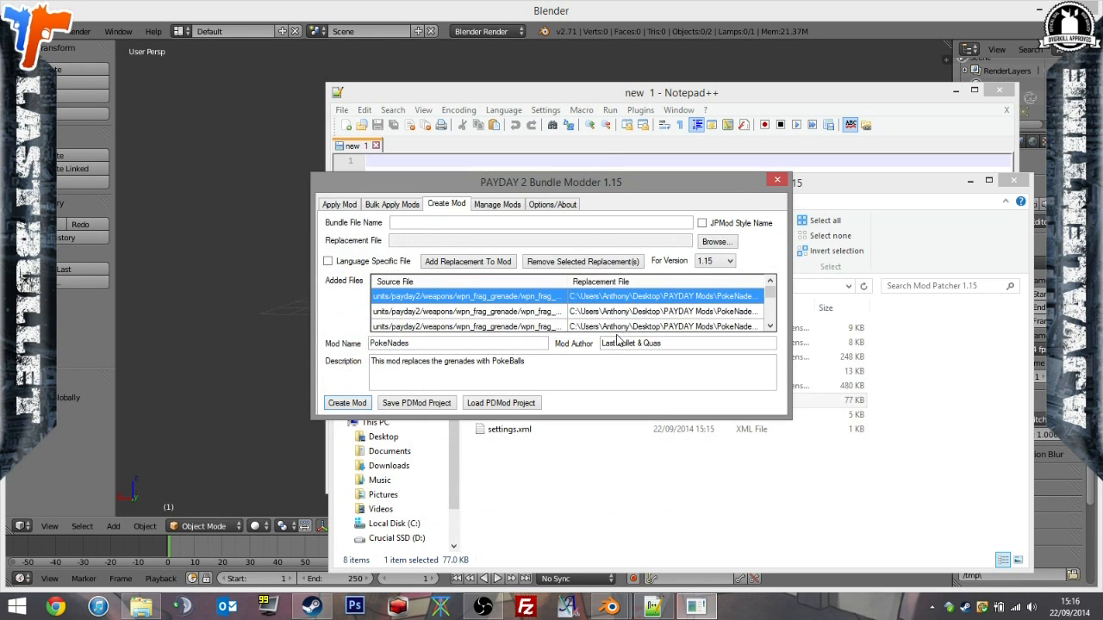
pyautogui.click(594, 346)
# Open PokeNades.pdmod for applying and patch it into the game bundles.
pyautogui.click(341, 211)
pyautogui.click(504, 339)
pyautogui.doubleClick(534, 302)
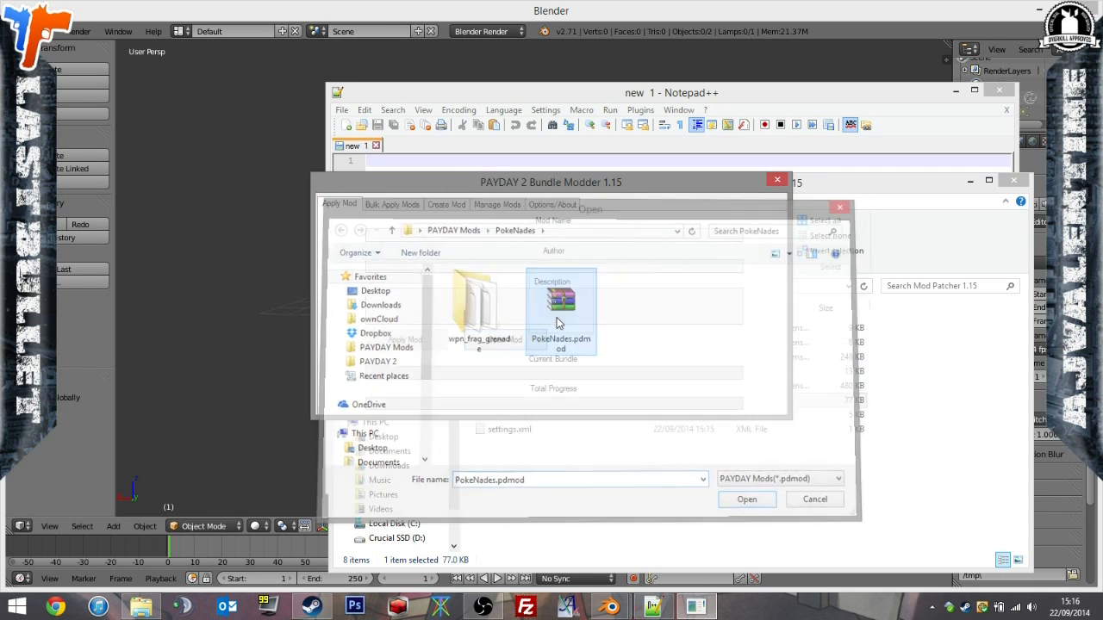
pyautogui.click(422, 343)
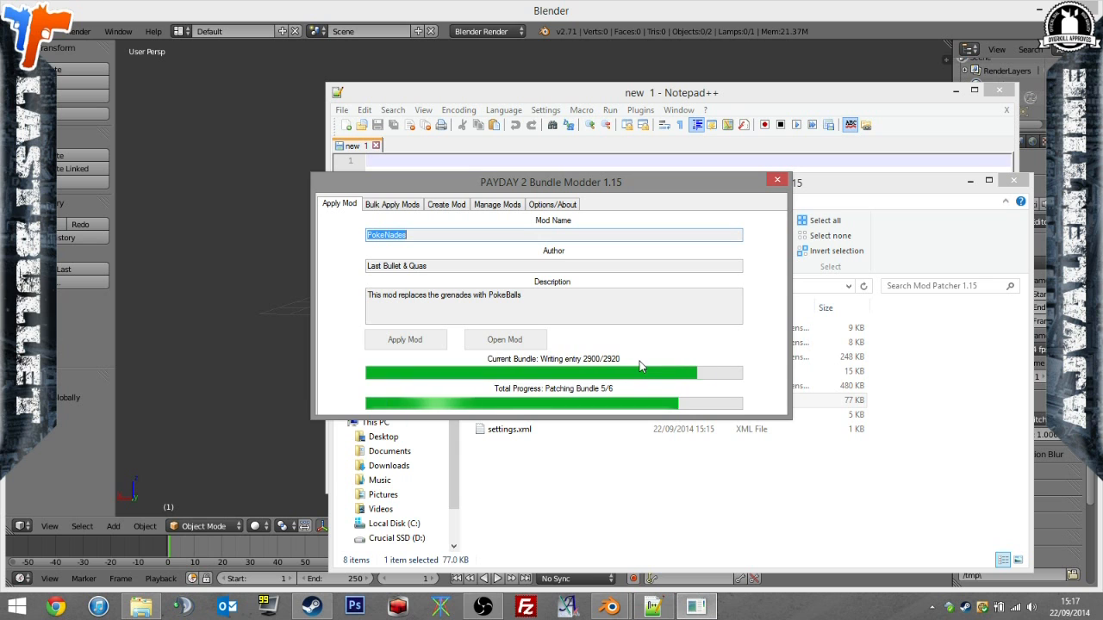
# Close File Explorer, Notepad++ and Blender, leaving only the Bundle Modder window open on the desktop.
pyautogui.click(1014, 180)
pyautogui.click(1004, 107)
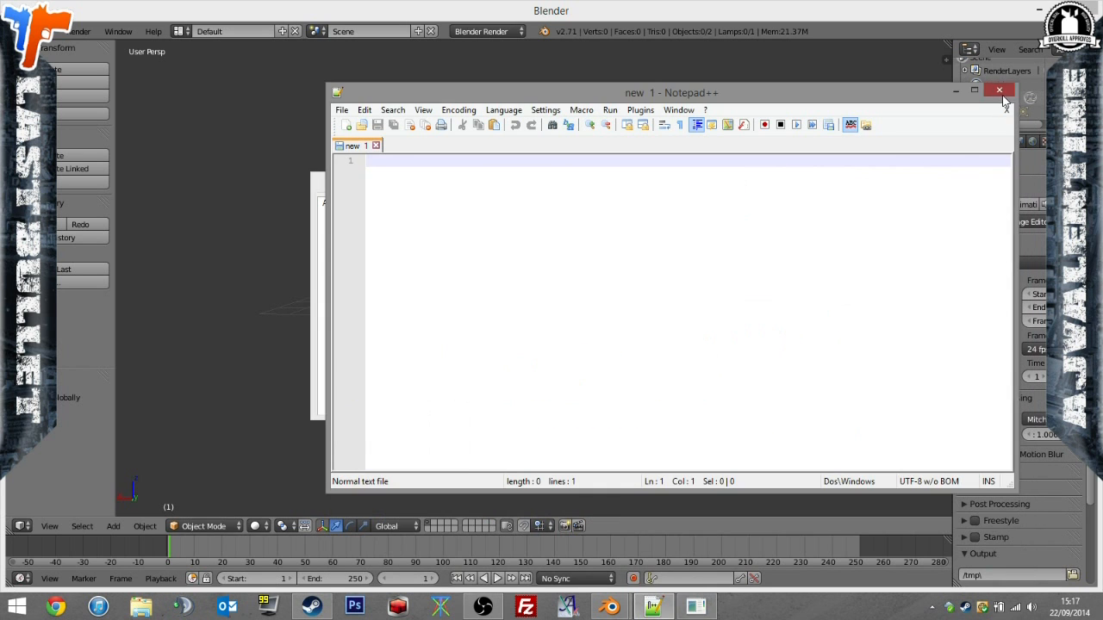
pyautogui.click(1001, 94)
pyautogui.click(1082, 8)
pyautogui.click(557, 356)
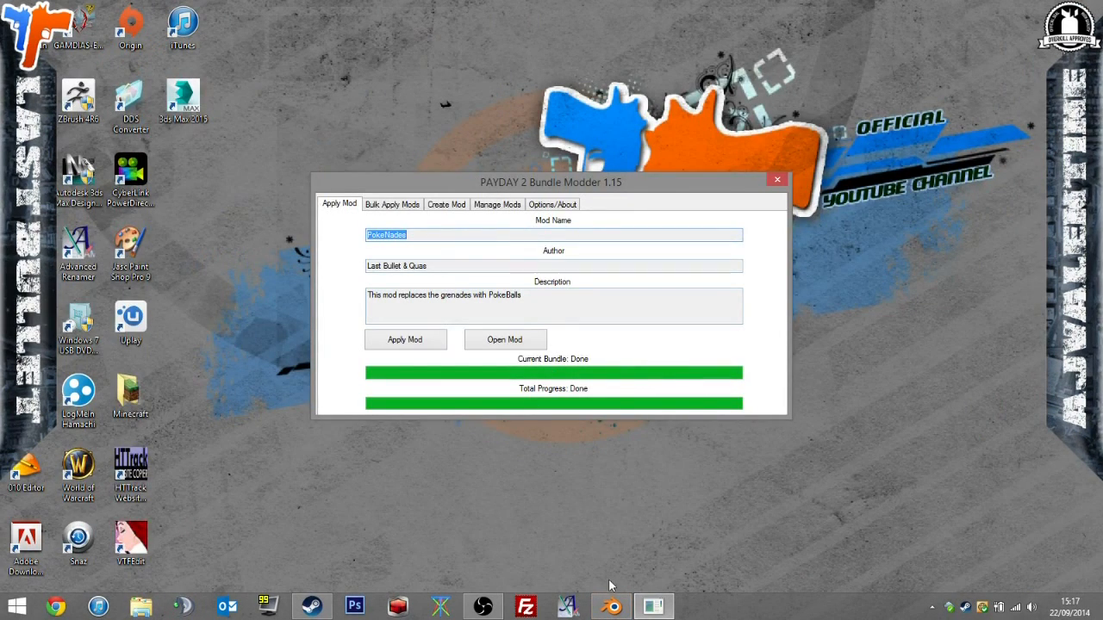
pyautogui.click(612, 607)
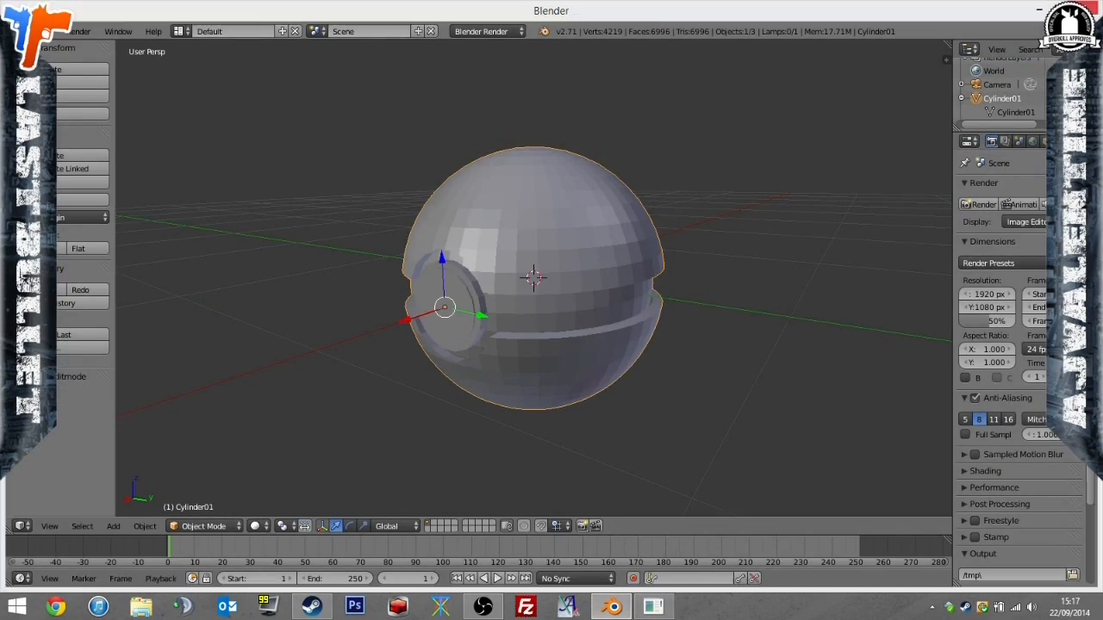
pyautogui.click(1082, 9)
pyautogui.click(556, 355)
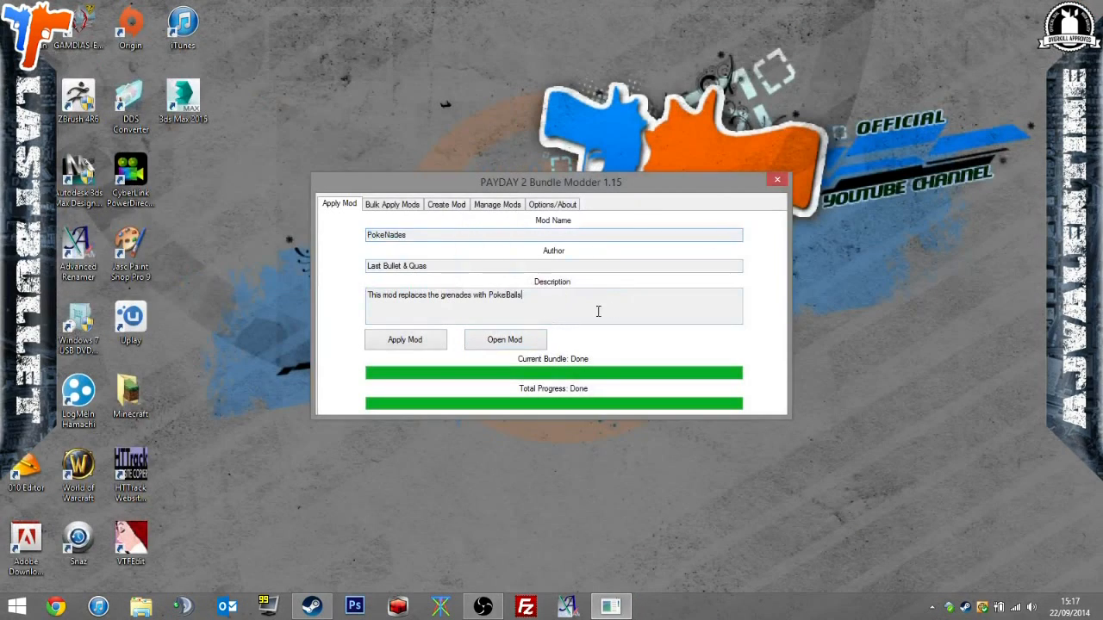
# Switch to Steam and launch PAYDAY 2 from the game library.
pyautogui.click(311, 606)
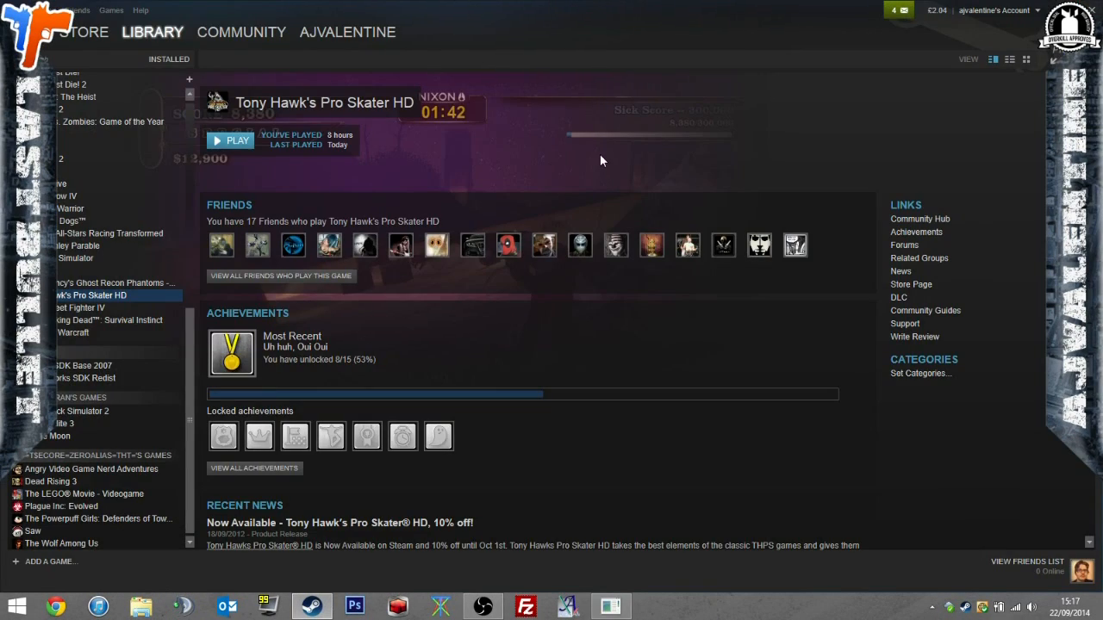
pyautogui.click(63, 108)
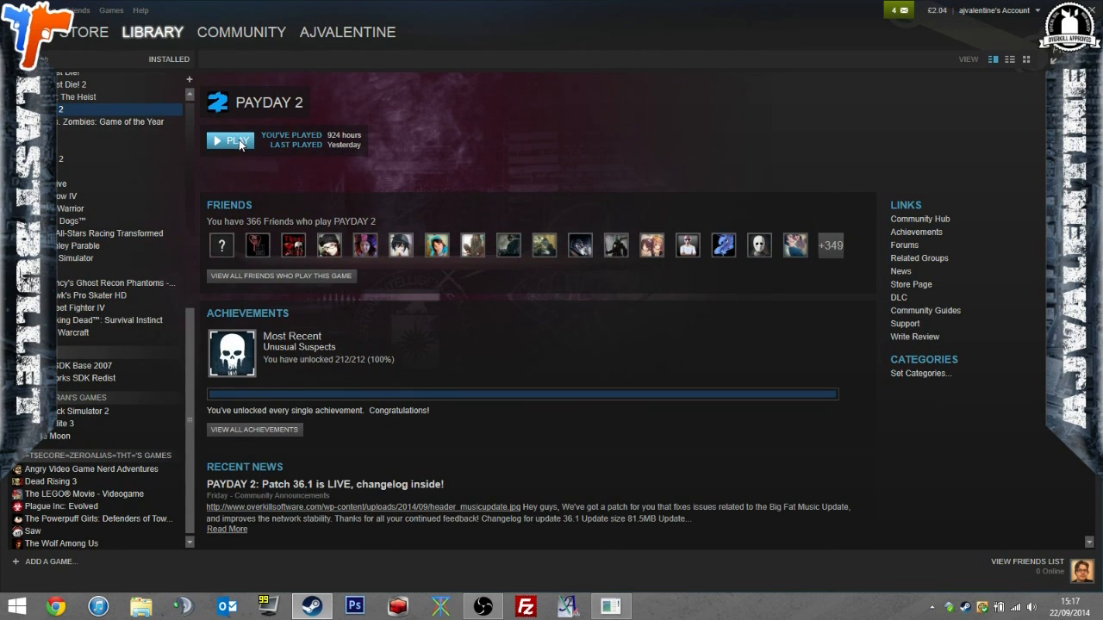
pyautogui.click(231, 140)
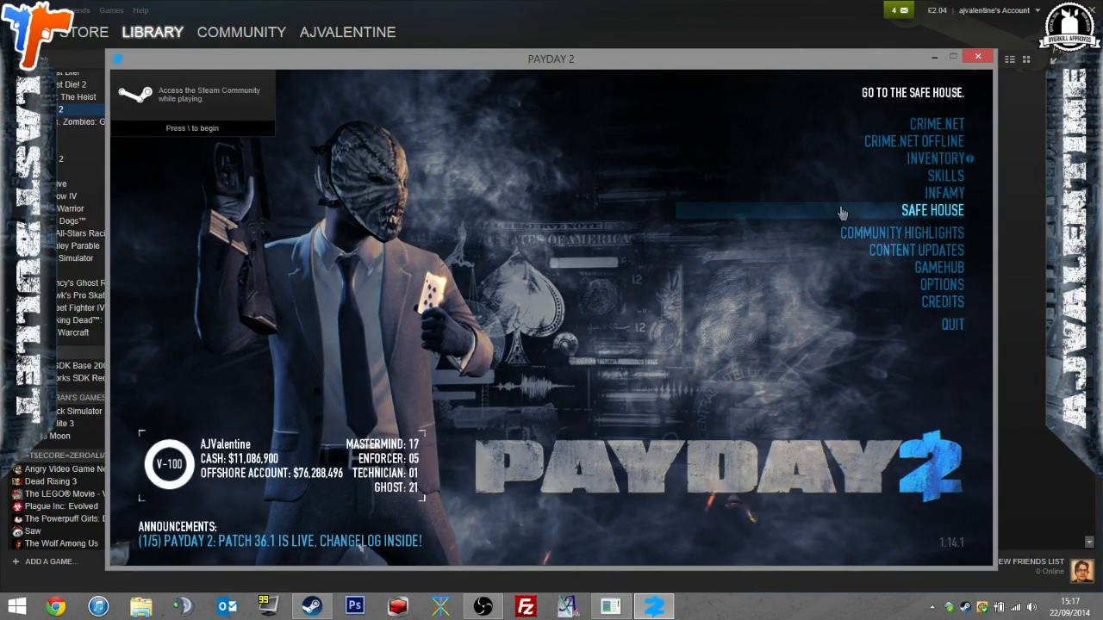
# Adjust the SFX volume in the game's sound options and return to the main menu.
pyautogui.click(935, 285)
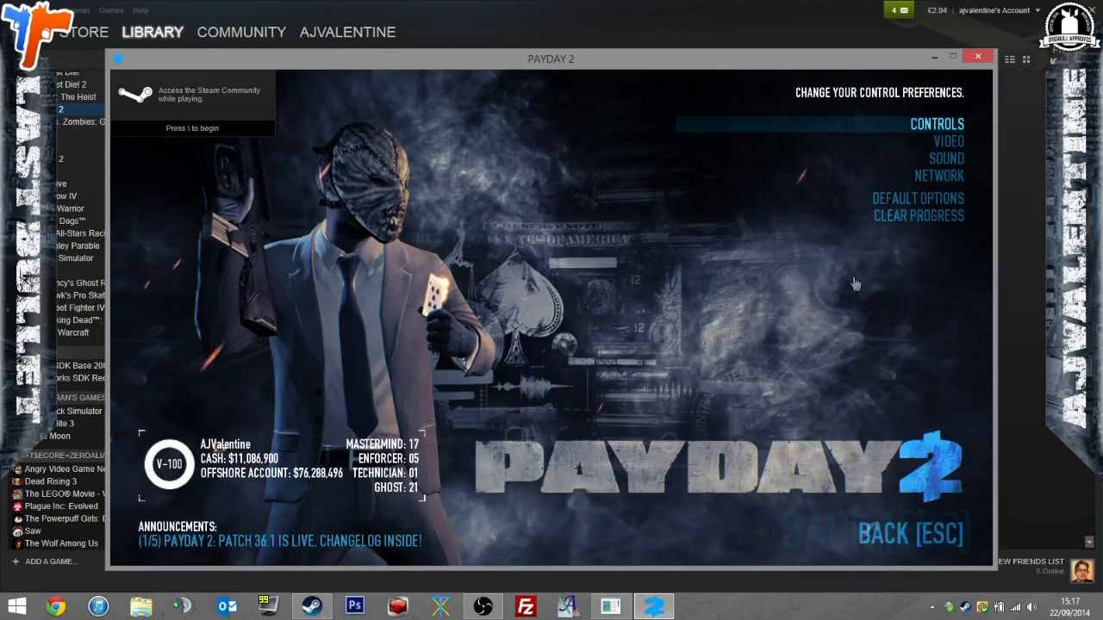
pyautogui.click(865, 167)
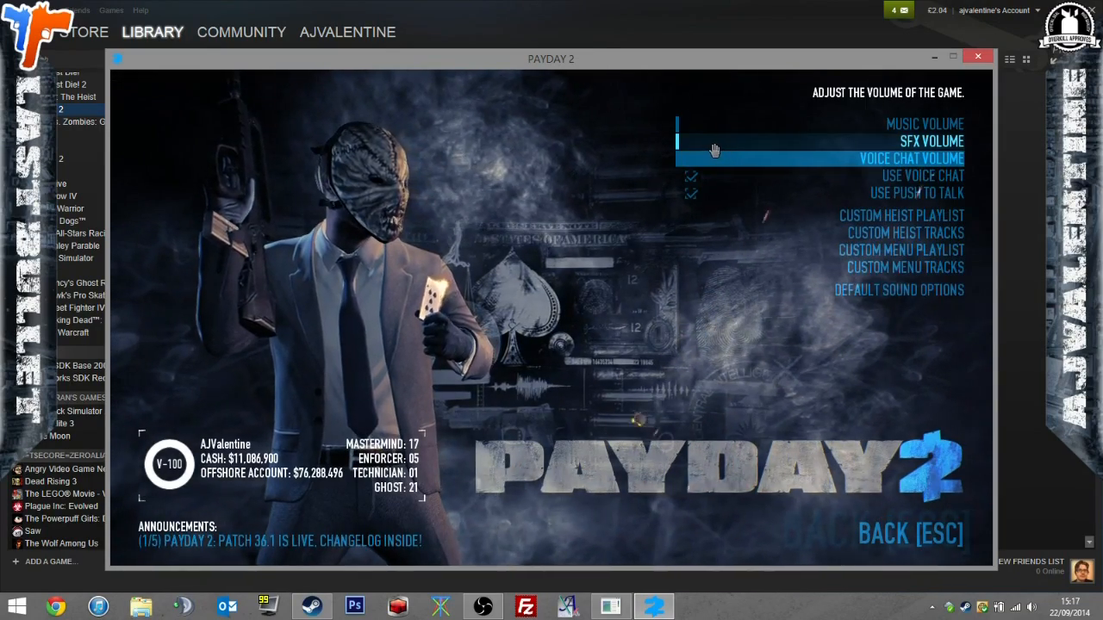
pyautogui.press('Escape')
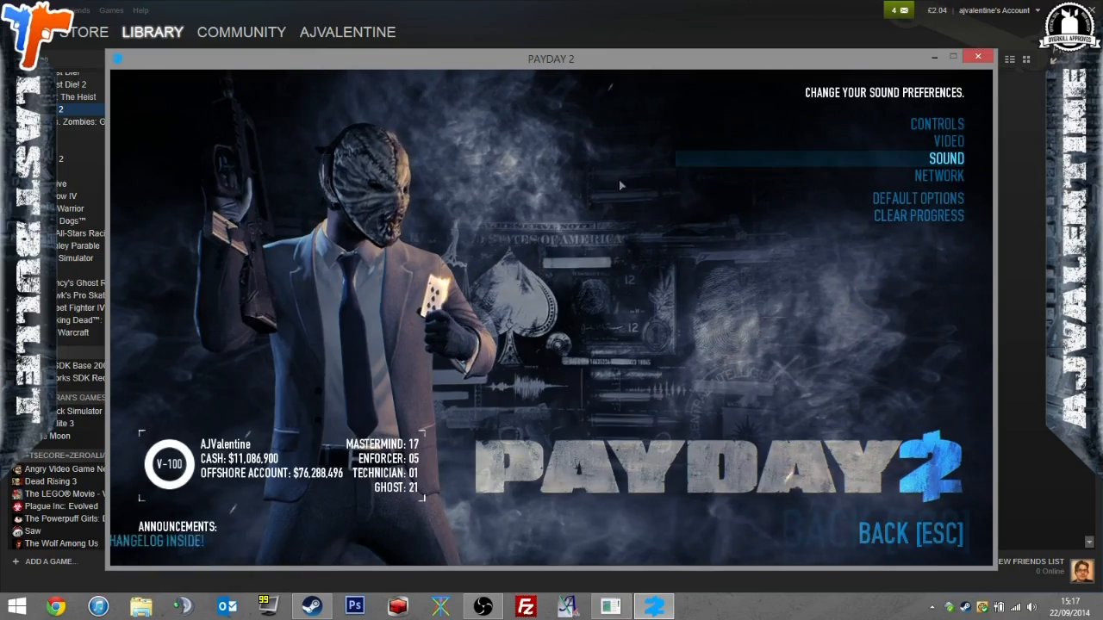
pyautogui.press('Escape')
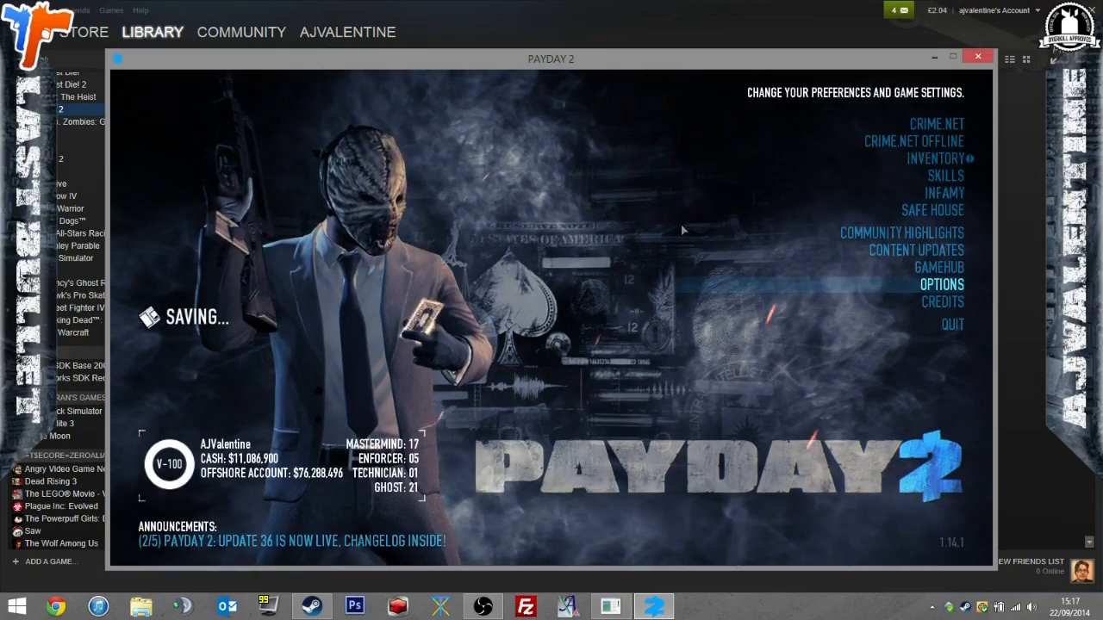
# Enter Crime.net Offline and open the Contract Broker's list of Bain contracts.
pyautogui.click(838, 148)
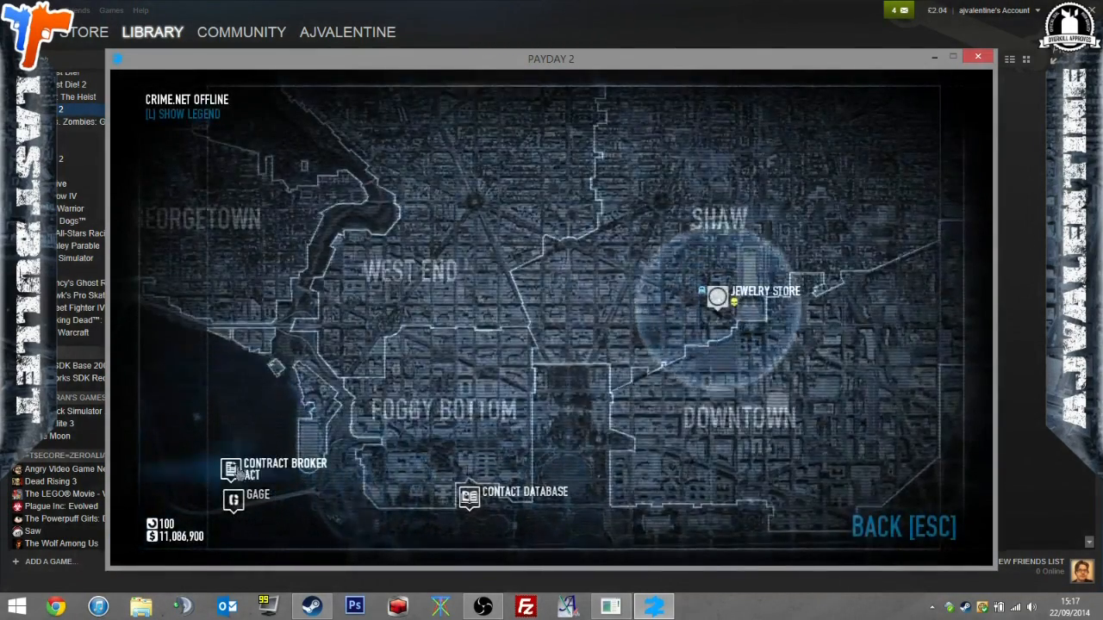
pyautogui.press('Escape')
pyautogui.click(900, 143)
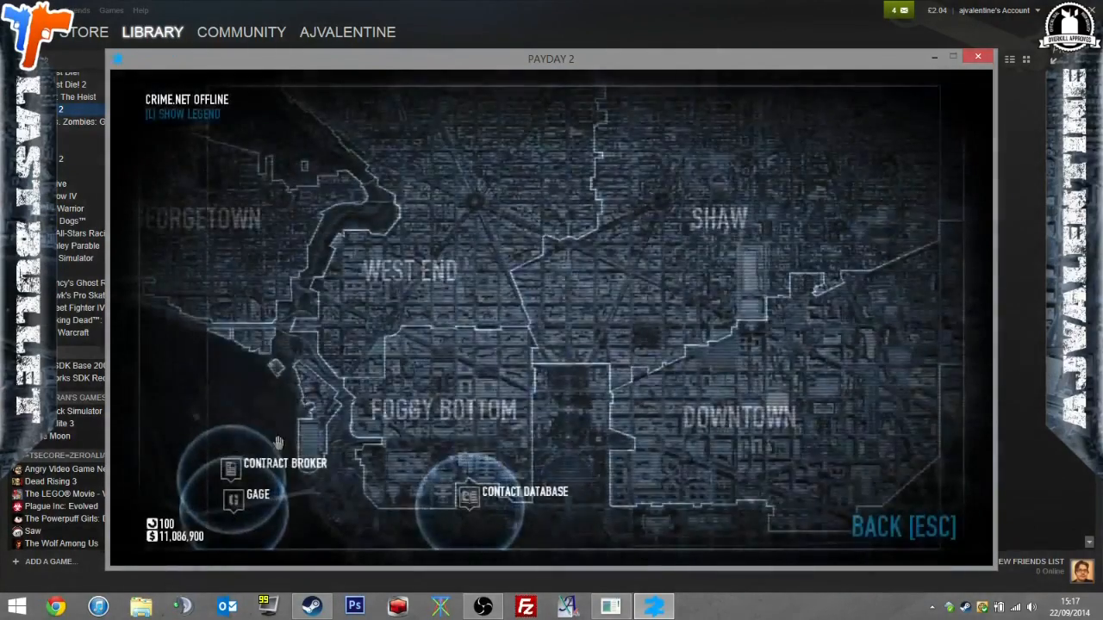
pyautogui.click(276, 462)
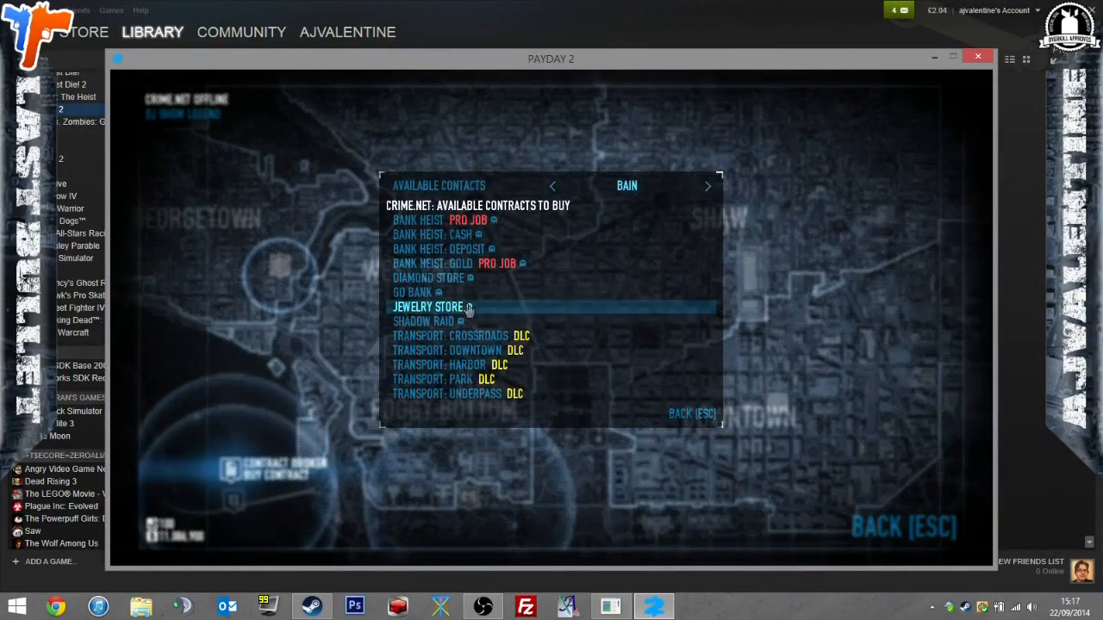
# Buy Bain's Jewelry Store contract on Normal difficulty and confirm the purchase.
pyautogui.click(466, 320)
pyautogui.press('Escape')
pyautogui.click(462, 310)
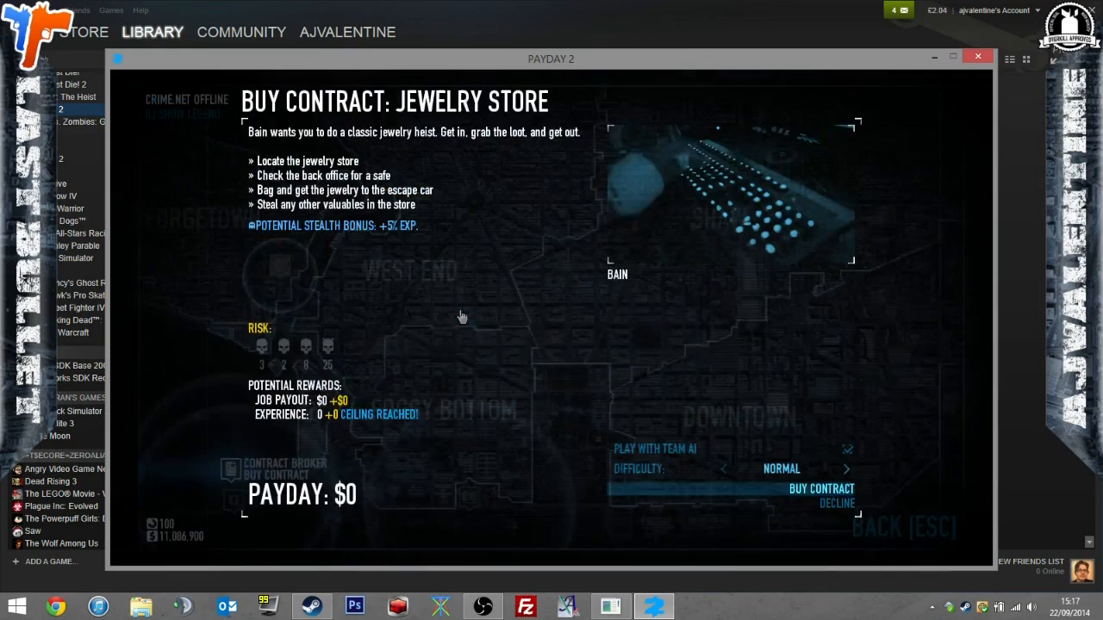
pyautogui.click(821, 489)
pyautogui.press('Up')
pyautogui.press('Return')
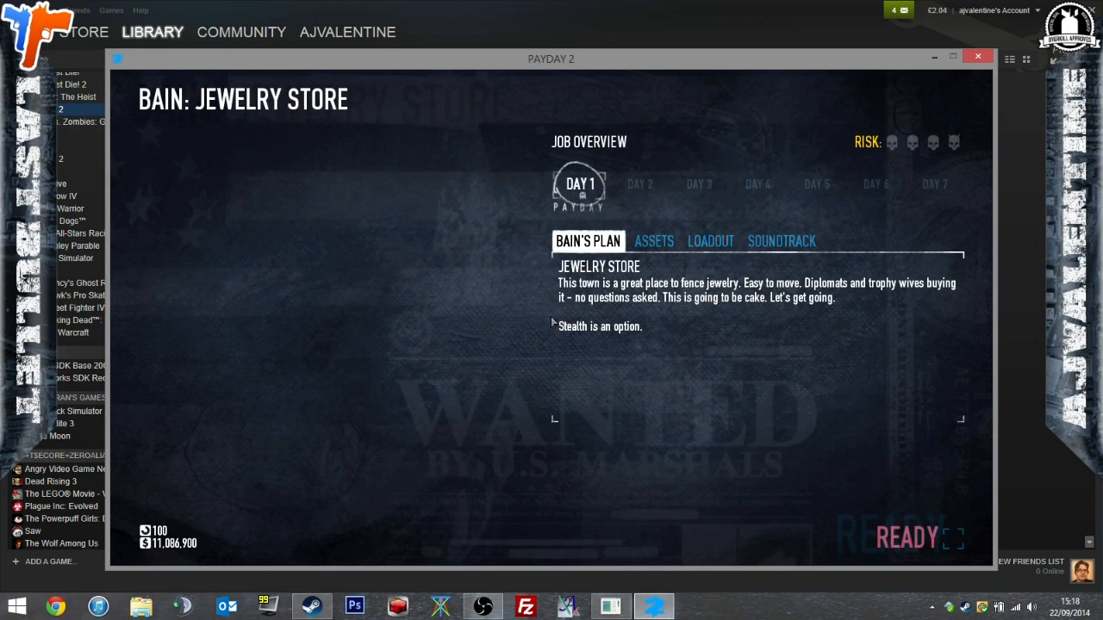
# From the heist briefing, raise the SFX volume slightly in the sound options and resume the game.
pyautogui.press('Escape')
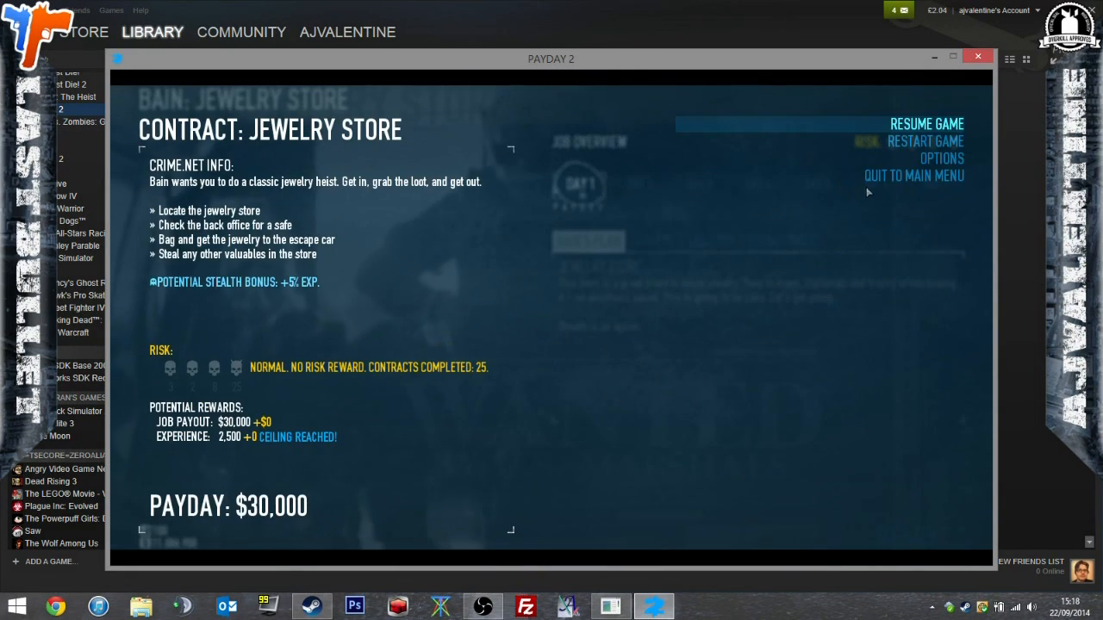
pyautogui.click(905, 157)
pyautogui.click(903, 160)
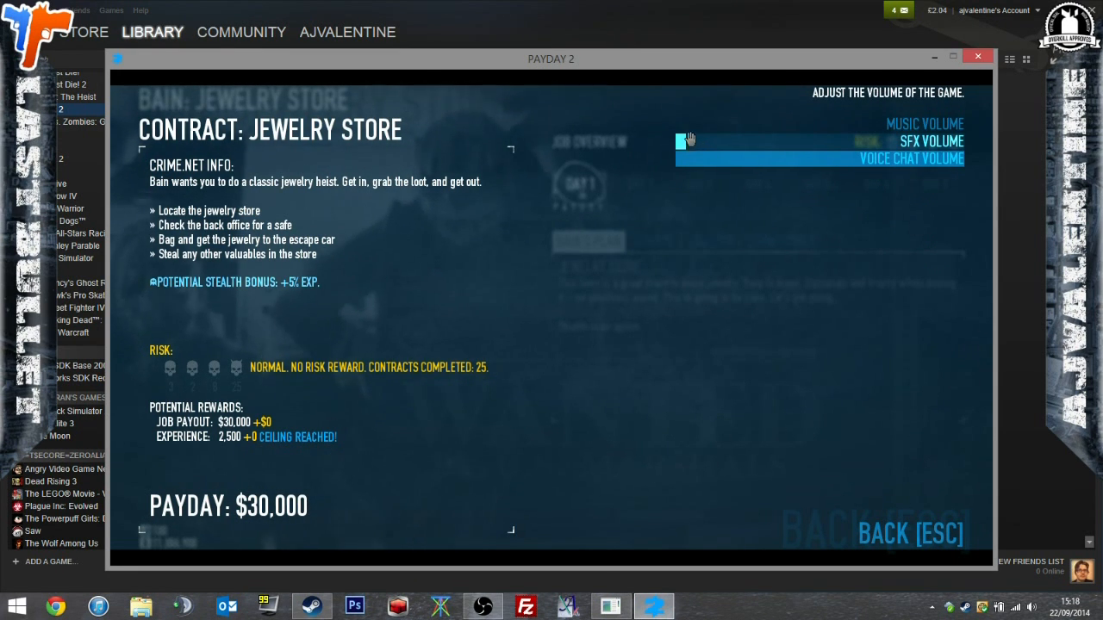
pyautogui.press('Escape')
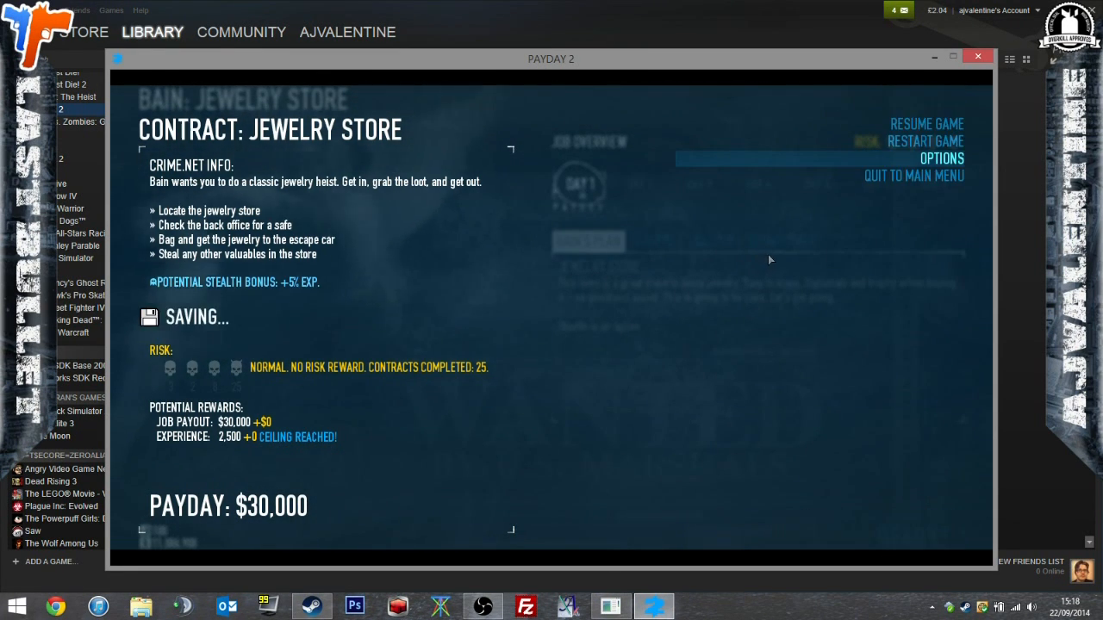
pyautogui.press('Escape')
# Show the heist's soundtrack choices, mark the player as ready and start the Jewelry Store heist.
pyautogui.click(780, 241)
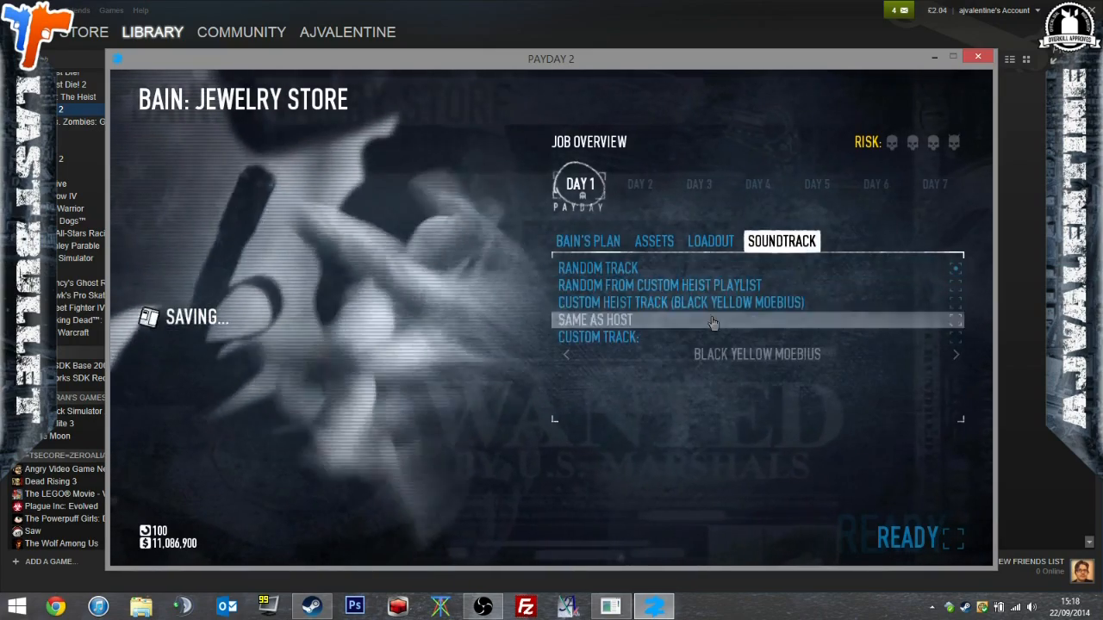
pyautogui.click(888, 547)
pyautogui.press('Return')
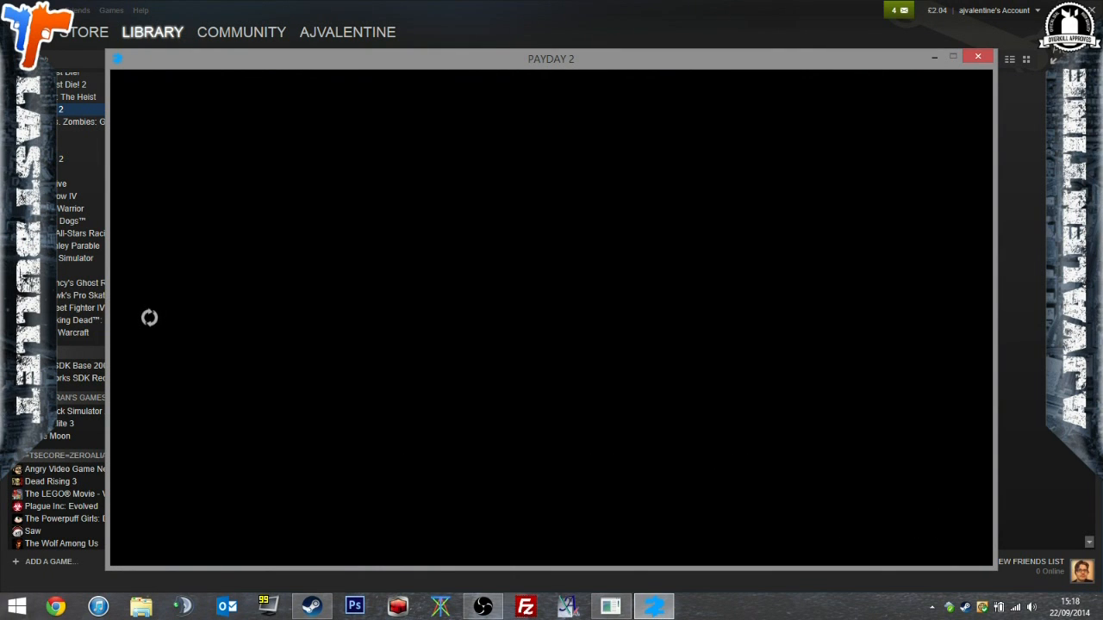
# Cross the street into the alley beside the green shopfront and try to put on the mask.
pyautogui.press('w')
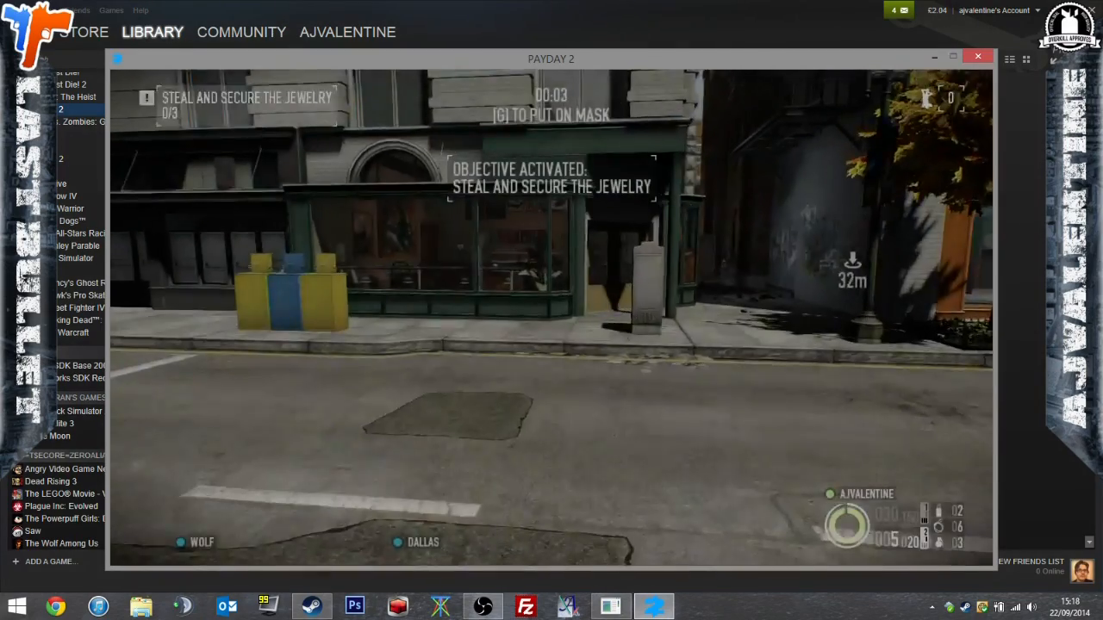
pyautogui.press('w')
pyautogui.press('g')
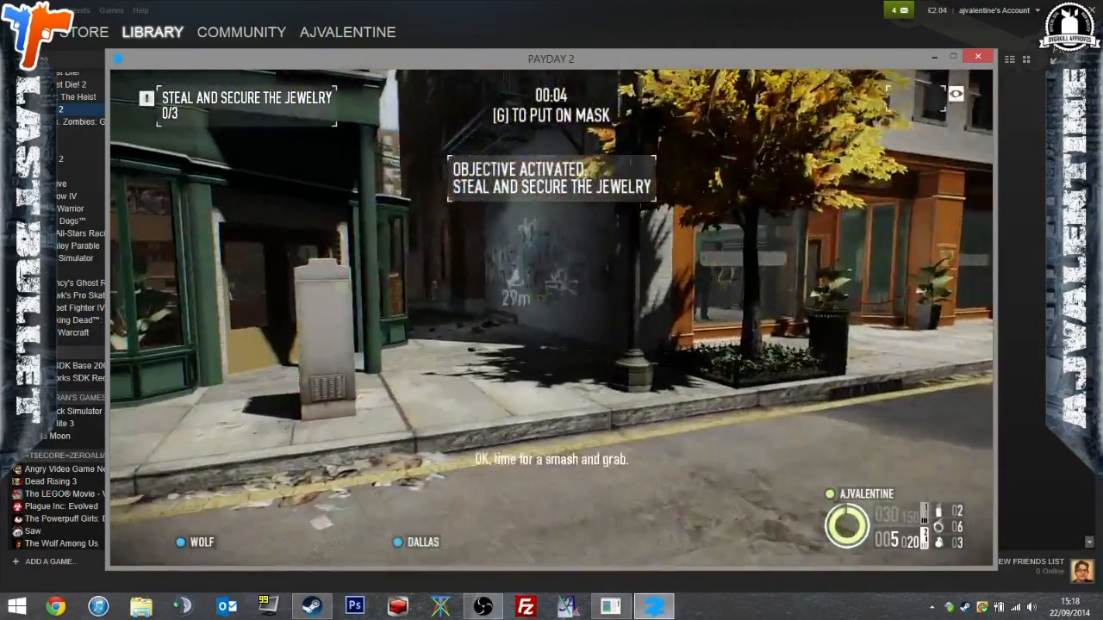
pyautogui.press('w')
pyautogui.press('g')
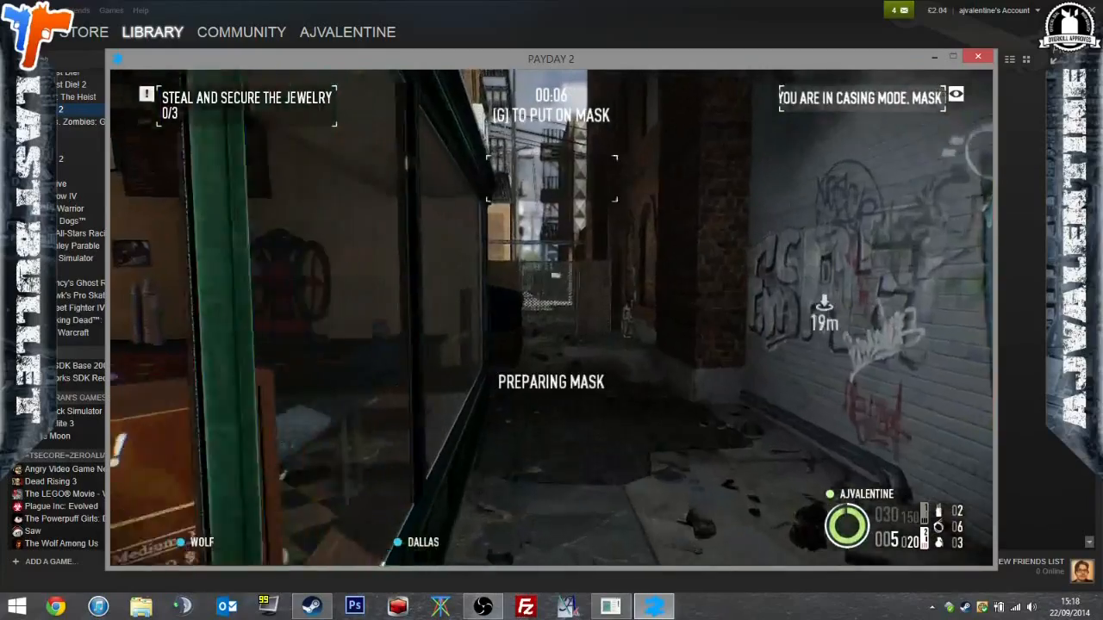
# Walk out of the alley and along the street to the crossing near the parked police car.
pyautogui.press('w')
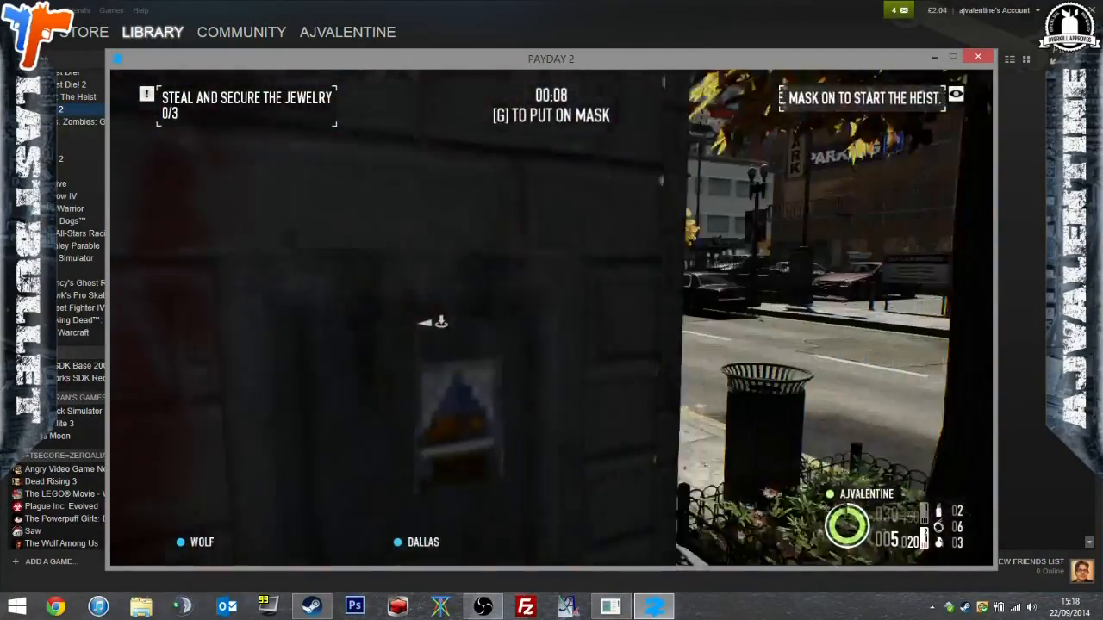
pyautogui.press('w')
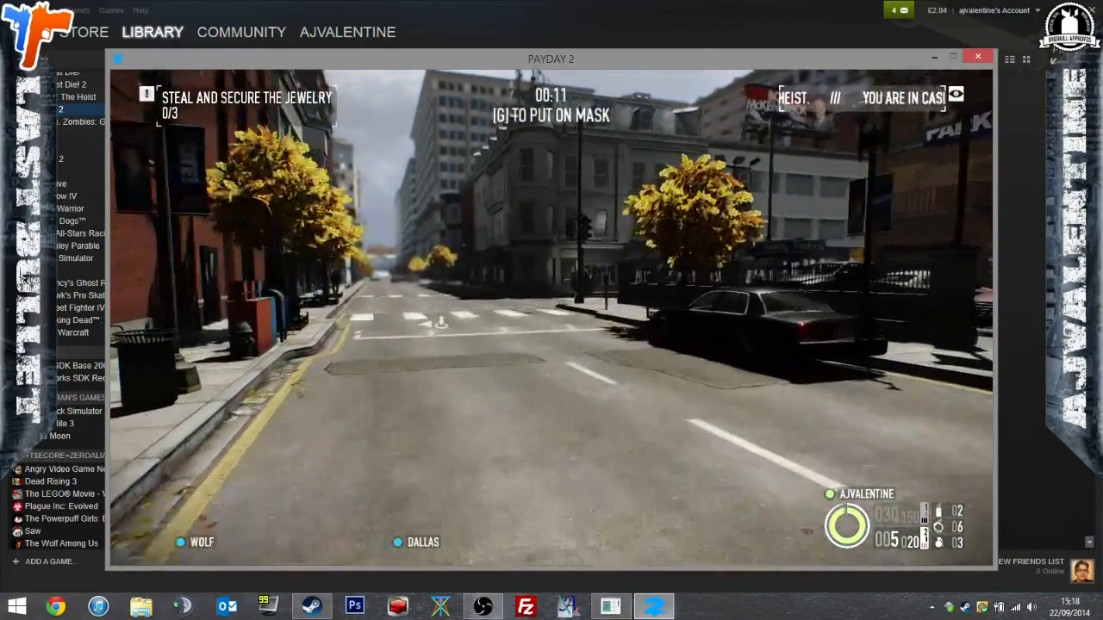
pyautogui.press('w')
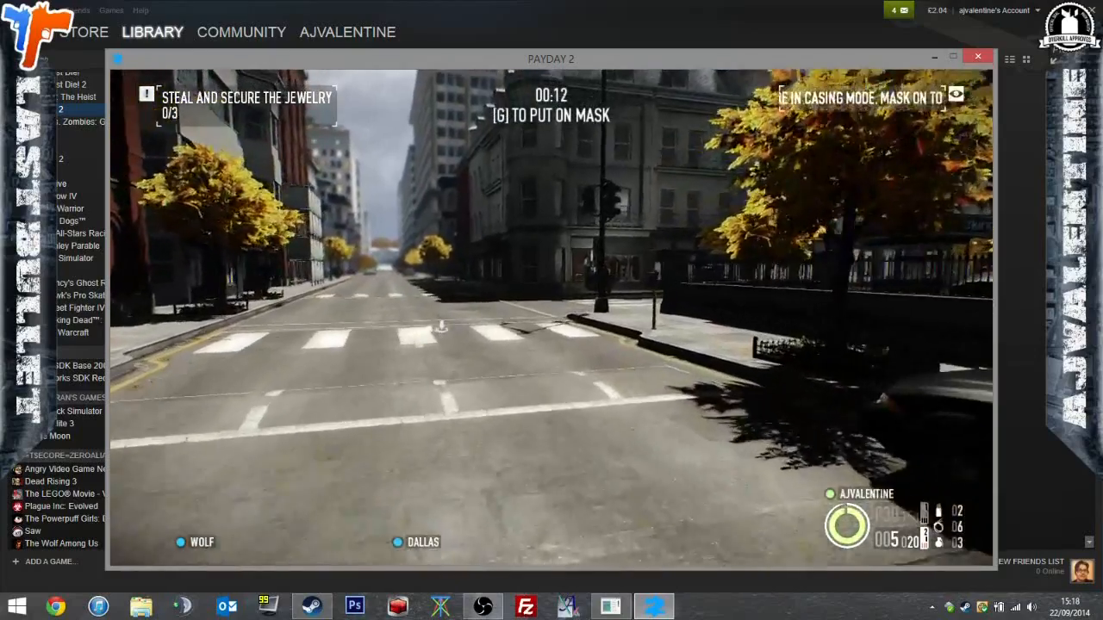
pyautogui.press('w')
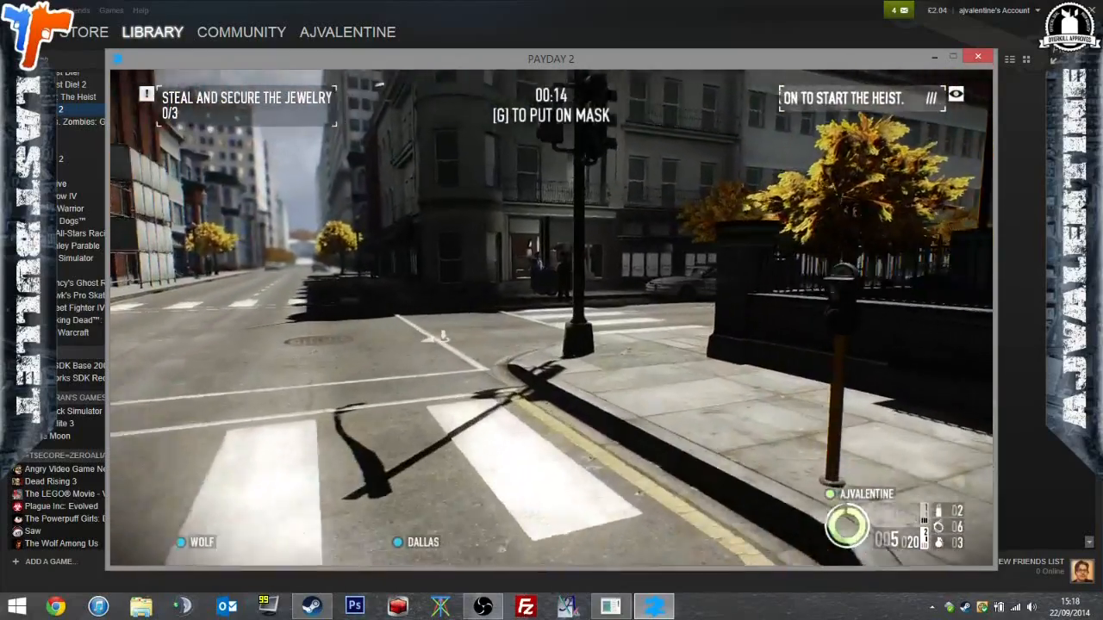
pyautogui.press('w')
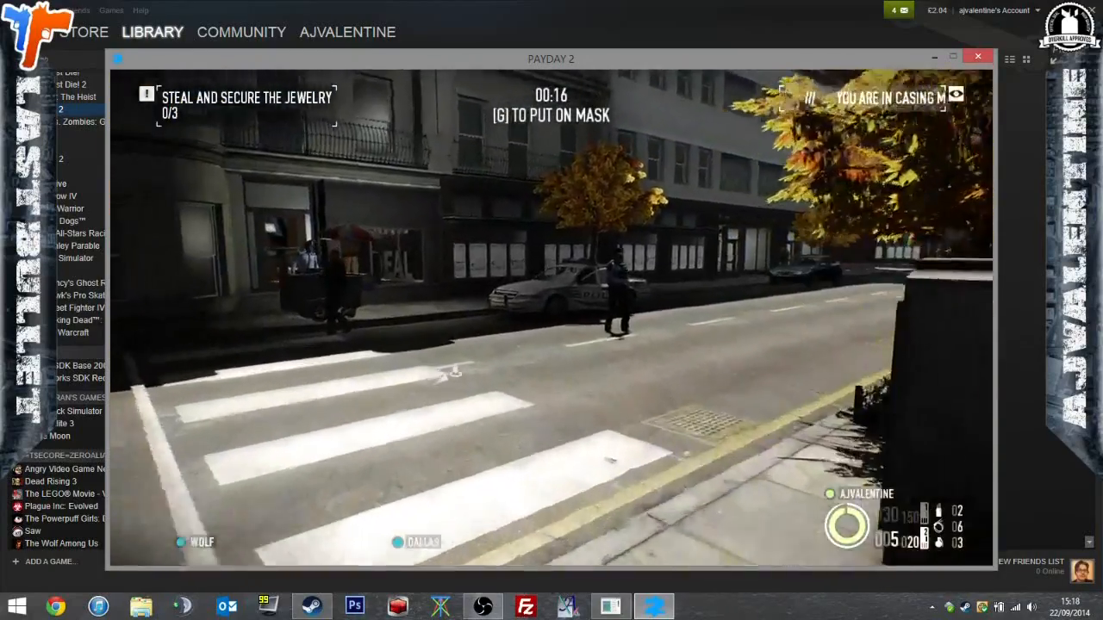
# Put on the mask near the police car and test the Poké Ball grenades on the officer and the food cart.
pyautogui.press('w')
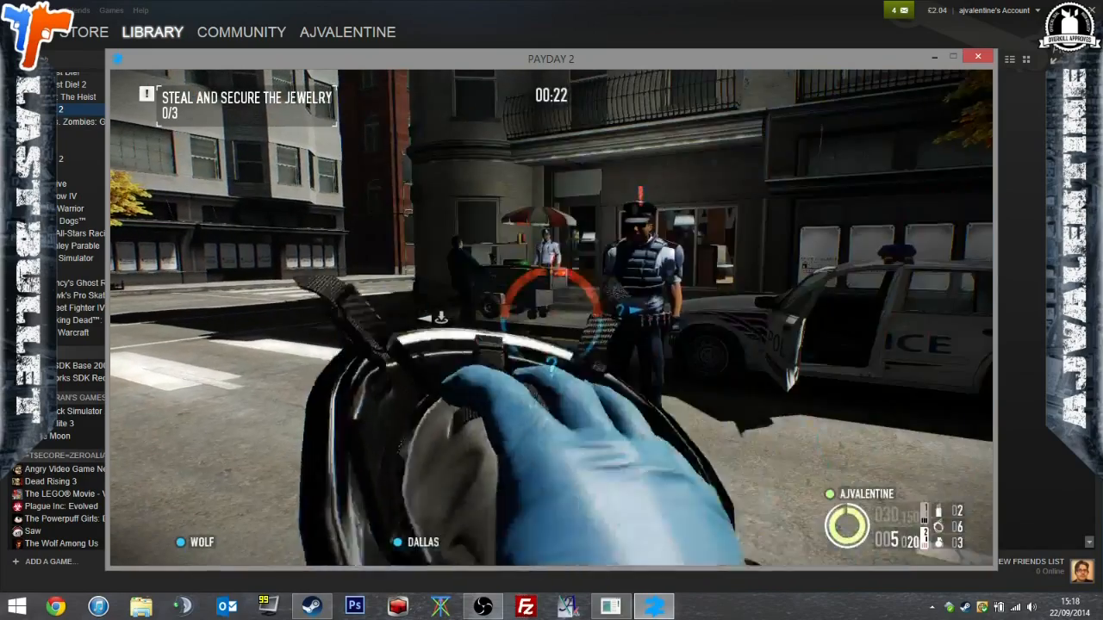
pyautogui.press('w')
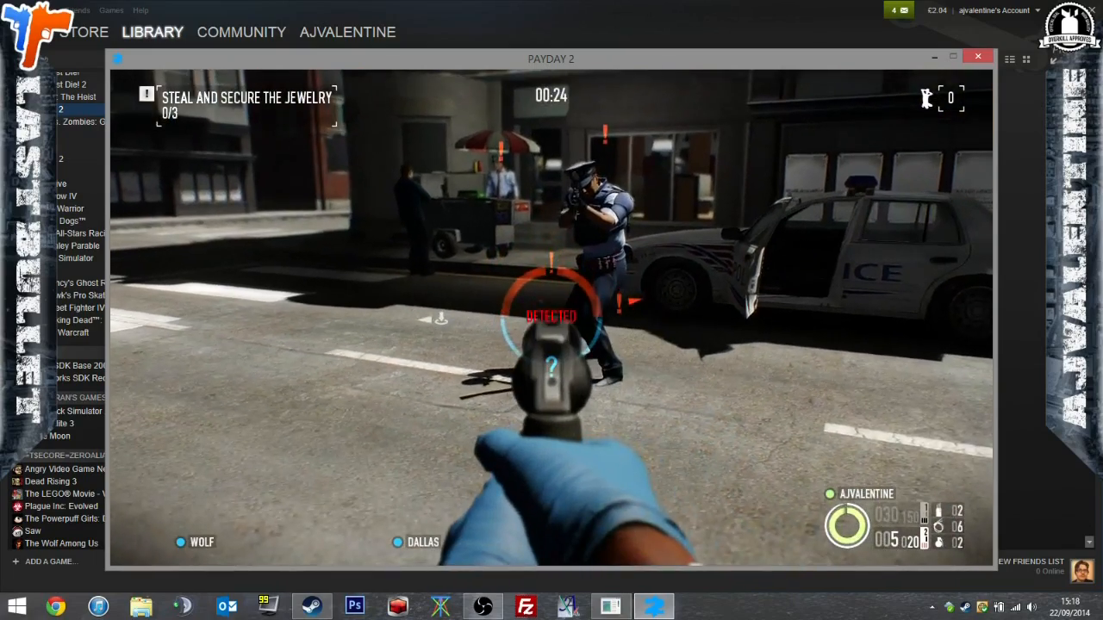
pyautogui.press('s')
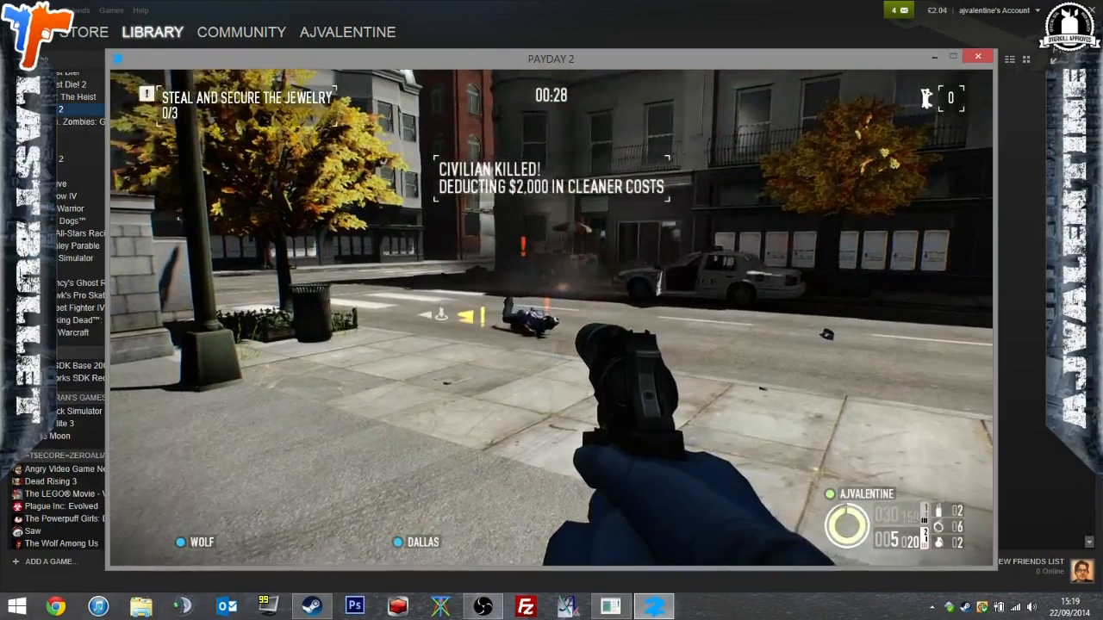
pyautogui.press('w')
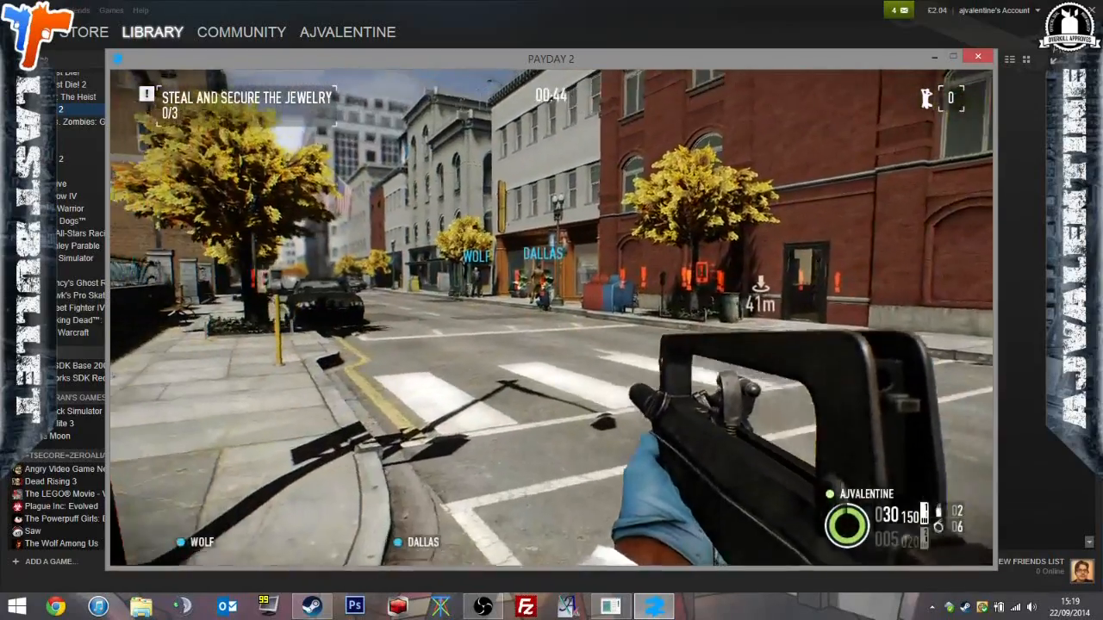
# Return along the street to the entrance of the Precious Things jewelry store with the rifle drawn.
pyautogui.press('w')
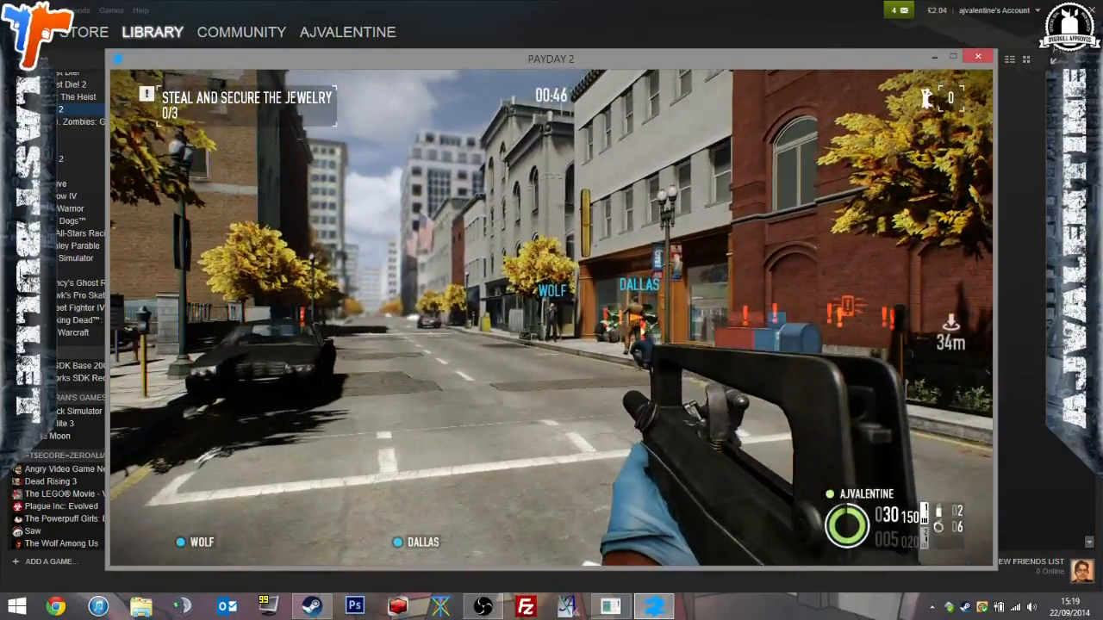
pyautogui.press('w')
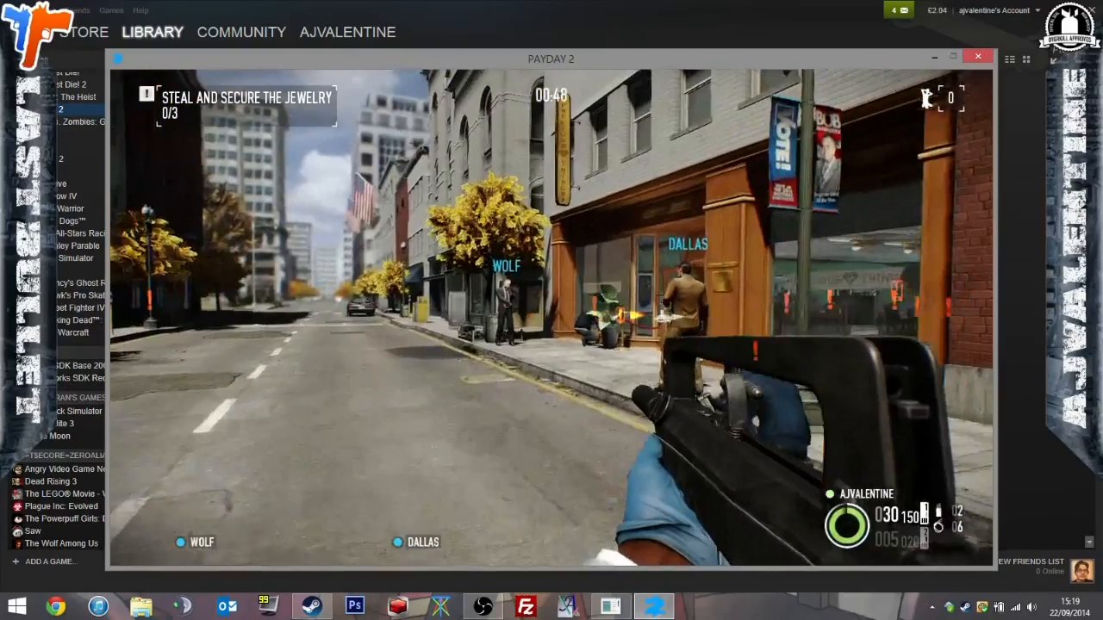
pyautogui.press('w')
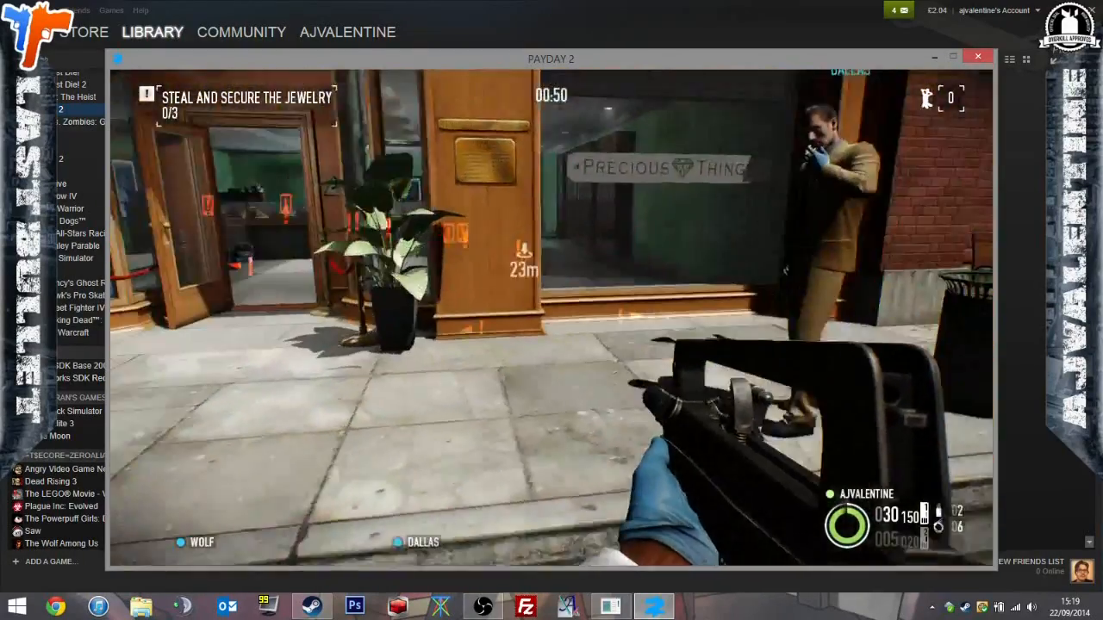
pyautogui.press('w')
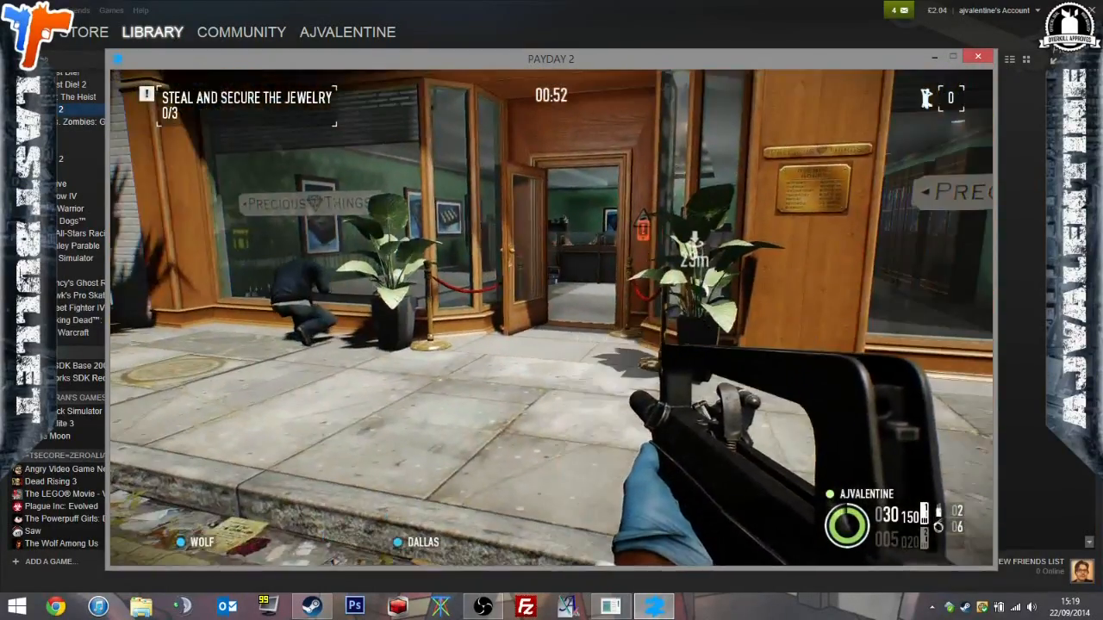
# Cross the street towards the 24 Hour Parking sign and turn back to face the jewelry store.
pyautogui.press('w')
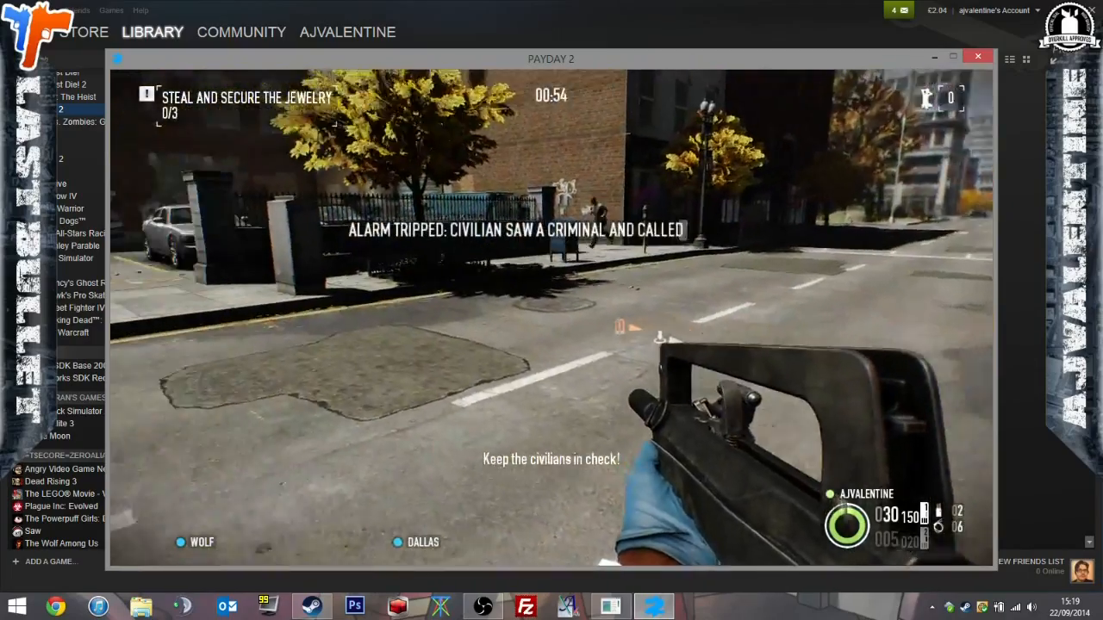
pyautogui.press('w')
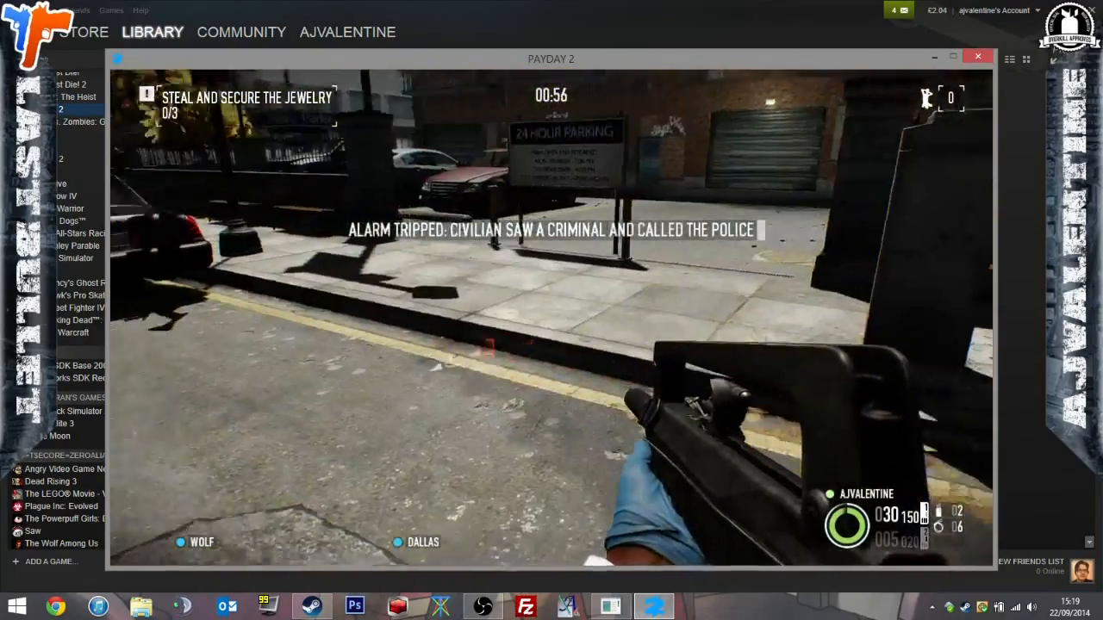
pyautogui.press('w')
pyautogui.press('space')
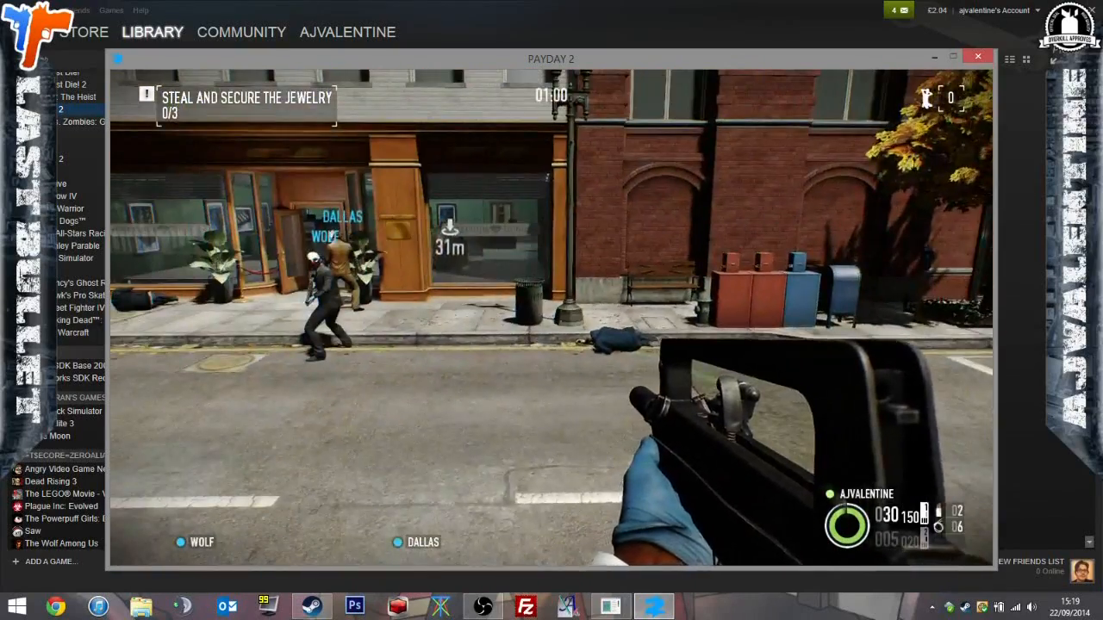
# Pause the heist, adjust the SFX volume in the sound options and resume the game.
pyautogui.press('Escape')
pyautogui.click(861, 159)
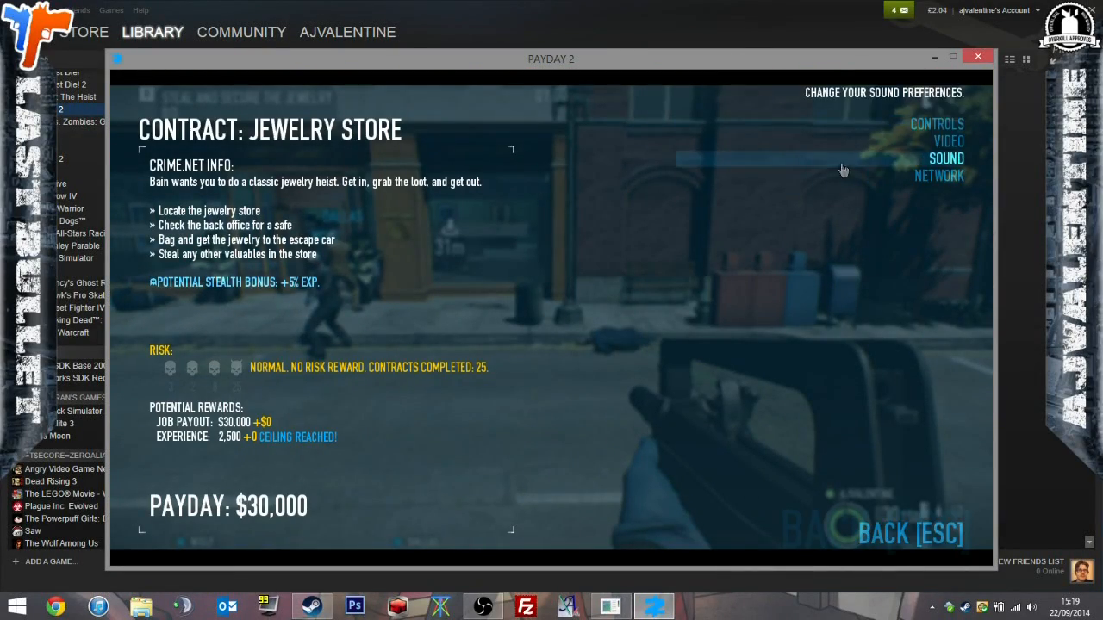
pyautogui.click(827, 158)
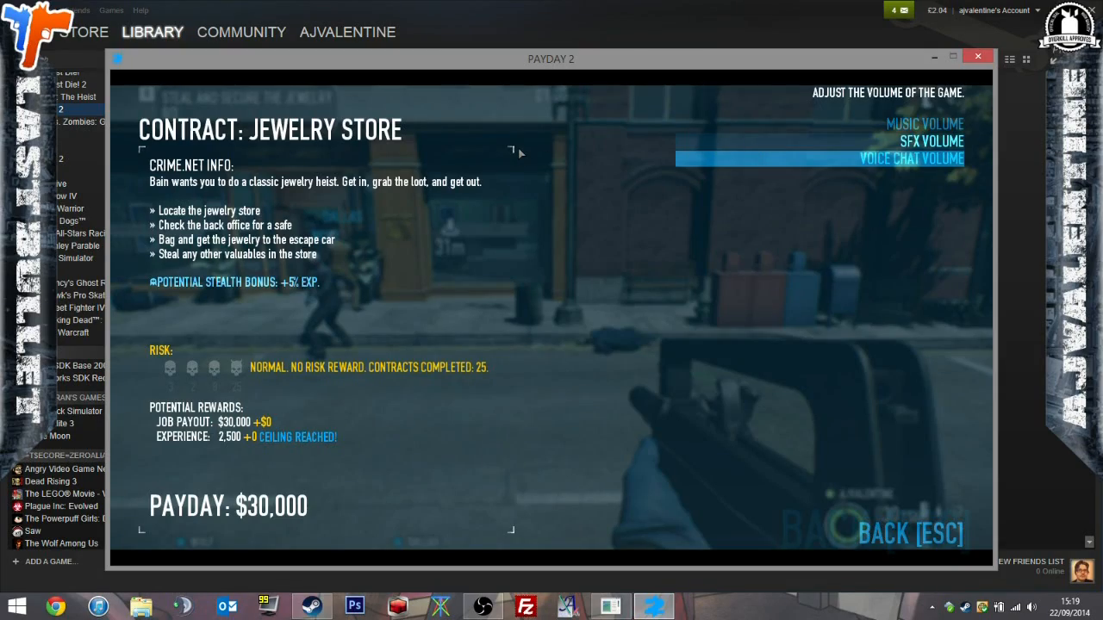
pyautogui.press('Escape')
pyautogui.press('Escape')
pyautogui.press('Escape')
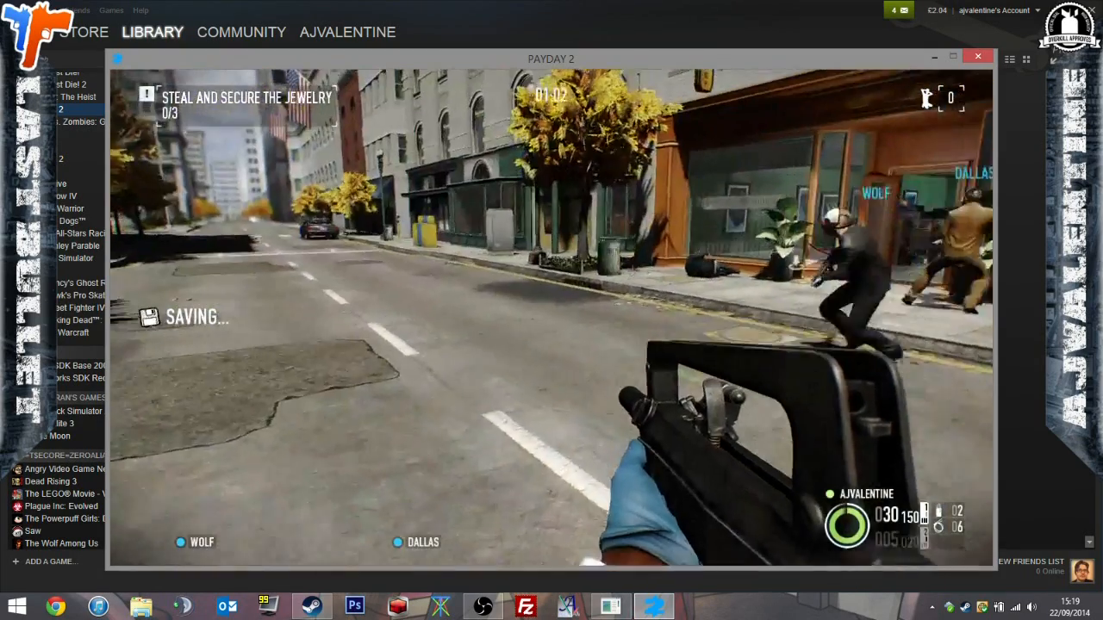
# Move along the street past the jewelry store to the crossing and meet the arriving police car.
pyautogui.press('w')
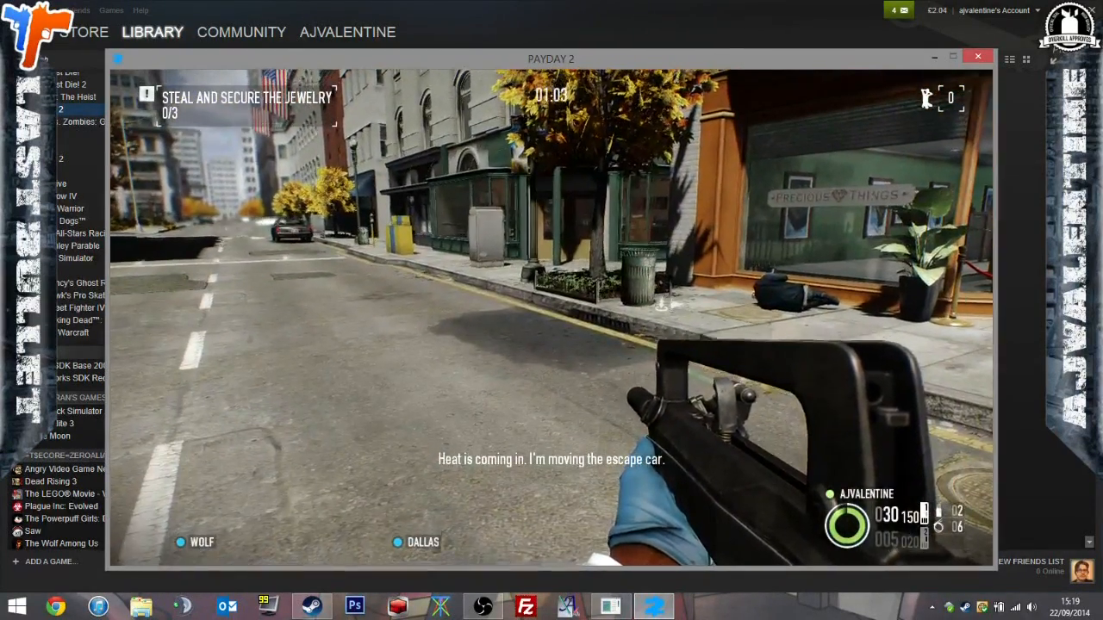
pyautogui.press('w')
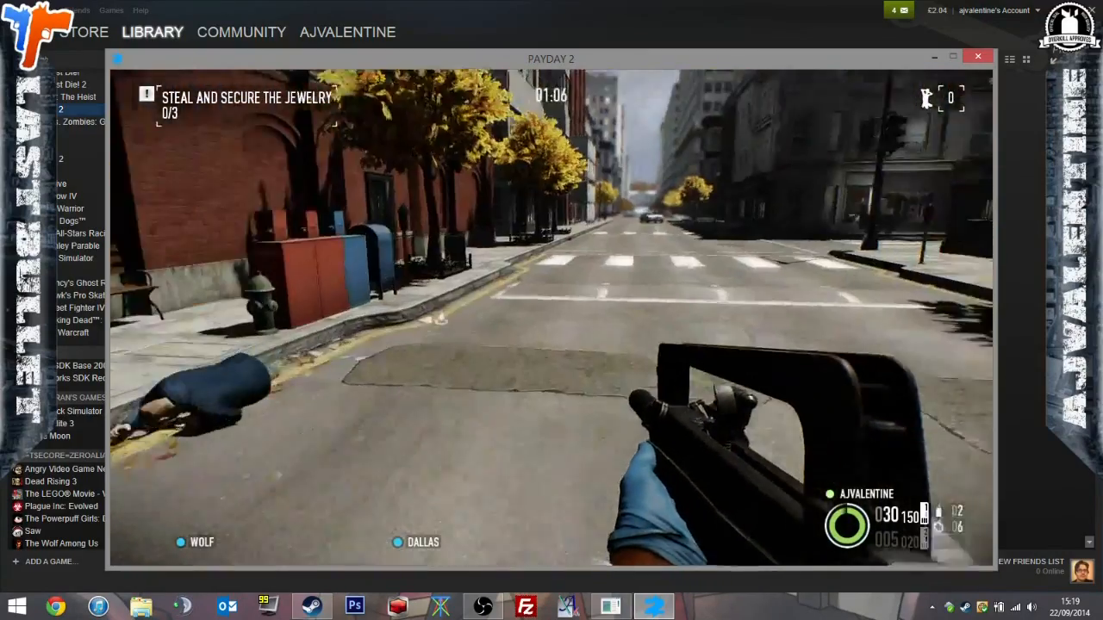
pyautogui.press('w')
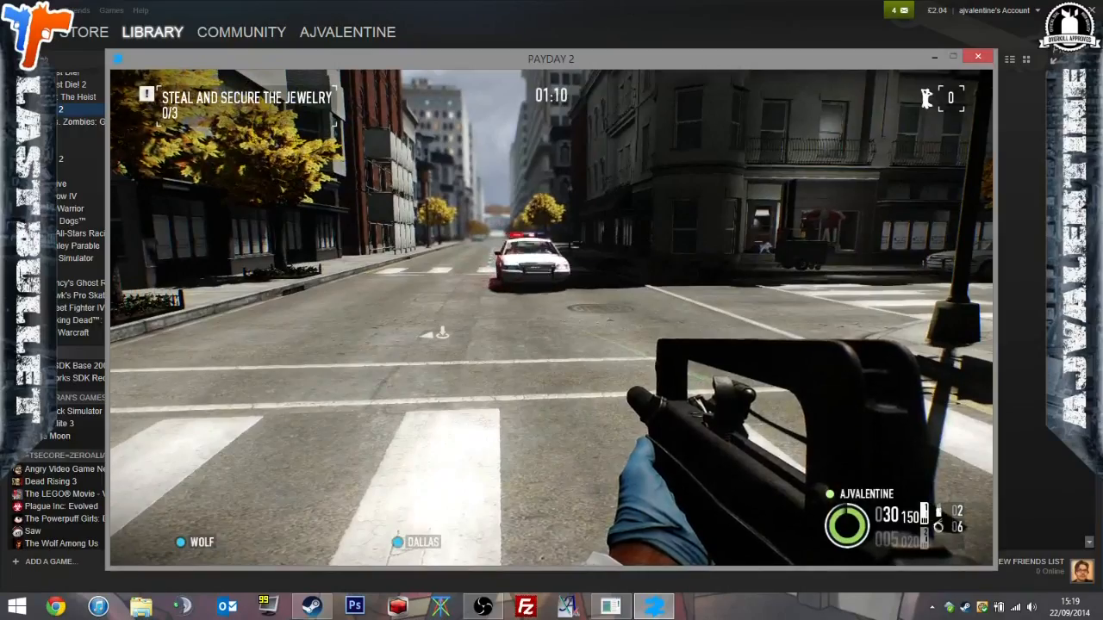
pyautogui.press('w')
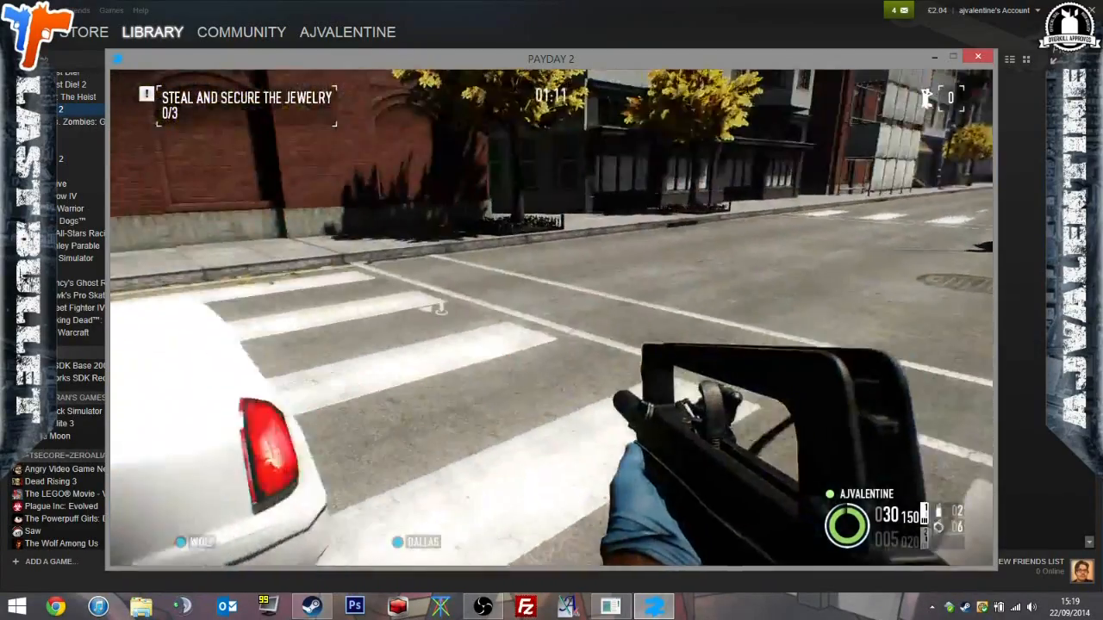
pyautogui.press('w')
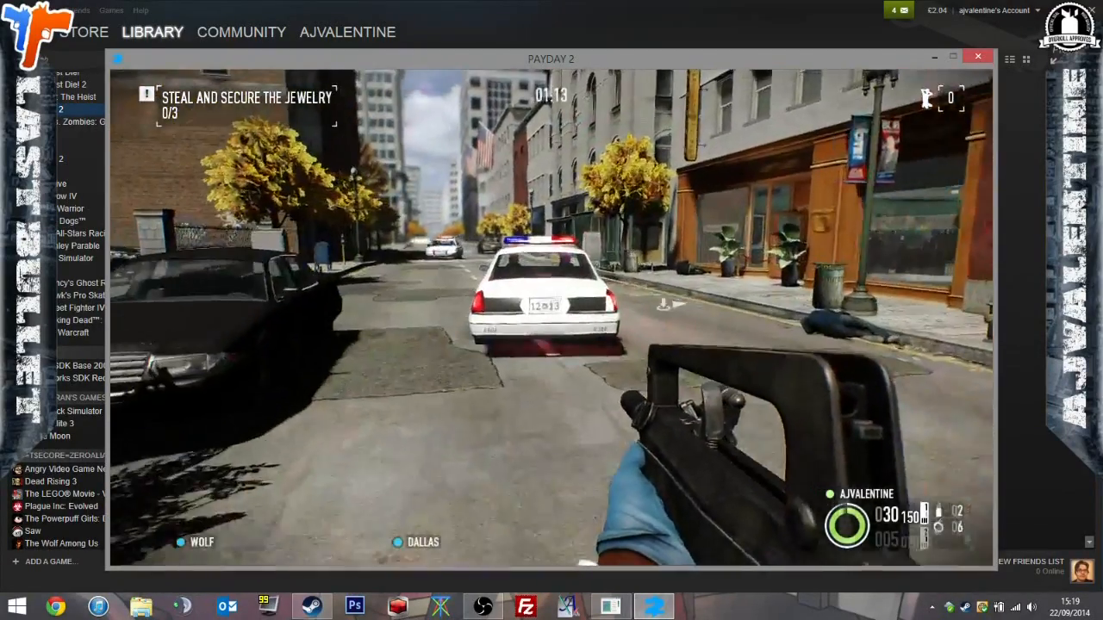
# Follow the police cars back towards the jewelry store and jump onto the patrol car parked across the street.
pyautogui.press('w')
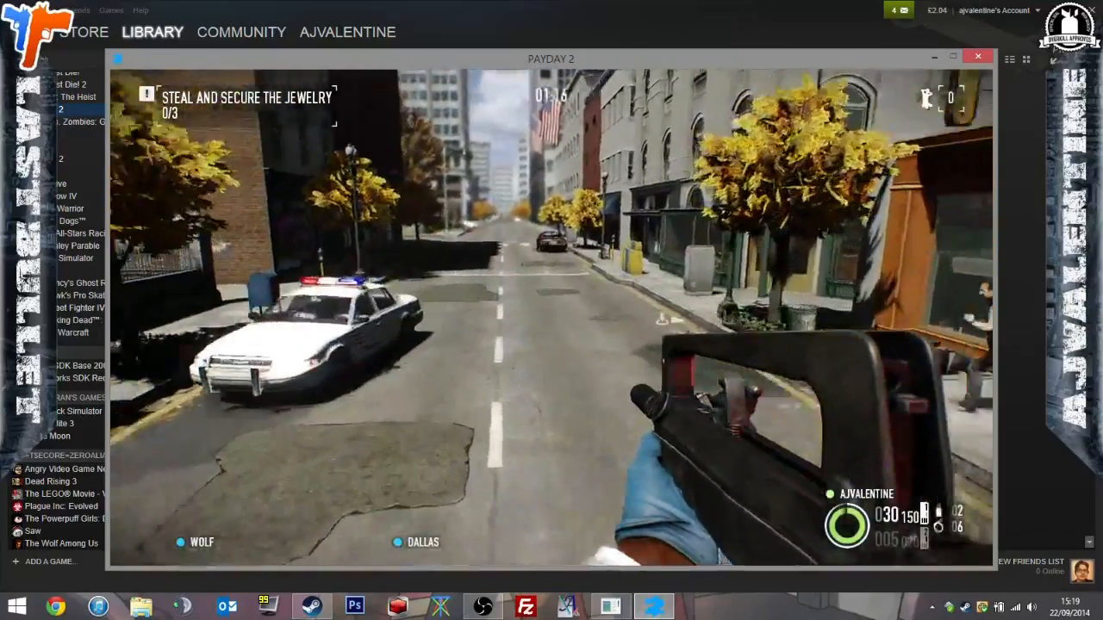
pyautogui.press('w')
pyautogui.press('space')
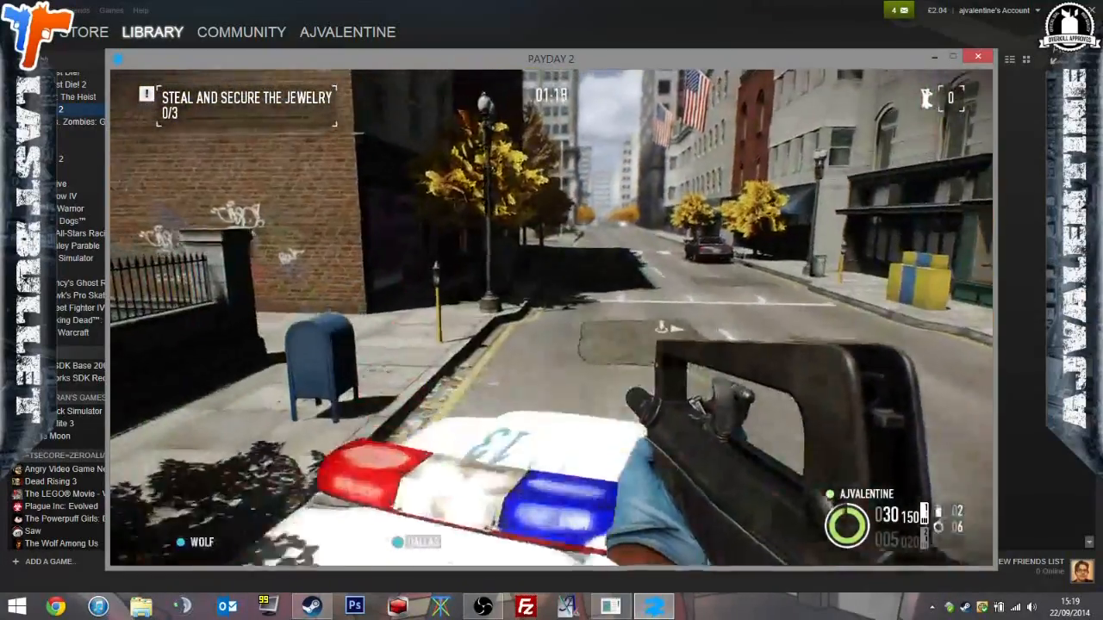
pyautogui.press('w')
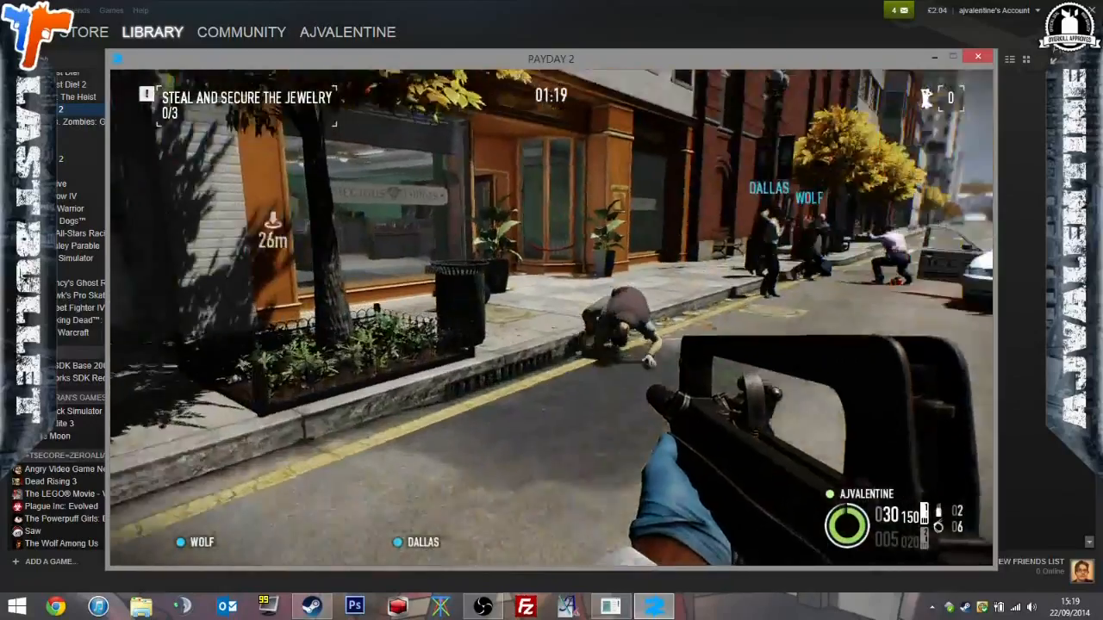
# Shoot at the police officers around the patrol cars outside the store and reload the rifle.
pyautogui.press('w')
pyautogui.click(552, 317)
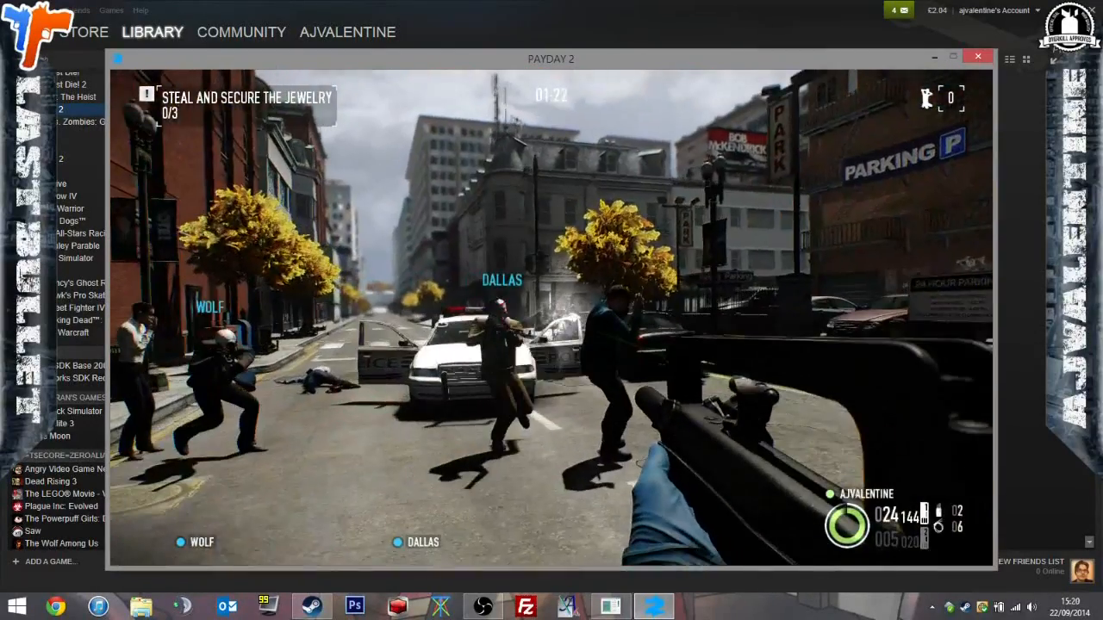
pyautogui.press('f')
pyautogui.click(551, 317)
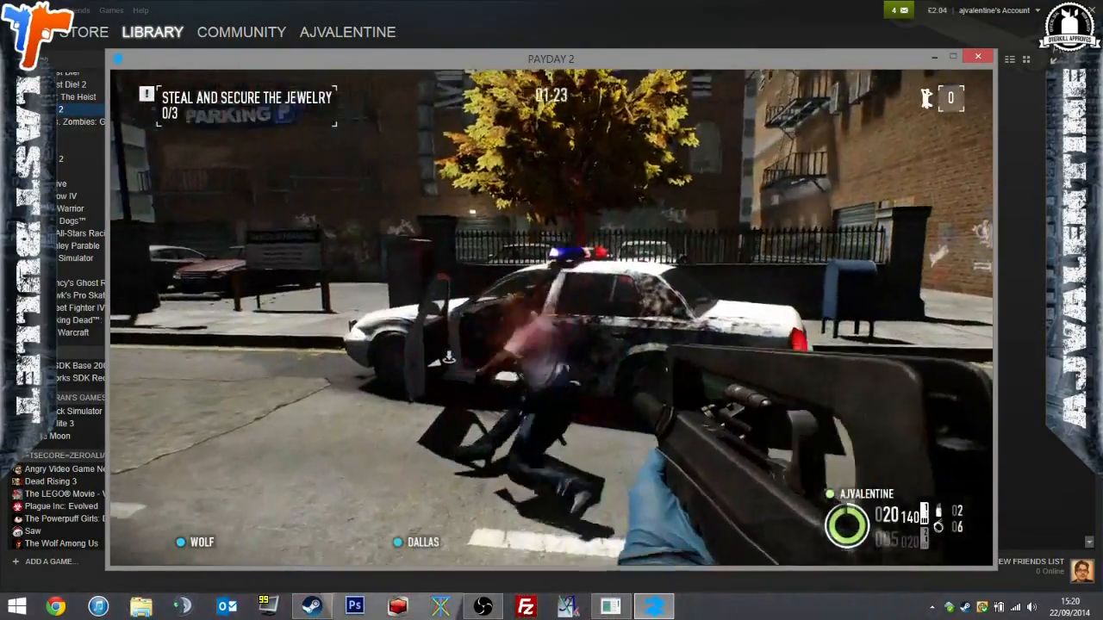
pyautogui.press('w')
pyautogui.press('r')
pyautogui.press('w')
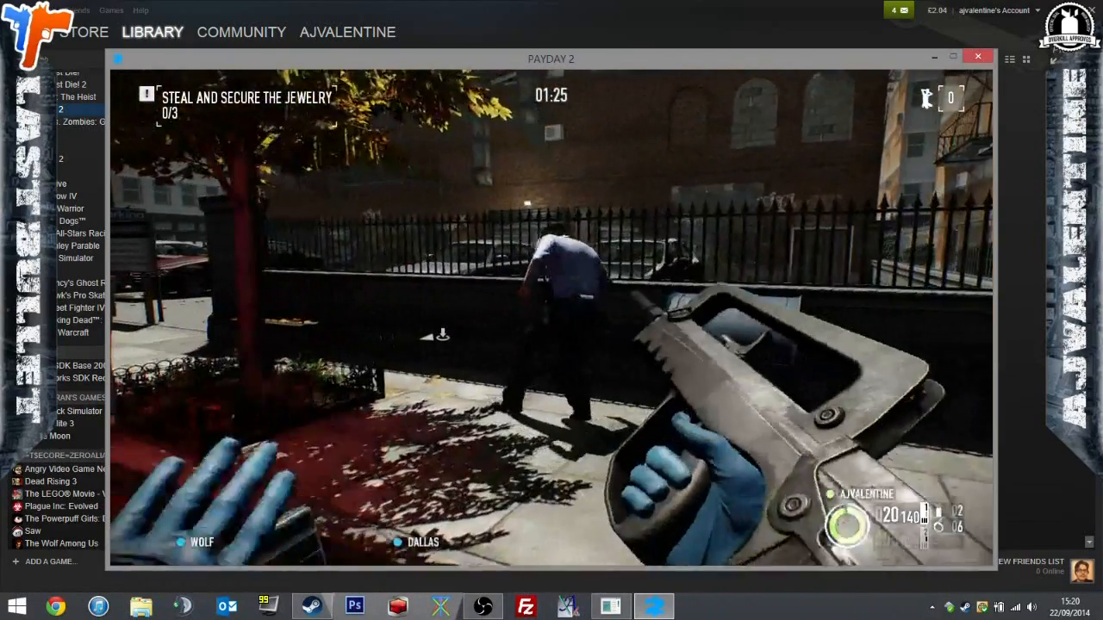